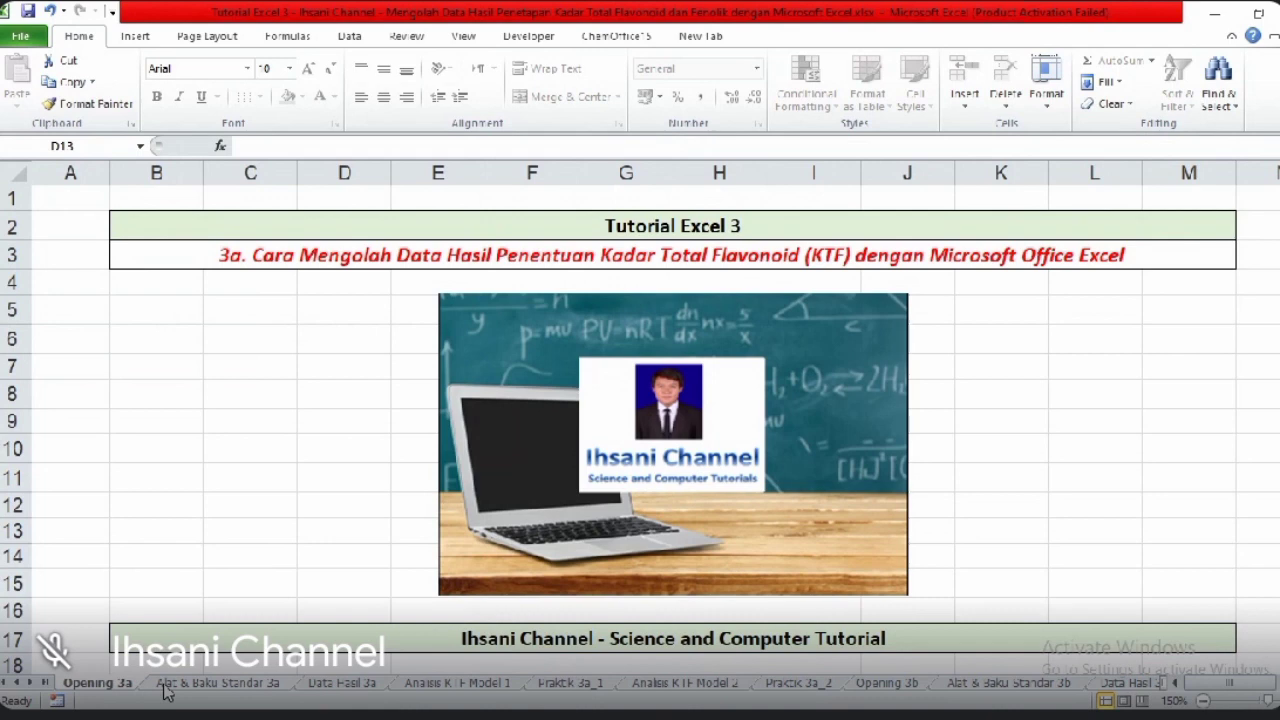
- Read the Alat & Baku Standar 3a sheet and examine the Quercetin and Ekstrak A absorbance readings on the Data Hasil 3a sheet
left_click(167, 688)
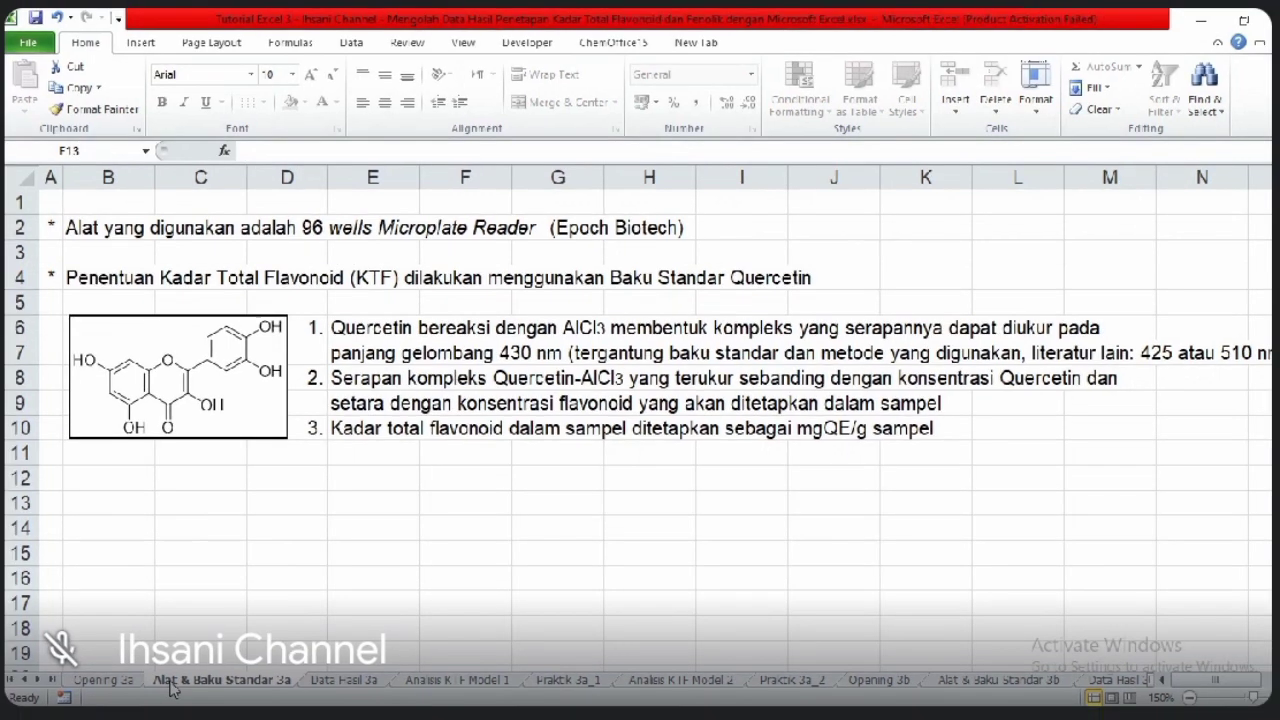
left_click(344, 680)
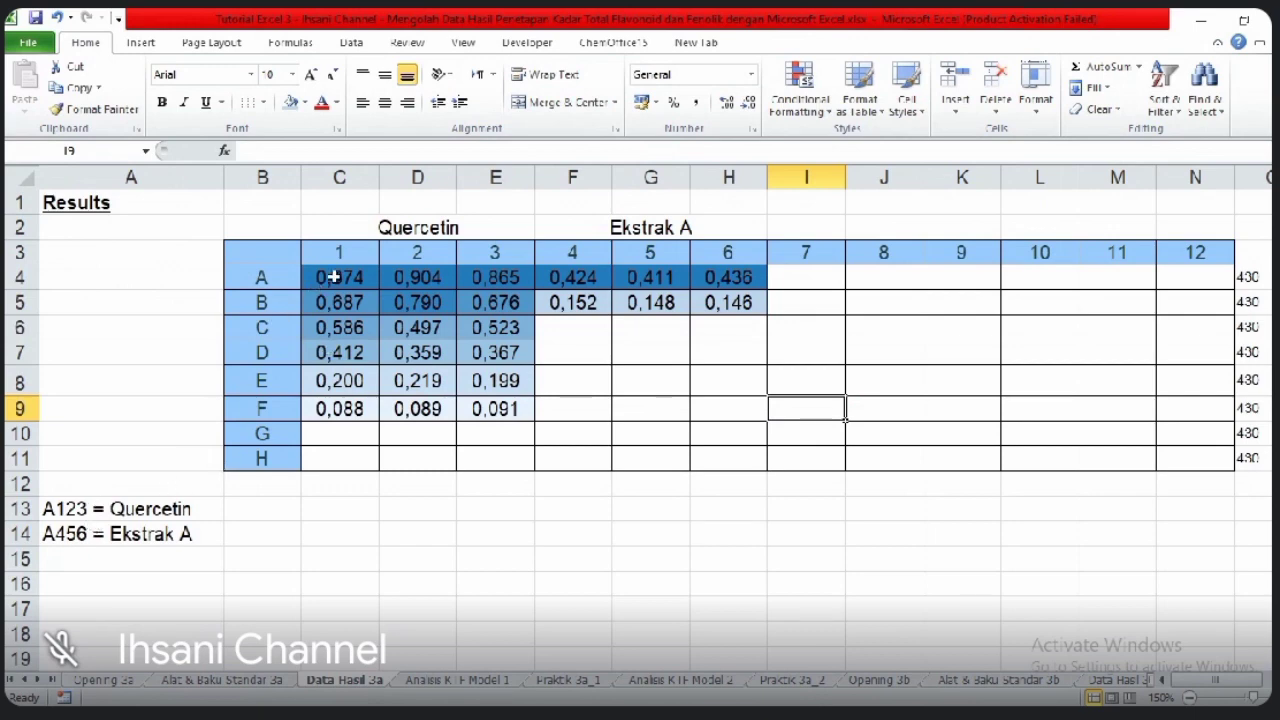
left_click(65, 510)
left_click(345, 279)
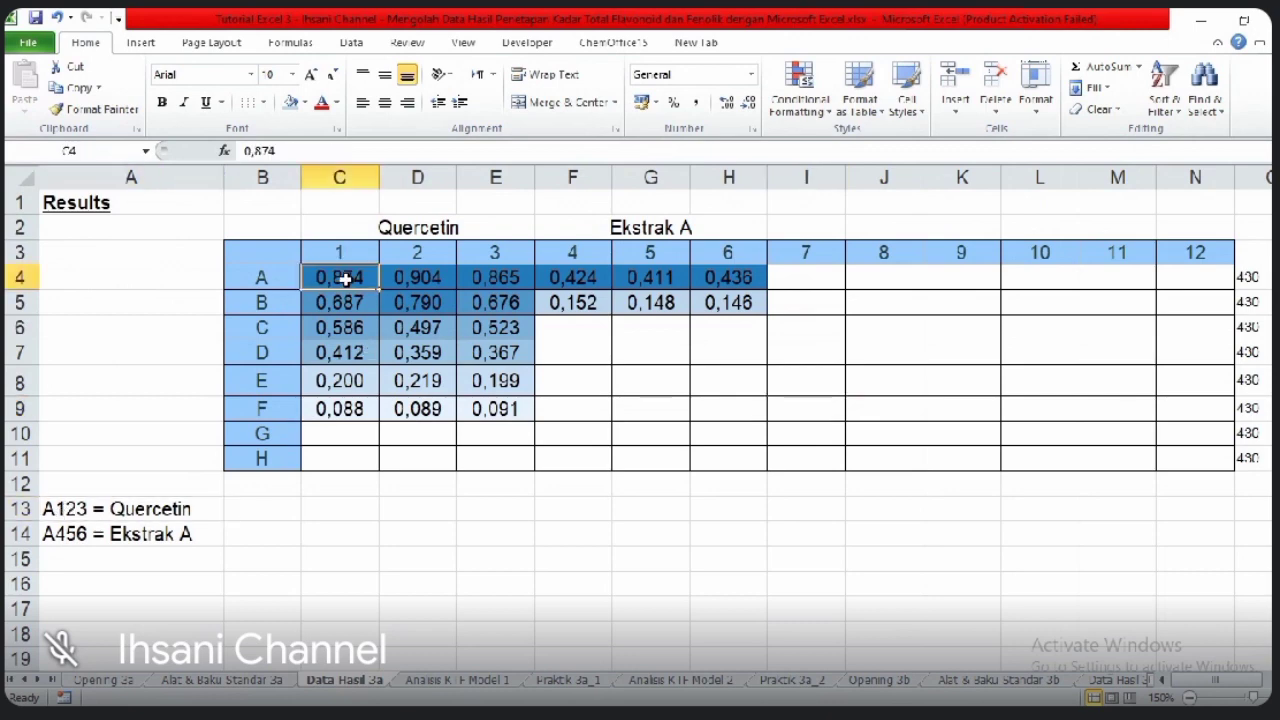
left_click_drag(345, 279, 497, 421)
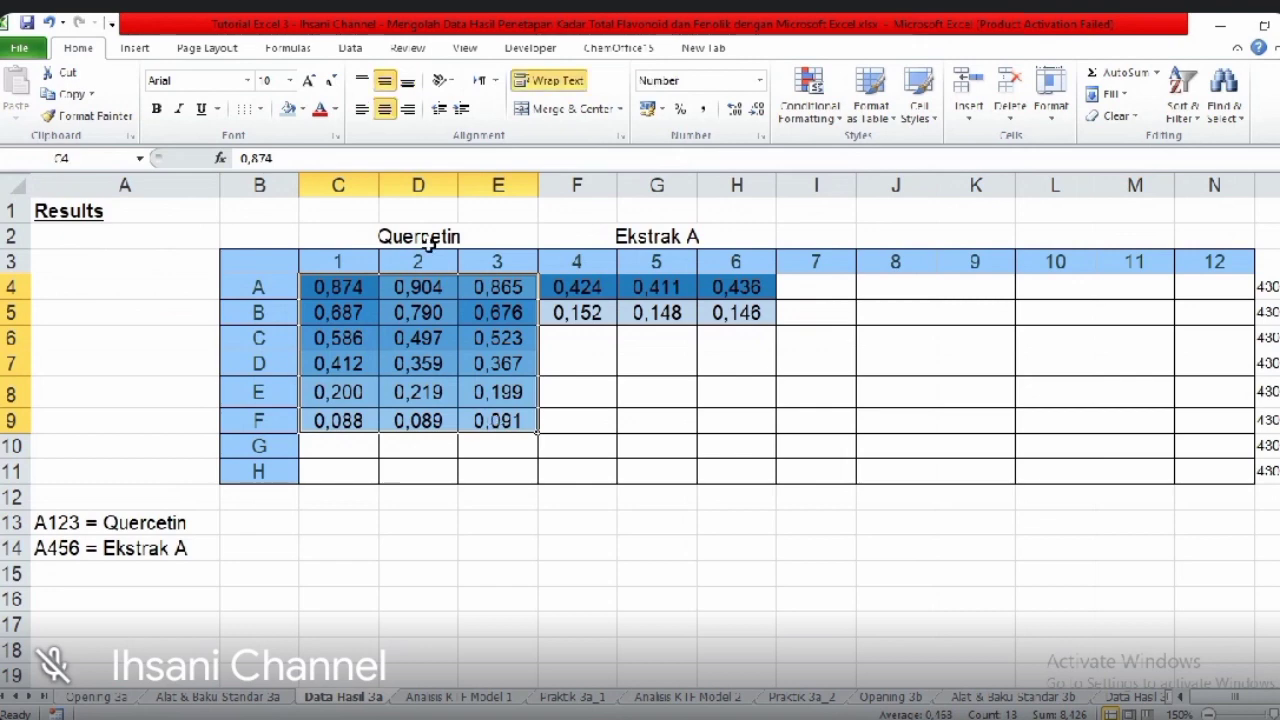
left_click(419, 236)
left_click_drag(569, 291, 714, 320)
left_click(668, 236)
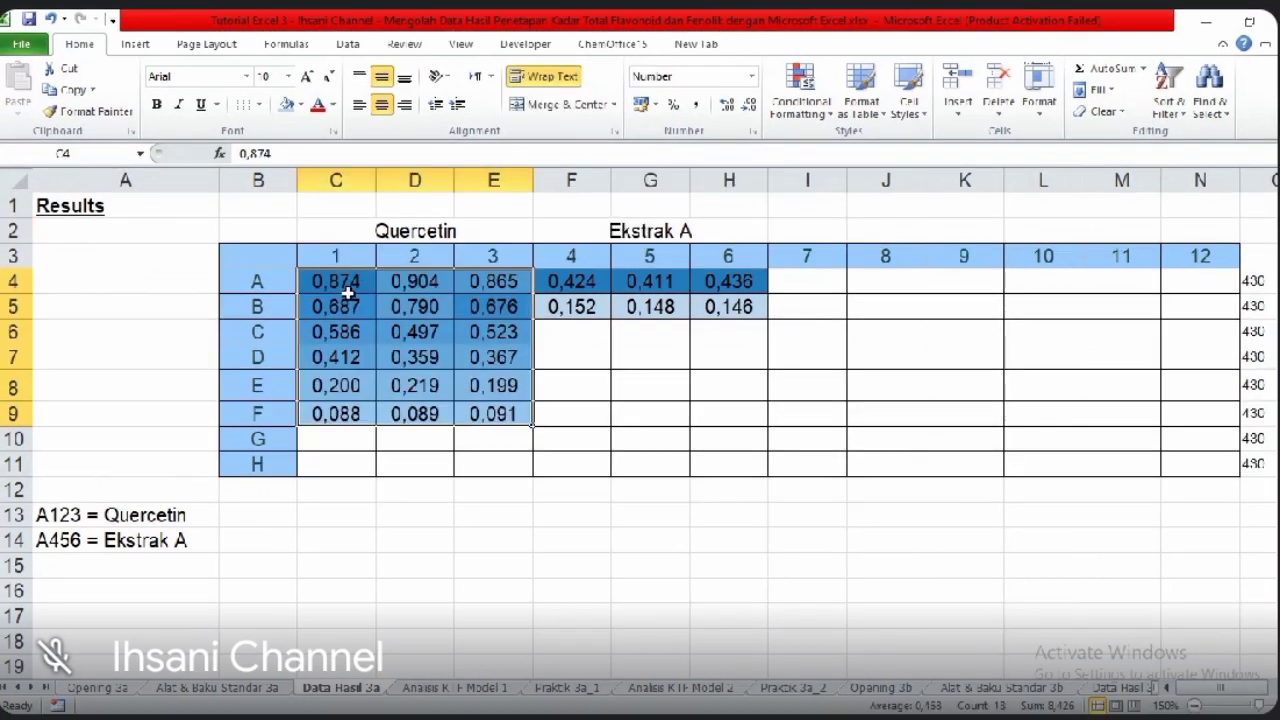
left_click_drag(338, 288, 476, 424)
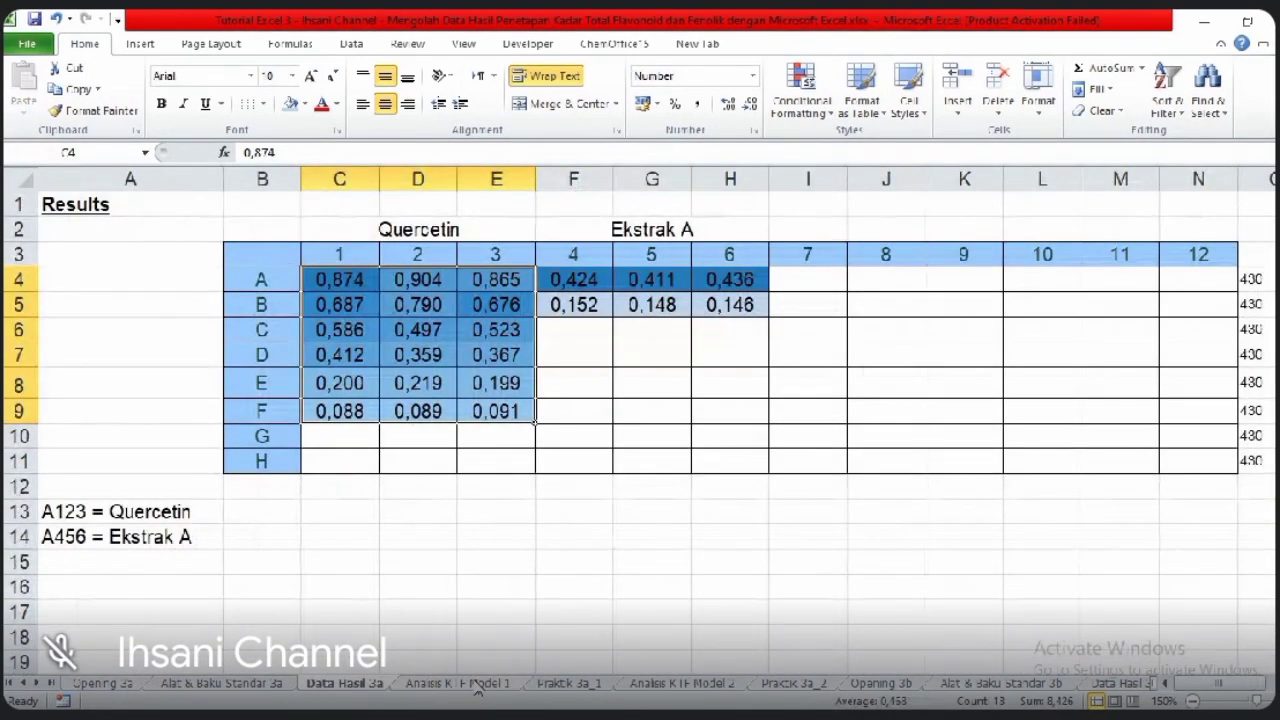
- Review the quercetin weight, volume, solvent, stock concentration and tested concentrations on the Analisis KTF Model 1 sheet
left_click(460, 683)
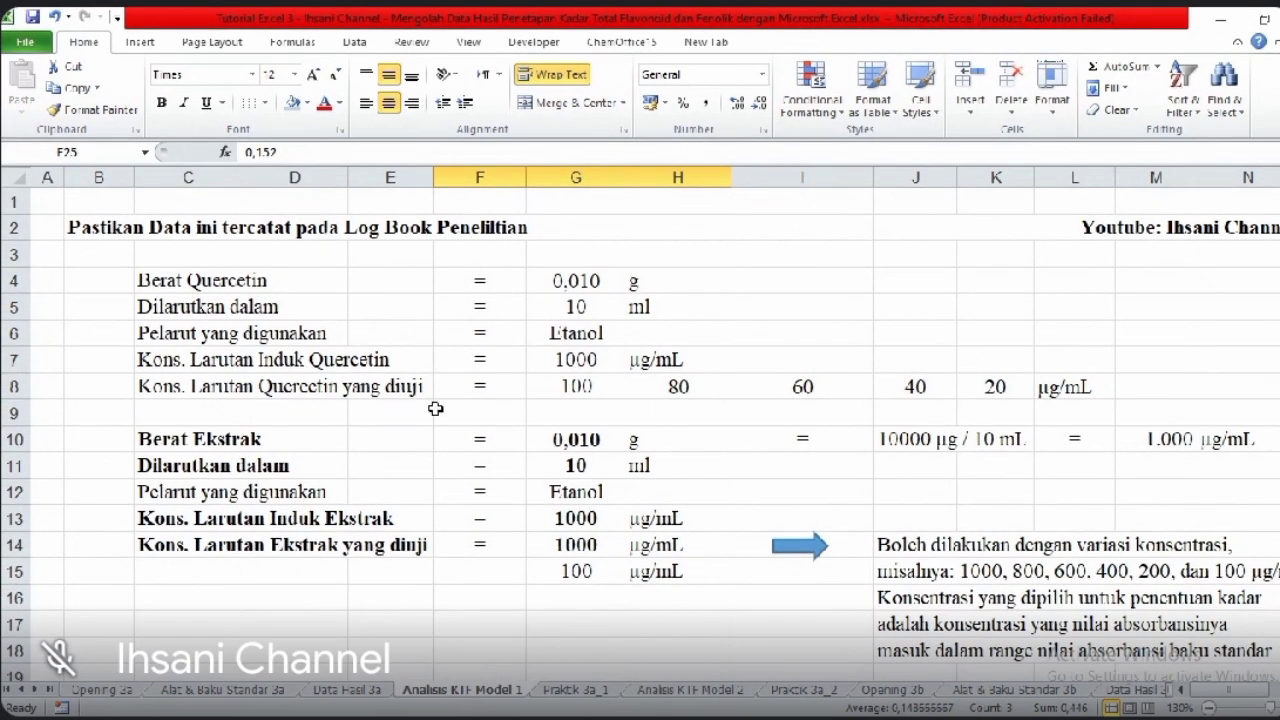
left_click(612, 386)
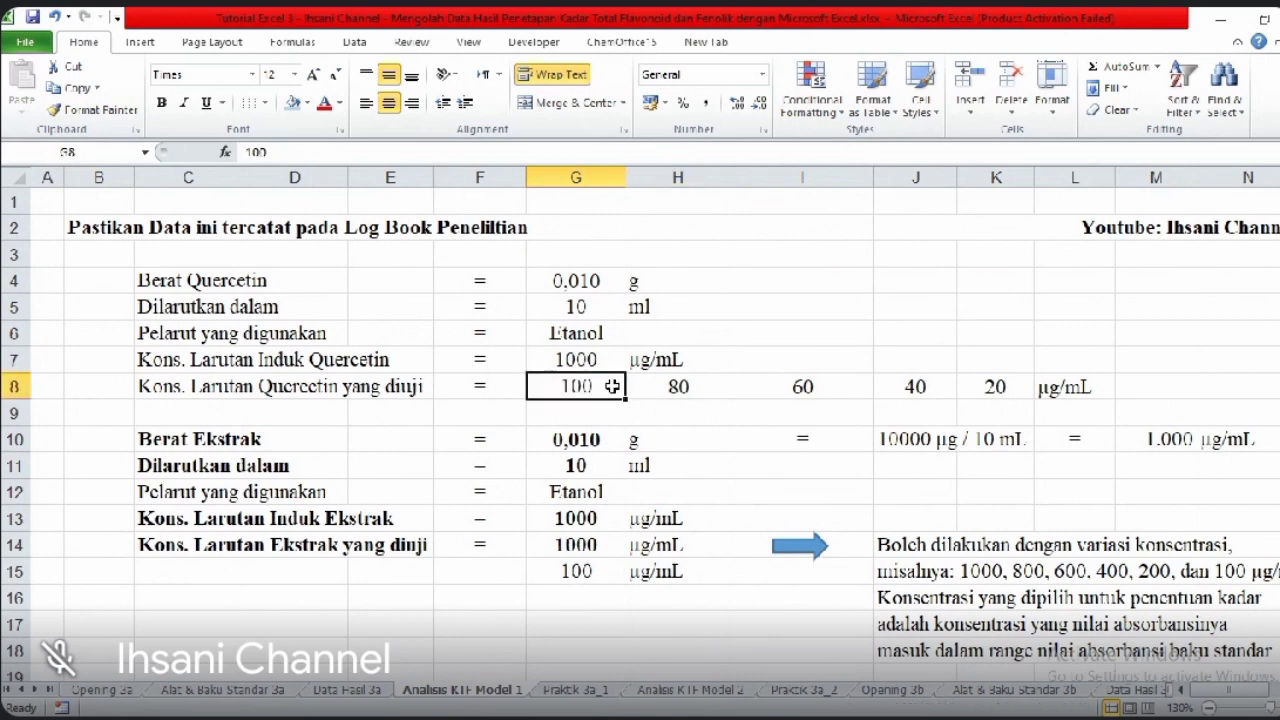
left_click_drag(612, 386, 990, 381)
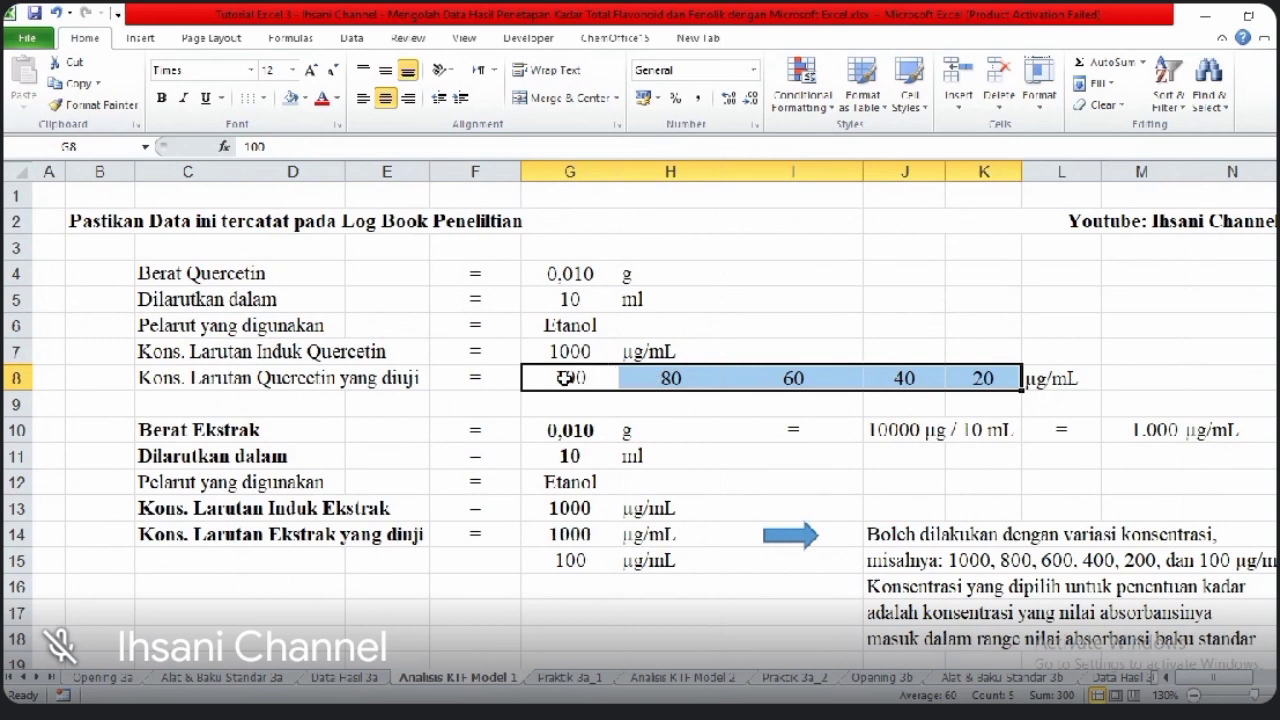
left_click_drag(565, 378, 975, 368)
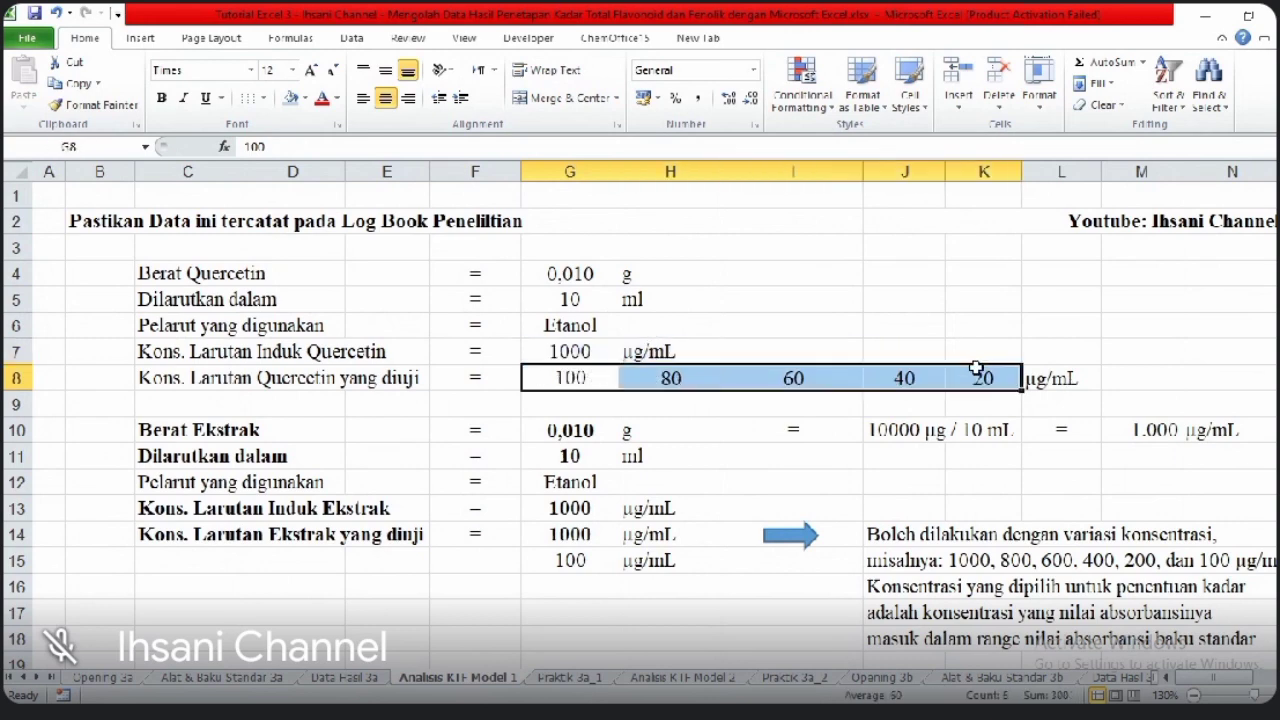
left_click(556, 355)
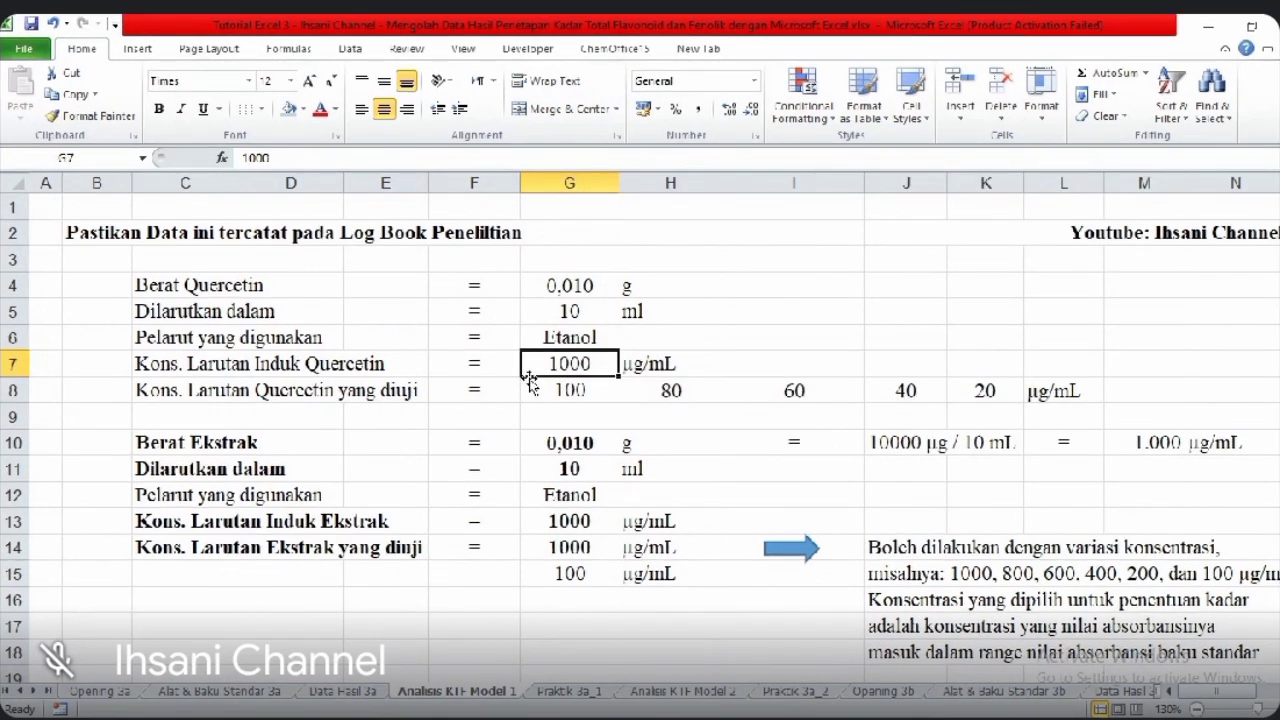
left_click(563, 338)
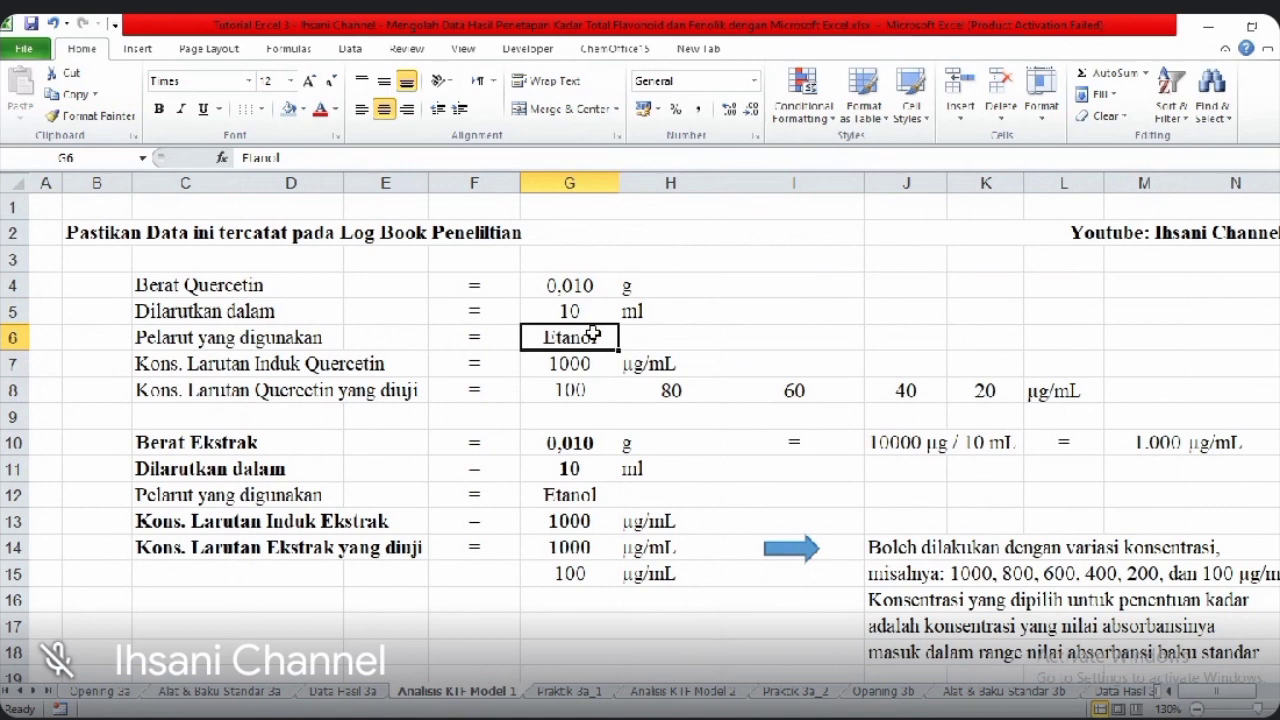
left_click(553, 285)
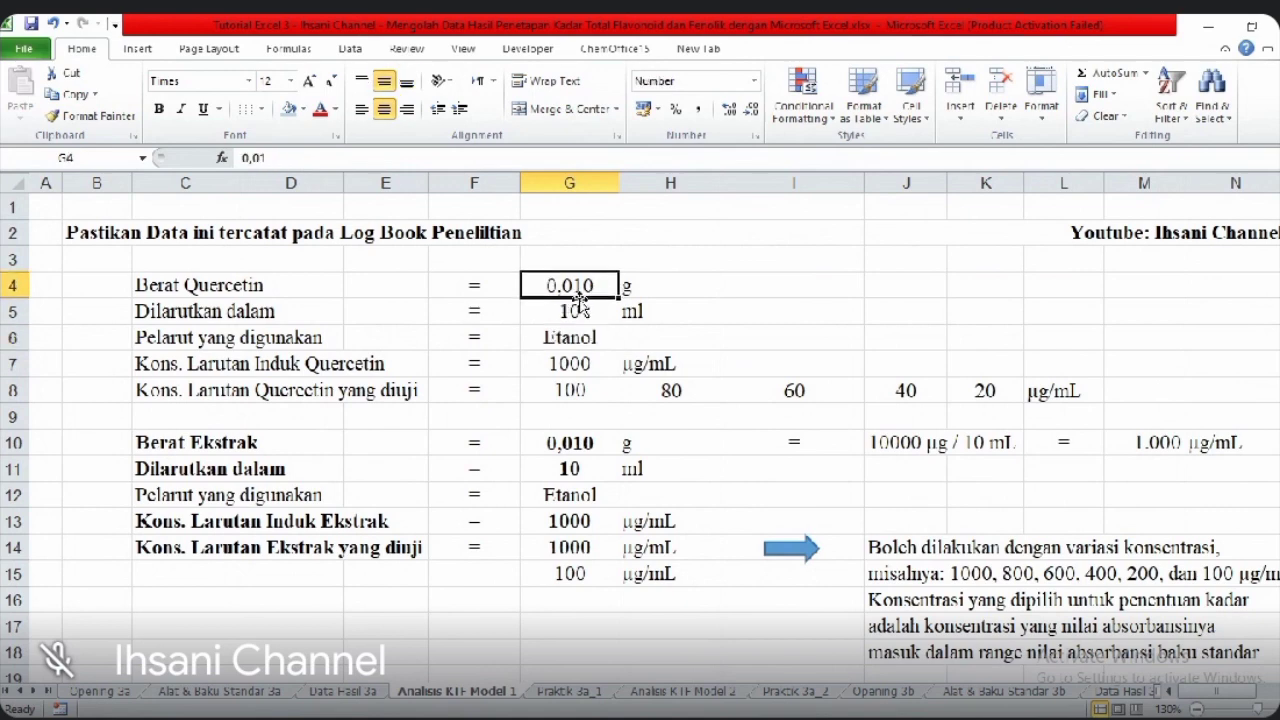
left_click(579, 306)
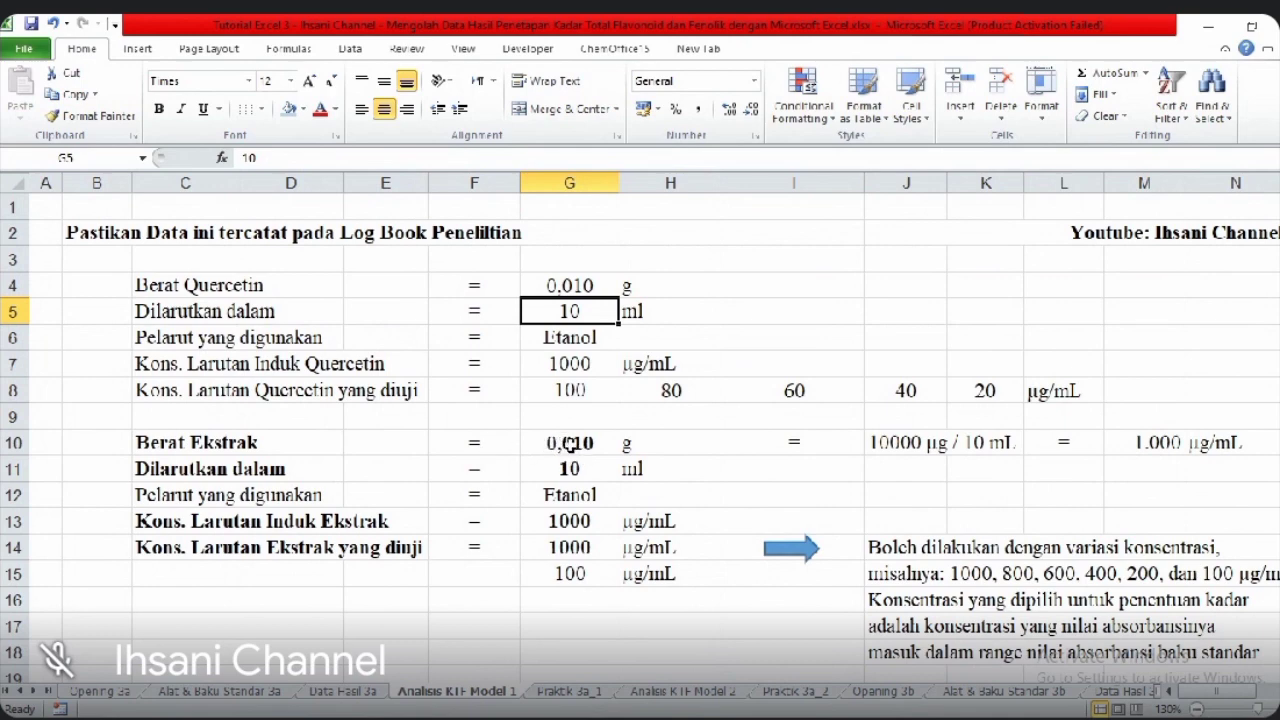
- Review the extract's weight, volume, solvent, stock and test concentrations in G10:G14, comparing its weight with the quercetin weight
left_click(573, 444)
left_click(583, 285)
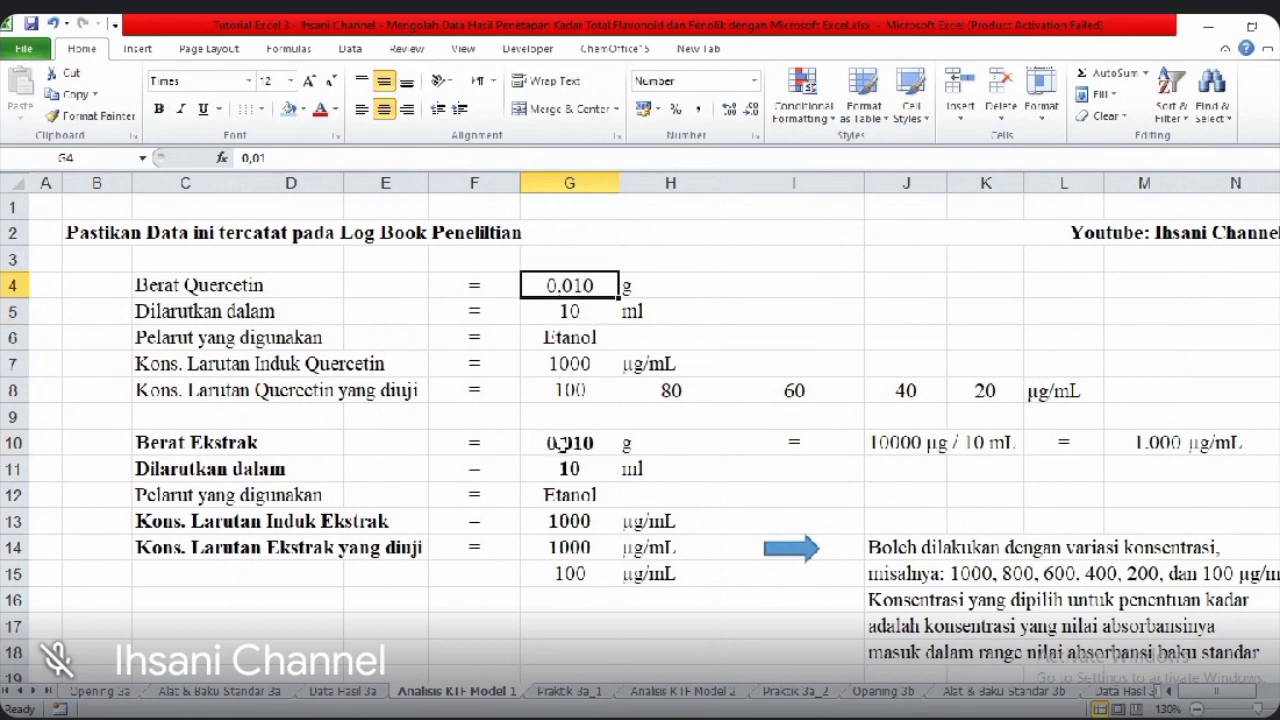
left_click(566, 447)
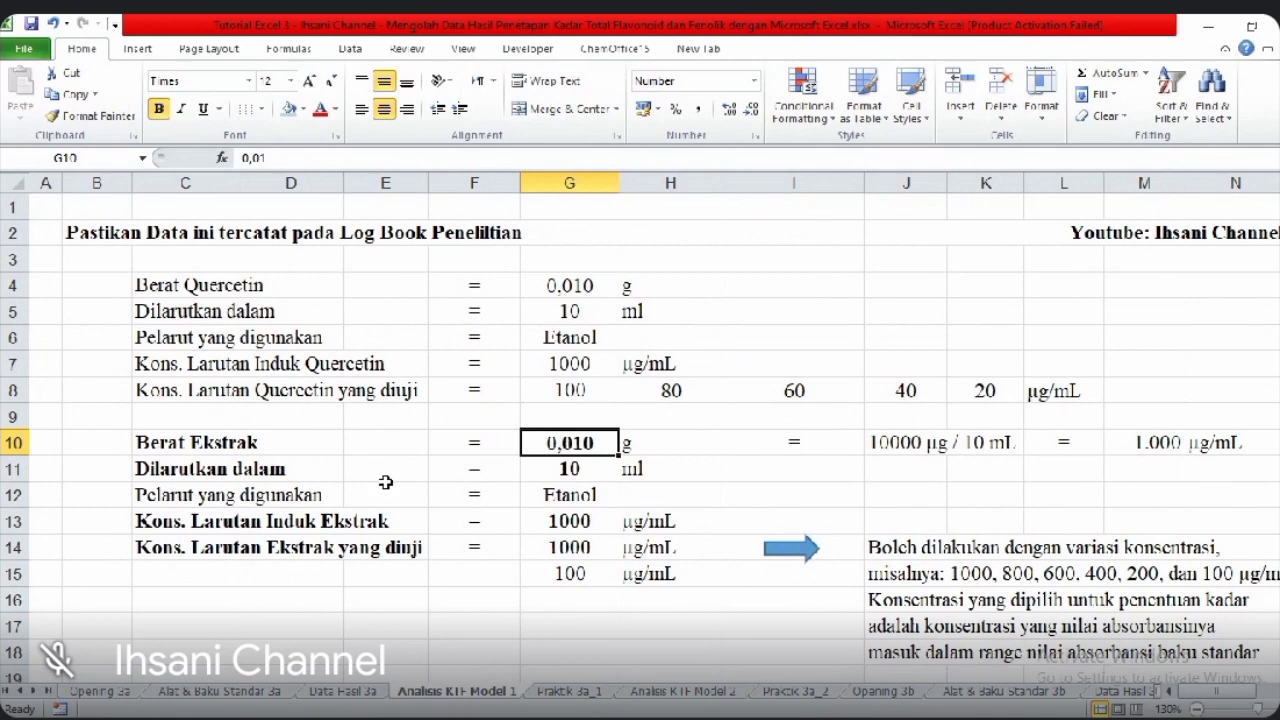
left_click(575, 468)
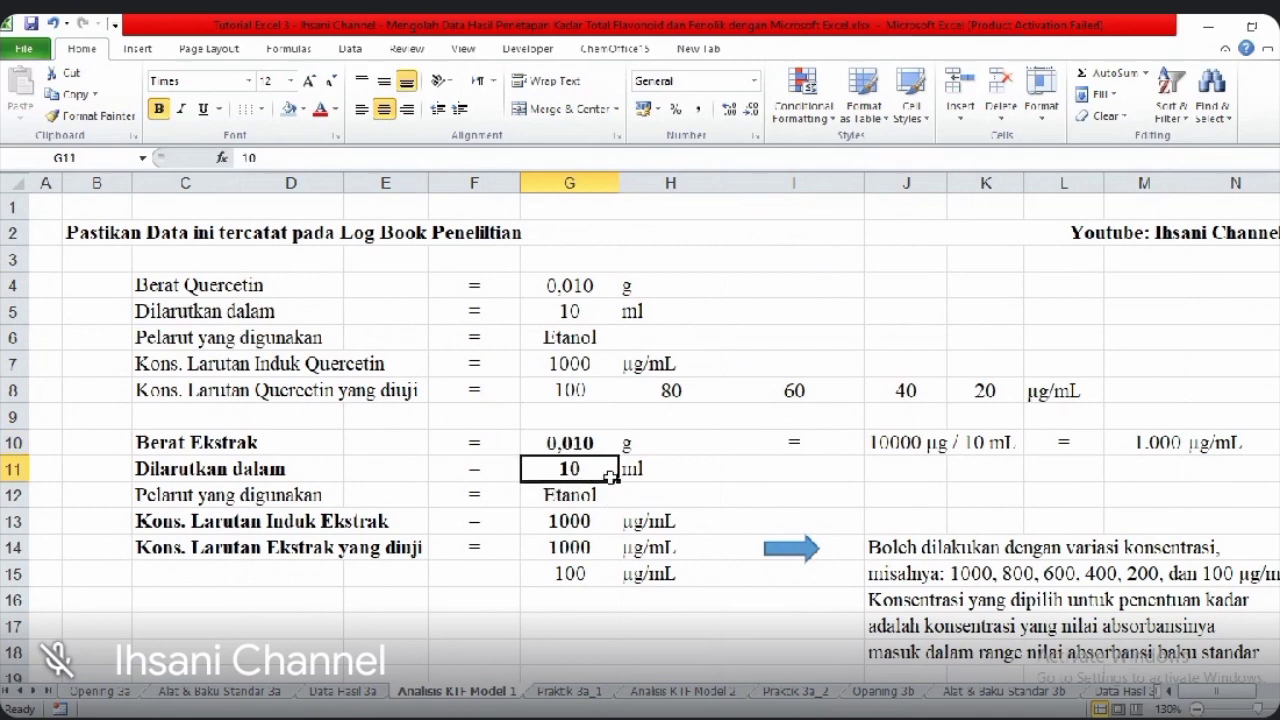
left_click(604, 499)
left_click(592, 521)
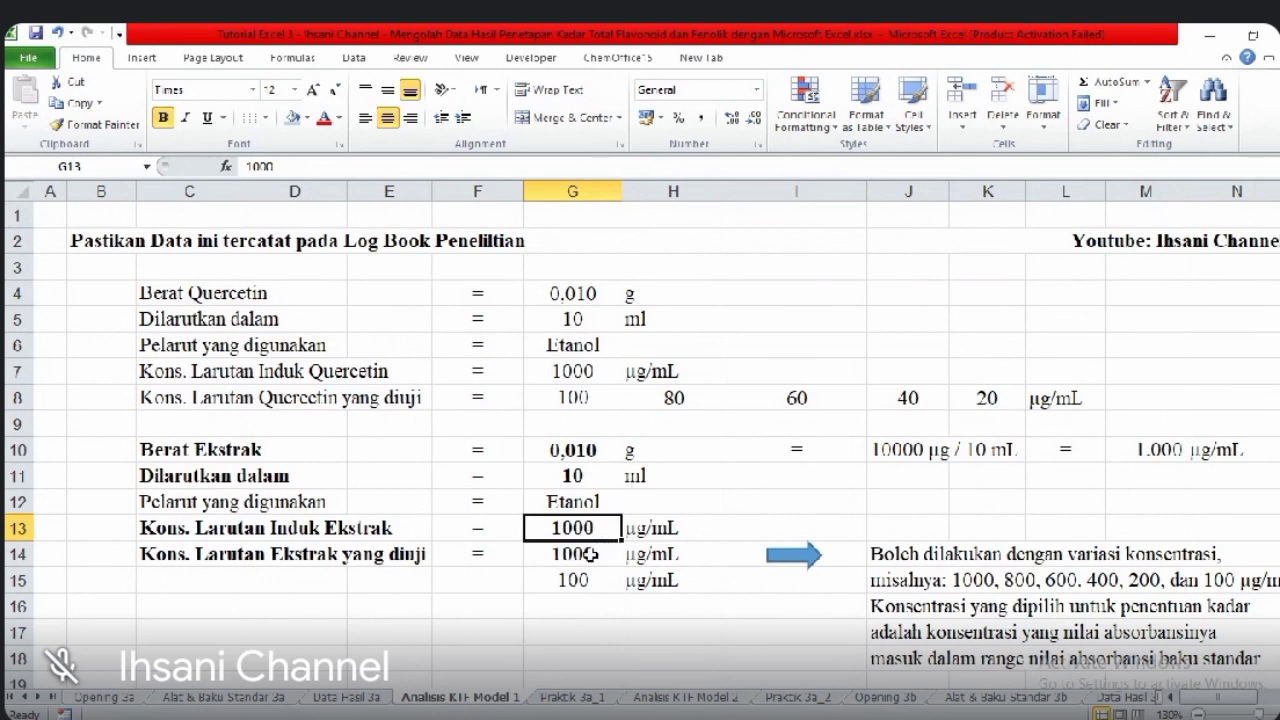
left_click(591, 554)
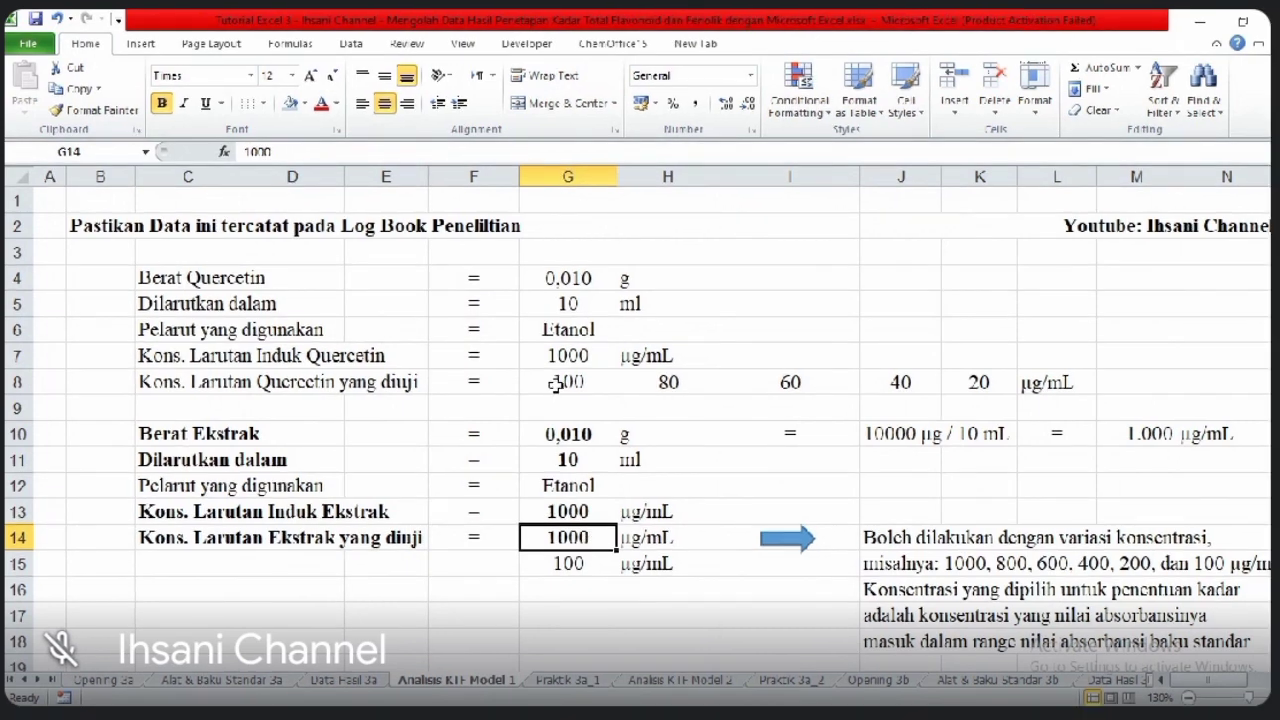
- Compare the quercetin test concentrations in row 8 with the extract test concentrations in rows 14 and 15, and read the note on concentration variations
left_click_drag(572, 397, 963, 372)
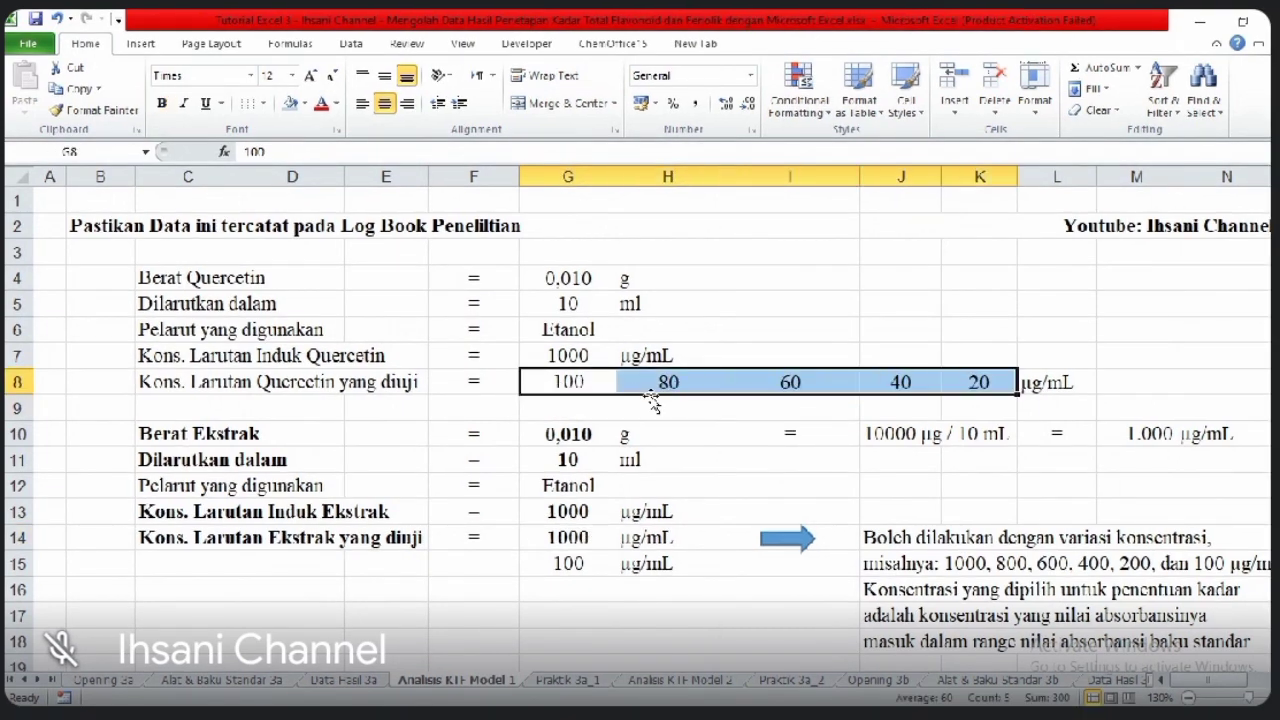
left_click(560, 538)
left_click_drag(588, 541, 645, 537)
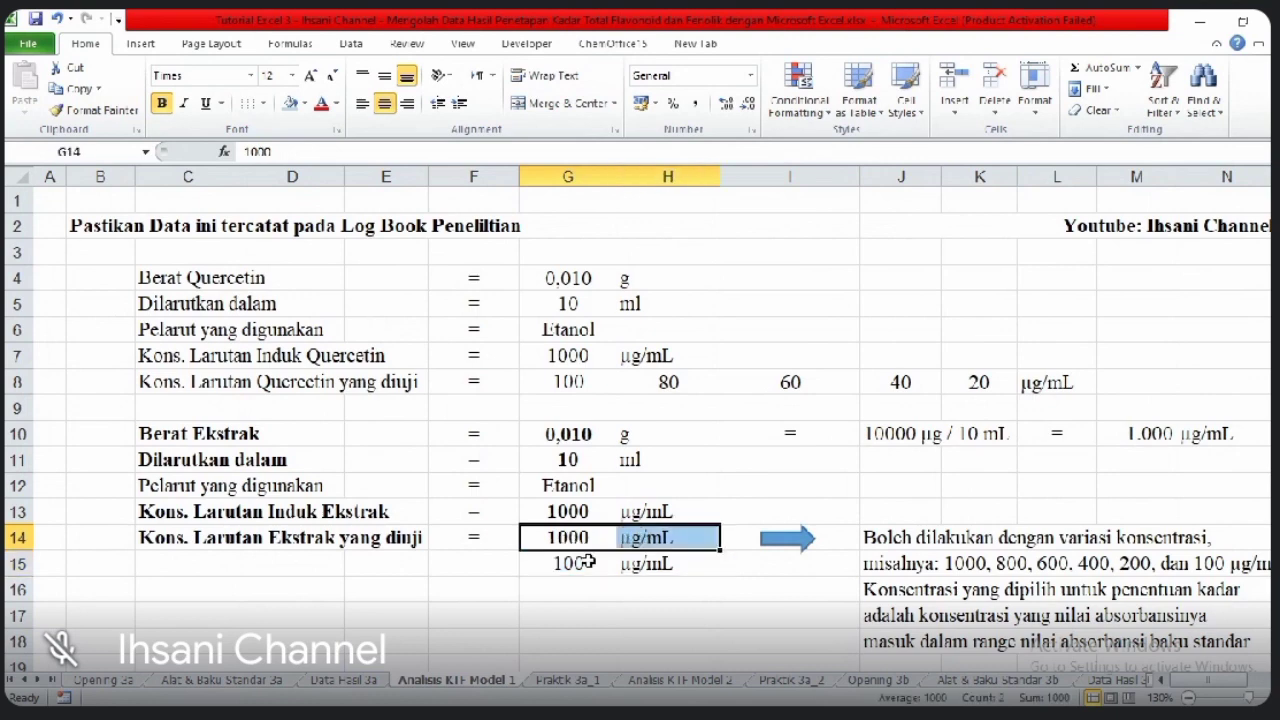
left_click_drag(540, 564, 628, 563)
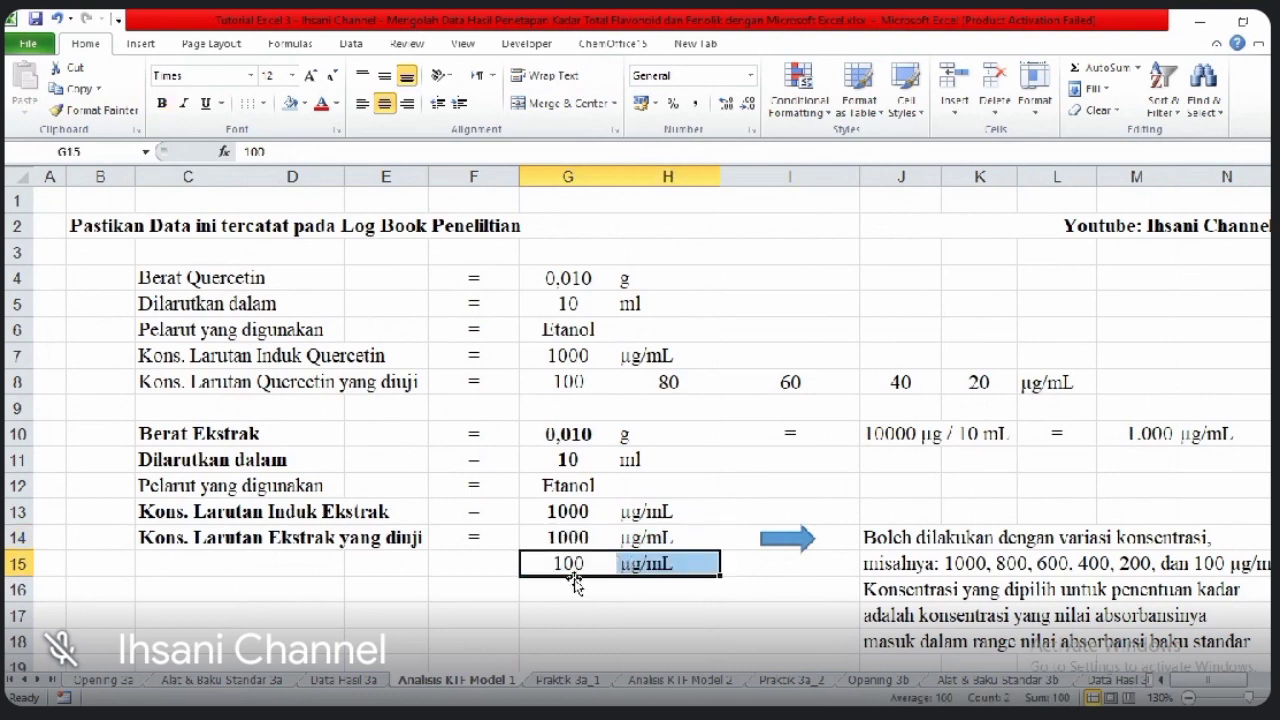
left_click(677, 556)
left_click_drag(588, 541, 660, 565)
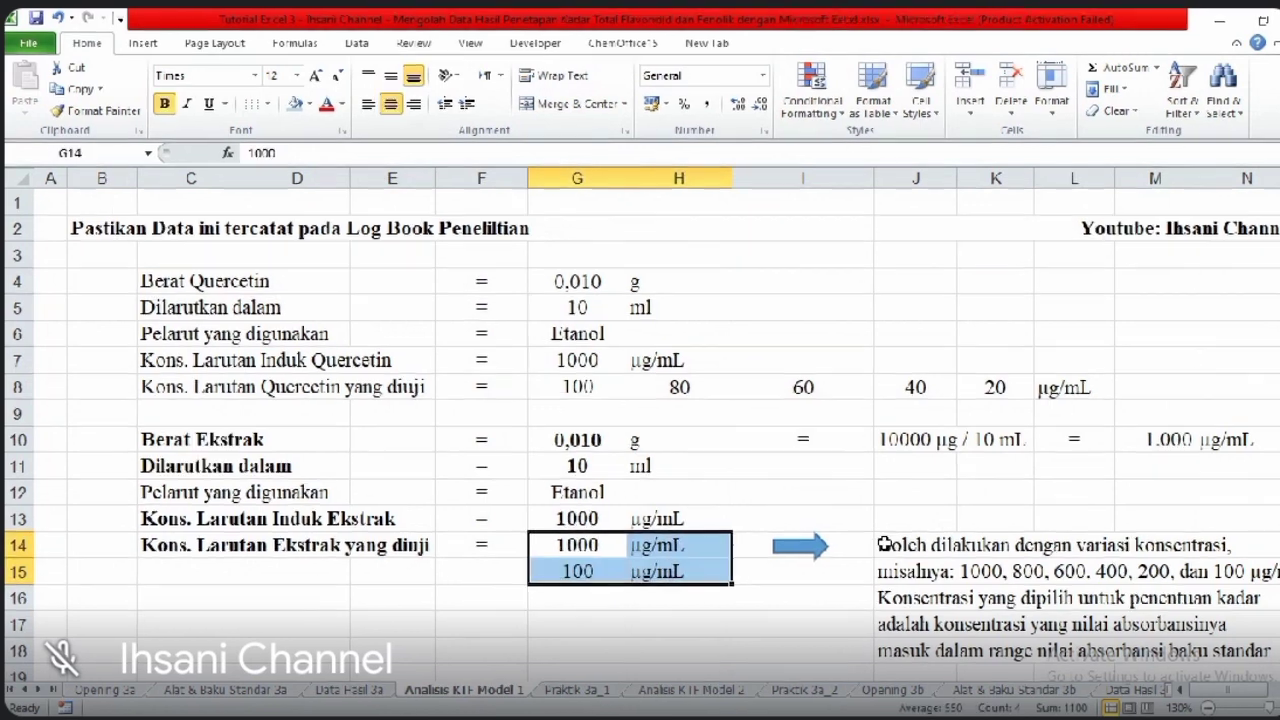
left_click_drag(887, 545, 1205, 548)
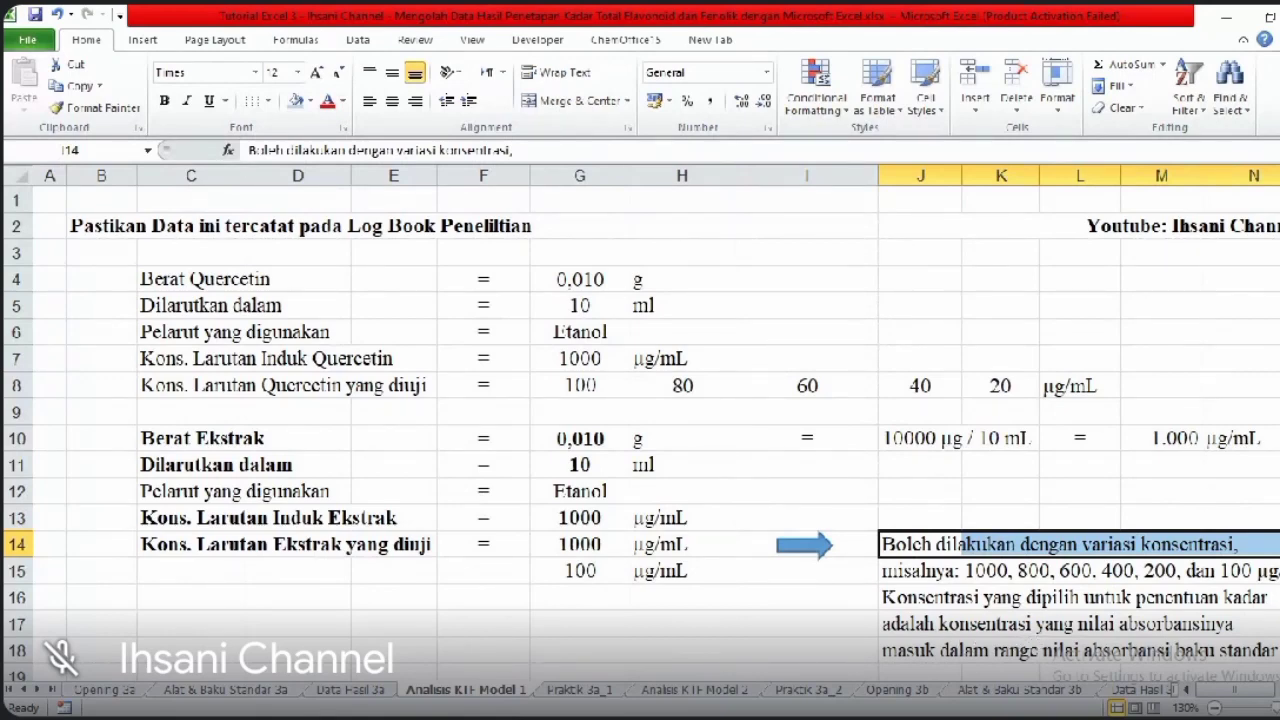
- Examine the Ekstrak X absorbance replicates in rows A and B of the absorbance measurement table
scroll(1165, 615, "down", 1)
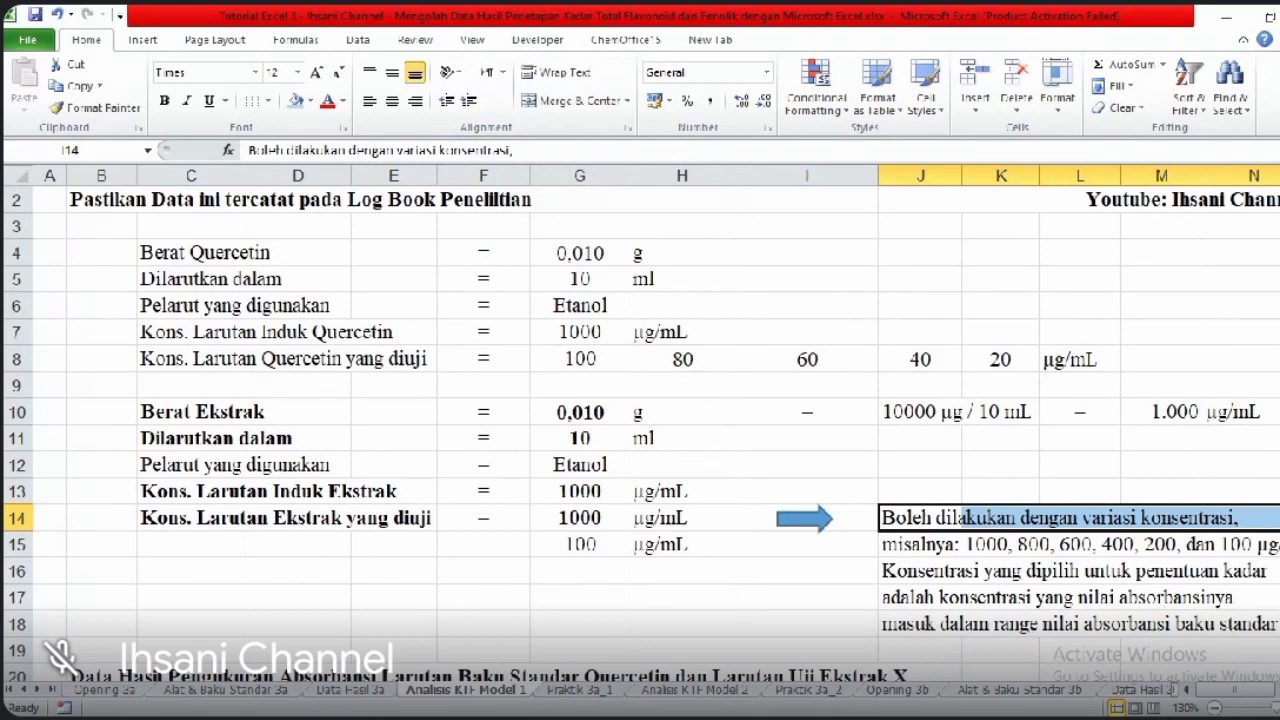
scroll(692, 440, "down", 5)
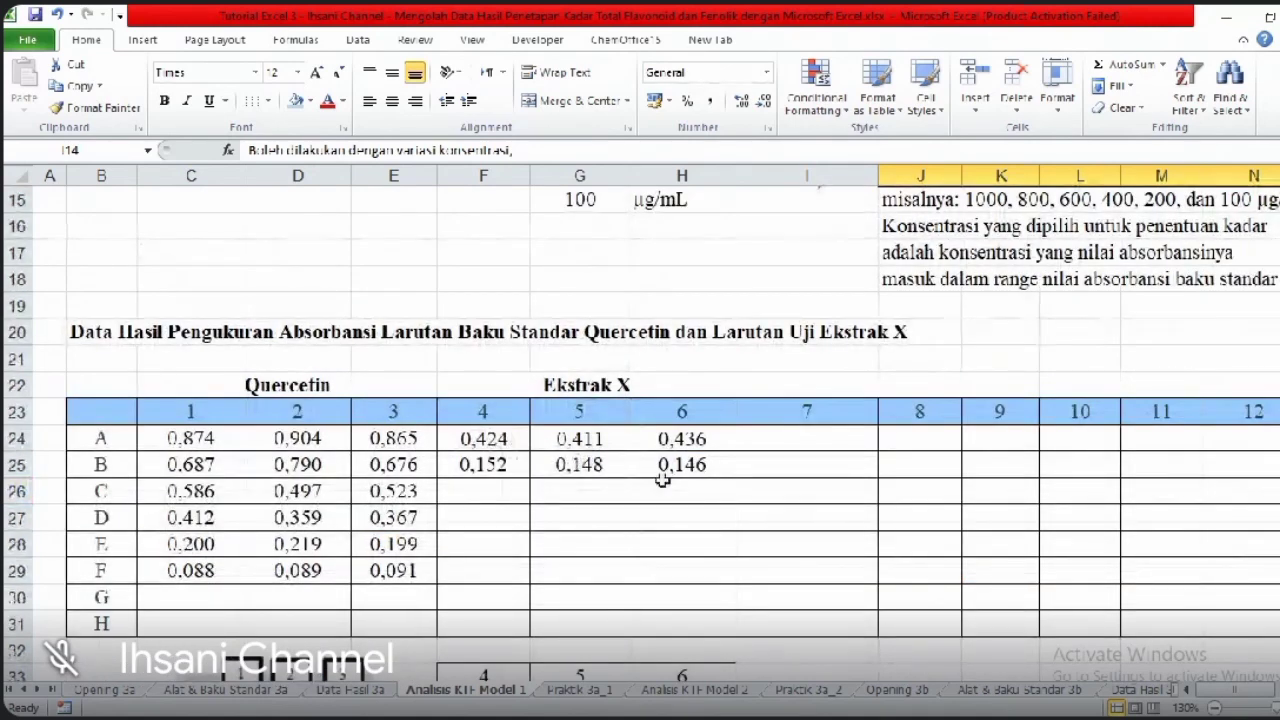
left_click_drag(478, 440, 695, 450)
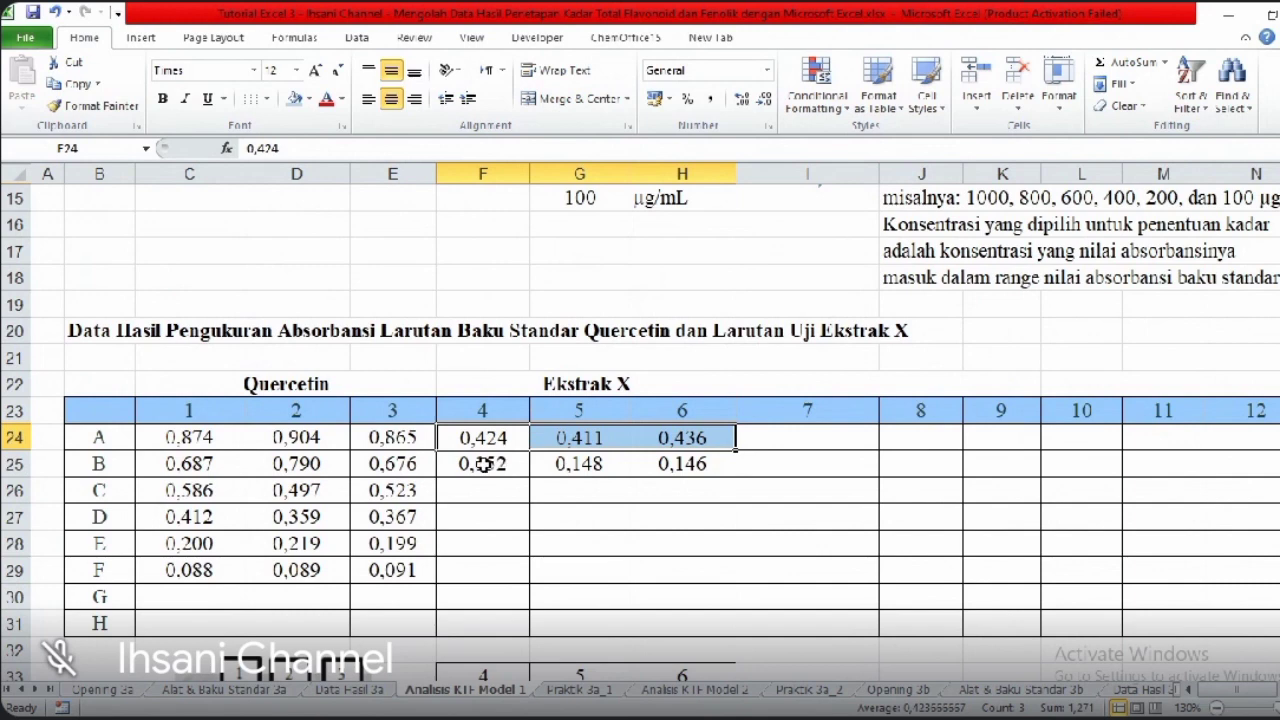
left_click_drag(463, 437, 680, 437)
left_click_drag(491, 468, 684, 466)
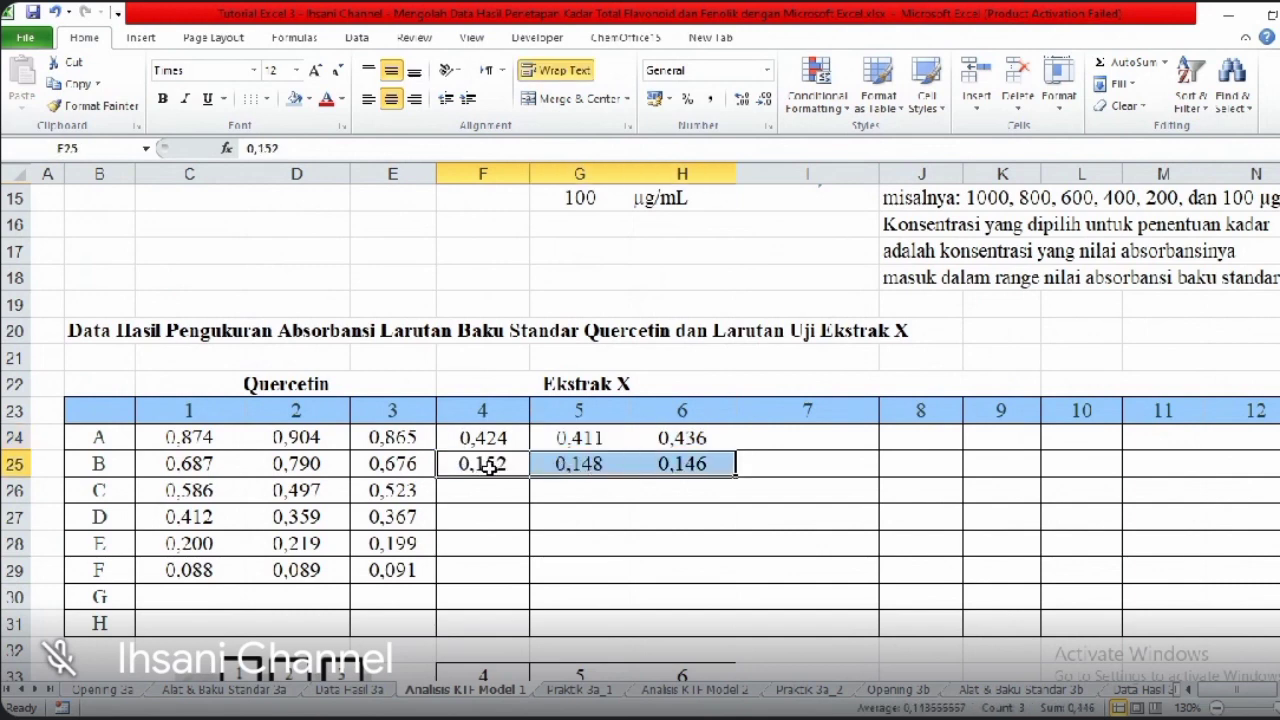
left_click_drag(468, 437, 680, 437)
left_click_drag(493, 458, 666, 463)
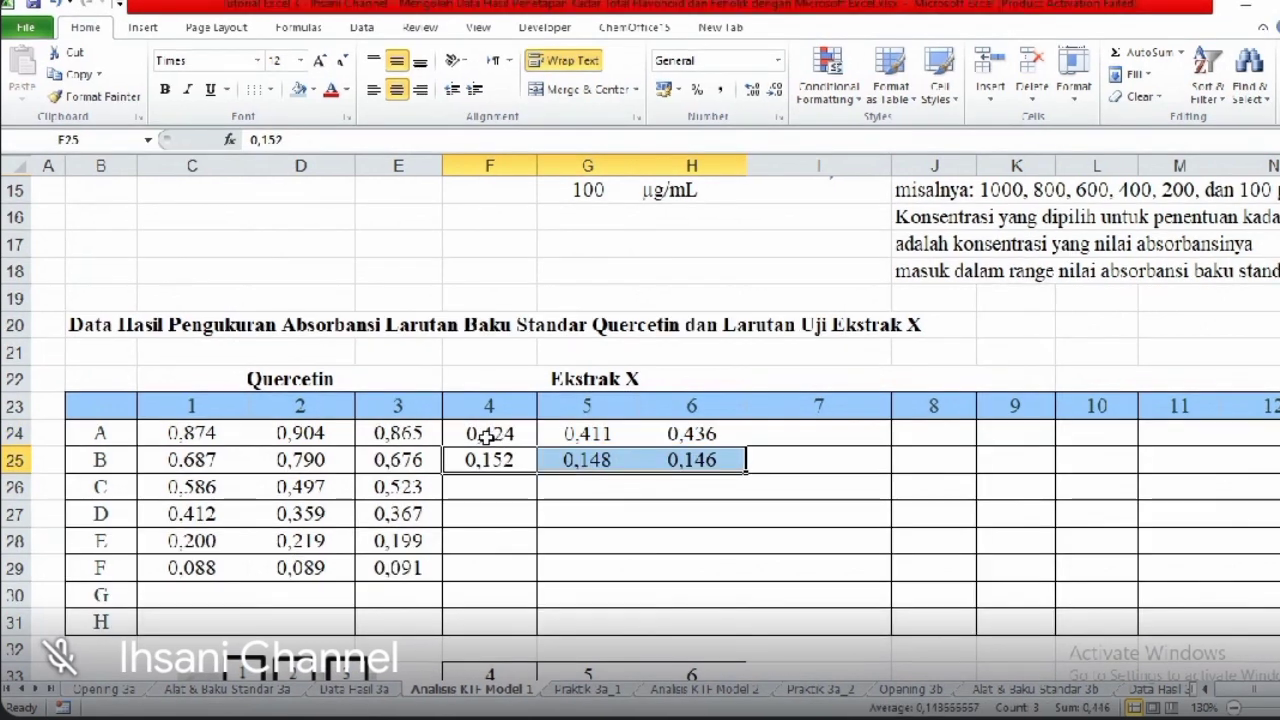
left_click_drag(493, 437, 663, 433)
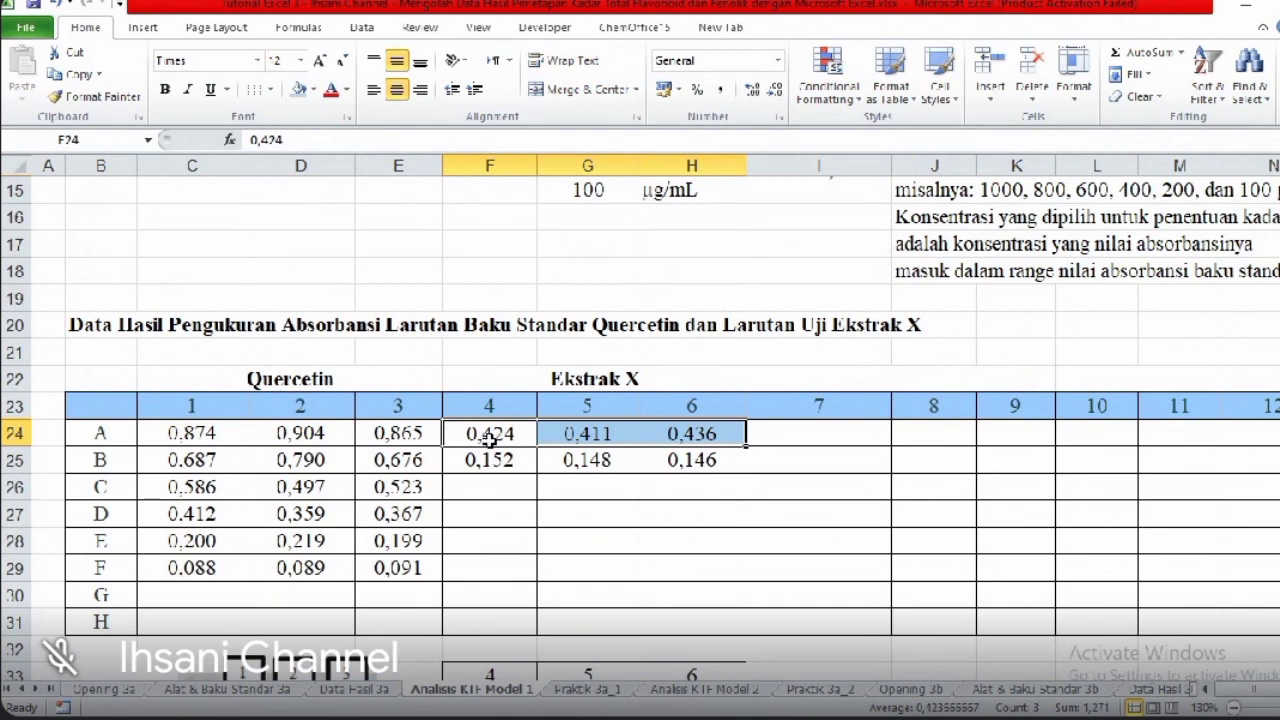
left_click_drag(464, 434, 678, 434)
- Compare the Quercetin standard absorbances in C24:E28 with the Ekstrak X row A absorbances in F24:H24
left_click_drag(190, 432, 400, 540)
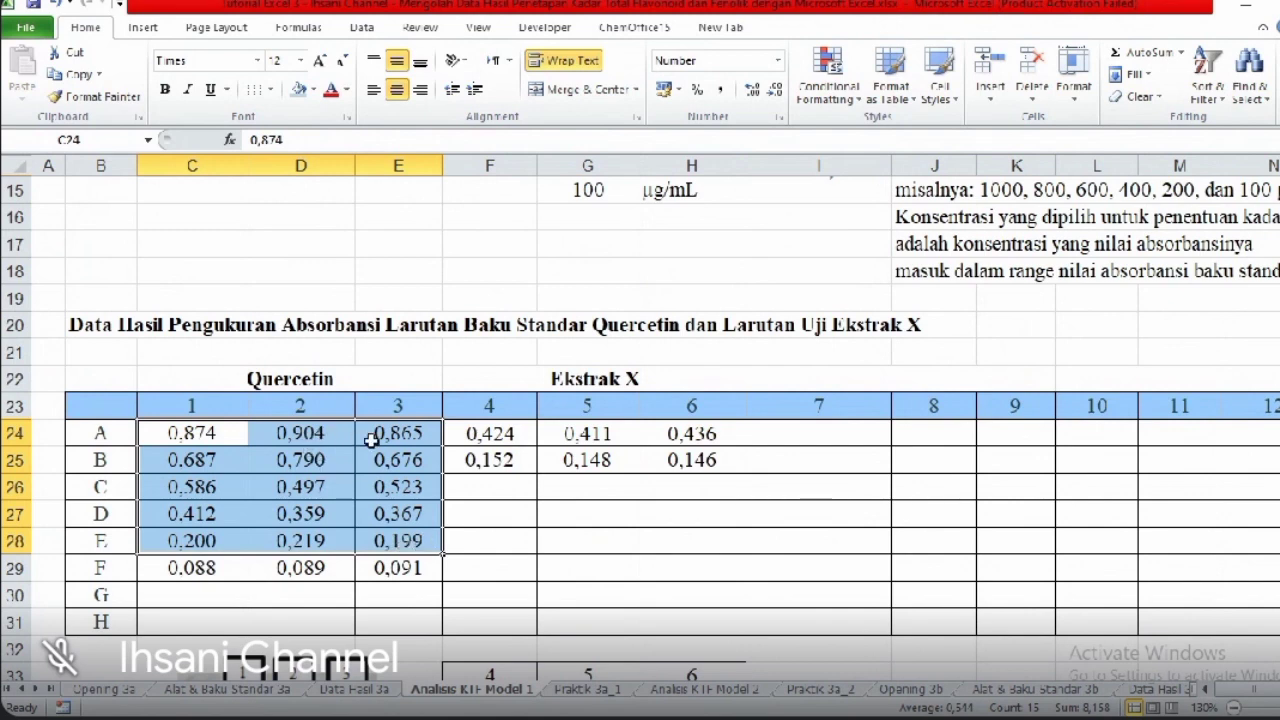
left_click_drag(478, 433, 662, 434)
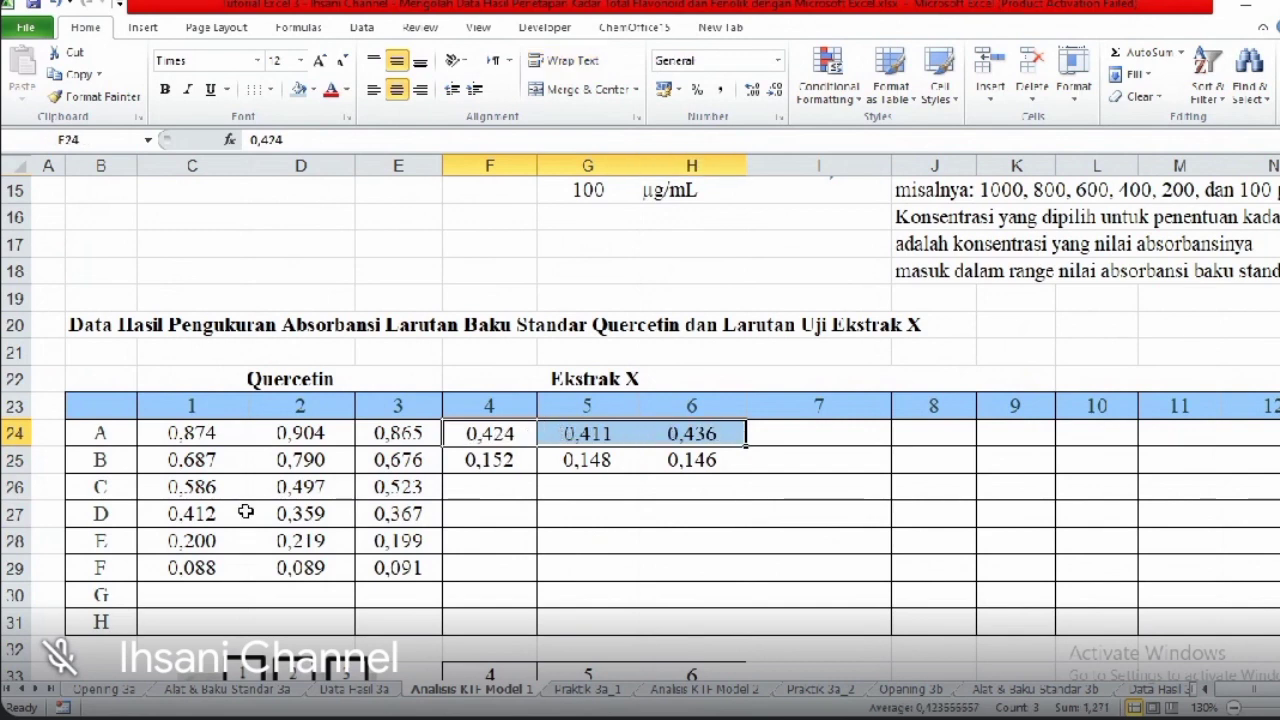
left_click_drag(189, 433, 380, 541)
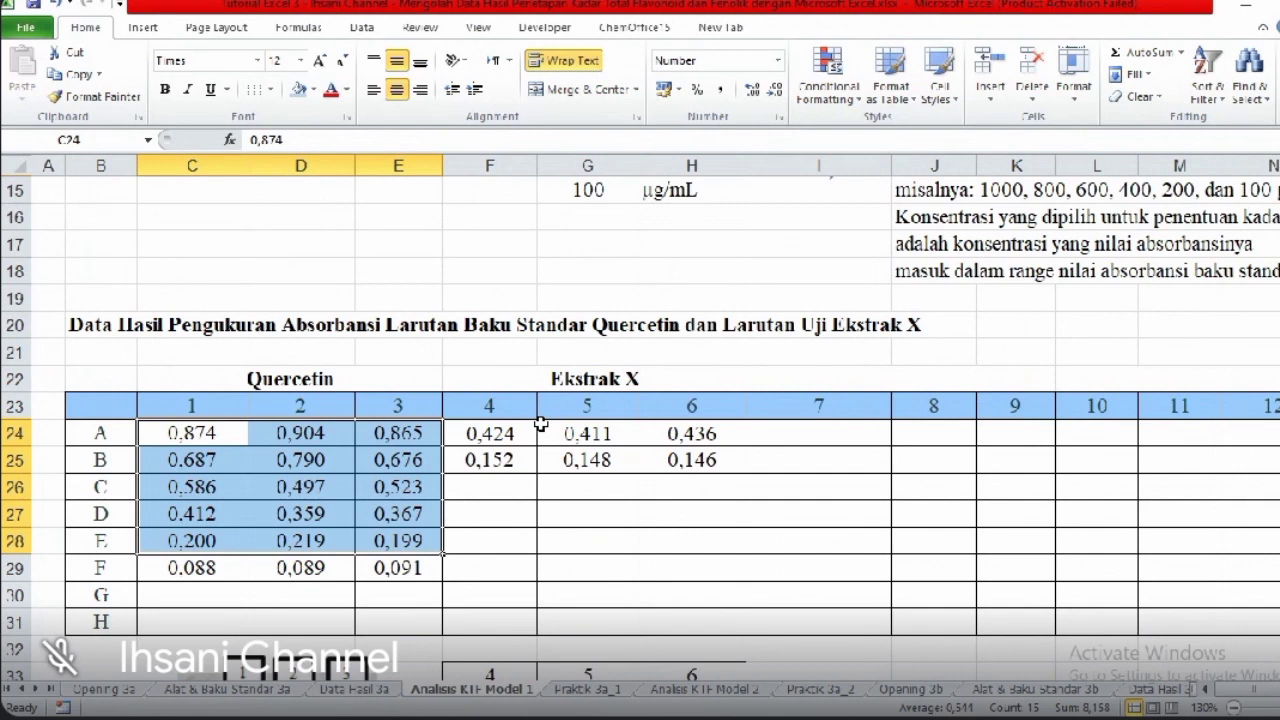
left_click(490, 434)
left_click_drag(538, 440, 653, 435)
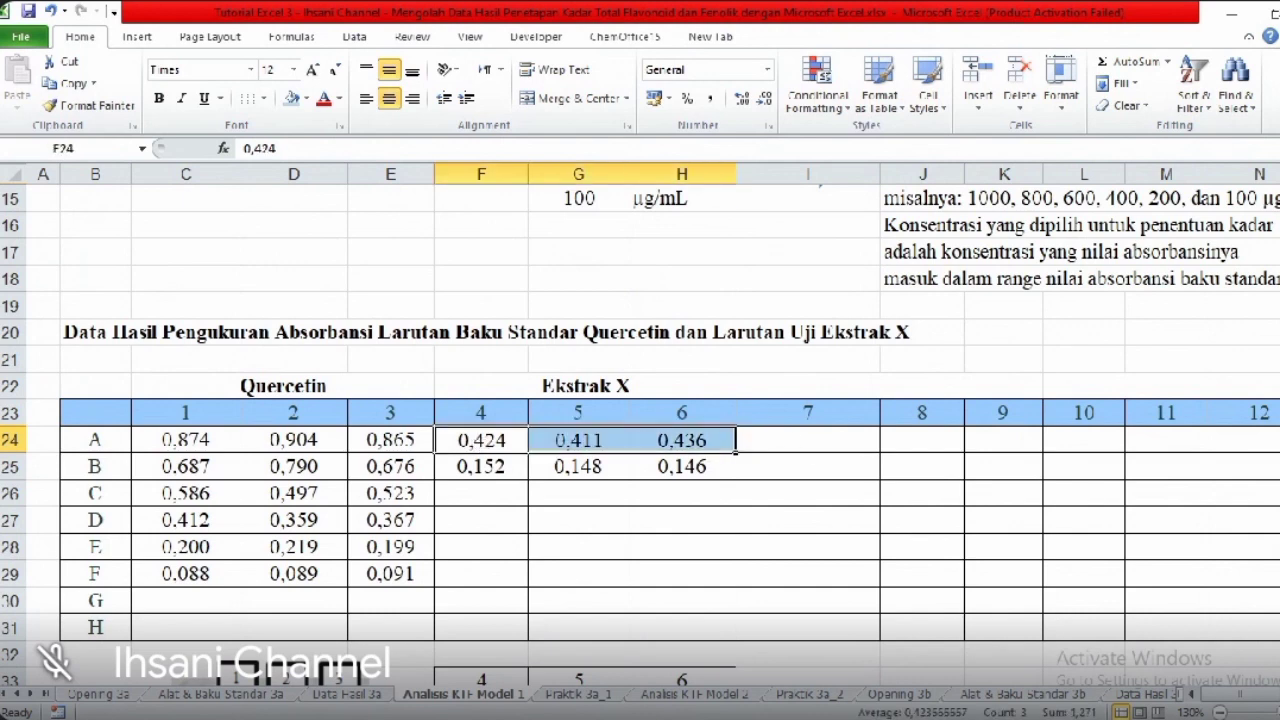
scroll(736, 440, "down", 1)
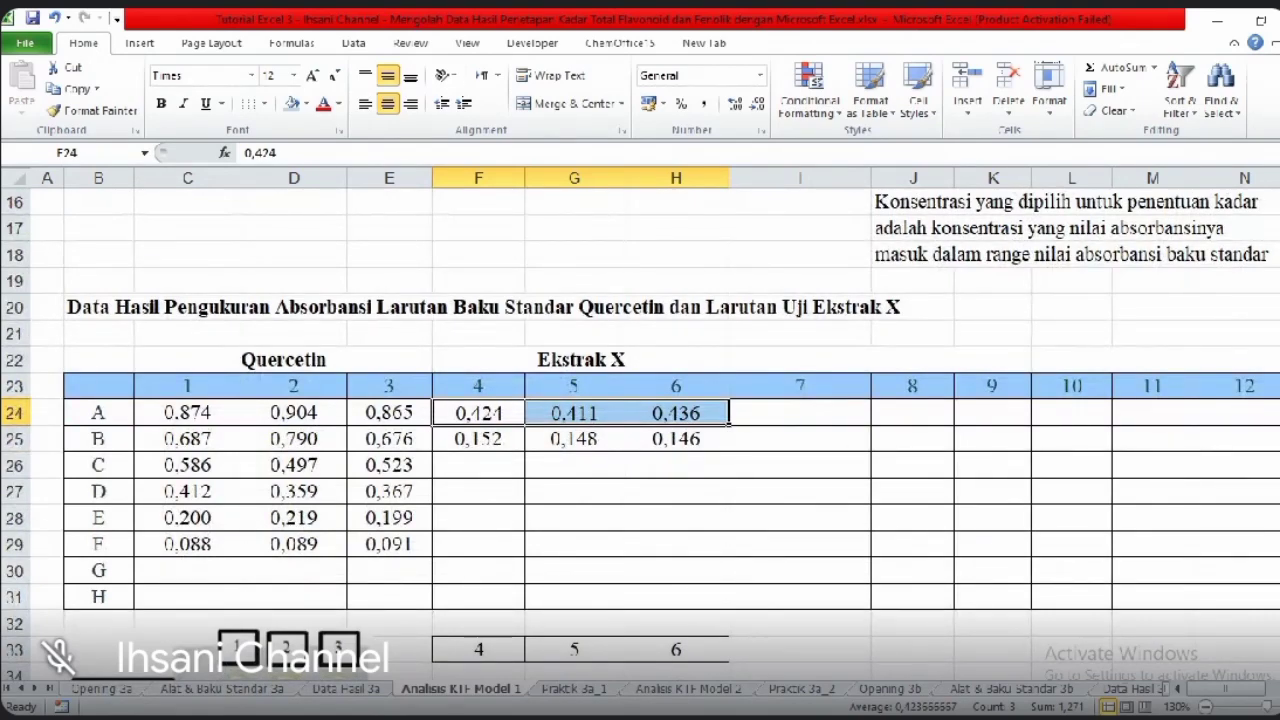
- Examine the well plate photo of the quercetin concentration series and ethanol blank below the absorbance measurement table
left_click_drag(1279, 290, 1279, 292)
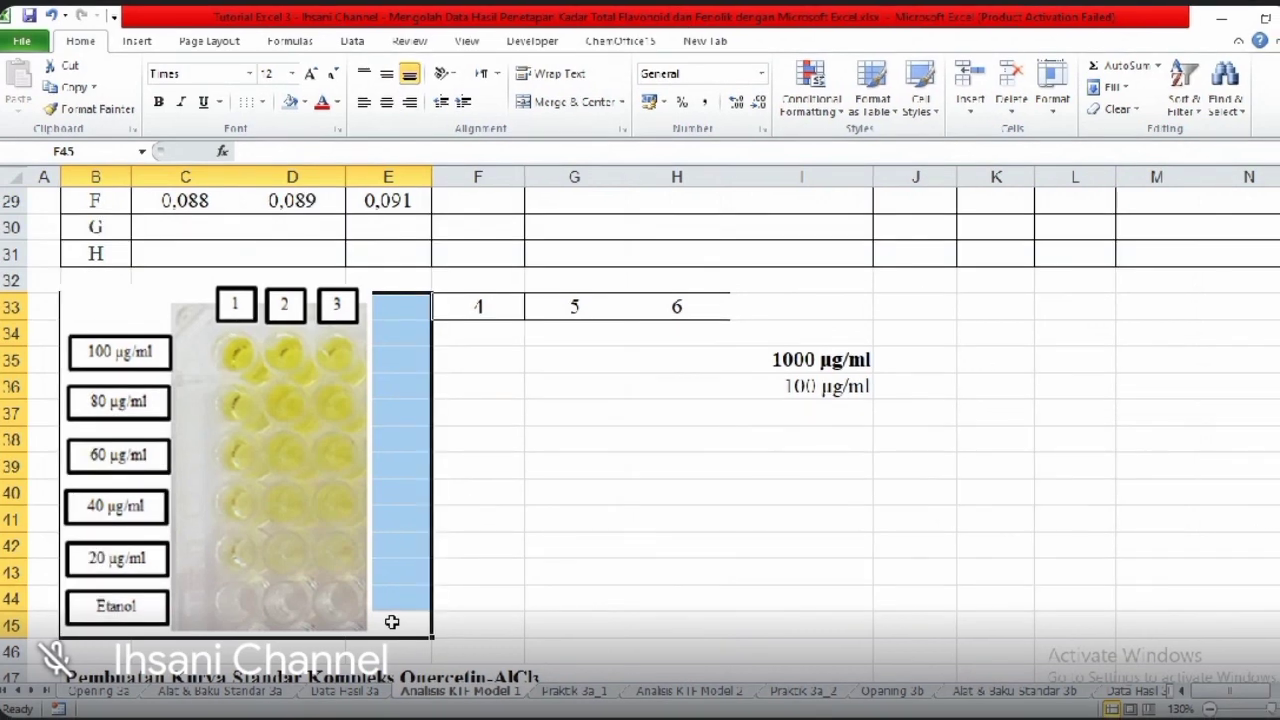
left_click_drag(392, 622, 116, 315)
left_click(400, 356)
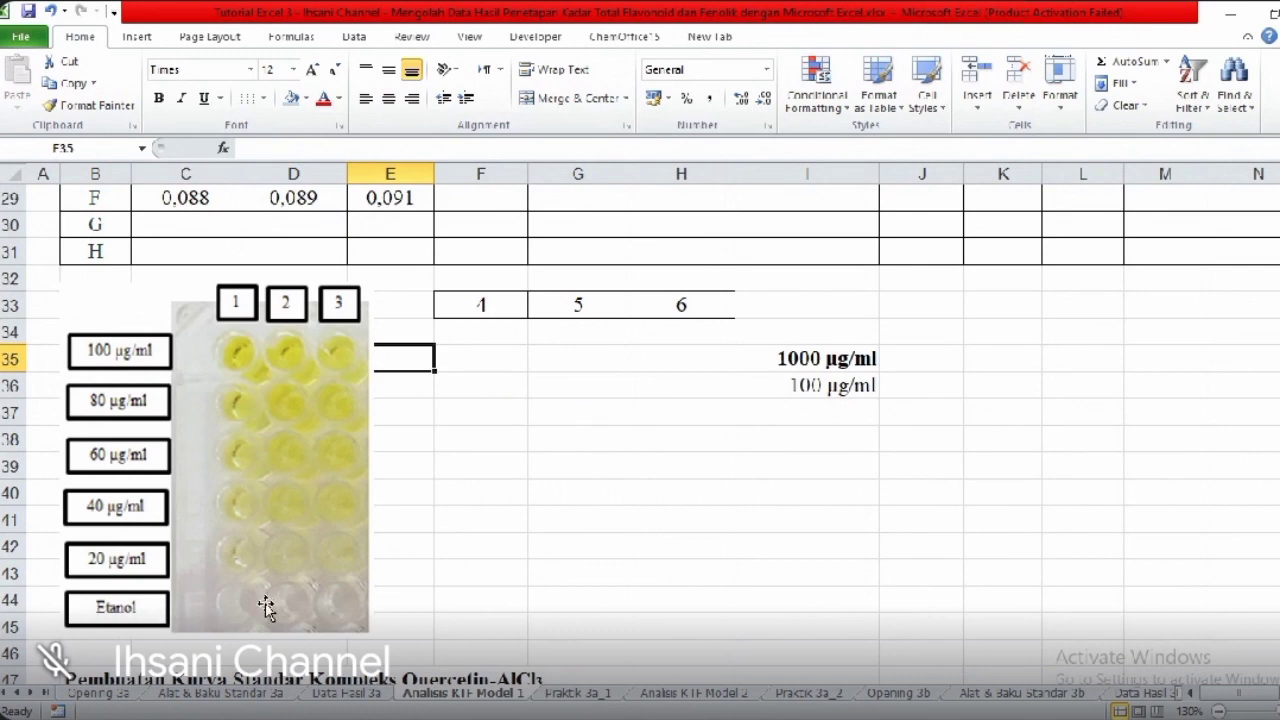
- Review the extract plate columns 4 to 6 in F33:H33 alongside their concentration labels in I35:I36
left_click_drag(481, 305, 580, 331)
left_click_drag(481, 307, 671, 358)
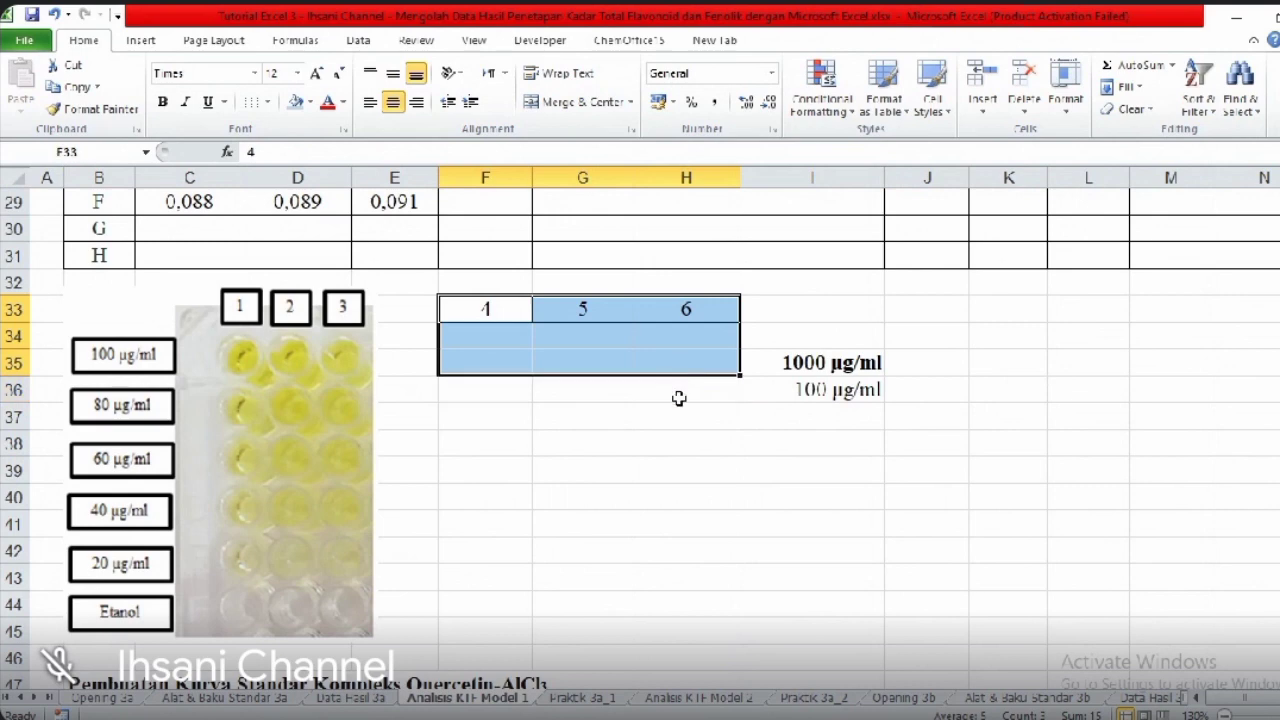
left_click(677, 392)
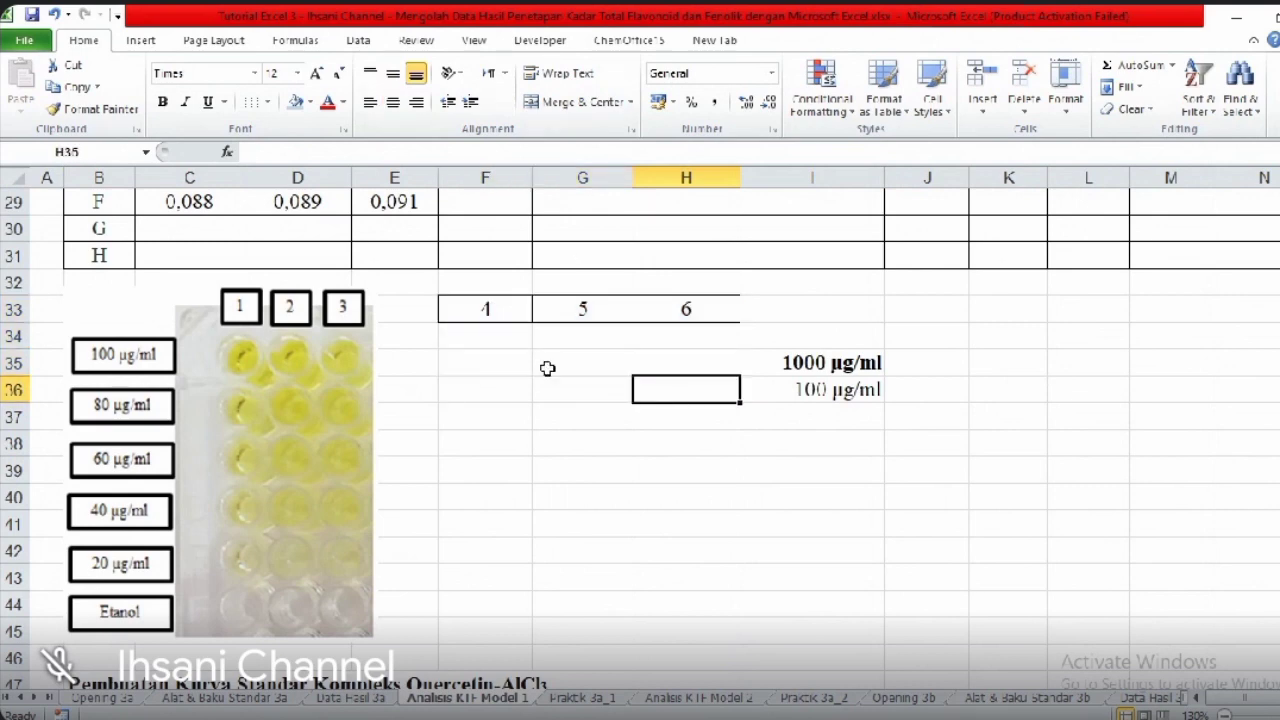
left_click_drag(520, 363, 844, 366)
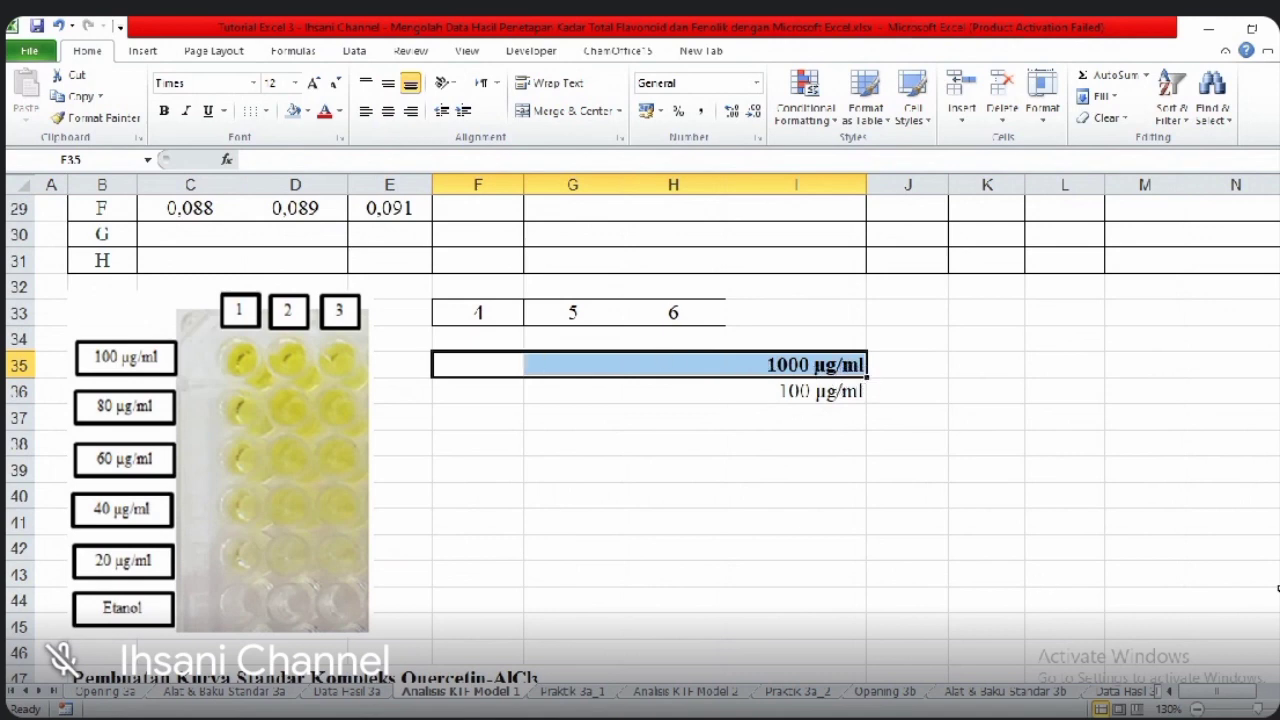
left_click(1145, 469)
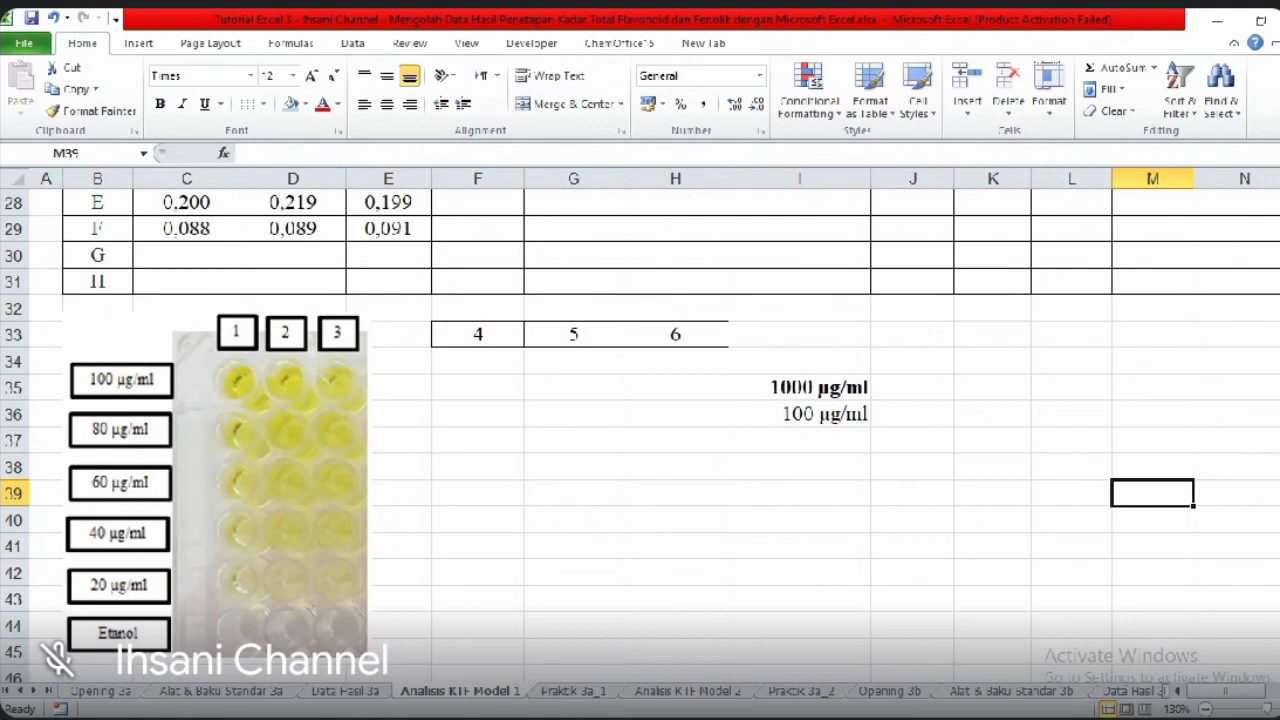
- Review the concentration column, its unit and the Blanko row in the Quercetin-AlCl3 standard curve table
left_click_drag(1279, 350, 1279, 387)
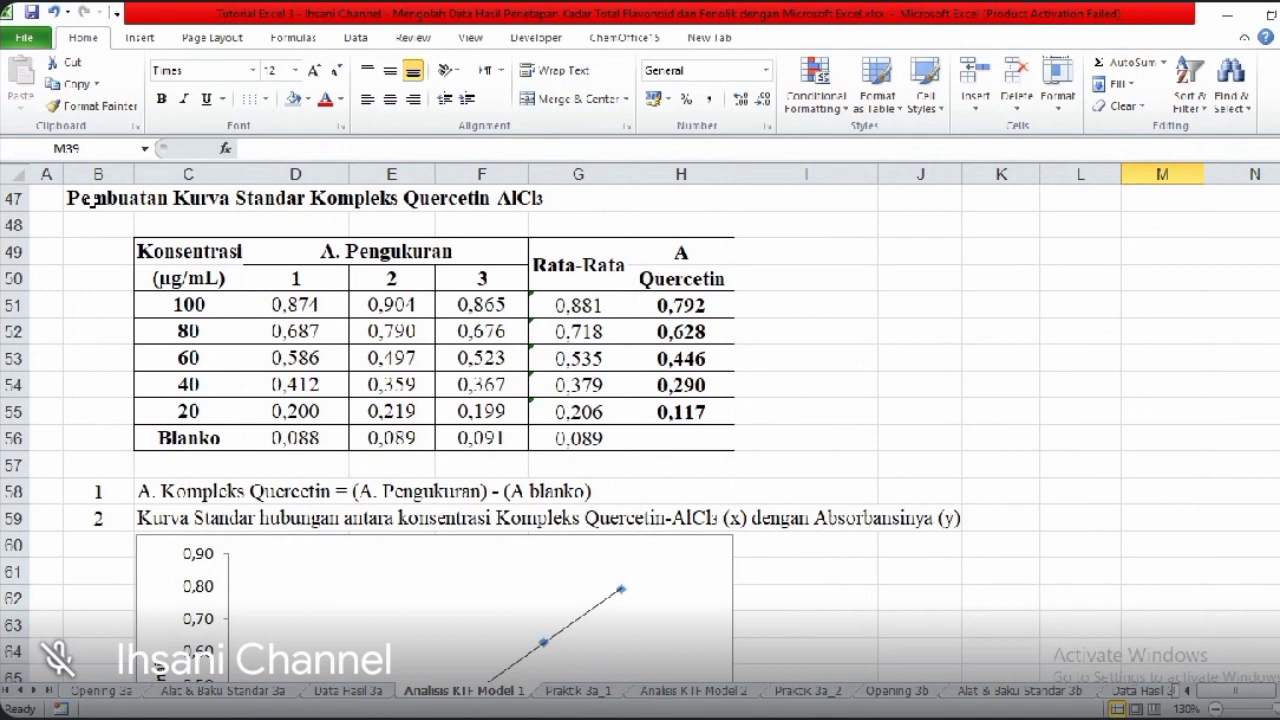
left_click_drag(165, 272, 474, 418)
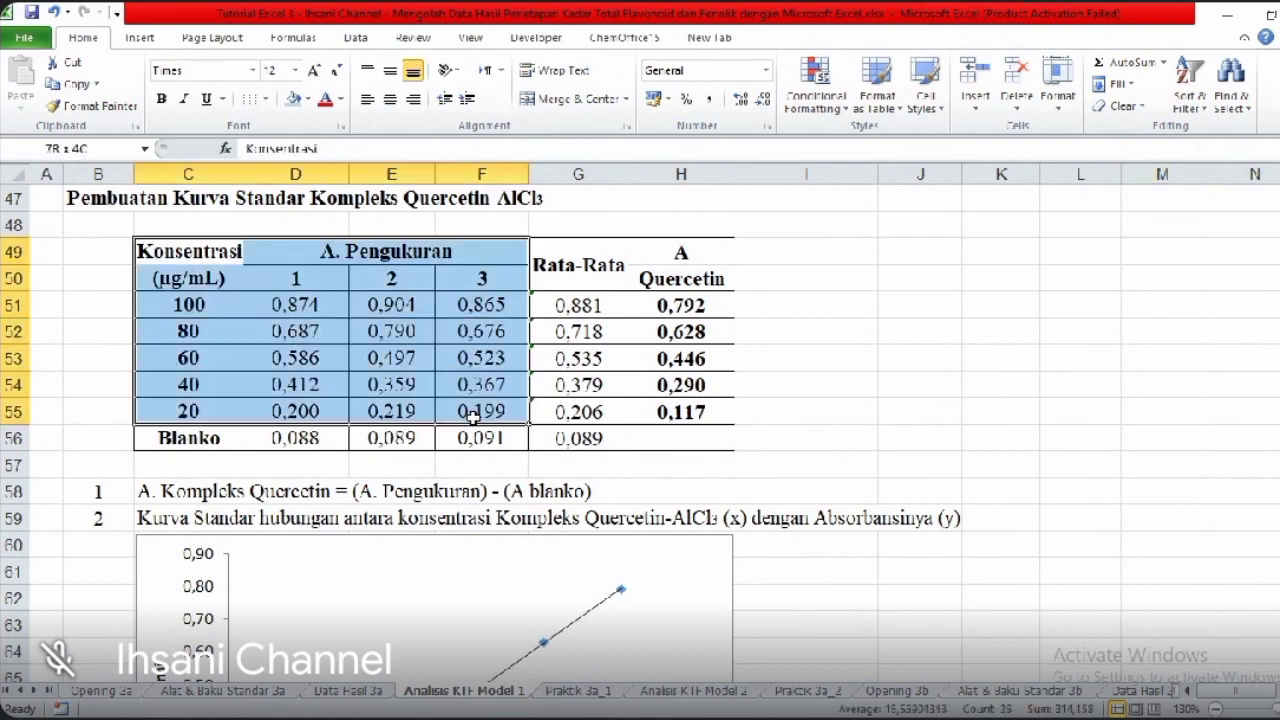
left_click(200, 256)
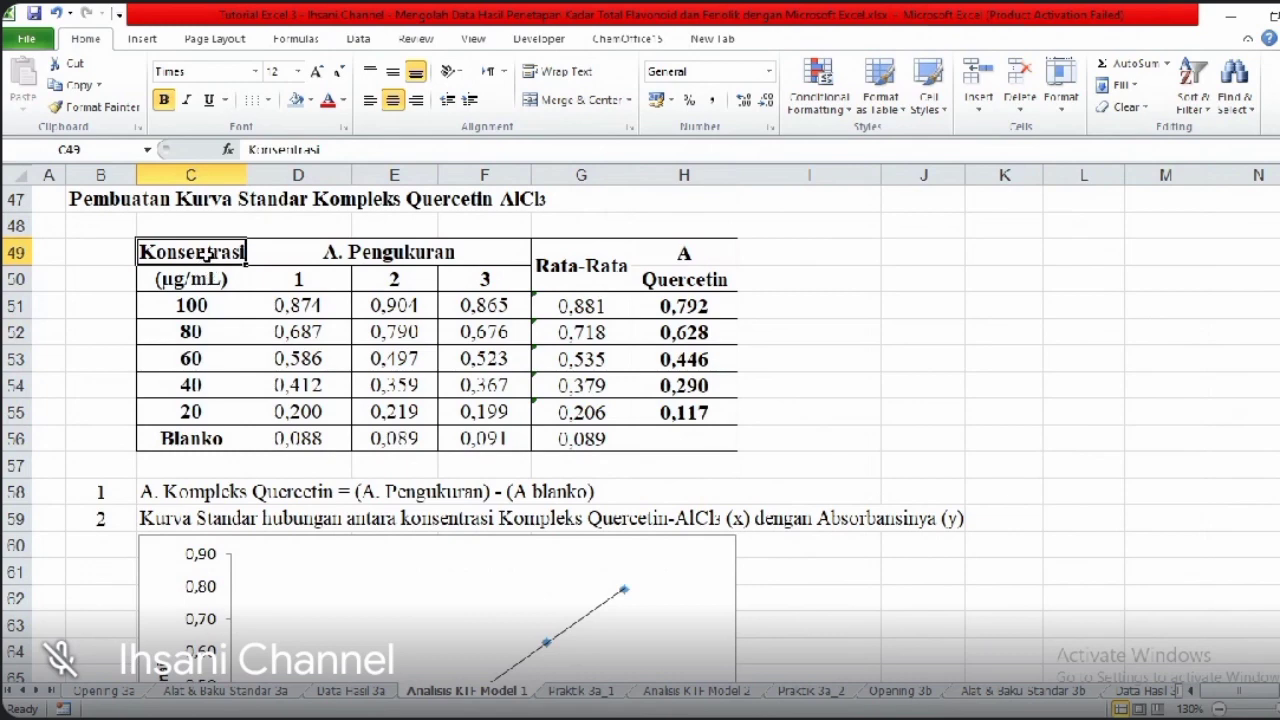
left_click_drag(218, 255, 218, 436)
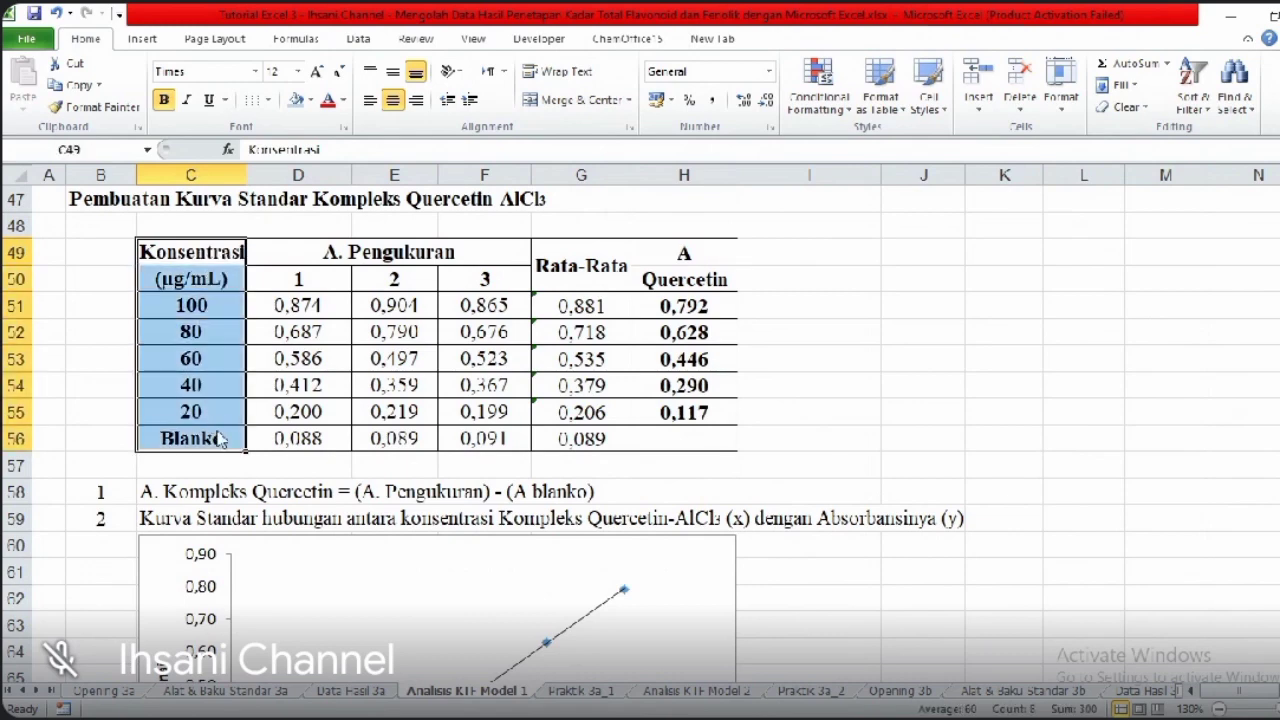
left_click(176, 281)
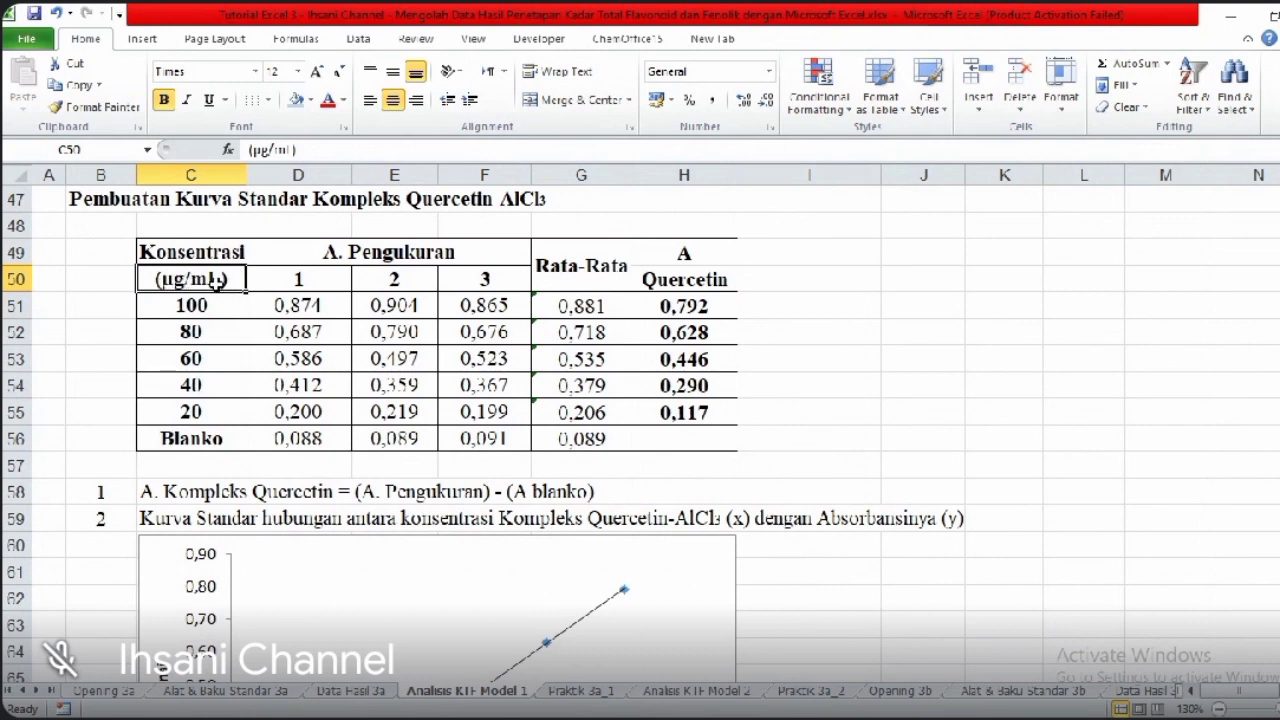
left_click(217, 307)
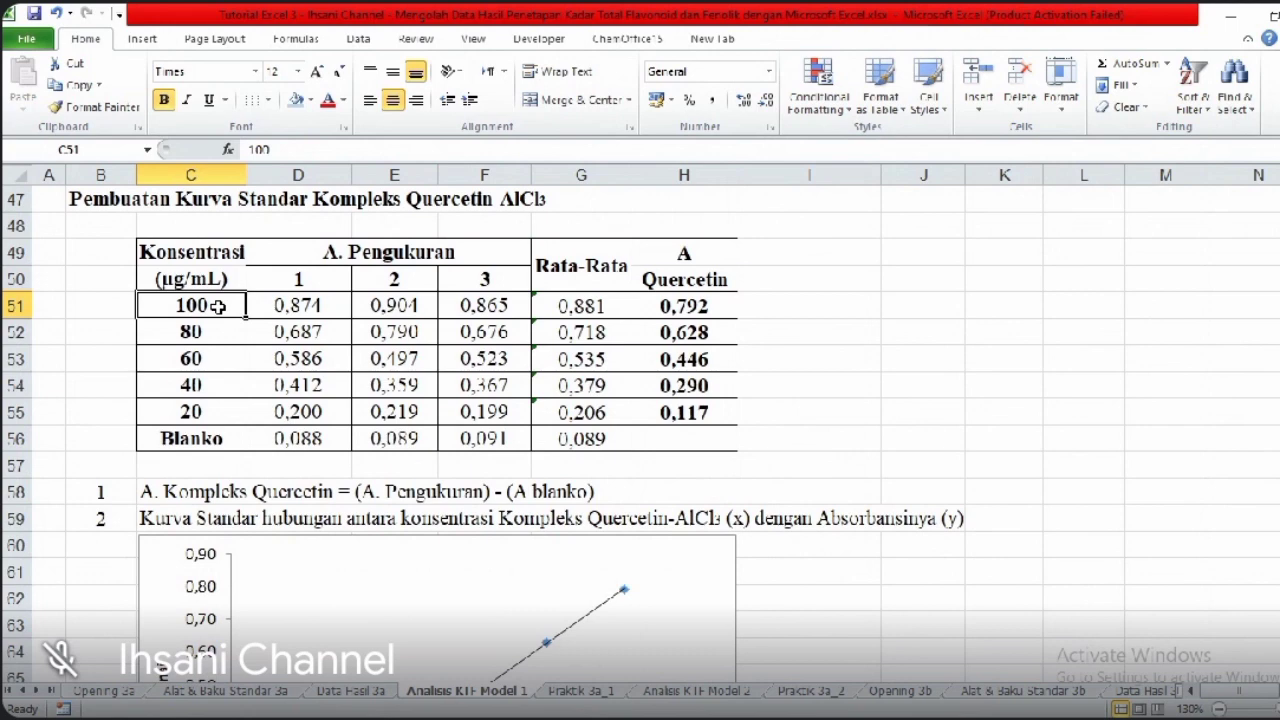
left_click_drag(217, 307, 213, 414)
left_click(210, 443)
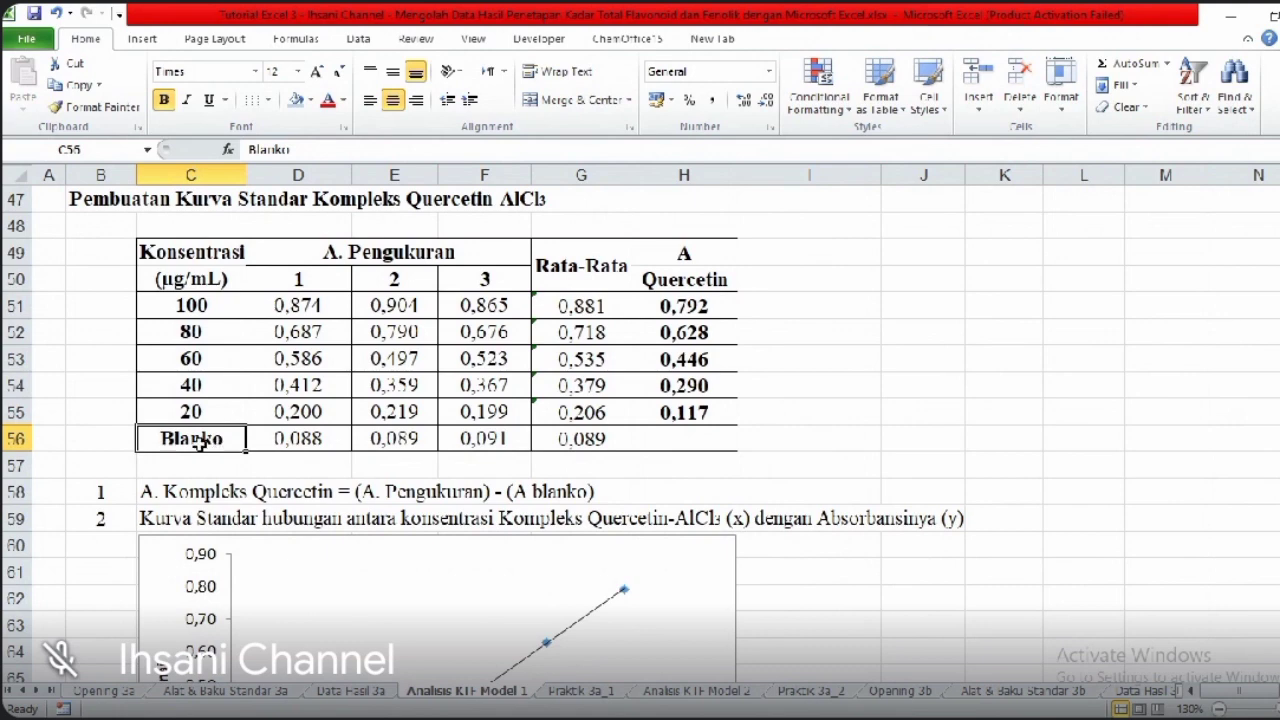
- Examine the three absorbance replicates in D51:F55 and the blank readings in D56:F56 of the standard curve table
left_click(338, 258)
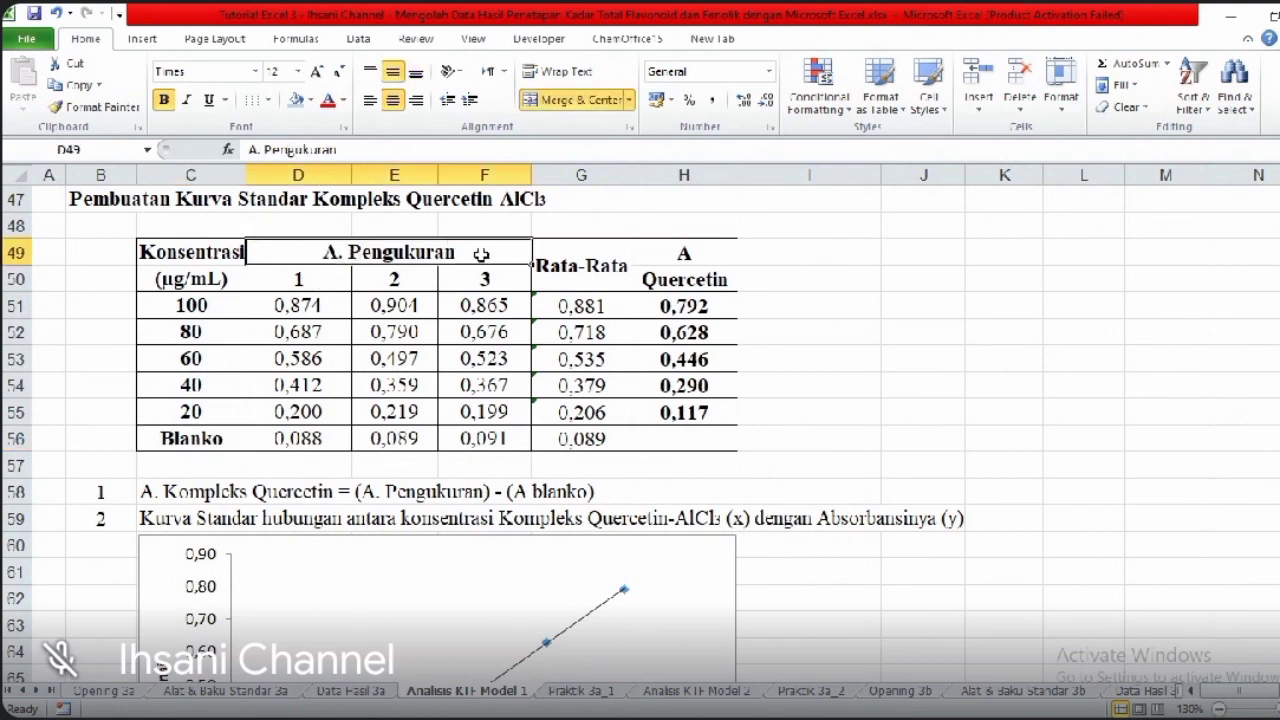
left_click_drag(313, 275, 452, 282)
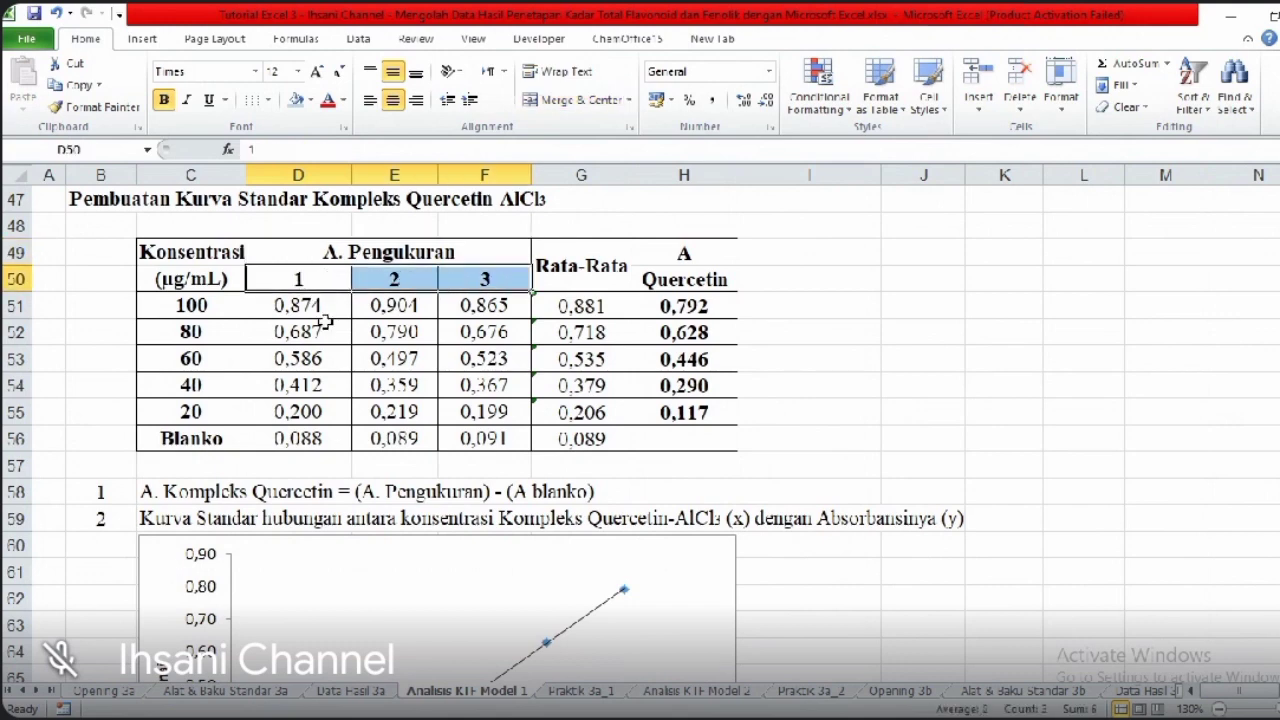
left_click_drag(300, 309, 309, 409)
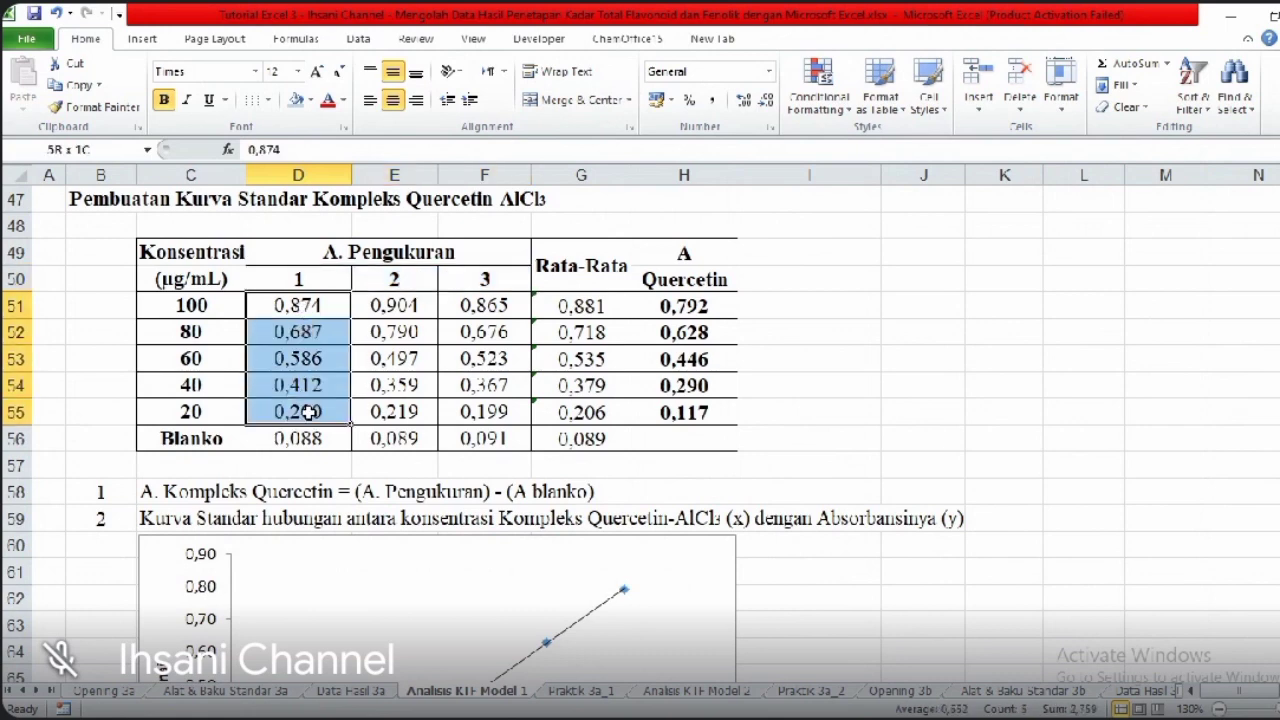
left_click_drag(400, 306, 413, 410)
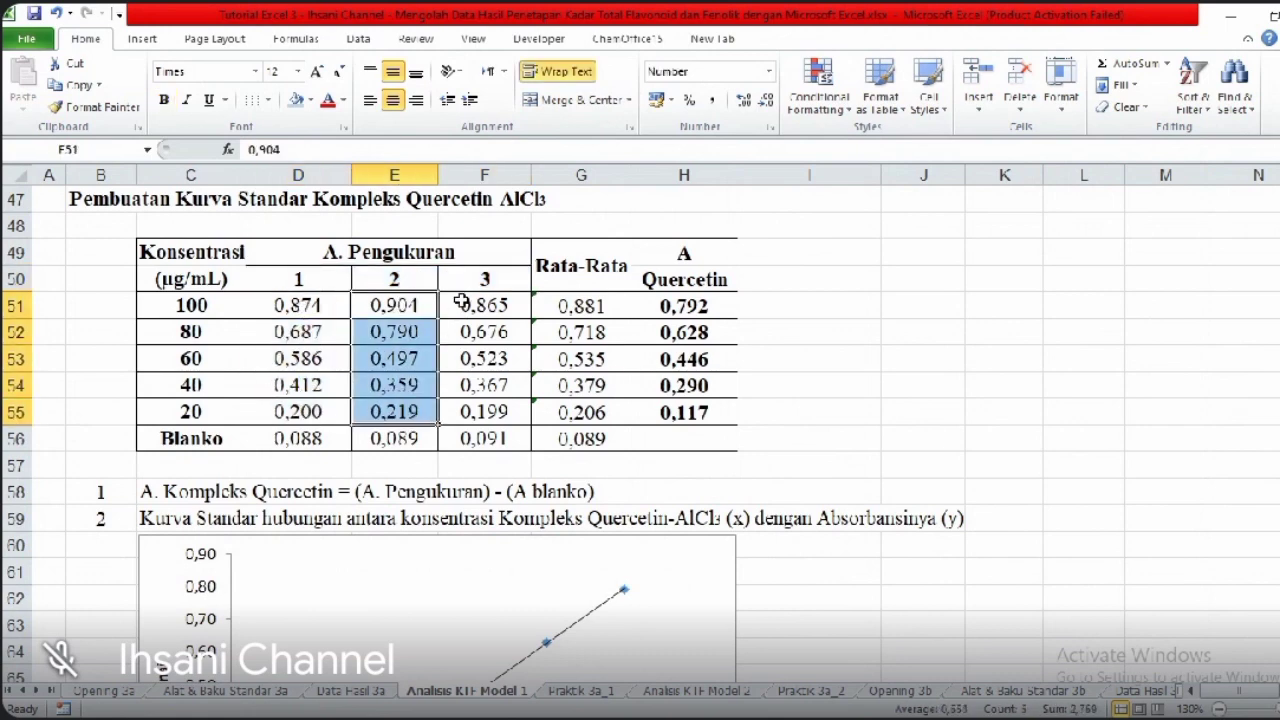
left_click_drag(458, 306, 456, 412)
left_click_drag(302, 440, 506, 426)
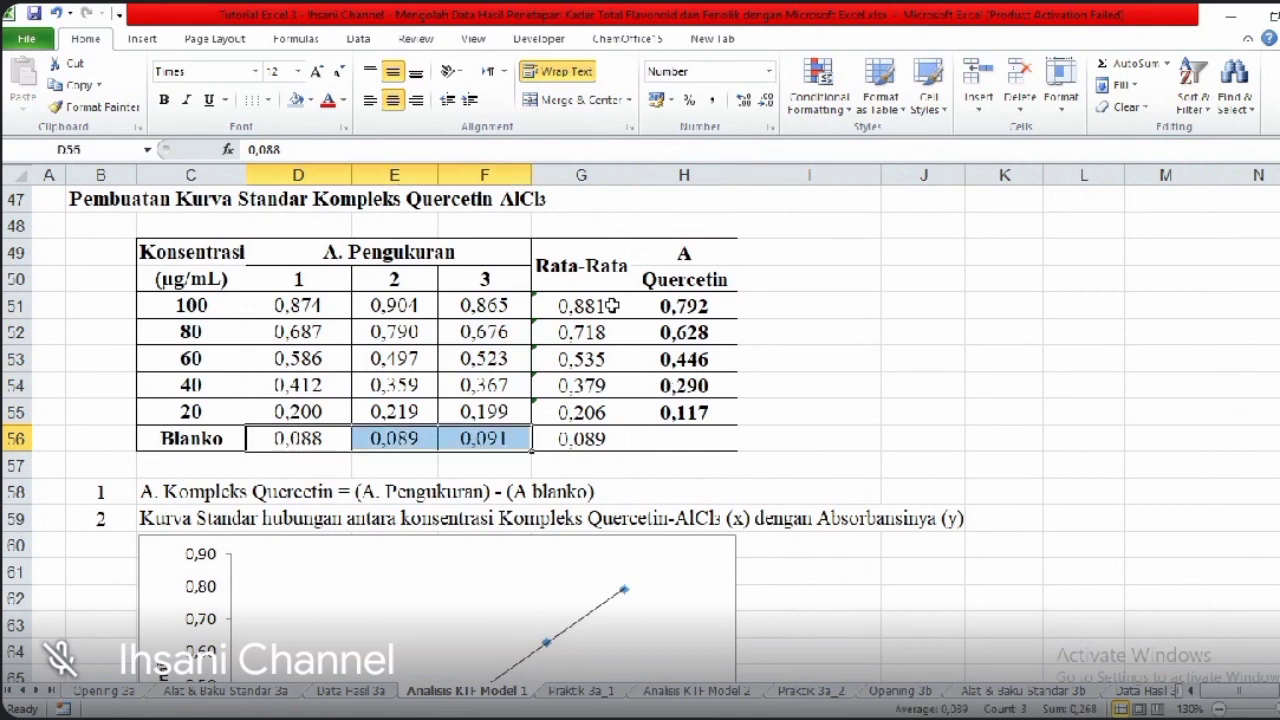
- Compare the Rata-Rata averages and blank average in G51:G56 with the A Quercetin values in H51:H55
left_click_drag(588, 266, 597, 432)
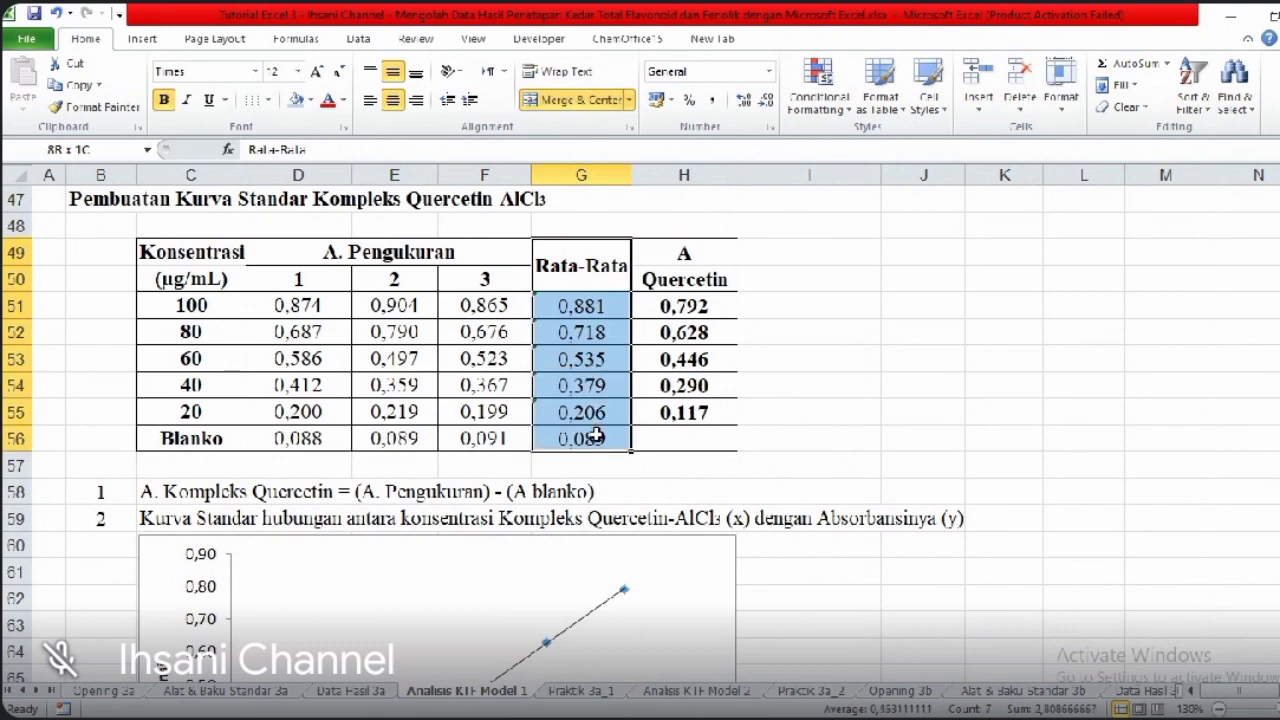
left_click_drag(595, 425, 596, 424)
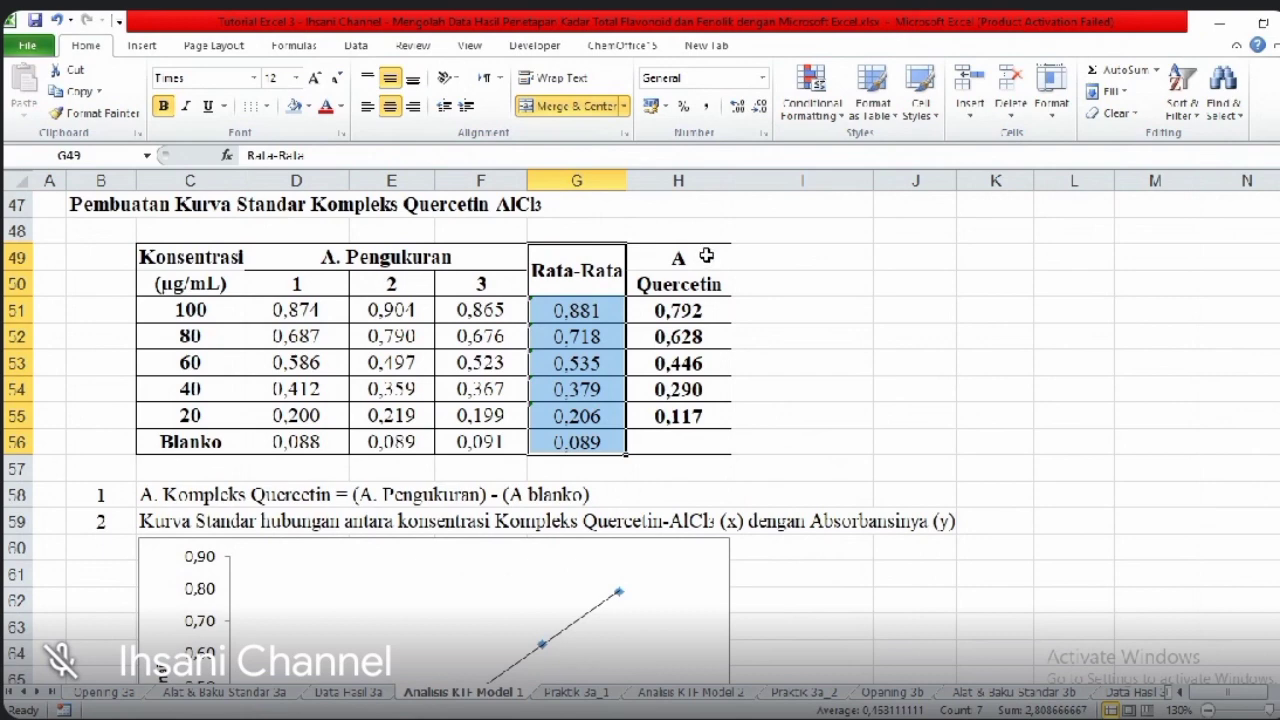
left_click_drag(706, 256, 698, 416)
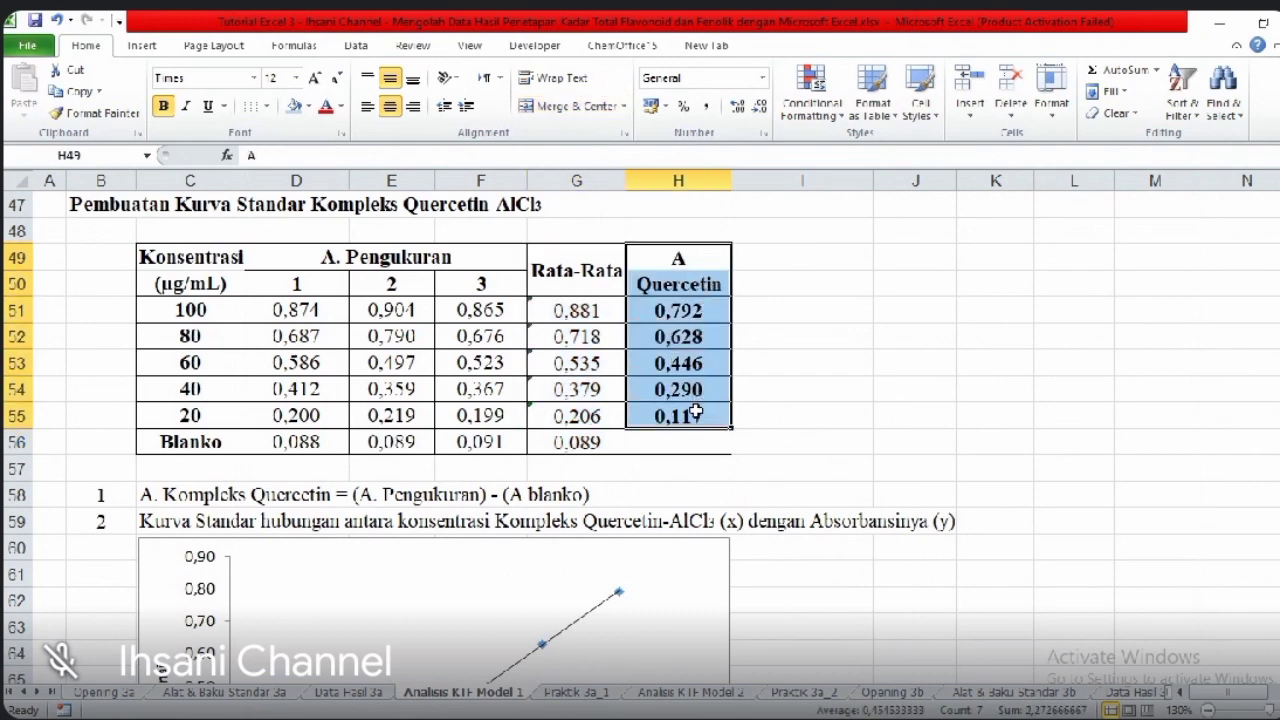
left_click(667, 318)
left_click_drag(697, 264, 688, 416)
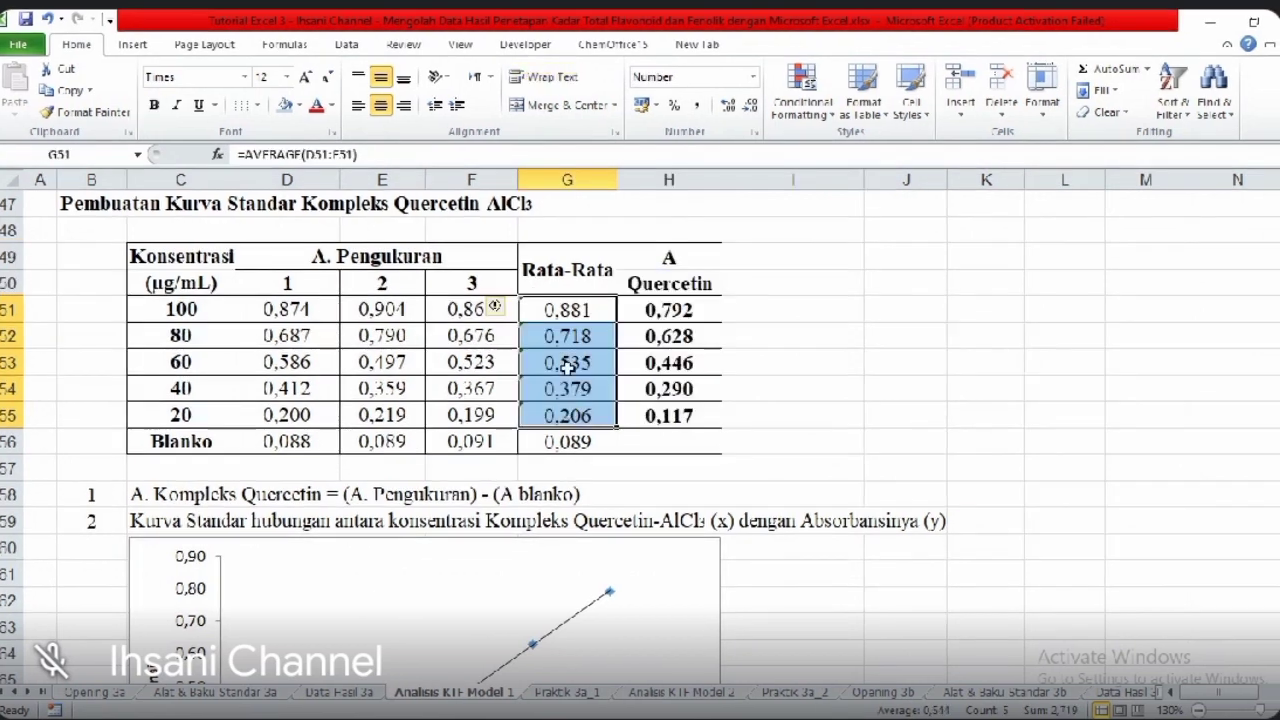
left_click_drag(566, 312, 567, 422)
left_click(575, 440)
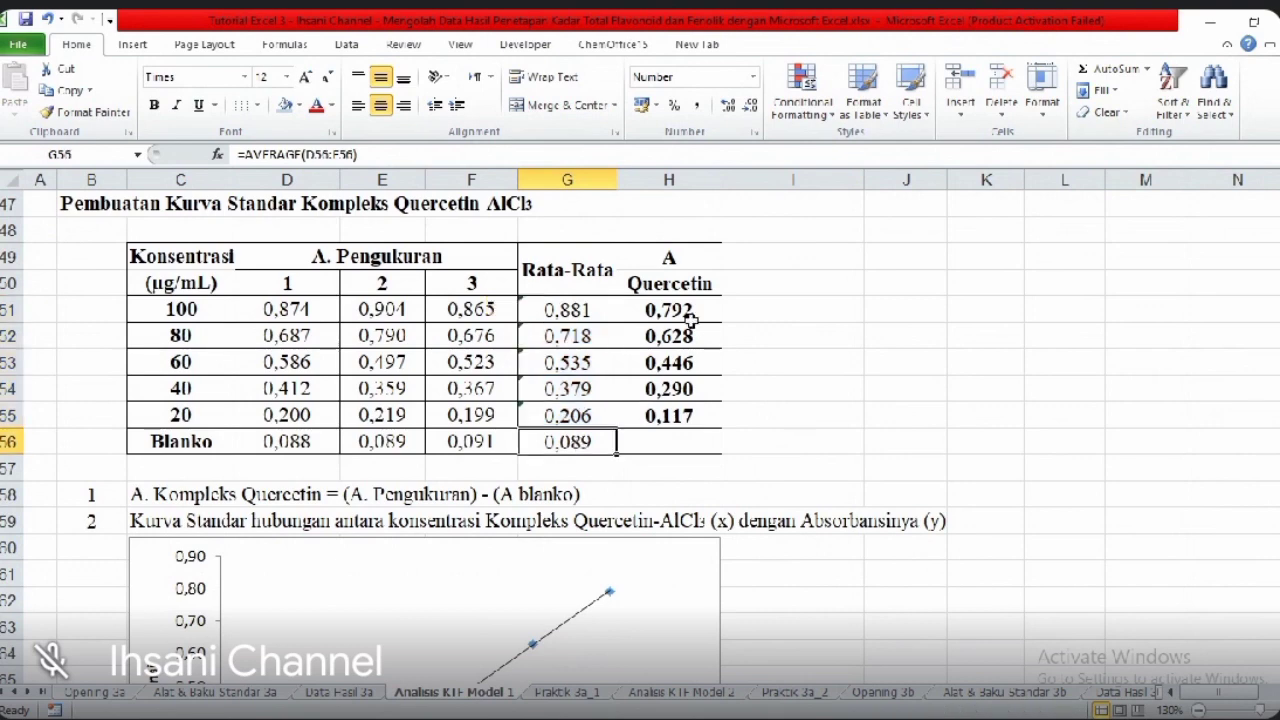
left_click_drag(690, 316, 690, 413)
- Relate the concentrations in C51:C55 and absorbances in H51:H55 to the standard curve's axes, and read its regression equation
left_click_drag(212, 307, 196, 412)
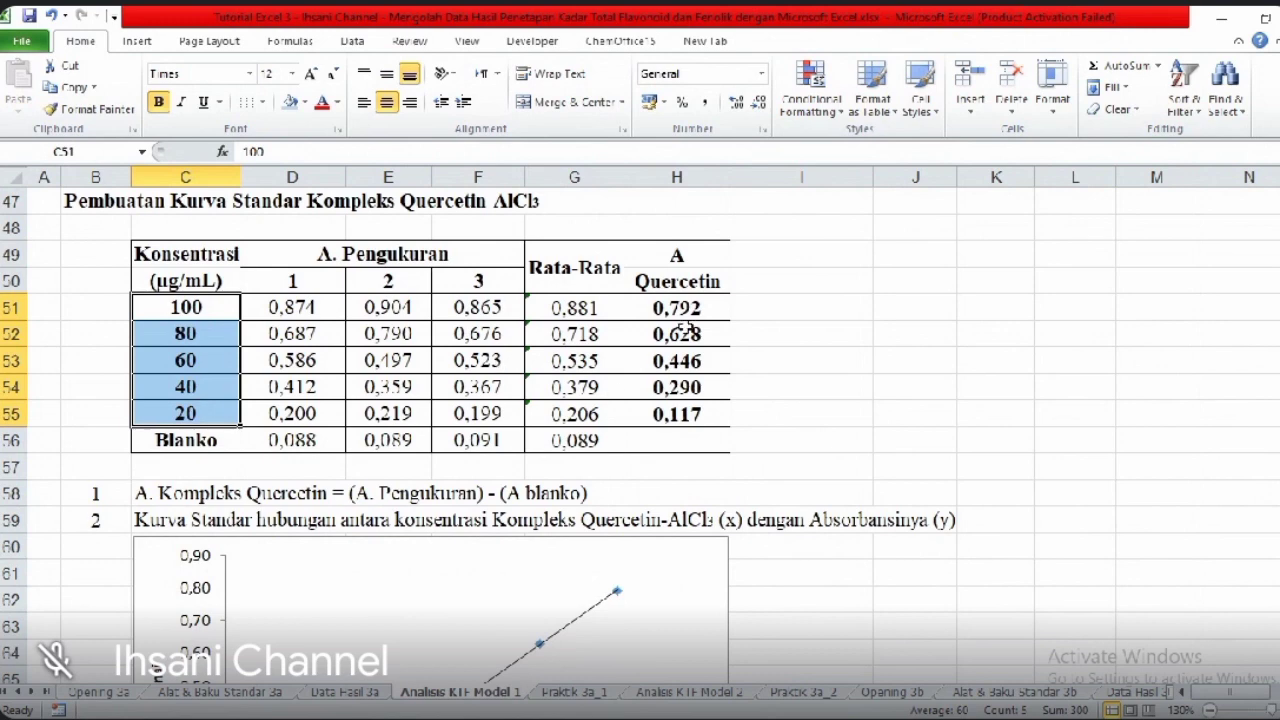
left_click_drag(695, 308, 695, 413)
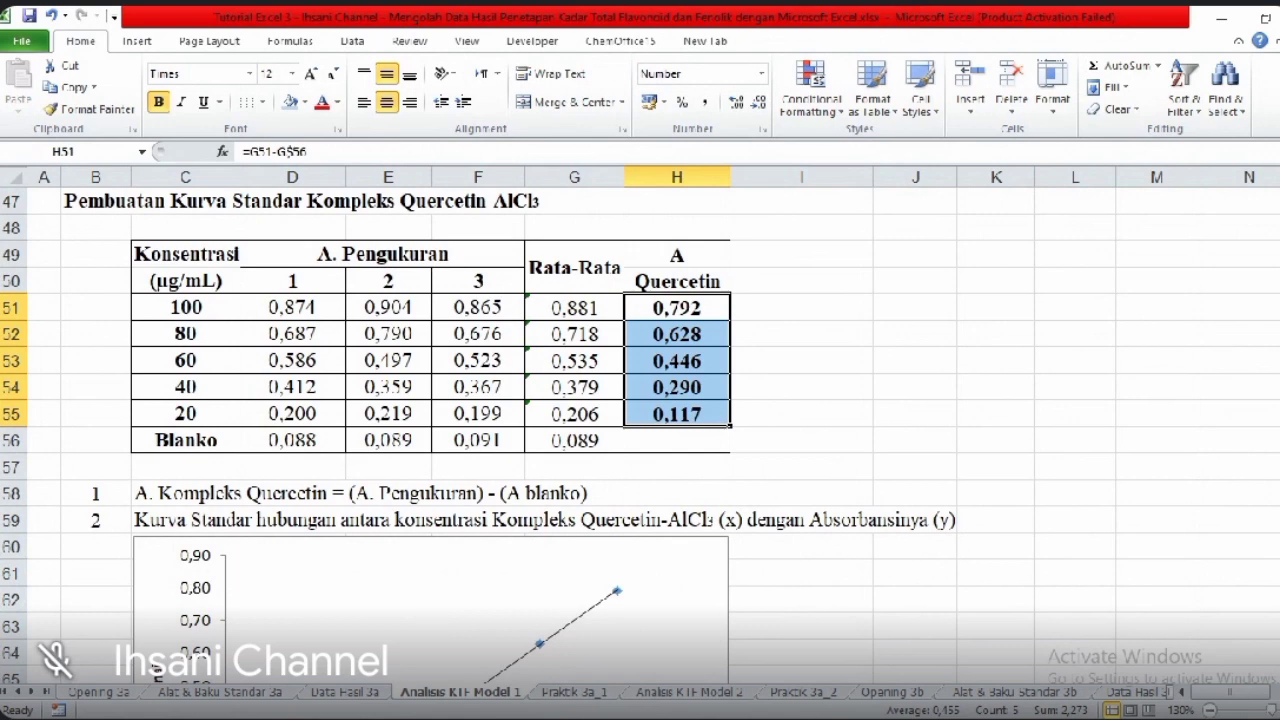
scroll(478, 436, "down", 4)
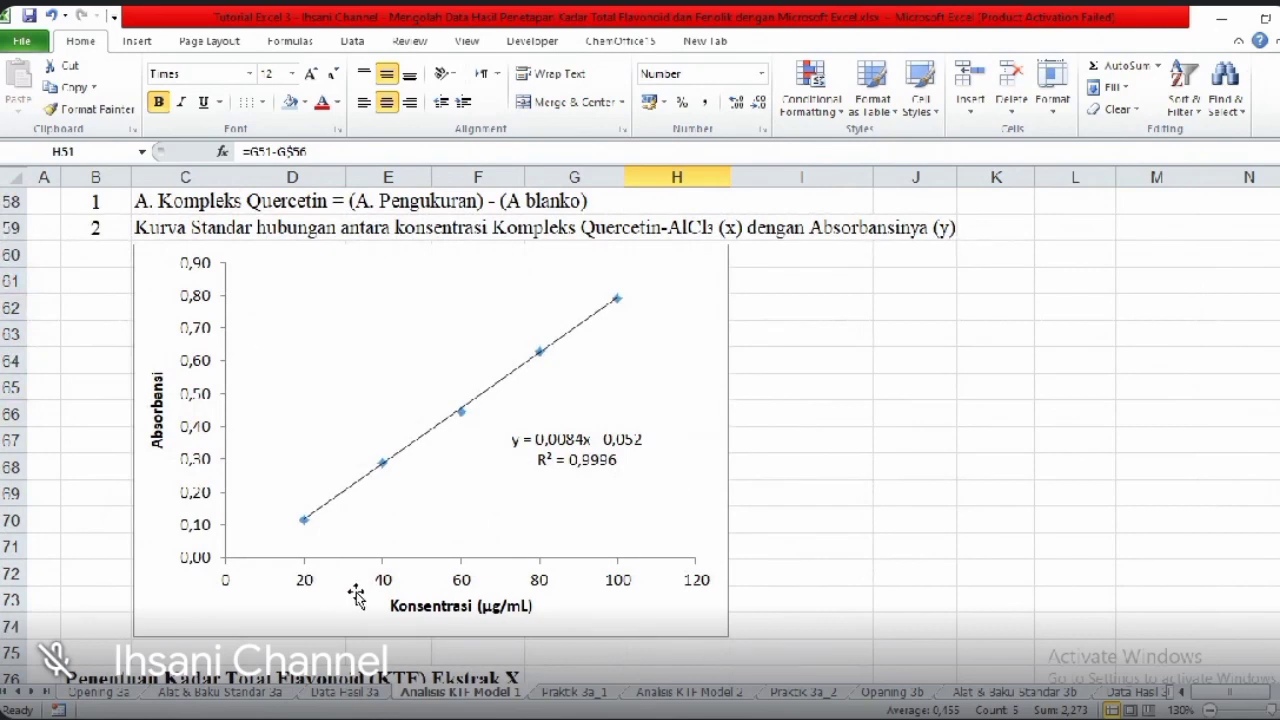
left_click(425, 606)
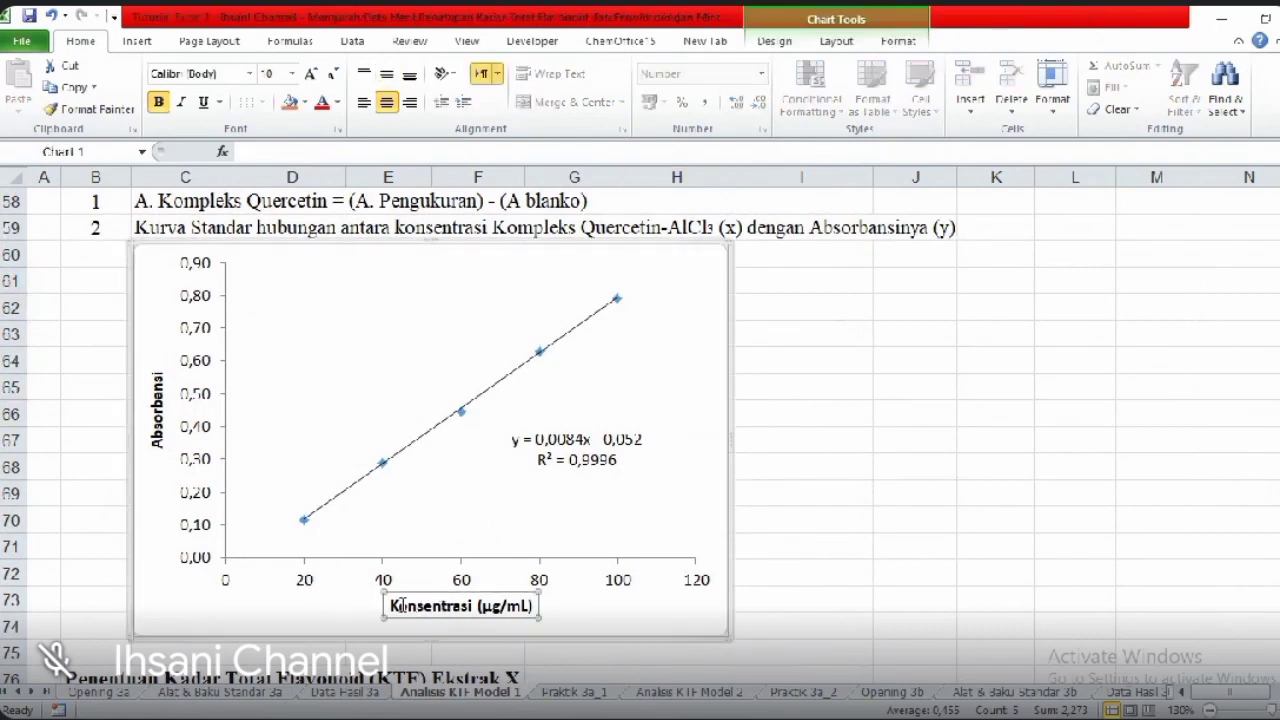
left_click_drag(392, 606, 538, 617)
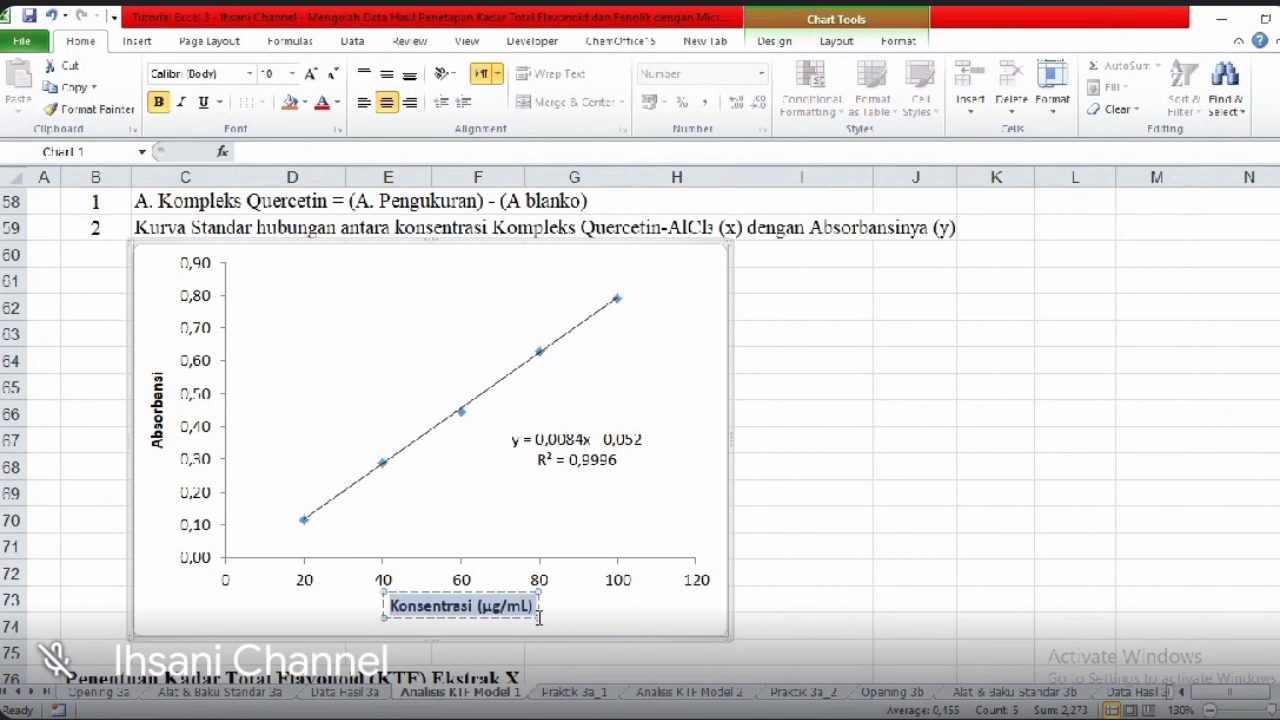
left_click(157, 425)
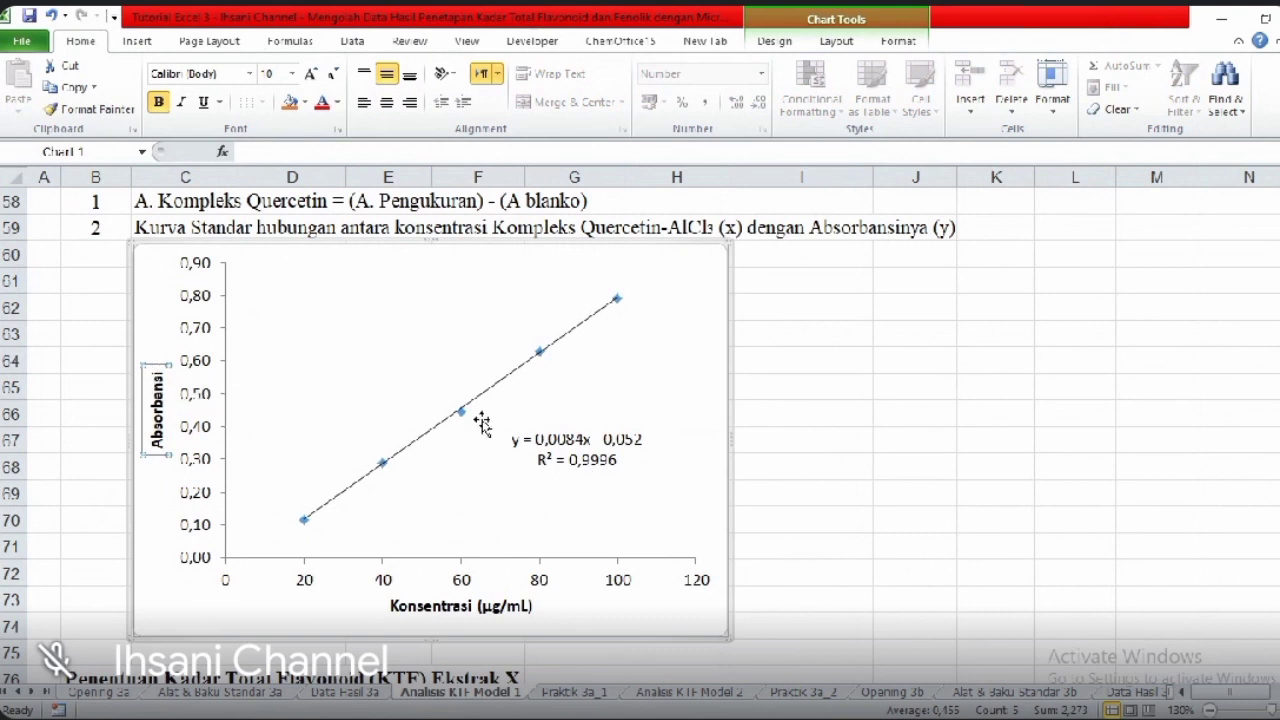
left_click(586, 439)
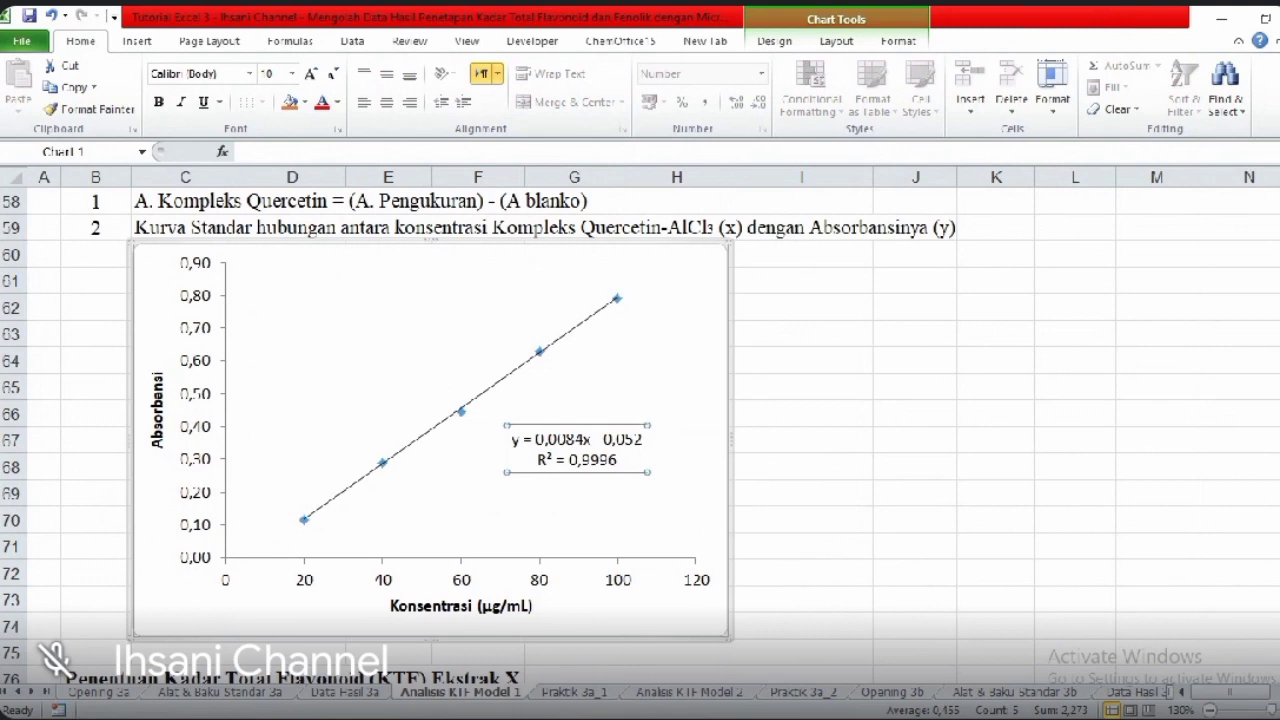
- Review the concentration column C78:C81 of the Ekstrak X total flavonoid table, including its unit, the 1000 µg/mL row and the Blanko row
scroll(640, 436, "down", 4)
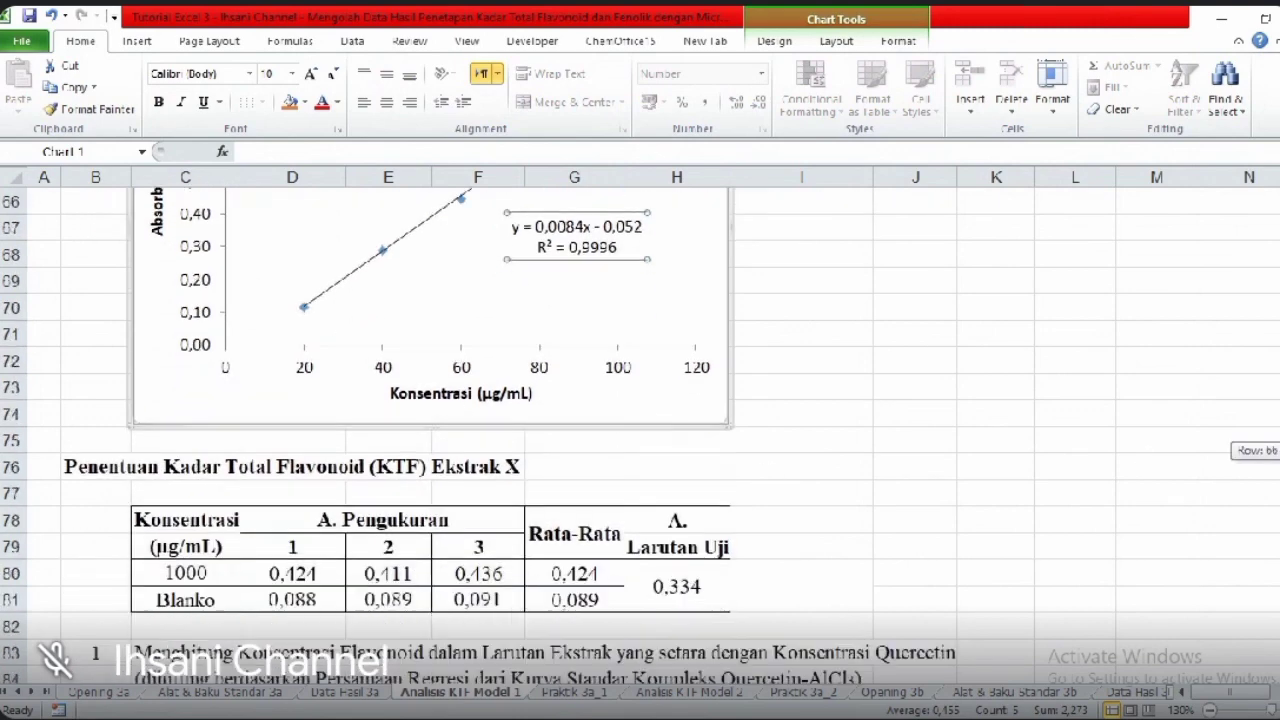
scroll(480, 435, "down", 2)
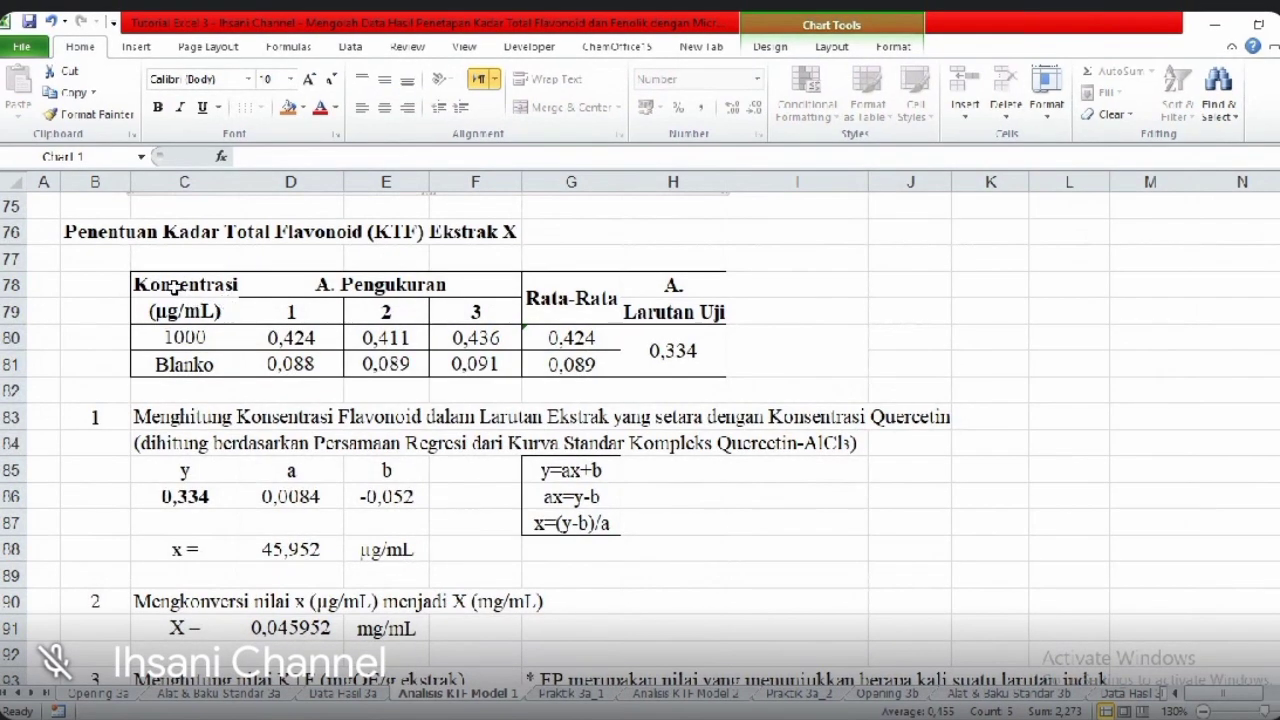
left_click_drag(173, 287, 494, 360)
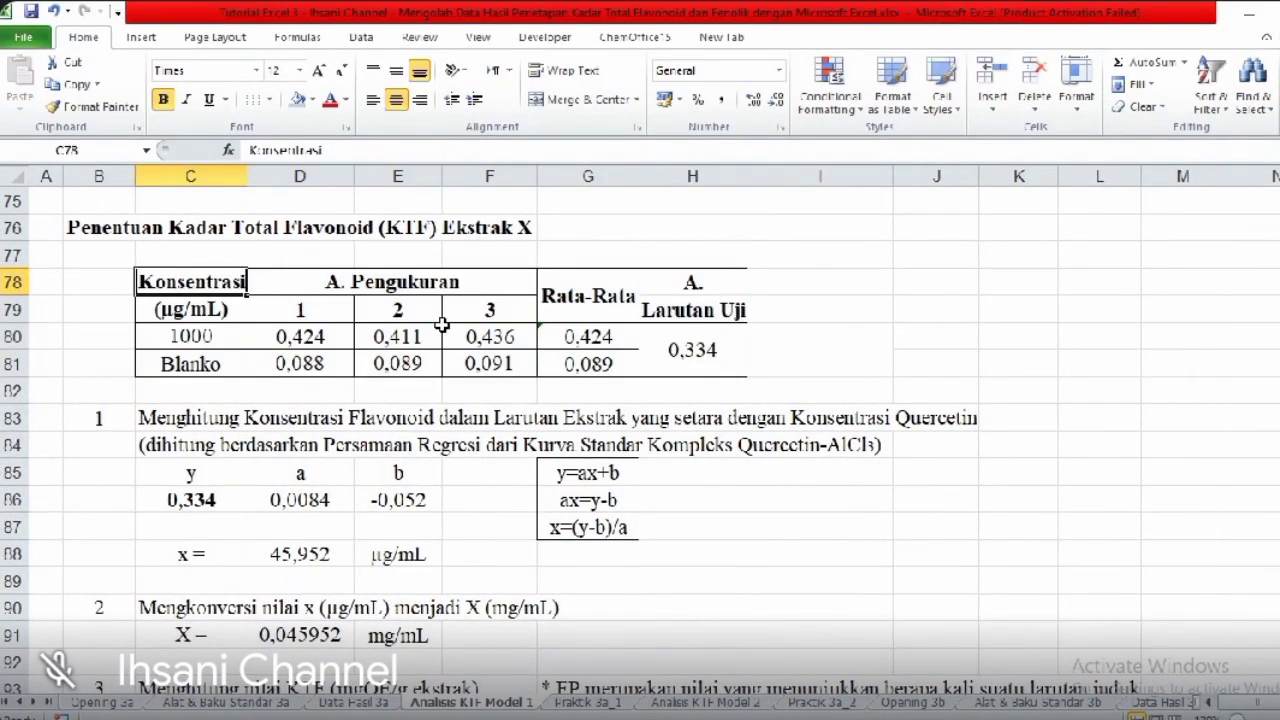
left_click_drag(183, 287, 185, 350)
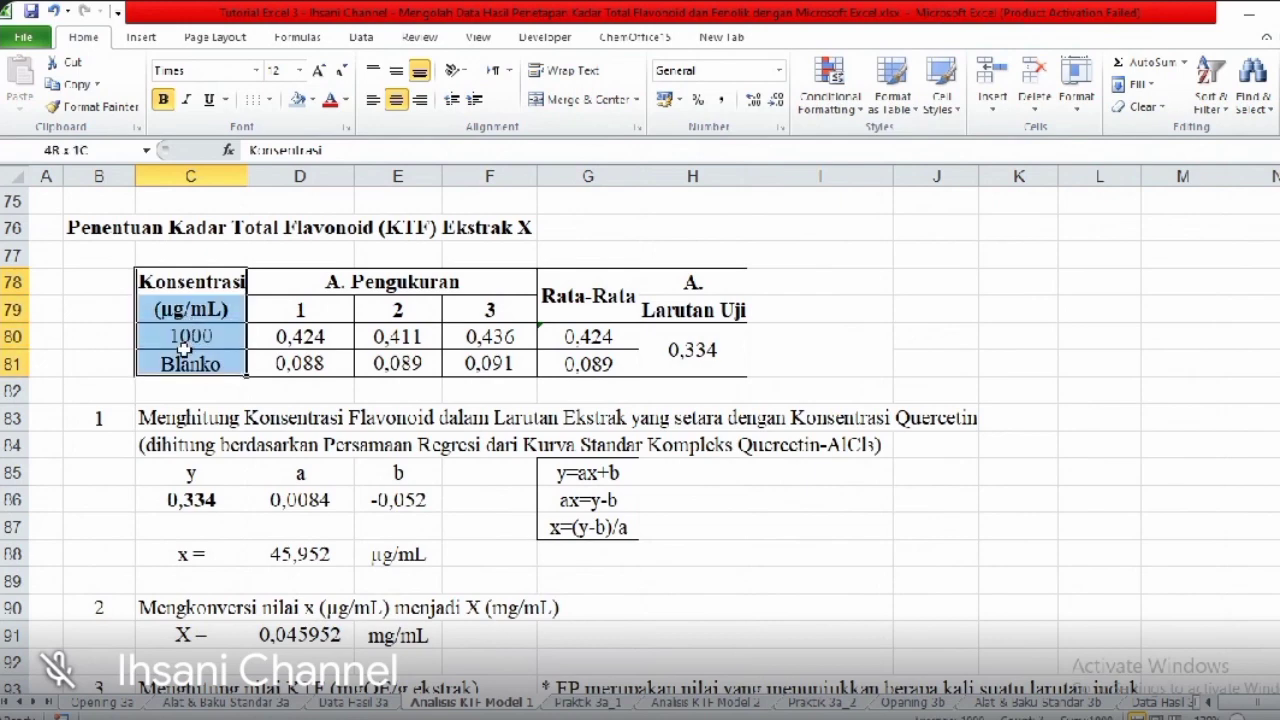
left_click(181, 287)
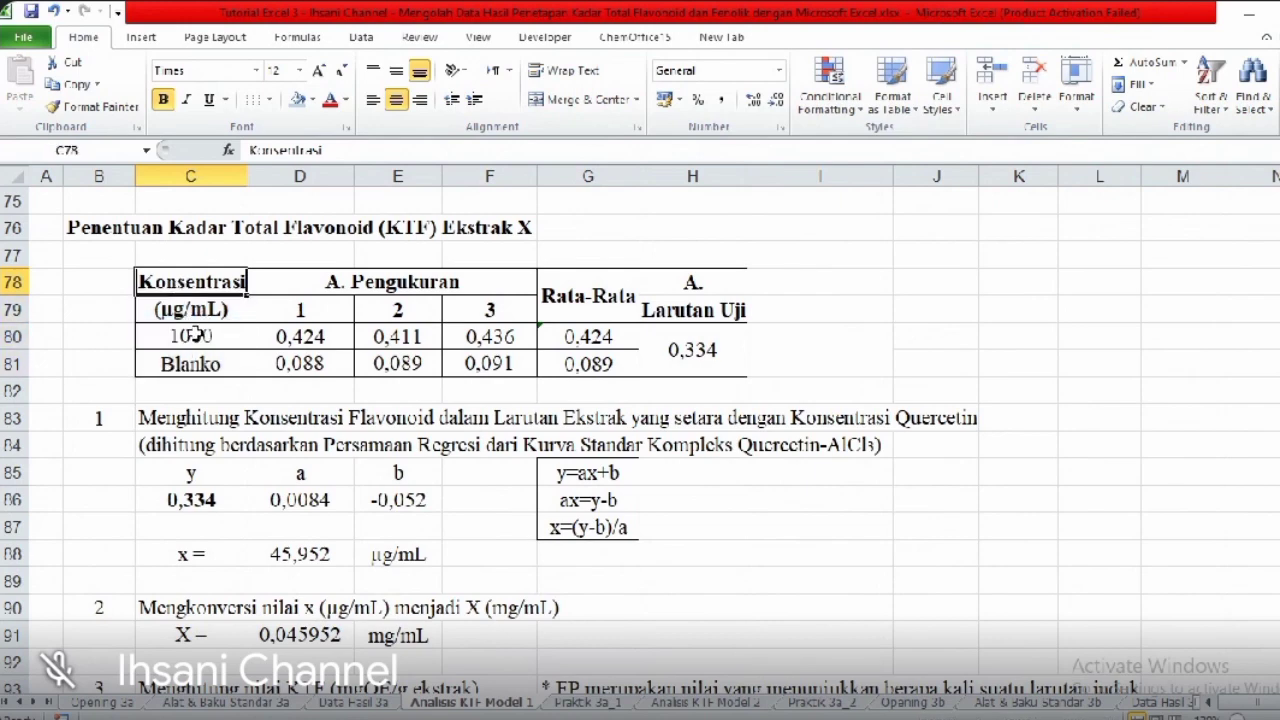
left_click(195, 336)
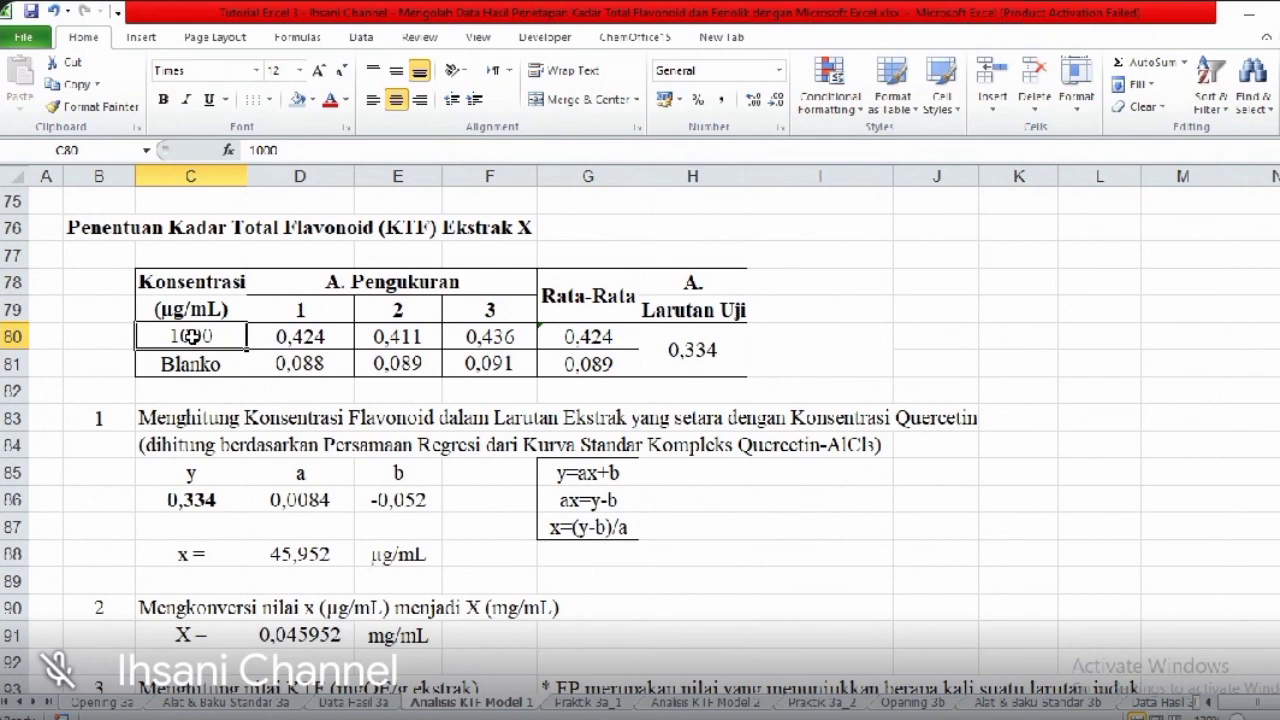
- Examine the sample absorbance replicates in D80:F80, the averages in G80:G81 and the A. Larutan Uji formula in H80
left_click_drag(266, 336, 478, 333)
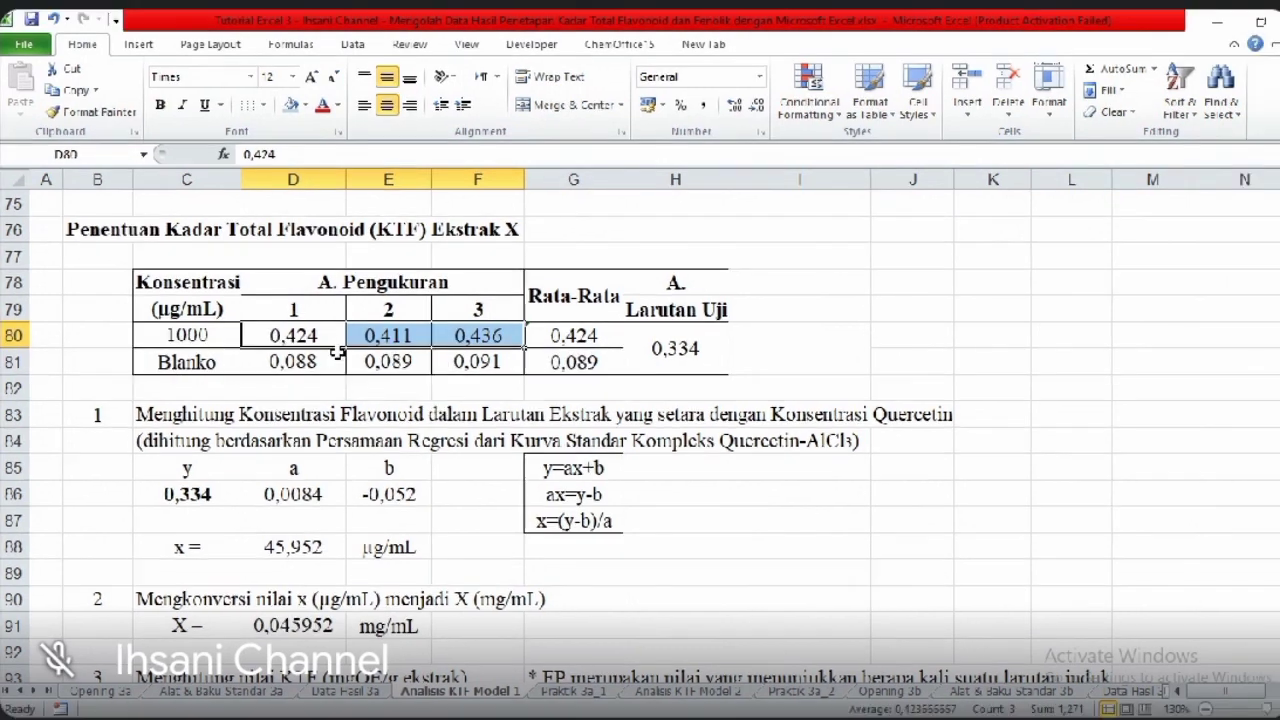
left_click(608, 339)
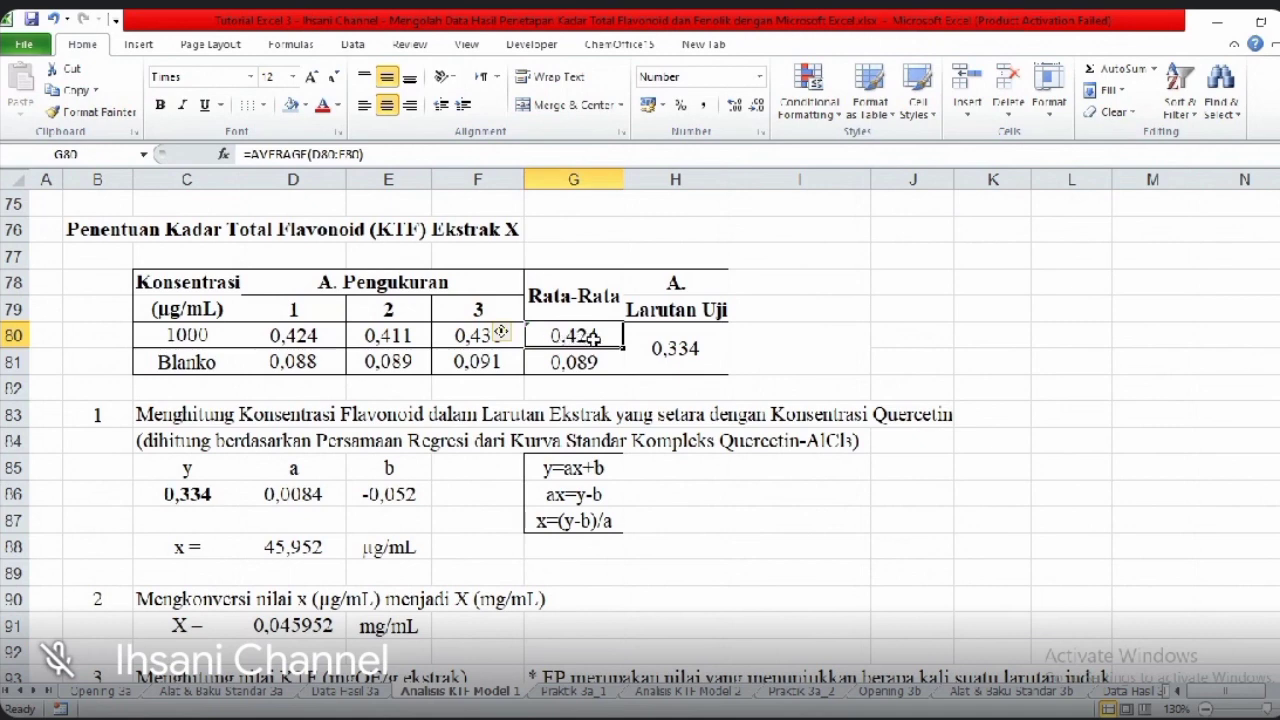
left_click_drag(593, 339, 593, 362)
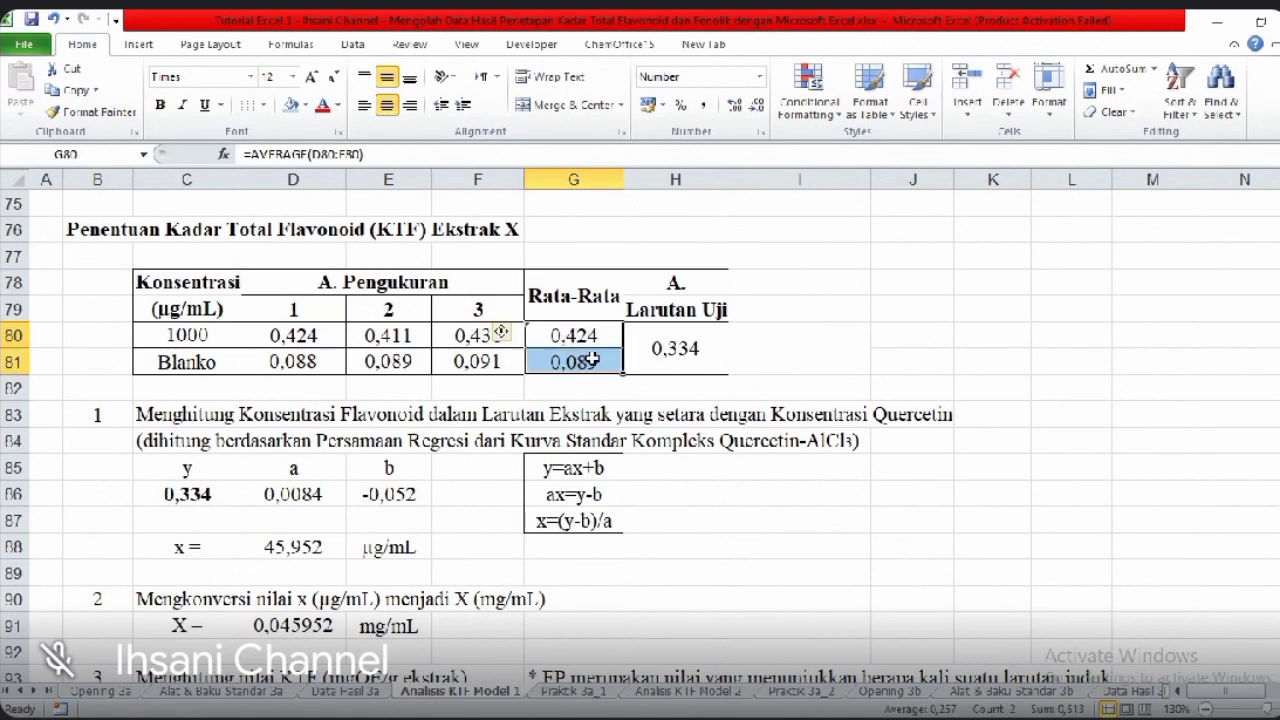
left_click(663, 347)
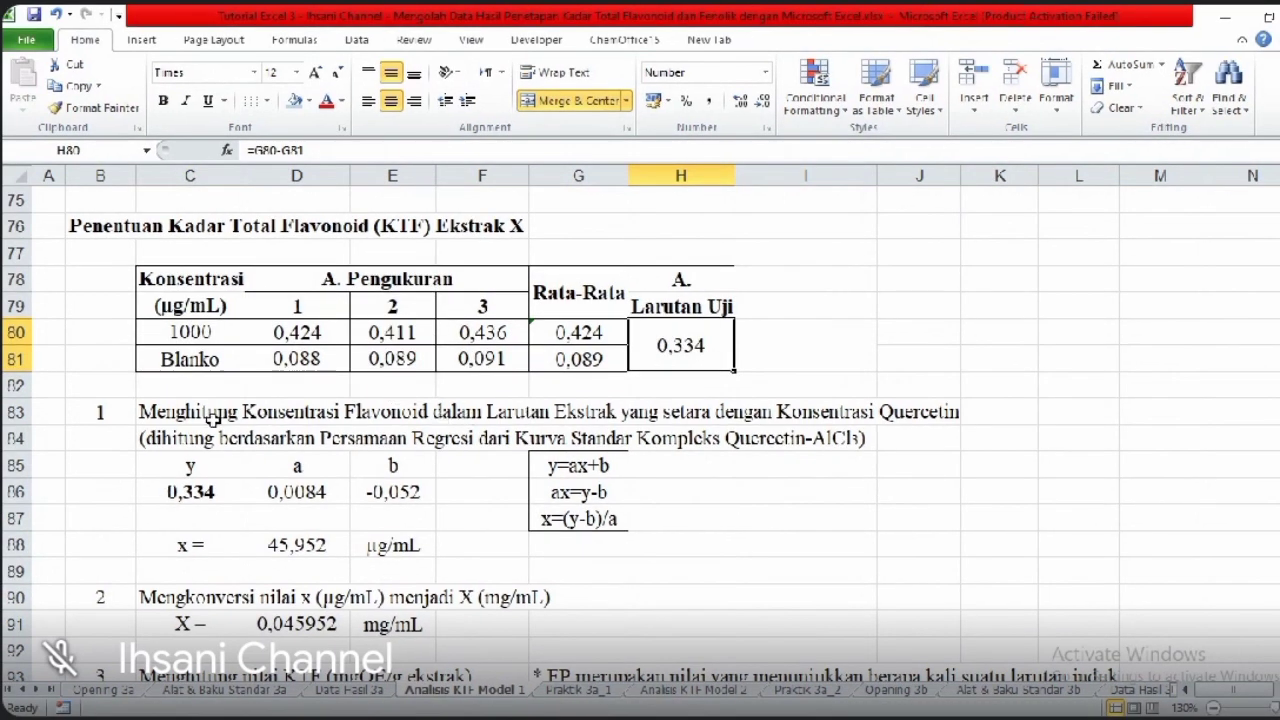
- Read the description of calculation 1 in rows 83 and 84 and the y value in C85:C86
left_click_drag(206, 420, 908, 420)
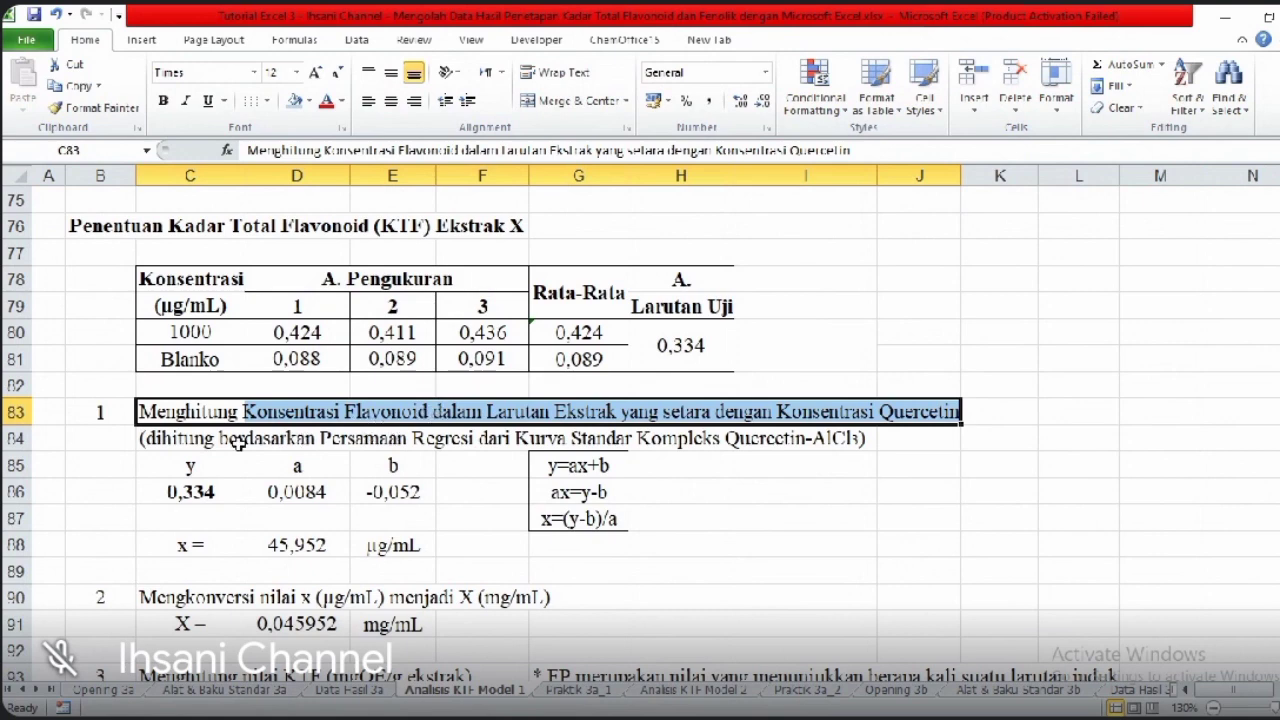
left_click_drag(200, 444, 816, 438)
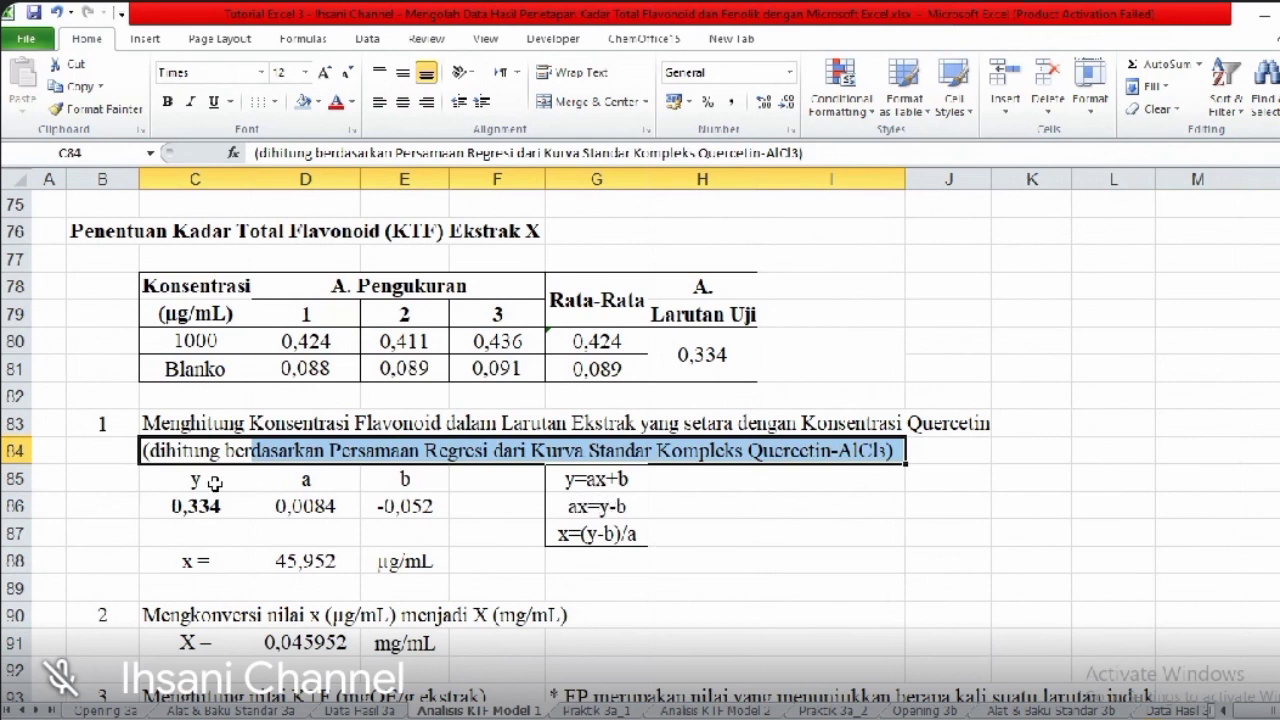
left_click_drag(200, 482, 201, 506)
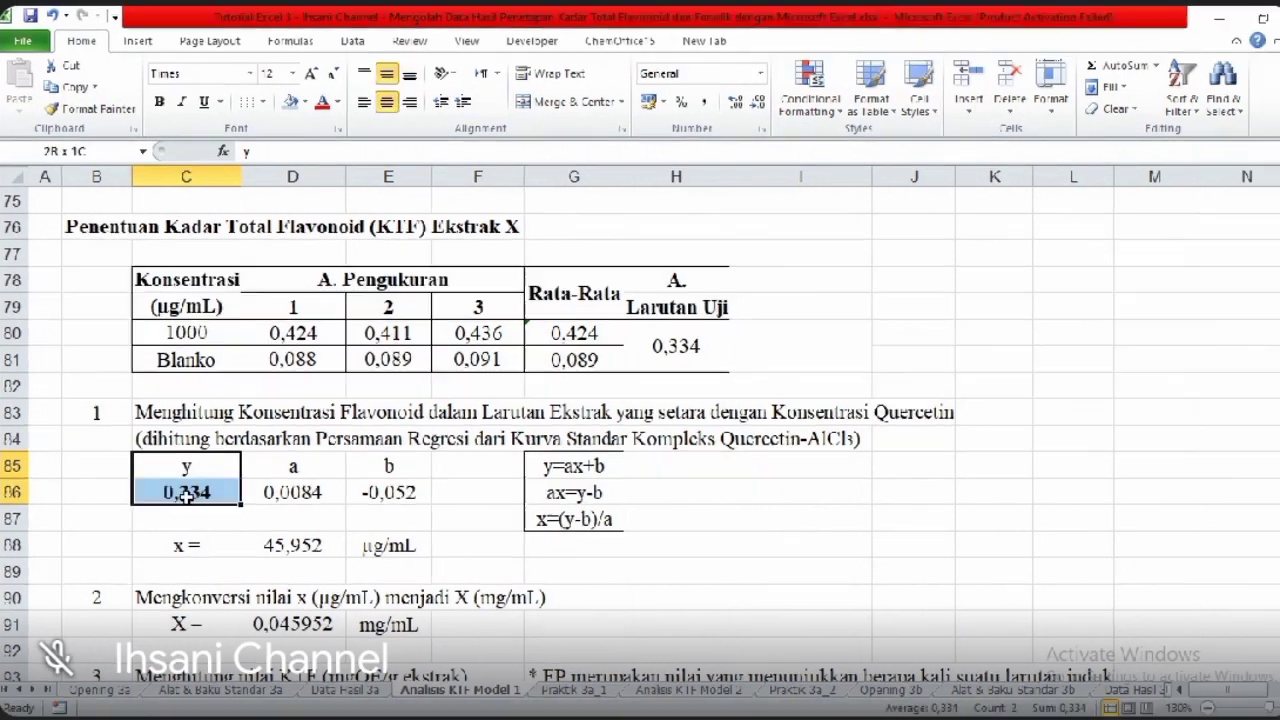
left_click_drag(186, 496, 186, 500)
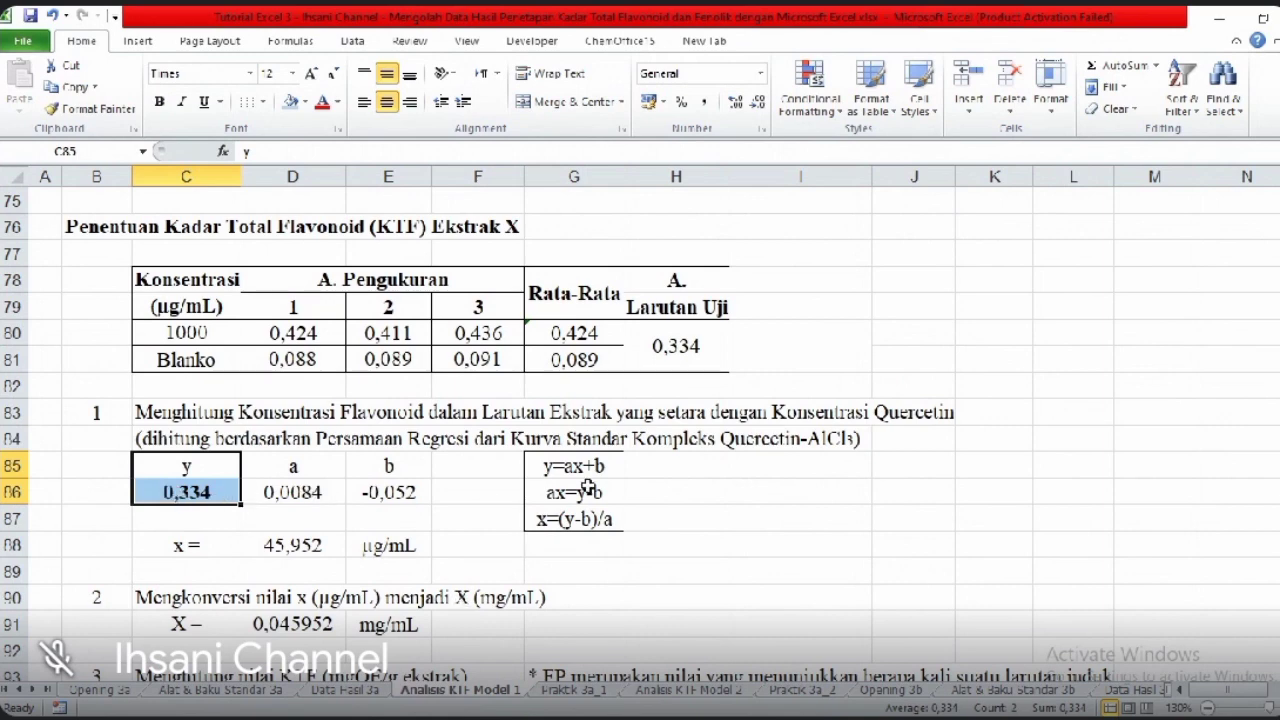
- Trace the rearrangement of y=ax+b into x=(y-b)/a in G85:G87 and check the x formula and unit in row 88
left_click(541, 467)
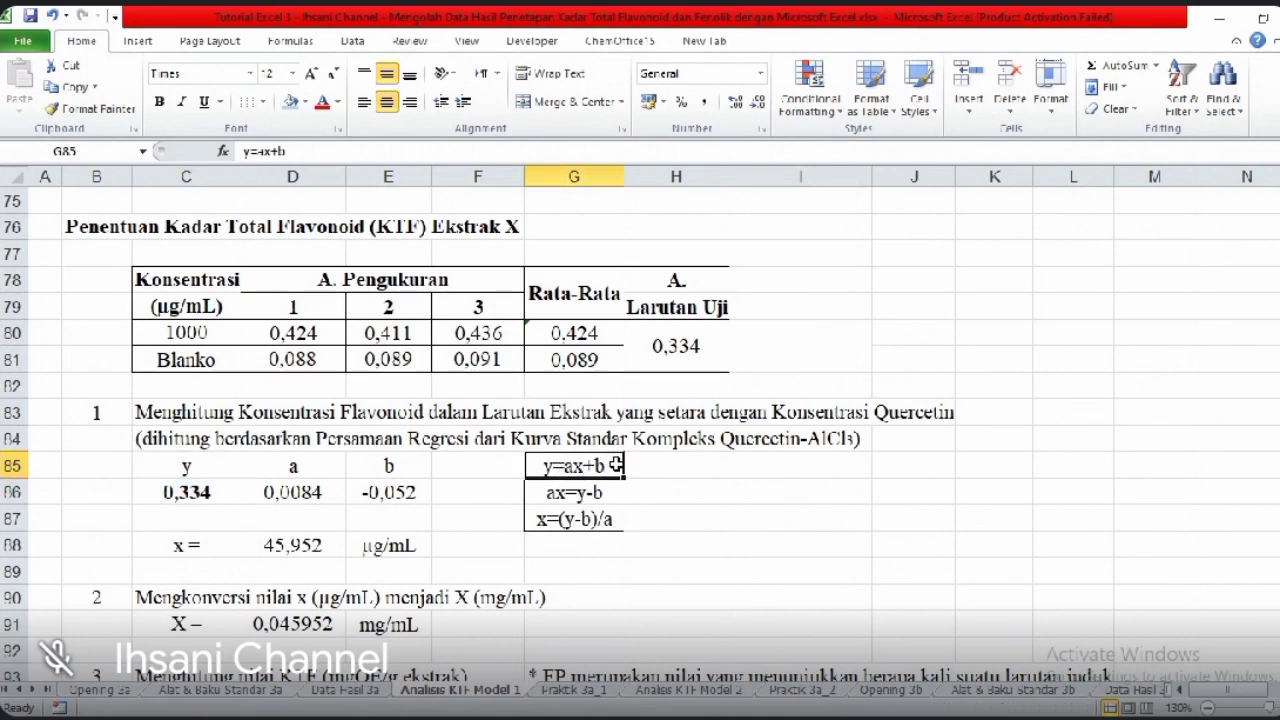
left_click(541, 494)
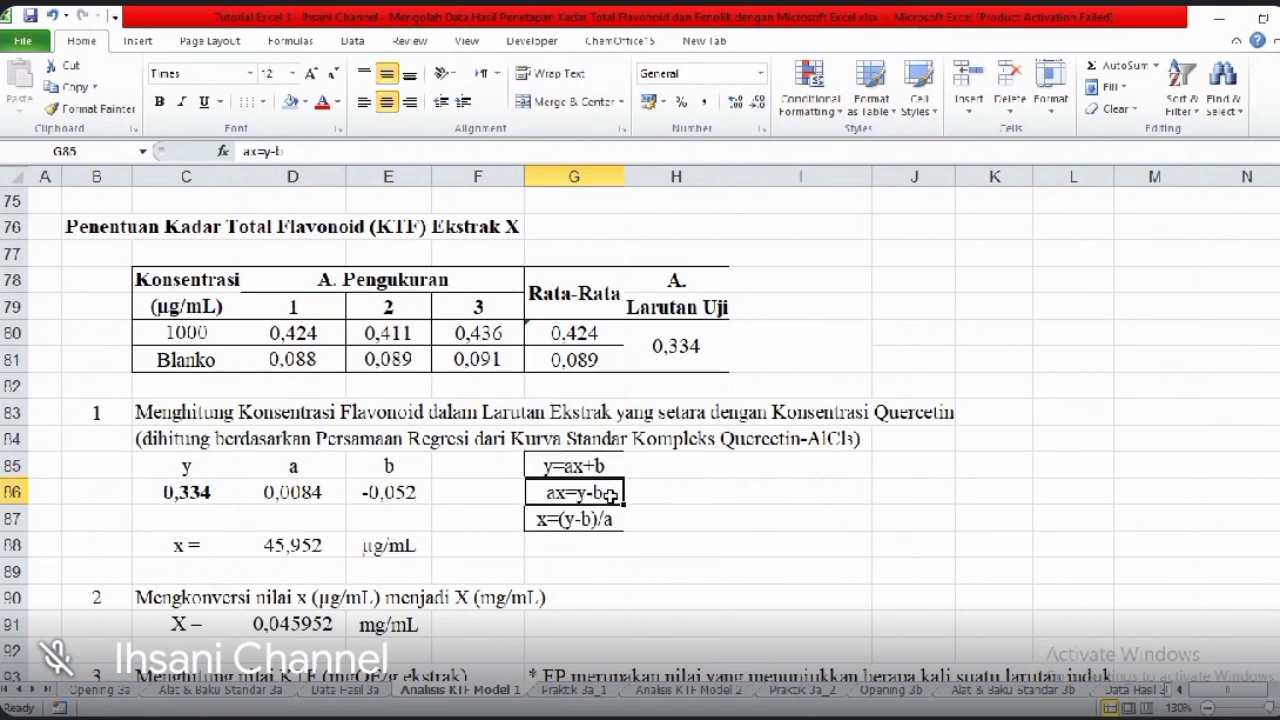
left_click(541, 521)
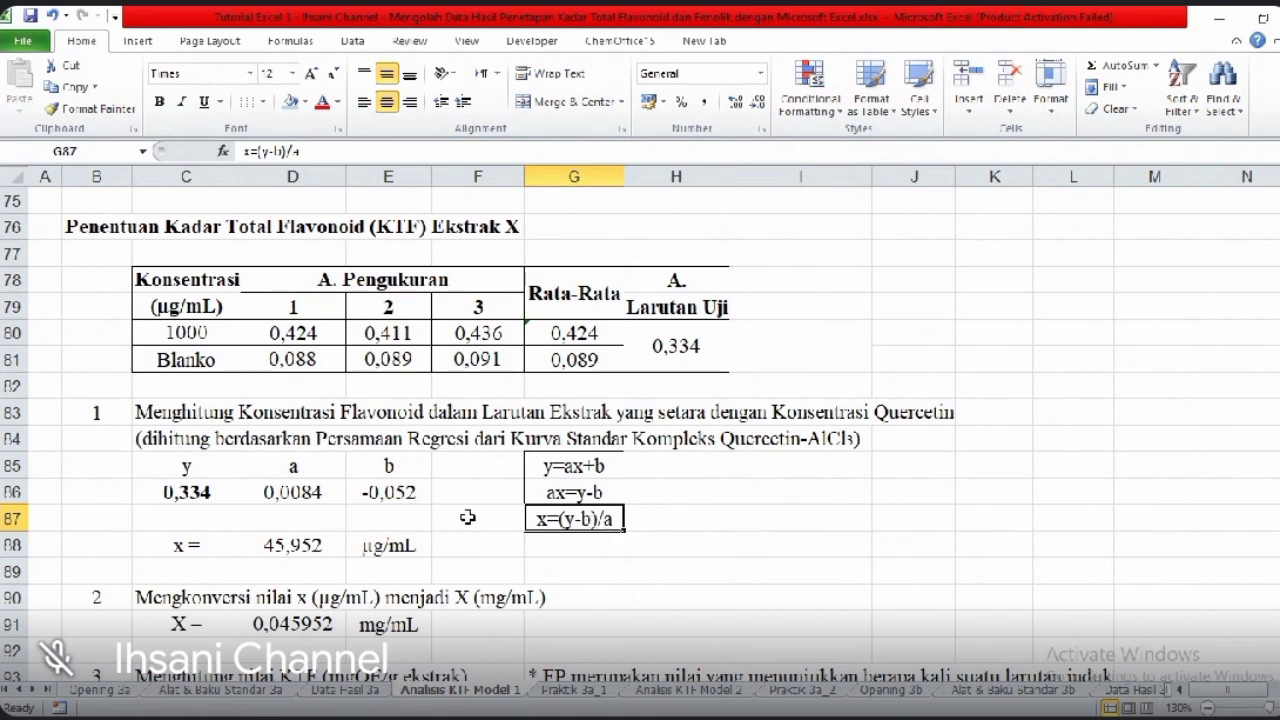
left_click(284, 551)
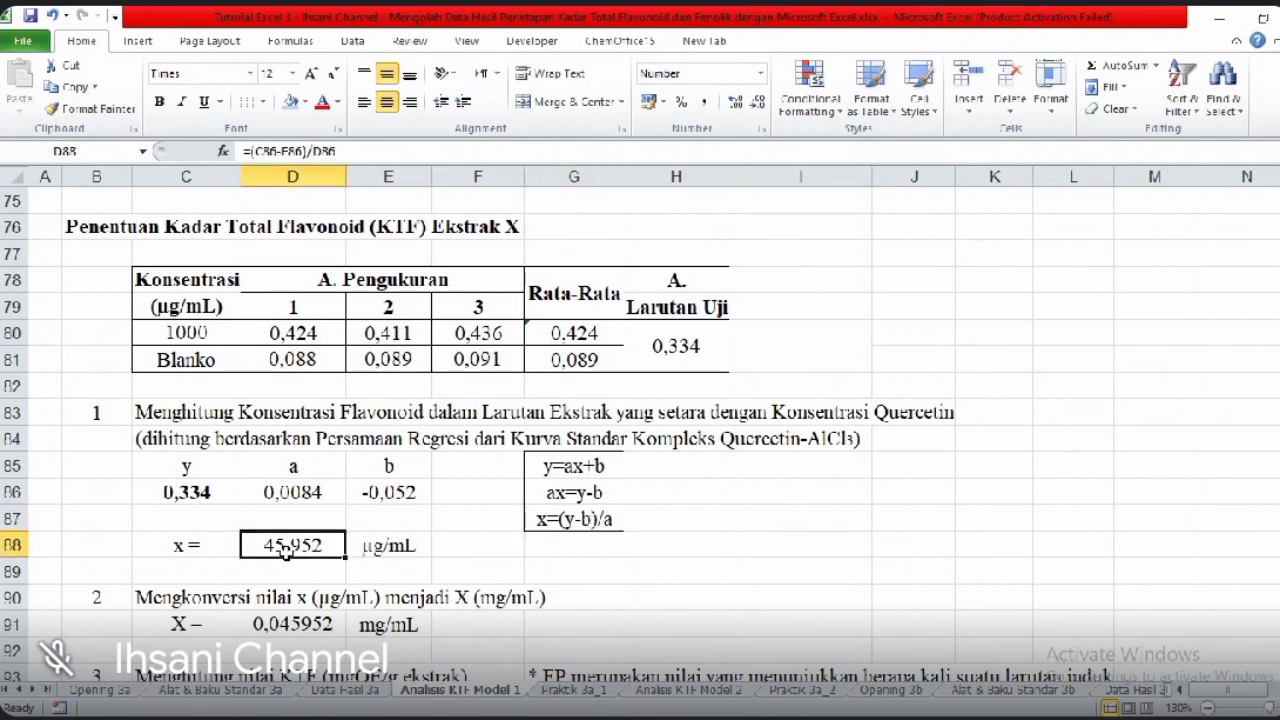
left_click(365, 542)
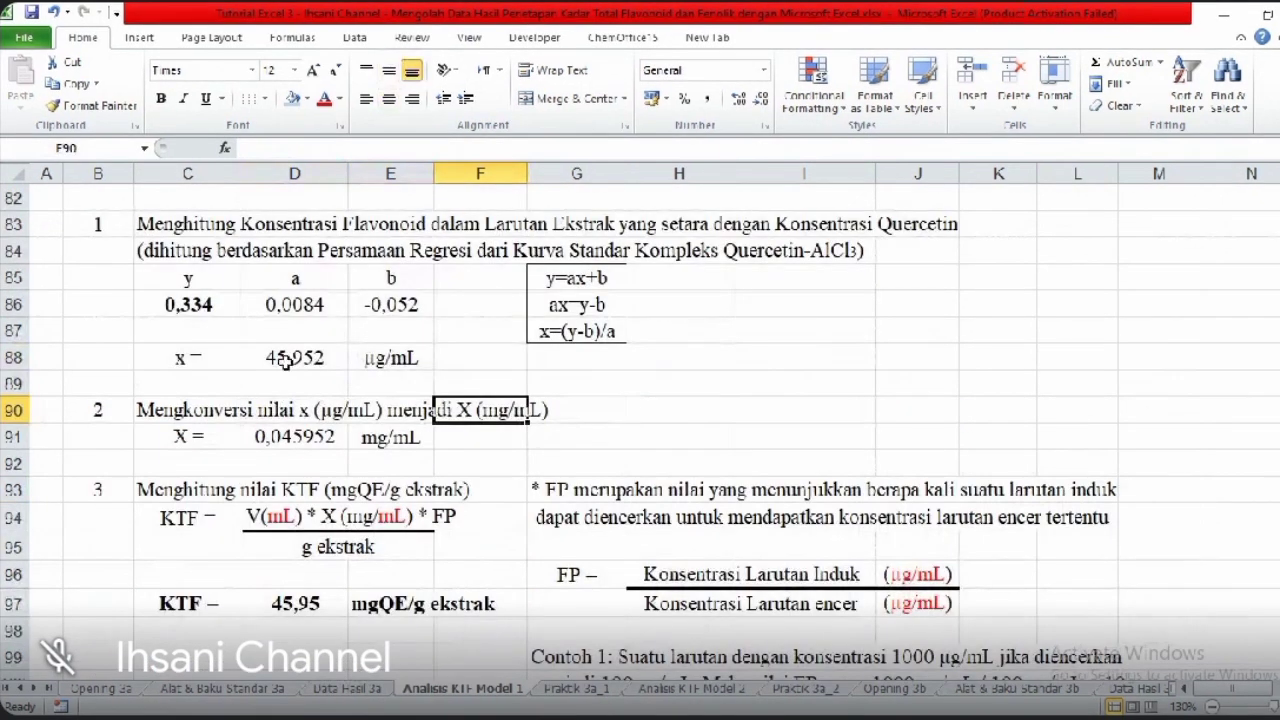
- Compare x and its µg/mL unit in row 88 with the conversion formula for X in mg/mL in D91
left_click(285, 362)
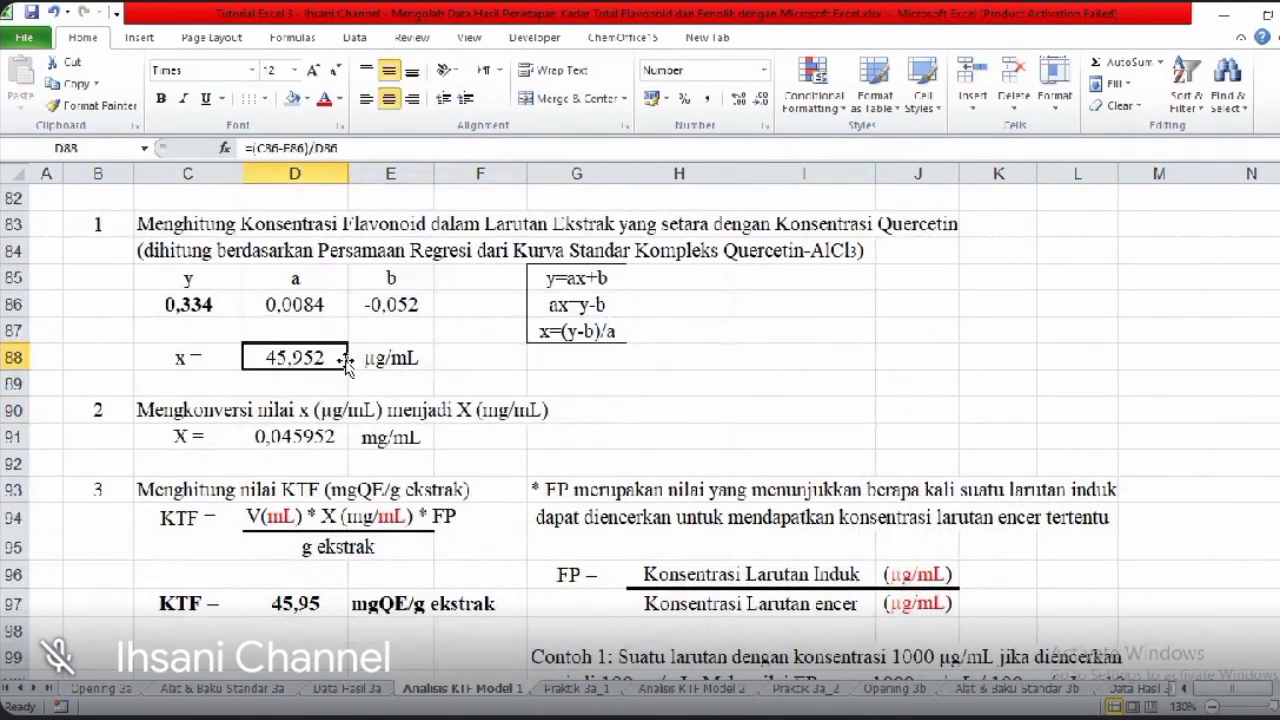
left_click(367, 359)
left_click(293, 408)
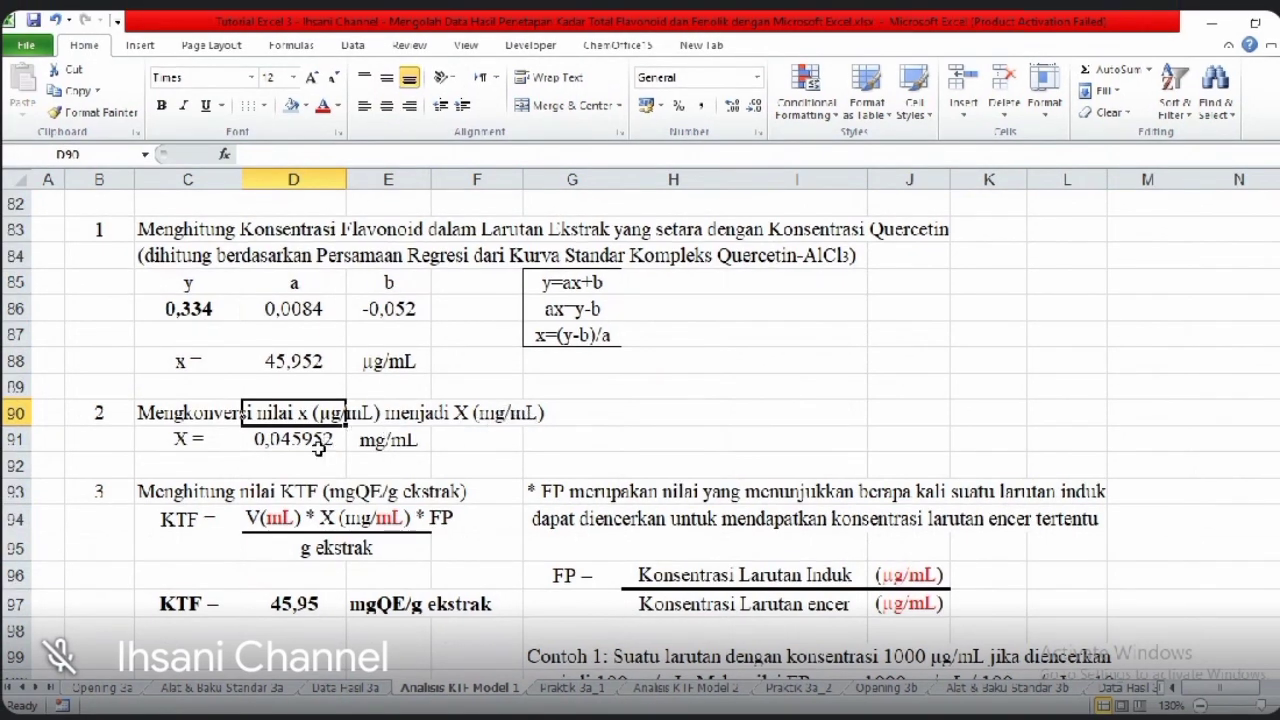
left_click(318, 449)
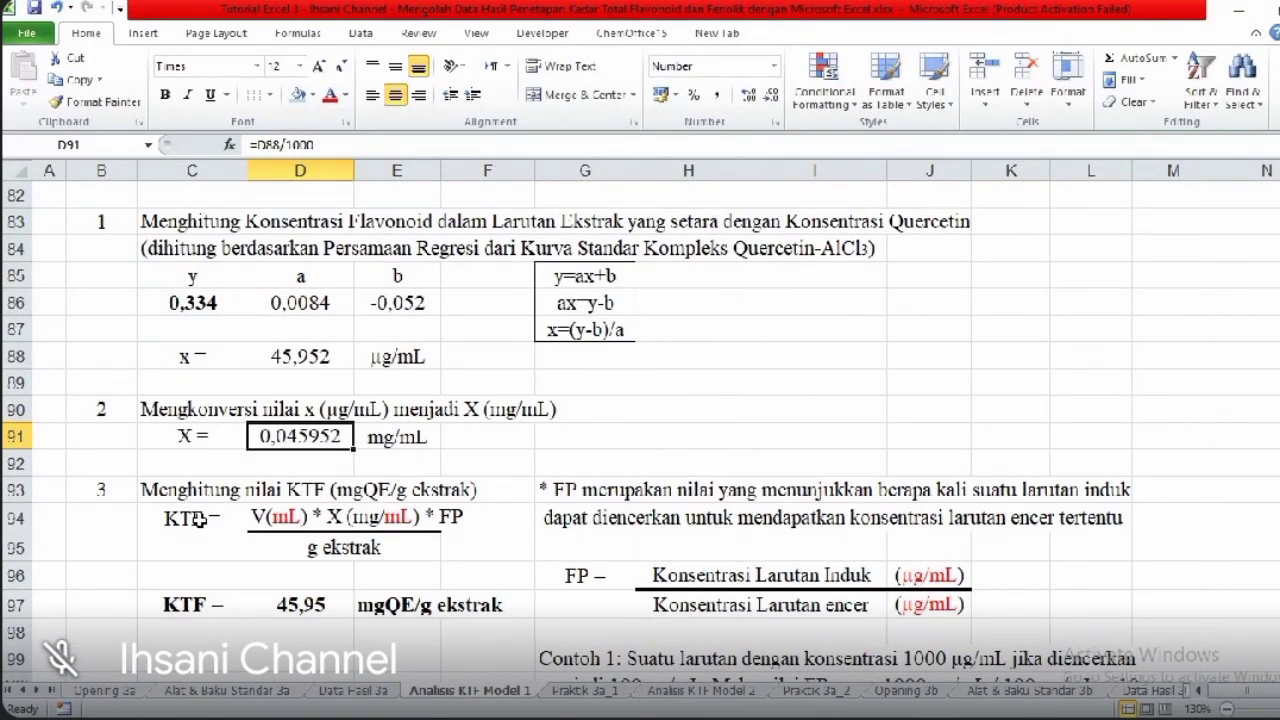
- Examine the KTF formula in C94:F95 and relate it to the y value in C86 and the x row
left_click_drag(198, 518, 464, 542)
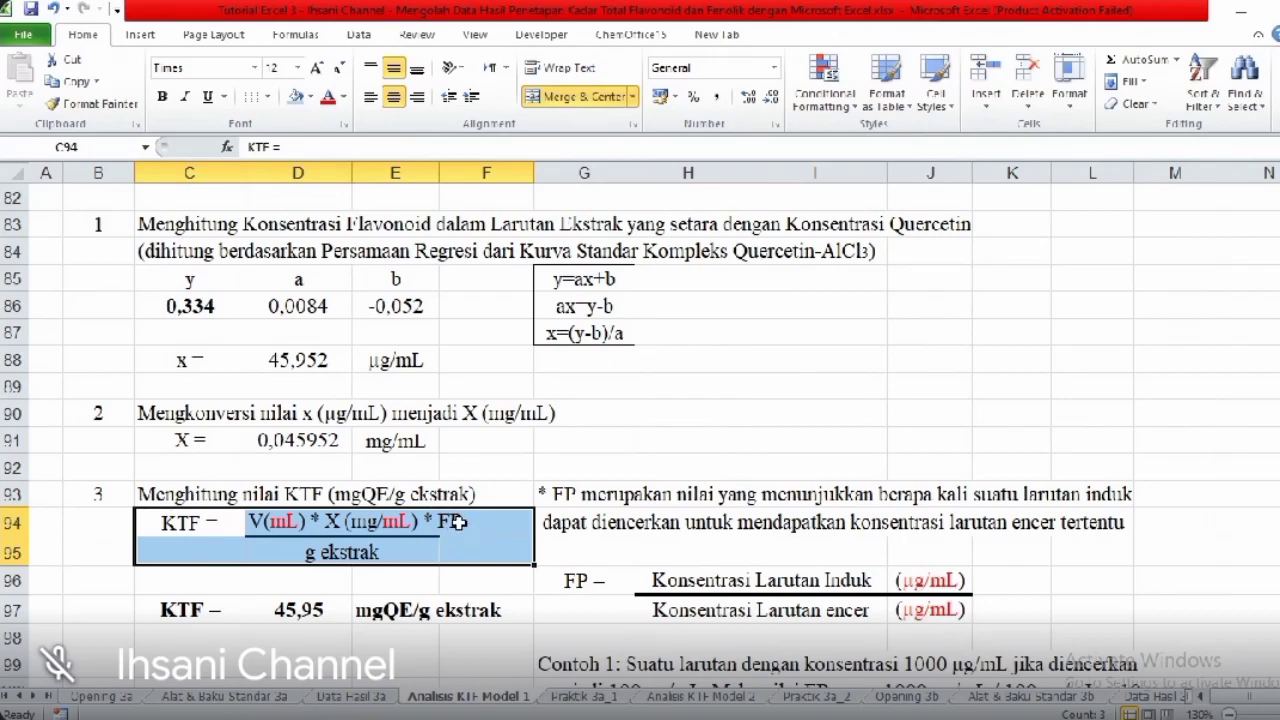
left_click(230, 308)
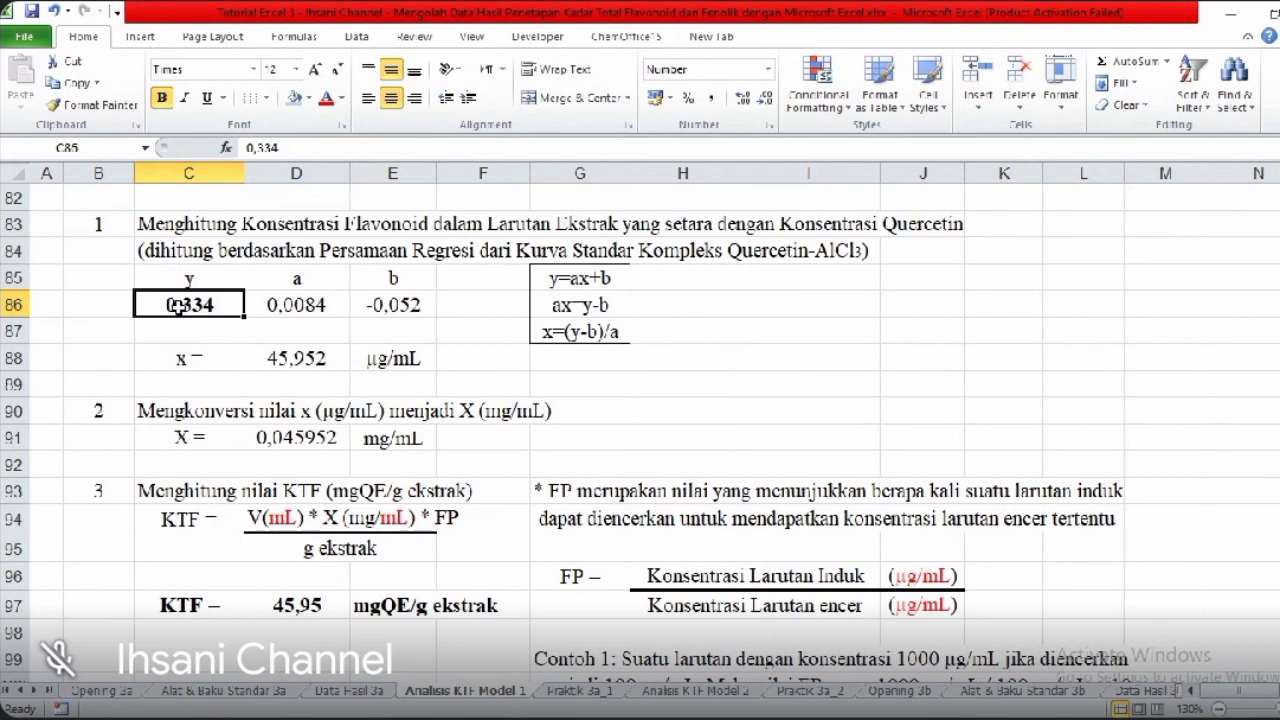
left_click(192, 358)
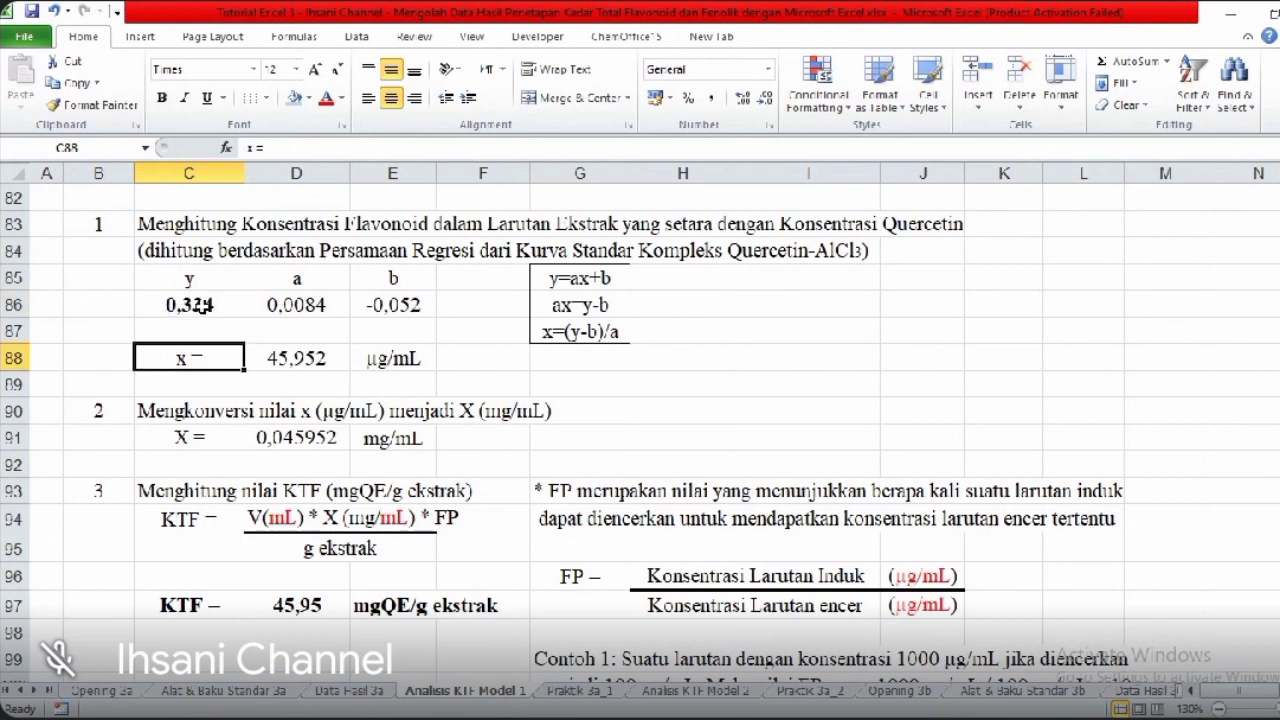
left_click(204, 305)
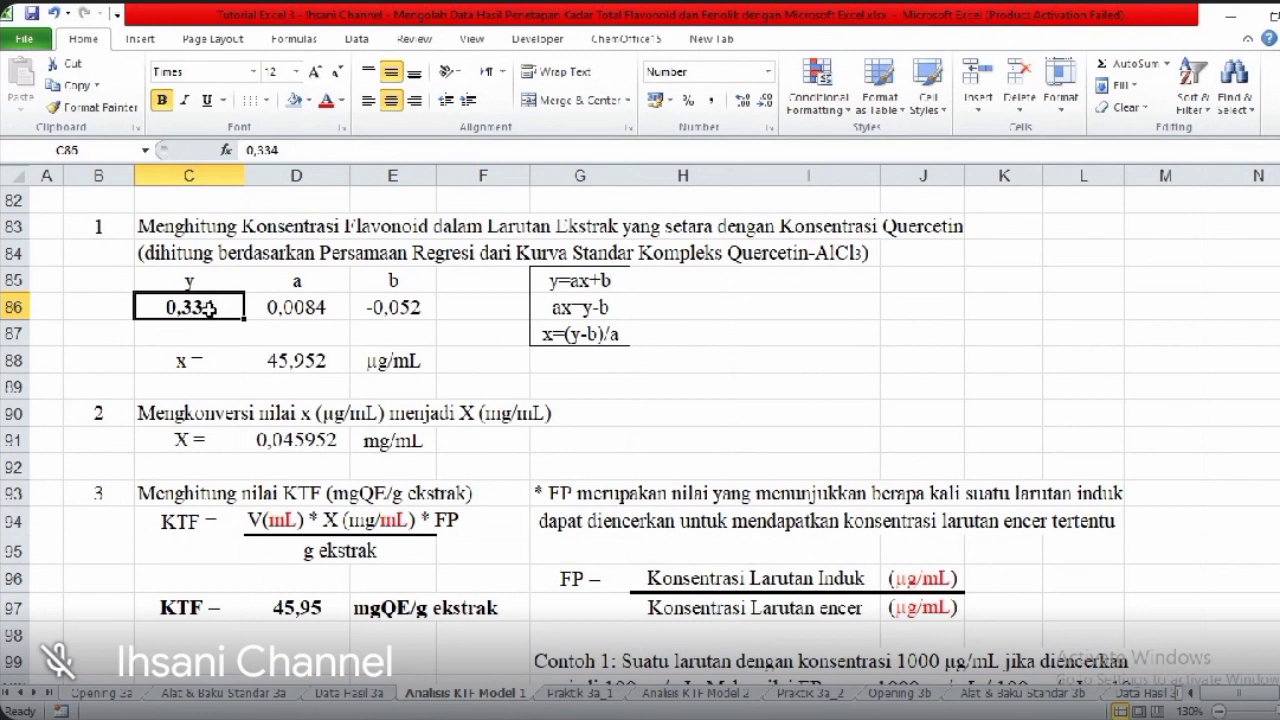
- Look up the FP term of the KTF formula in the notes in G93:L108, including the concentration-based definition and Contoh 1
left_click(452, 520)
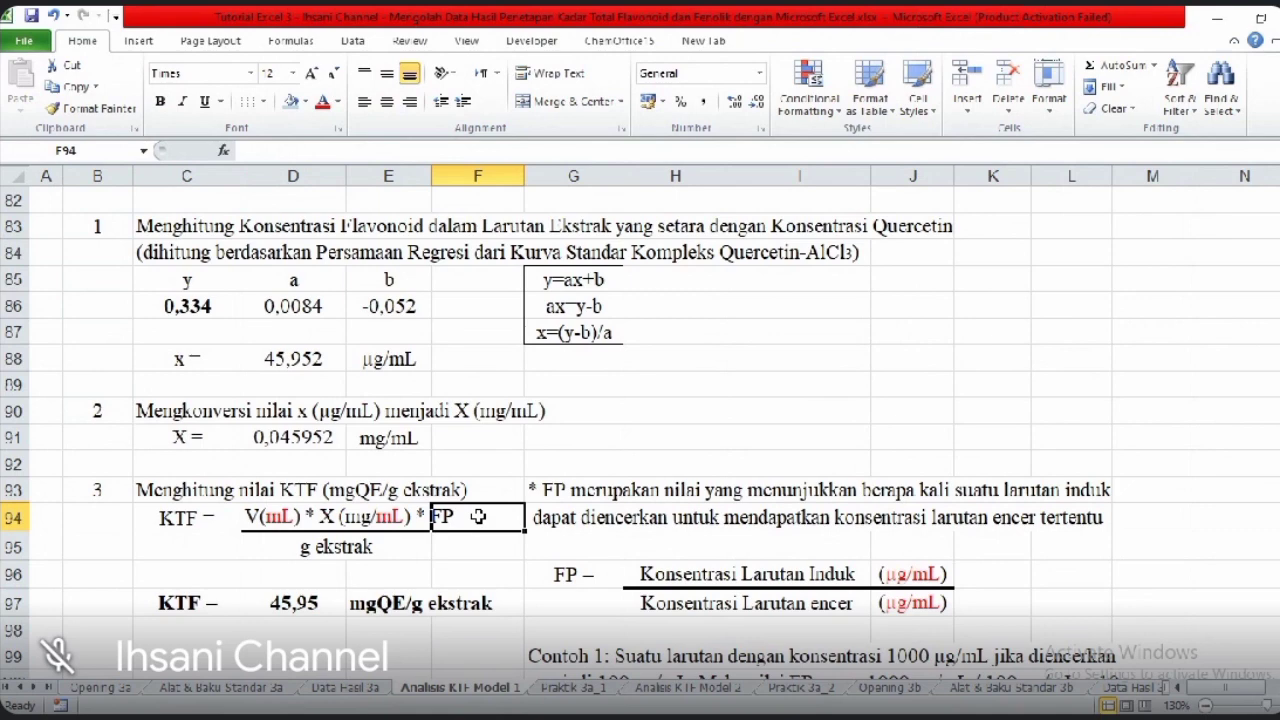
left_click(543, 489)
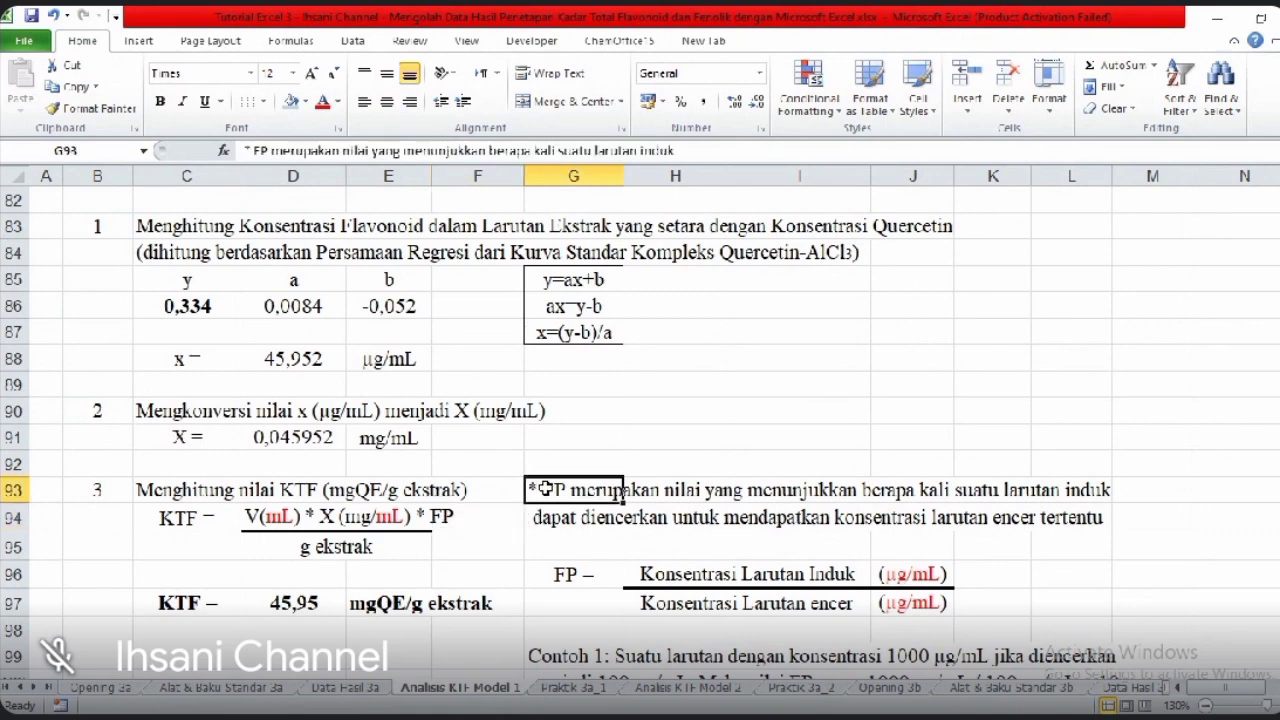
left_click_drag(543, 489, 1058, 660)
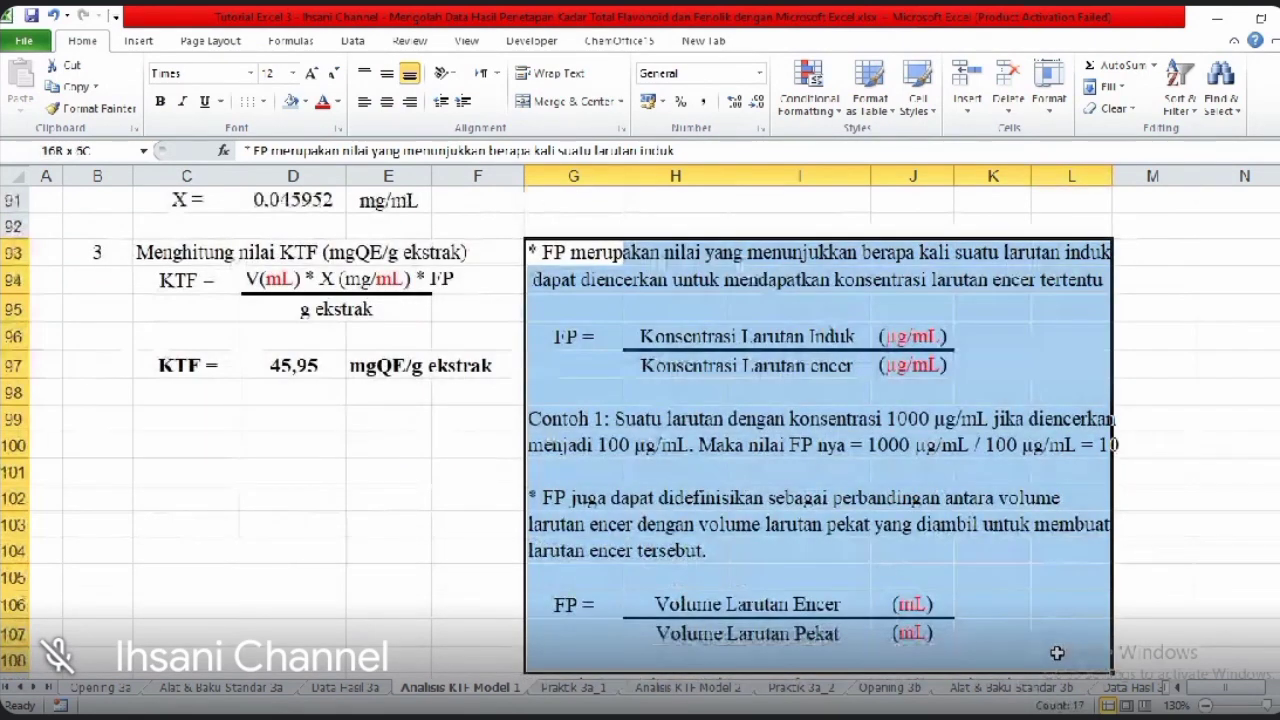
key("alt+h")
key("m")
key("c")
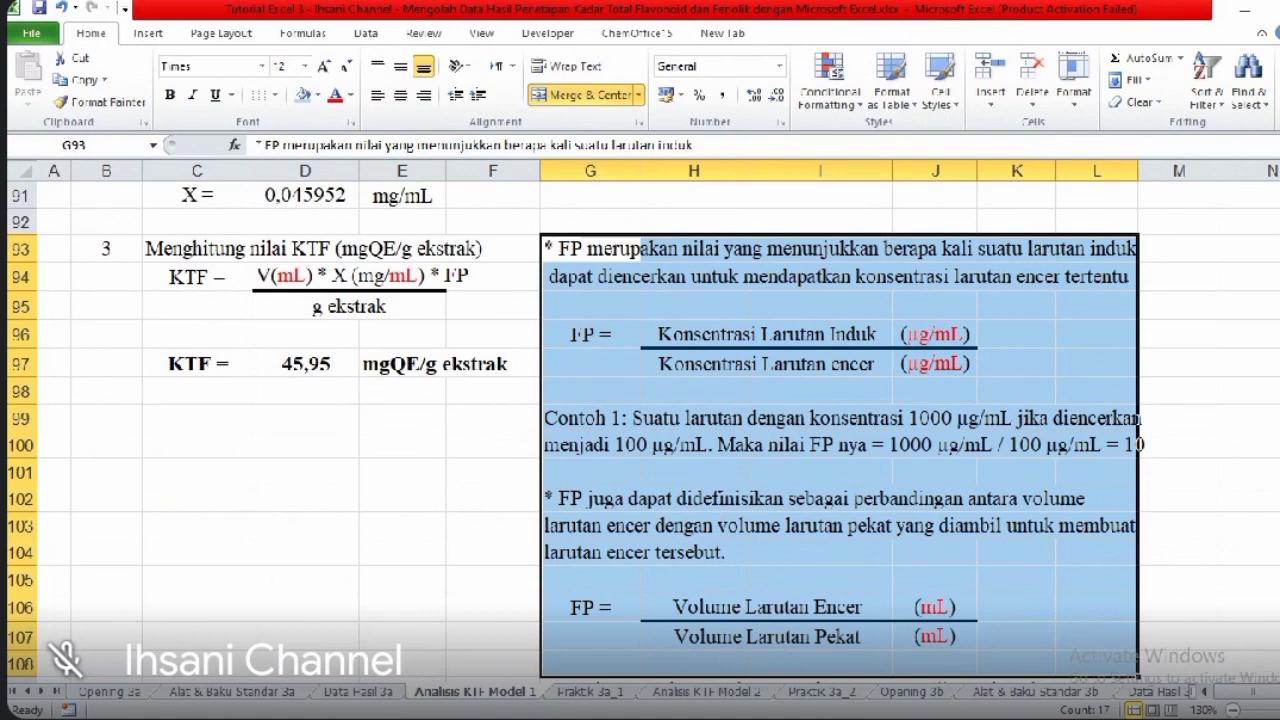
- Read the volume-based FP formula and its dilution example in G106:L112, and review the FP notes as a whole
scroll(555, 459, "down", 2)
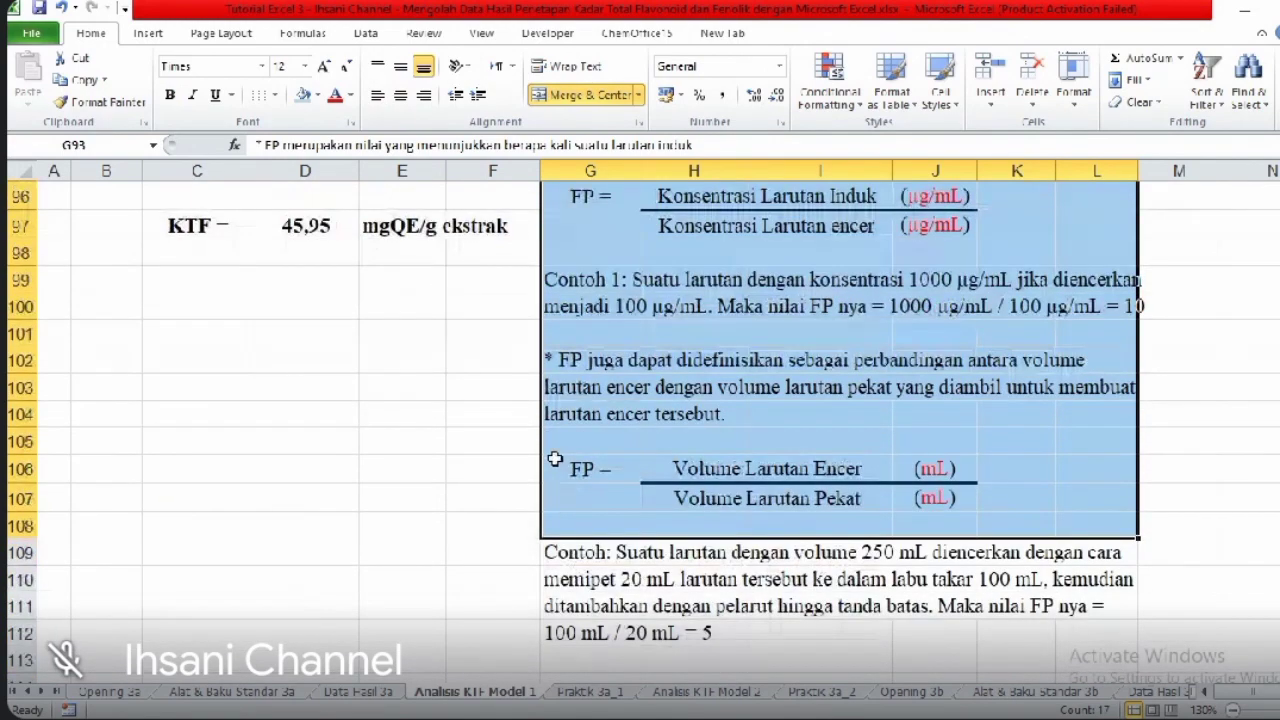
left_click_drag(555, 459, 1103, 626)
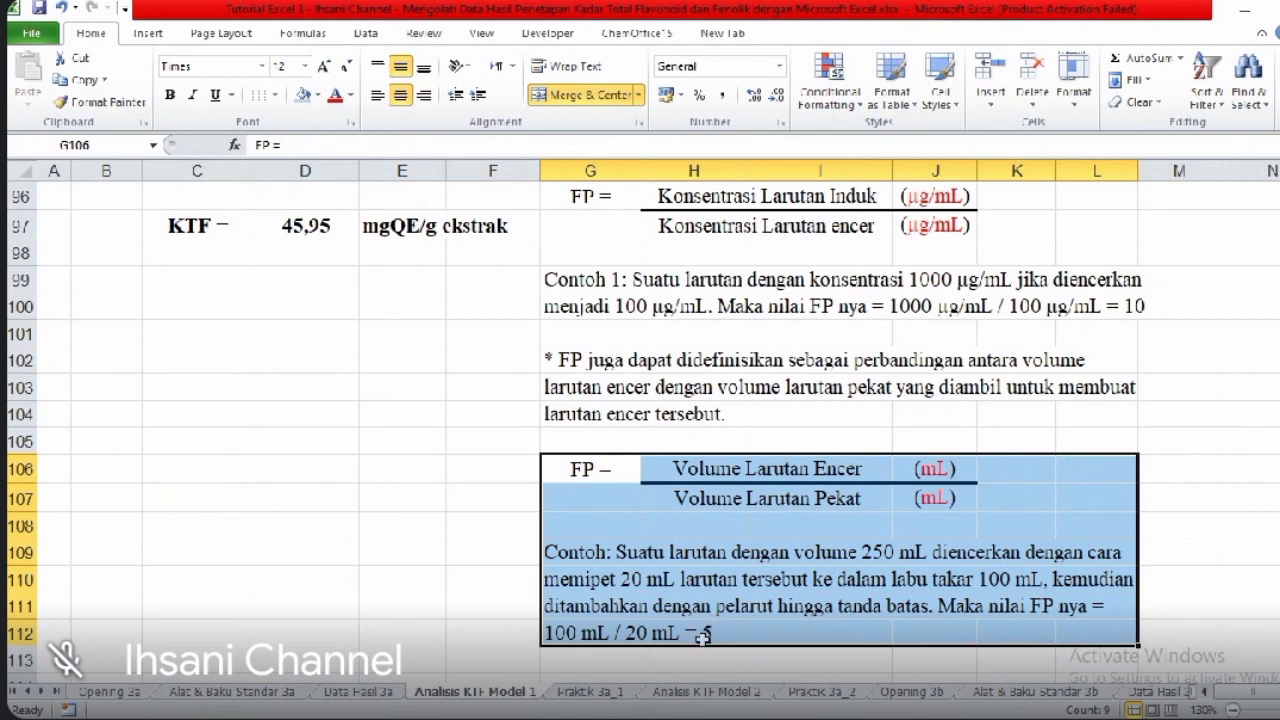
left_click_drag(1110, 633, 575, 245)
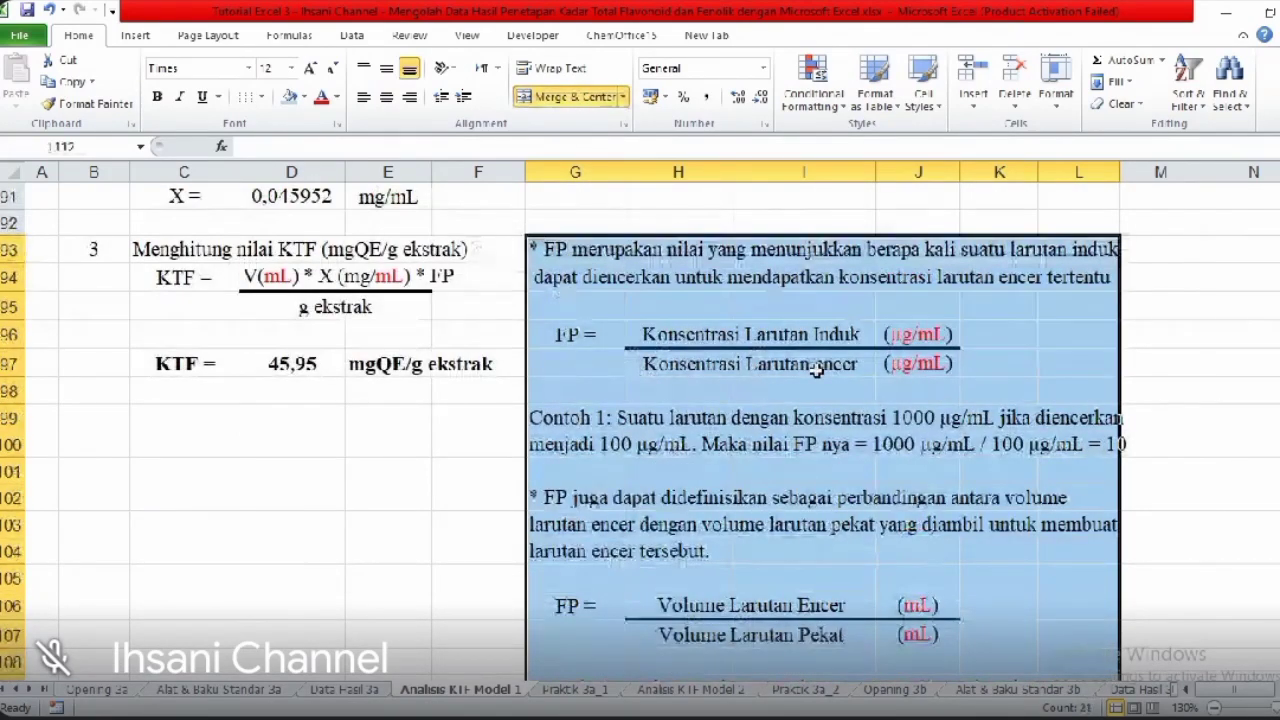
- Compare the KTF formula in C94:F95 with the FP explanation beside it
left_click_drag(185, 280, 448, 307)
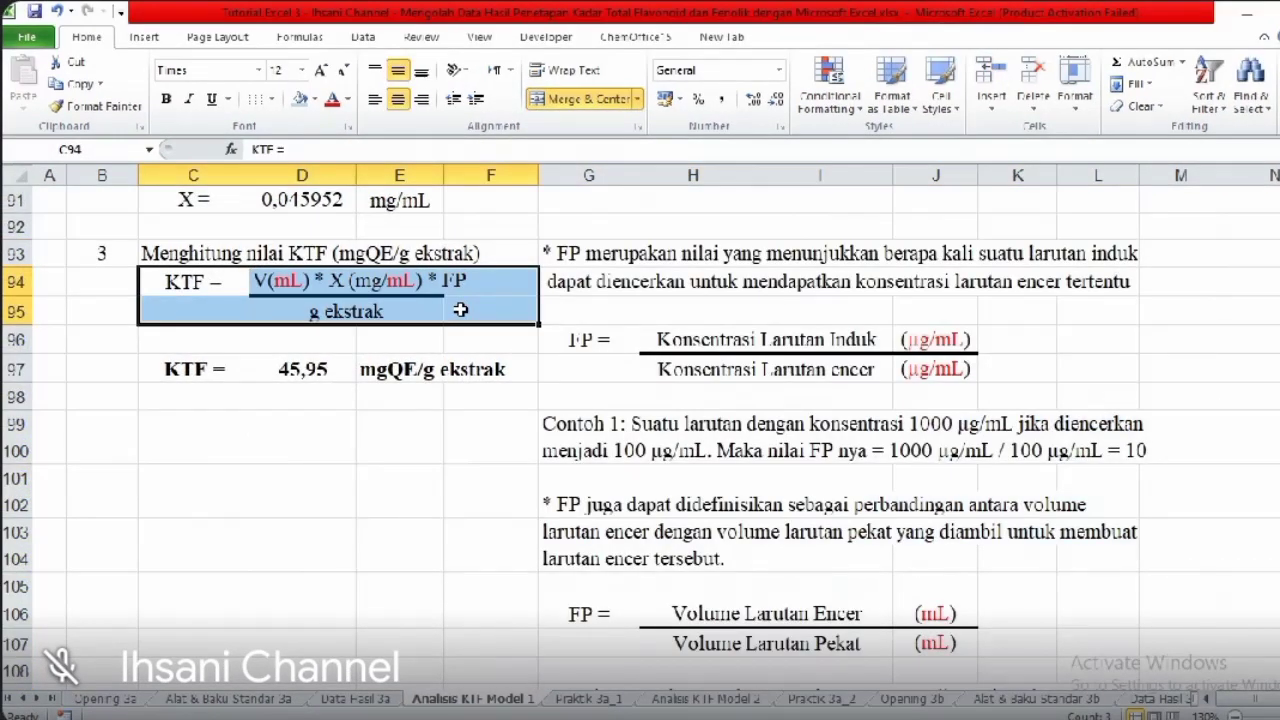
left_click_drag(558, 258, 1082, 630)
left_click_drag(167, 287, 461, 309)
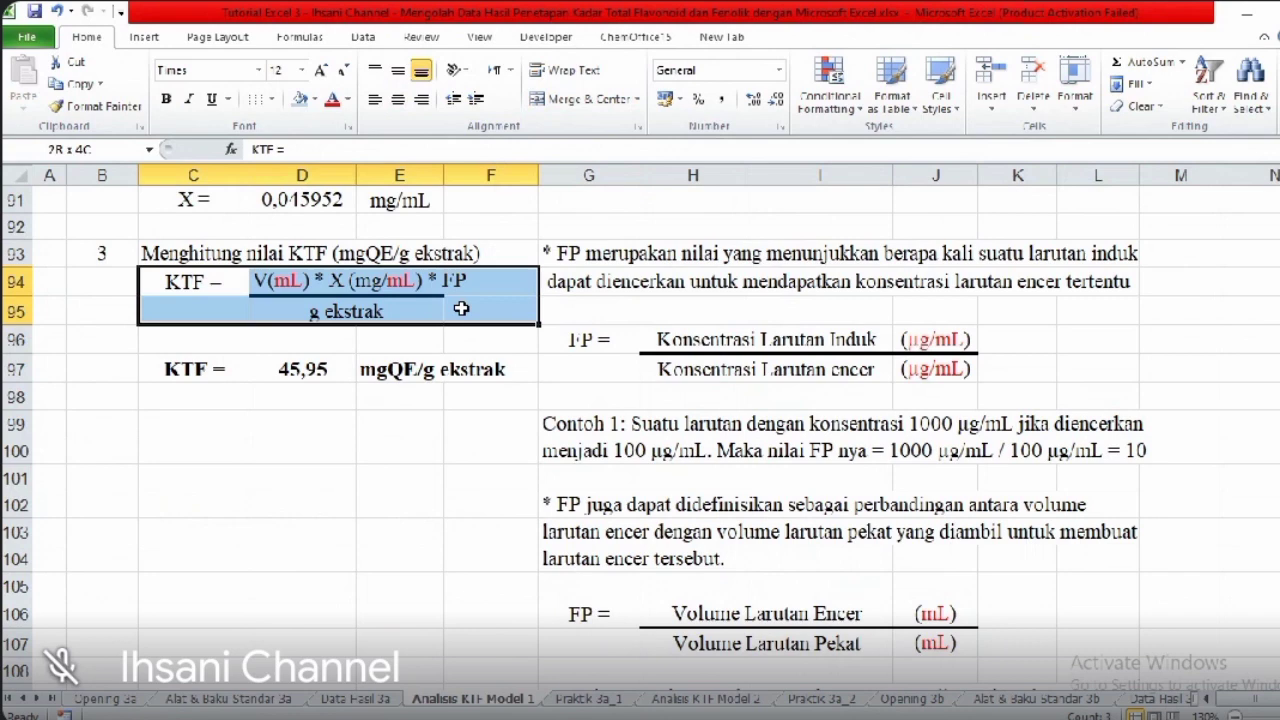
- Inspect the KTF calculation in D97, and open the Praktik 3a_1 sheet to review its absorbance table and plate photo
left_click(461, 309)
left_click(323, 362)
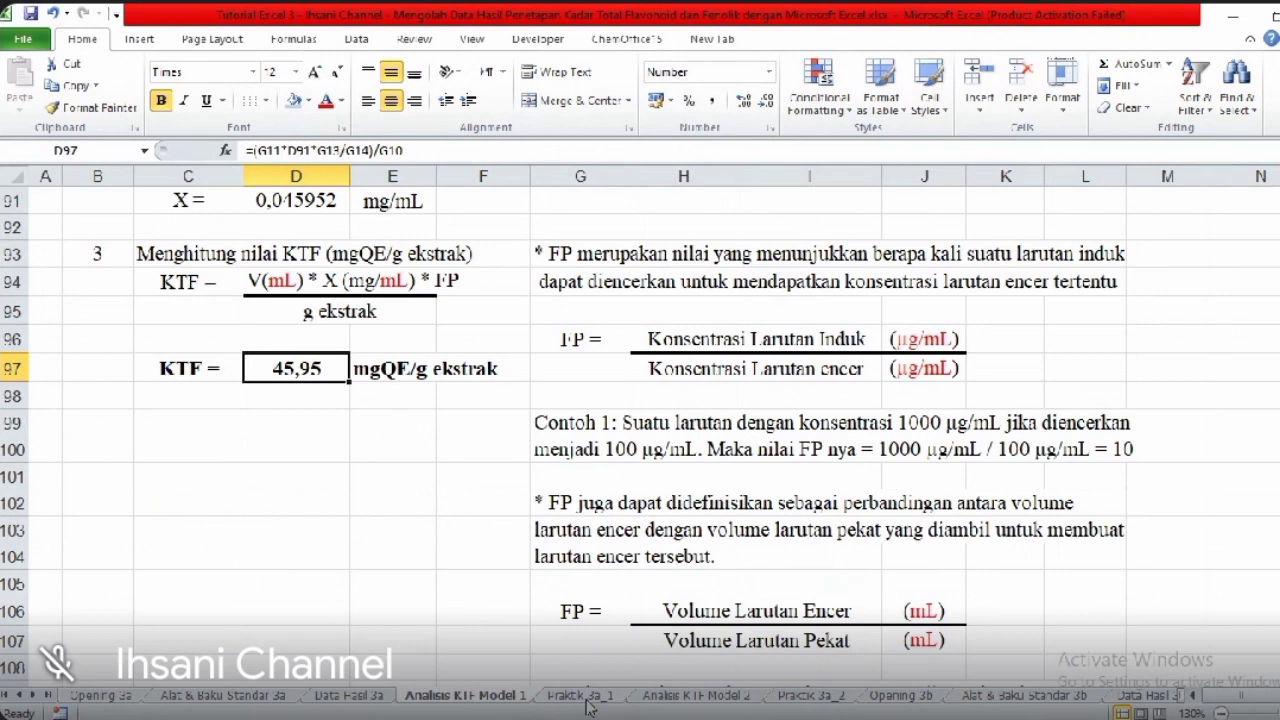
left_click(584, 697)
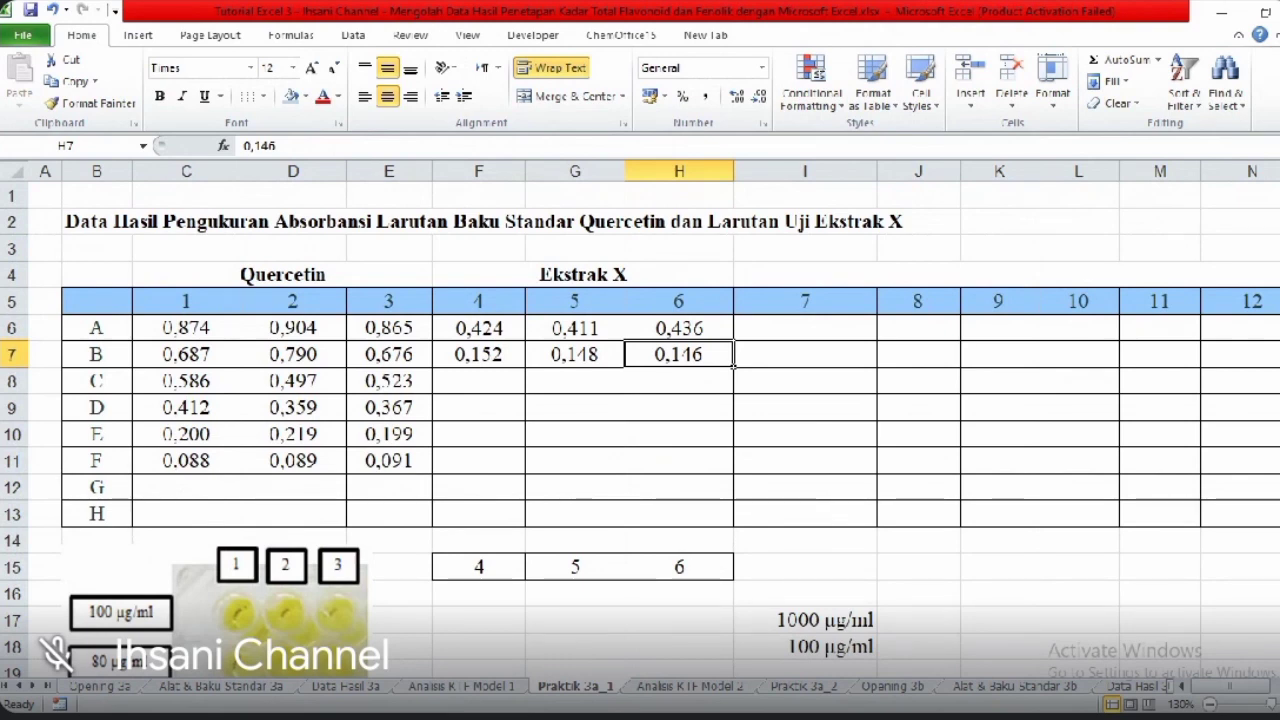
left_click_drag(1278, 226, 1278, 227)
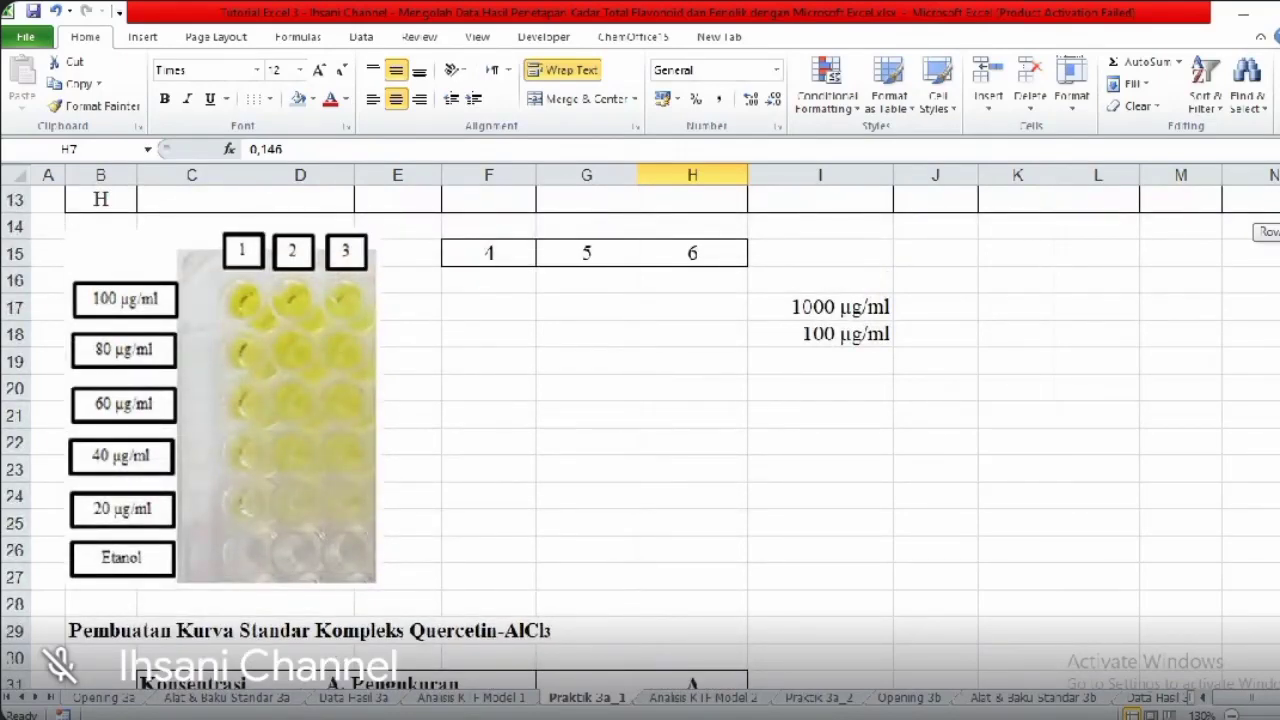
left_click_drag(1278, 227, 1278, 229)
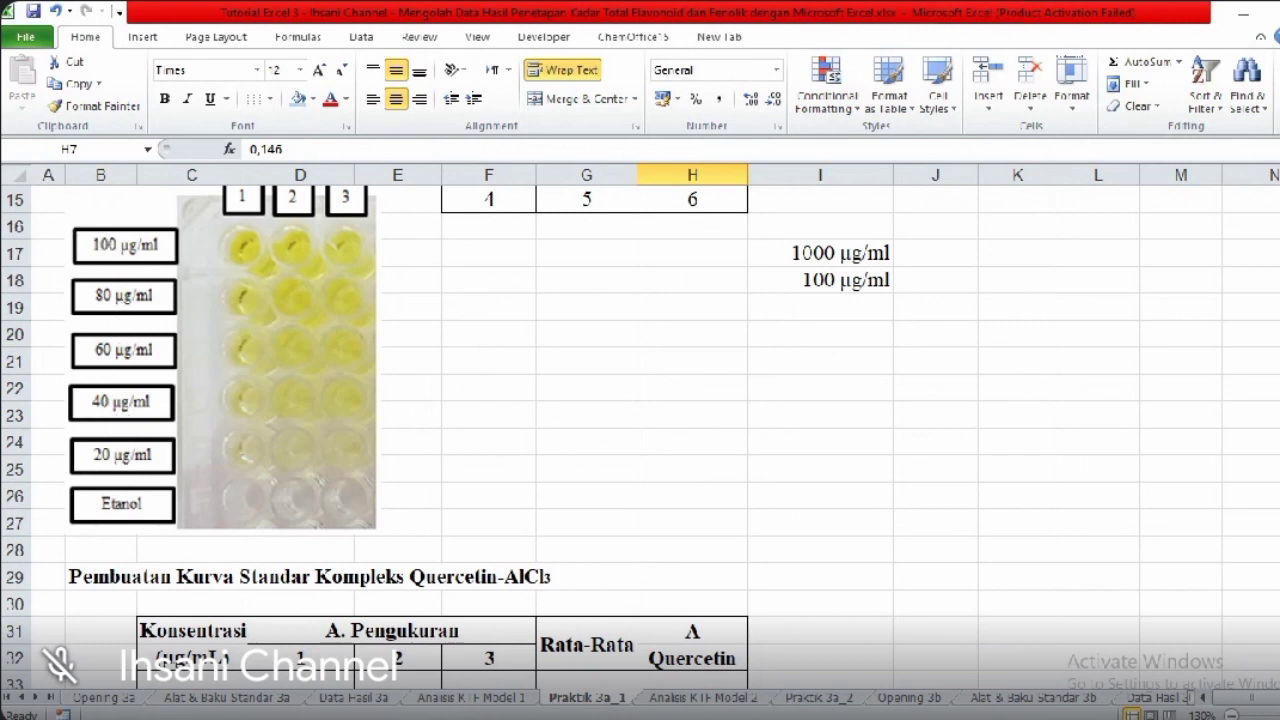
- Fill the Konsentrasi column of the quercetin standard curve table, C33:C38, with 100, 80, 60, 40, 20 and Blanko
scroll(449, 406, "down", 4)
left_click(177, 385)
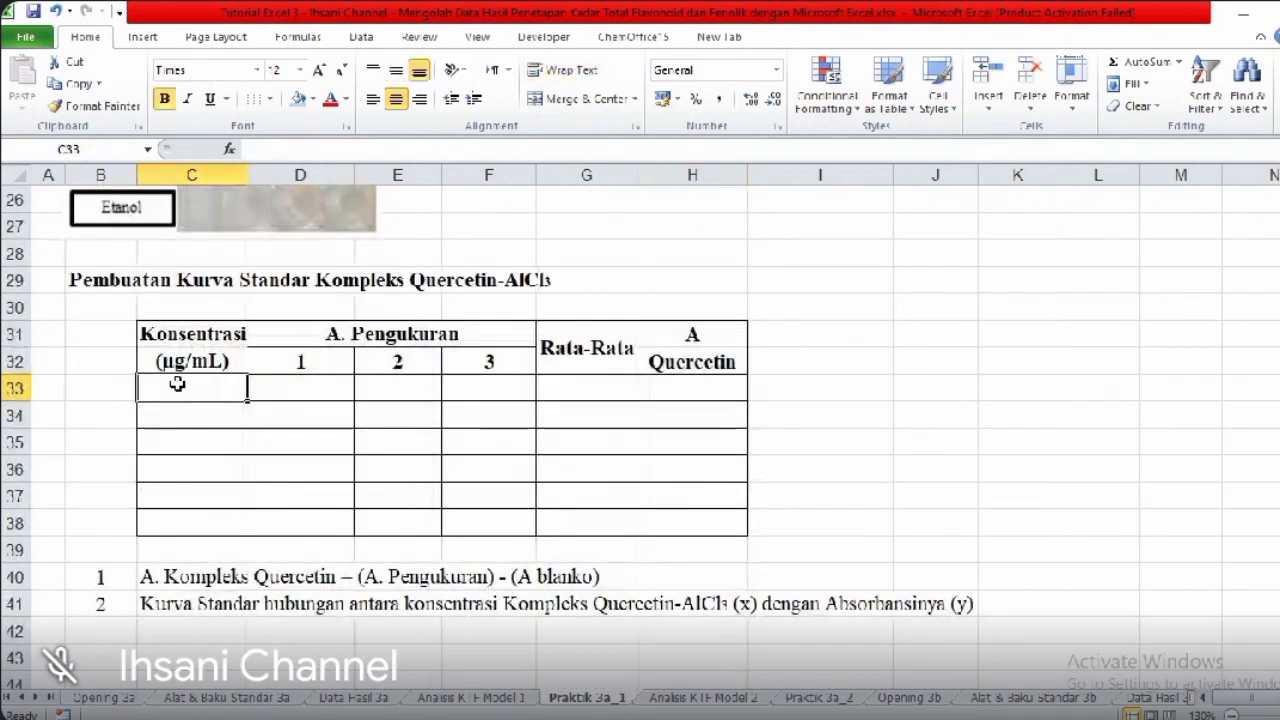
type("100")
key("Return")
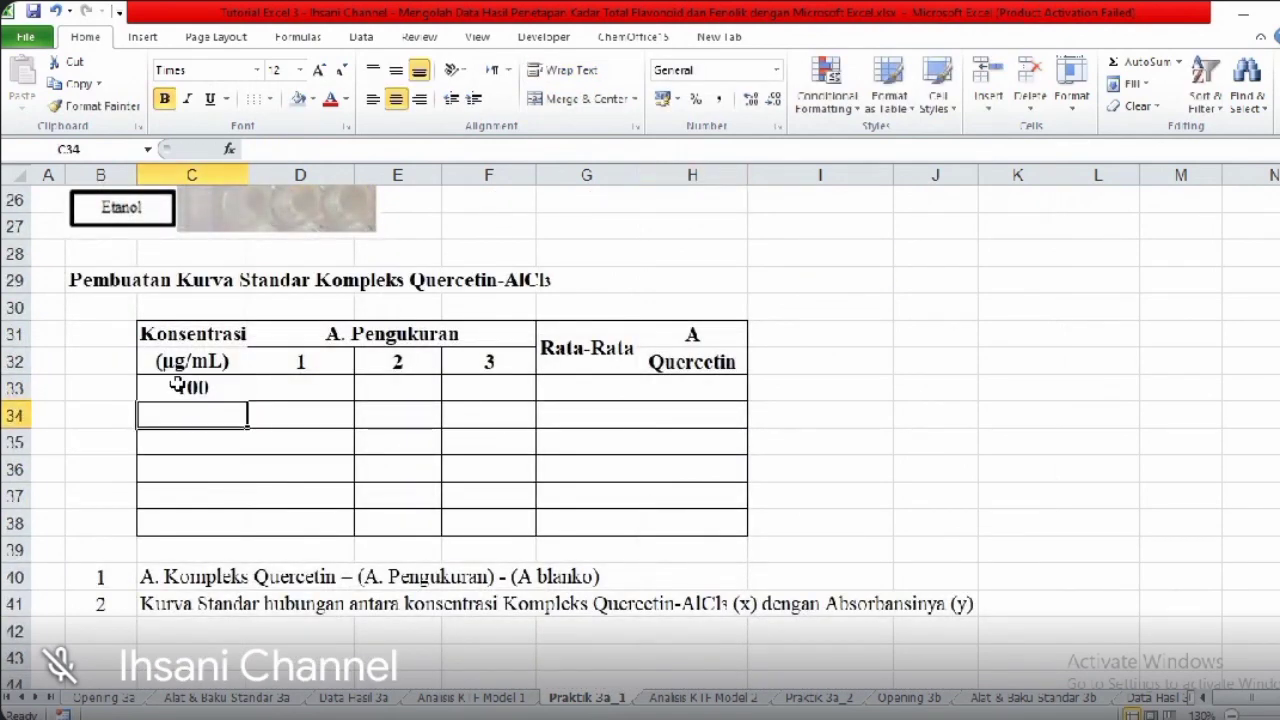
type("80")
key("Return")
type("60")
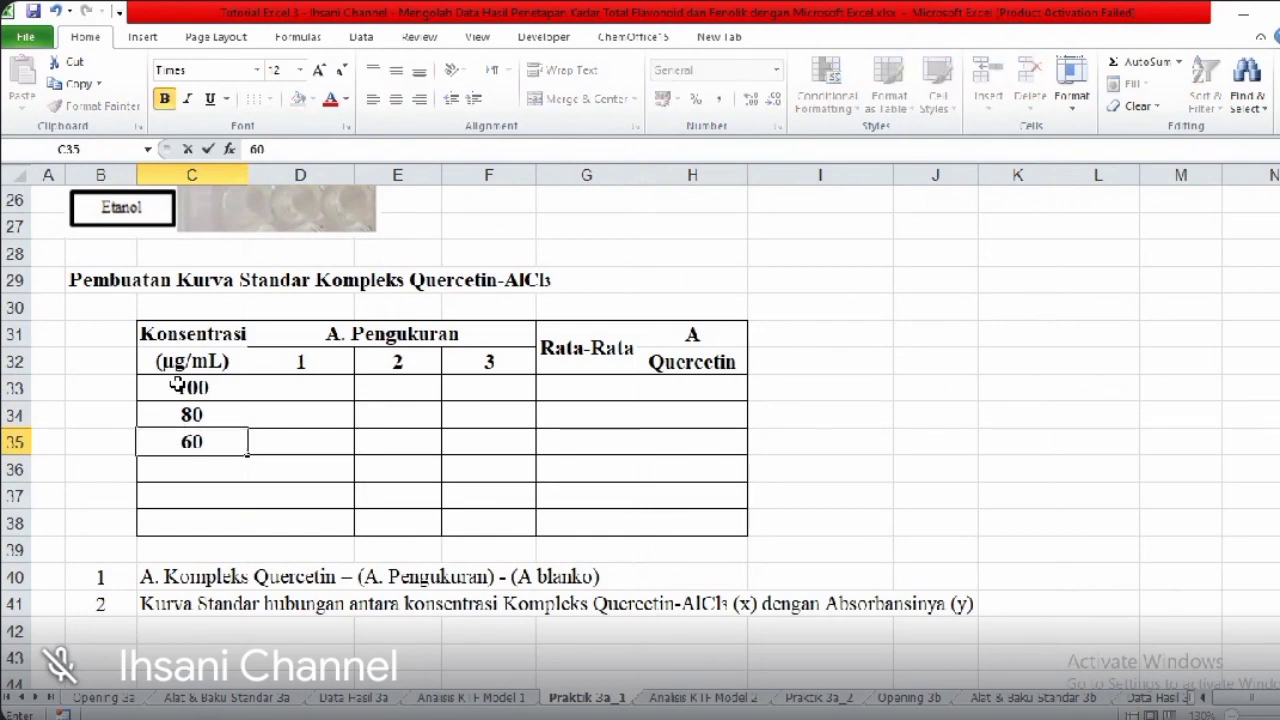
key("Return")
type("40")
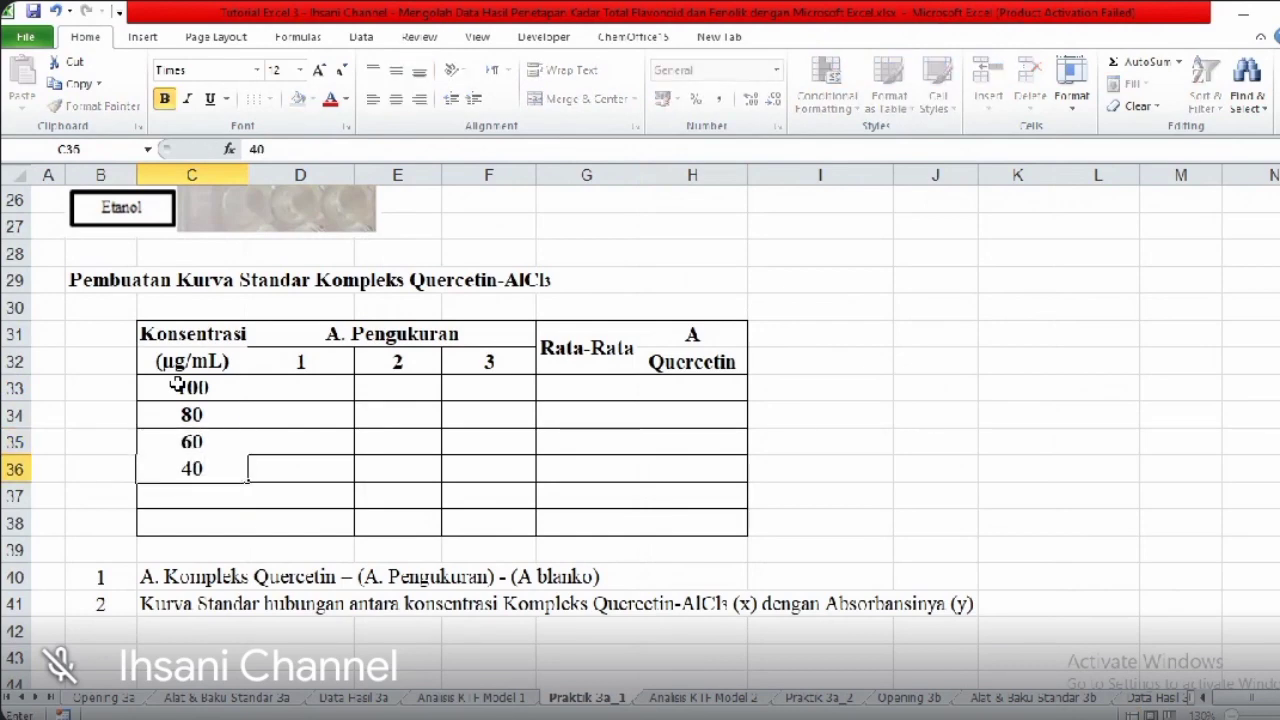
key("Return")
type("20")
key("Return")
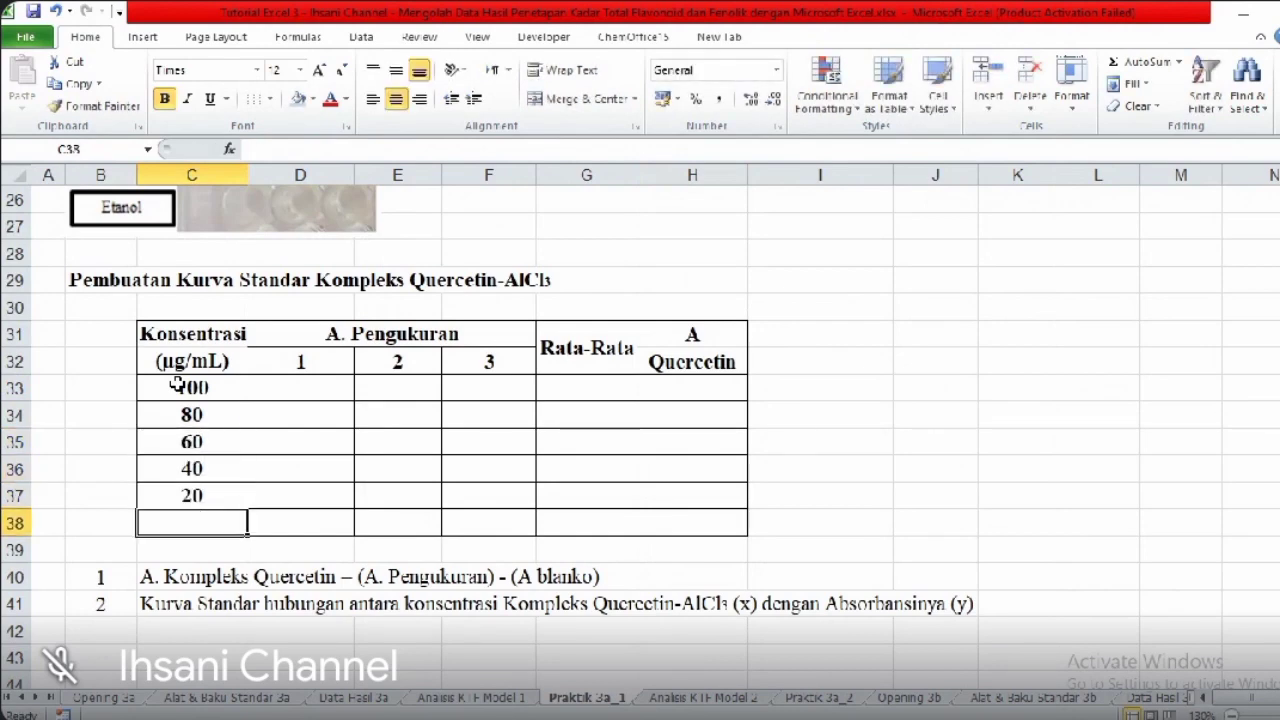
type("Blan")
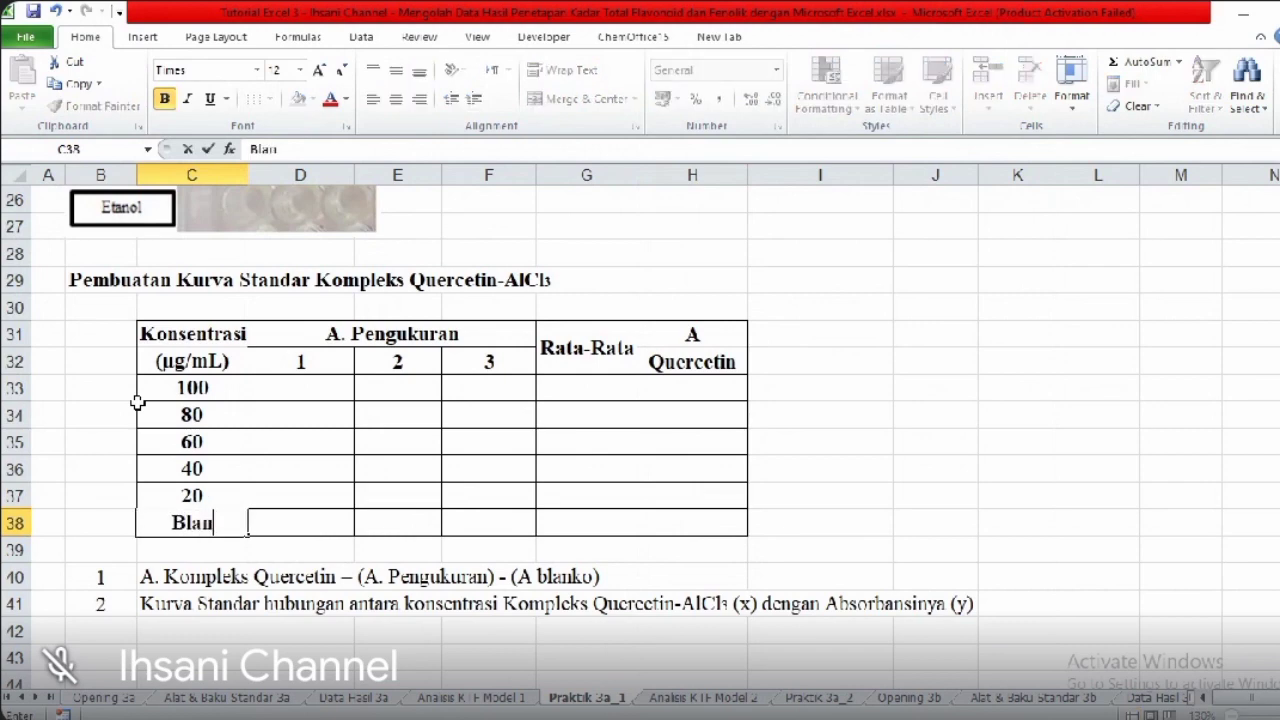
type("ko")
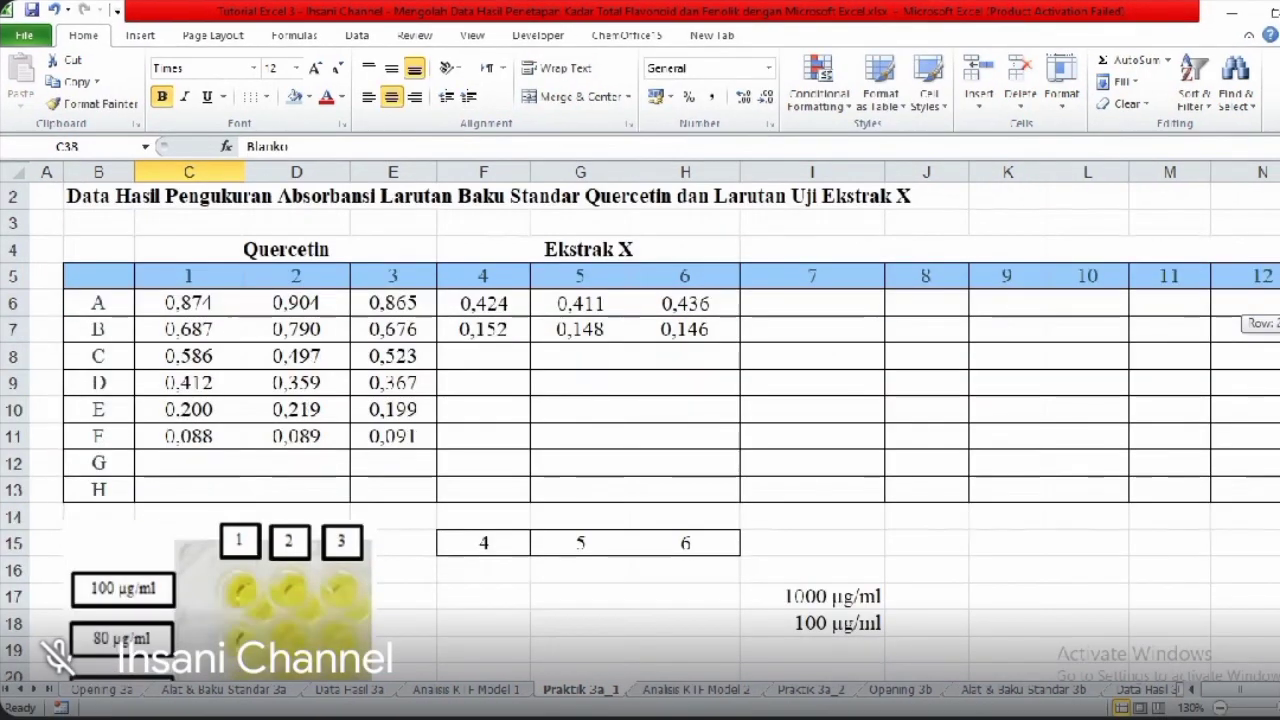
- Compare the quercetin absorbance rows A to F with the concentrations and Etanol blank labelled on the plate photo
scroll(640, 400, "up", 1)
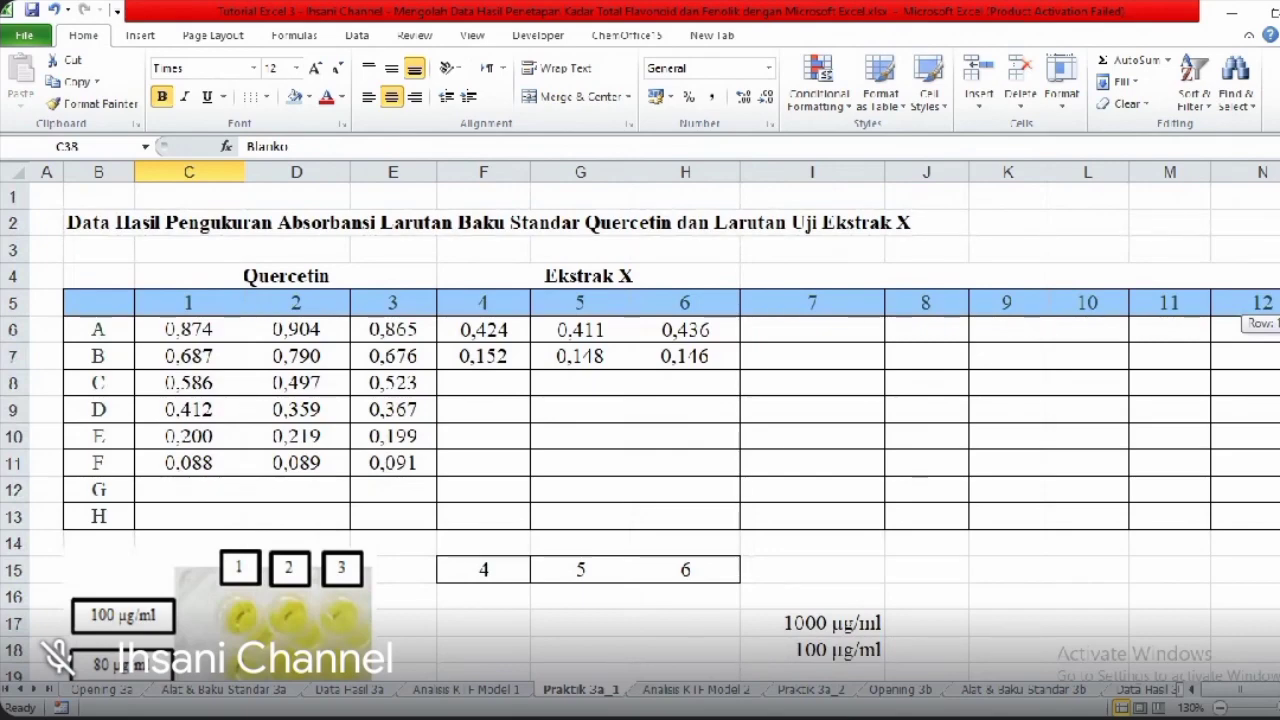
scroll(640, 430, "down", 3)
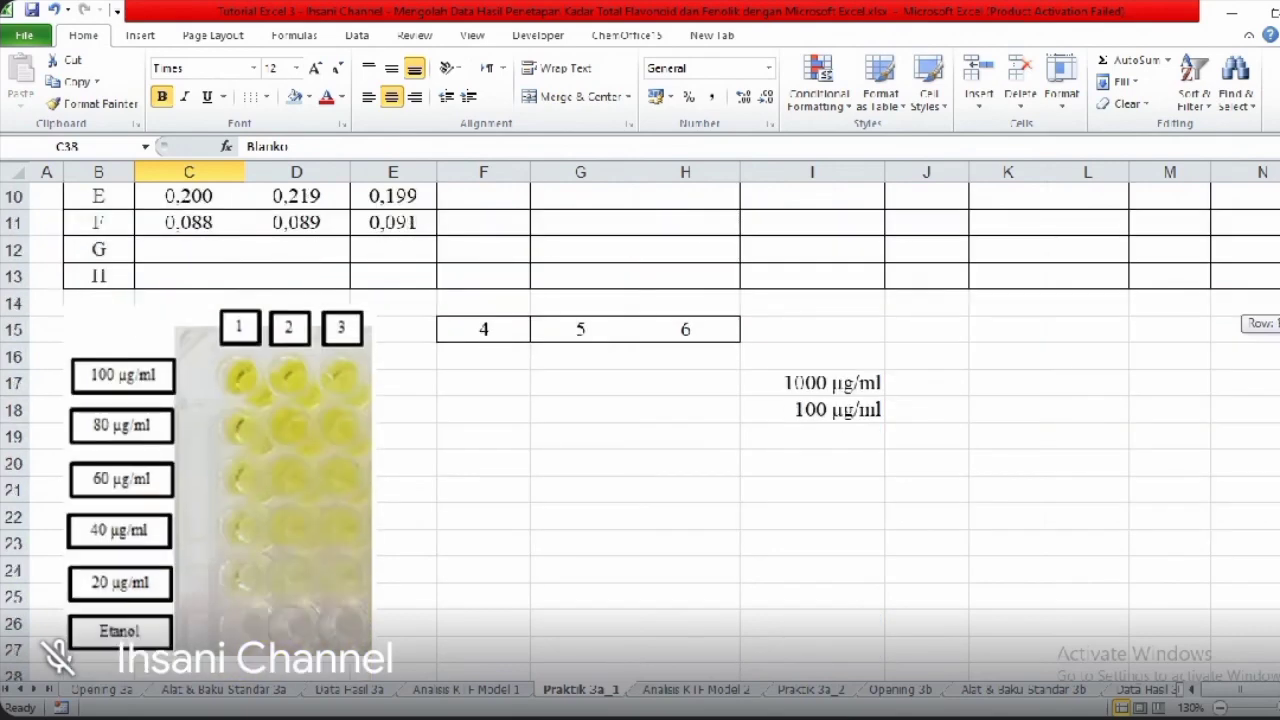
scroll(640, 400, "up", 3)
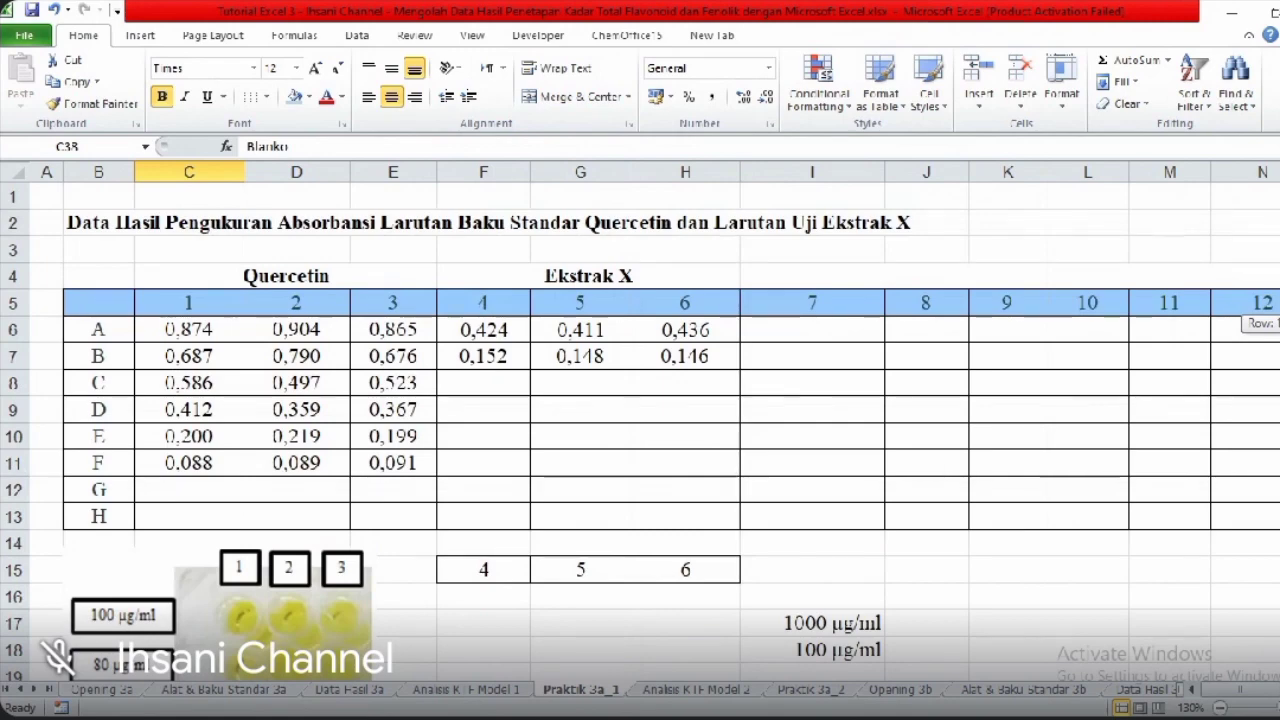
scroll(640, 430, "down", 5)
scroll(640, 430, "up", 1)
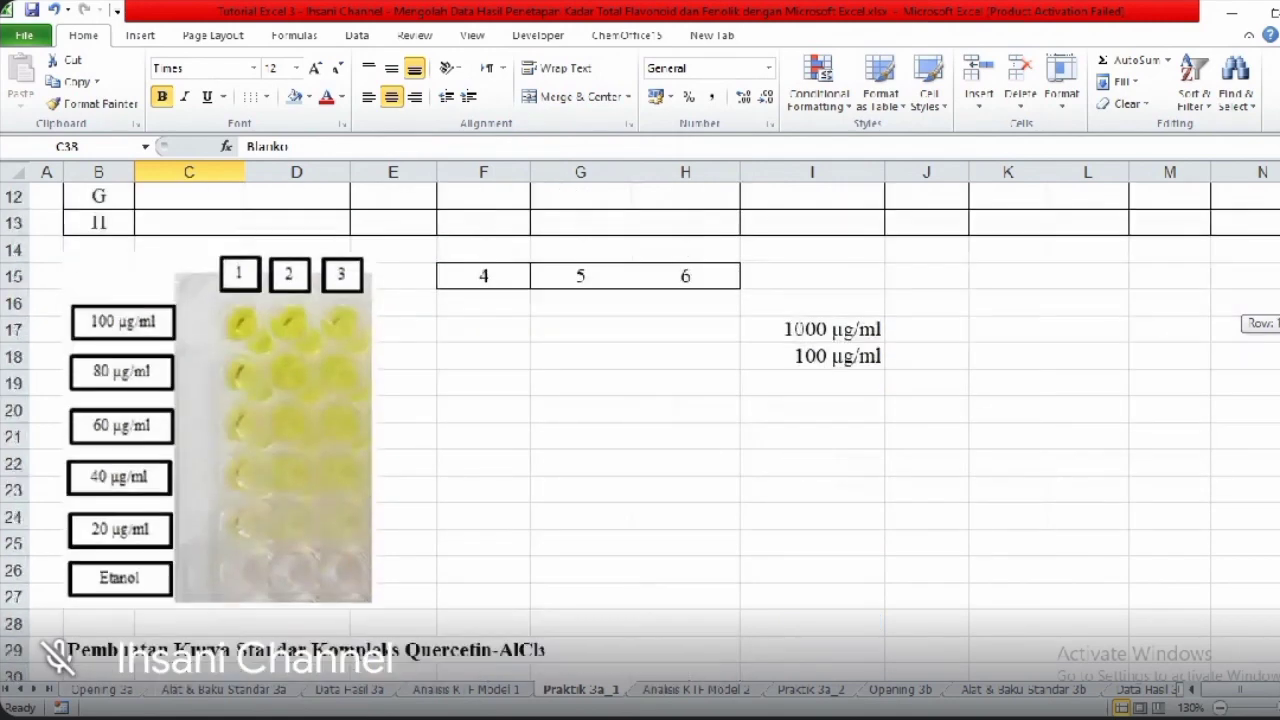
scroll(640, 430, "up", 1)
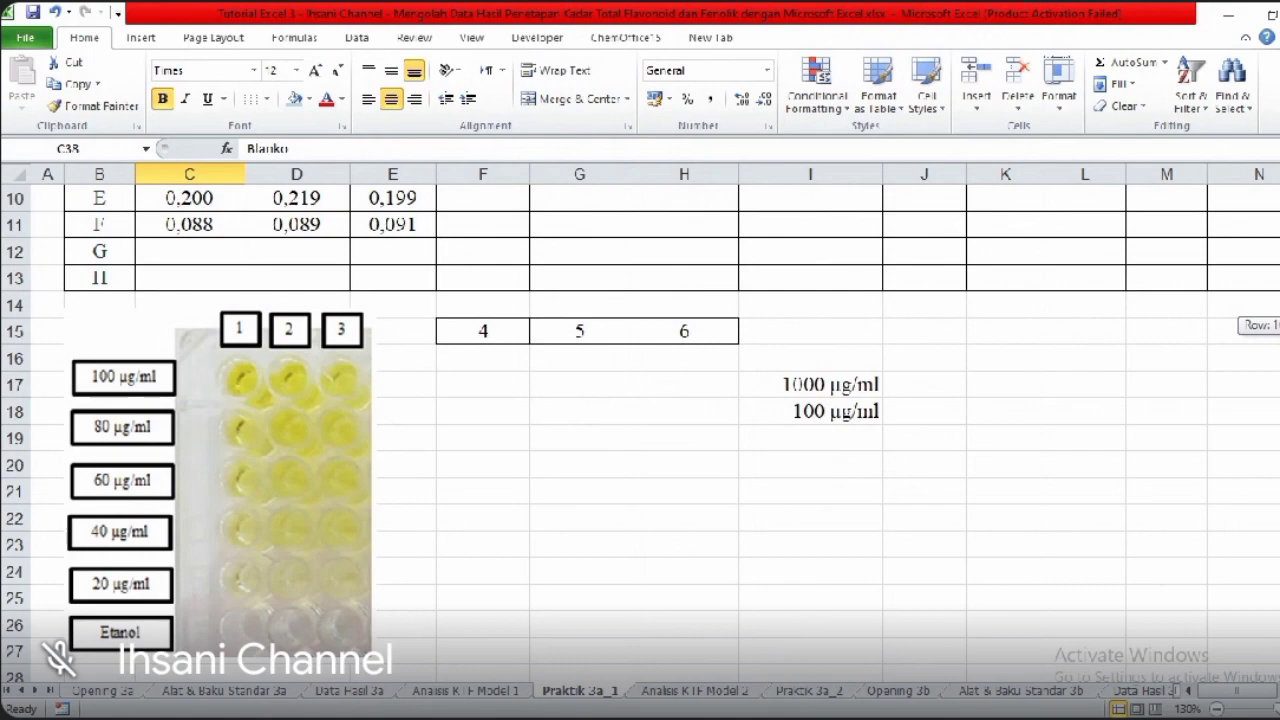
- Look up the solvents used for quercetin and the extract in G6 and G12 of the Analisis KTF Model 1 sheet
key("ctrl+Page_Up")
scroll(640, 400, "up", 20)
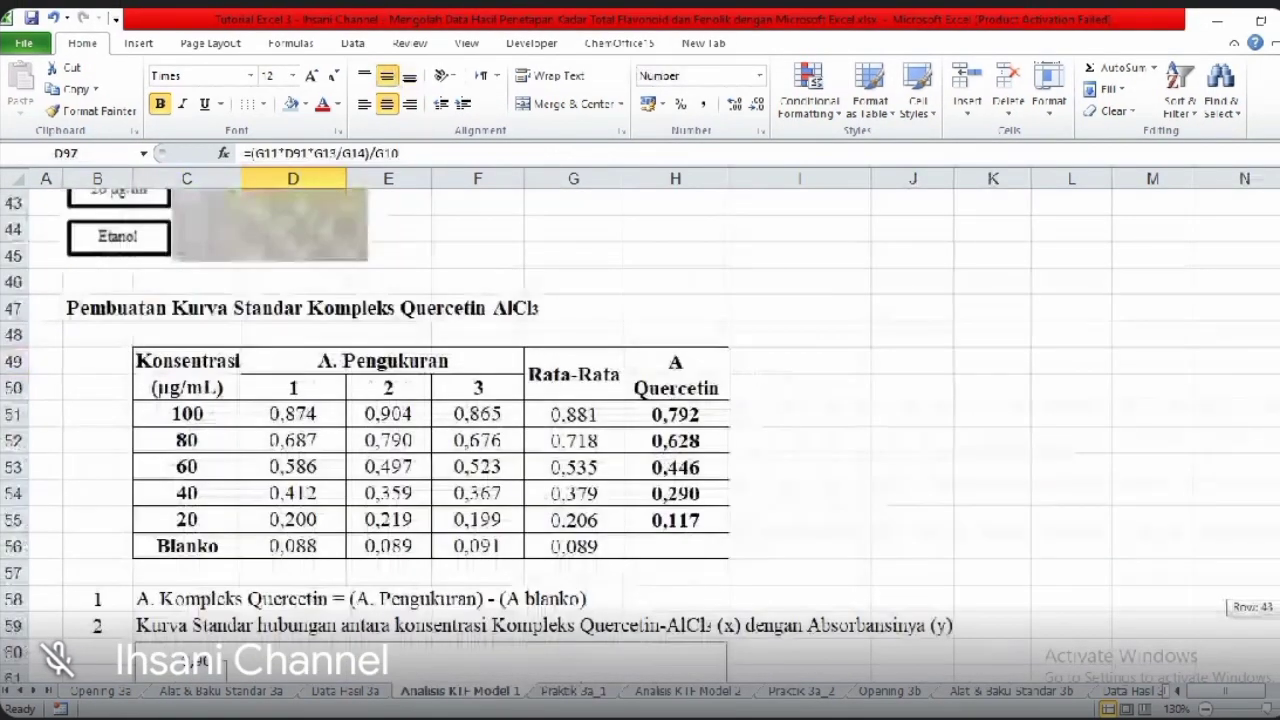
scroll(748, 294, "up", 1)
left_click(580, 335)
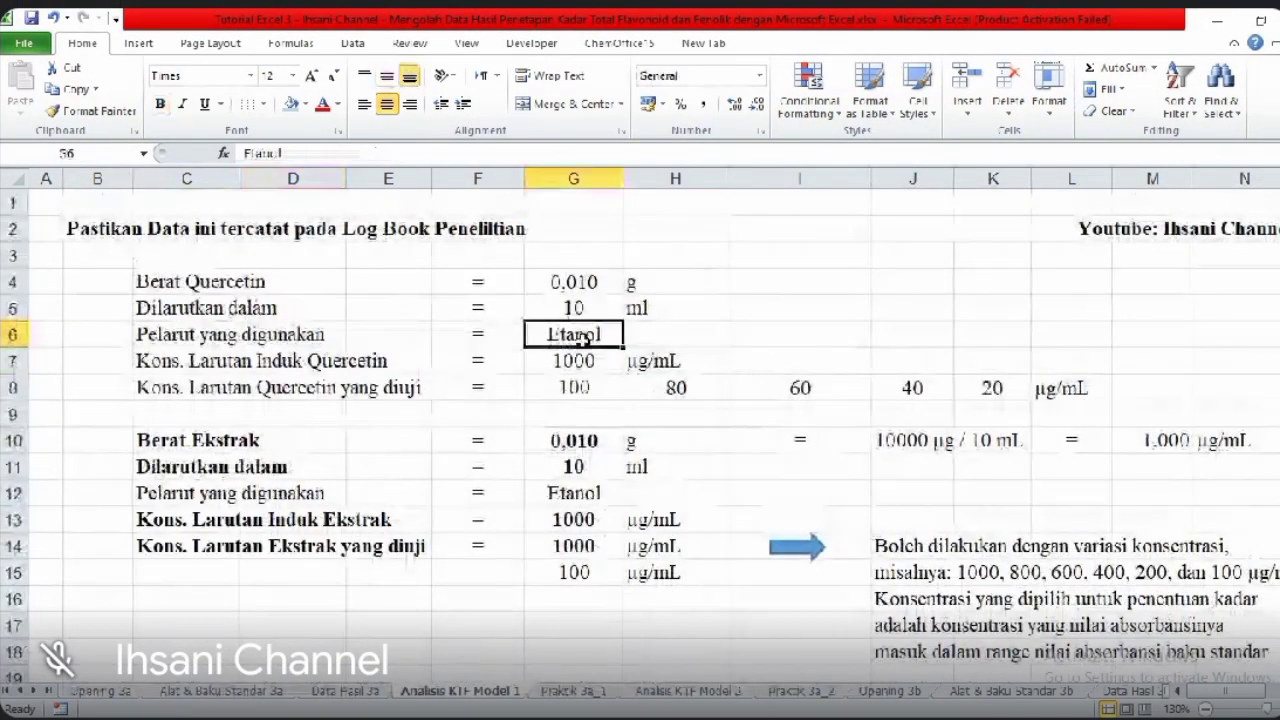
left_click(567, 494)
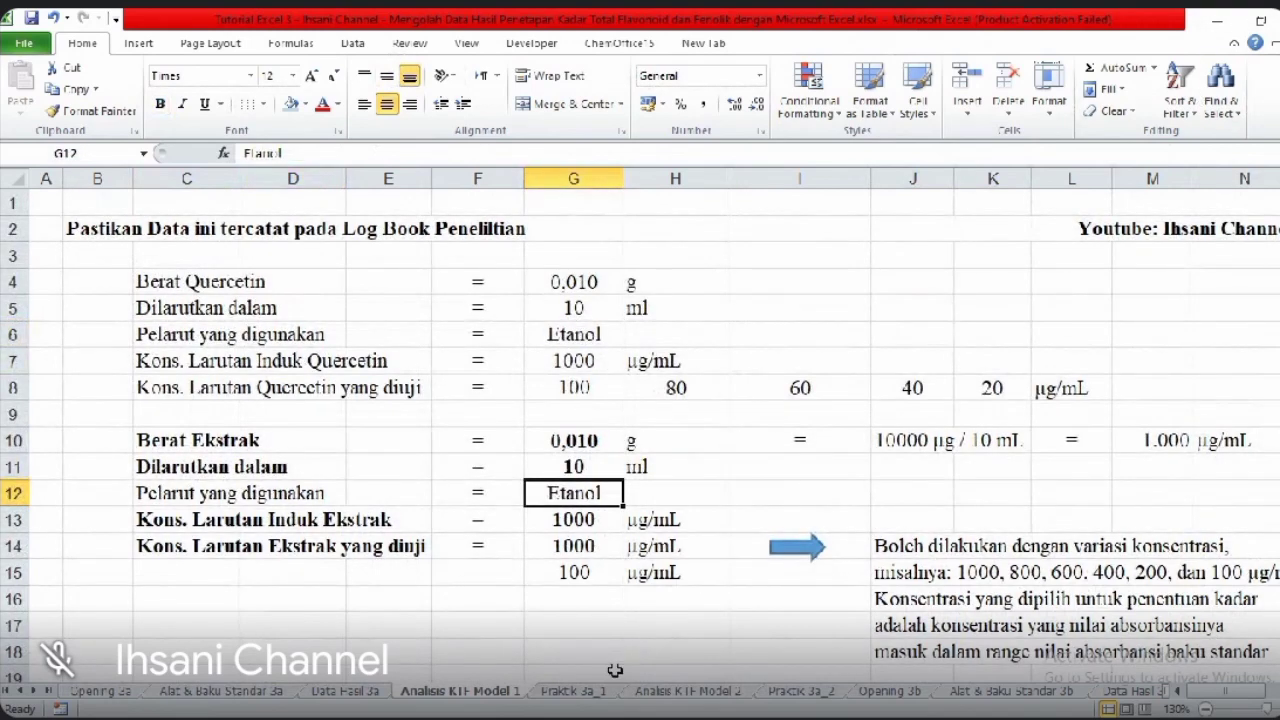
- On the Praktik 3a_1 sheet, copy the quercetin absorbances in C6:E11 into the A. Pengukuran columns at D33:F38
left_click(573, 690)
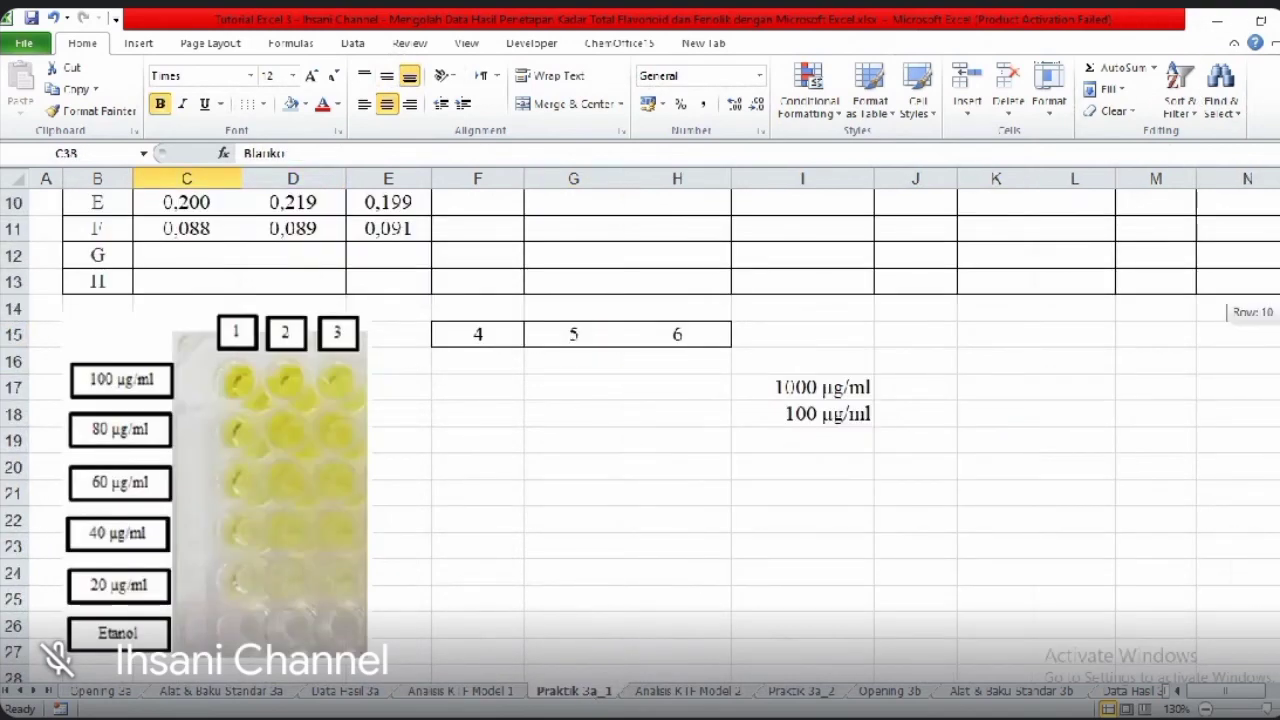
scroll(302, 395, "down", 6)
scroll(302, 395, "up", 1)
left_click_drag(302, 395, 479, 490)
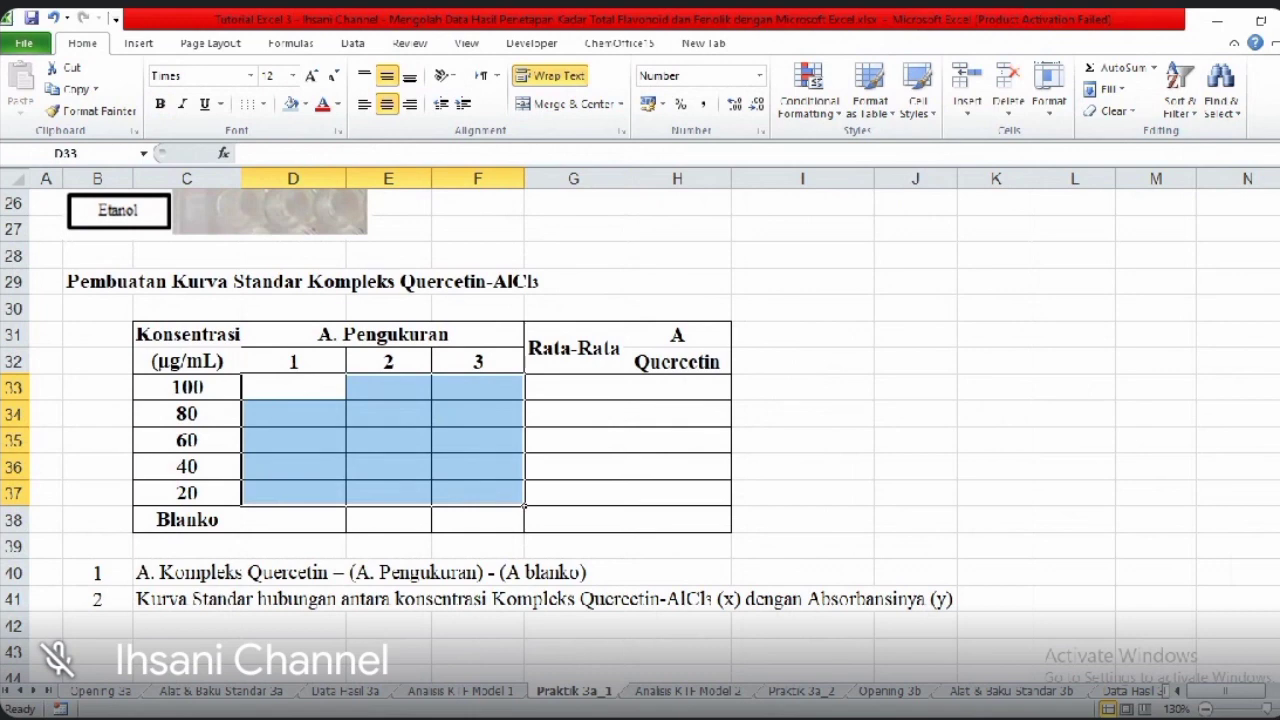
scroll(175, 335, "up", 8)
left_click(158, 306)
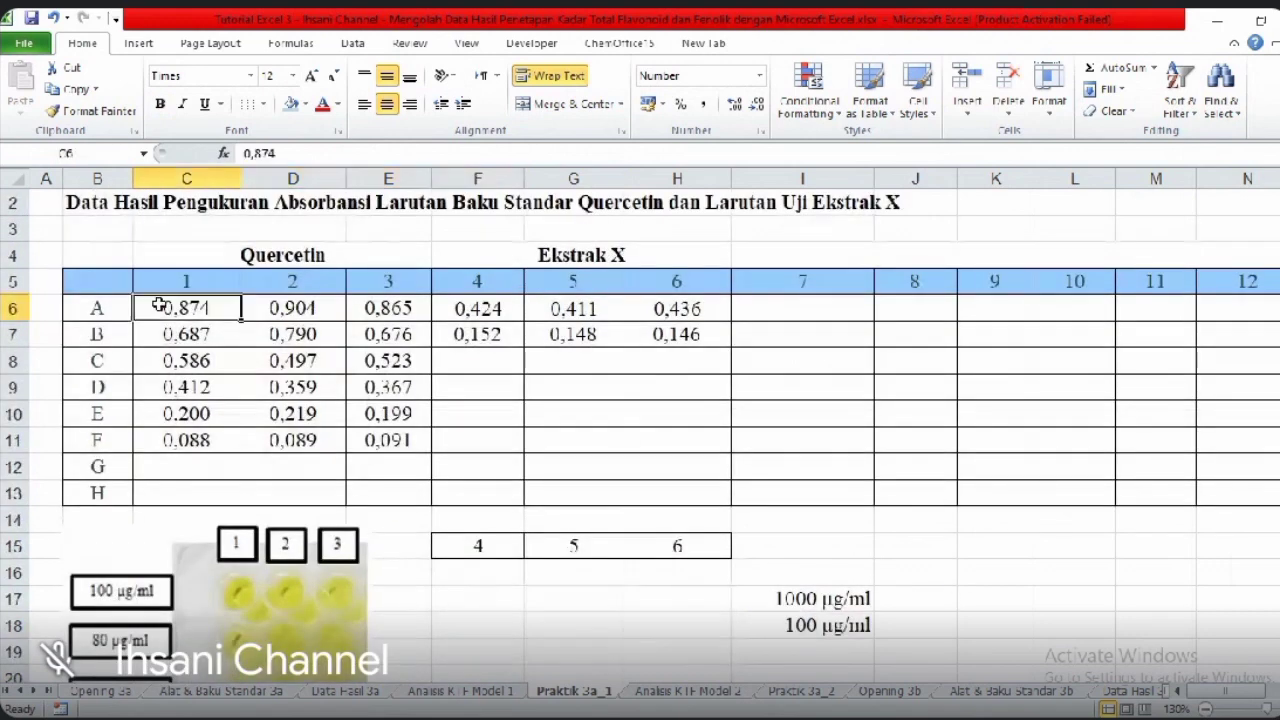
left_click_drag(158, 306, 368, 435)
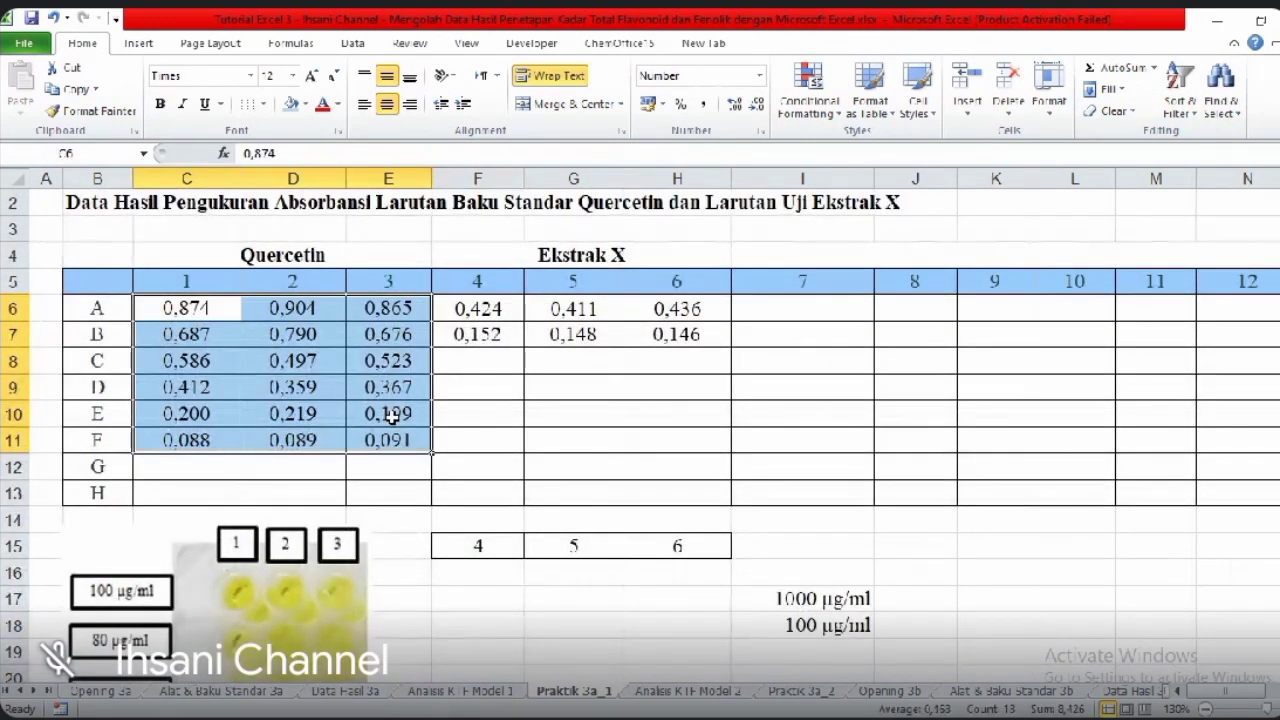
key("ctrl+c")
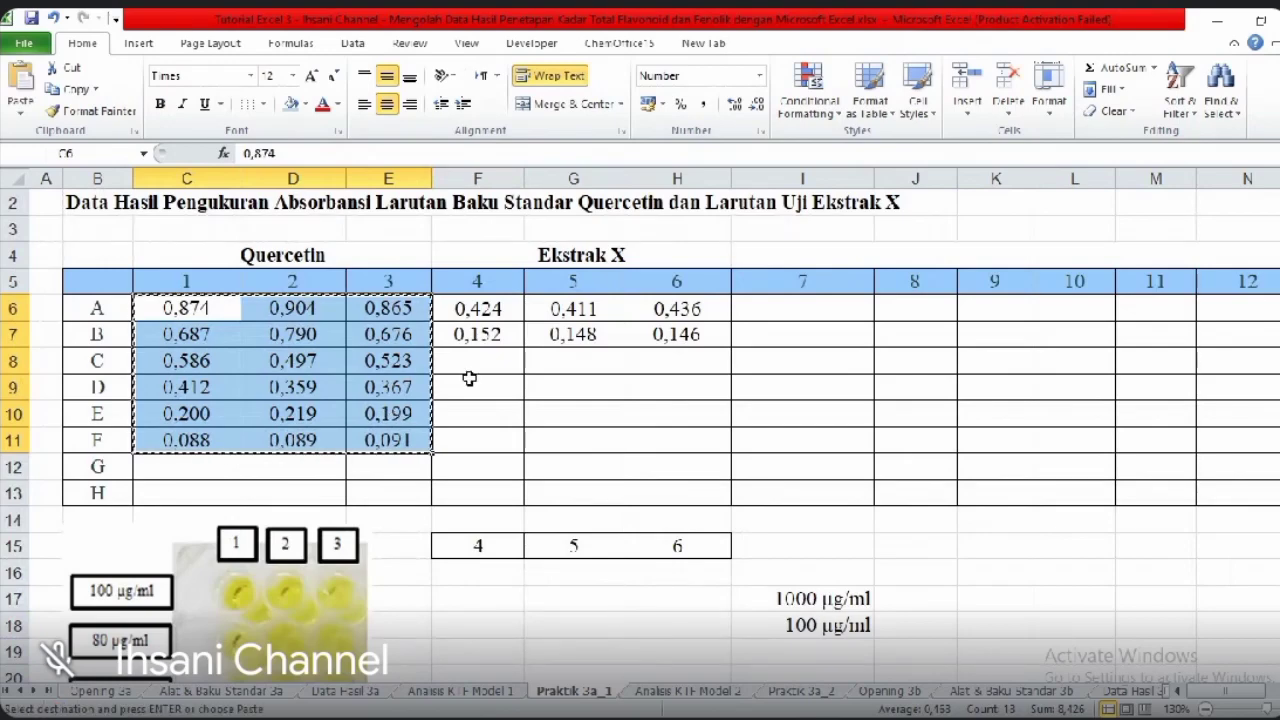
scroll(326, 391, "down", 8)
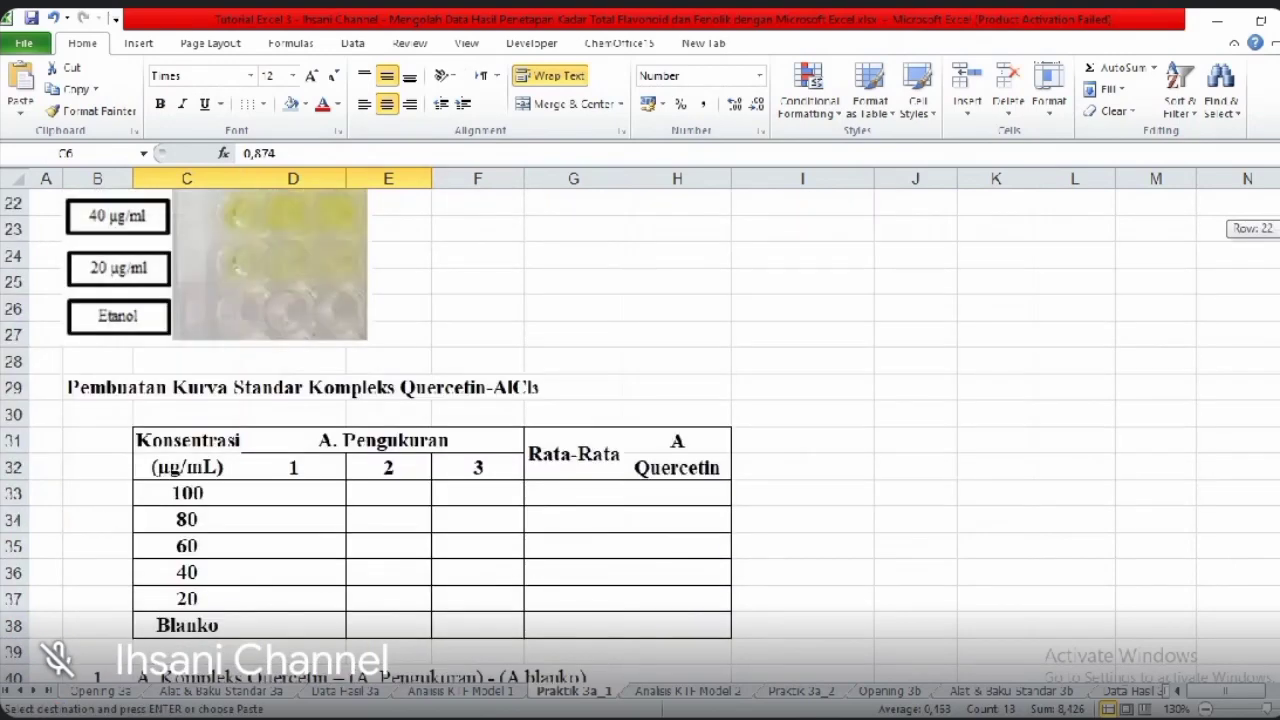
left_click(326, 391)
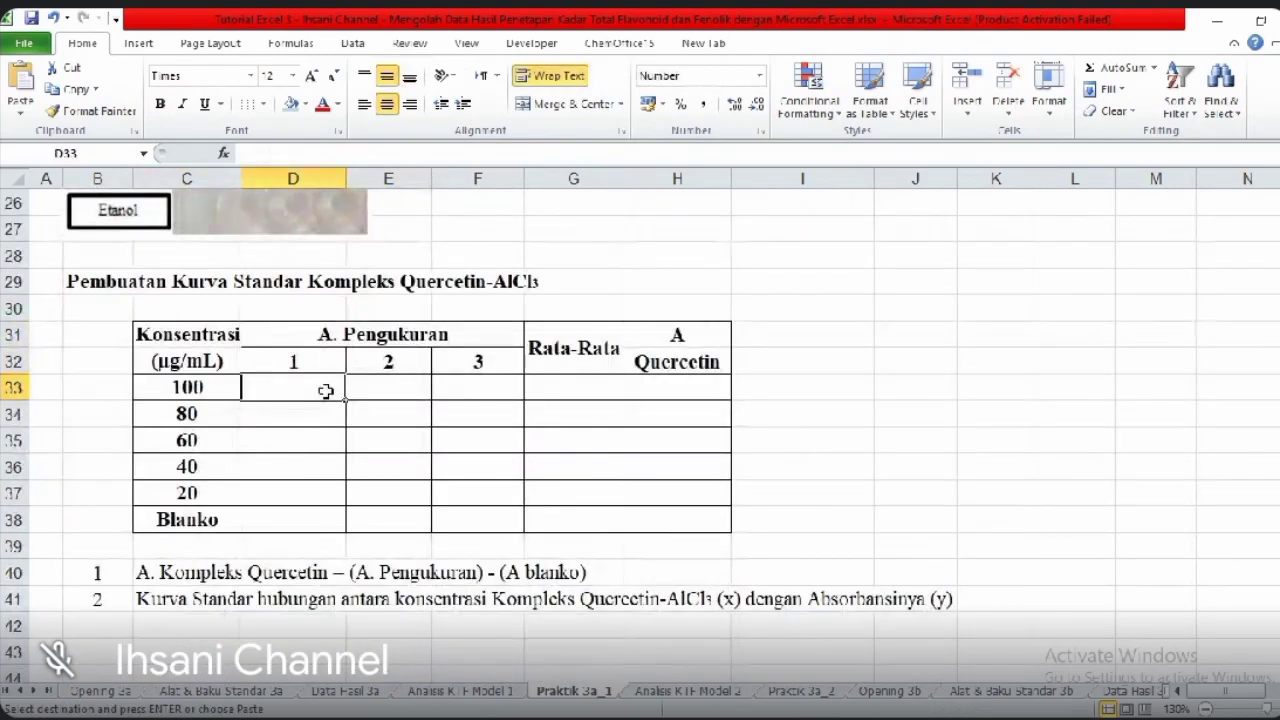
key("ctrl+v")
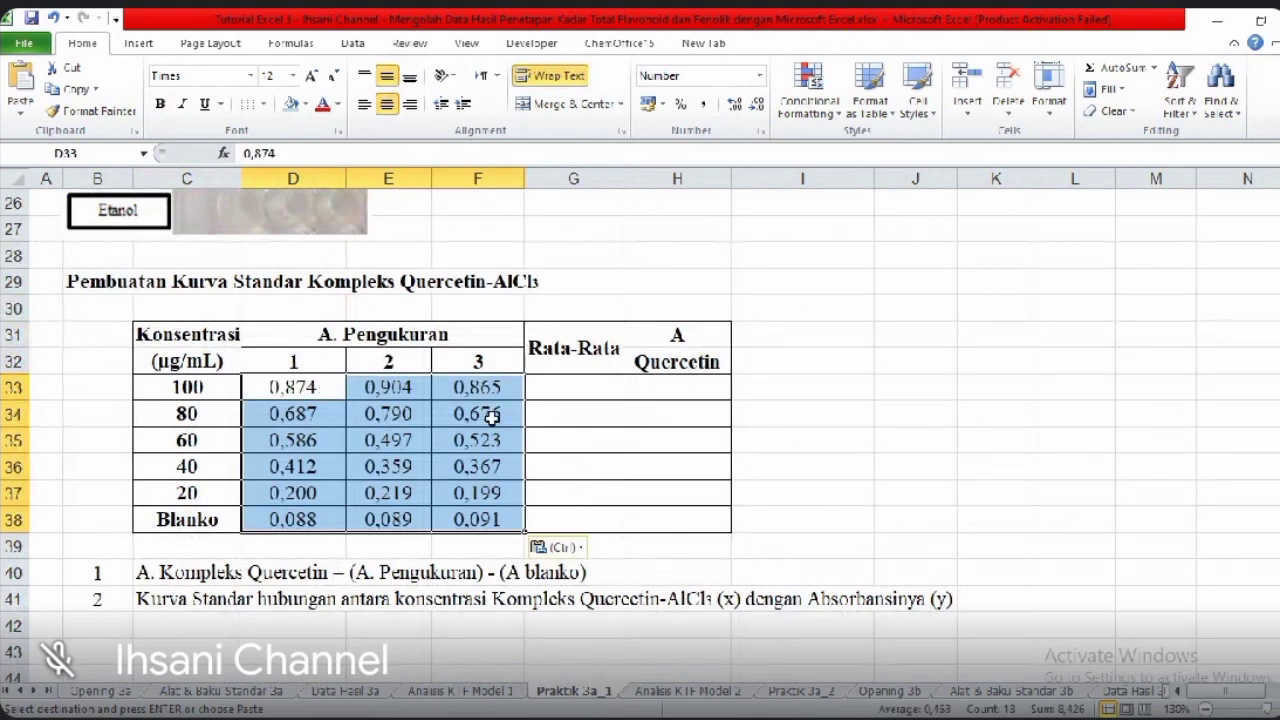
- Calculate the Rata-Rata in G33 with =AVERAGE(D33:F33) and fill the formula down through the Blanko row, G38
left_click(603, 387)
type("=a")
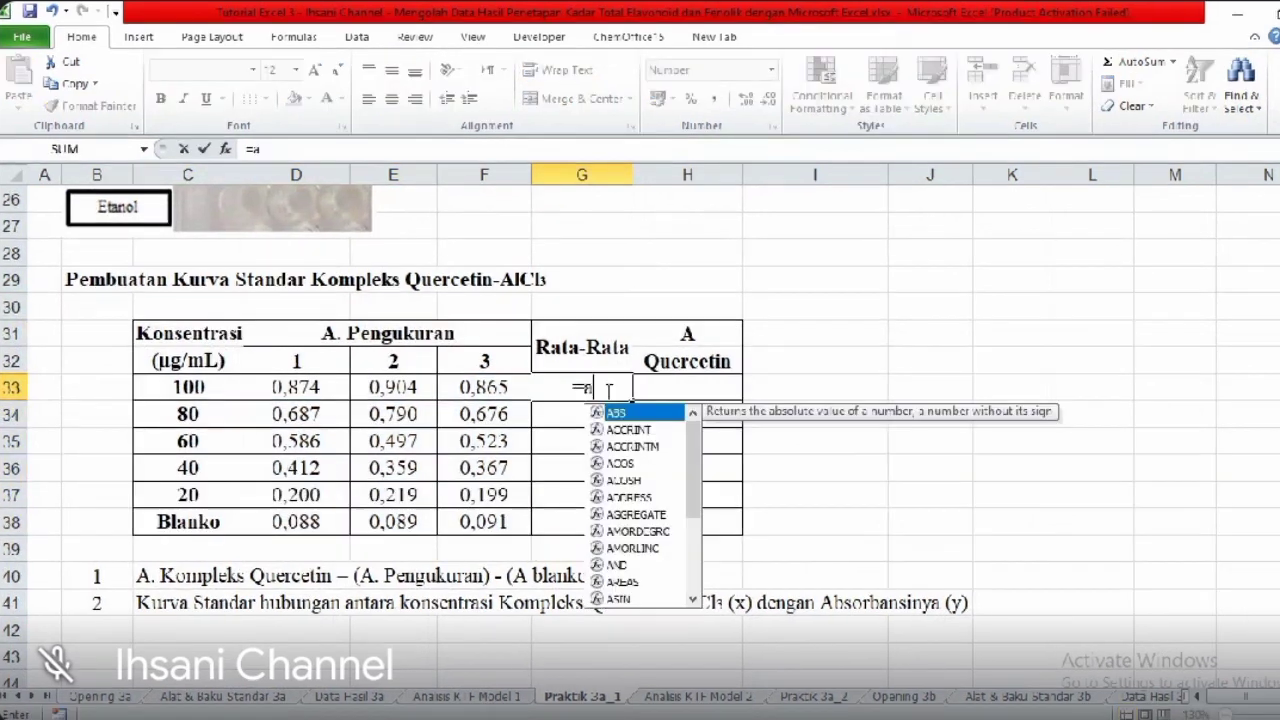
key("BackSpace")
key("BackSpace")
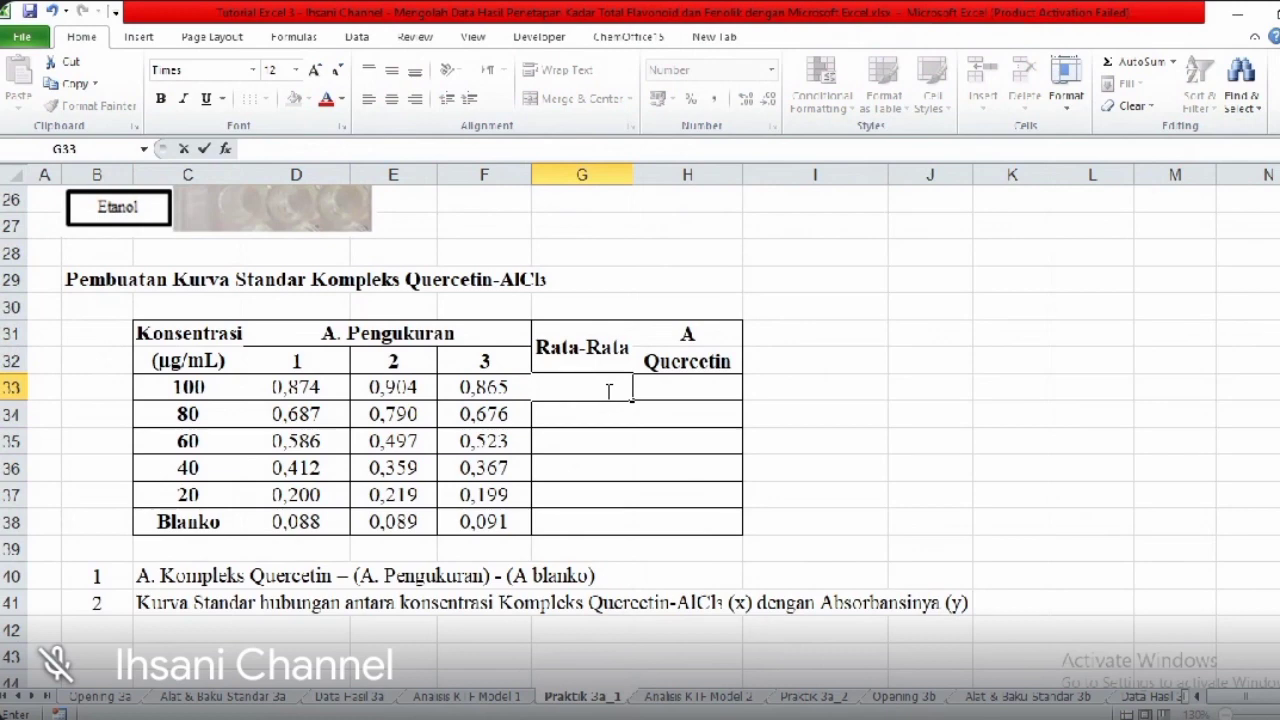
type("=A")
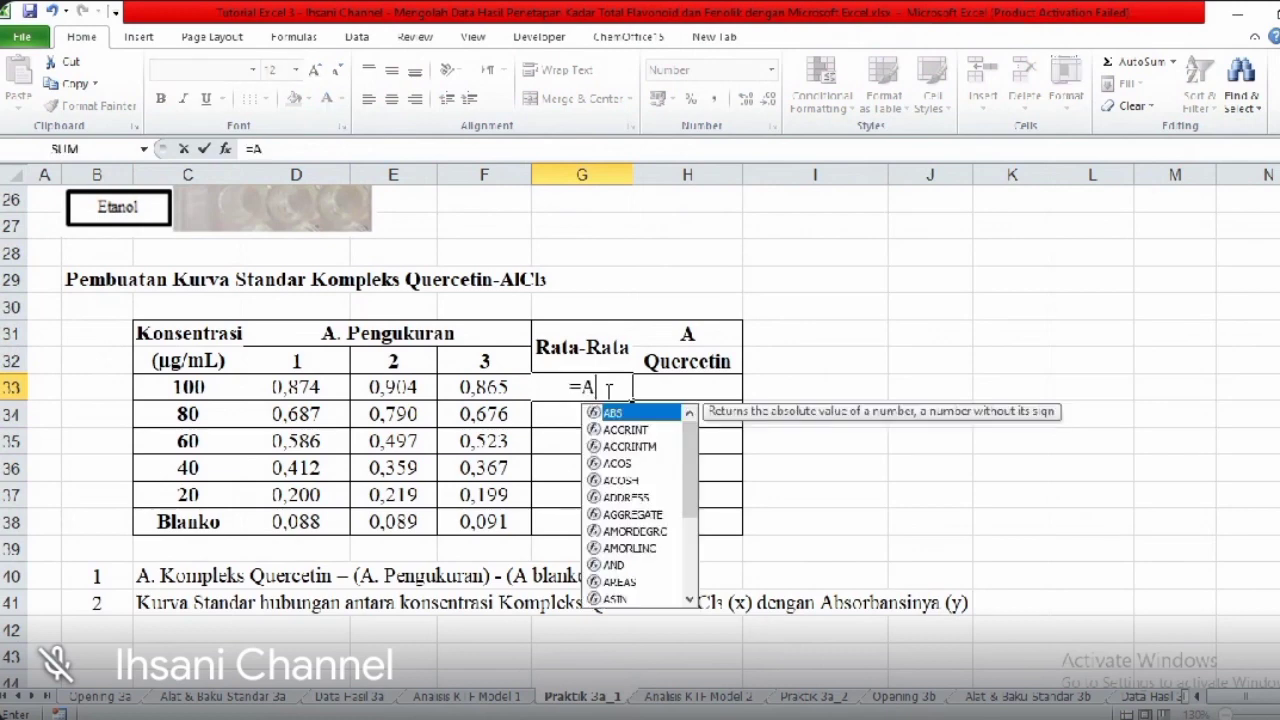
type("VERAGE(")
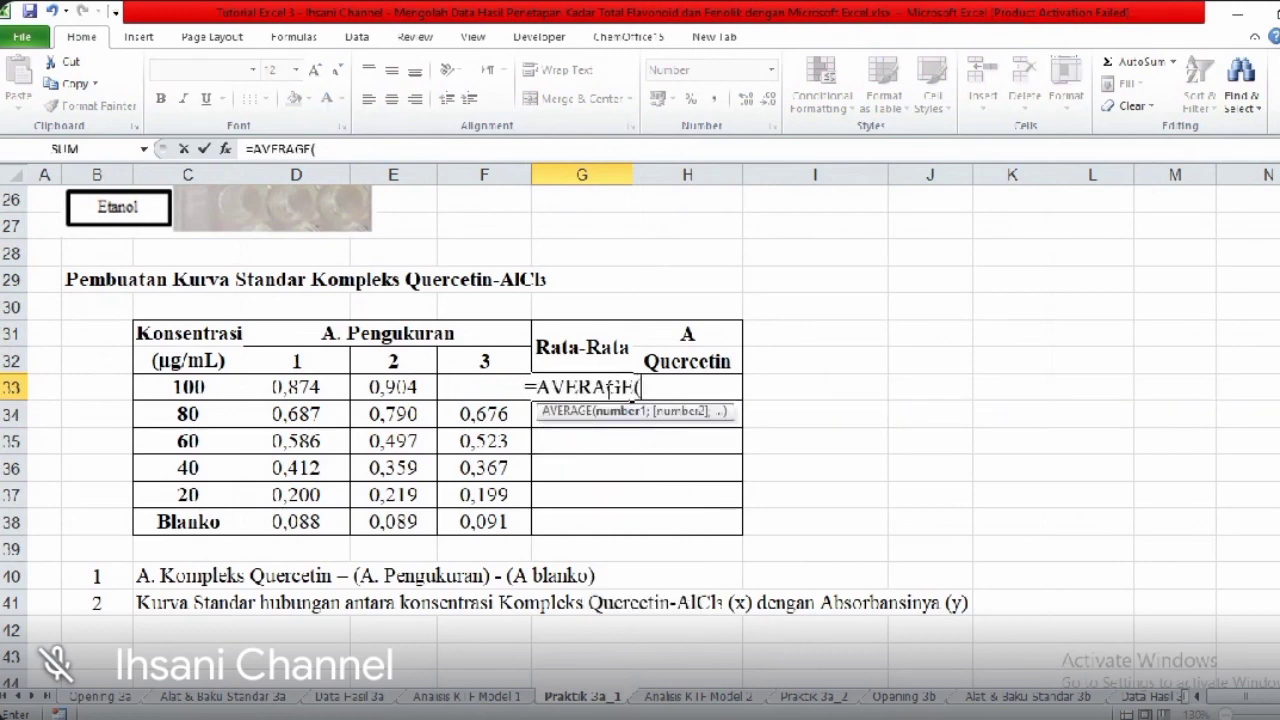
left_click_drag(286, 388, 469, 387)
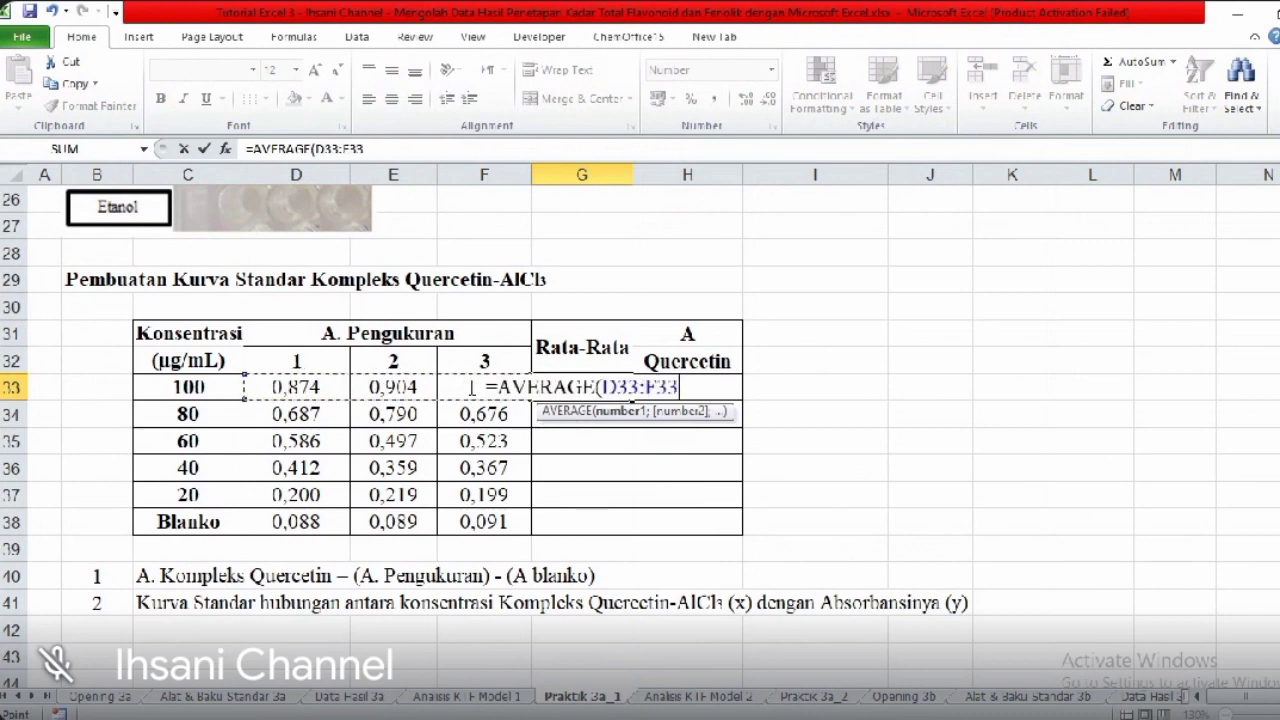
type(")")
key("Return")
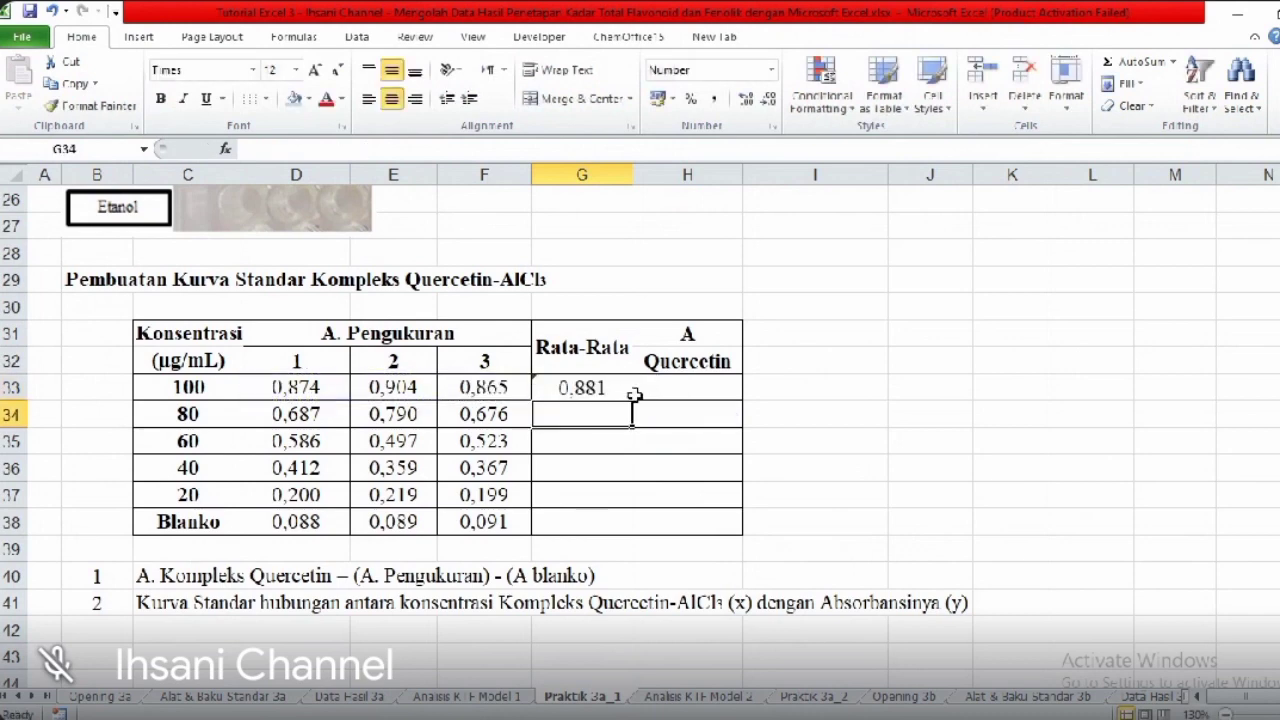
left_click(628, 387)
left_click_drag(631, 398, 620, 532)
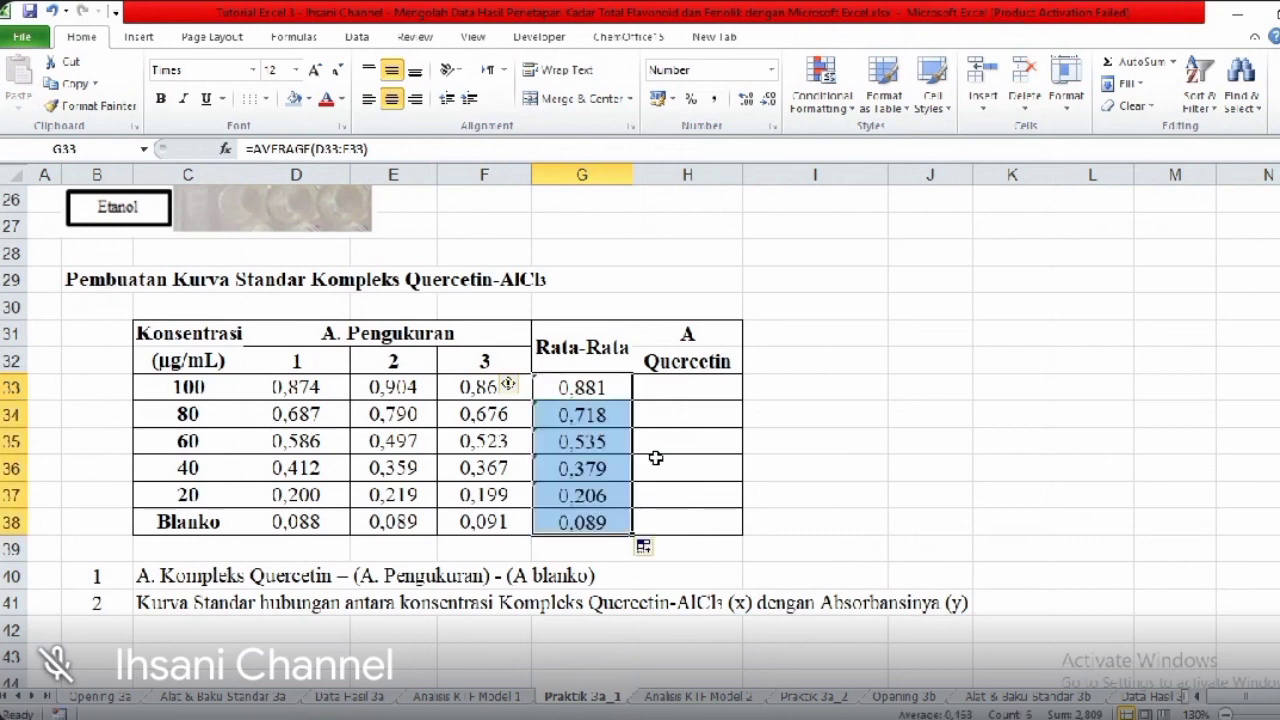
- Calculate A Quercetin for the 100 µg/mL row in H33 with =G33-G$38 and fill the formula down to H37
left_click(705, 387)
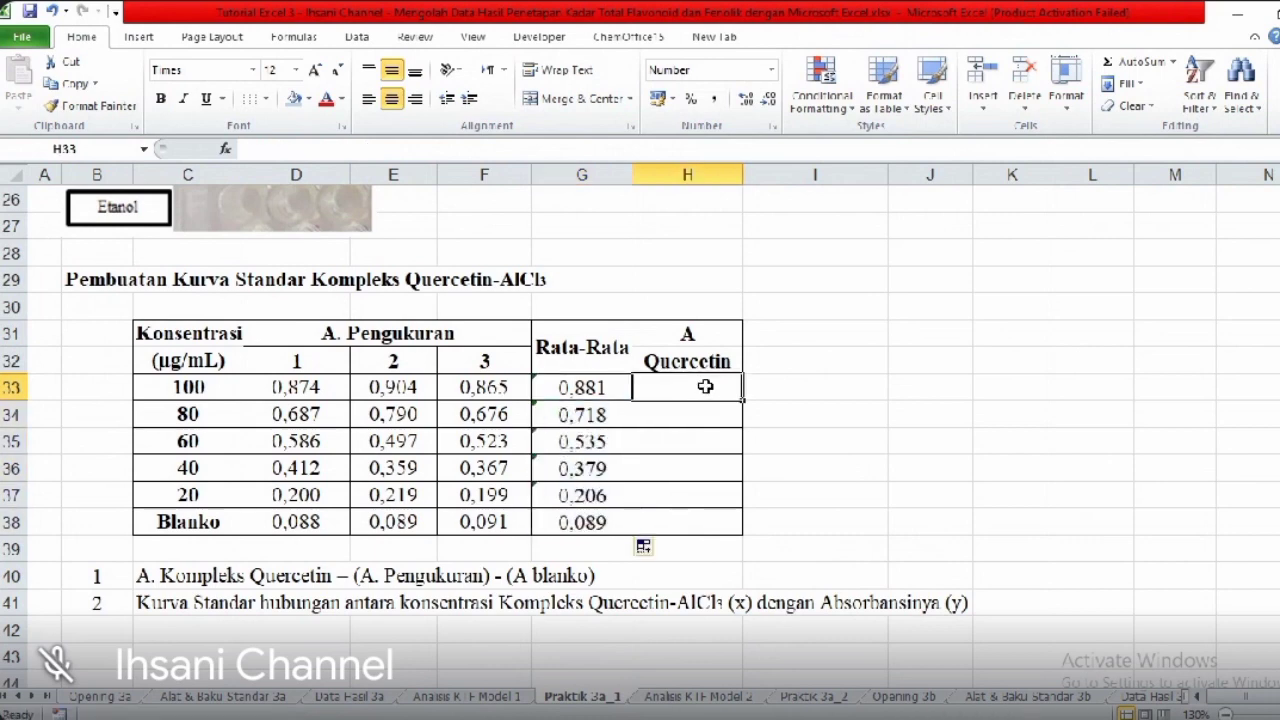
left_click(160, 577)
left_click_drag(216, 575, 579, 581)
left_click(658, 399)
type("=")
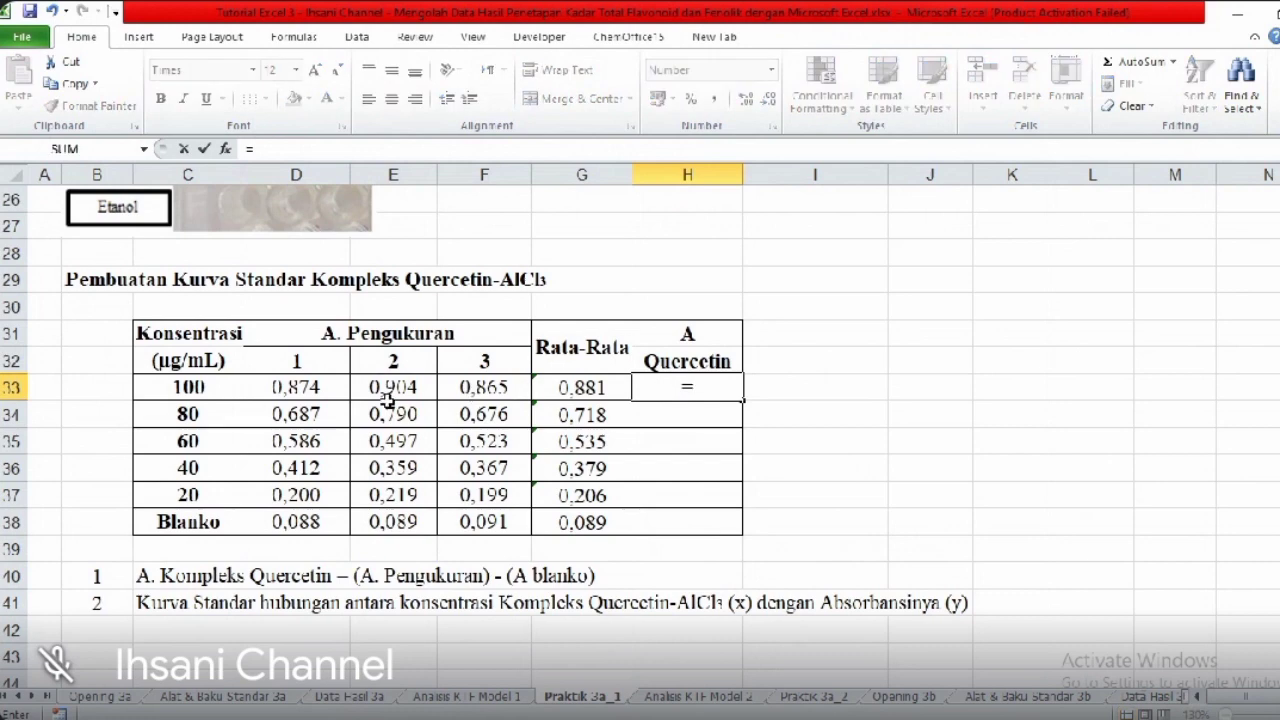
left_click(593, 387)
type("-")
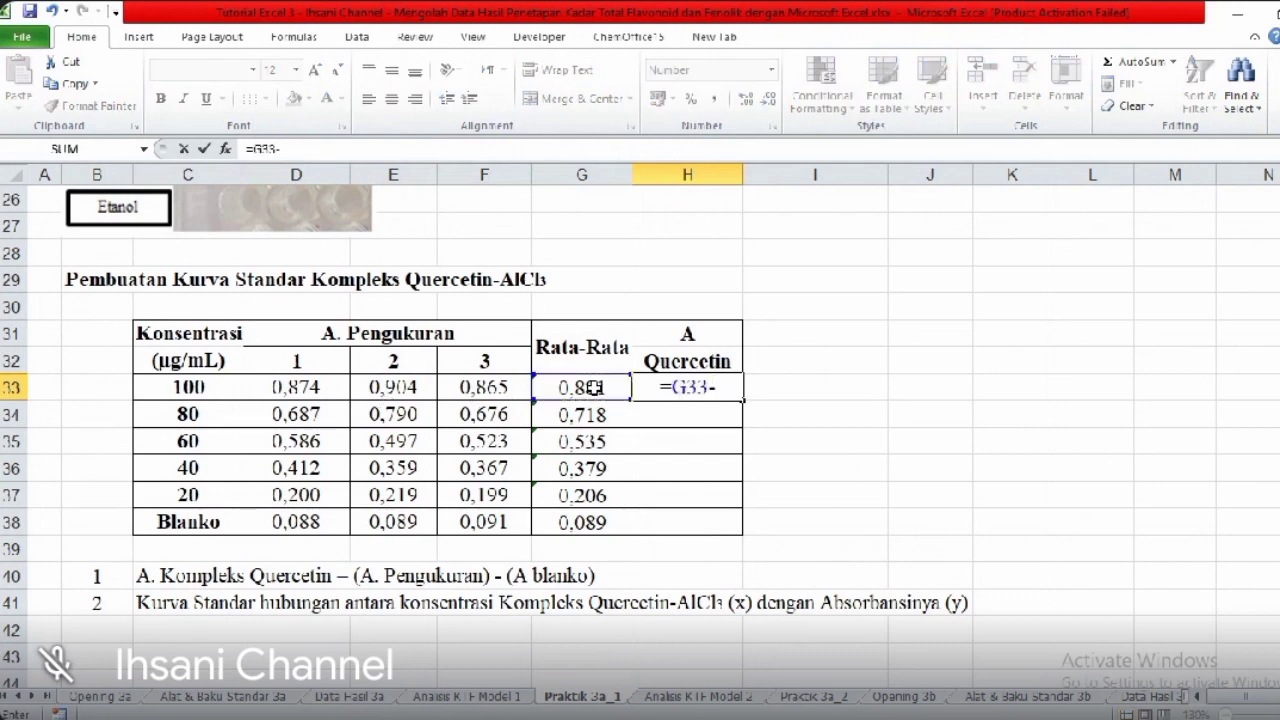
left_click(582, 520)
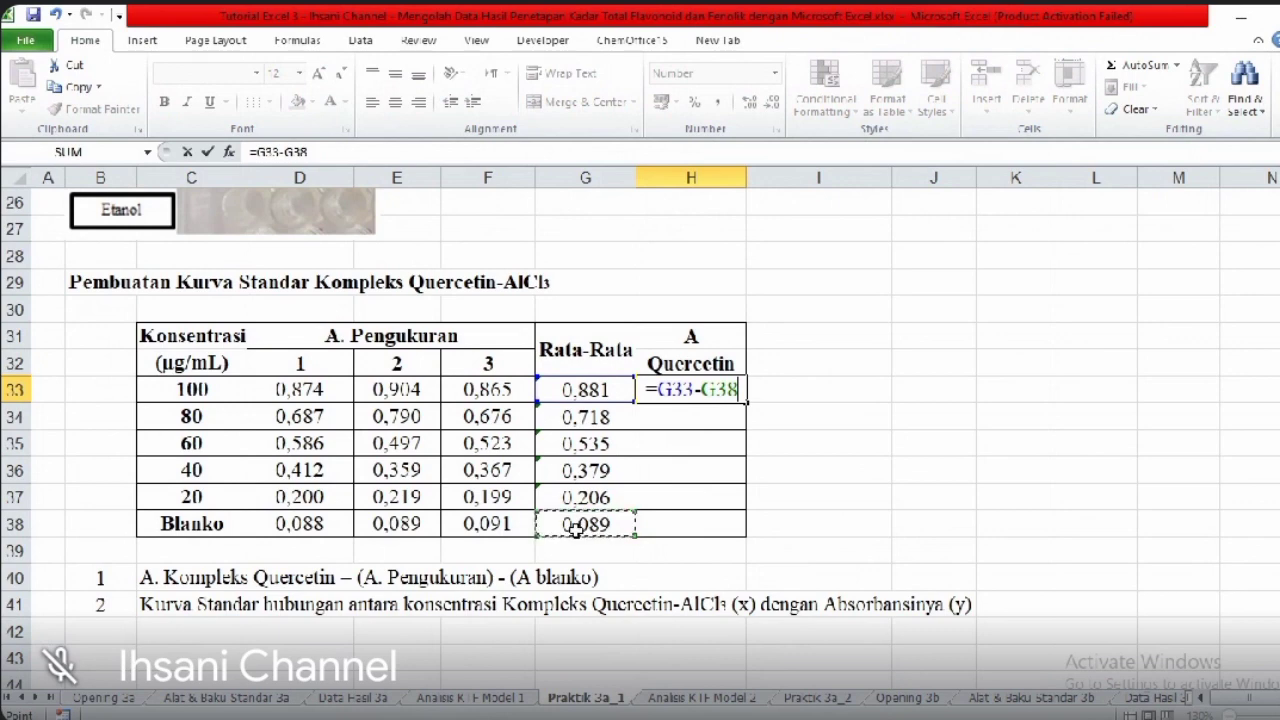
left_click(727, 392)
type("$")
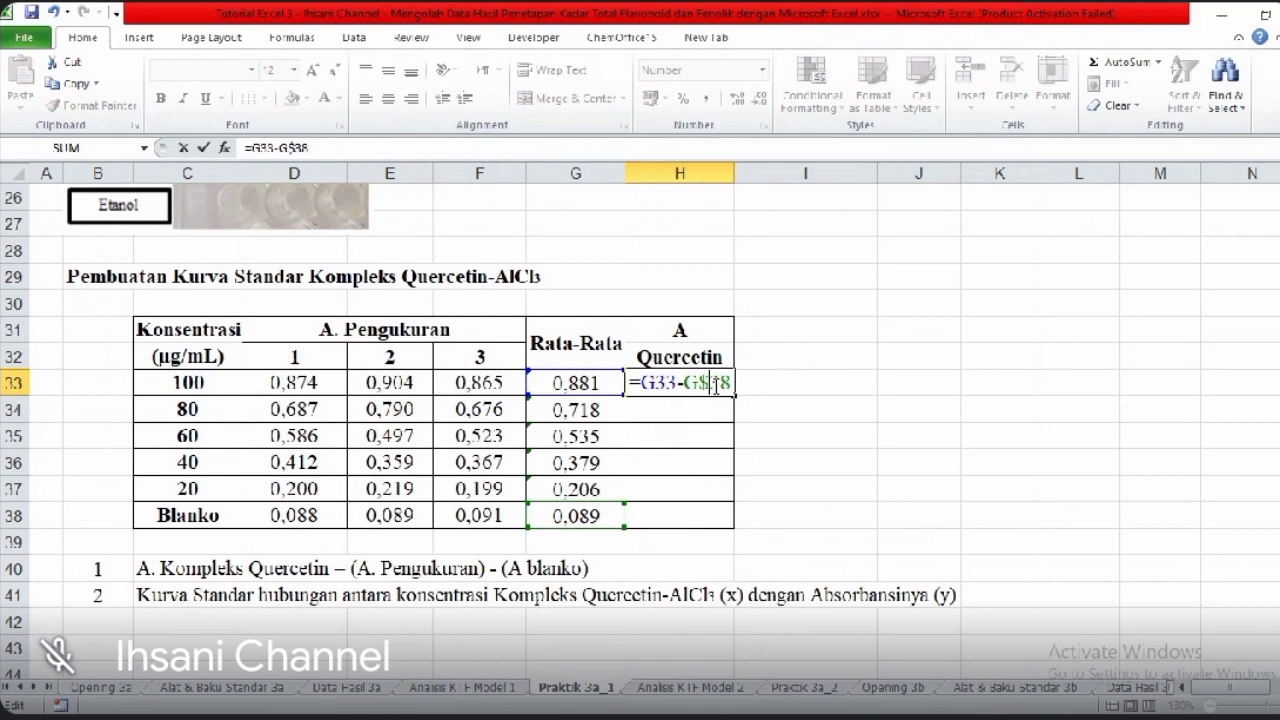
left_click_drag(641, 383, 676, 385)
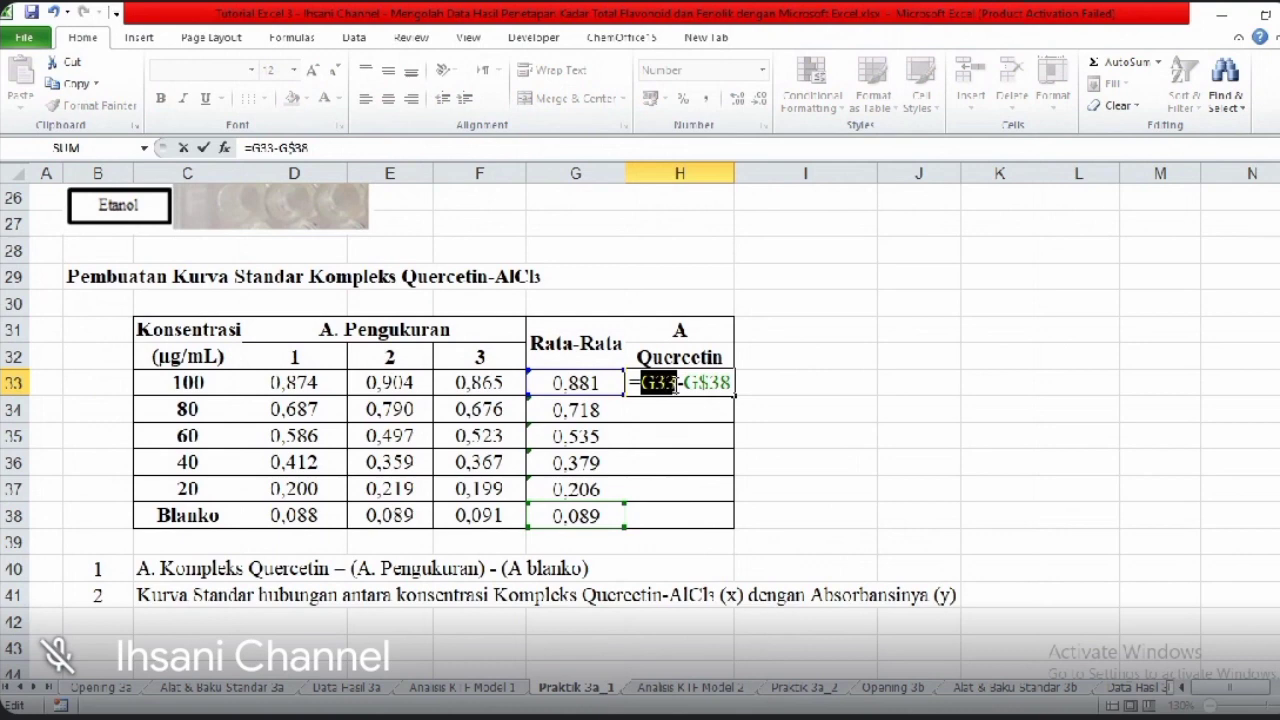
key("Return")
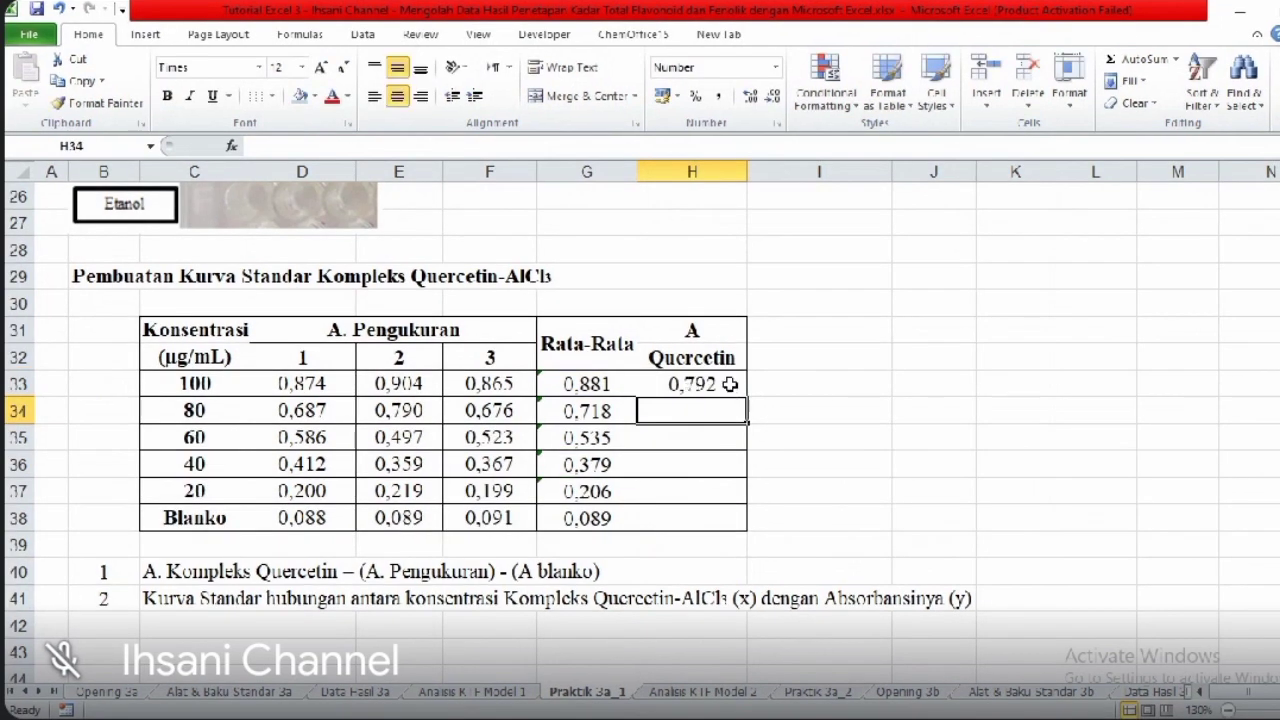
left_click(727, 383)
left_click_drag(746, 397, 745, 500)
- Inspect the formulas in H33 and H34 to check how they reference the Blanko average in row 38
left_click(705, 388)
double_click(705, 388)
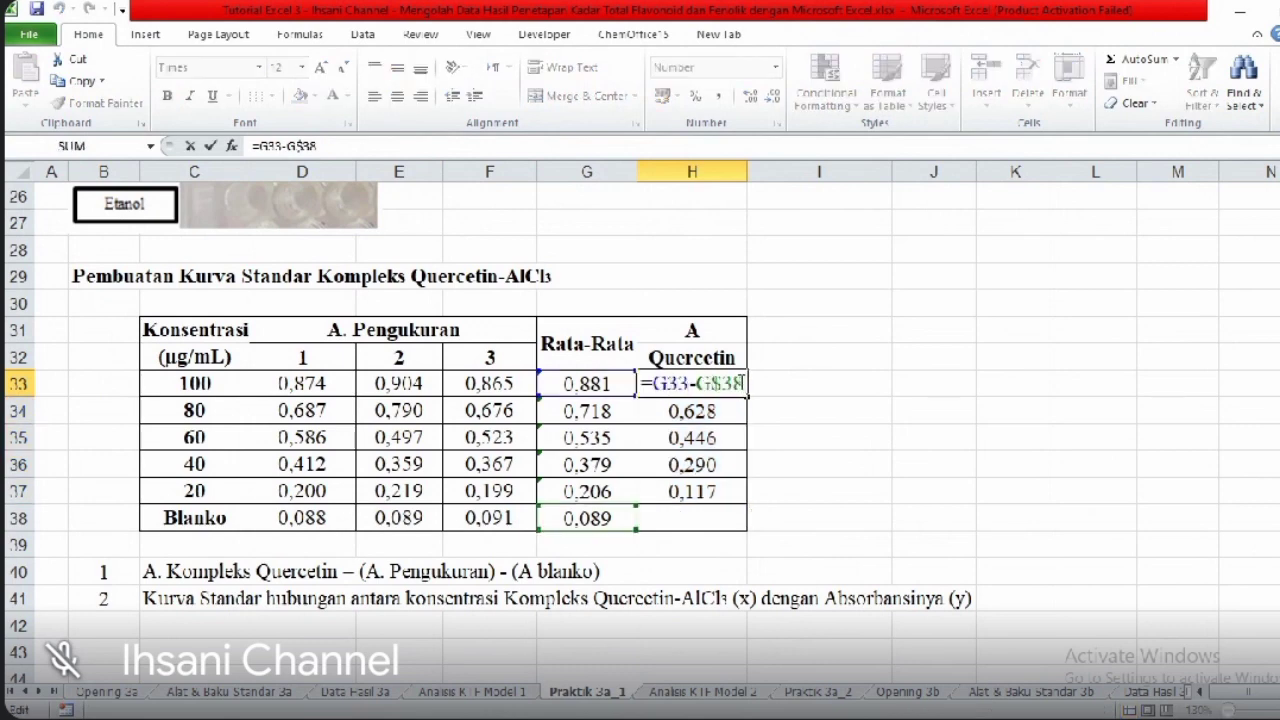
key("Return")
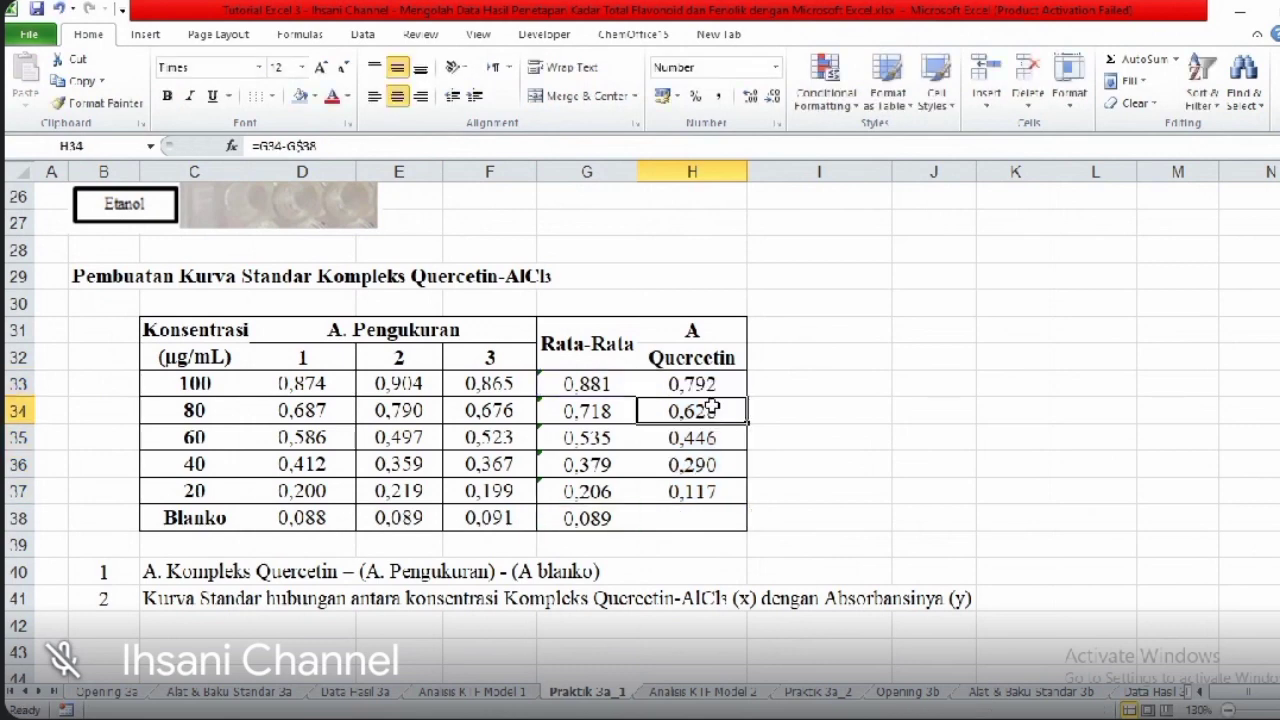
double_click(712, 411)
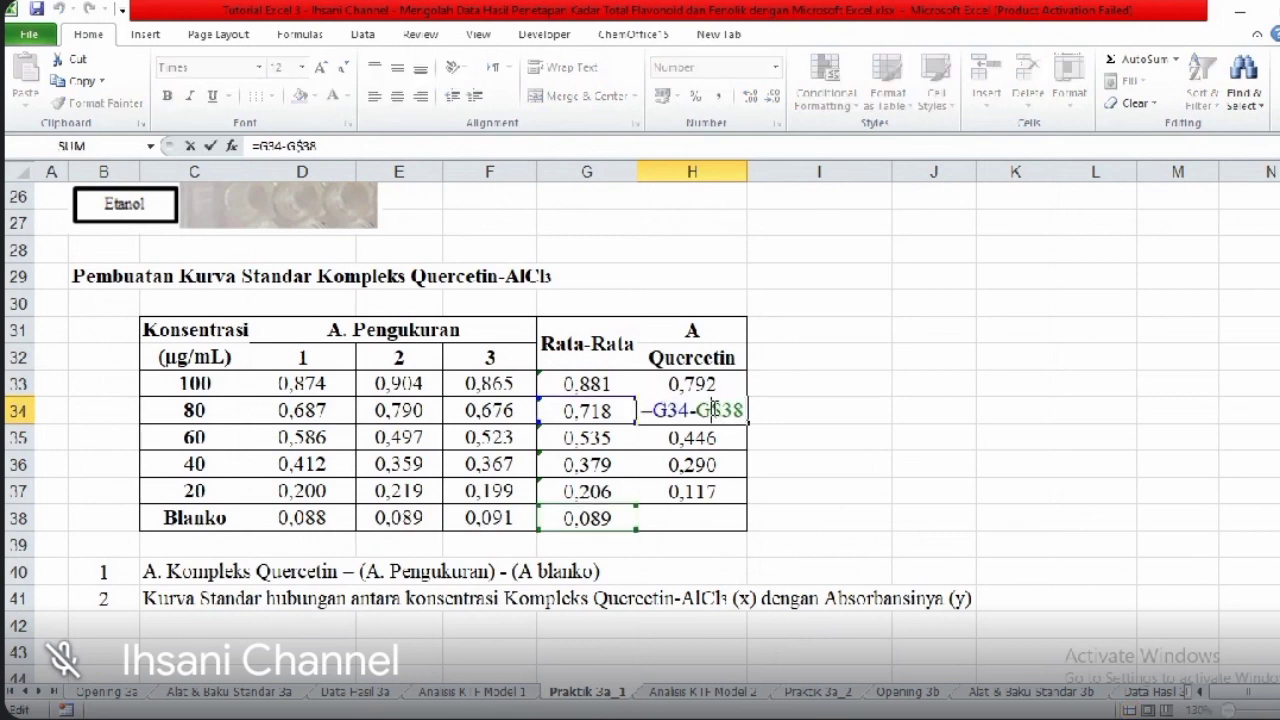
left_click_drag(722, 410, 742, 410)
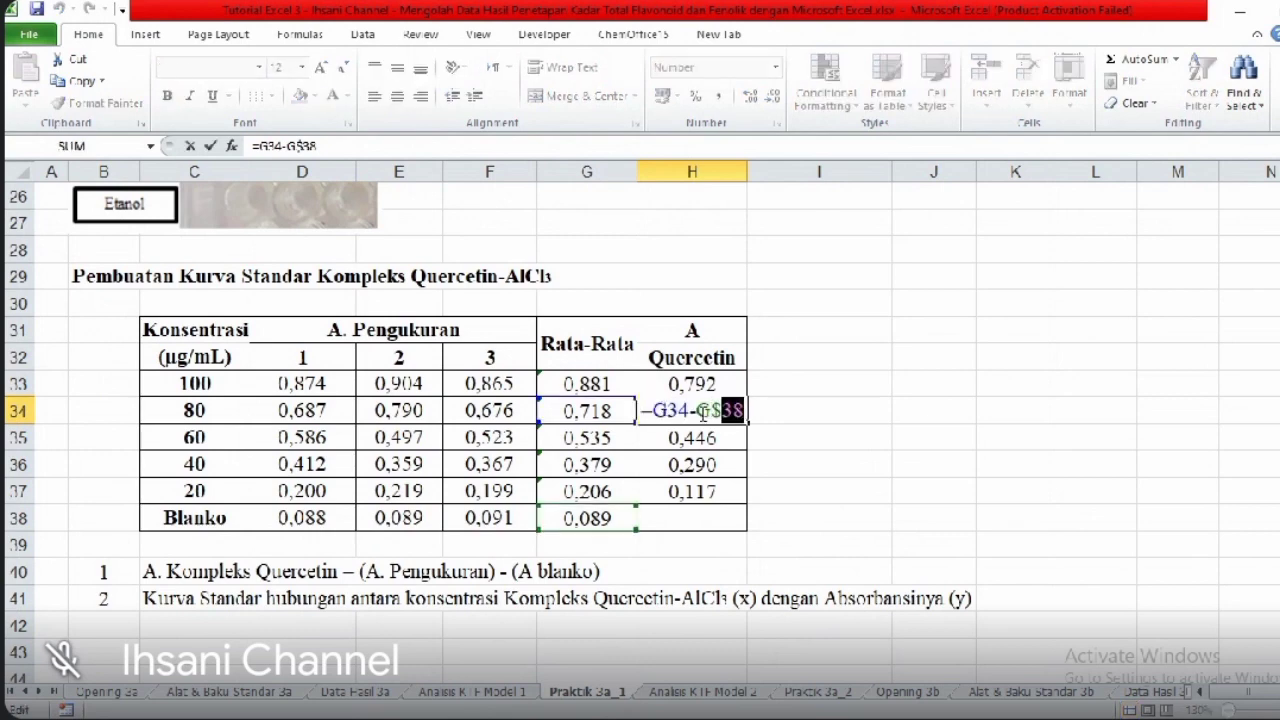
key("Return")
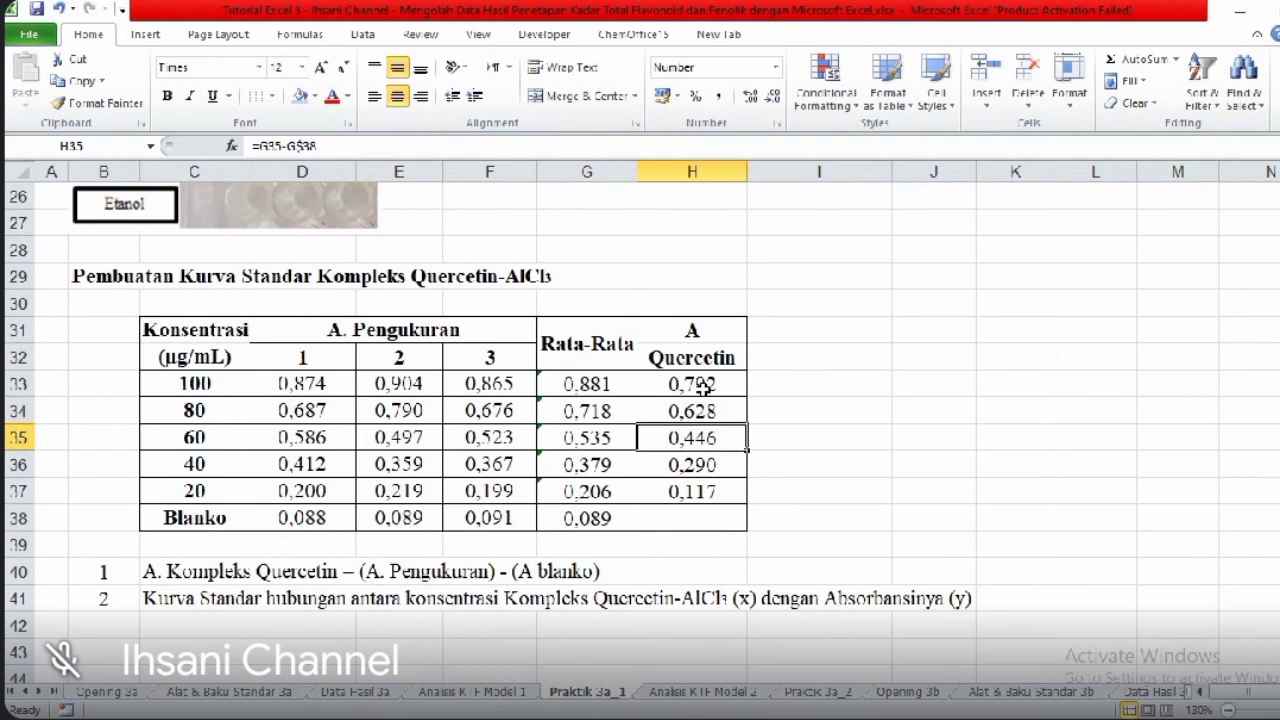
- Trace the A Quercetin values for the 100 and 80 µg/mL rows back to their Rata-Rata cells and the Blanko average in G38
left_click(704, 388)
left_click(576, 388)
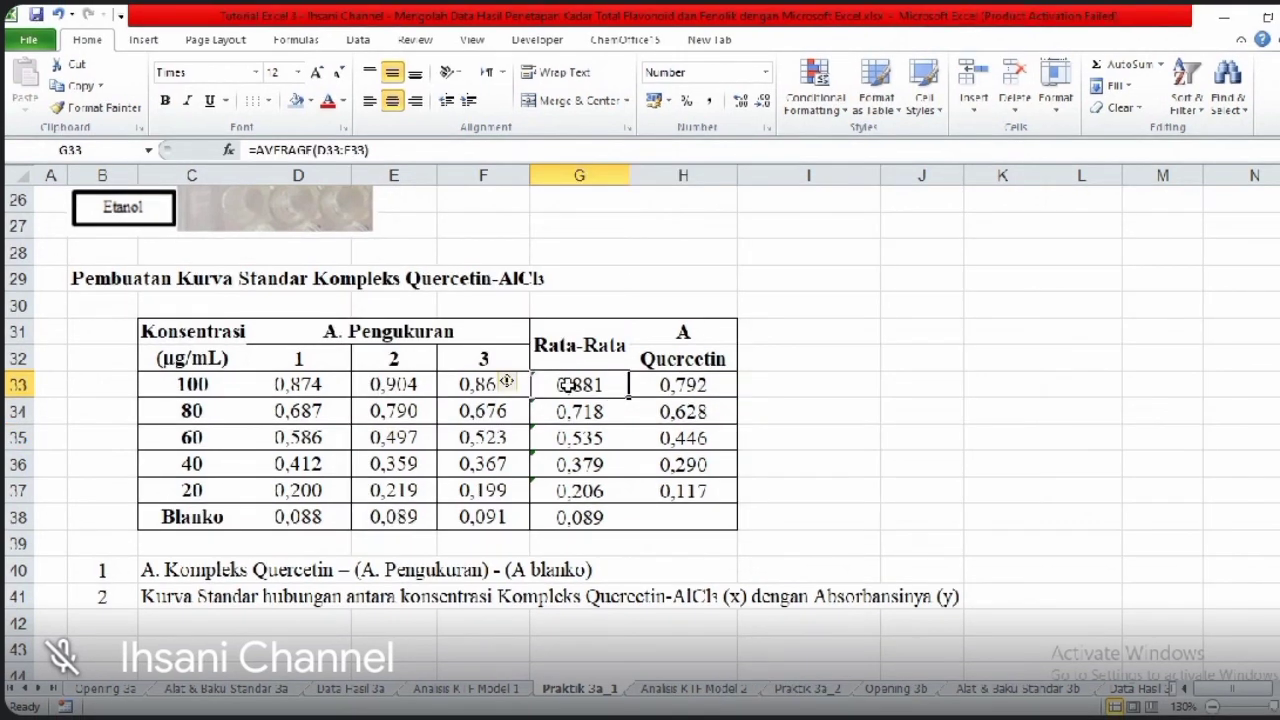
left_click(190, 388)
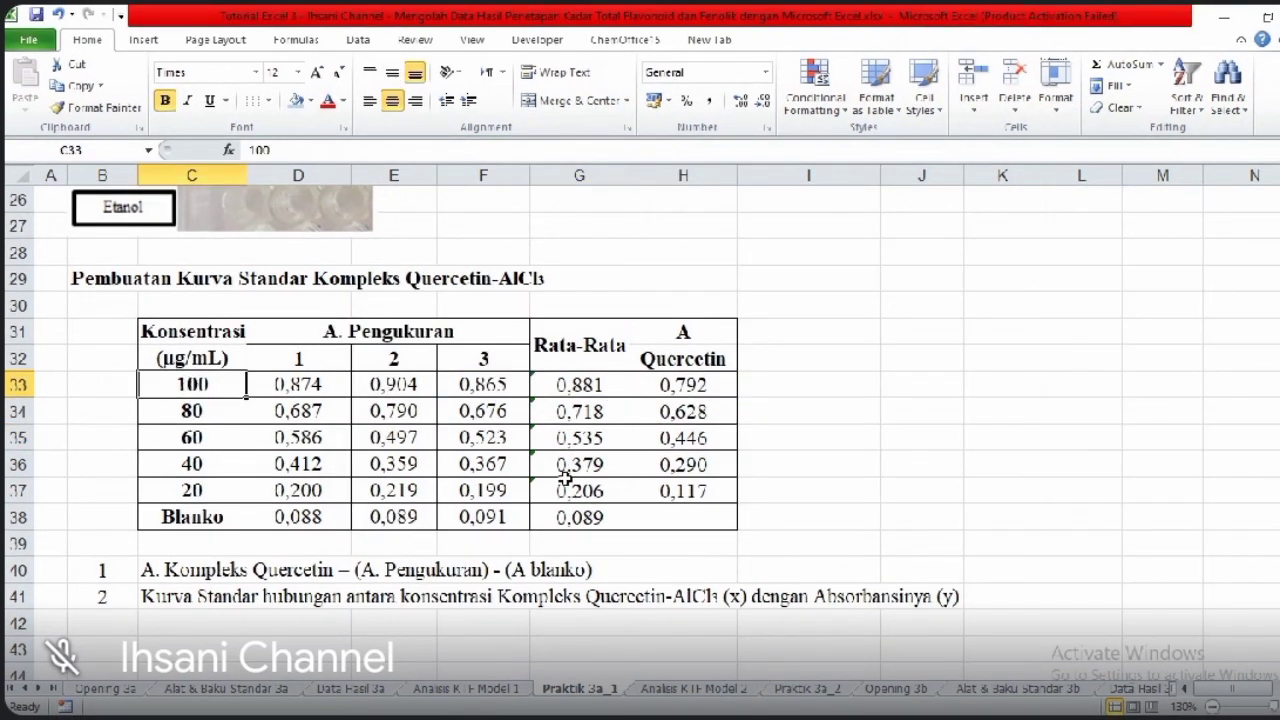
left_click(574, 520)
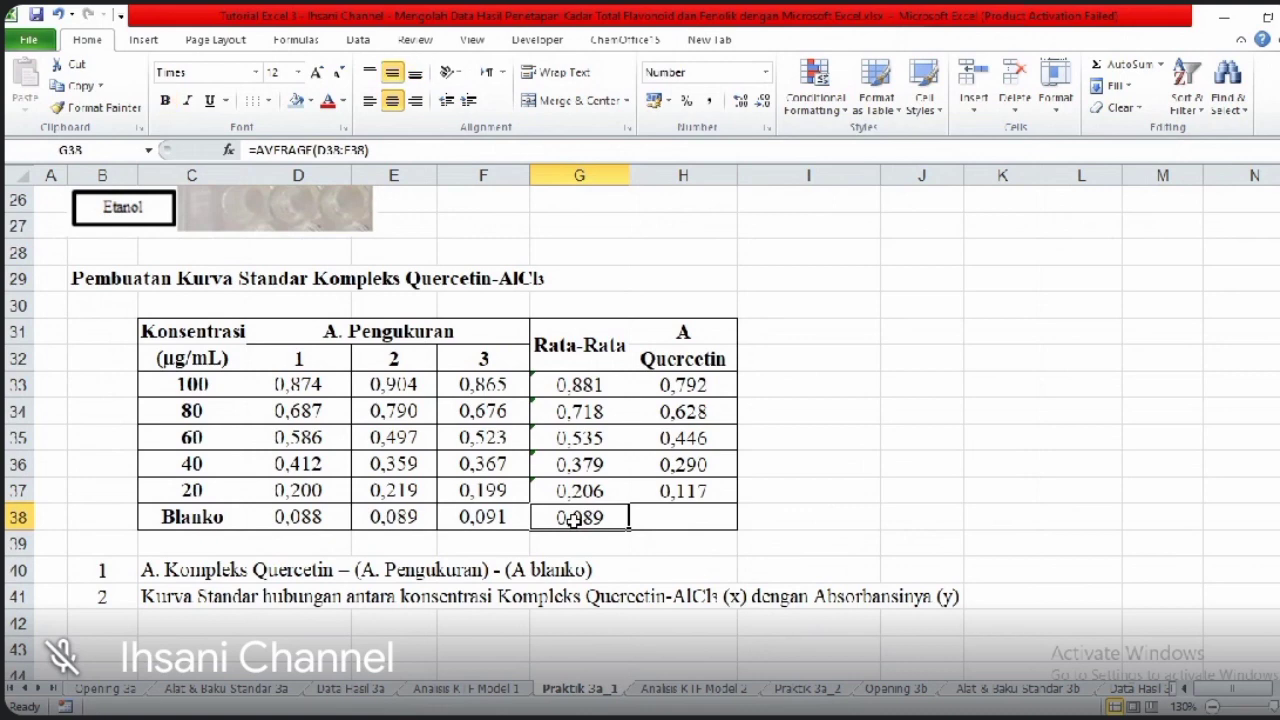
left_click(695, 411)
left_click(583, 412)
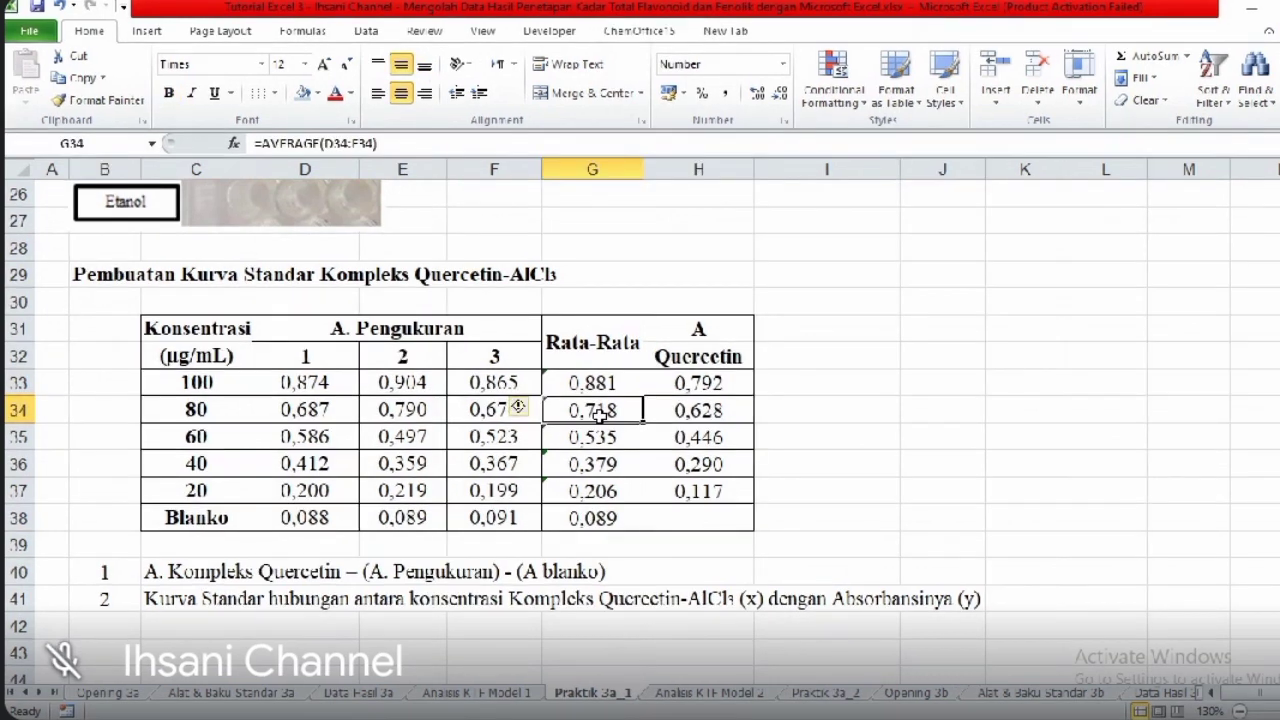
left_click(213, 412)
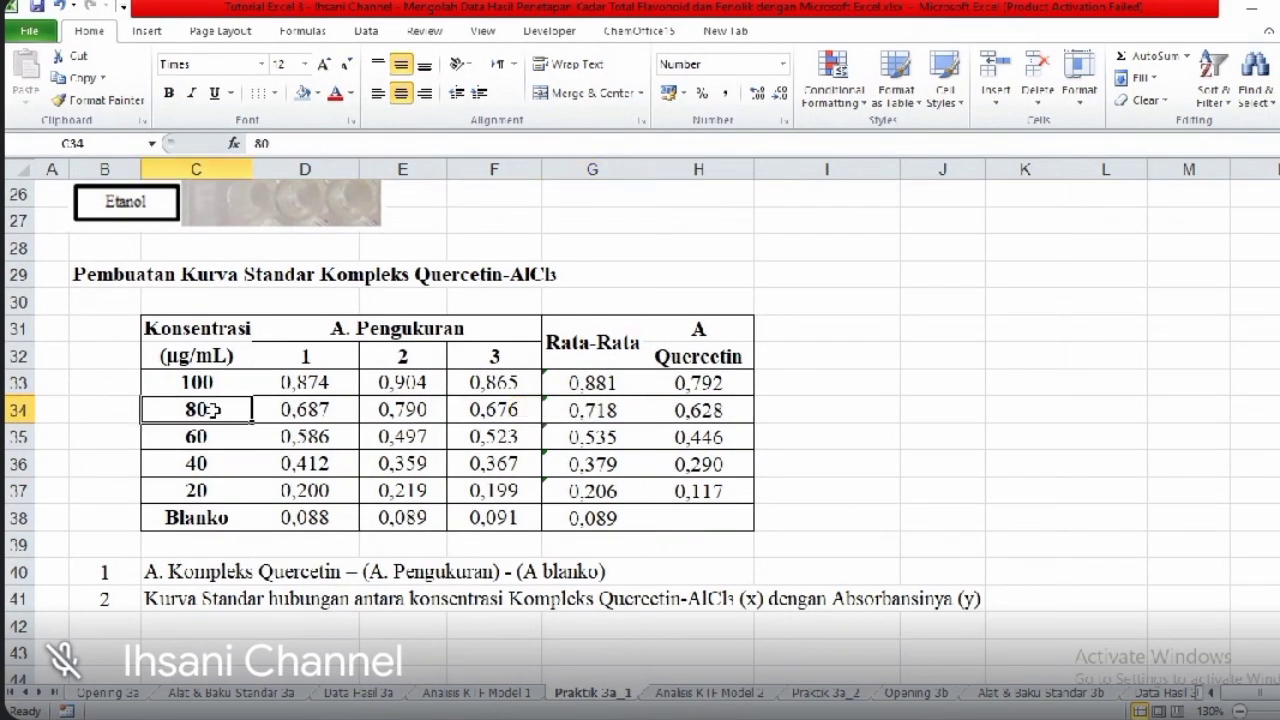
left_click(574, 520)
left_click(706, 488)
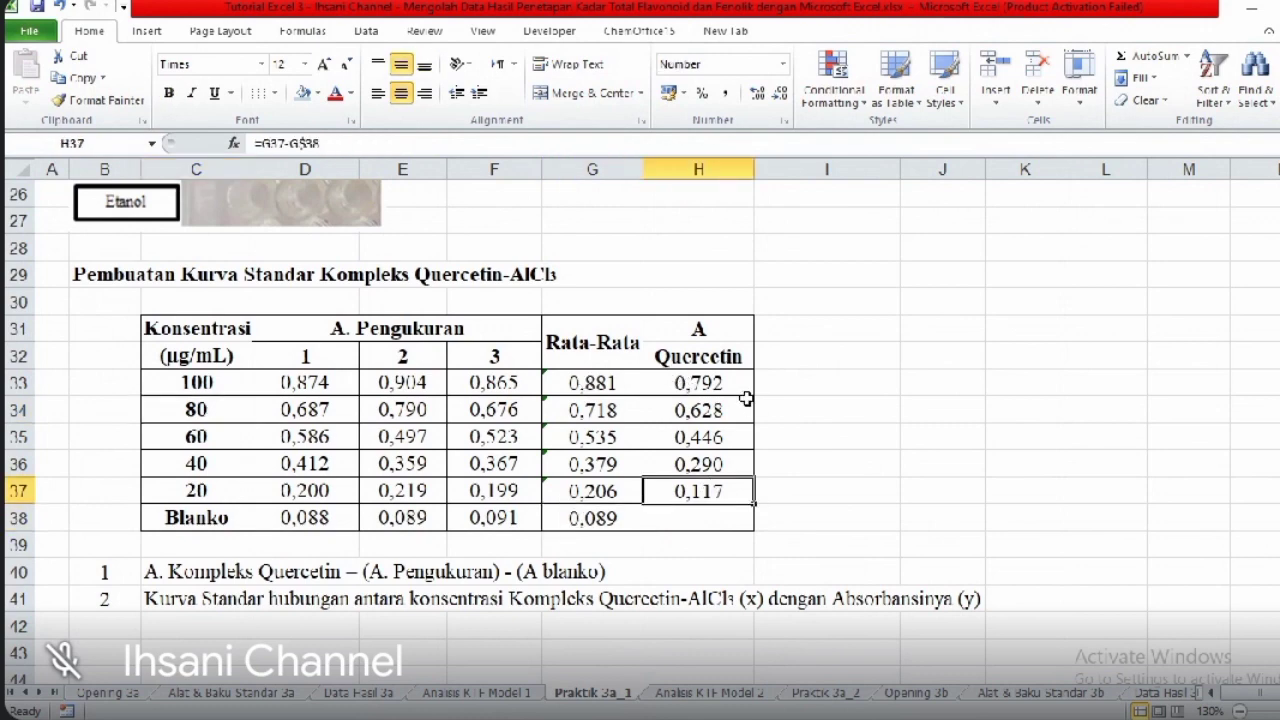
- Insert a markers-only scatter chart from C33:C37 and H33:H37, placed below row 41 and sized to span C42:H56
left_click_drag(730, 380, 717, 492)
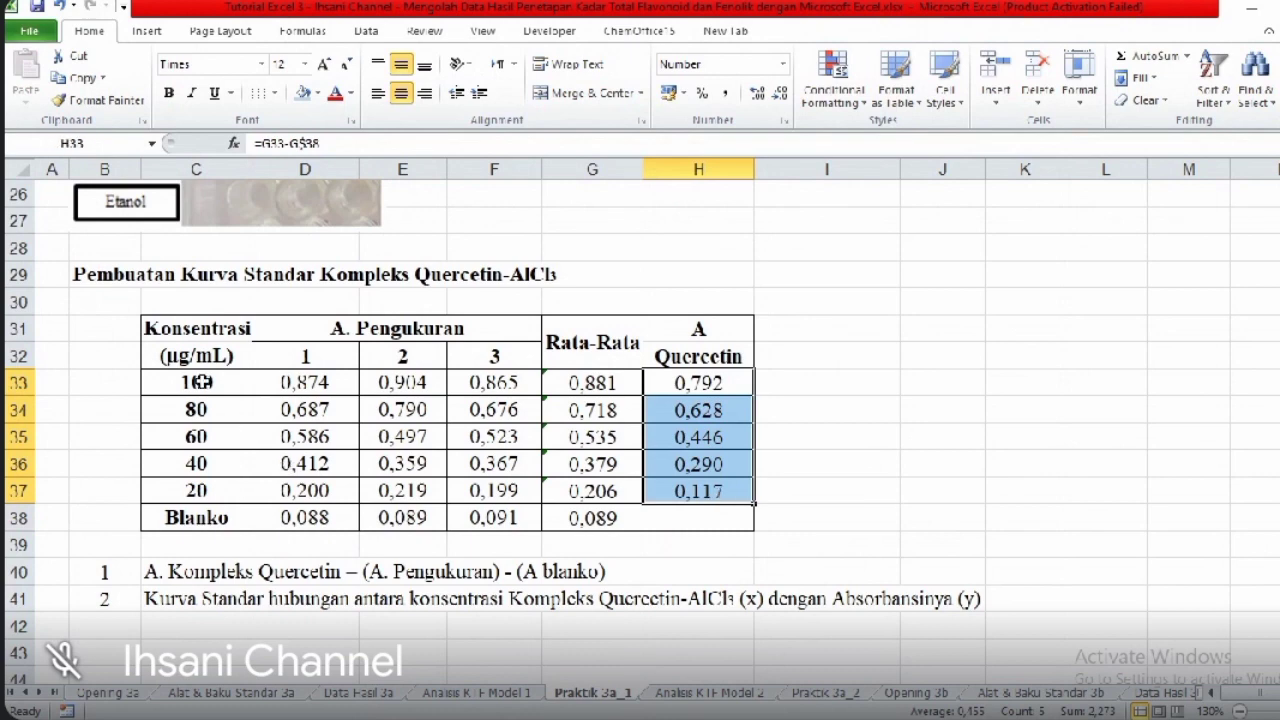
left_click_drag(197, 383, 188, 482)
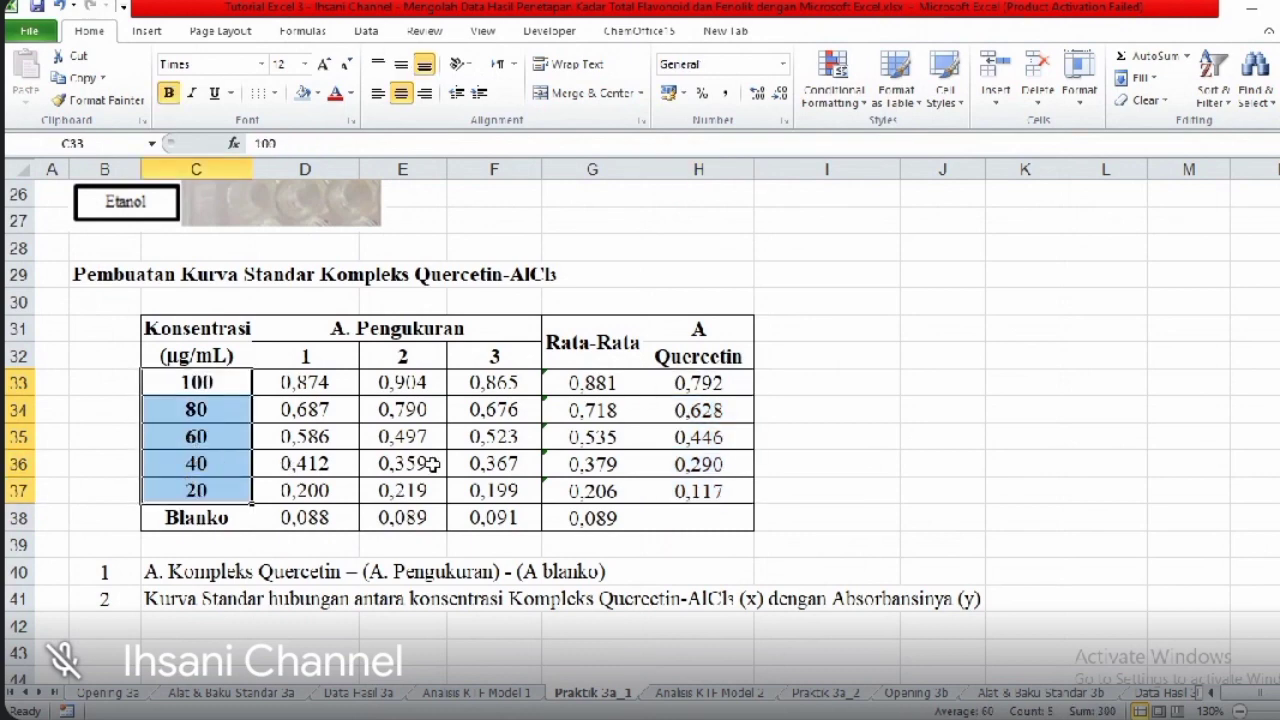
left_click_drag(676, 382, 678, 484, "ctrl")
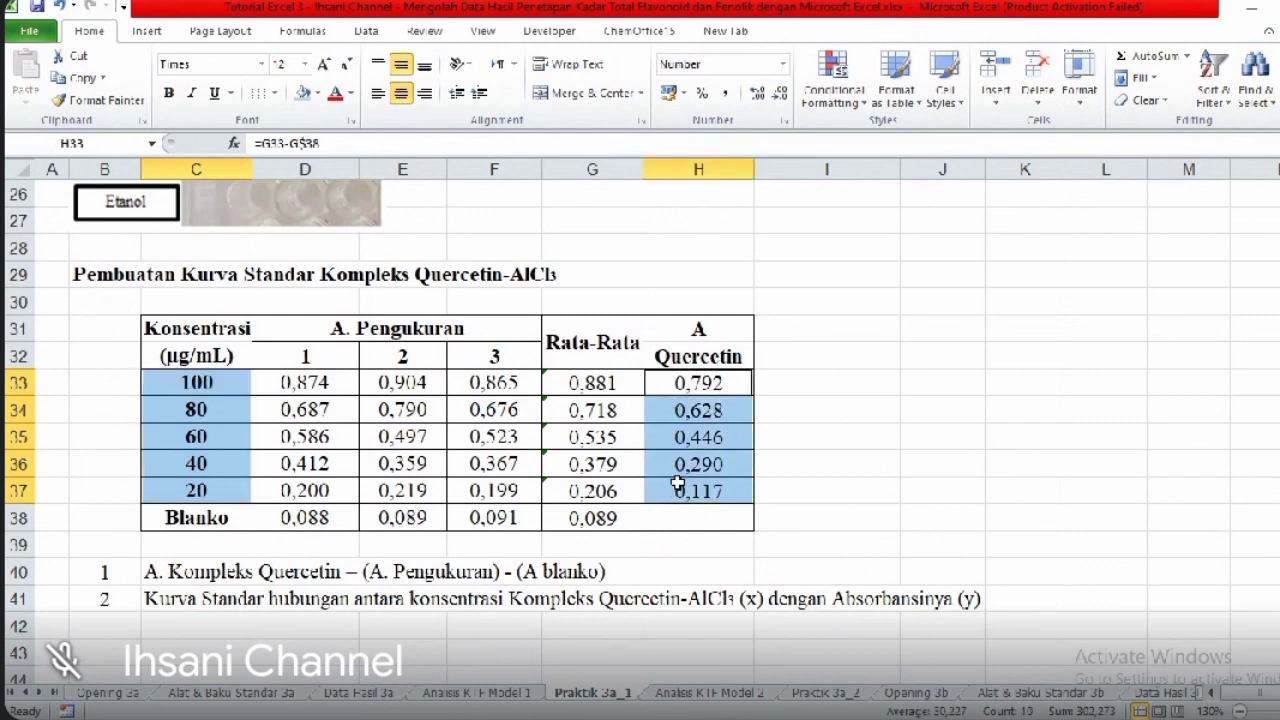
left_click(147, 33)
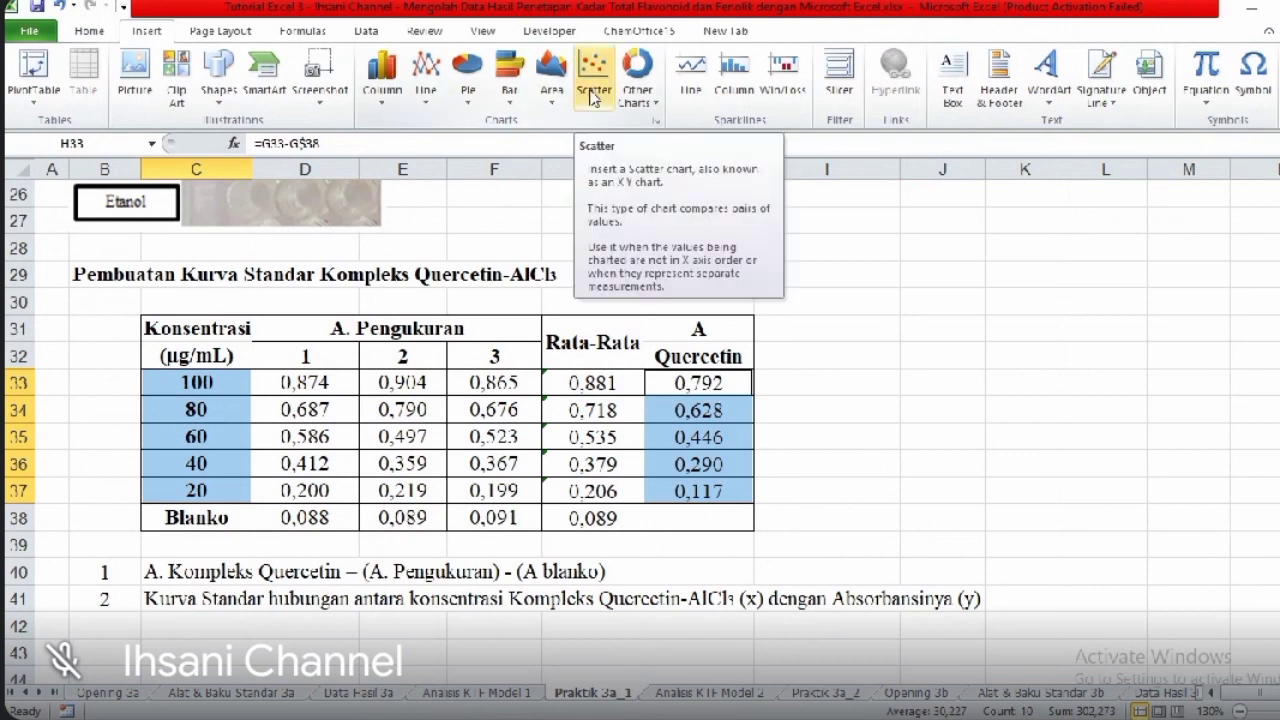
left_click(594, 97)
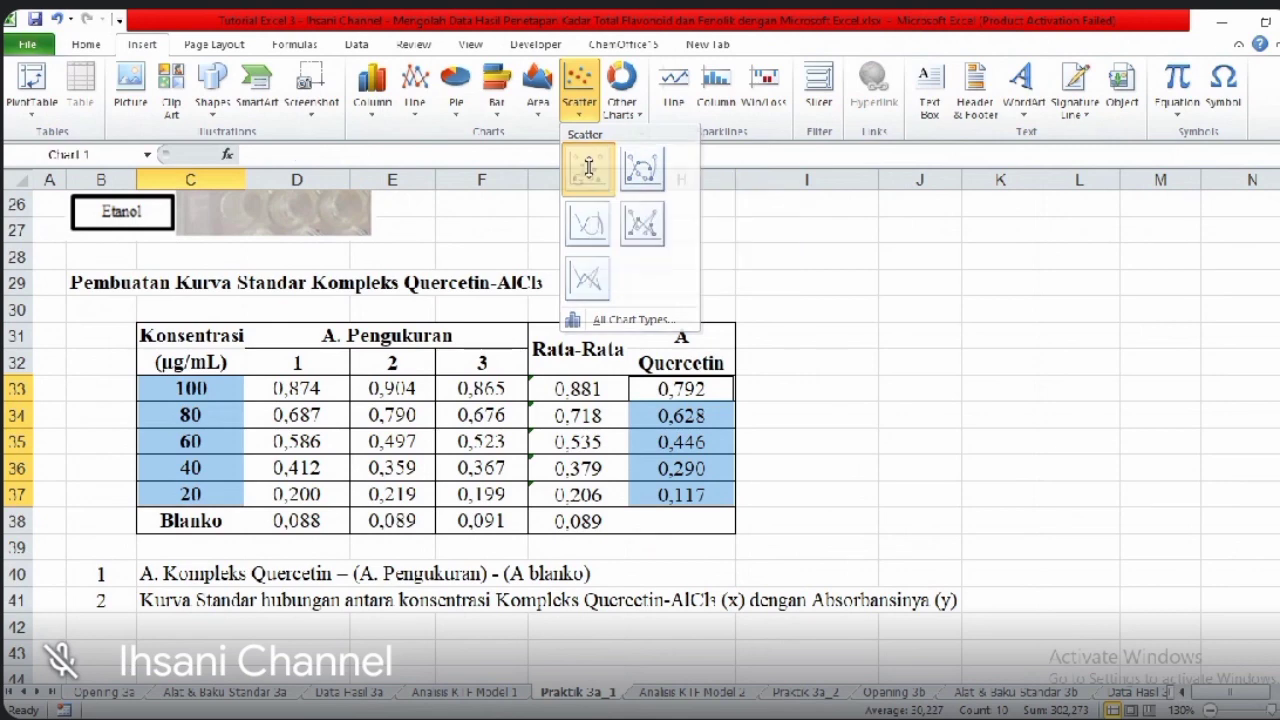
left_click(591, 174)
scroll(737, 329, "down", 5)
scroll(640, 440, "down", 1)
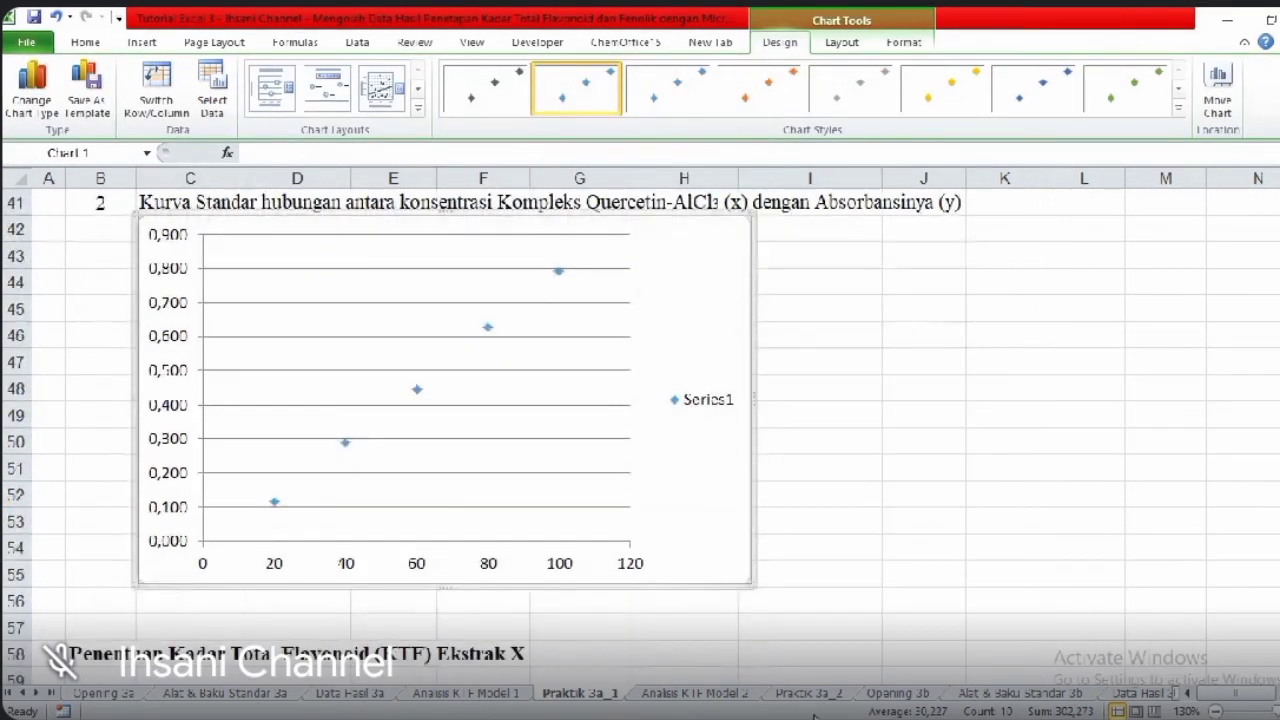
left_click_drag(749, 583, 739, 613)
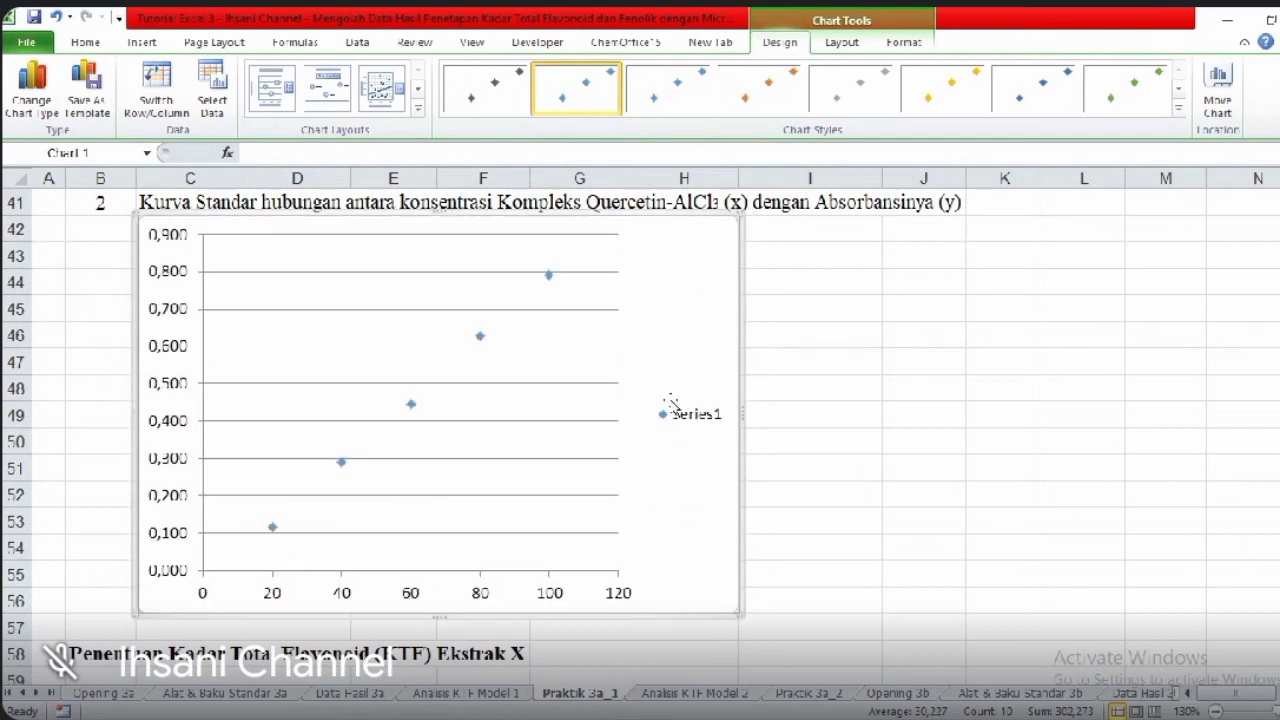
- Delete the Series1 legend and the horizontal gridlines from the scatter chart
left_click(686, 420)
key("Delete")
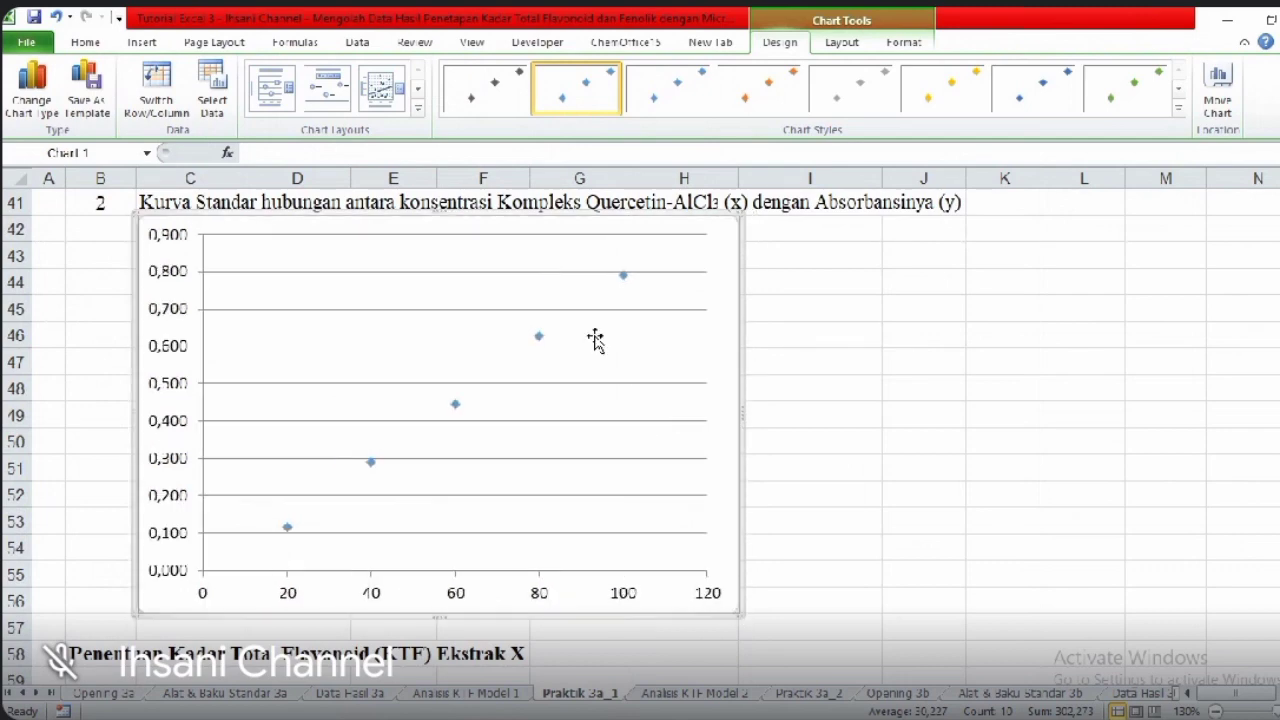
left_click(589, 386)
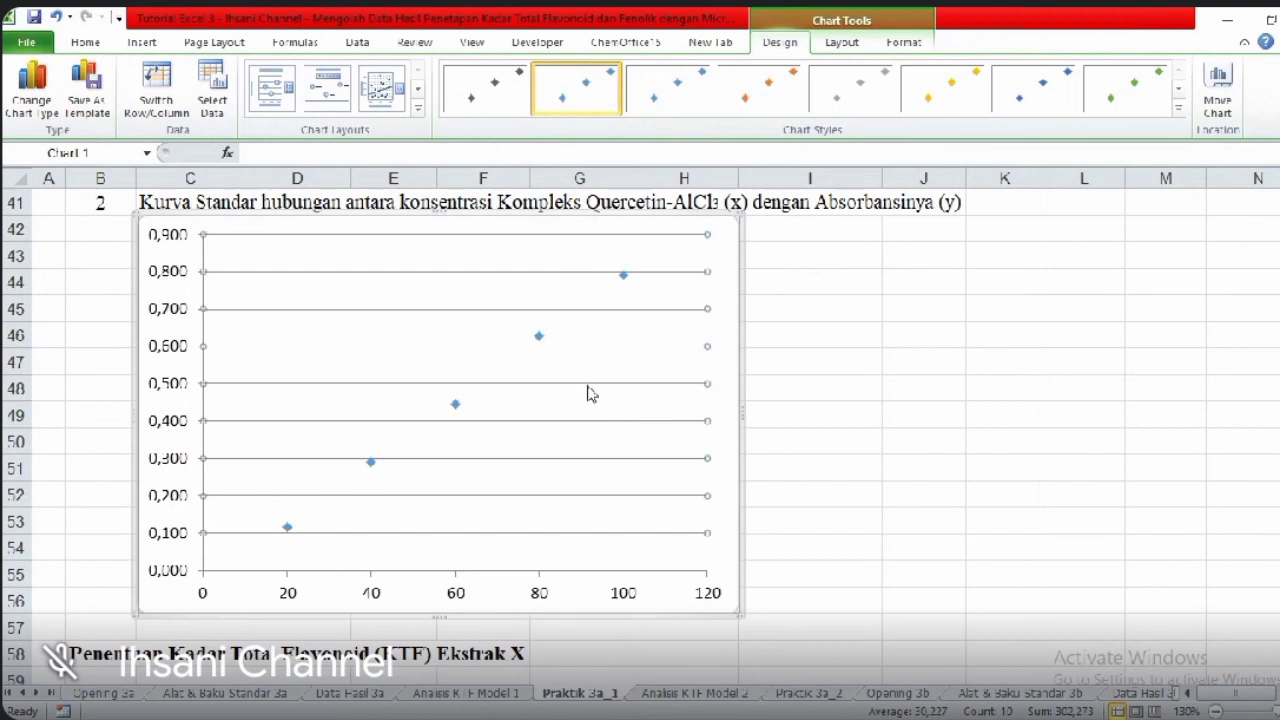
key("Delete")
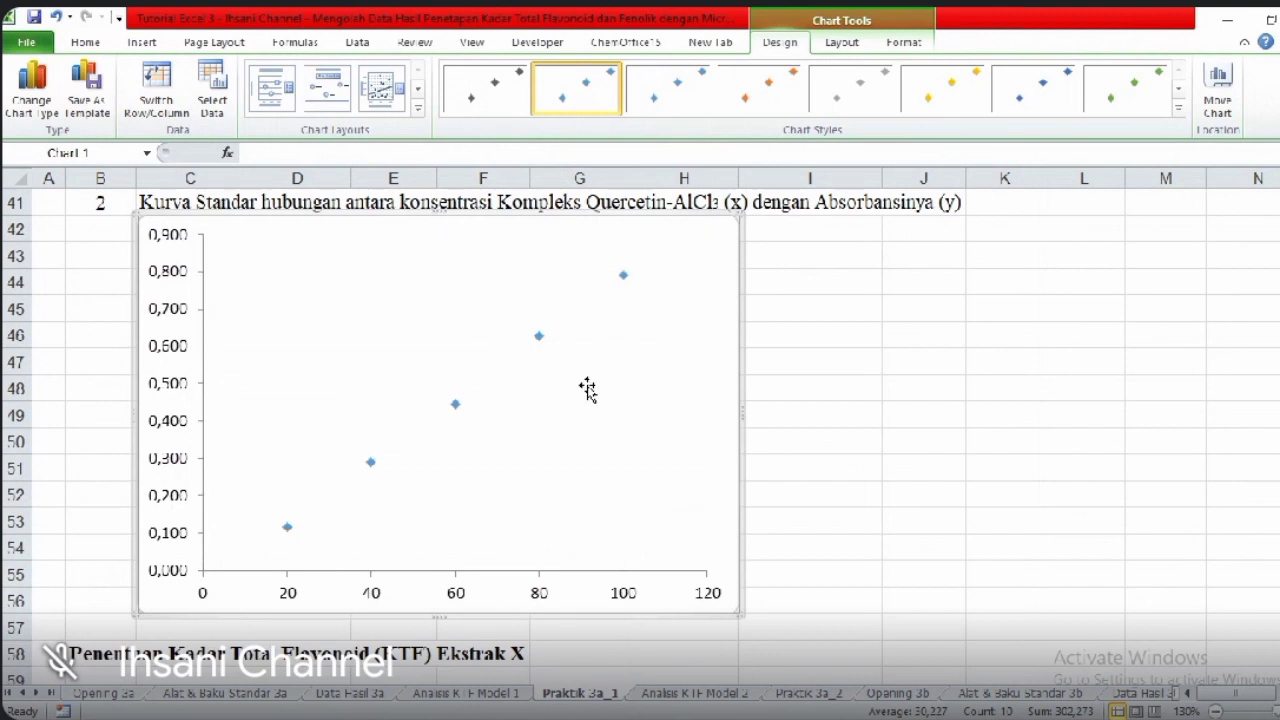
- Add a linear trendline displaying its equation and R-squared value, and move the equation label below the line
right_click(541, 340)
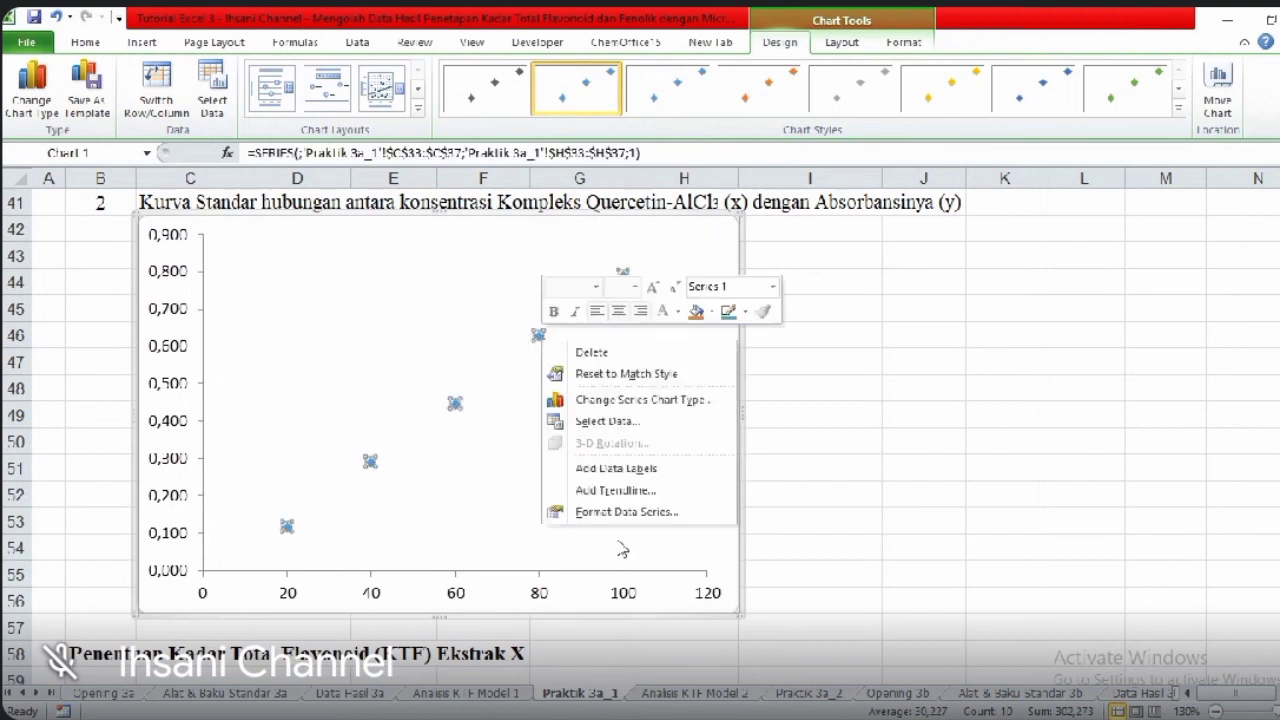
left_click(622, 491)
left_click(626, 575)
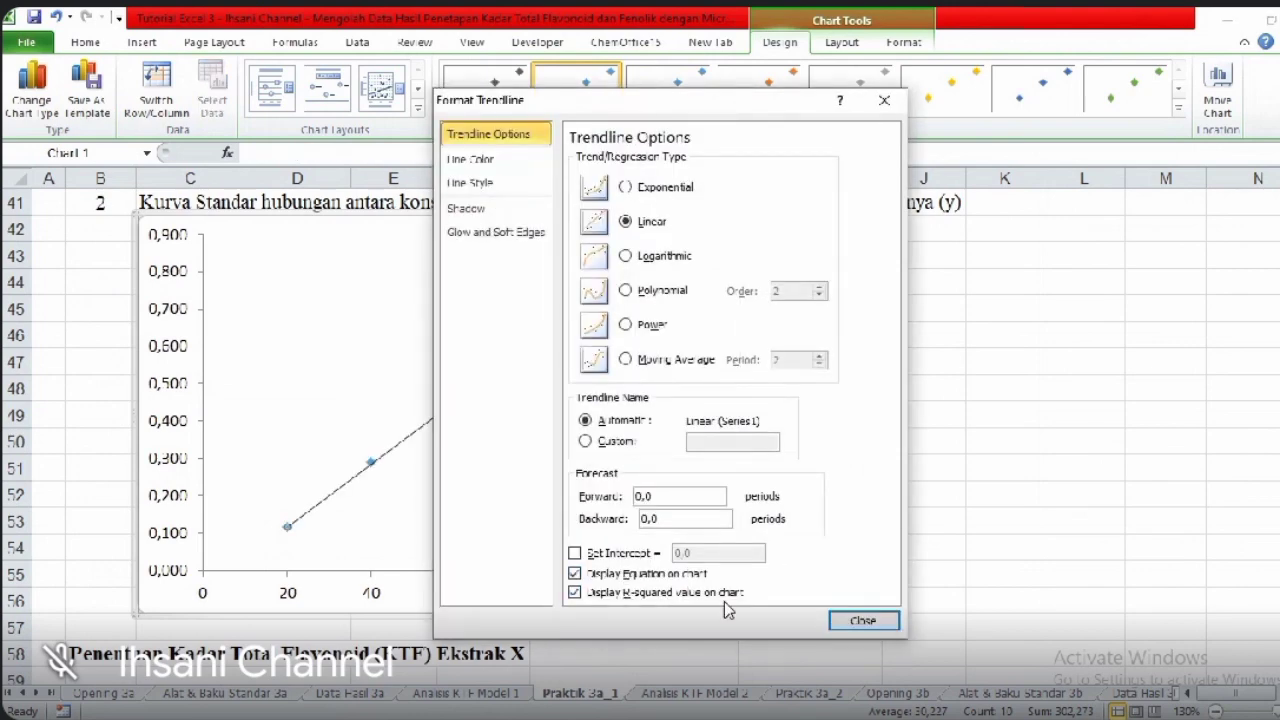
left_click(840, 621)
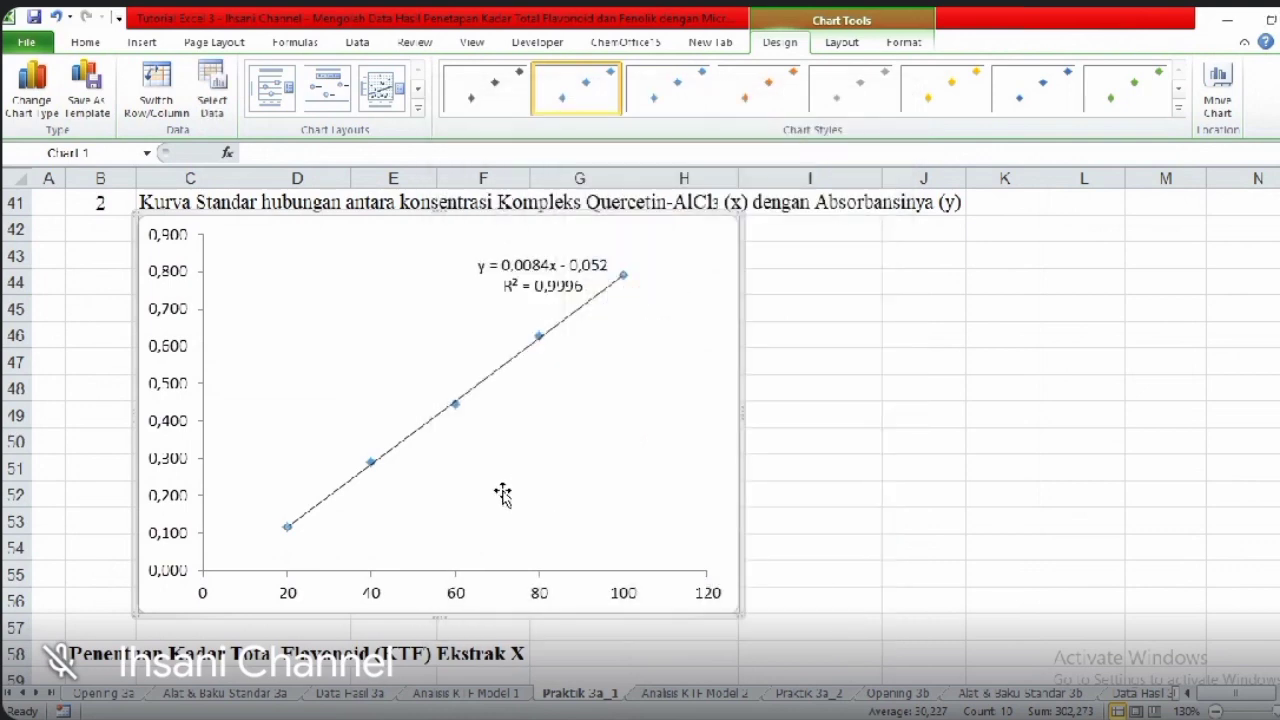
left_click_drag(548, 280, 586, 428)
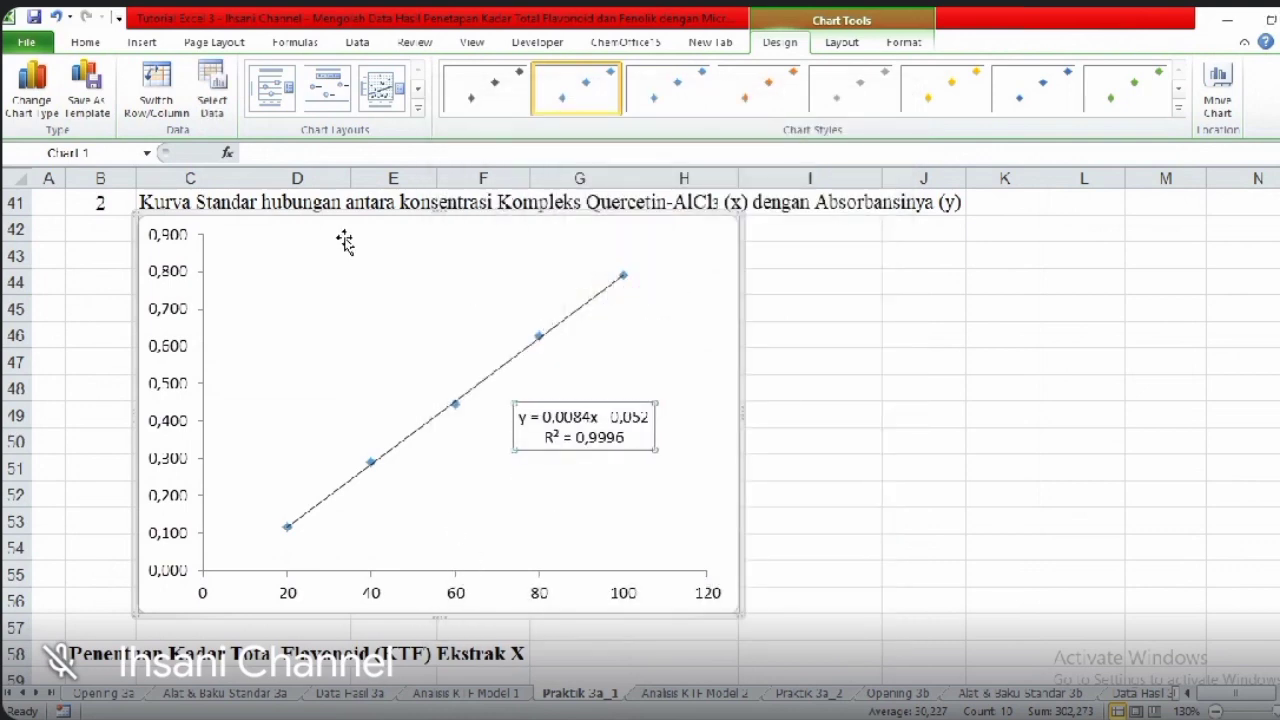
- Add a title below the chart's horizontal axis and start its text with "Konsentrasi ("
left_click(858, 48)
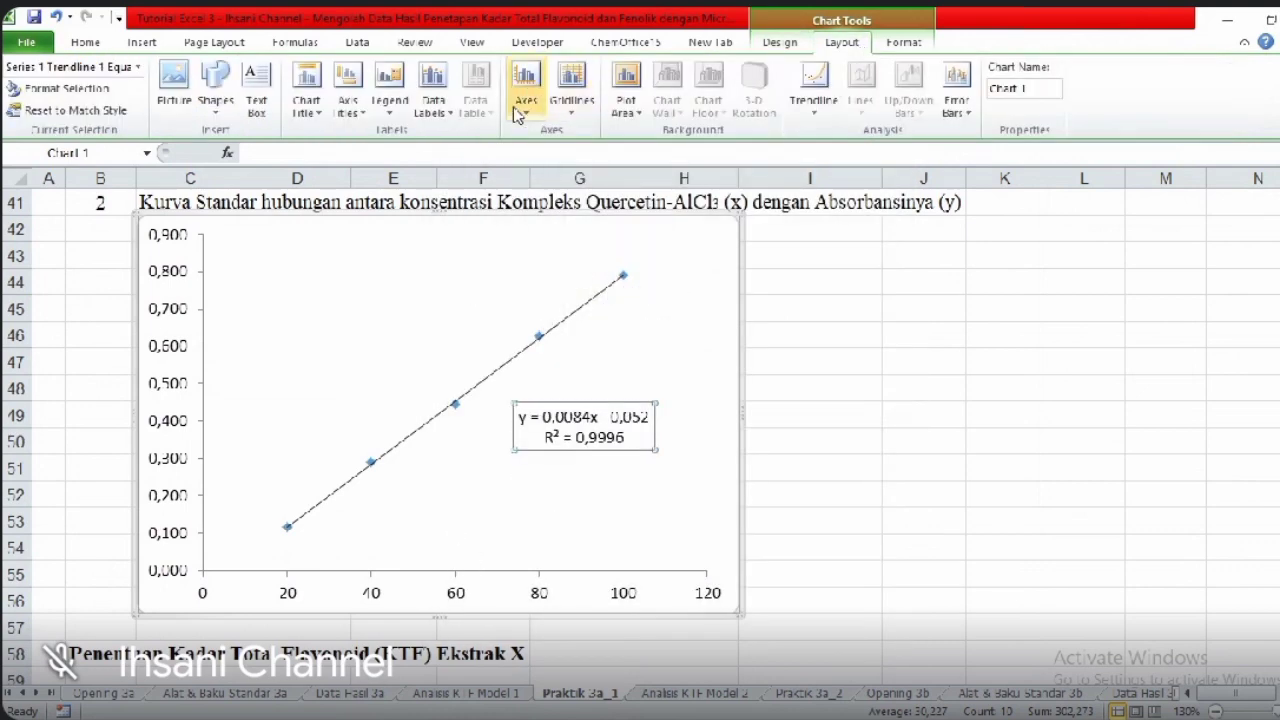
left_click(346, 118)
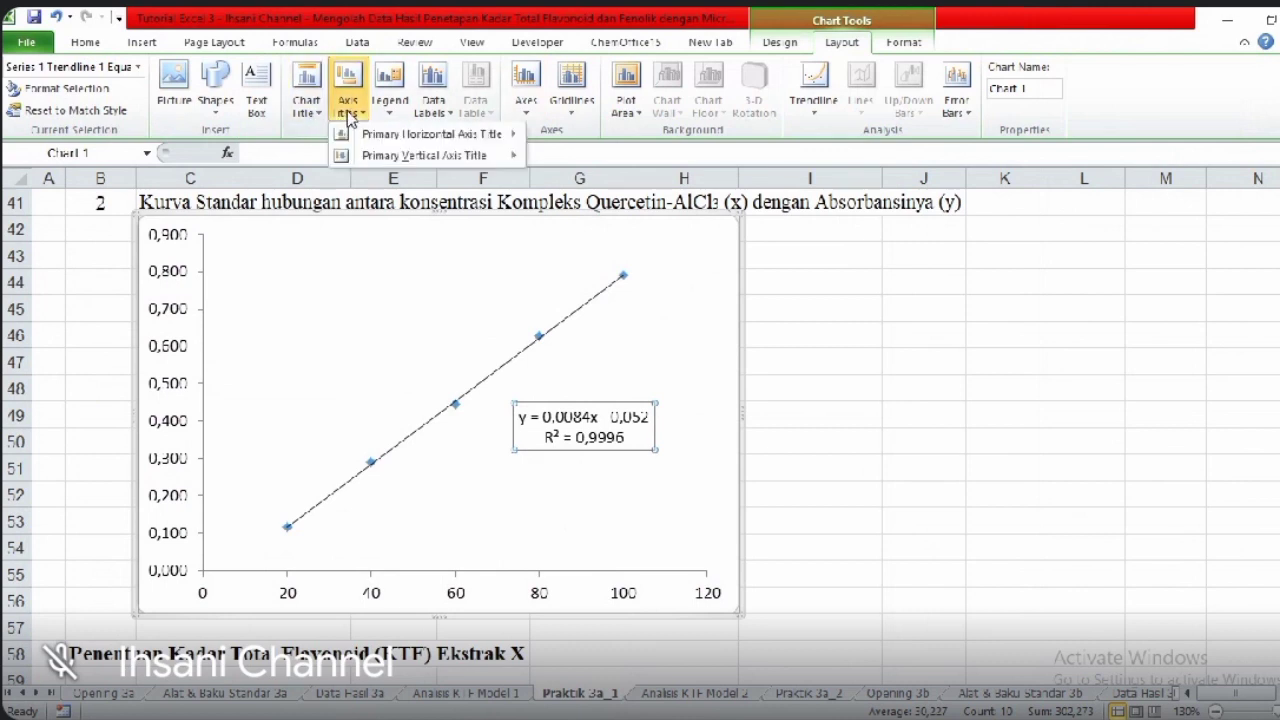
mouse_move(385, 140)
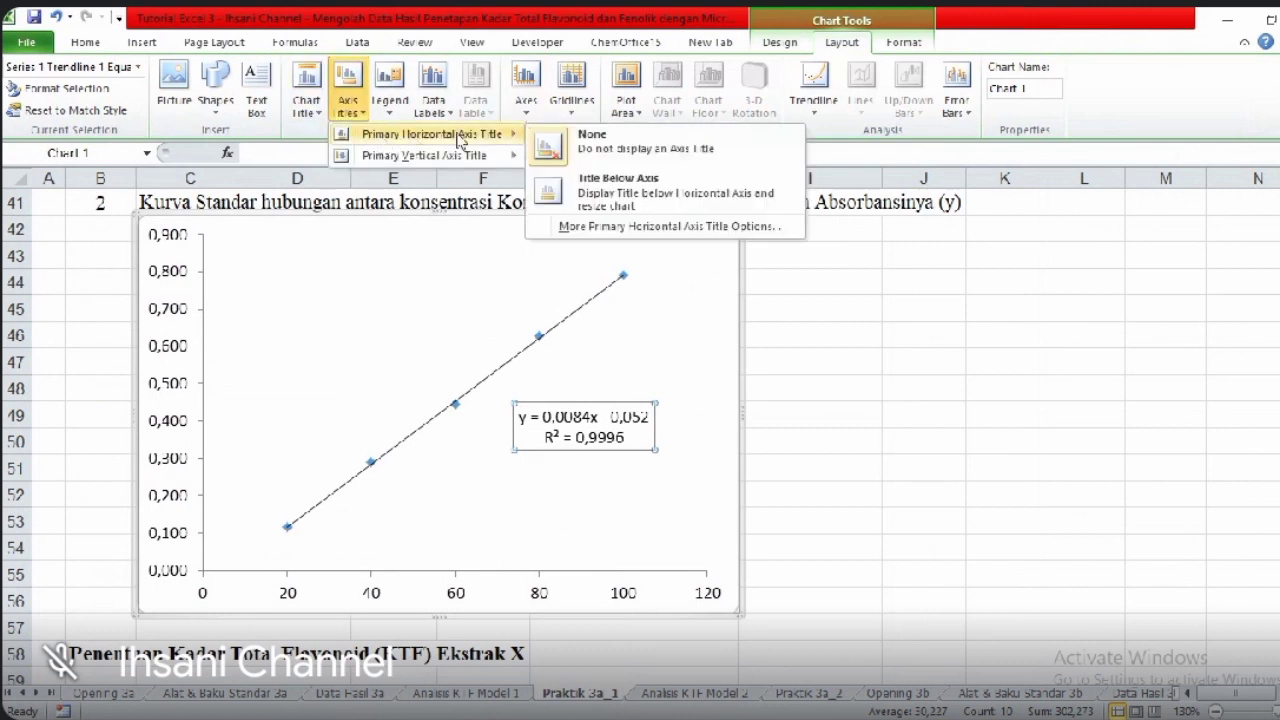
left_click(605, 203)
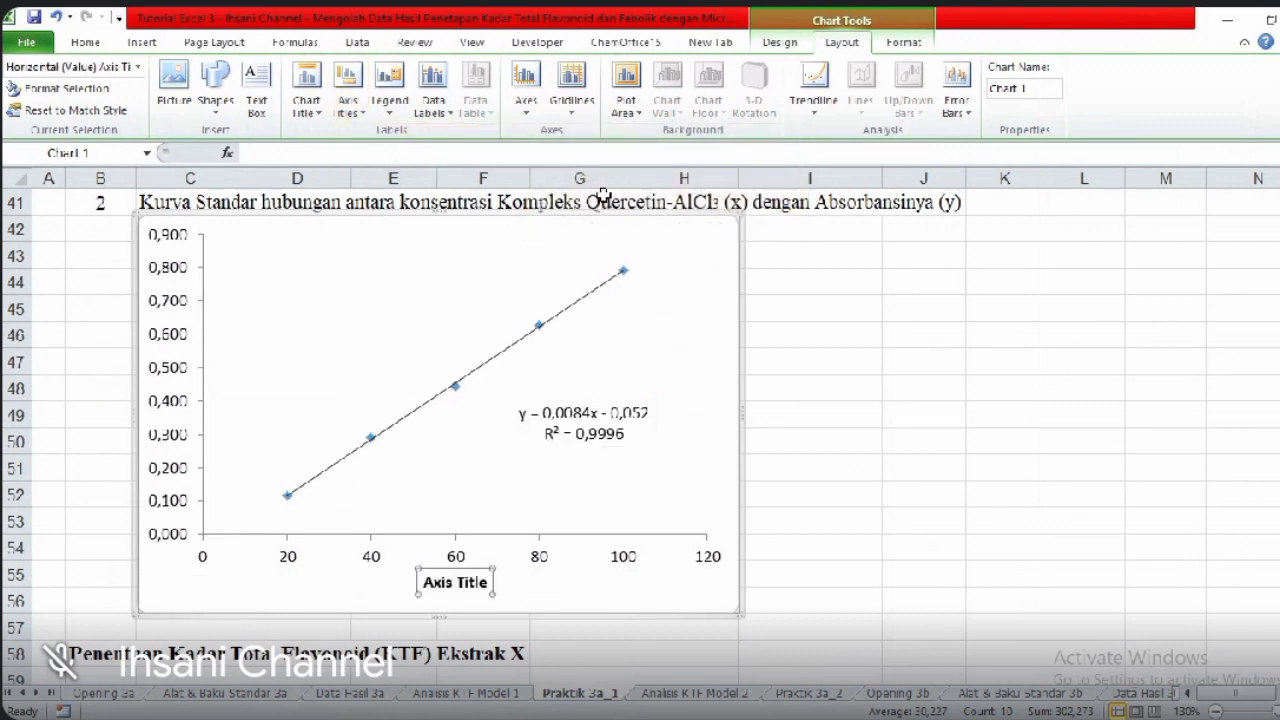
triple_click(443, 583)
type("Konsen")
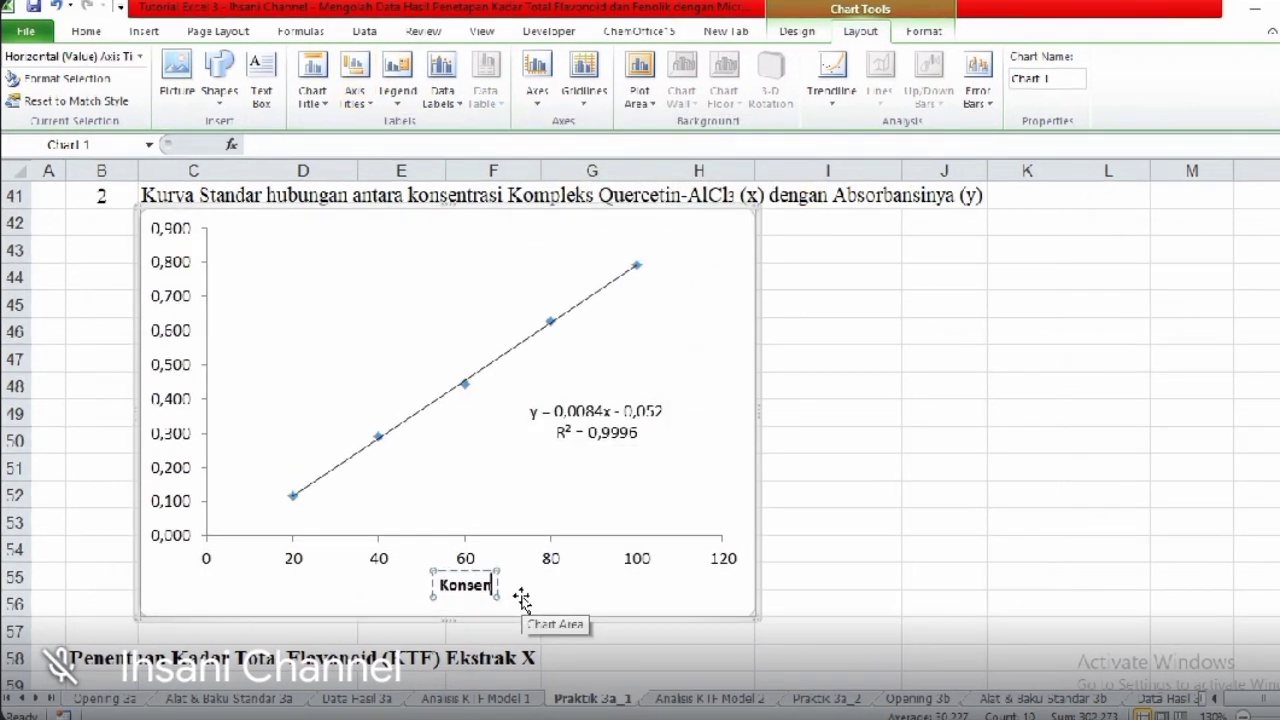
type("trasi (")
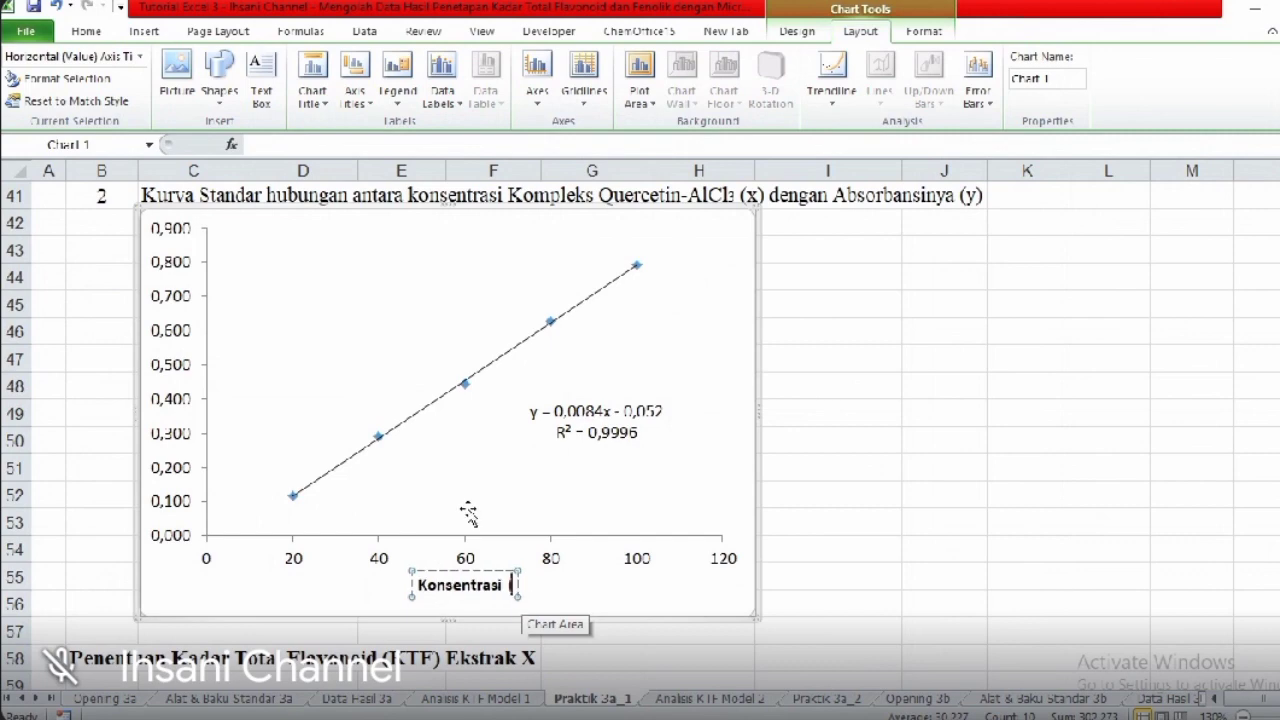
- Insert the µ symbol in the horizontal axis title and complete it to read "Konsentrasi (µg/mL)"
left_click(144, 31)
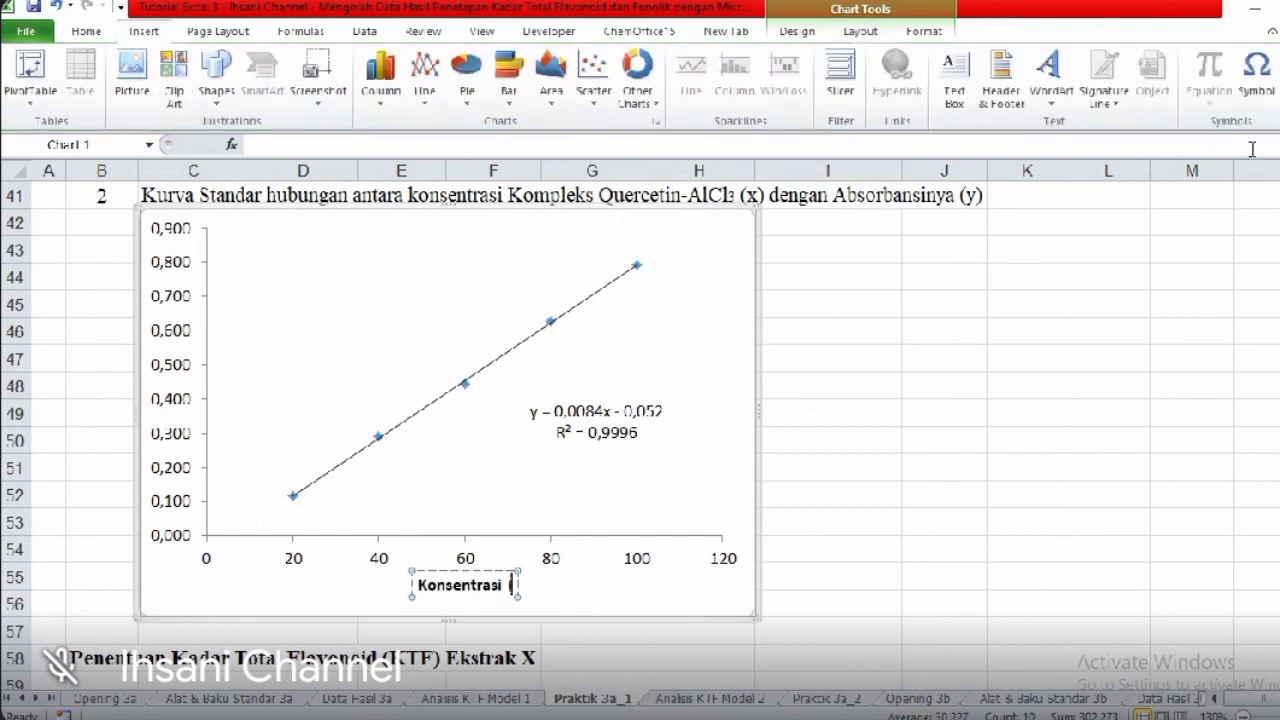
left_click(1255, 75)
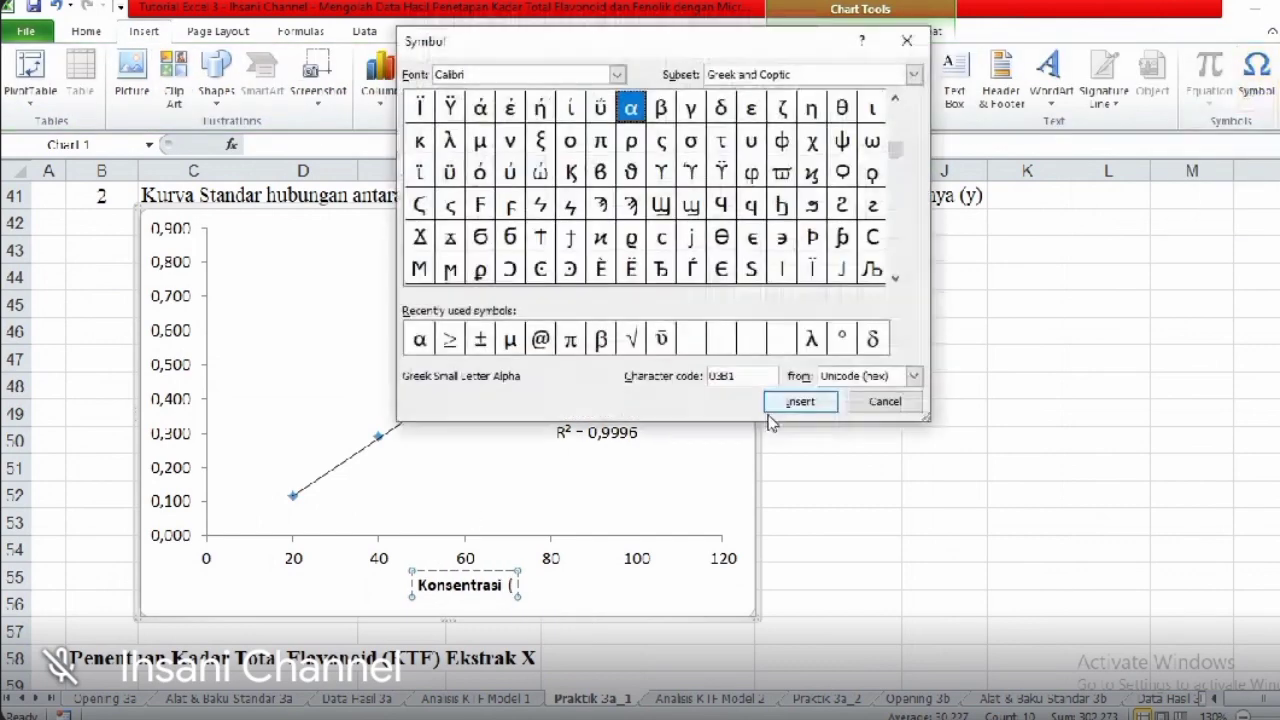
left_click(510, 340)
double_click(510, 342)
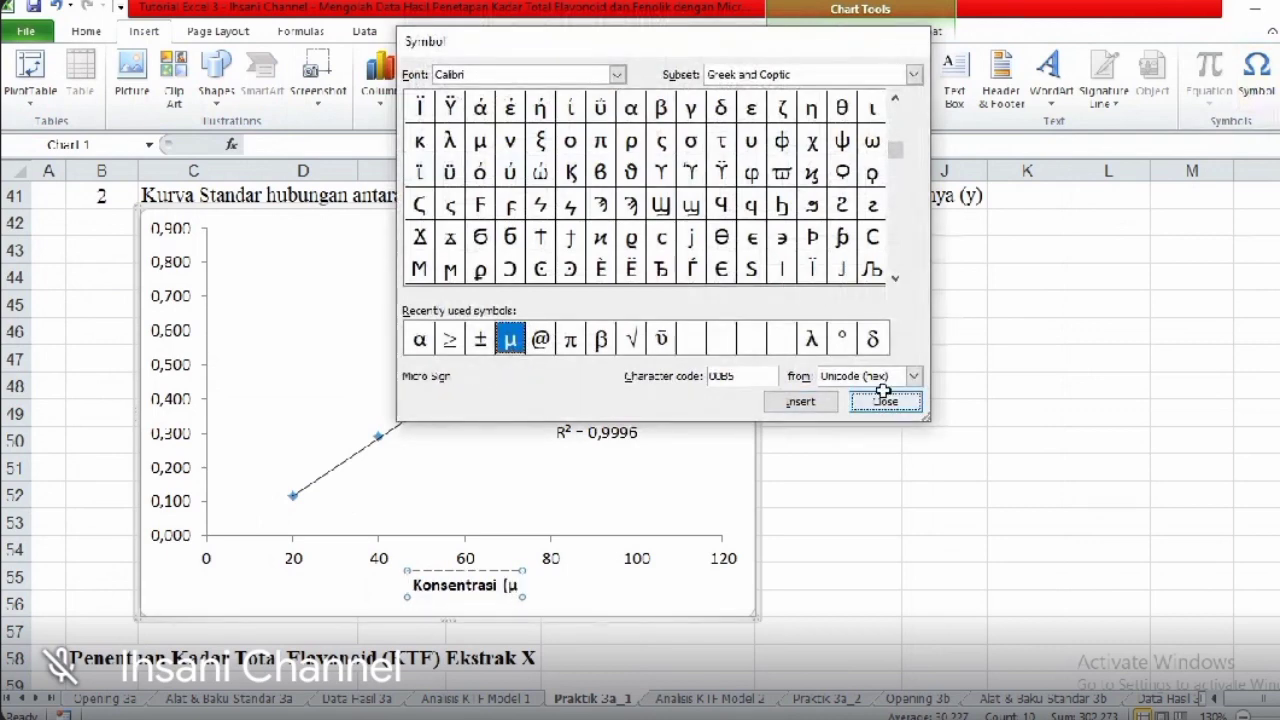
left_click(885, 401)
type("g/ml")
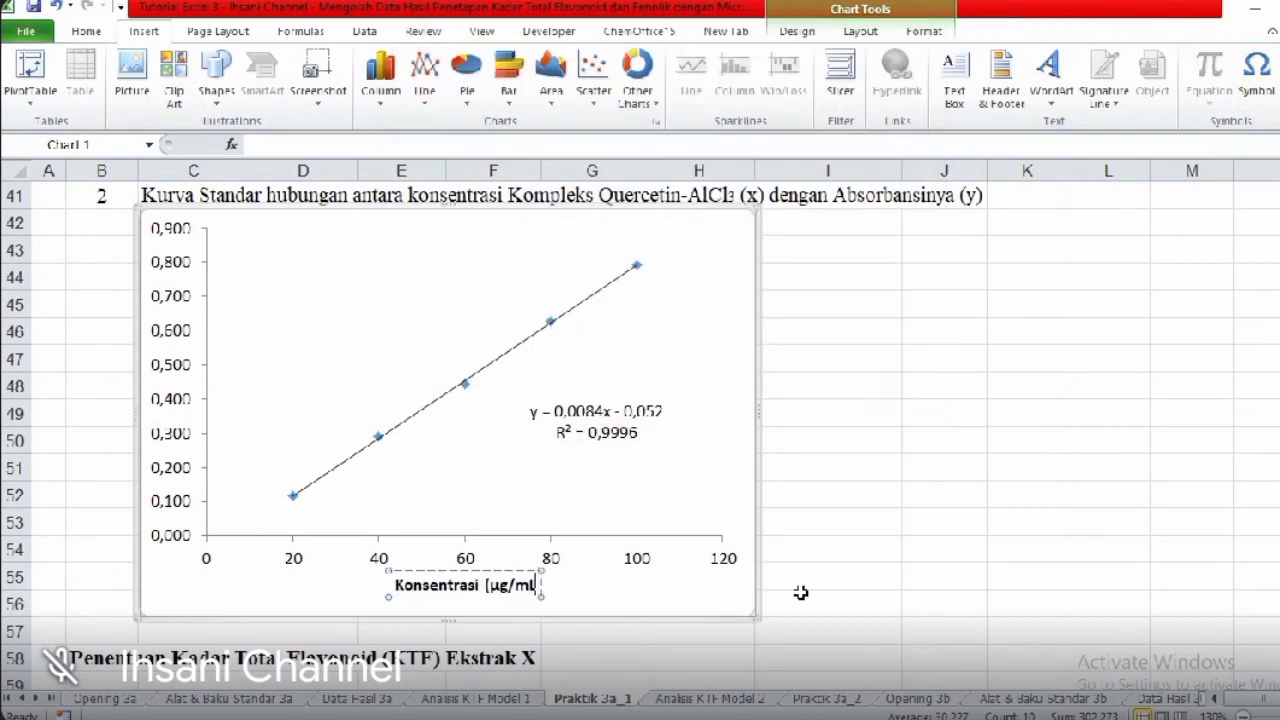
key("BackSpace")
type("L)")
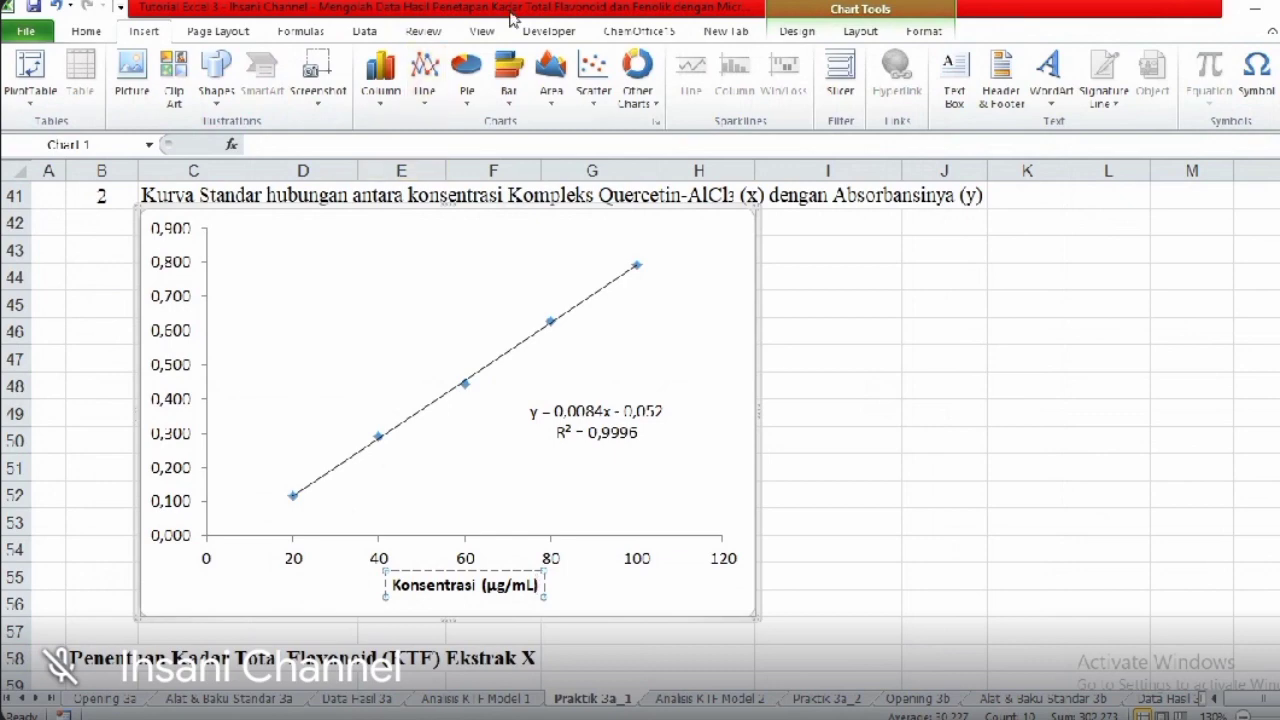
- Add a rotated title to the chart's vertical axis reading "Absorbansi"
left_click(860, 31)
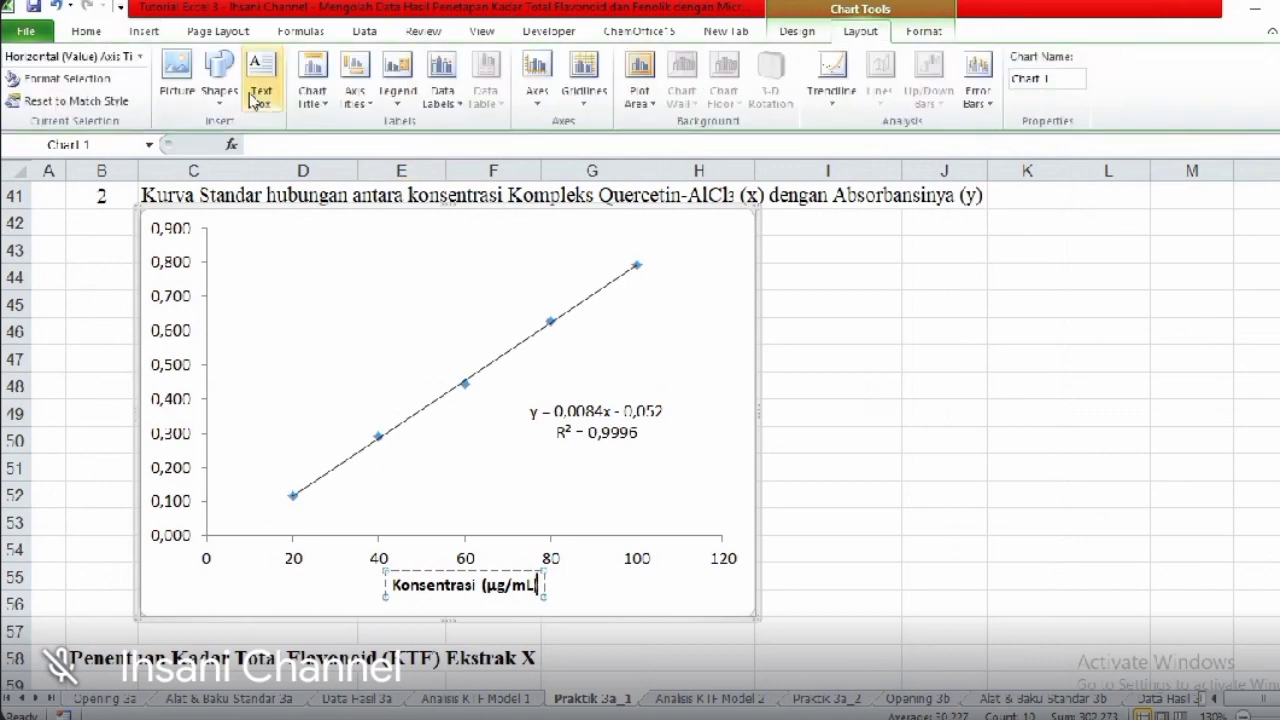
left_click(347, 108)
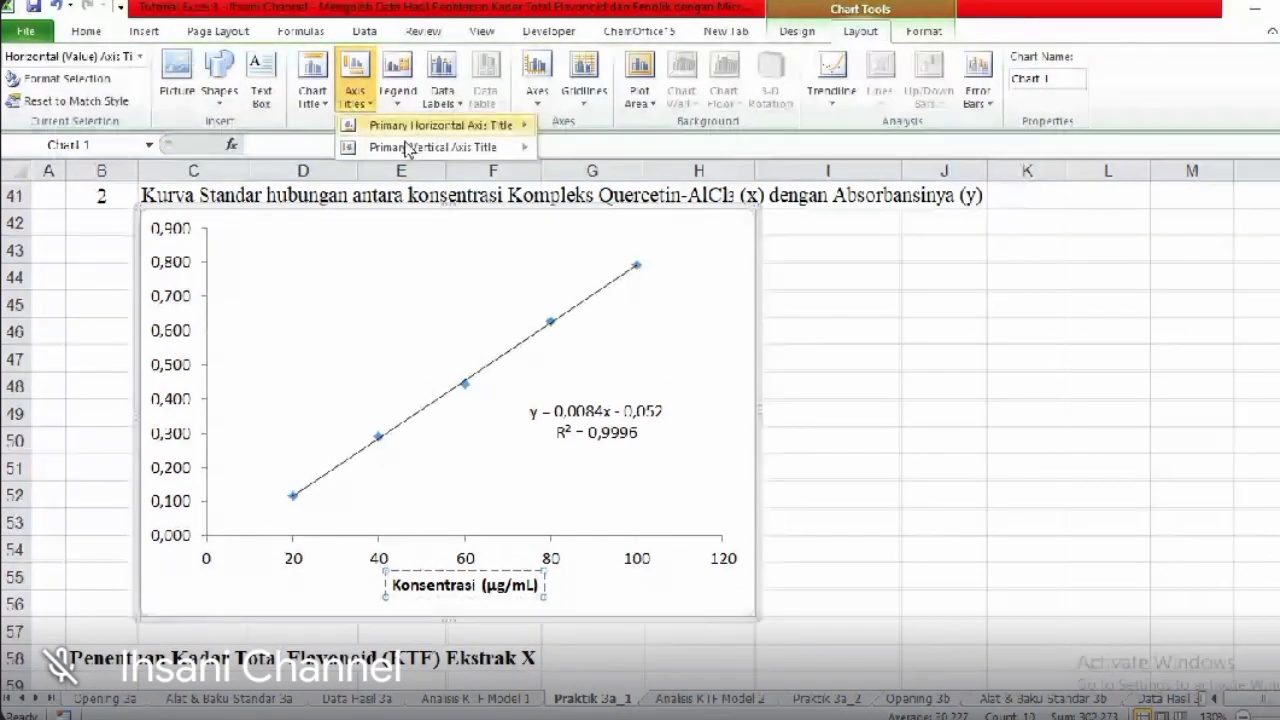
mouse_move(410, 148)
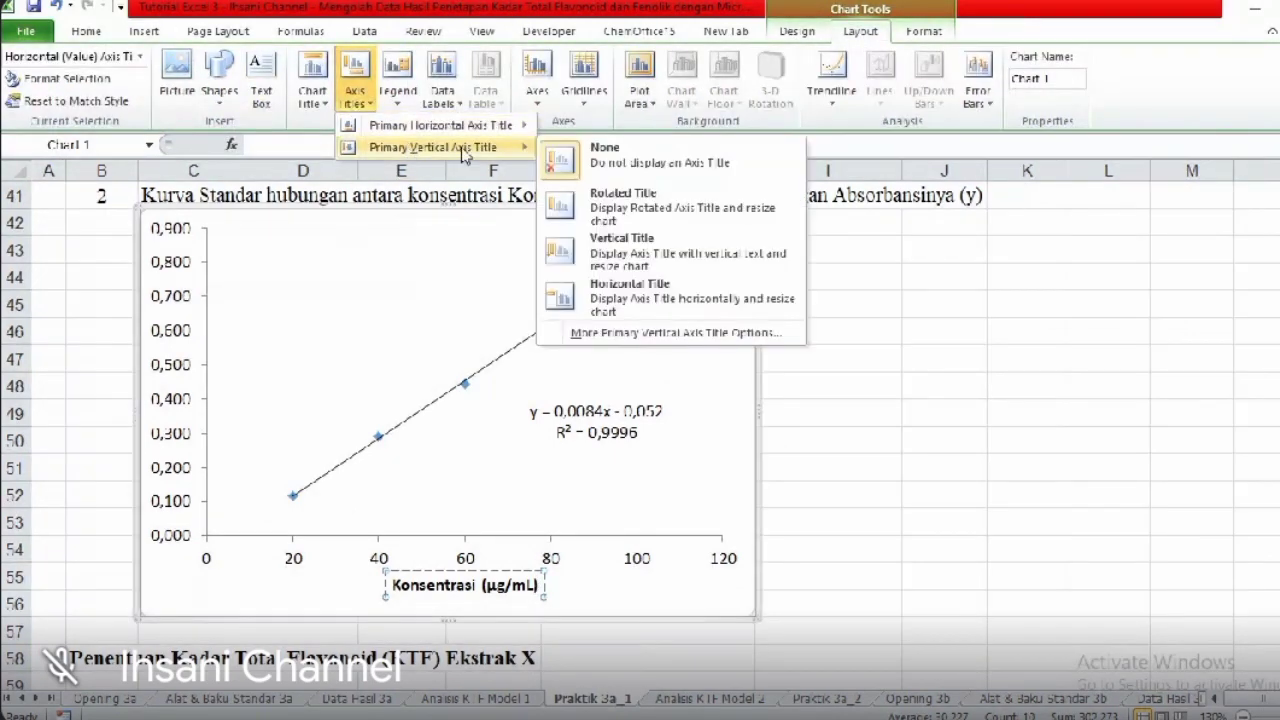
left_click(622, 213)
left_click(163, 371)
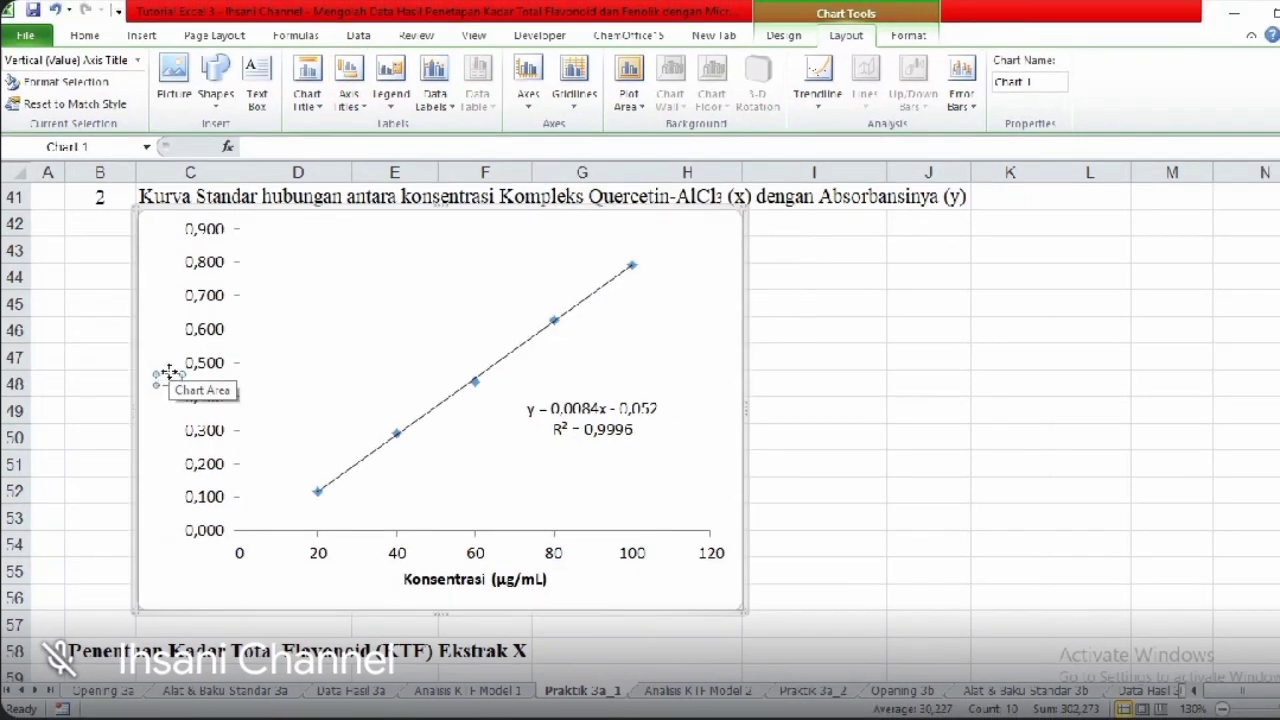
type("Absorban")
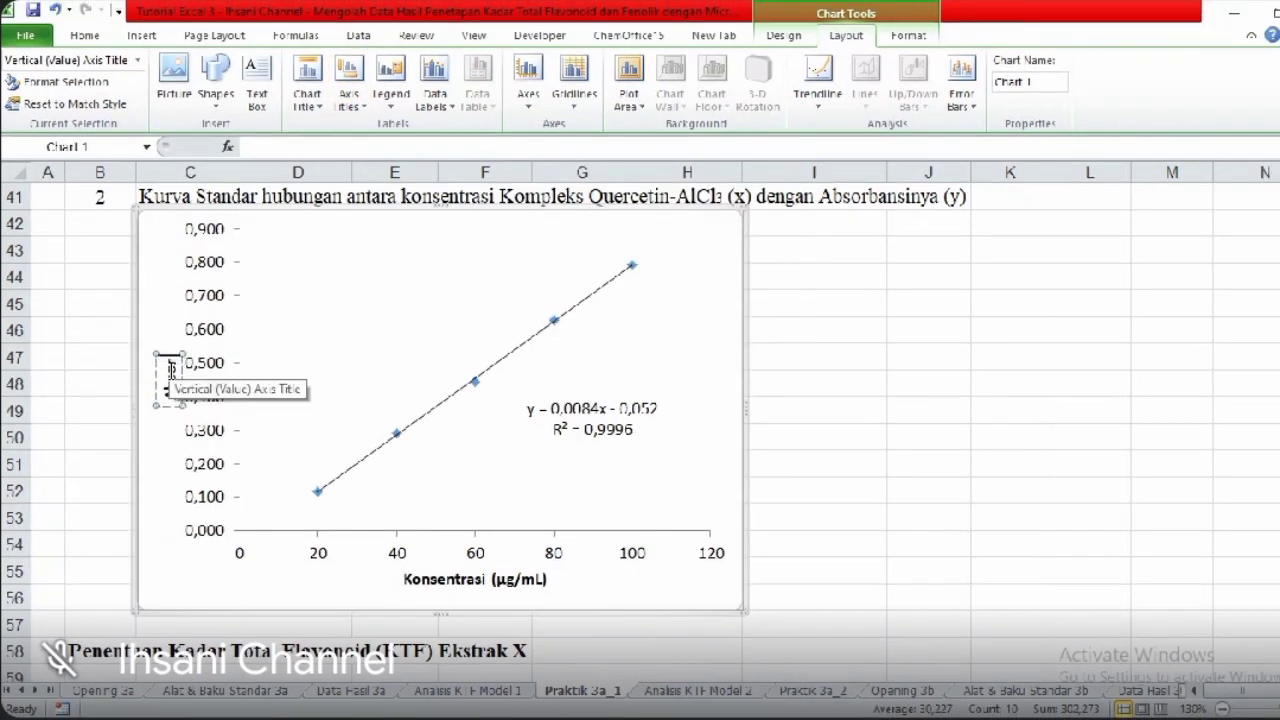
type("si")
left_click(748, 460)
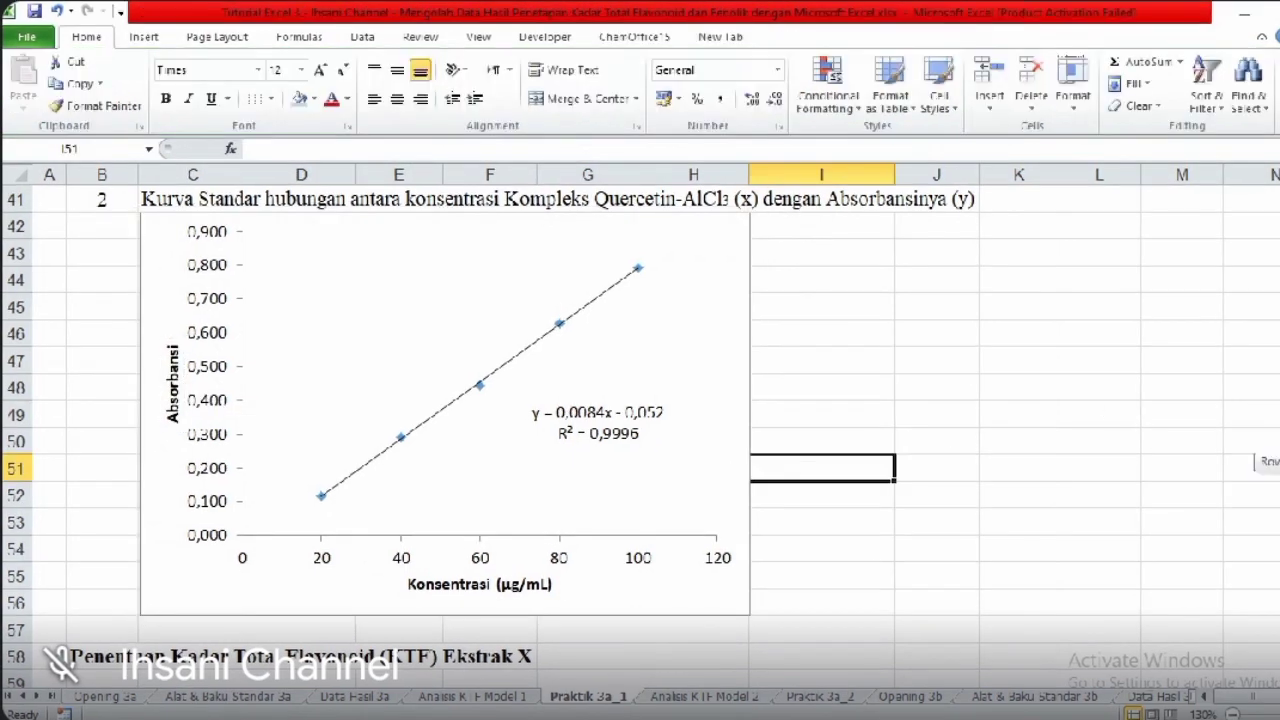
scroll(560, 430, "up", 1)
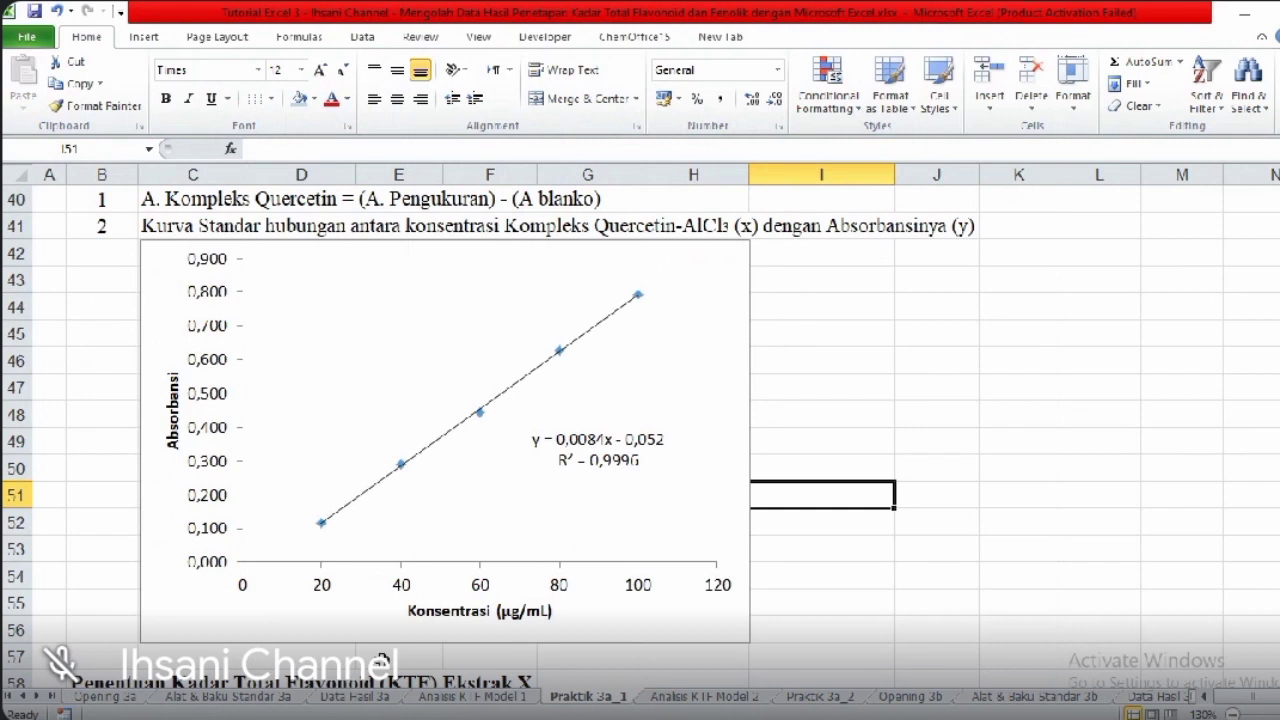
left_click(440, 612)
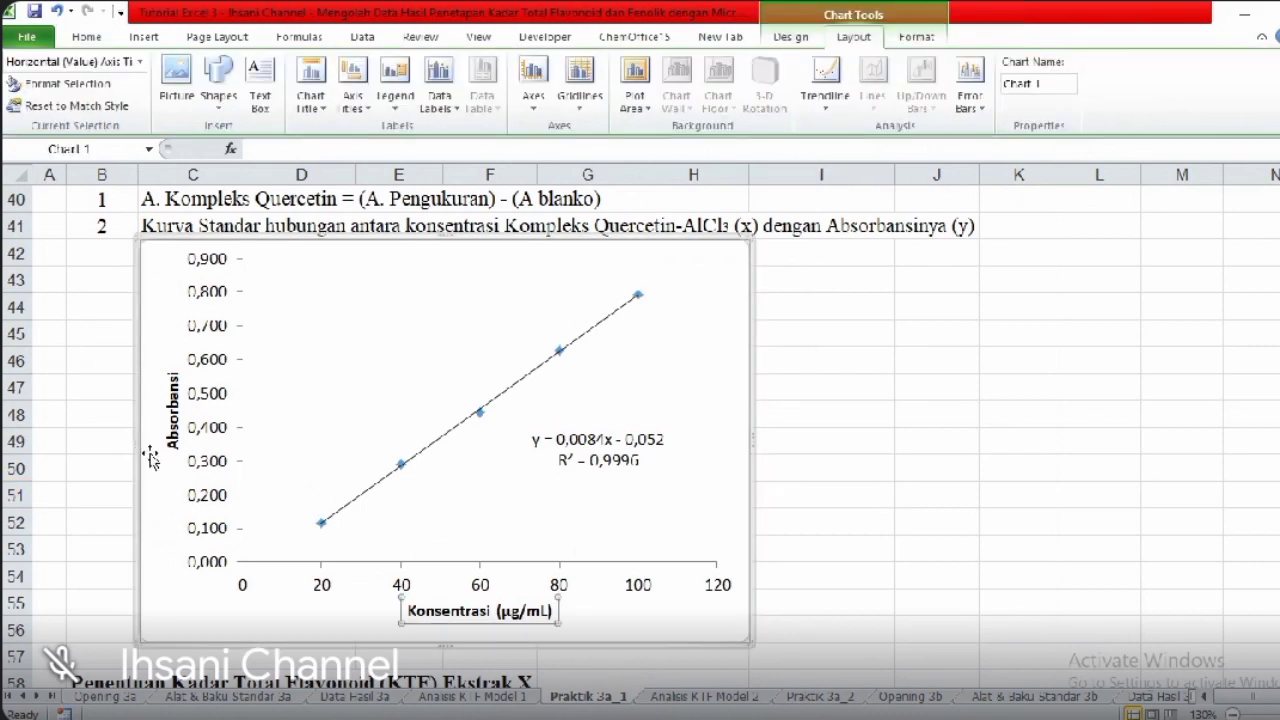
left_click(174, 410)
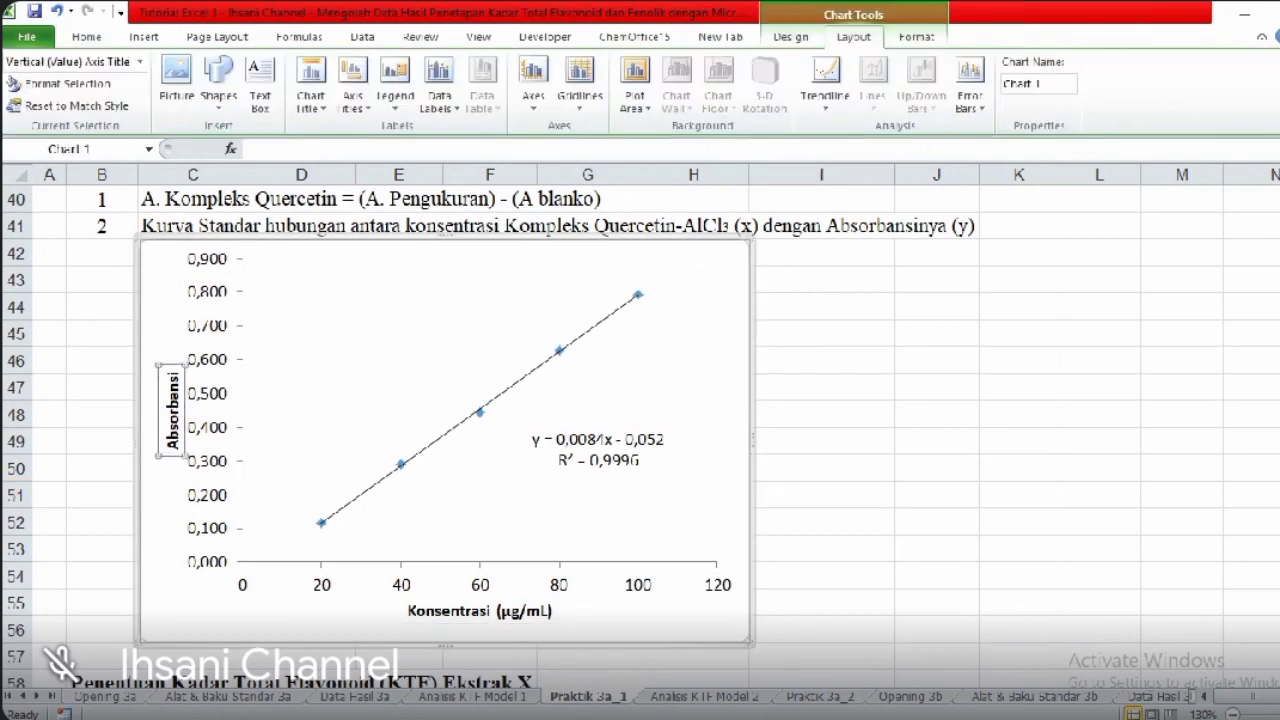
- Enter 1000 as the sample concentration in C62 of the Penentuan Kadar Total Flavonoid (KTF) Ekstrak X table
scroll(485, 440, "down", 3)
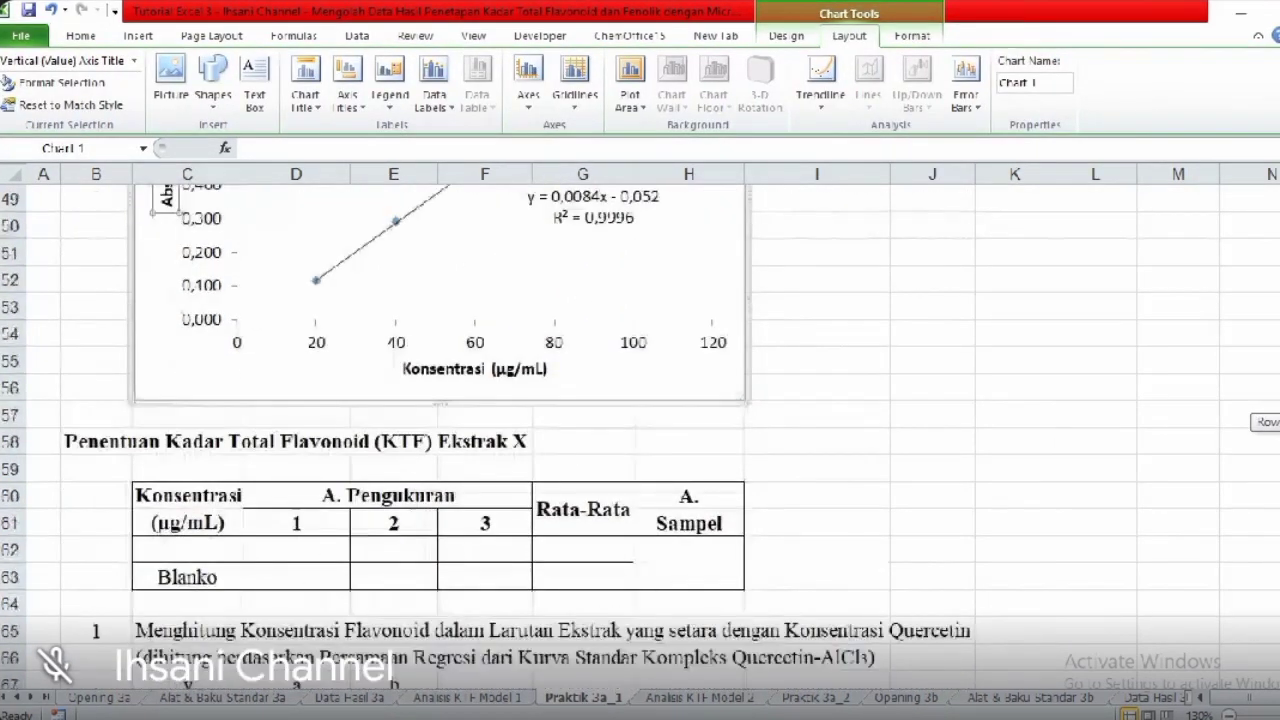
scroll(485, 440, "down", 3)
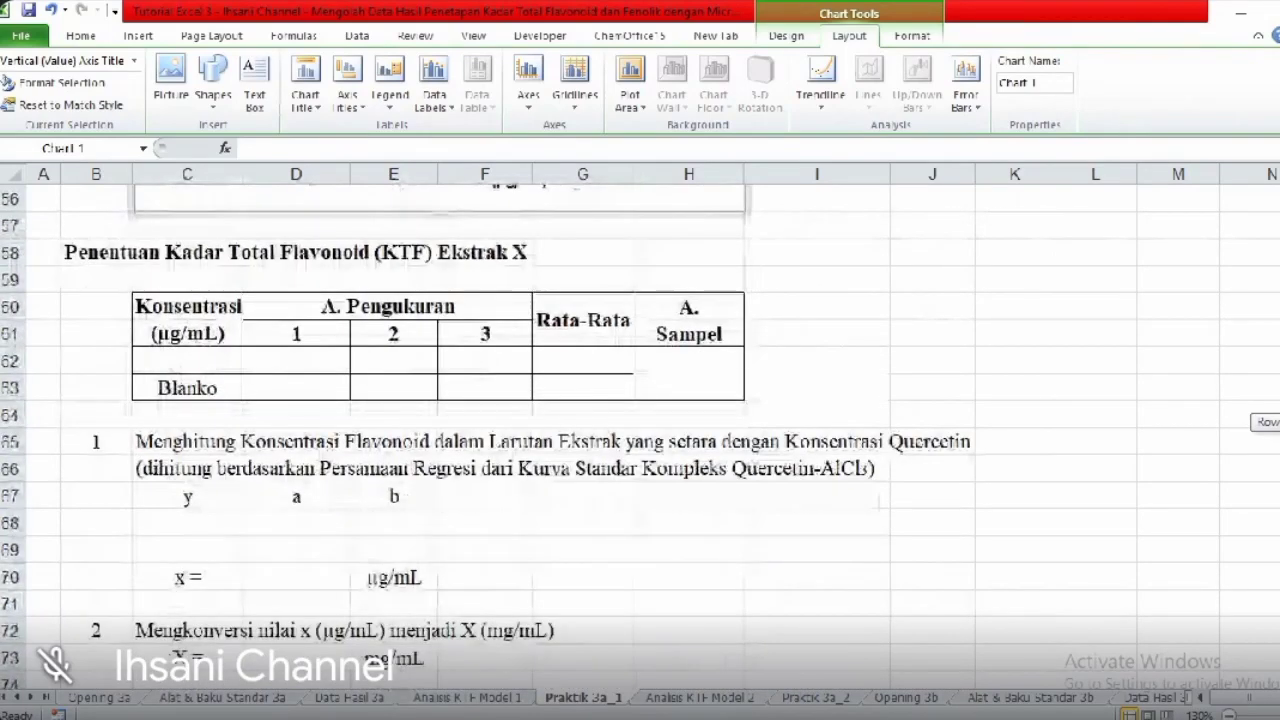
scroll(793, 392, "down", 1)
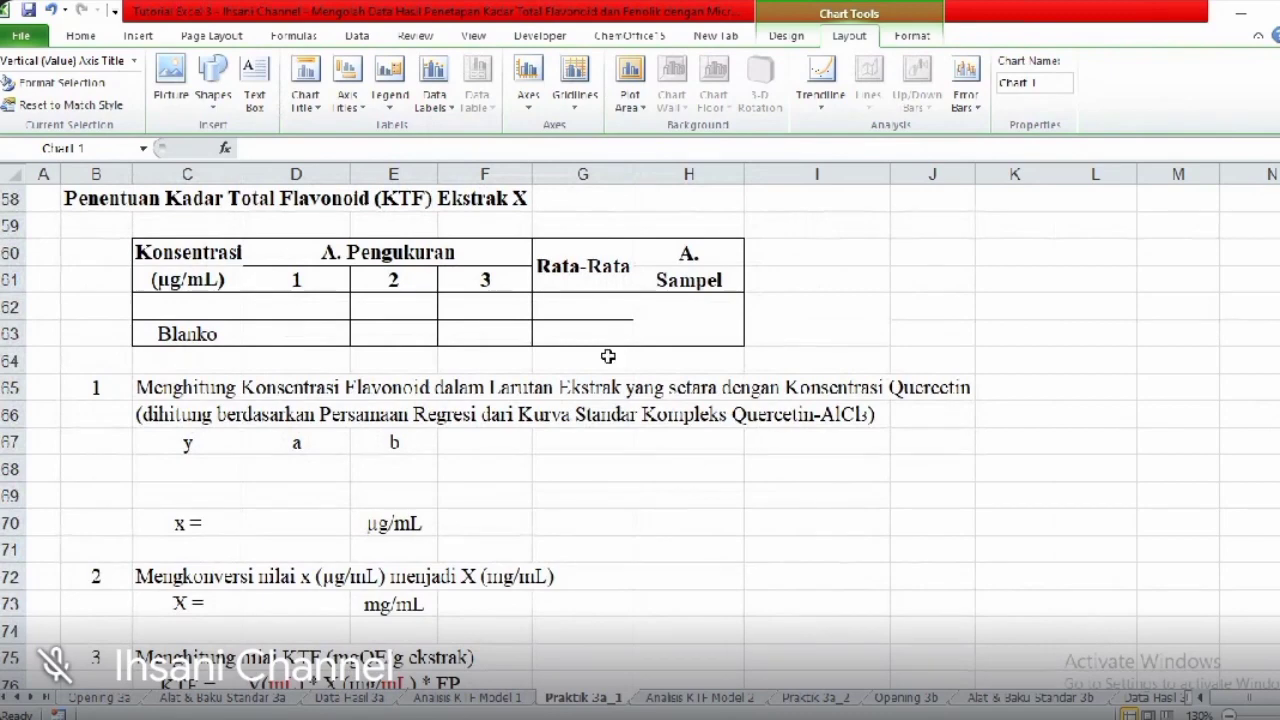
left_click(170, 312)
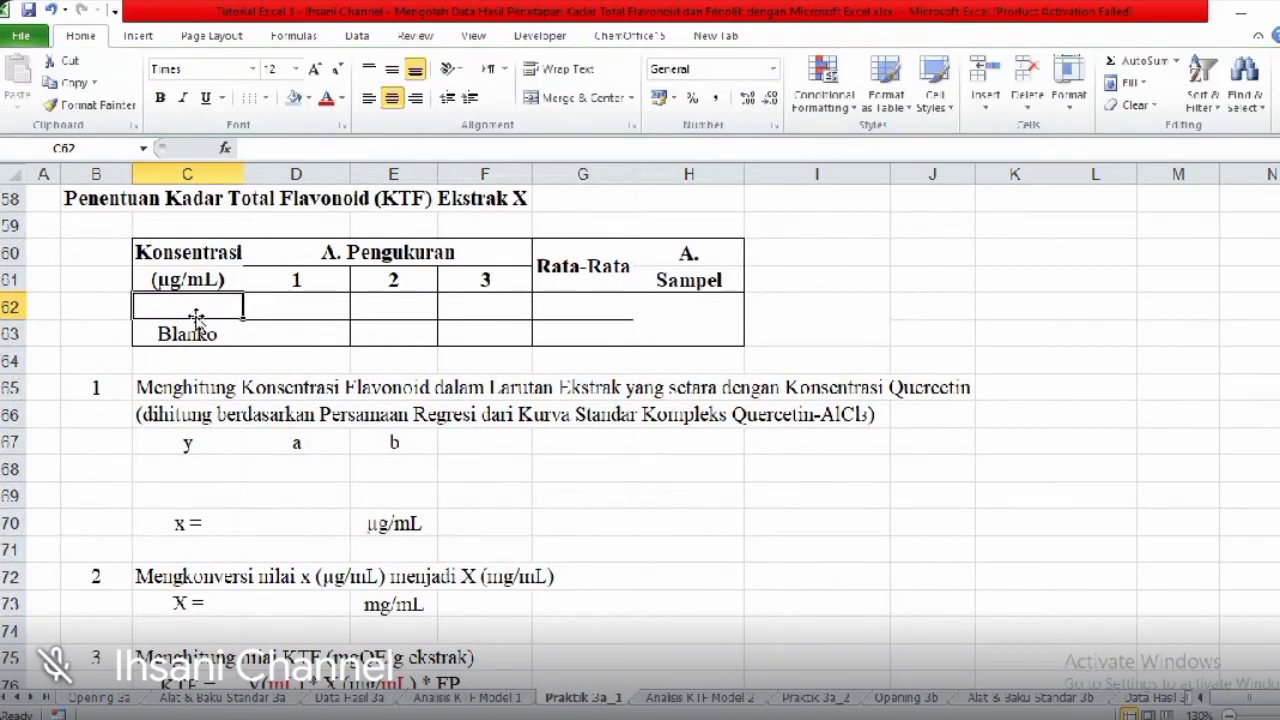
type("1000")
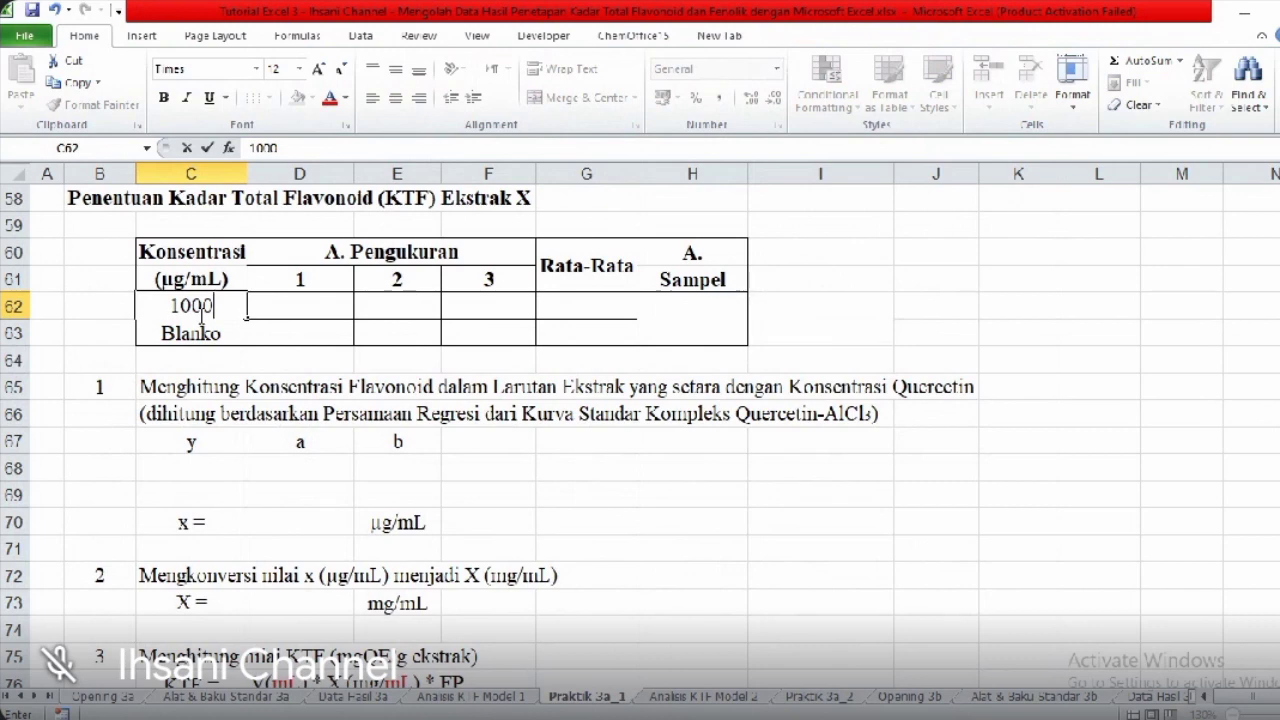
key("Return")
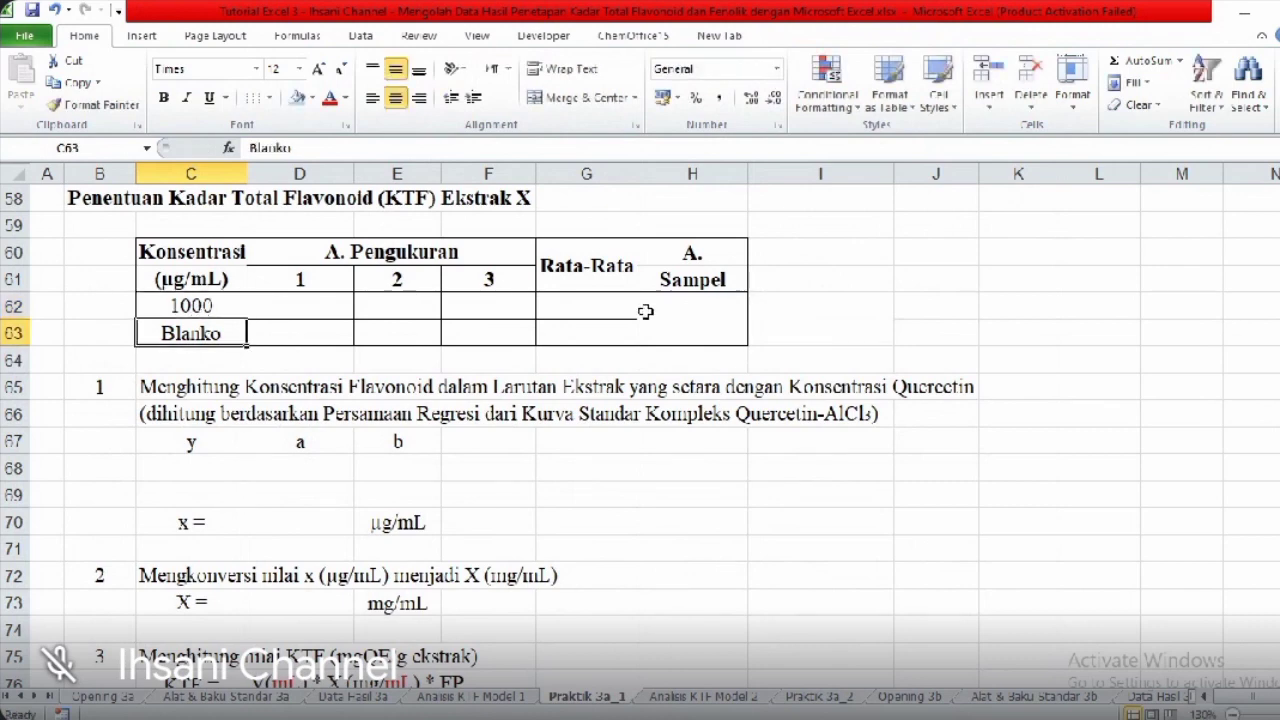
- Copy the row A Ekstrak X absorbances from F6:H6 into D62:F62 of the KTF table
left_click_drag(285, 312, 660, 338)
scroll(634, 400, "up", 19)
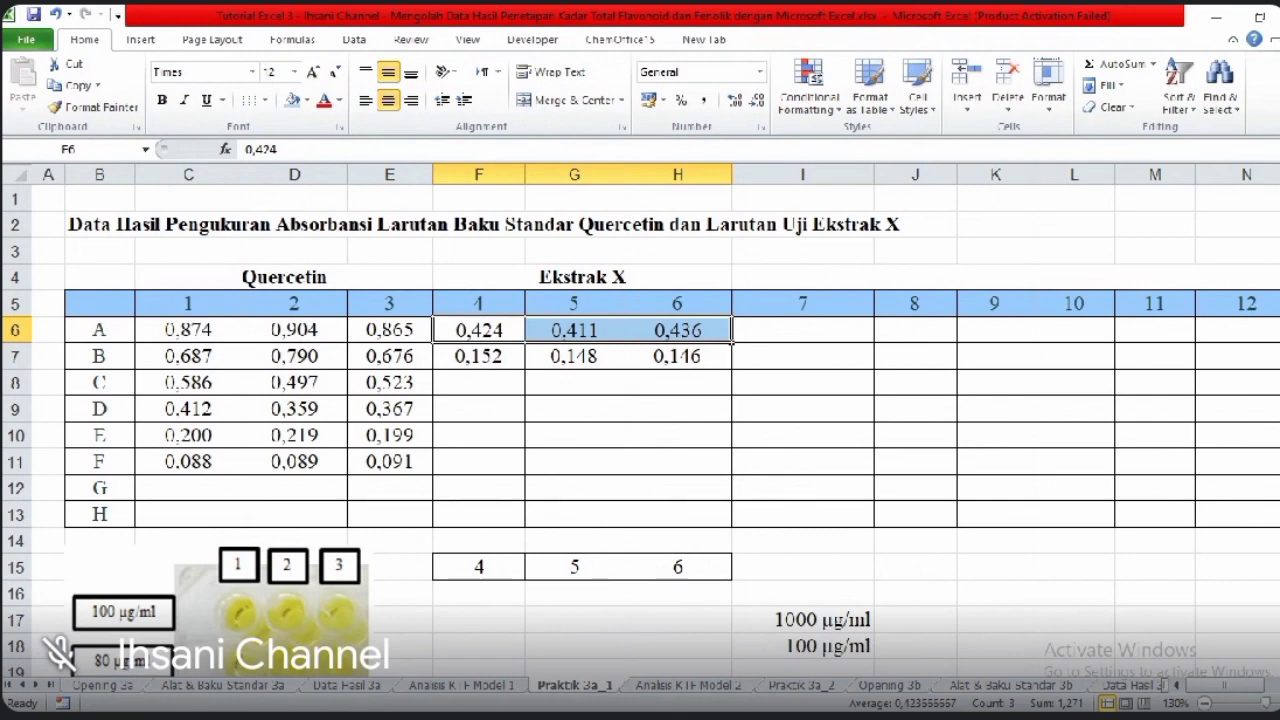
key("ctrl+c")
scroll(670, 430, "down", 18)
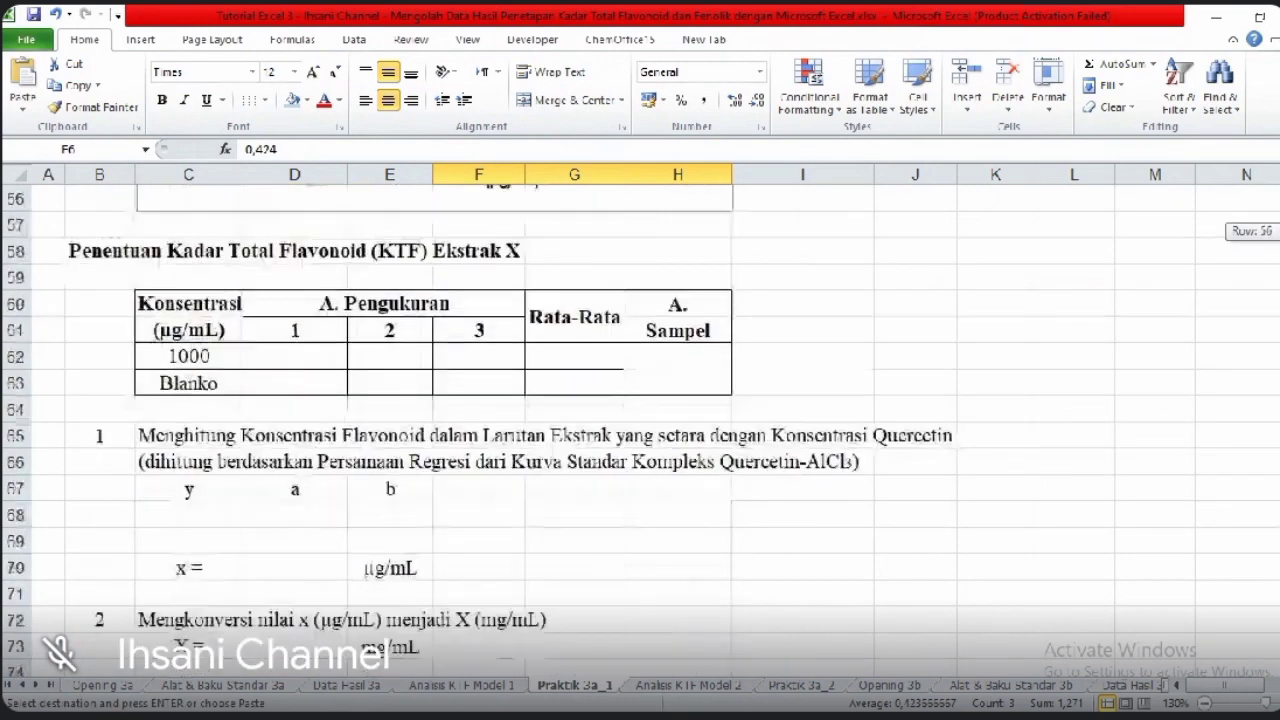
left_click(300, 357)
key("ctrl+v")
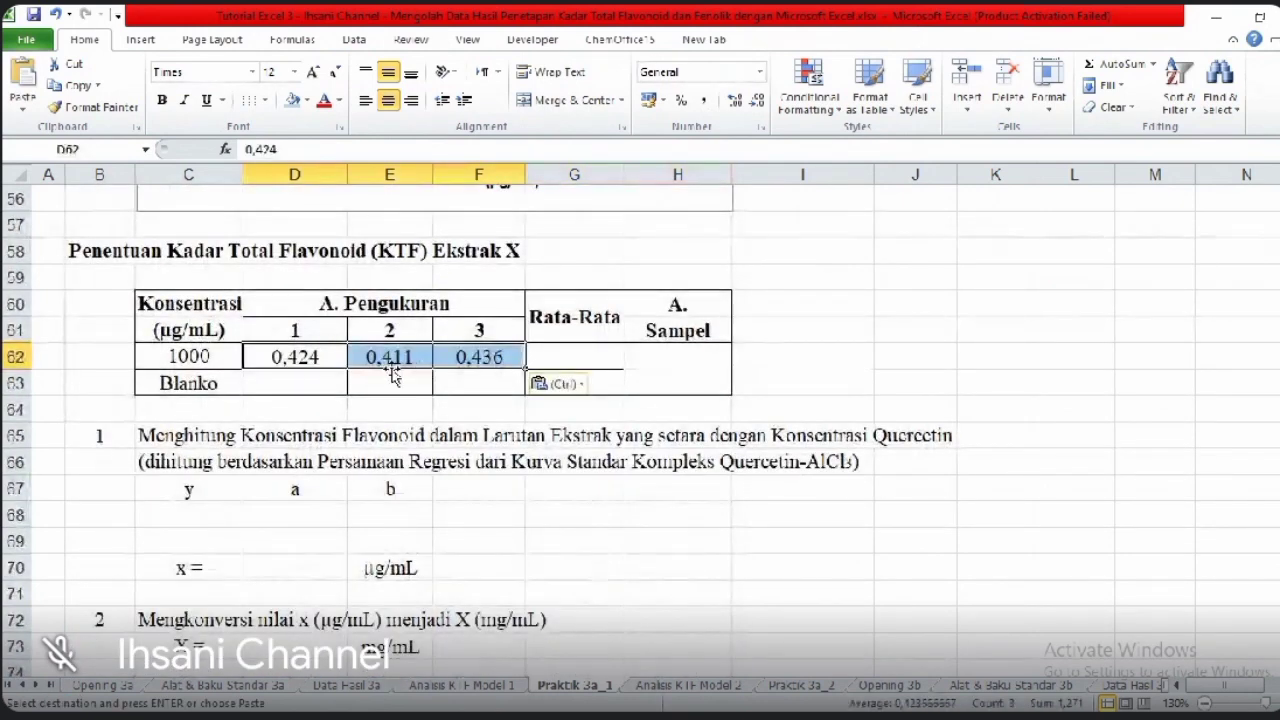
- Copy the Blanko measurements from D38:F38 of the standard curve table into D63:F63 of the KTF table
left_click_drag(1270, 545, 1270, 500)
left_click_drag(300, 461, 478, 462)
key("ctrl+c")
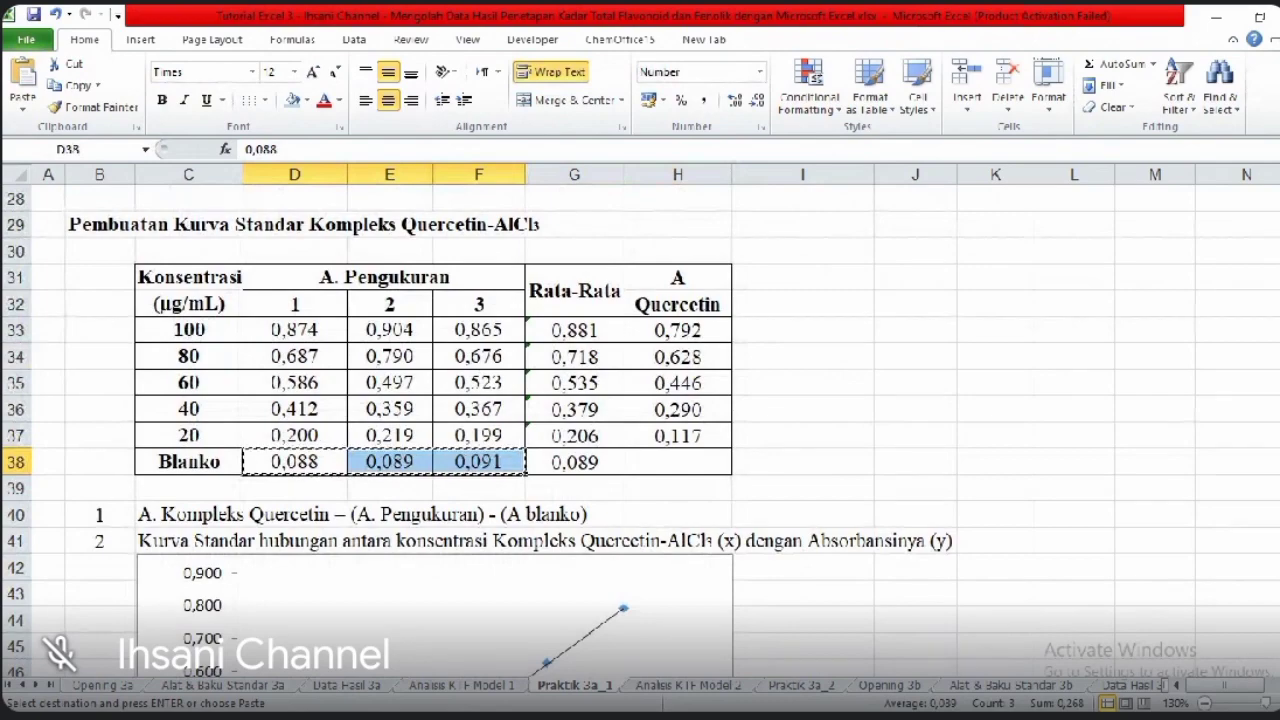
left_click_drag(1270, 500, 1270, 517)
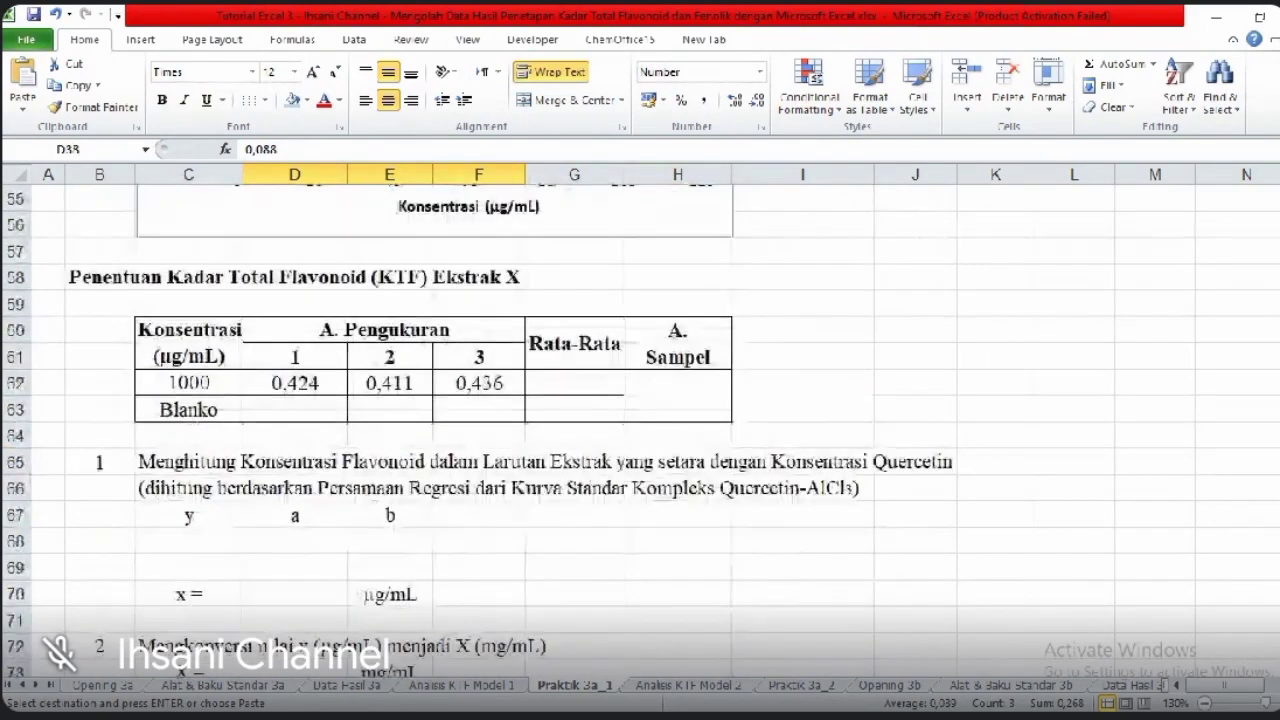
left_click(282, 407)
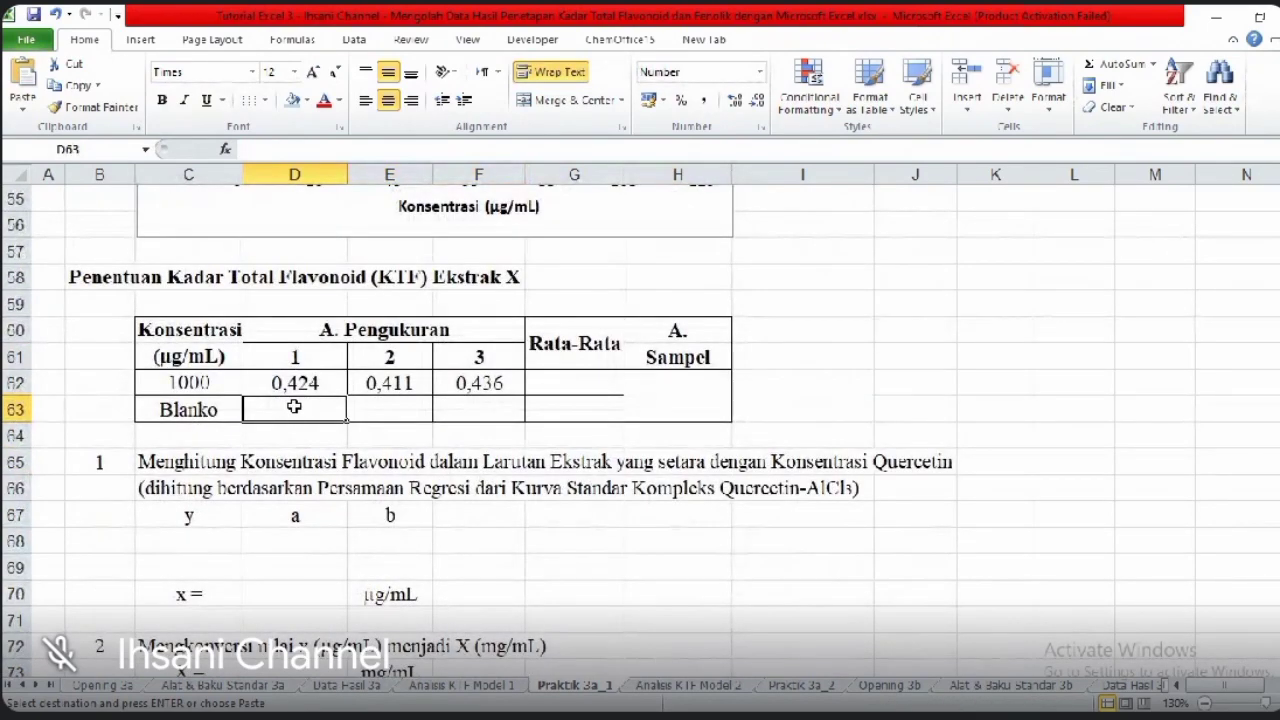
key("ctrl+v")
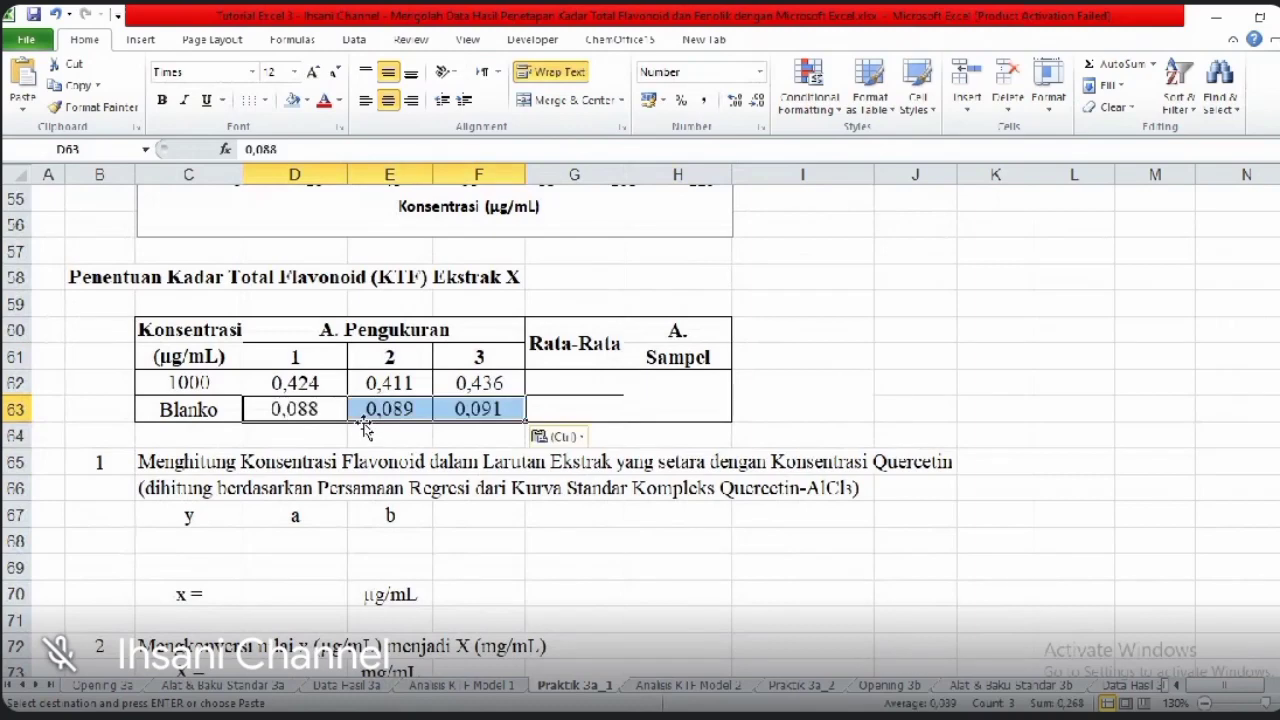
- Average the sample's three measurements in G62 with =AVERAGE(D62:F62) and fill the formula down to G63 for Blanko
left_click(543, 383)
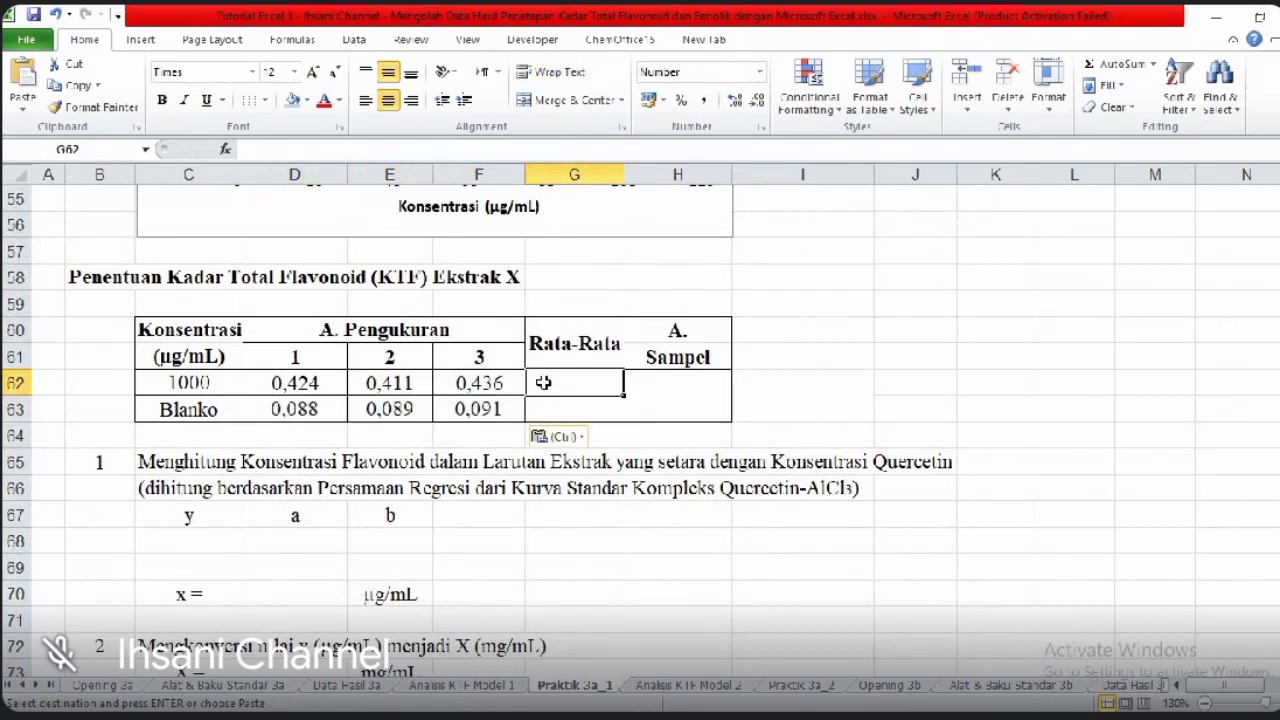
type("=A")
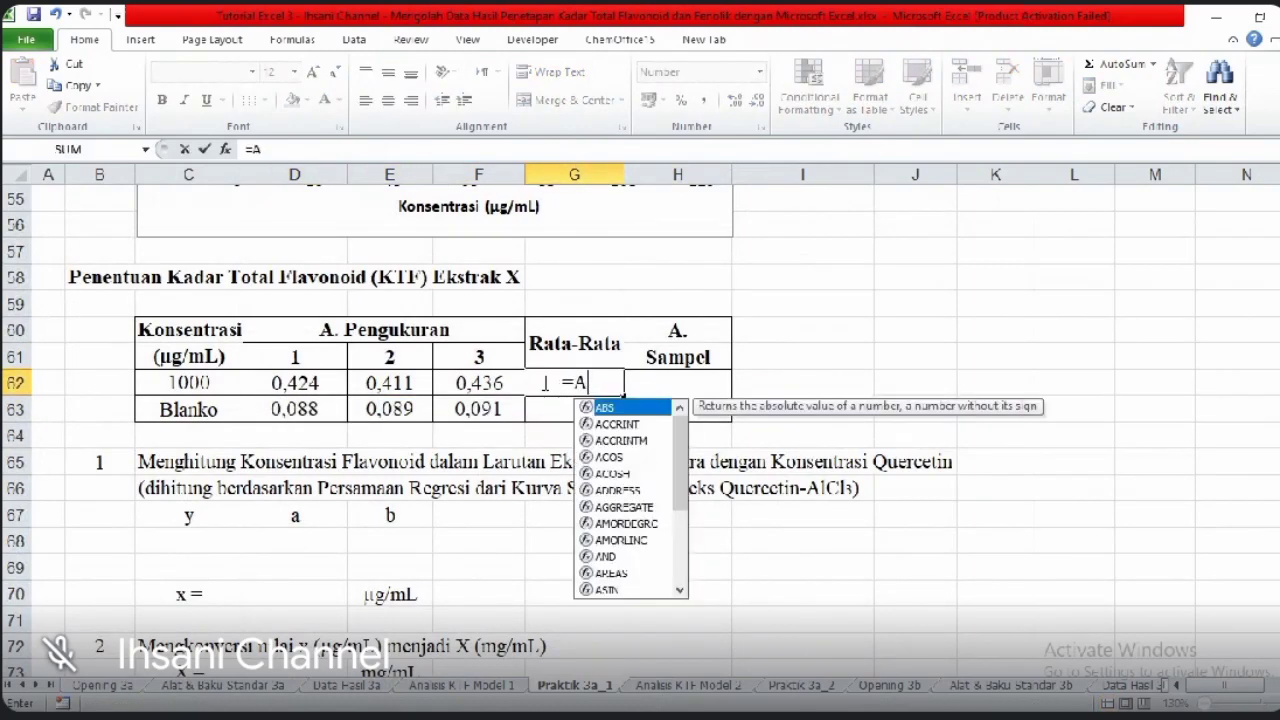
type("VERAGE(")
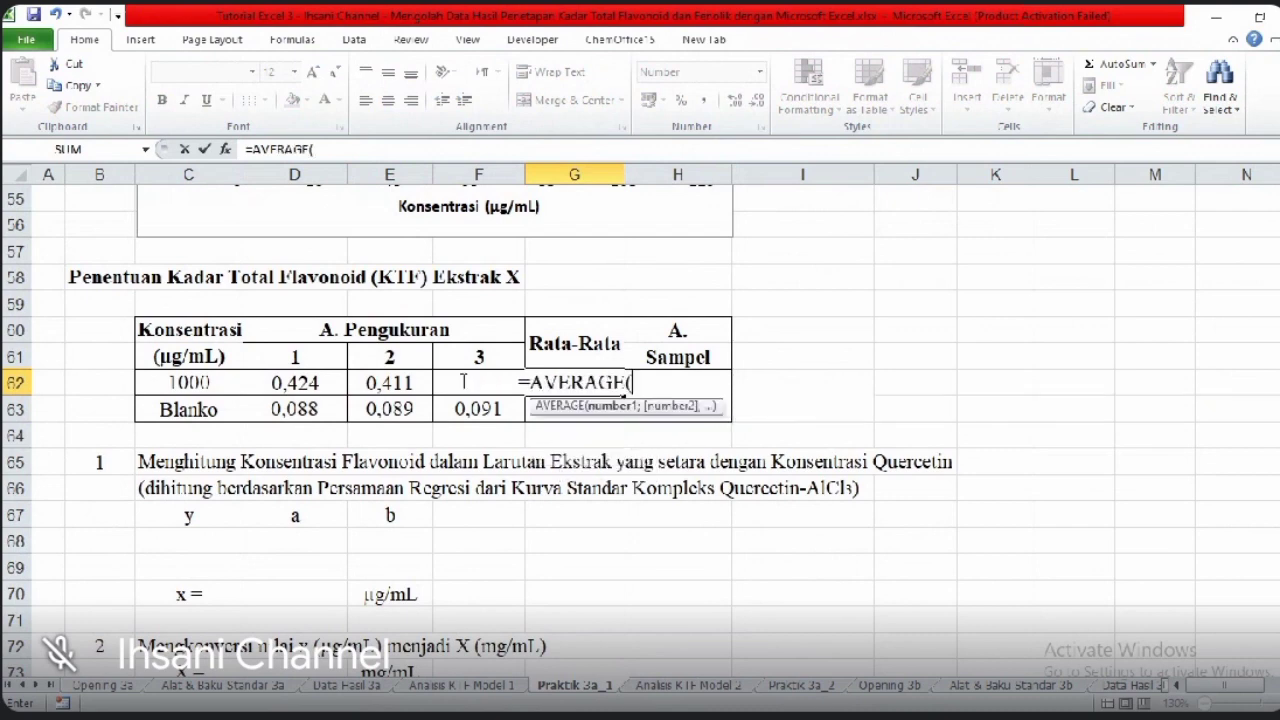
left_click_drag(275, 392, 444, 385)
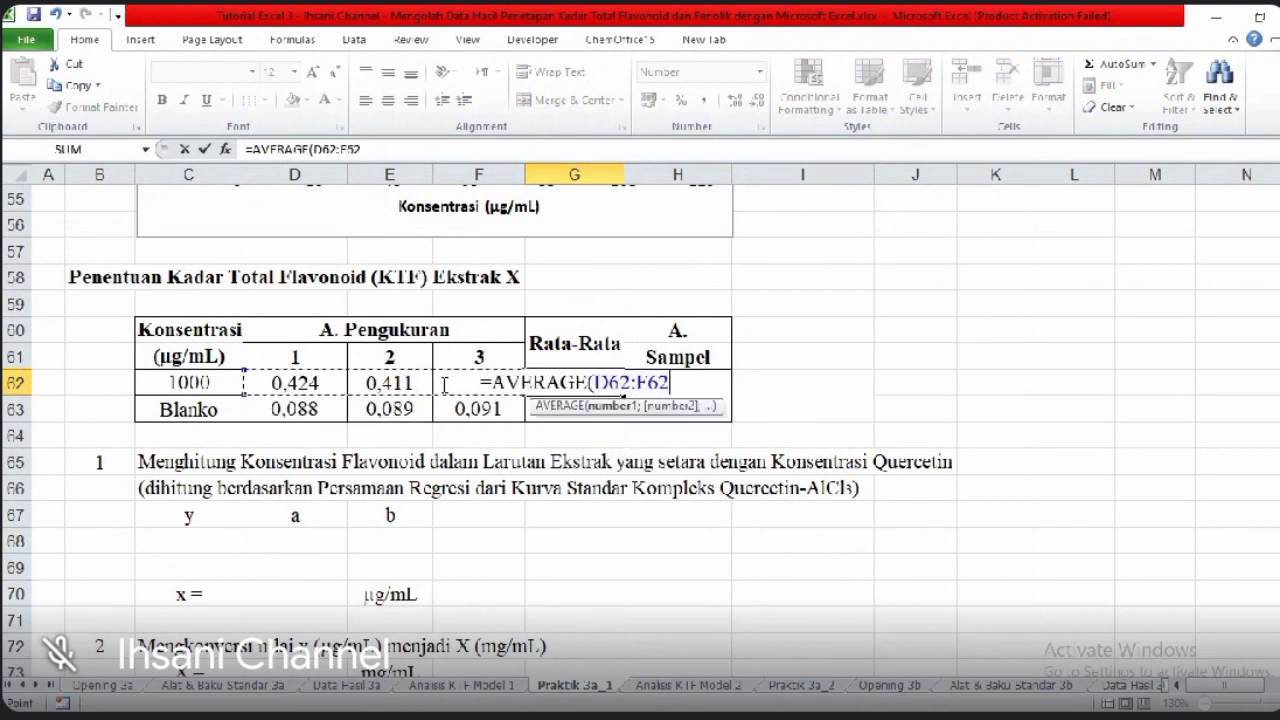
type(")")
key("Return")
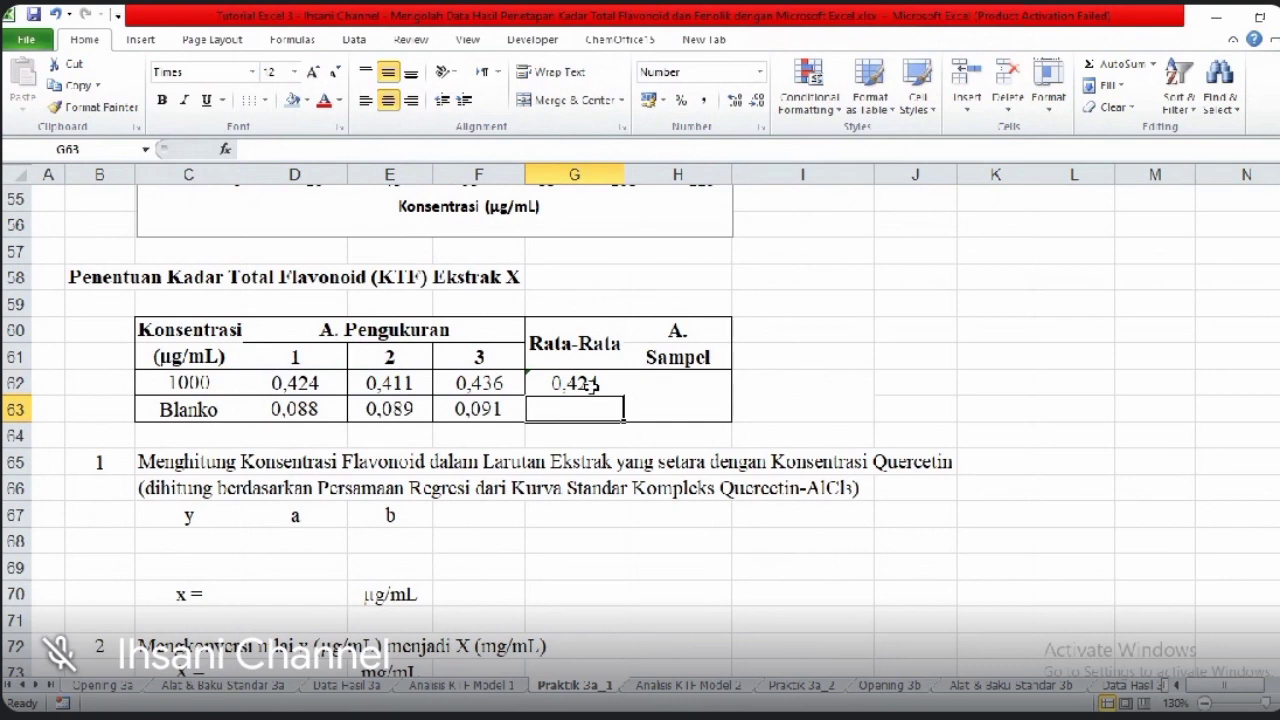
left_click(590, 385)
left_click_drag(622, 396, 623, 418)
- Calculate the A. Sampel absorbance in H62 by subtracting the Blanko average from the sample average with =G62-G63
left_click(666, 402)
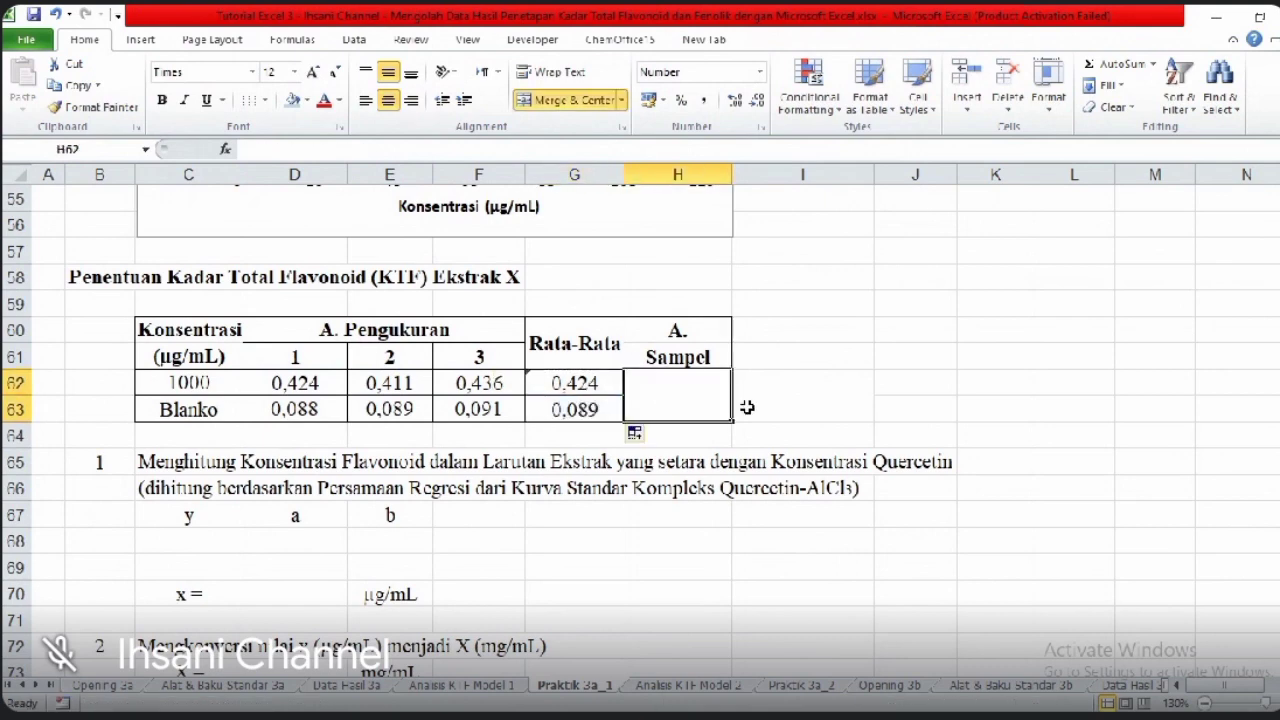
type("=")
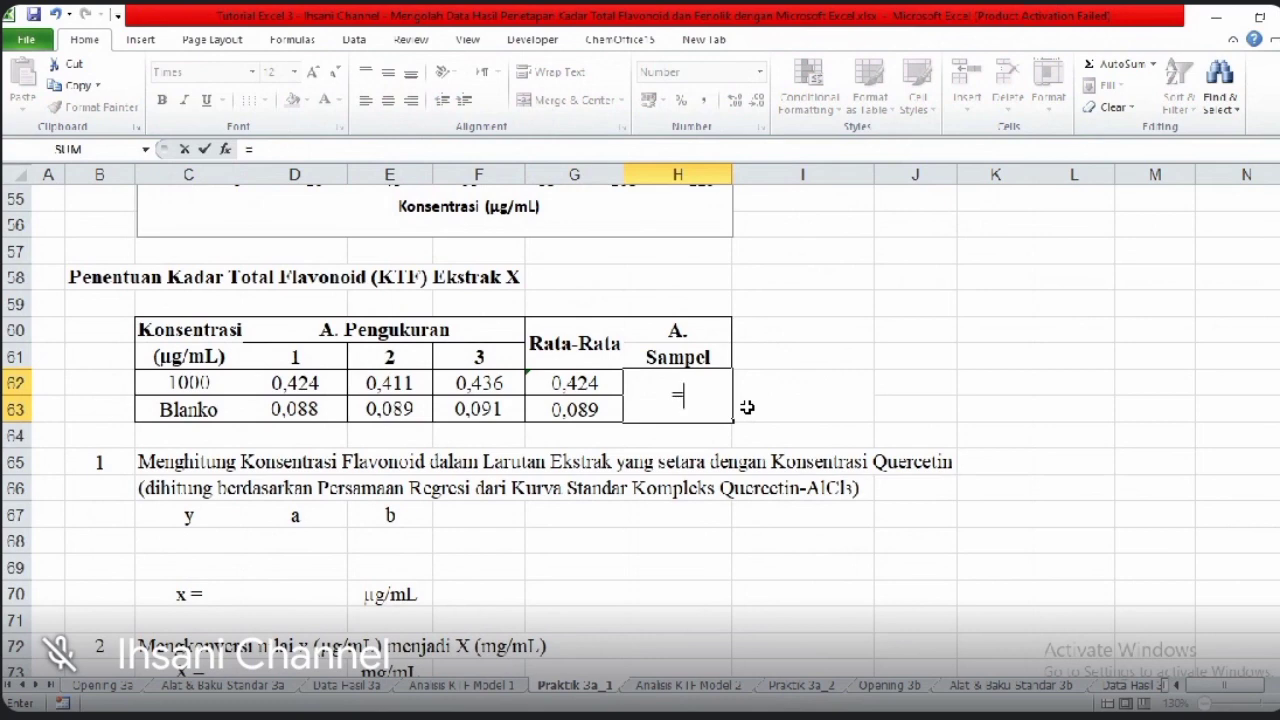
left_click(598, 384)
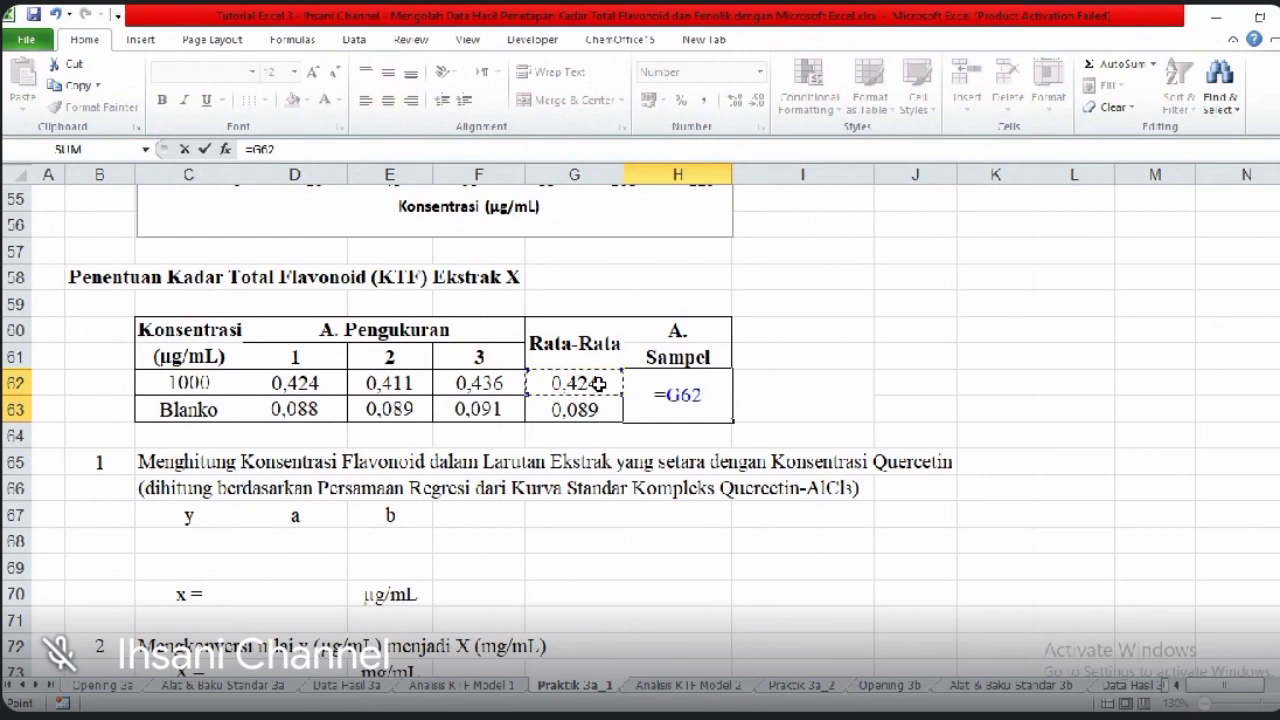
type("-")
left_click(596, 410)
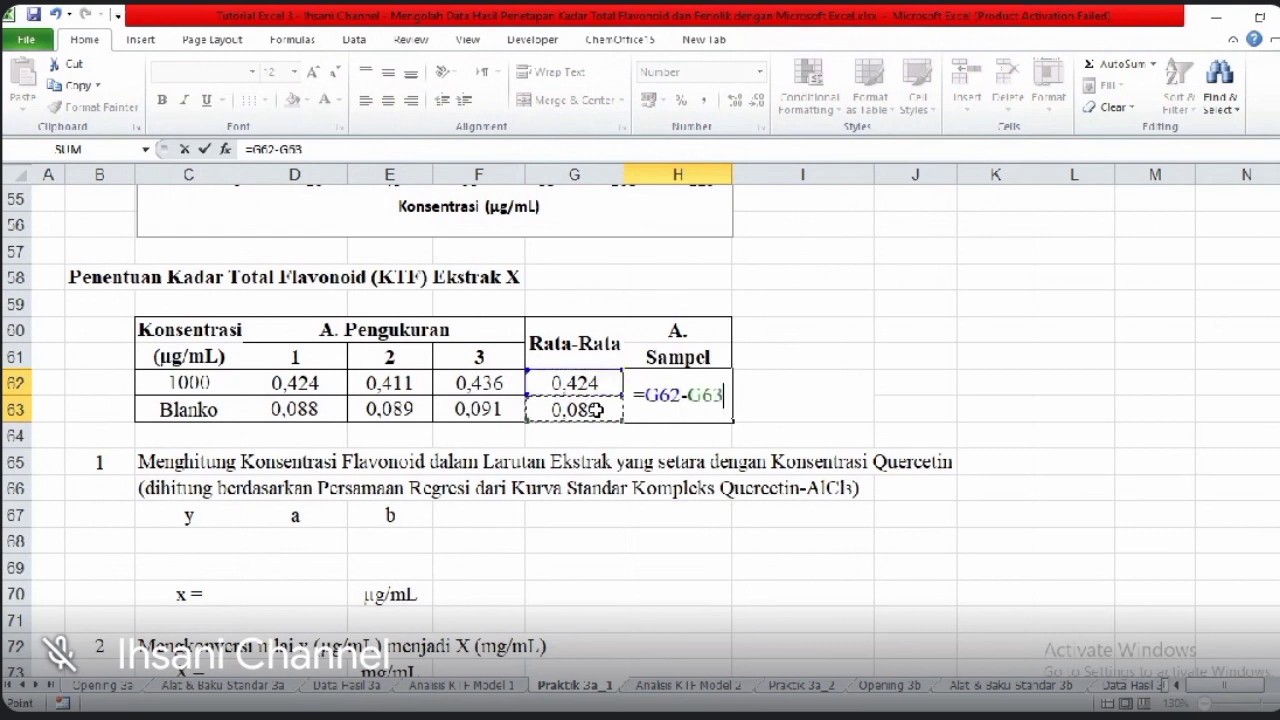
key("Return")
left_click(697, 400)
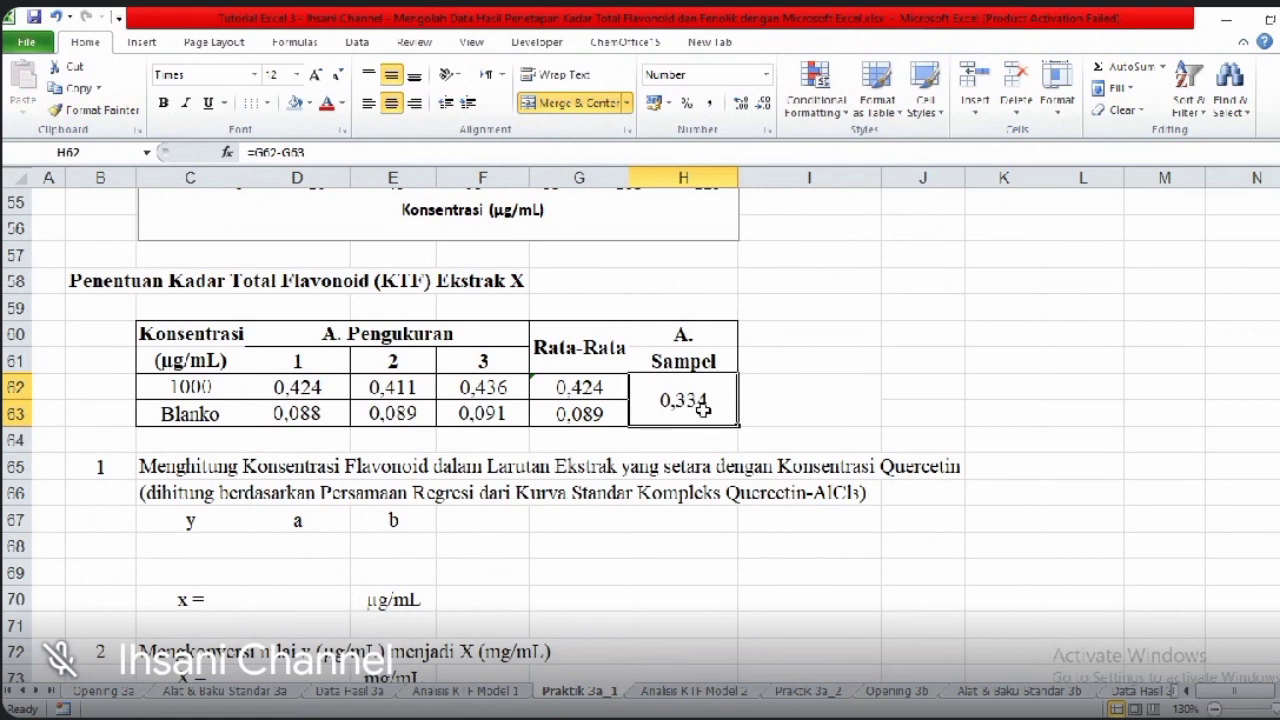
- Select C68, the empty cell for the y value of the flavonoid concentration calculation
left_click(199, 548)
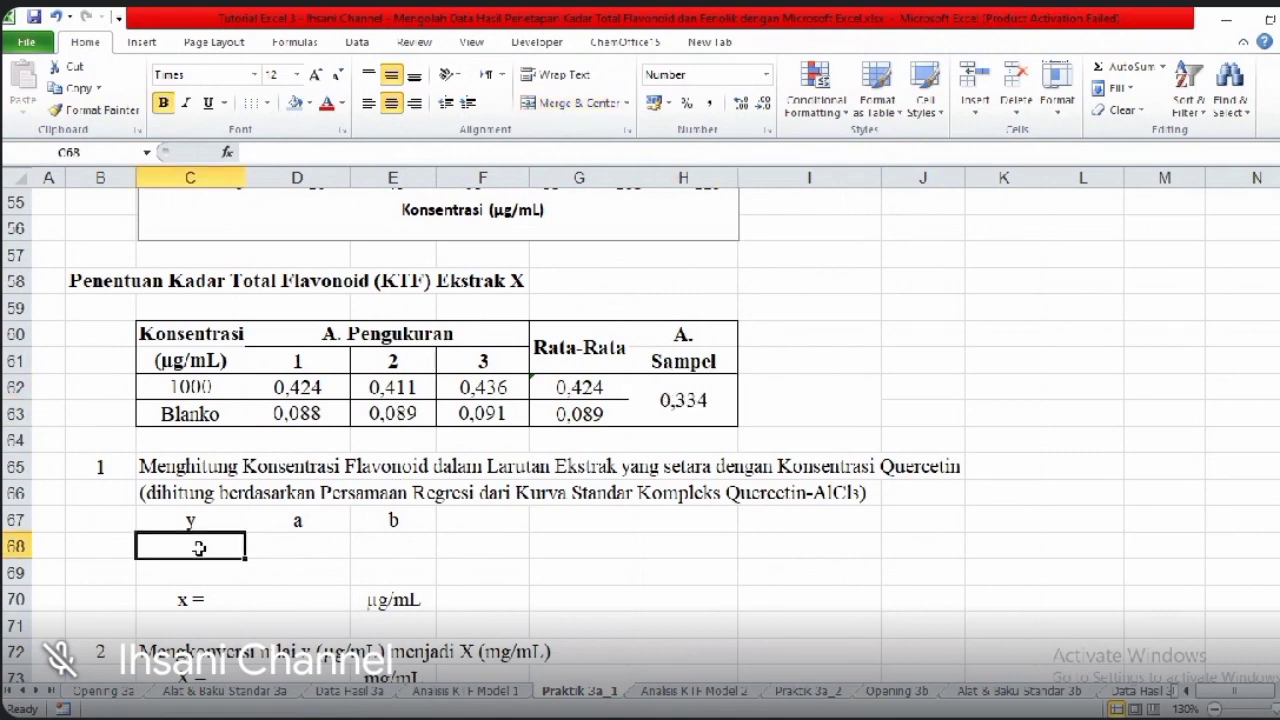
- Enter the sample absorbance 0,334 as the y value in cell C68
type("0")
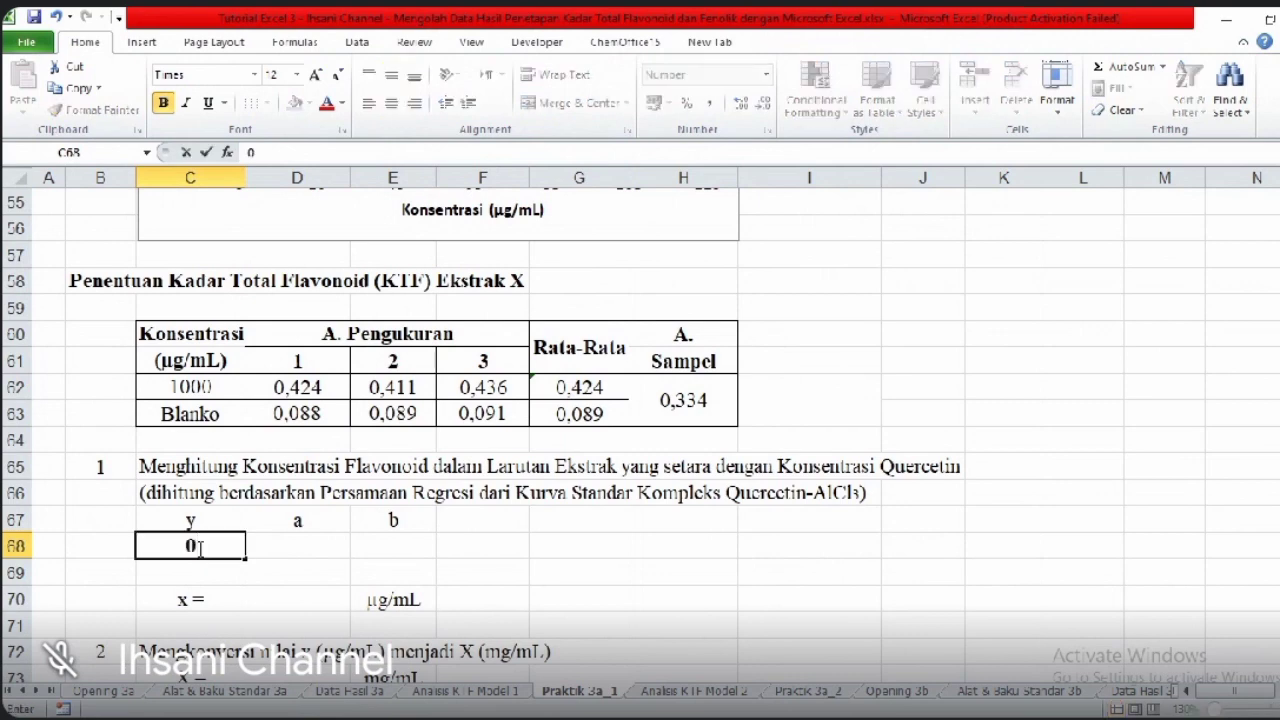
type(",334")
left_click_drag(190, 520, 190, 546)
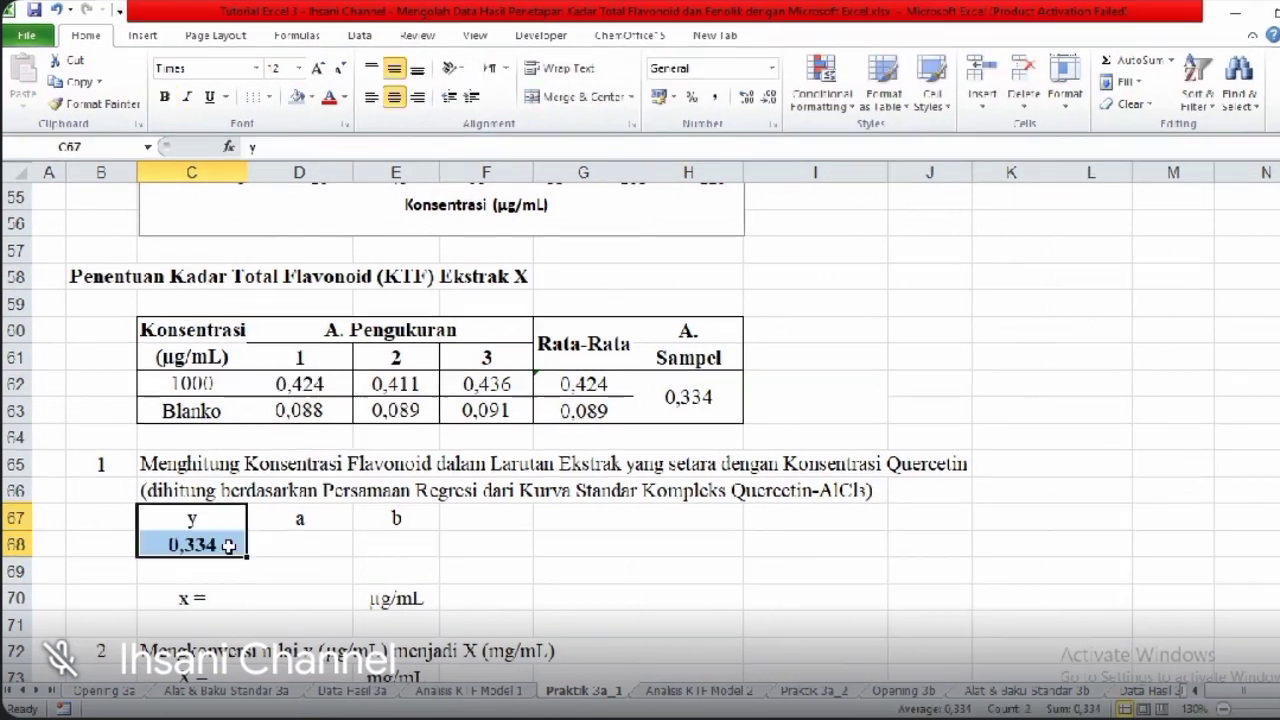
left_click_drag(212, 600, 299, 600)
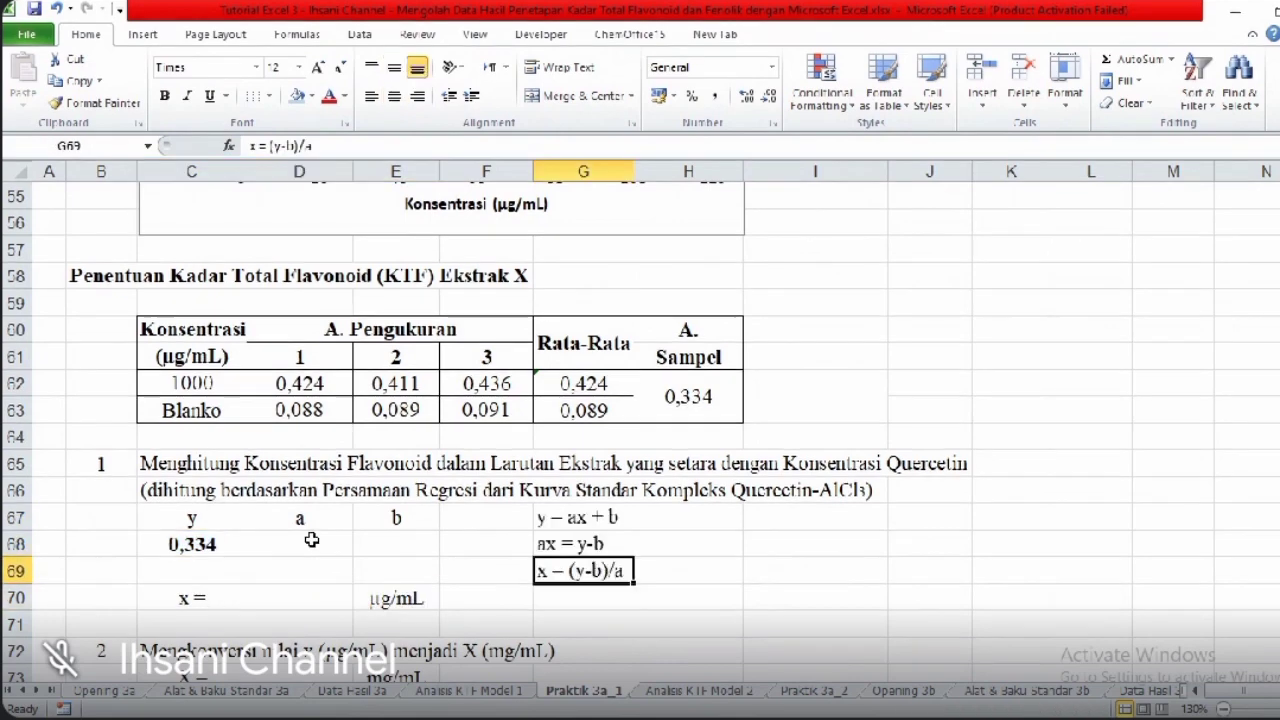
- Enter the regression coefficients from the standard curve equation: a as 0,0084 in D68 and b as -0,052 in E68
left_click(300, 544)
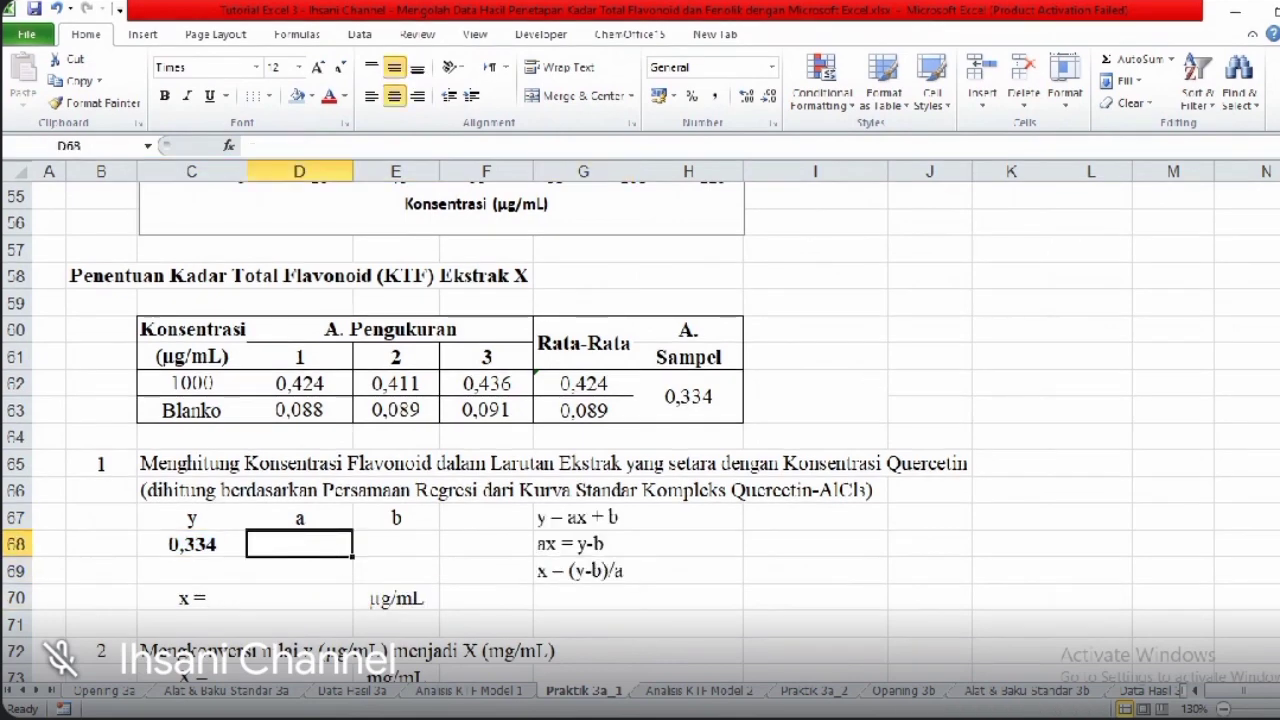
scroll(297, 645, "up", 2)
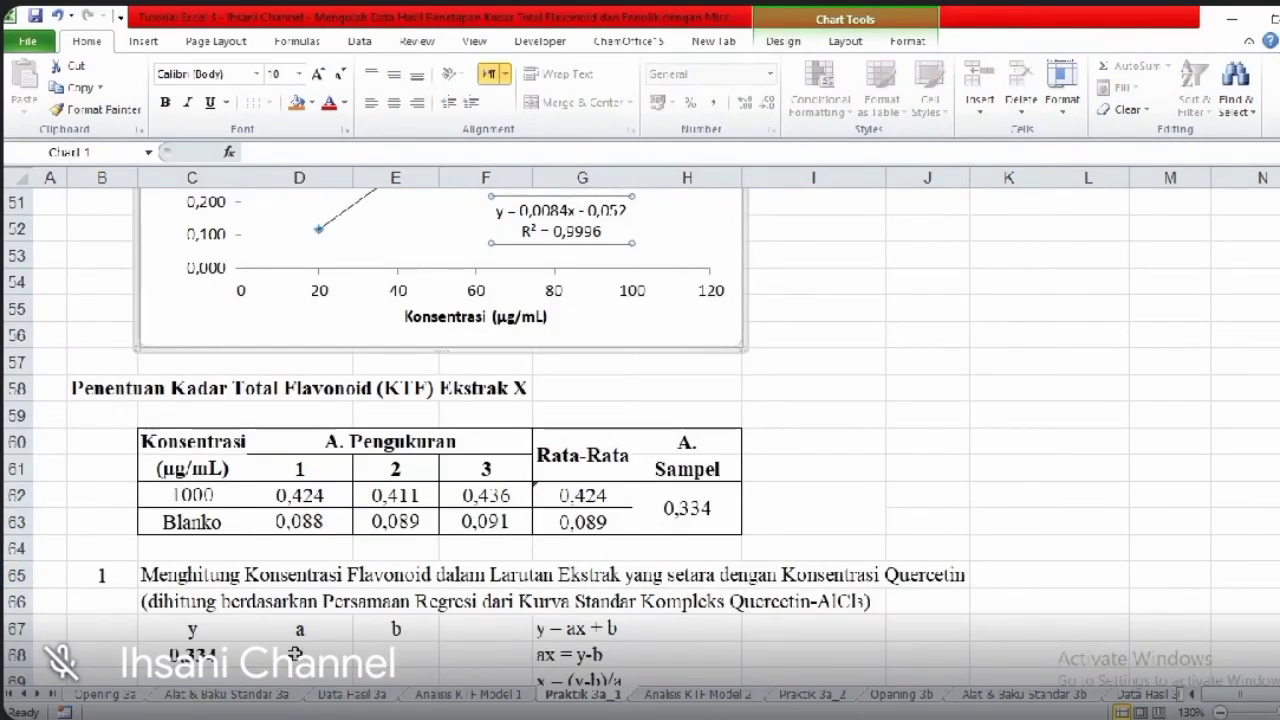
type("0,0084")
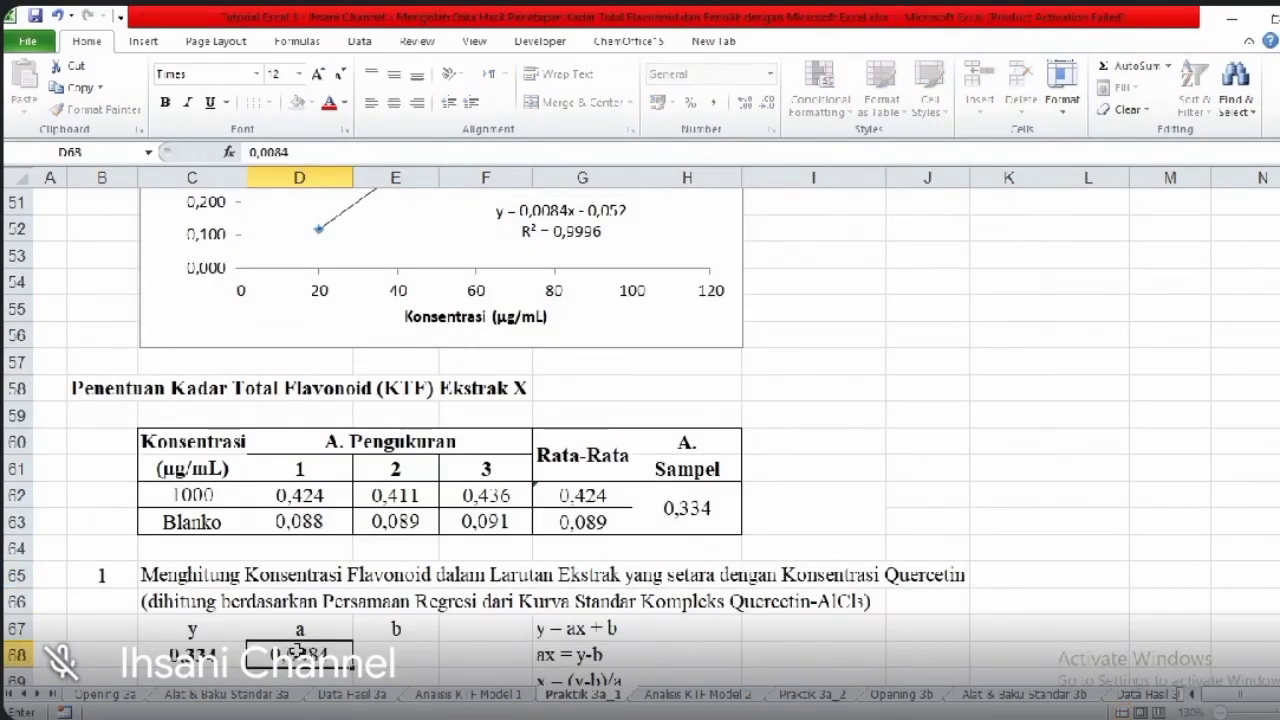
left_click(380, 653)
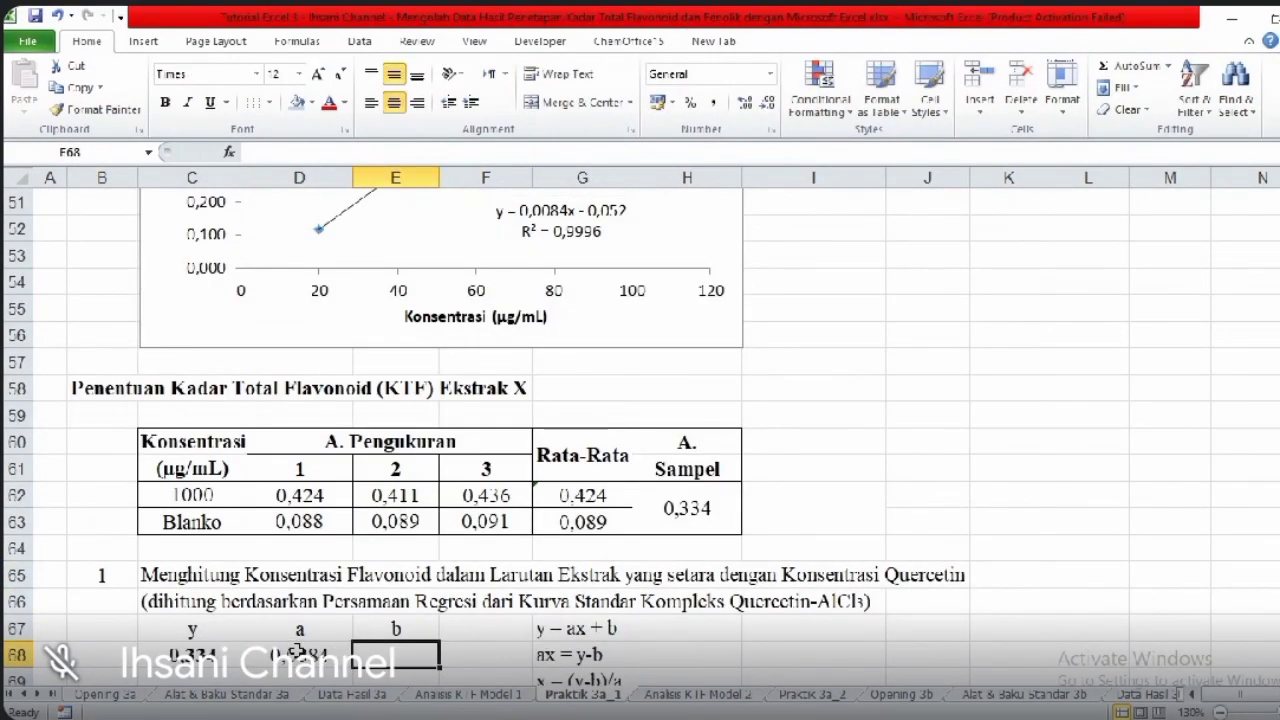
type("-")
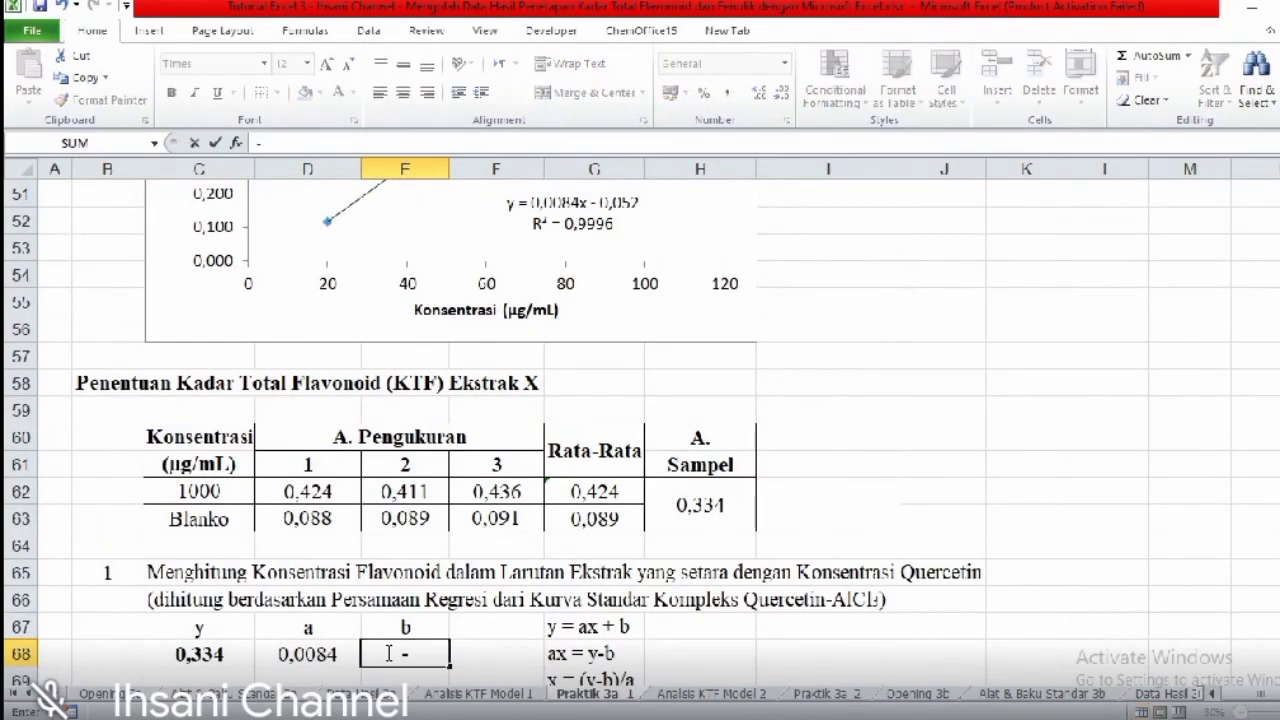
type("0.0")
type("52")
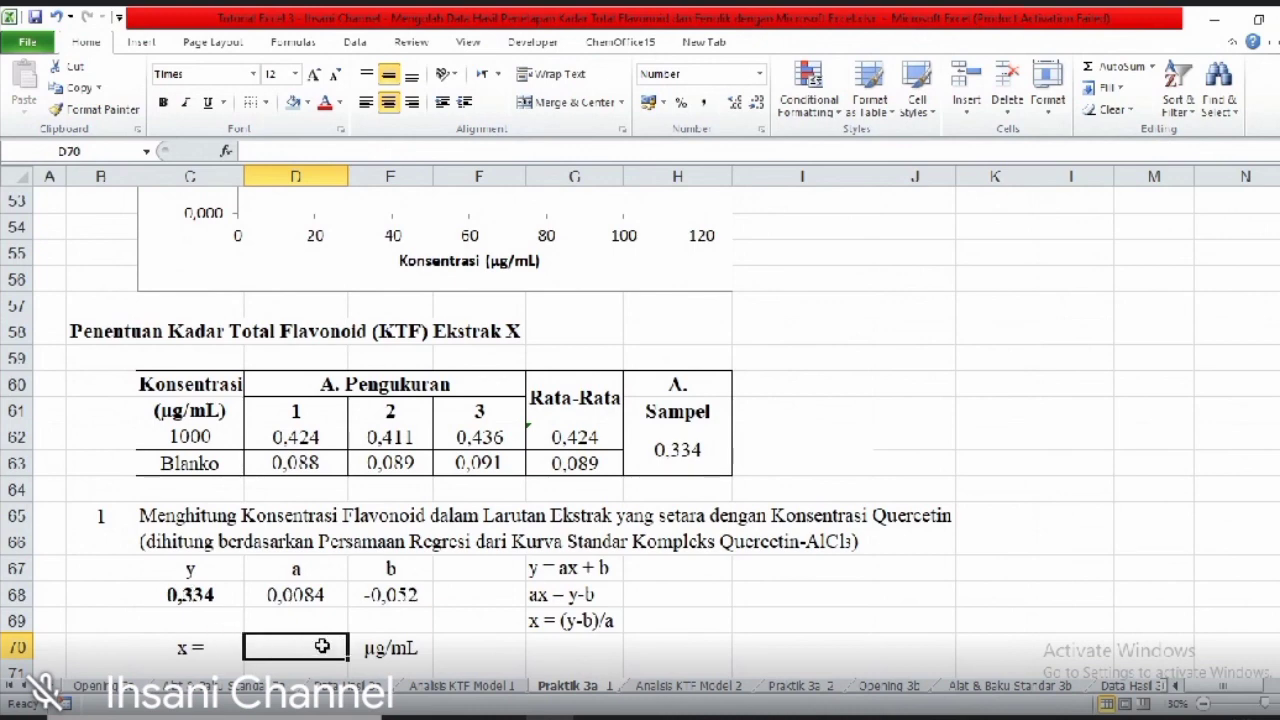
- Calculate the flavonoid concentration x in D70 with the formula =(C68-E68)/D68
type("=")
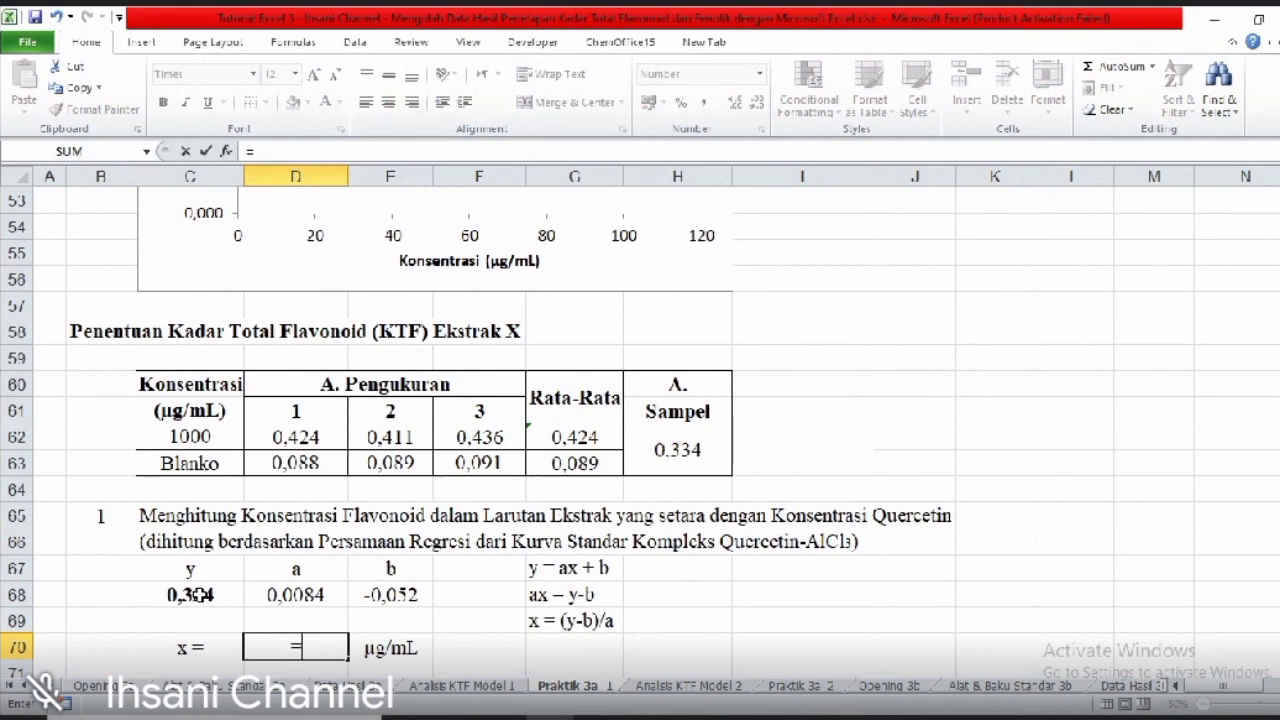
type("(")
left_click(200, 594)
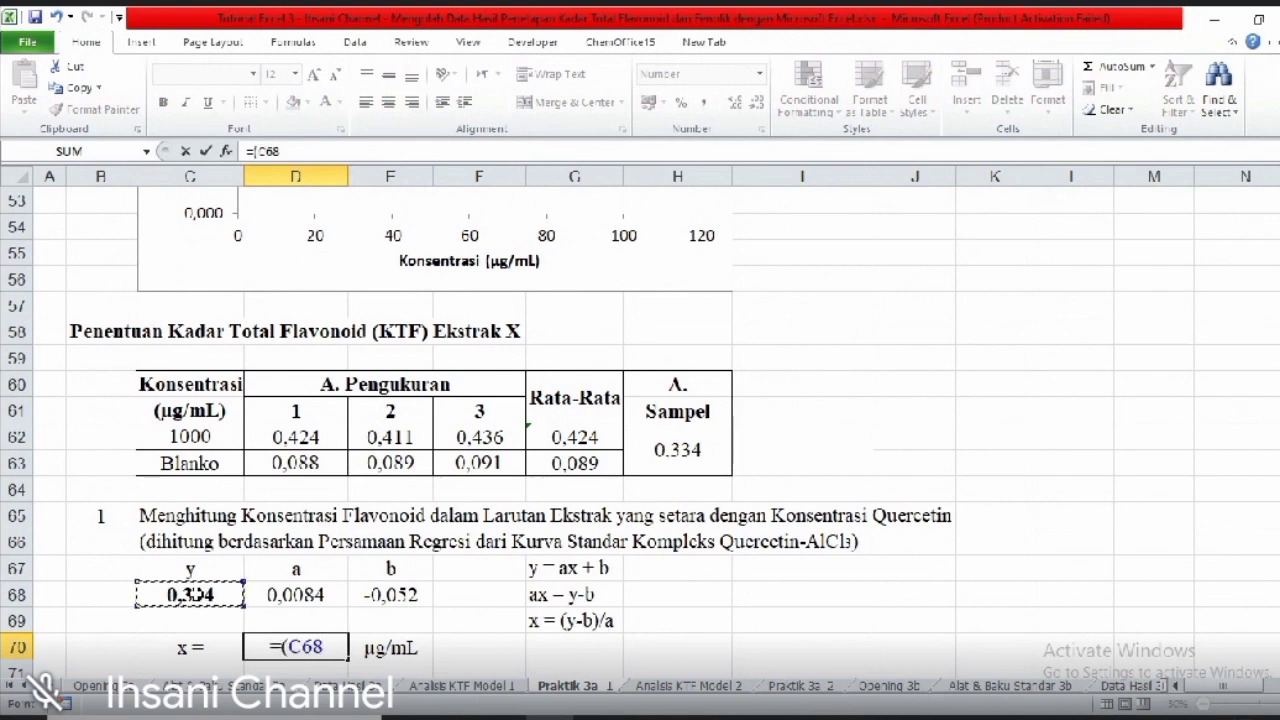
type("-")
left_click(393, 594)
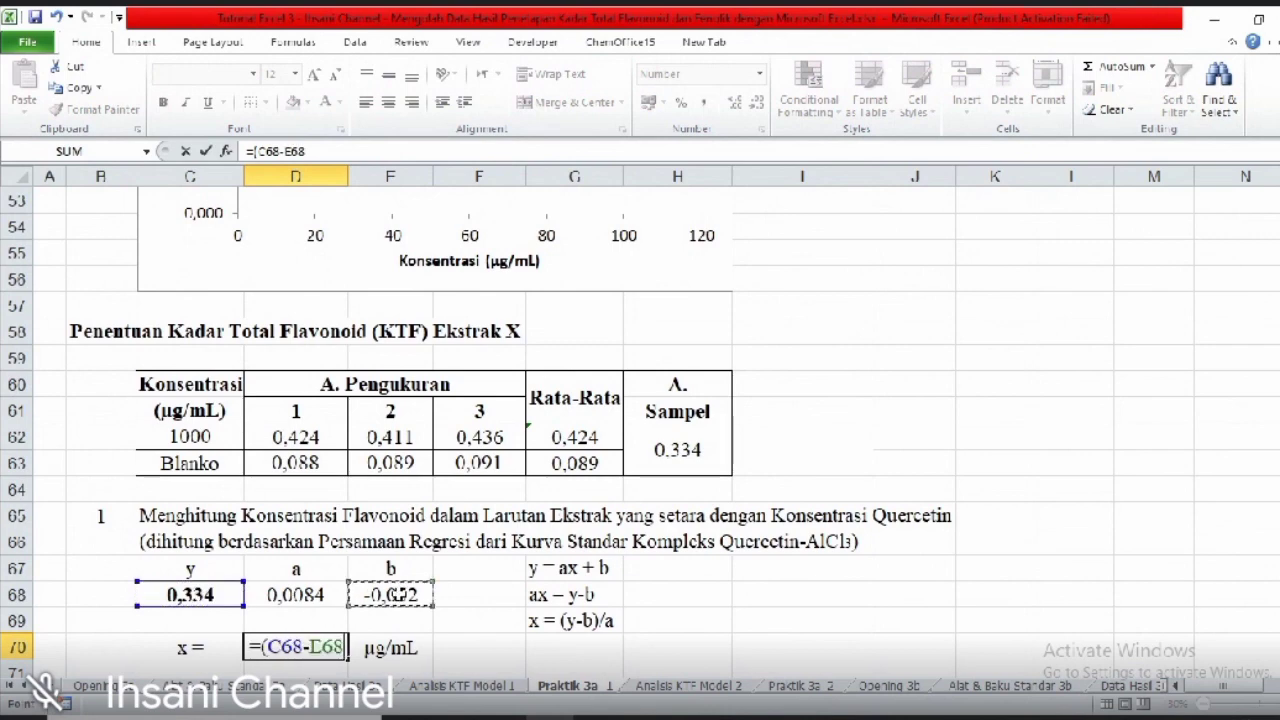
type(")/")
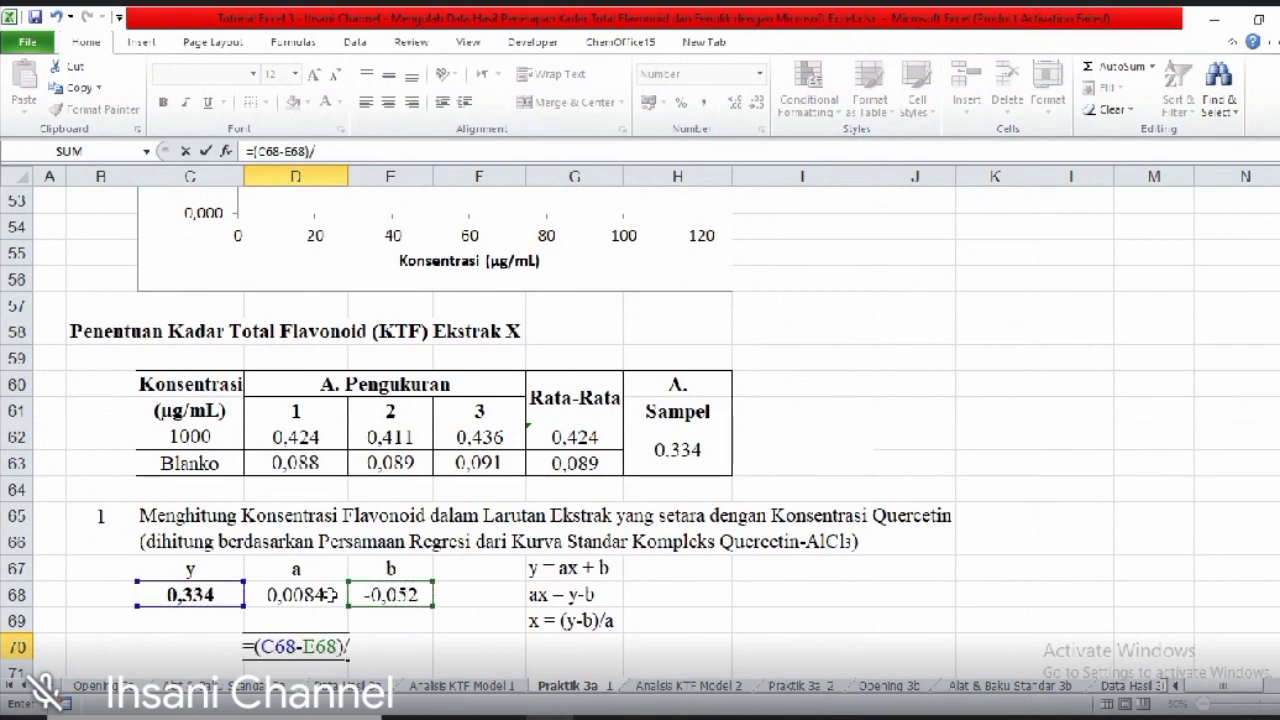
left_click(322, 596)
key("Return")
left_click(318, 620)
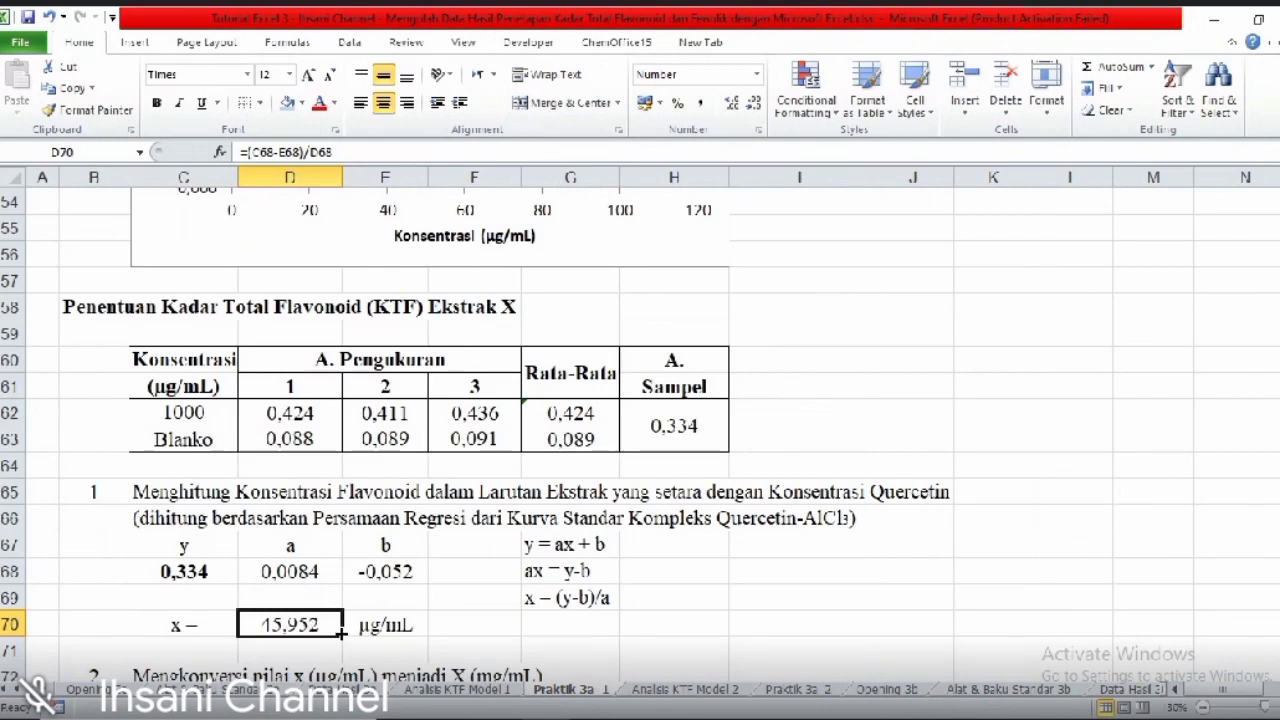
- Convert x from µg/mL to mg/mL in D73 with the formula =D70/1000
key("Down")
key("Down")
key("Down")
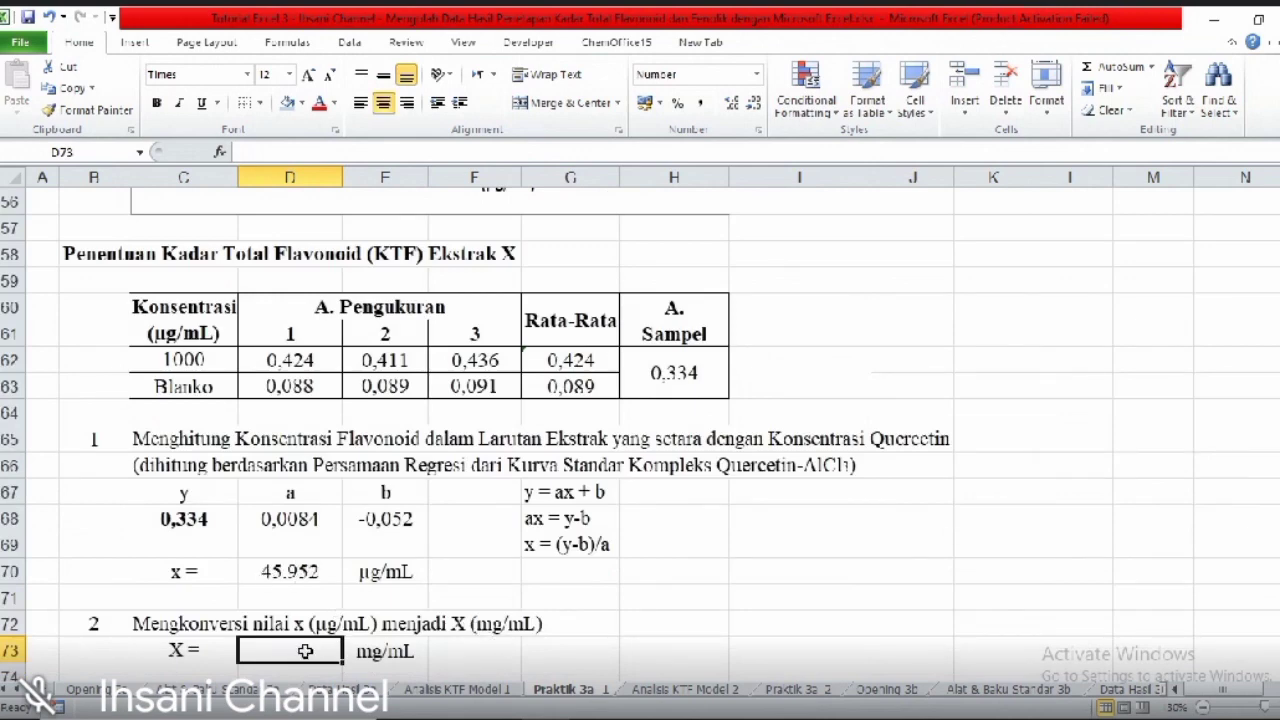
type("=")
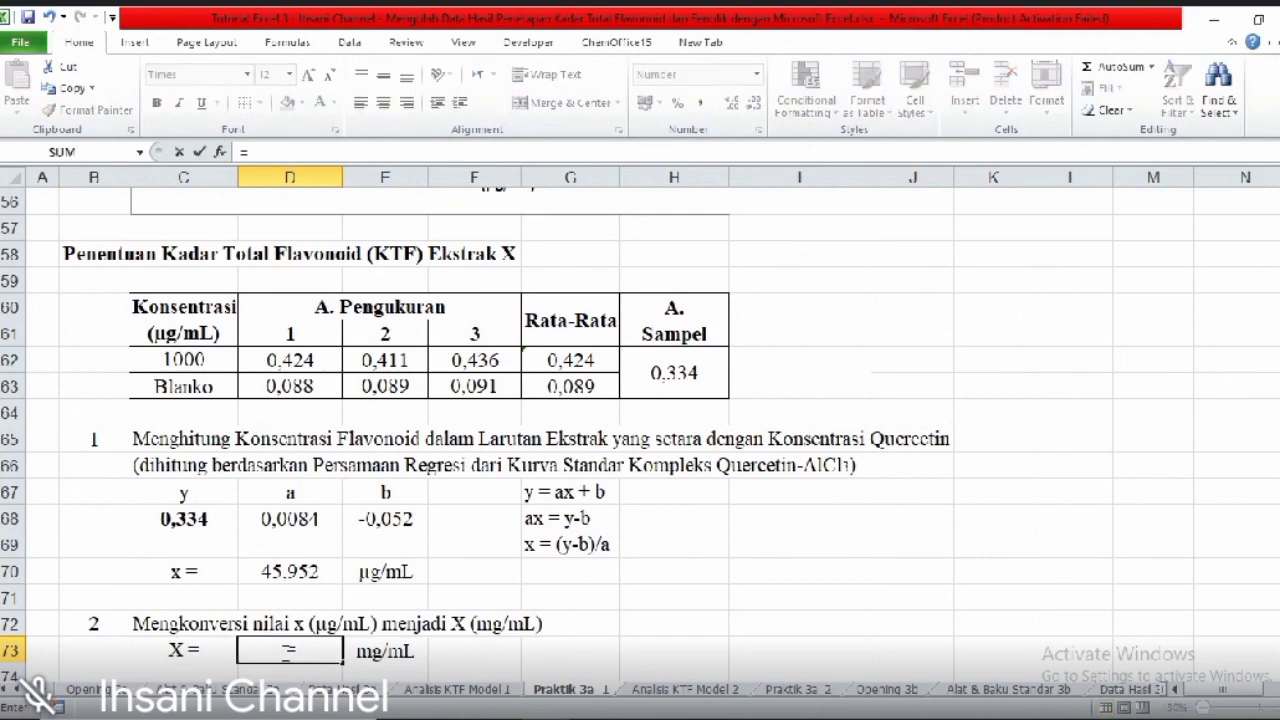
left_click(281, 571)
type("/1000")
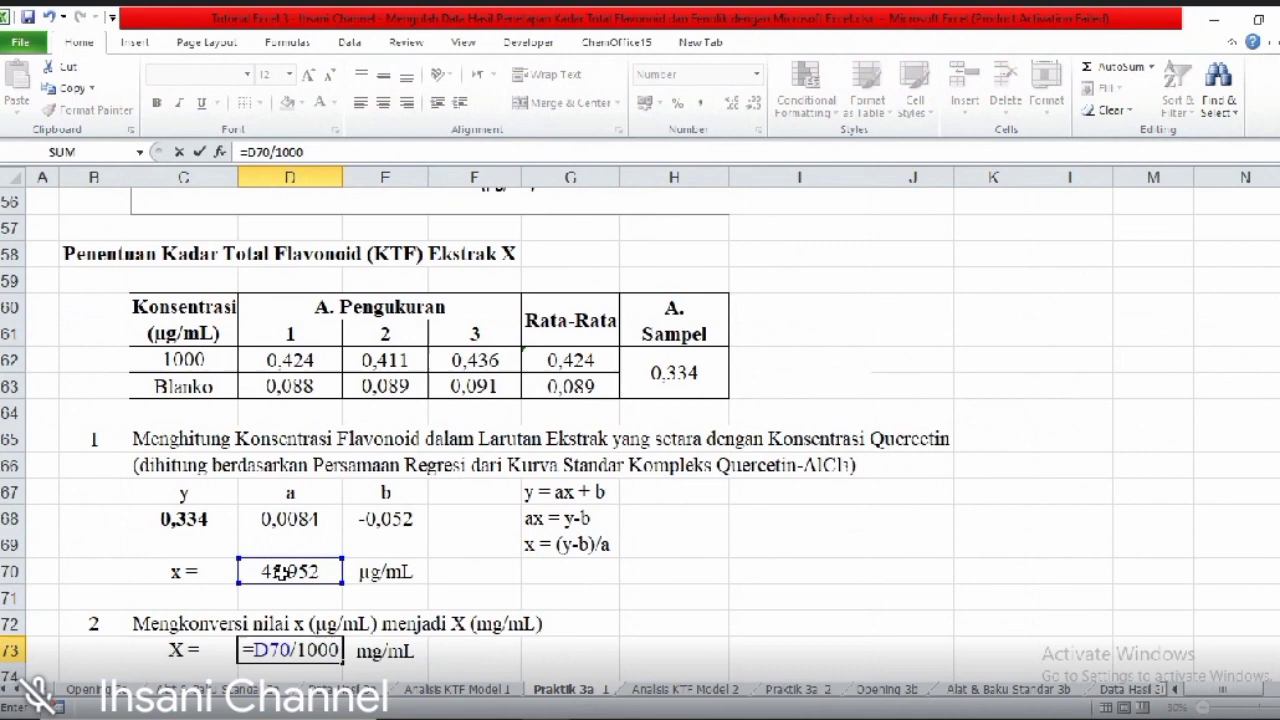
key("Return")
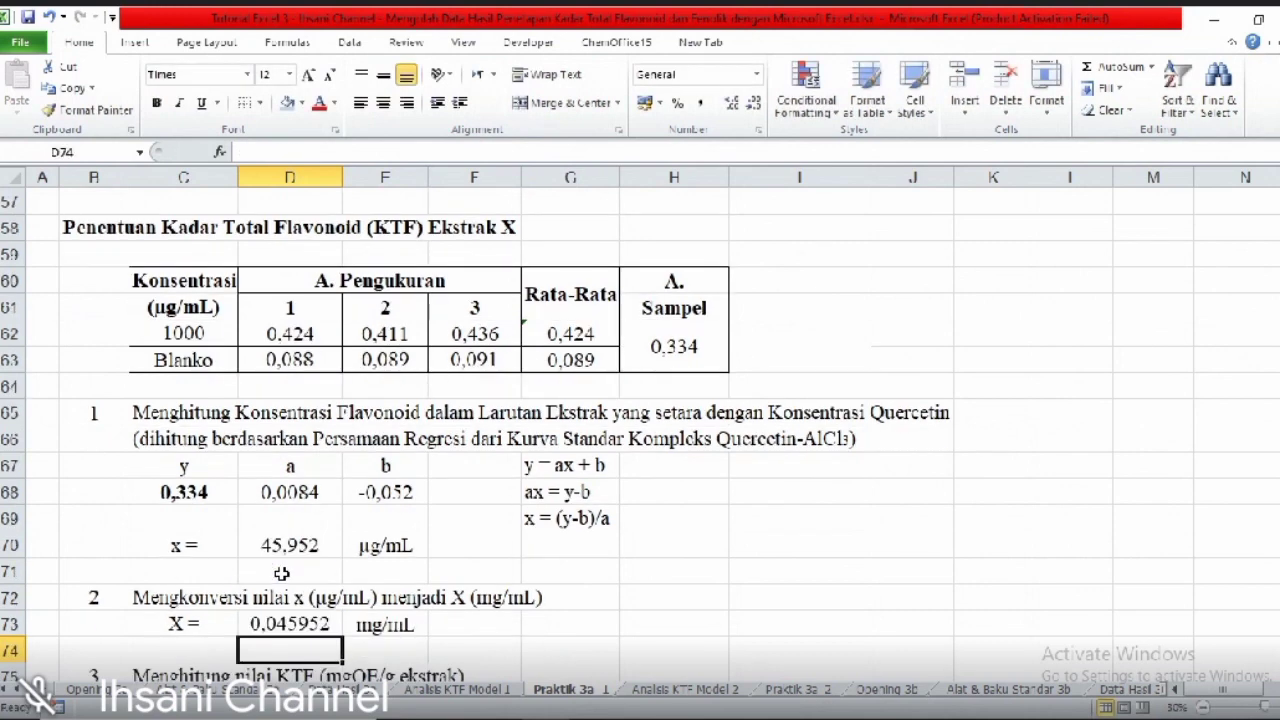
- Calculate the total flavonoid content (KTF) in D79 with the formula =10*D73*1/0,01
key("Up")
key("Down")
key("Down")
key("Down")
key("Down")
key("Down")
key("Down")
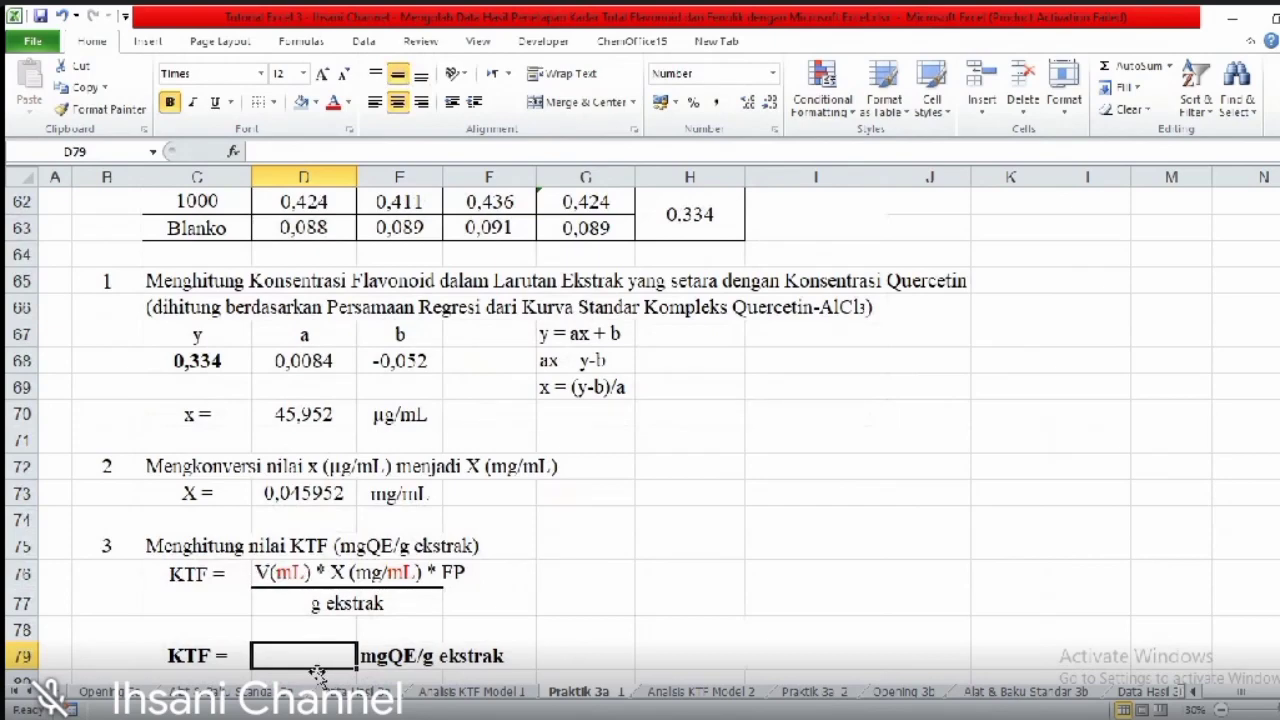
type("=")
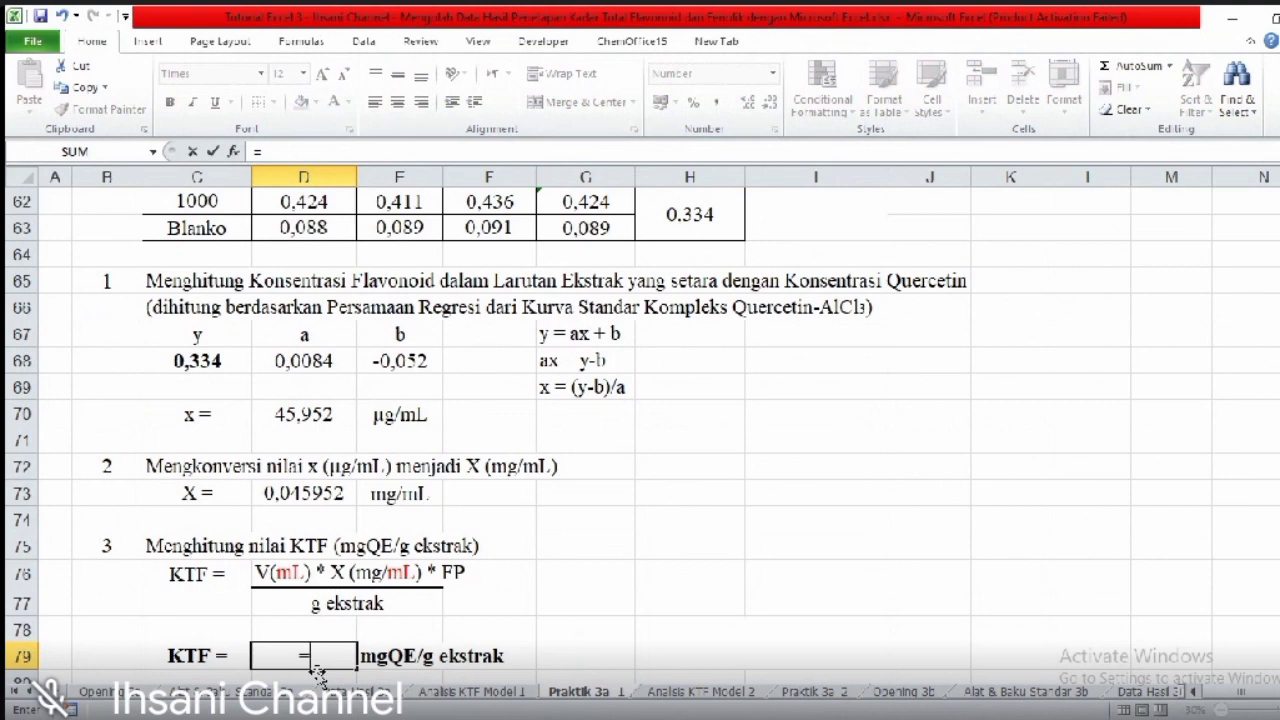
type("10*")
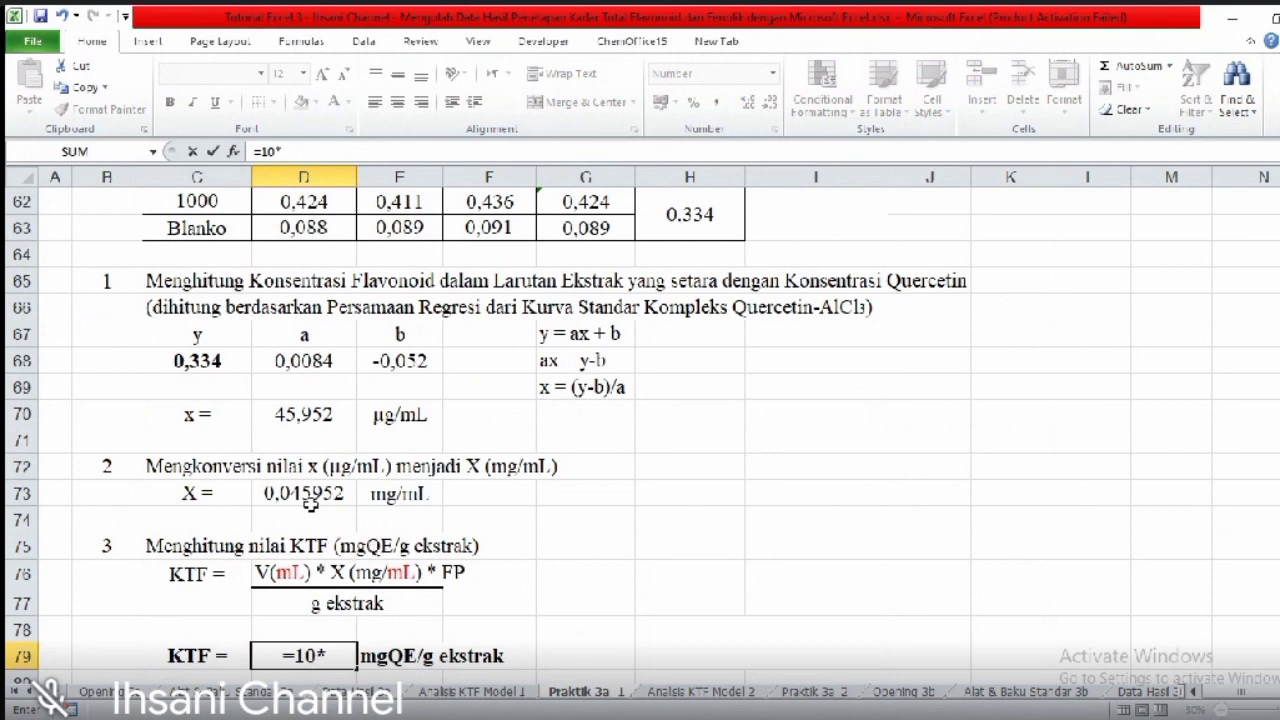
left_click(308, 497)
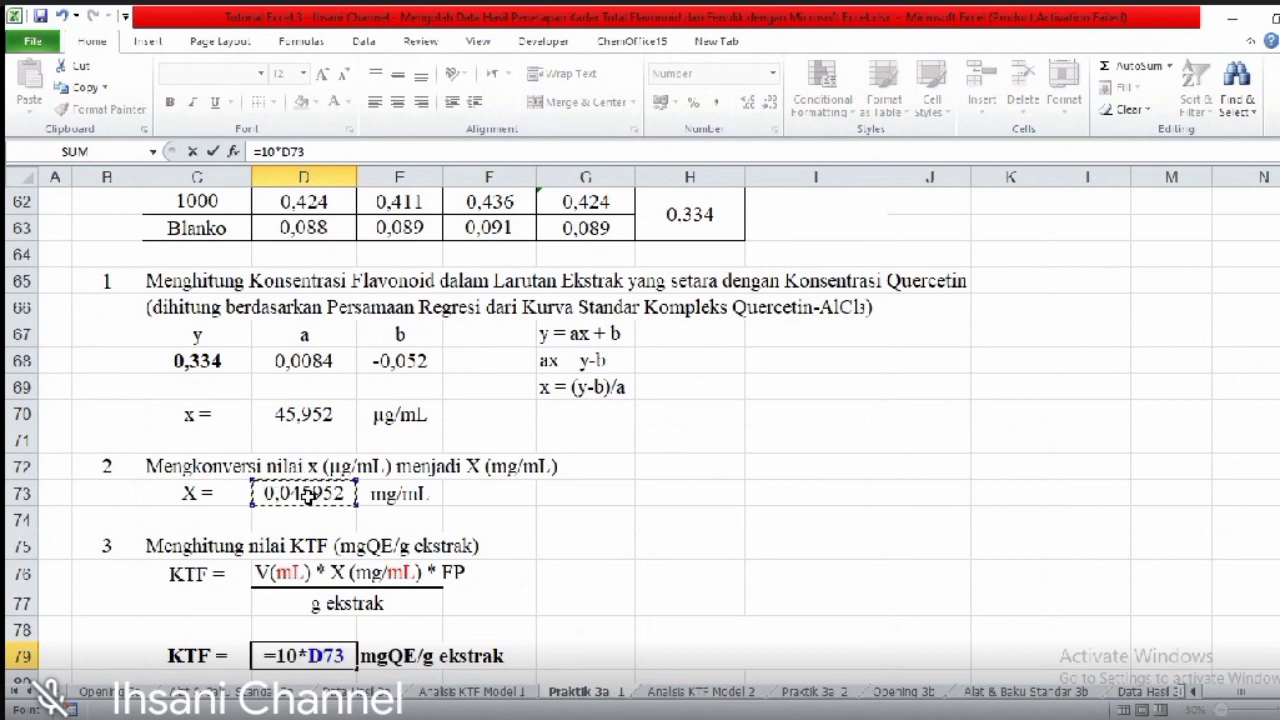
type("*")
type("1")
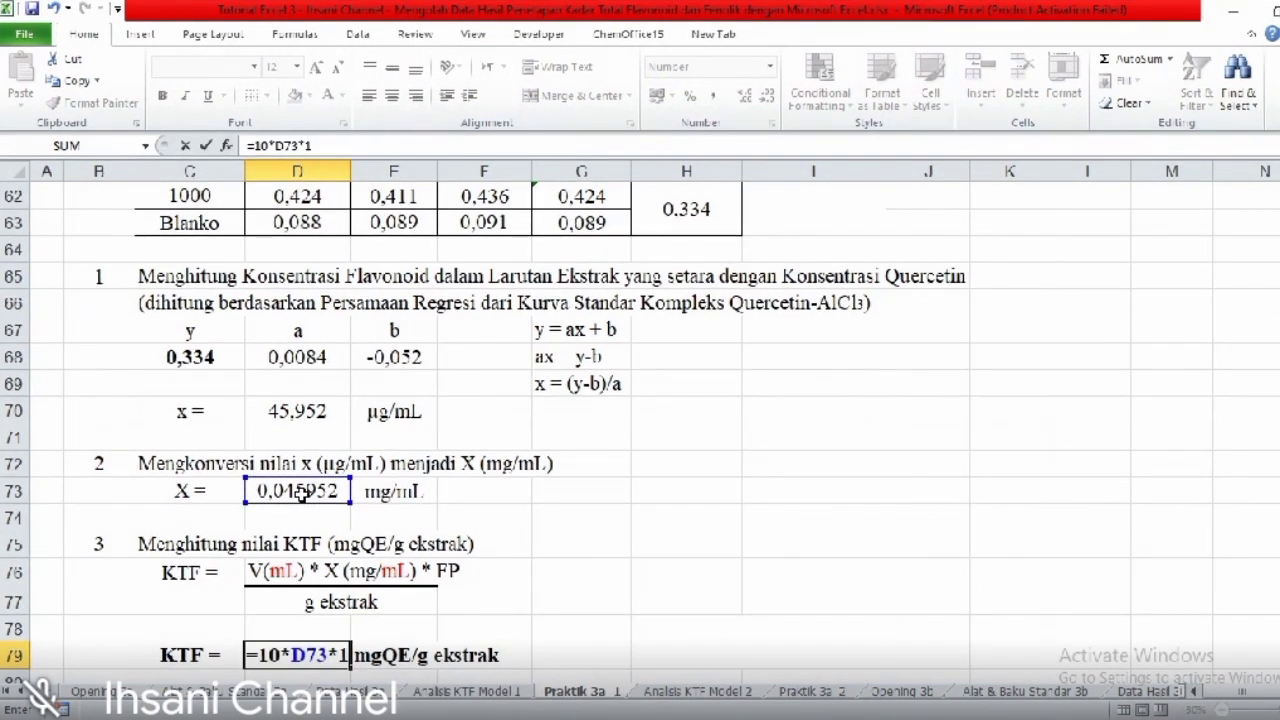
type("/")
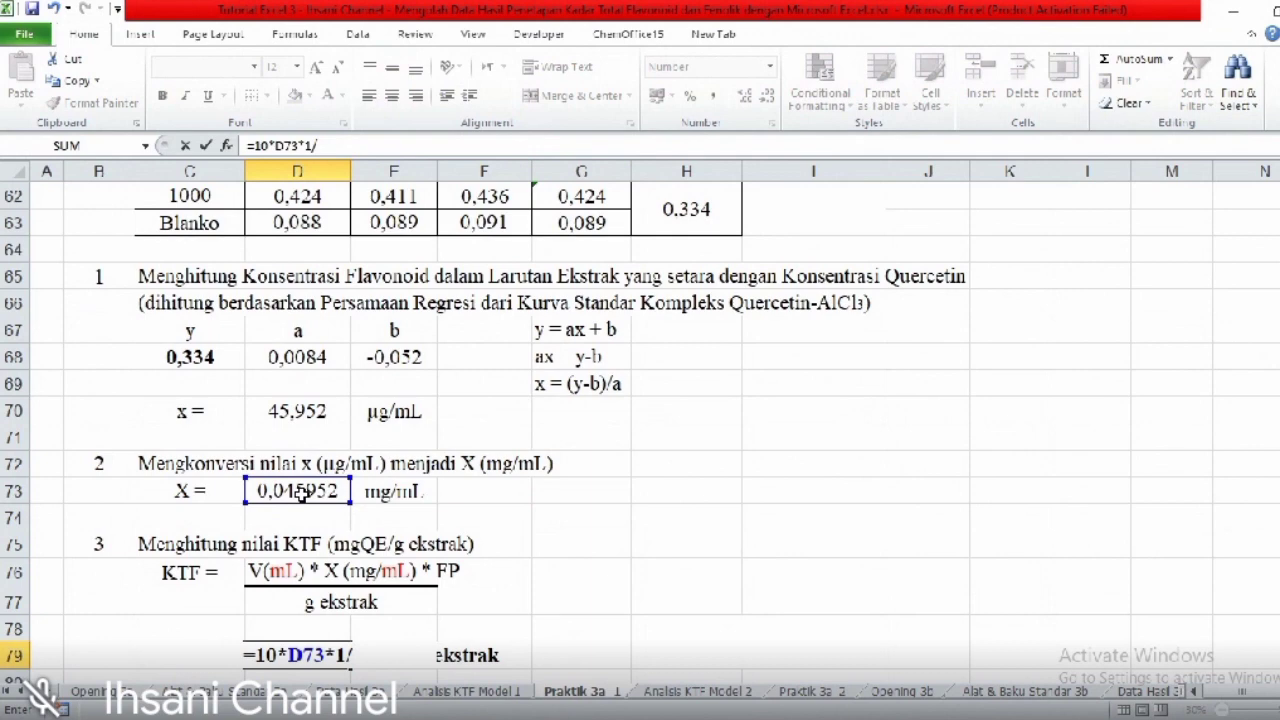
type("10")
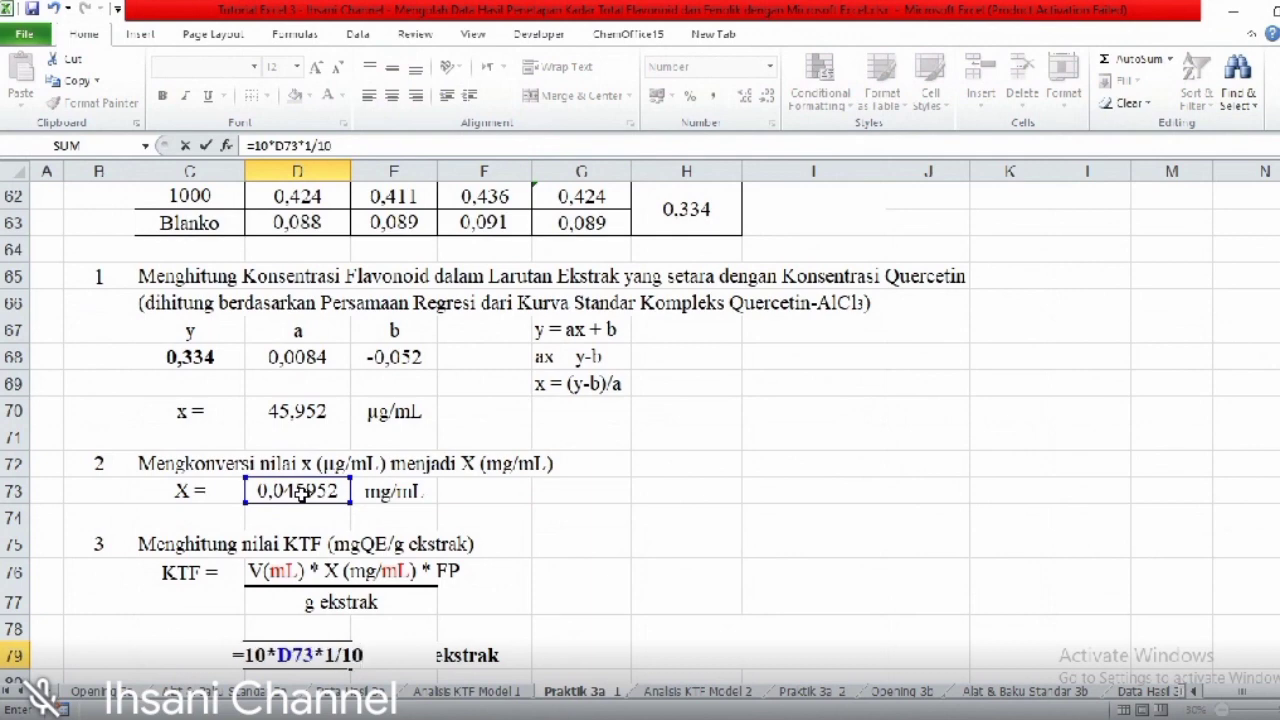
key("BackSpace")
key("BackSpace")
type("0,")
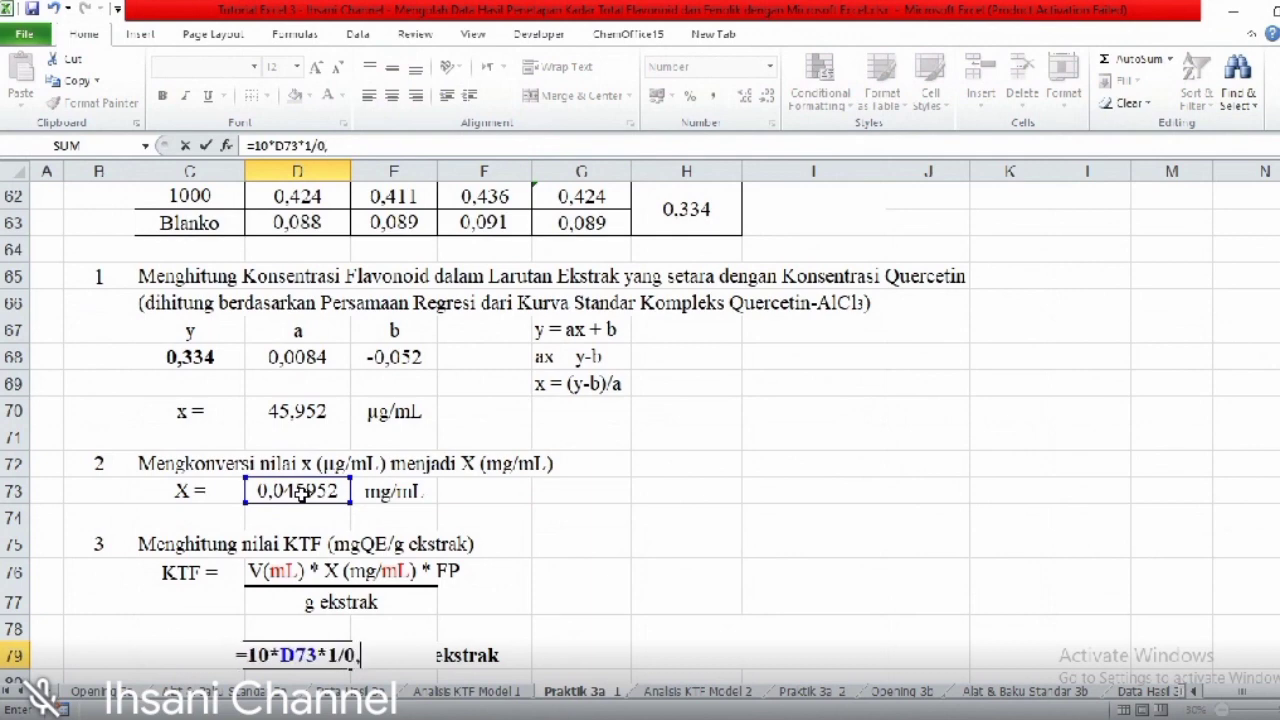
type("01")
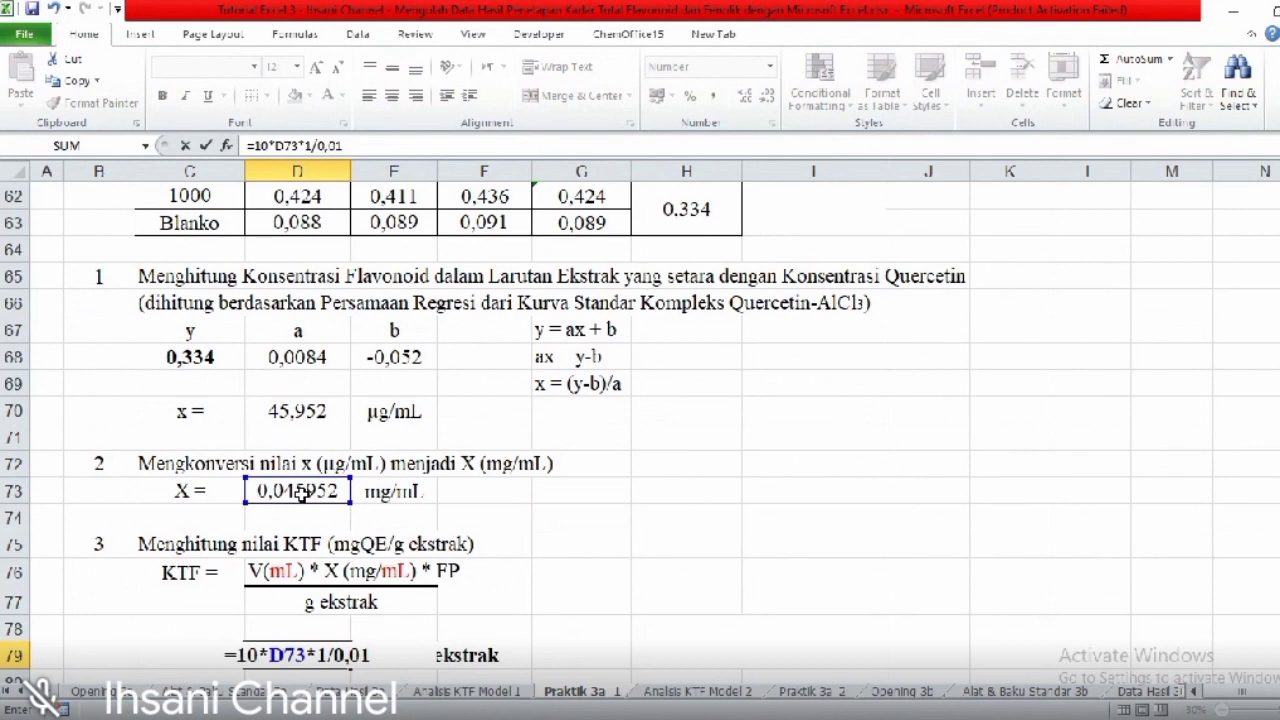
key("Return")
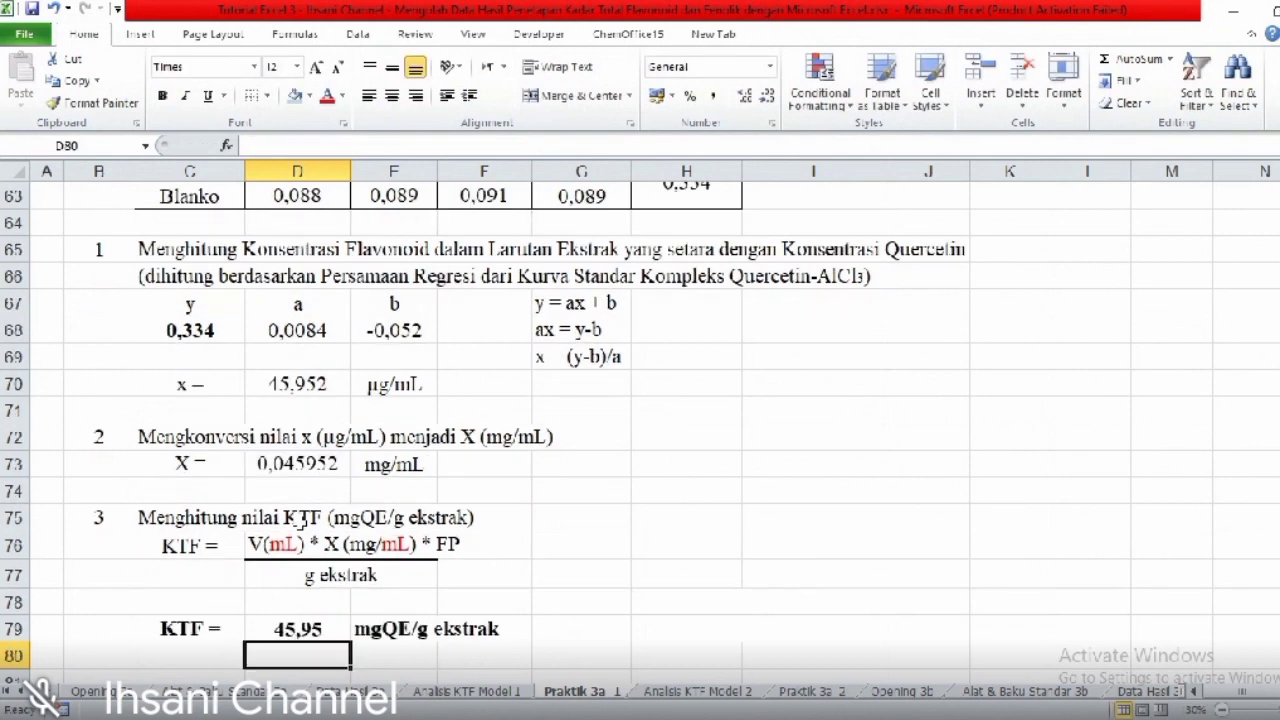
left_click(305, 628)
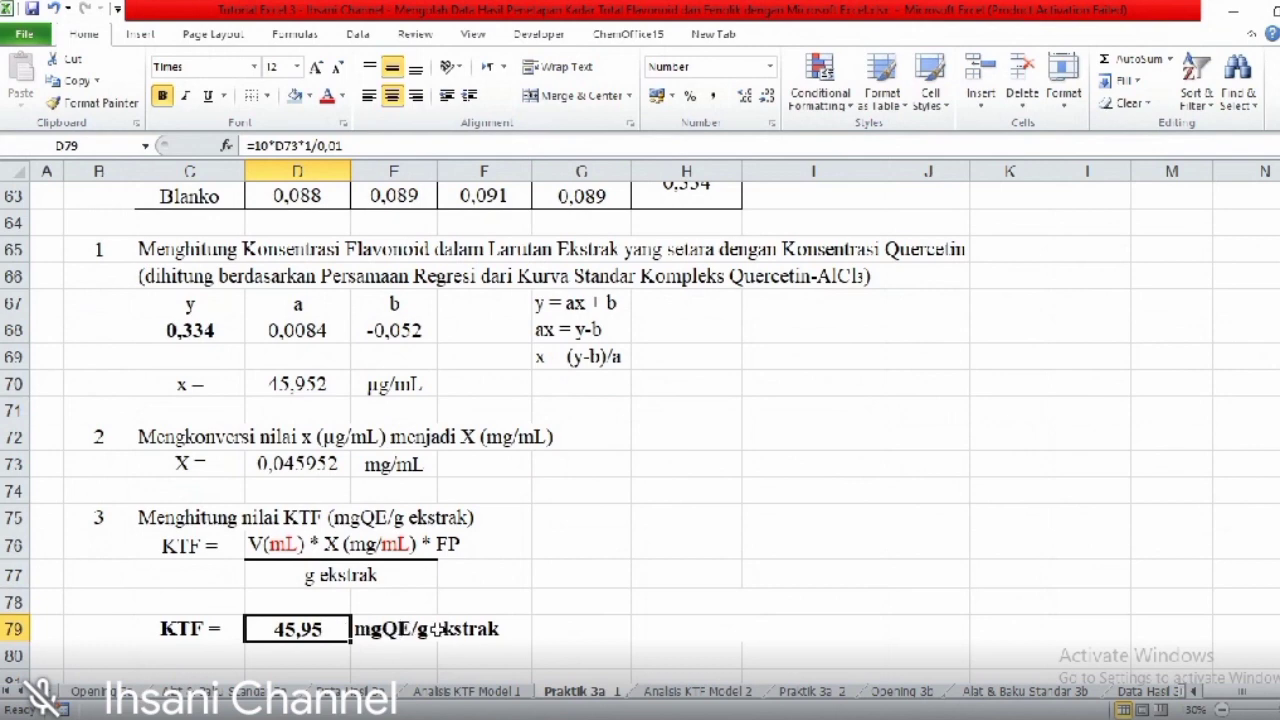
- Compare the KTF result with the Analisis KTF Model 1 sheet, then return to Praktik 3a_1 and select C79:F79
left_click(488, 694)
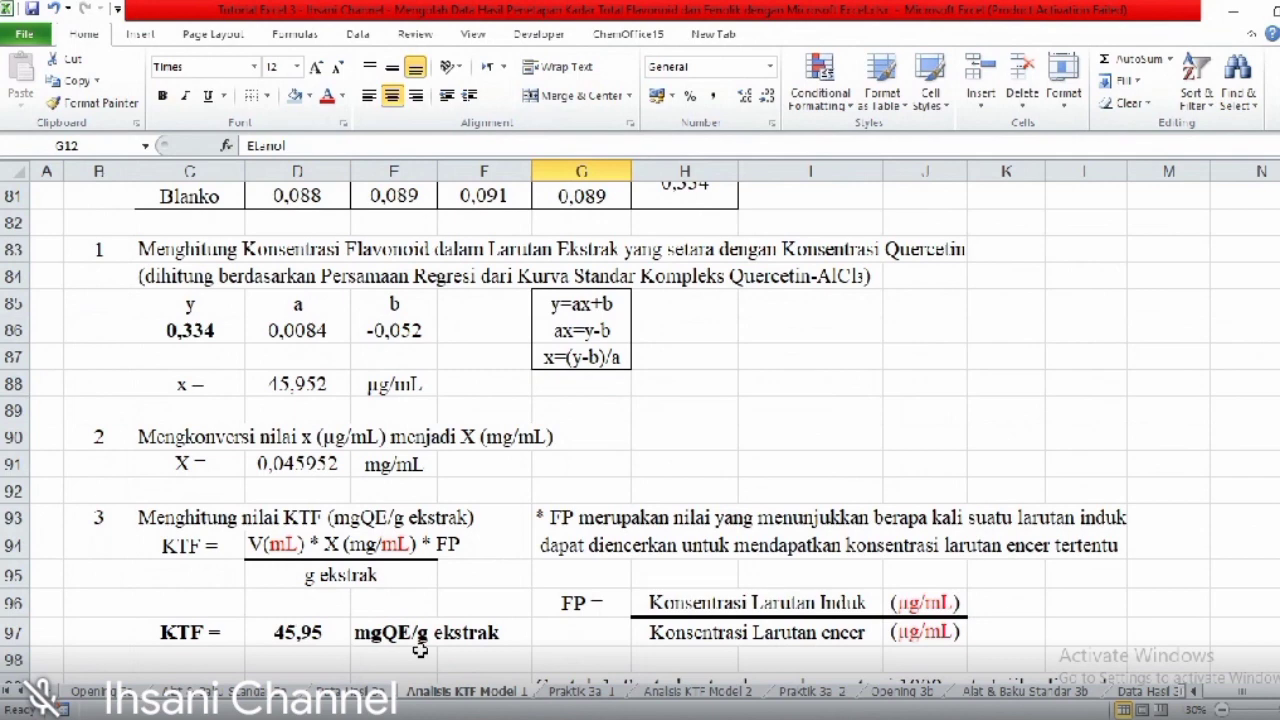
left_click(584, 692)
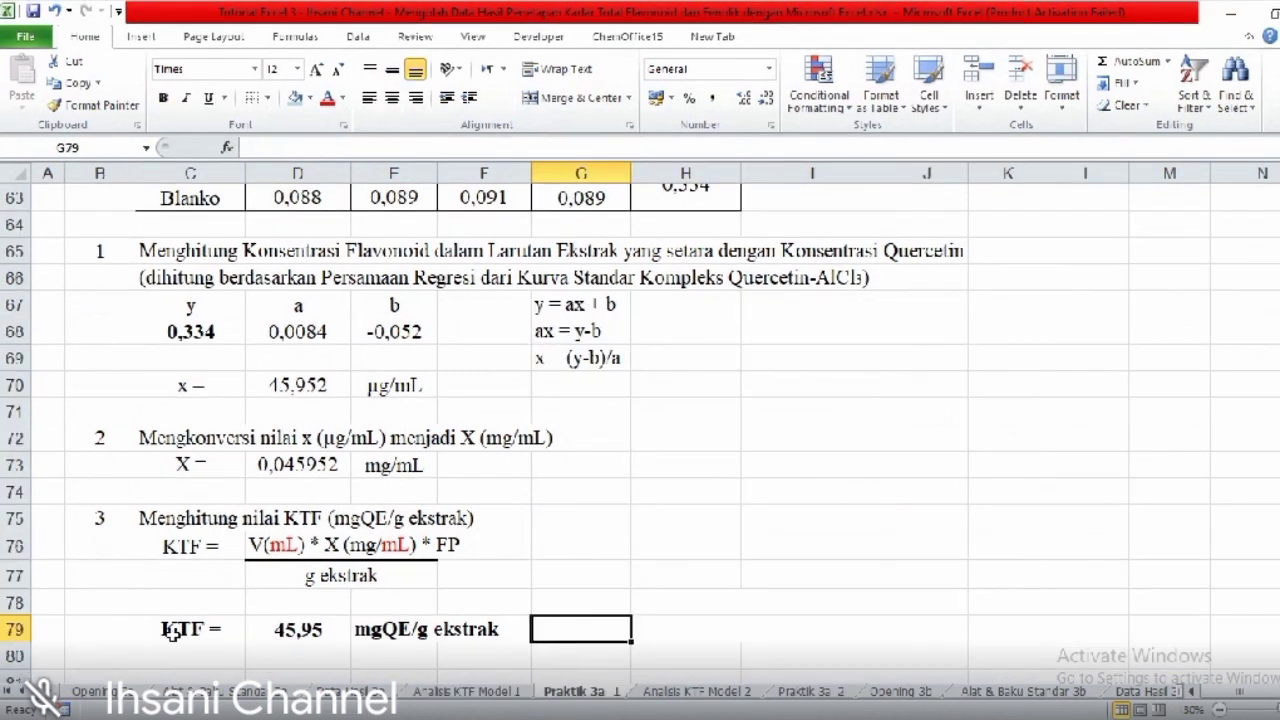
left_click_drag(192, 630, 505, 626)
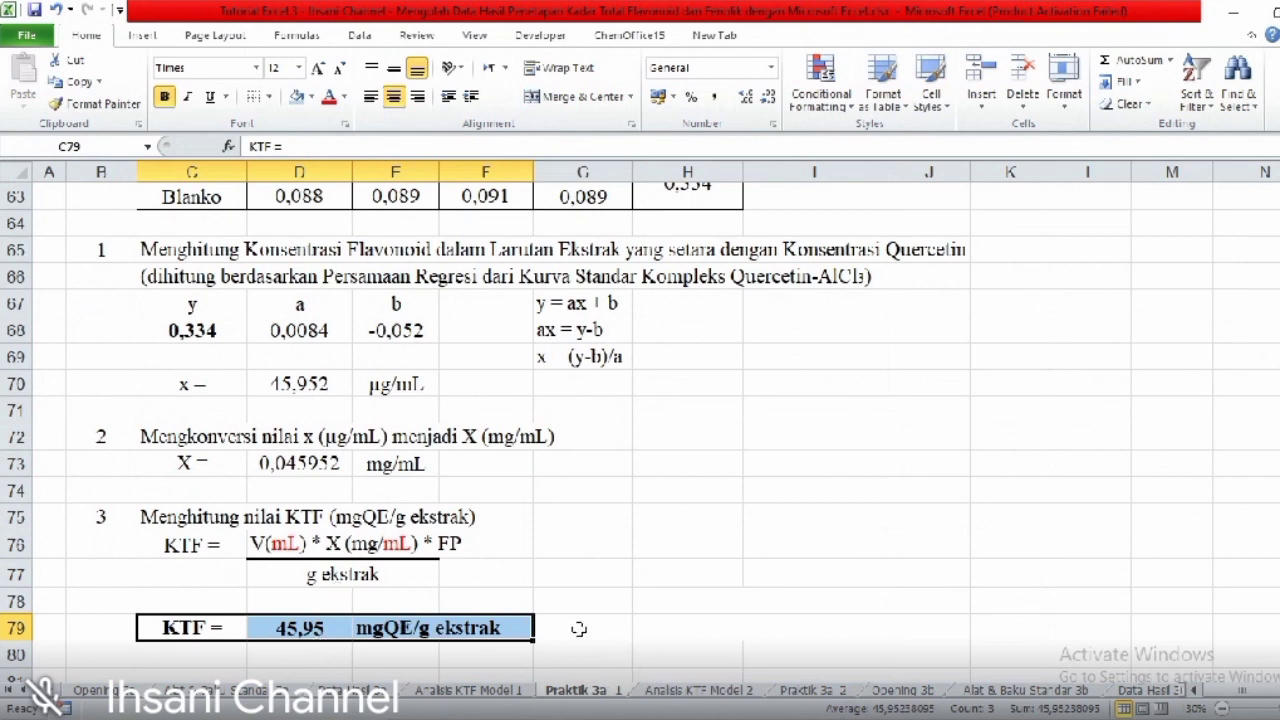
- Open the Analisis KTF Model 2 sheet and view its quercetin standard curve table
left_click(700, 690)
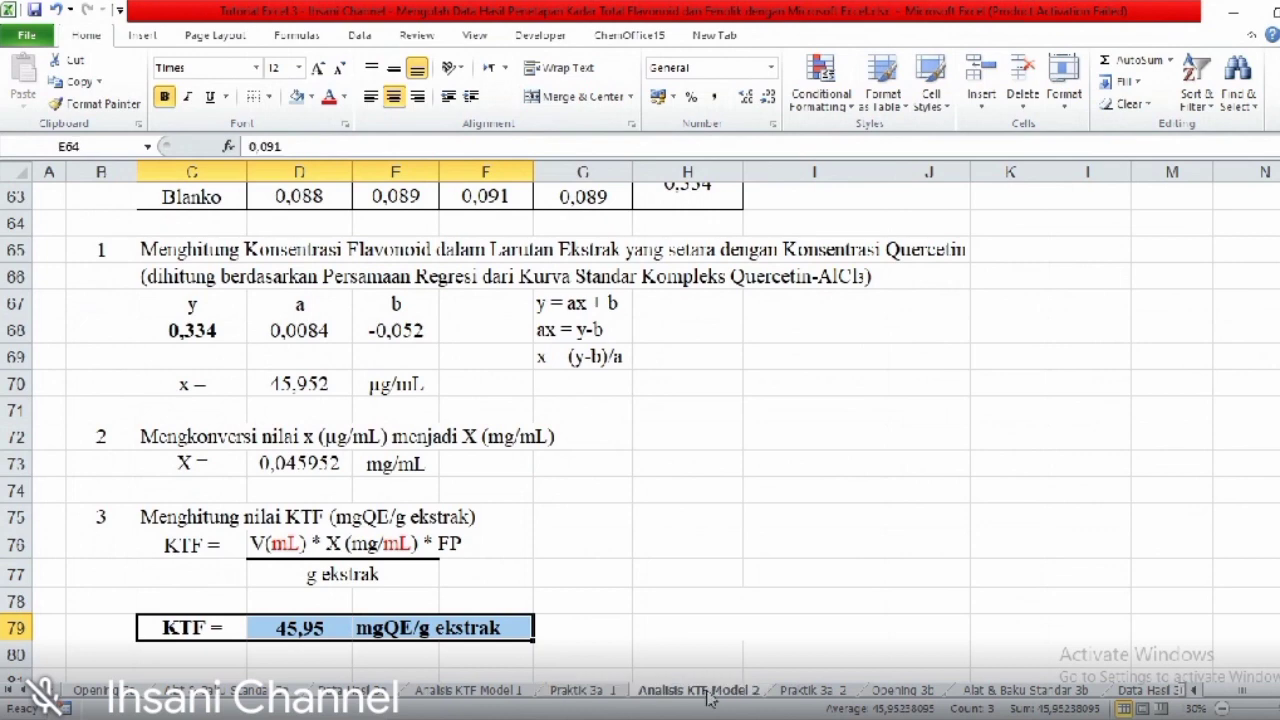
left_click_drag(1276, 300, 1276, 288)
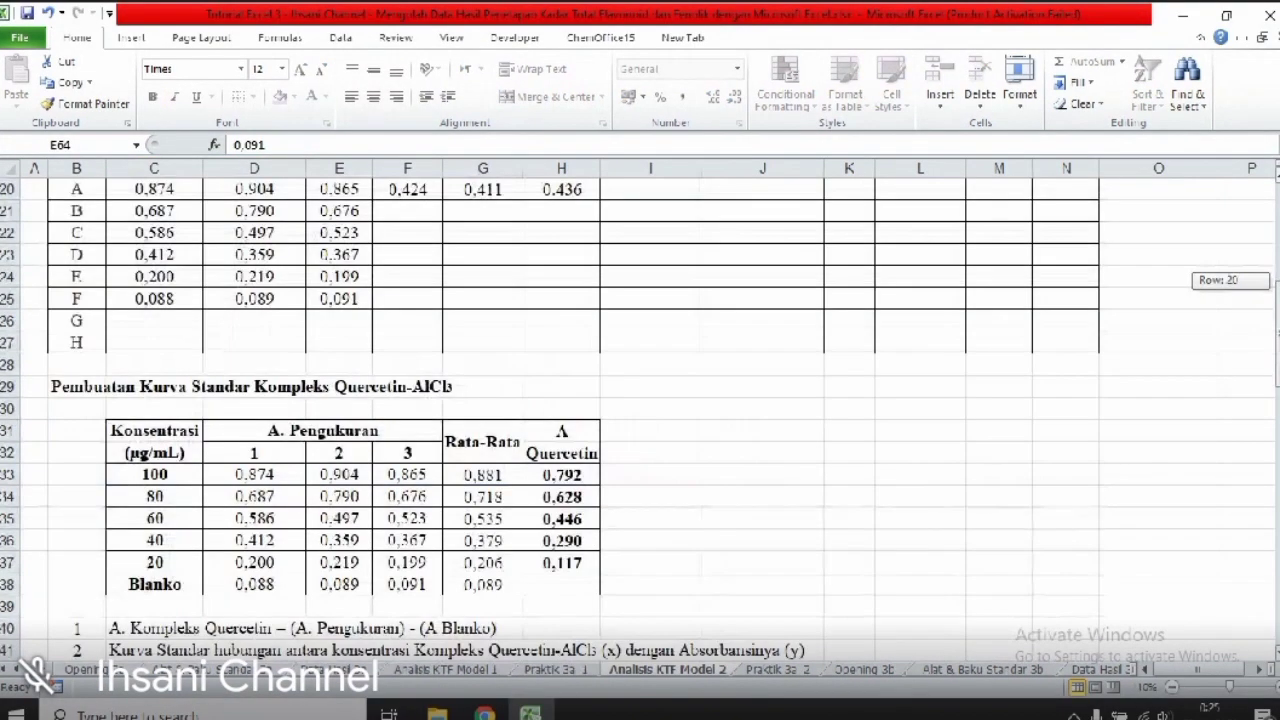
scroll(1194, 390, "down", 2)
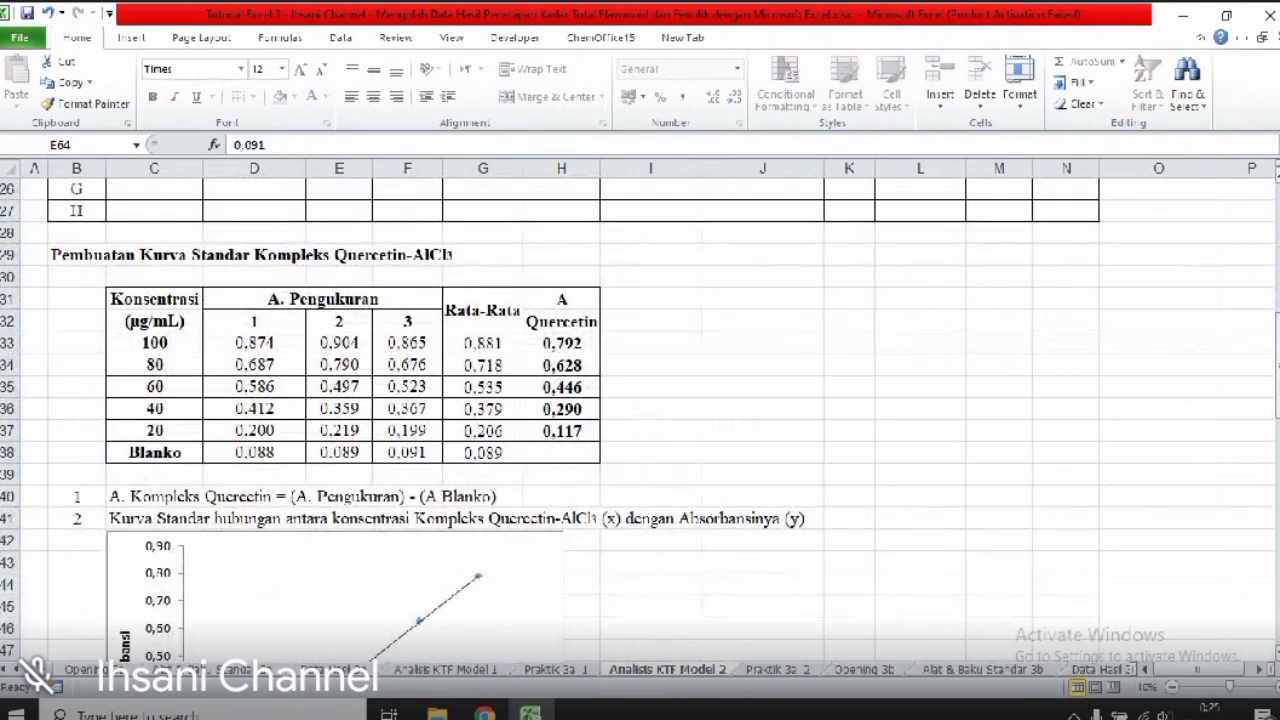
- Compare the Ekstrak X KTF table on Analisis KTF Model 2 with cells H80 and C86 on Analisis KTF Model 1, then return to Model 2
left_click_drag(1275, 400, 1275, 456)
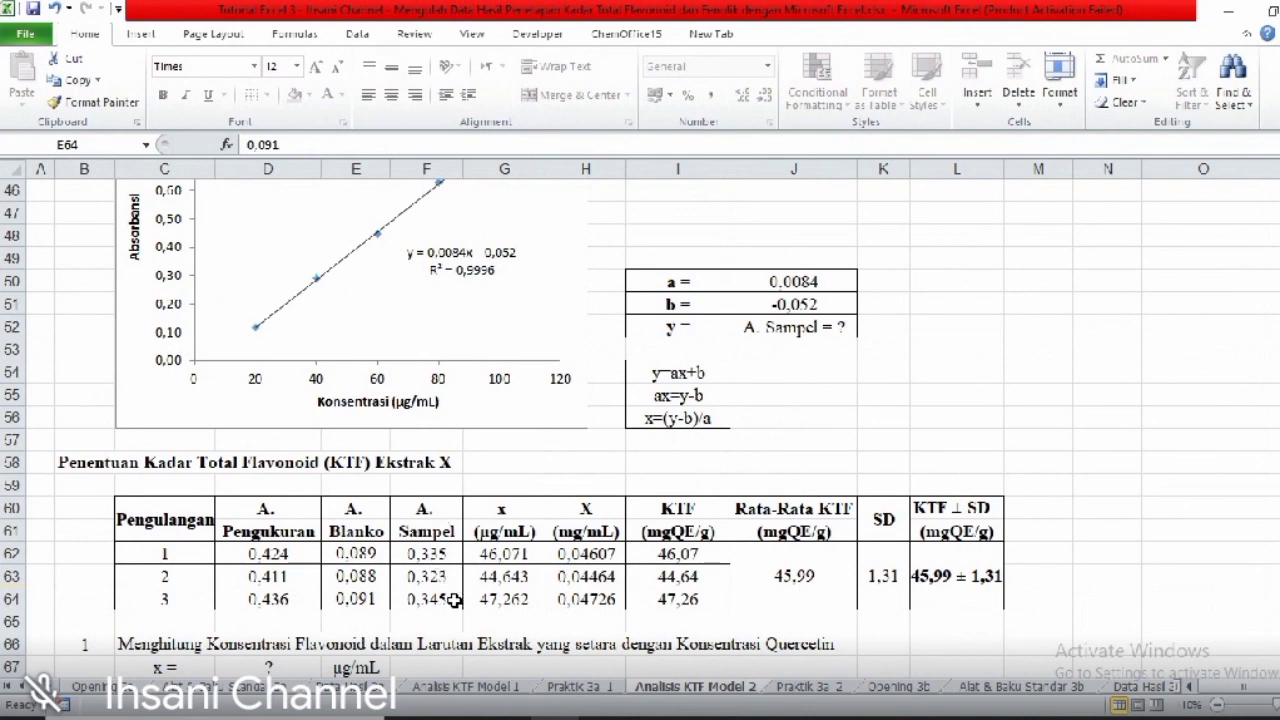
left_click(503, 692)
left_click_drag(658, 296, 663, 364)
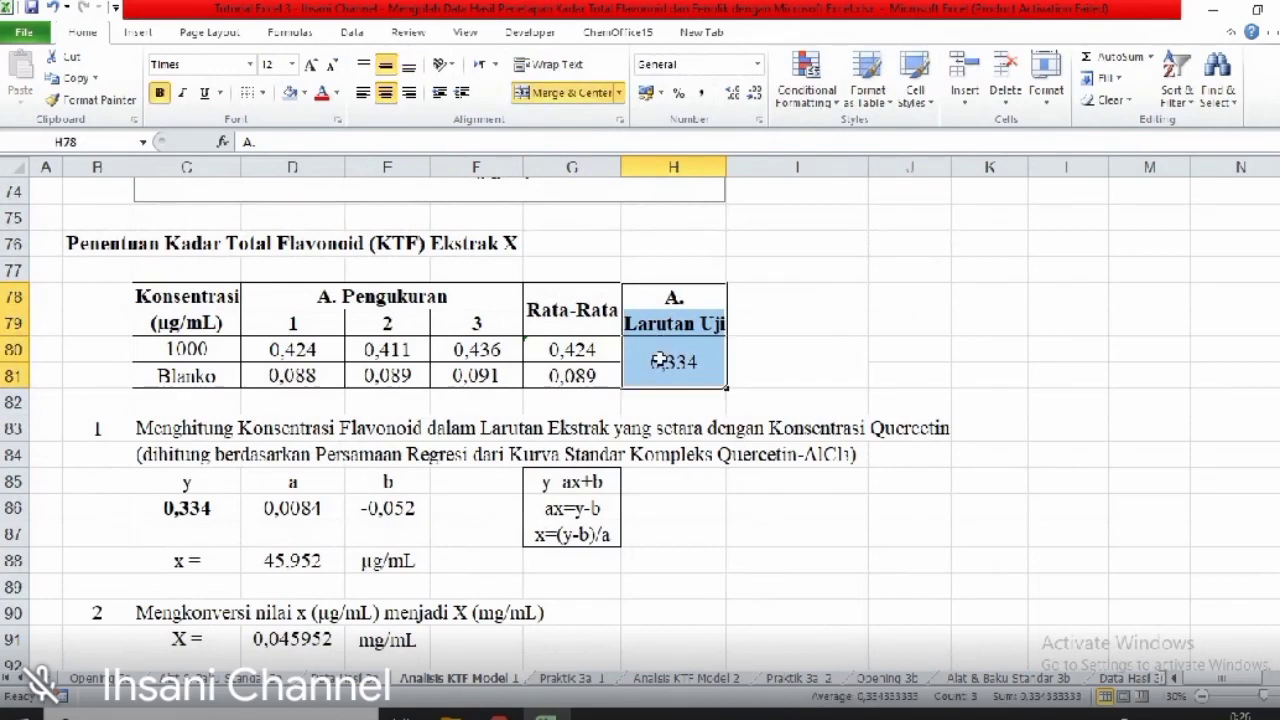
left_click(663, 368)
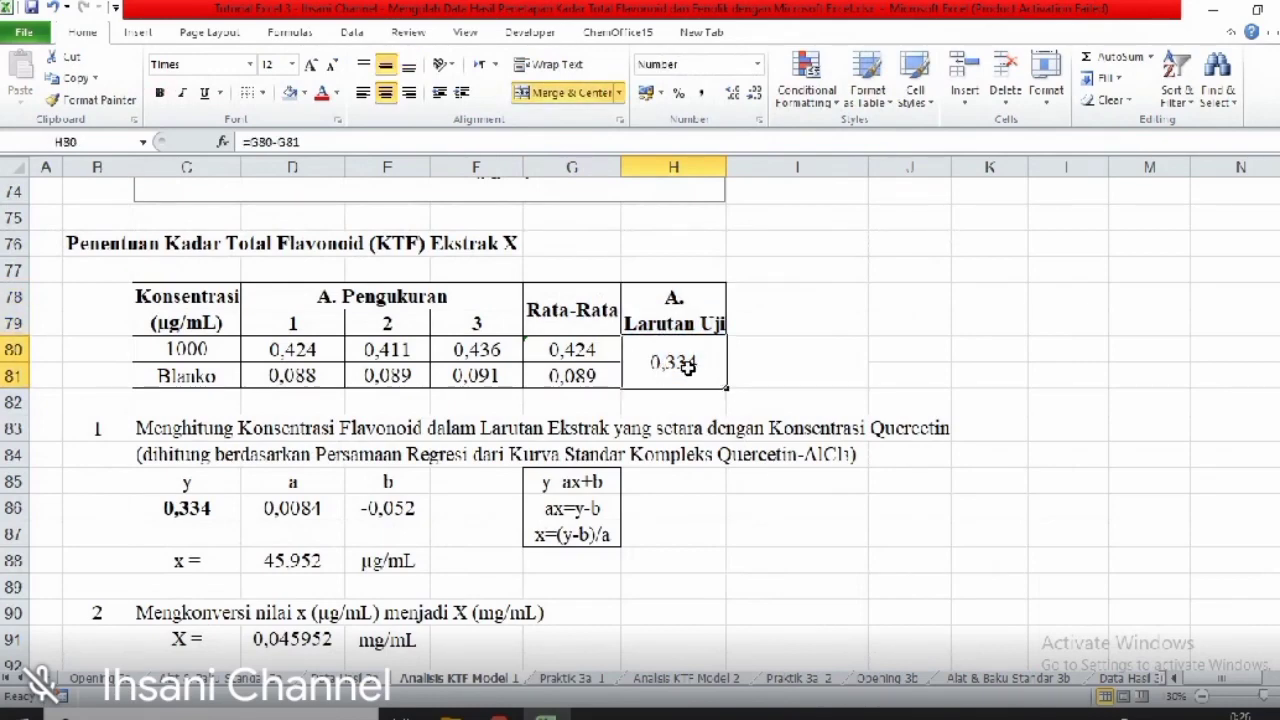
left_click(196, 509)
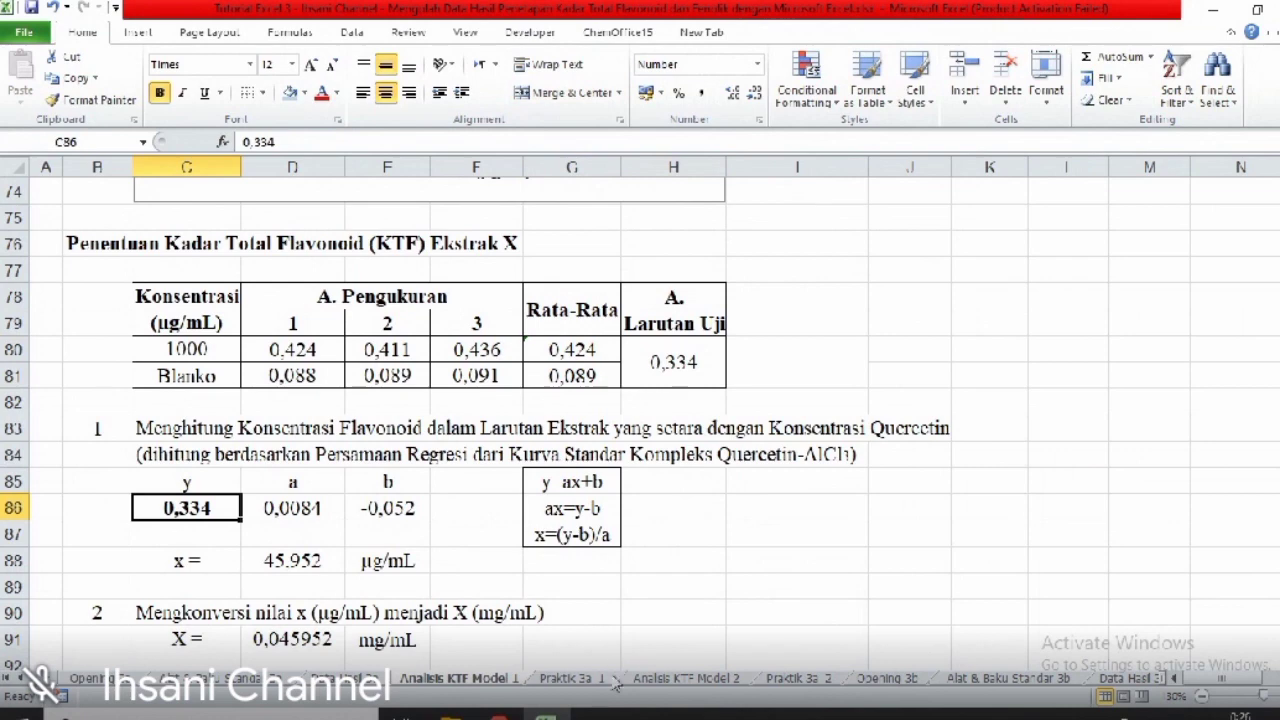
left_click(704, 682)
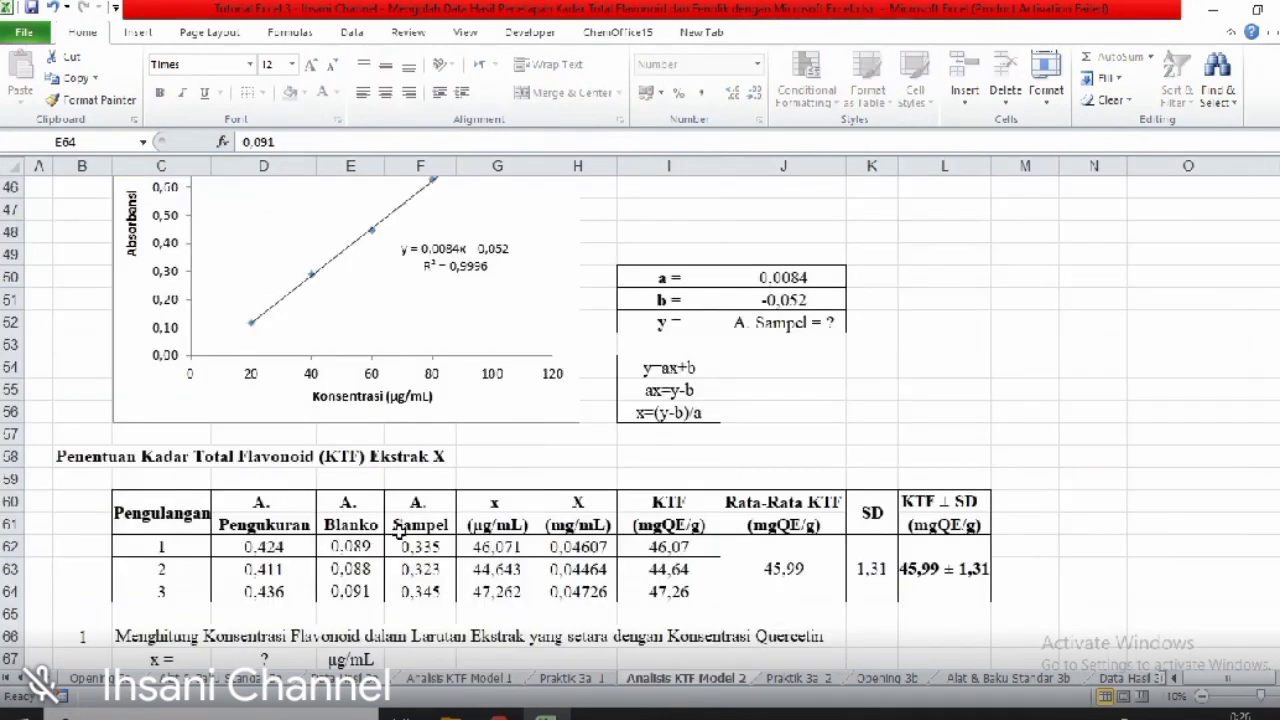
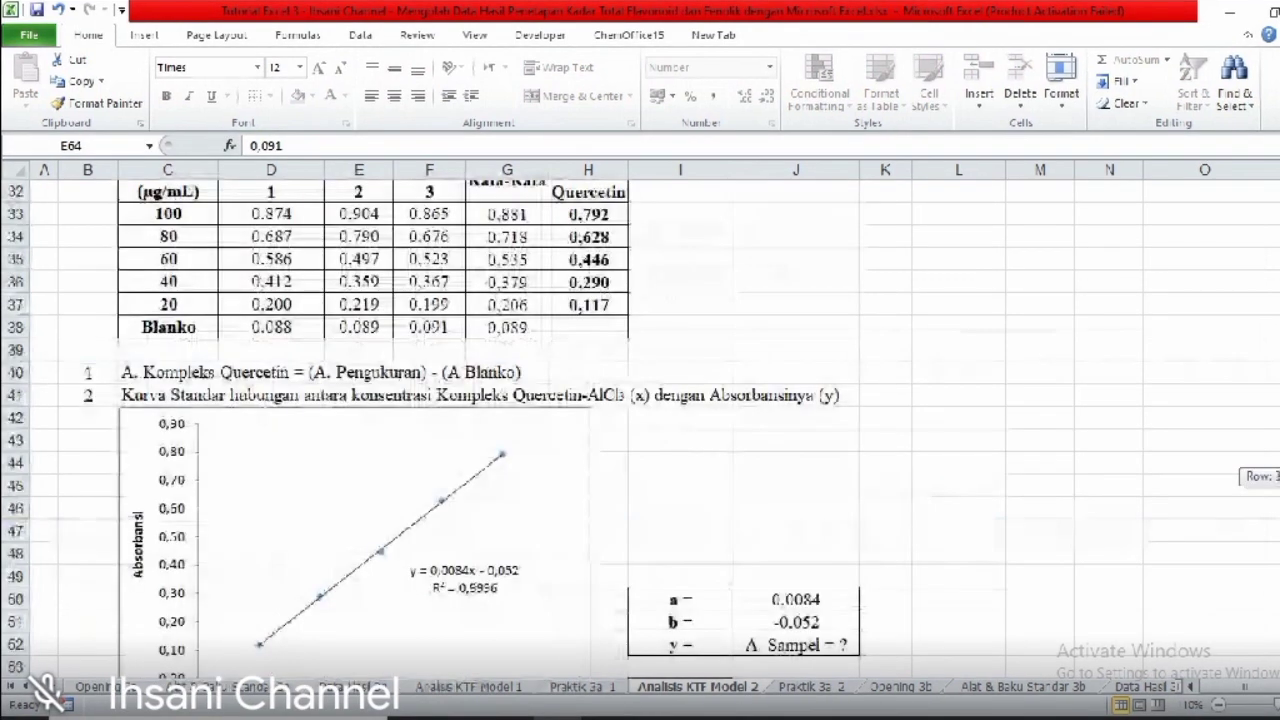
scroll(640, 420, "down", 3)
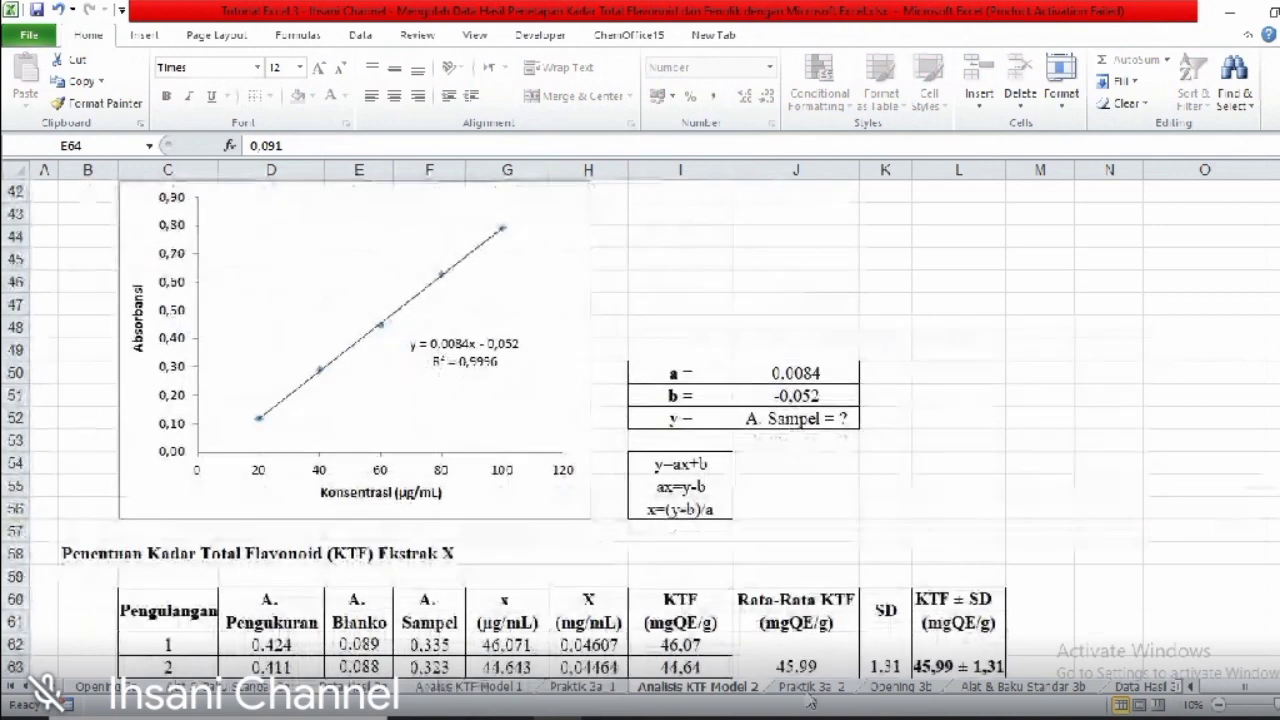
- Open the Praktik 3a_2 sheet and check the measured absorbances in D48:D50 against the Ekstrak X source readings in F6:H6
left_click(811, 688)
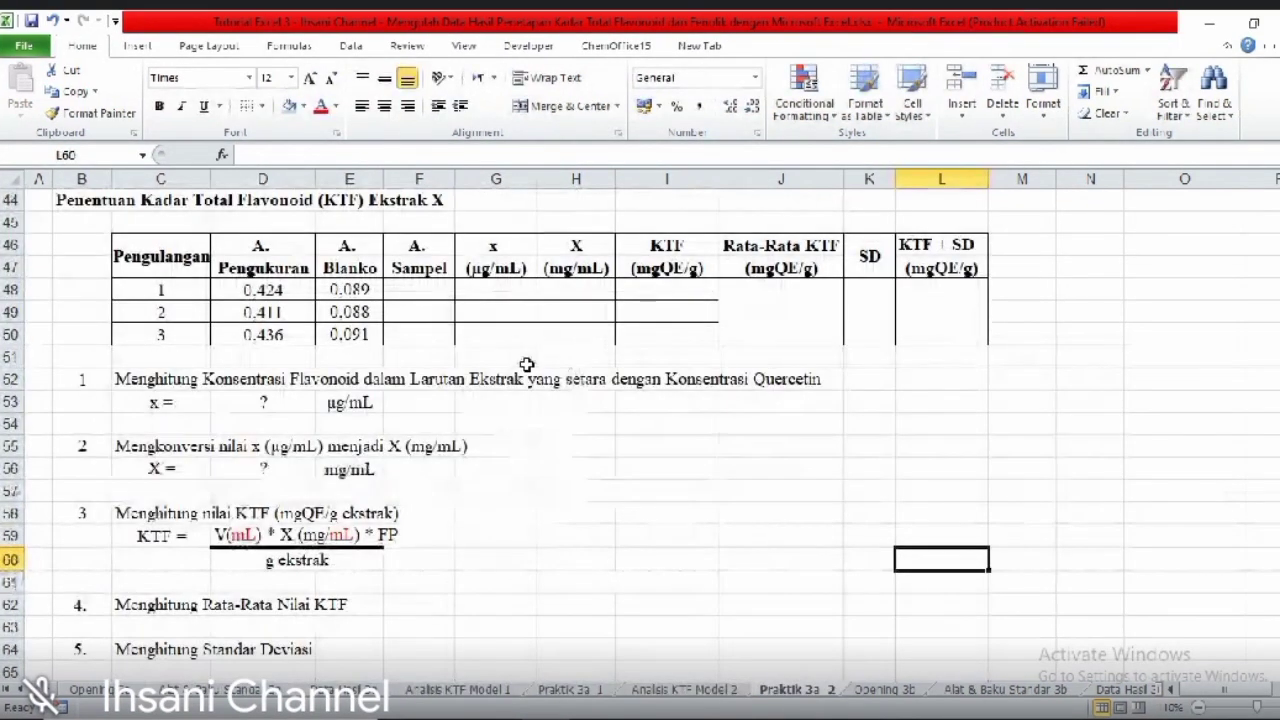
left_click(266, 291)
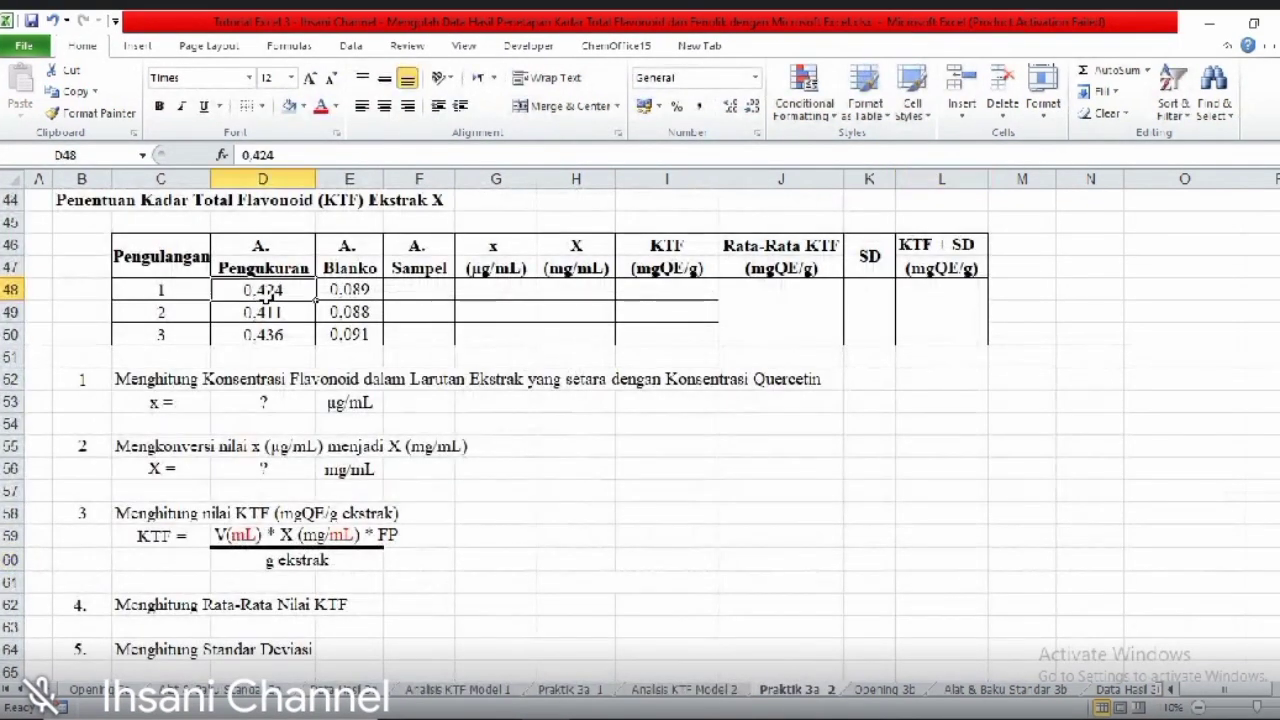
left_click(271, 315)
key("Down")
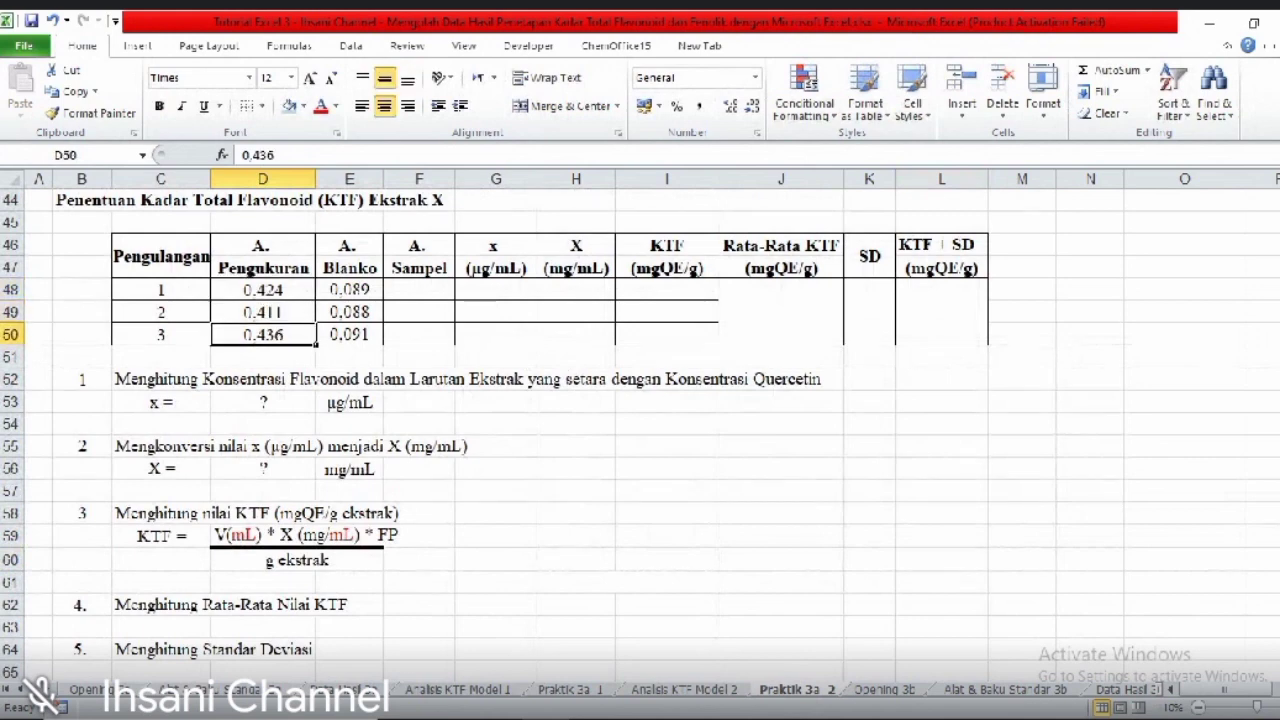
scroll(763, 277, "up", 14)
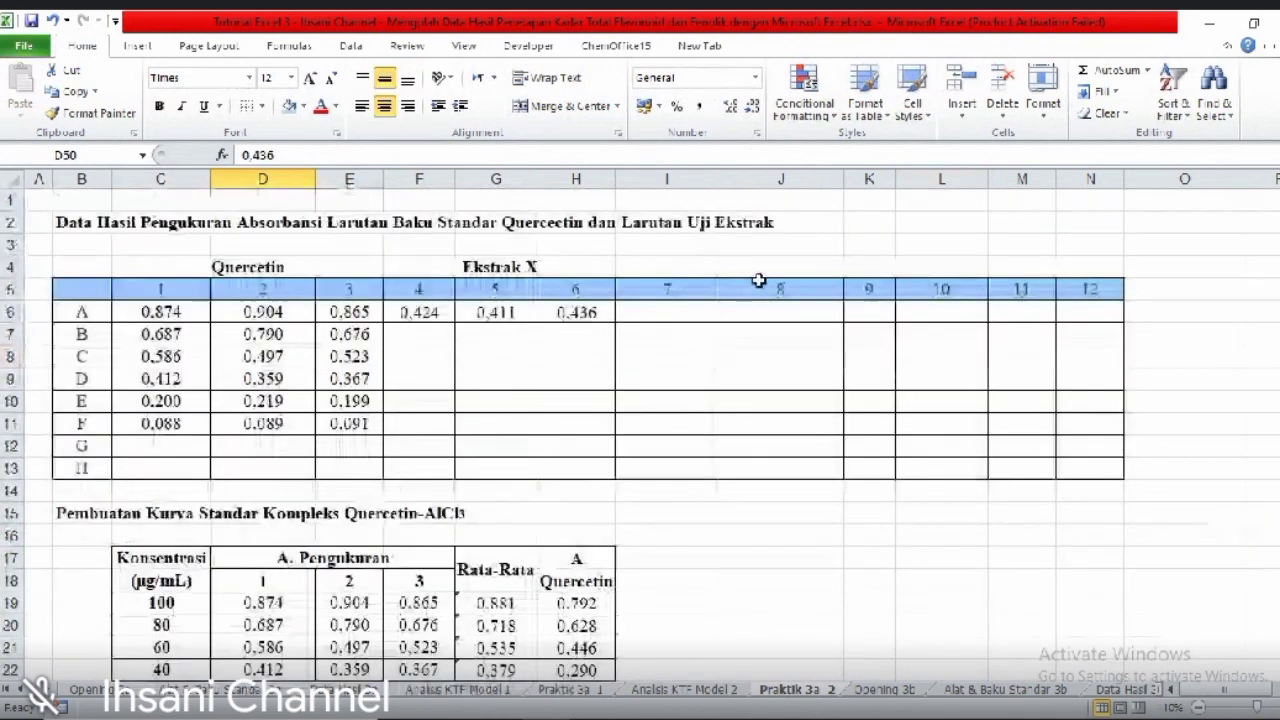
left_click_drag(411, 318, 575, 315)
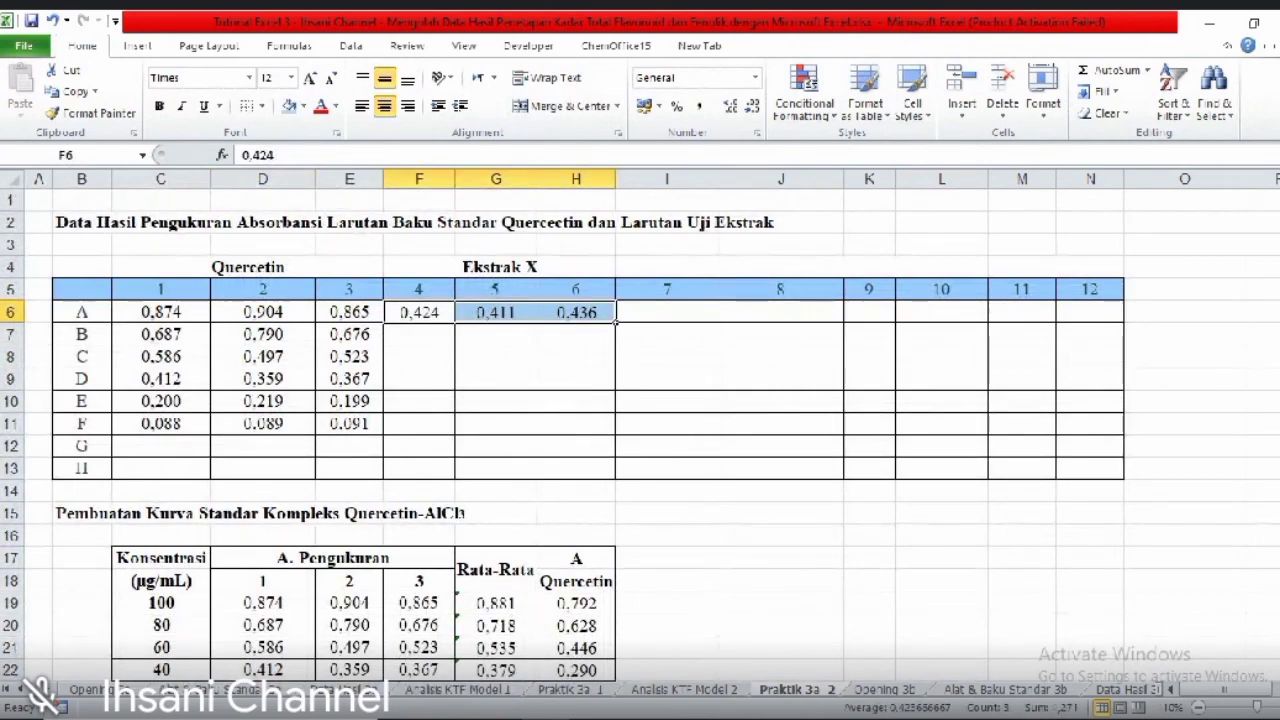
- Check the blank absorbances in E48:E50 against the Blanko row in D24:F24 and the raw readings in C11:E11
left_click_drag(1277, 195, 1277, 247)
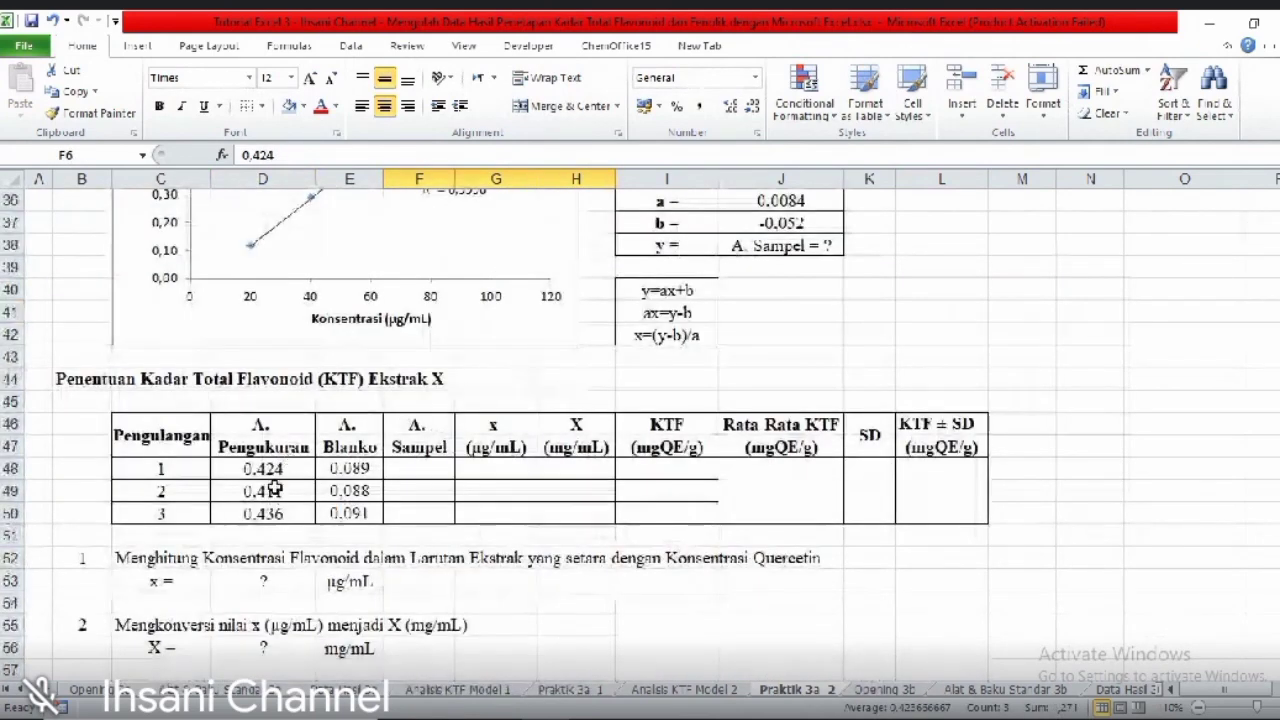
left_click_drag(346, 469, 346, 511)
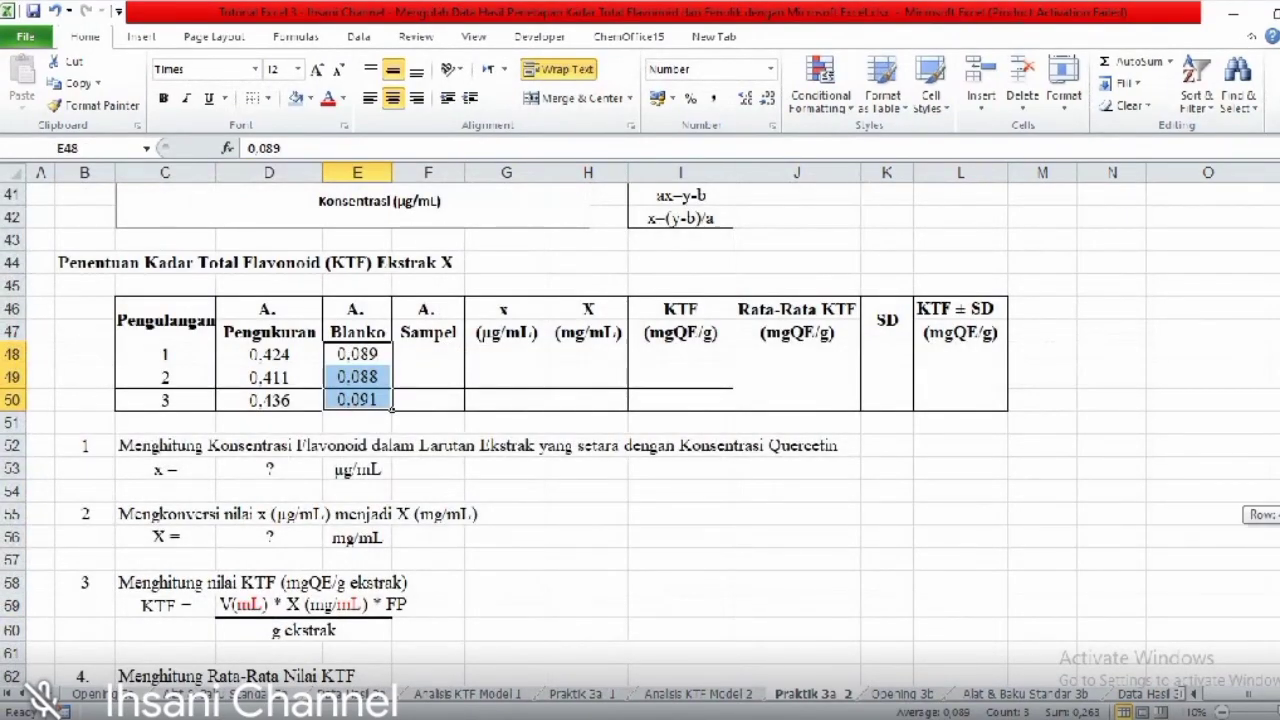
scroll(600, 430, "up", 13)
scroll(600, 430, "down", 1)
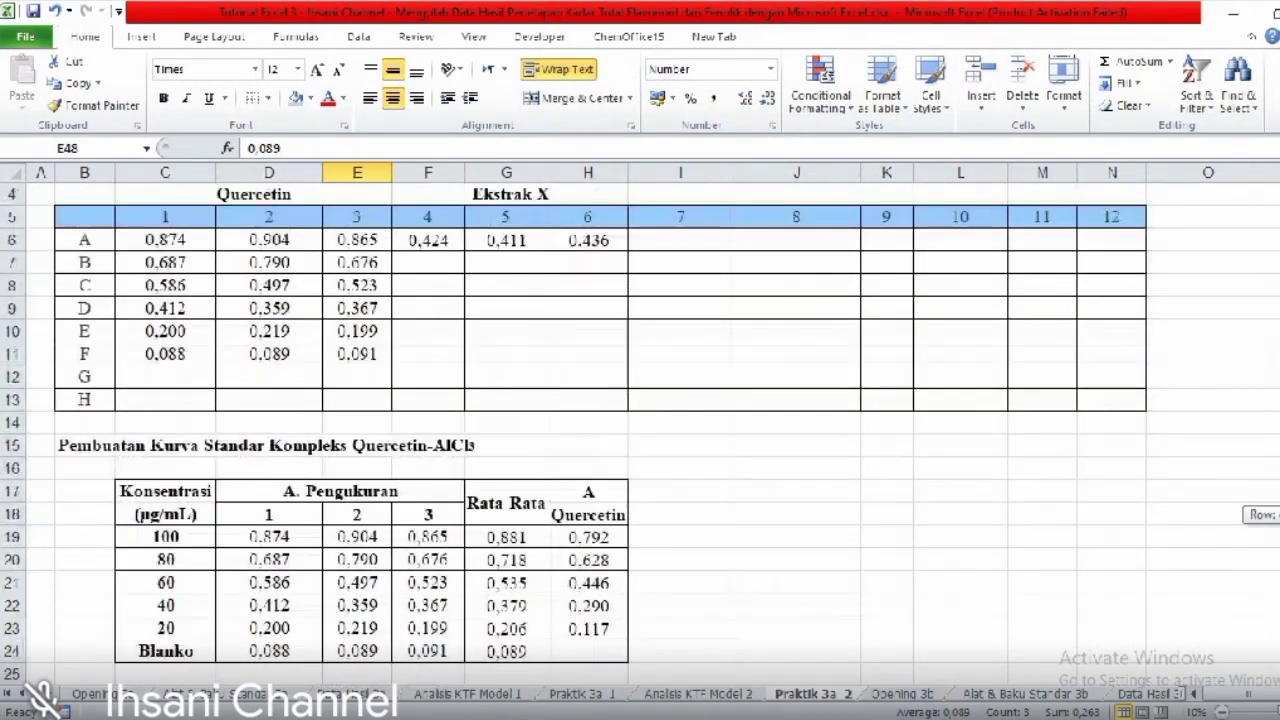
left_click_drag(266, 652, 429, 651)
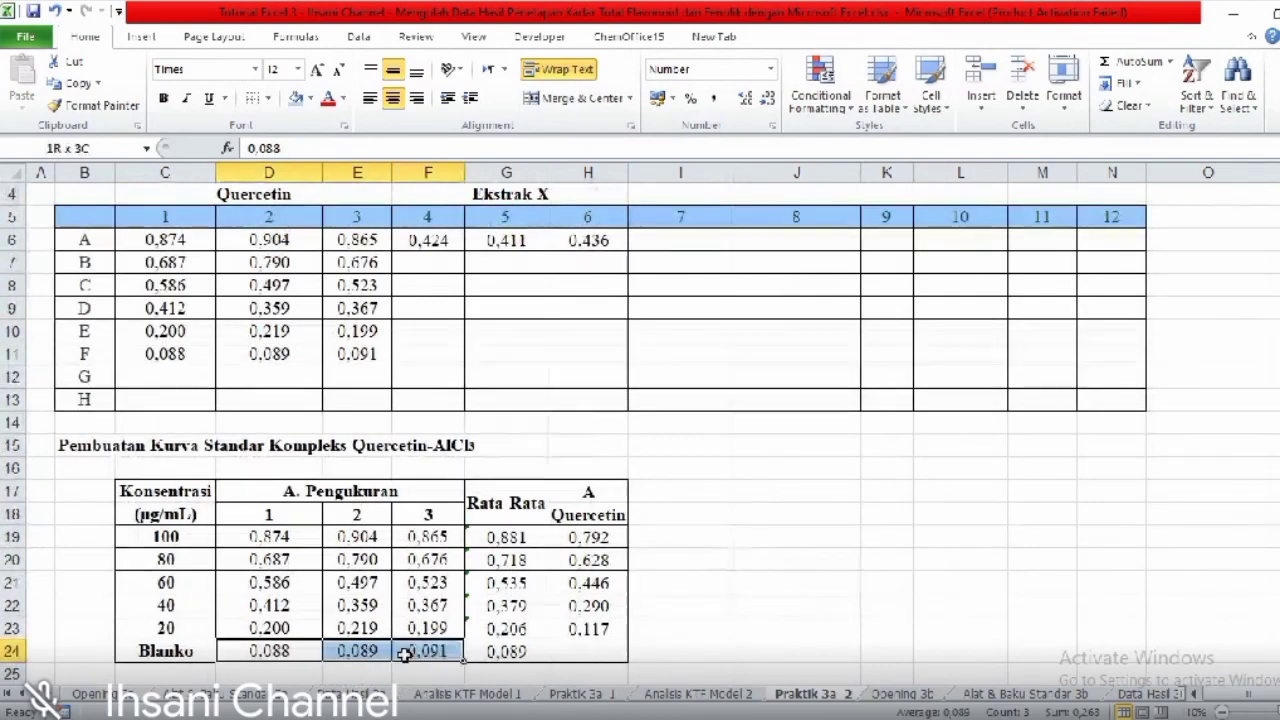
left_click_drag(160, 355, 330, 358)
- Calculate the A. Sampel absorbance in F48 with the formula =D48-E48 and fill it down to F50
scroll(600, 320, "down", 13)
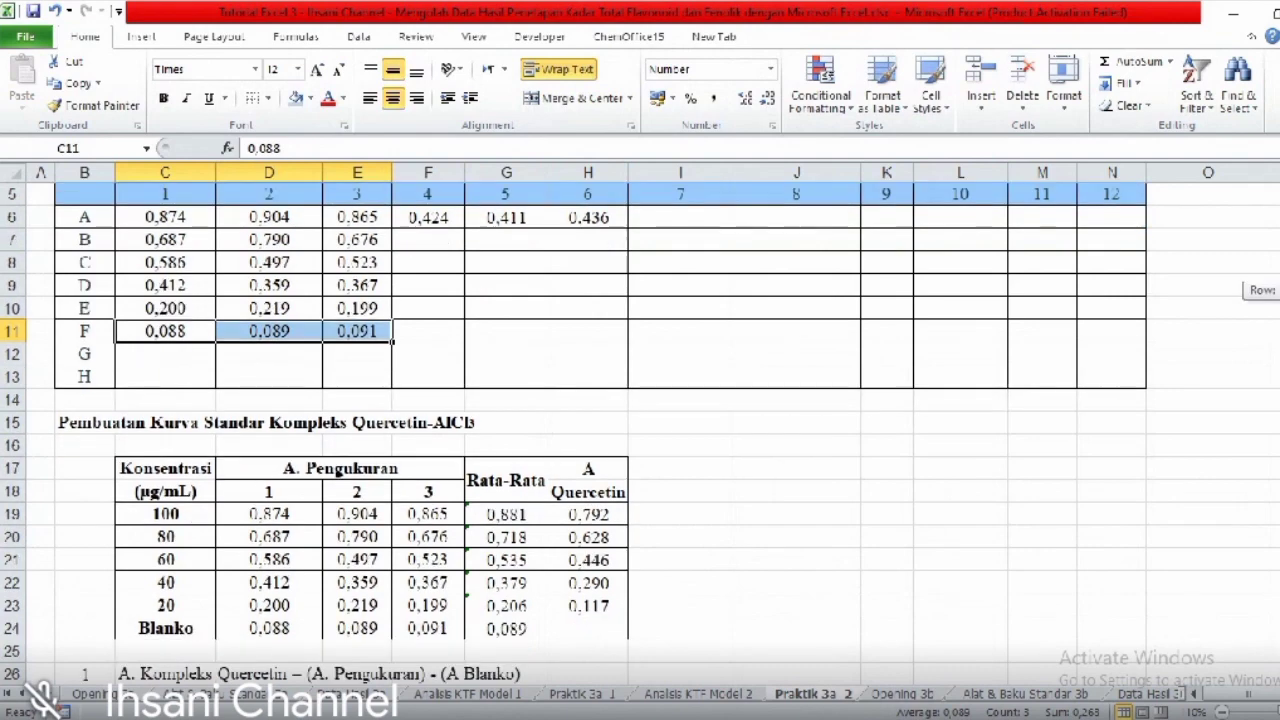
left_click(440, 311)
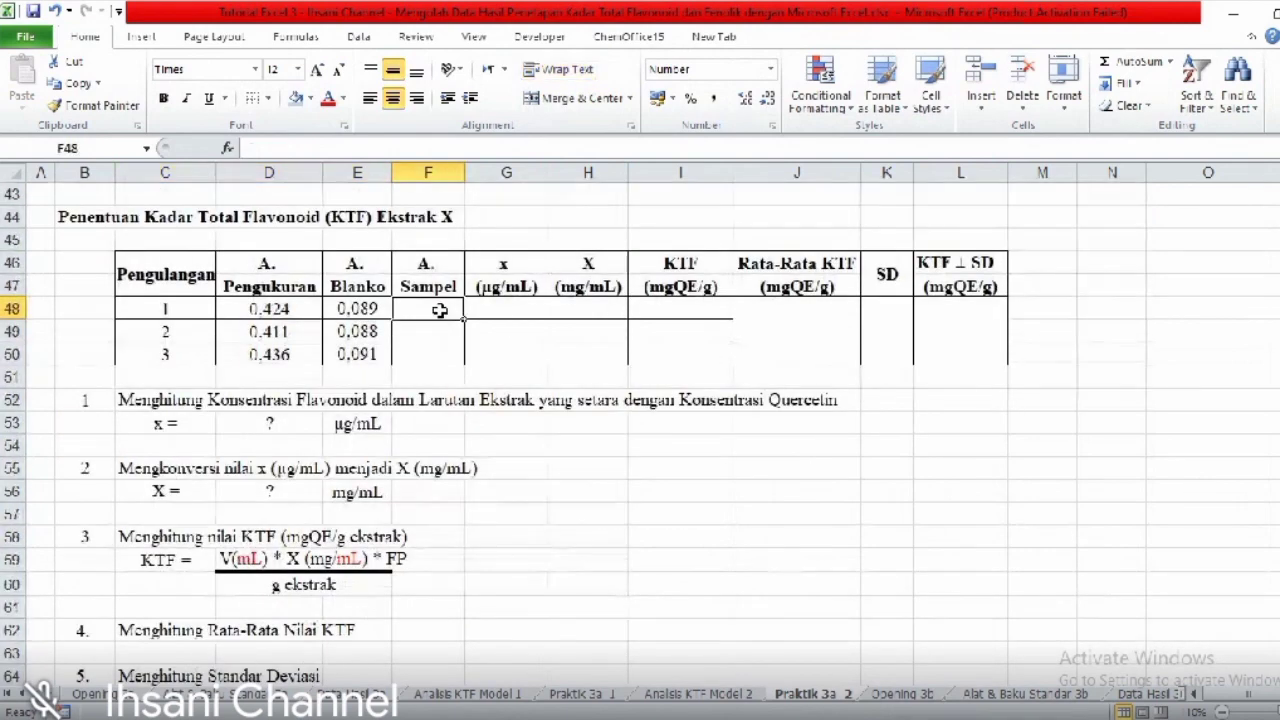
type("=")
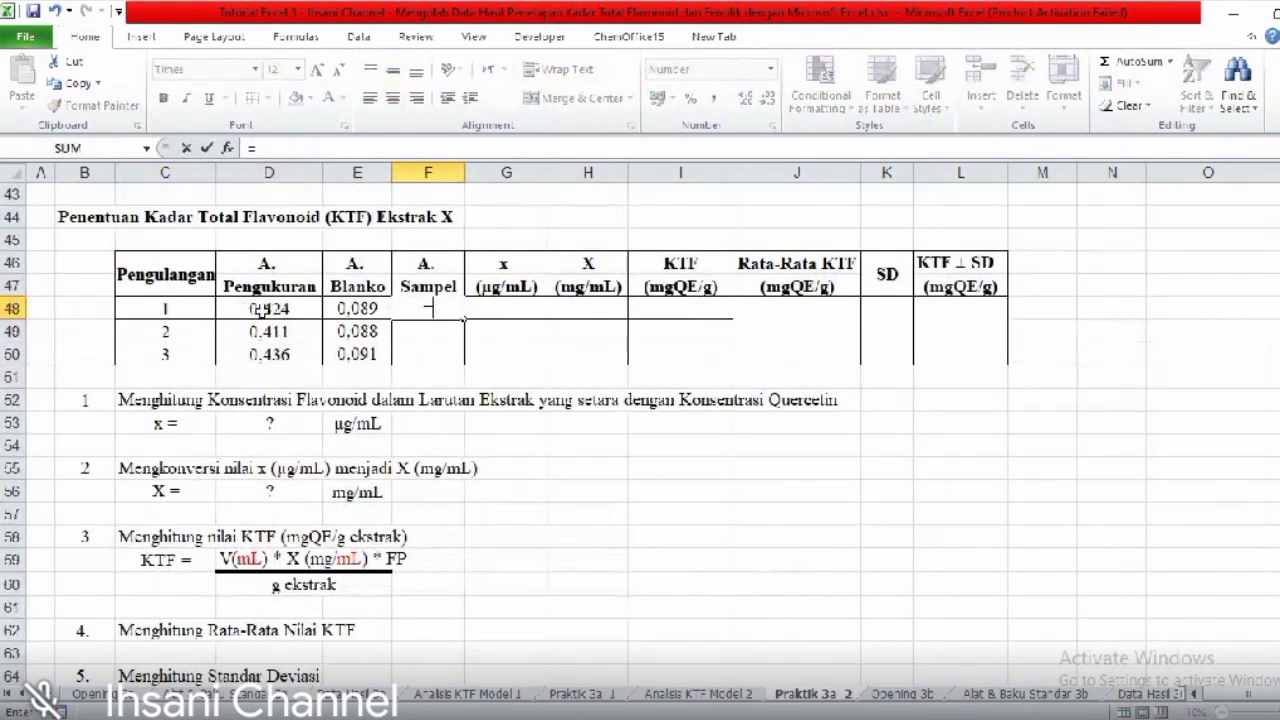
left_click(263, 312)
type("-")
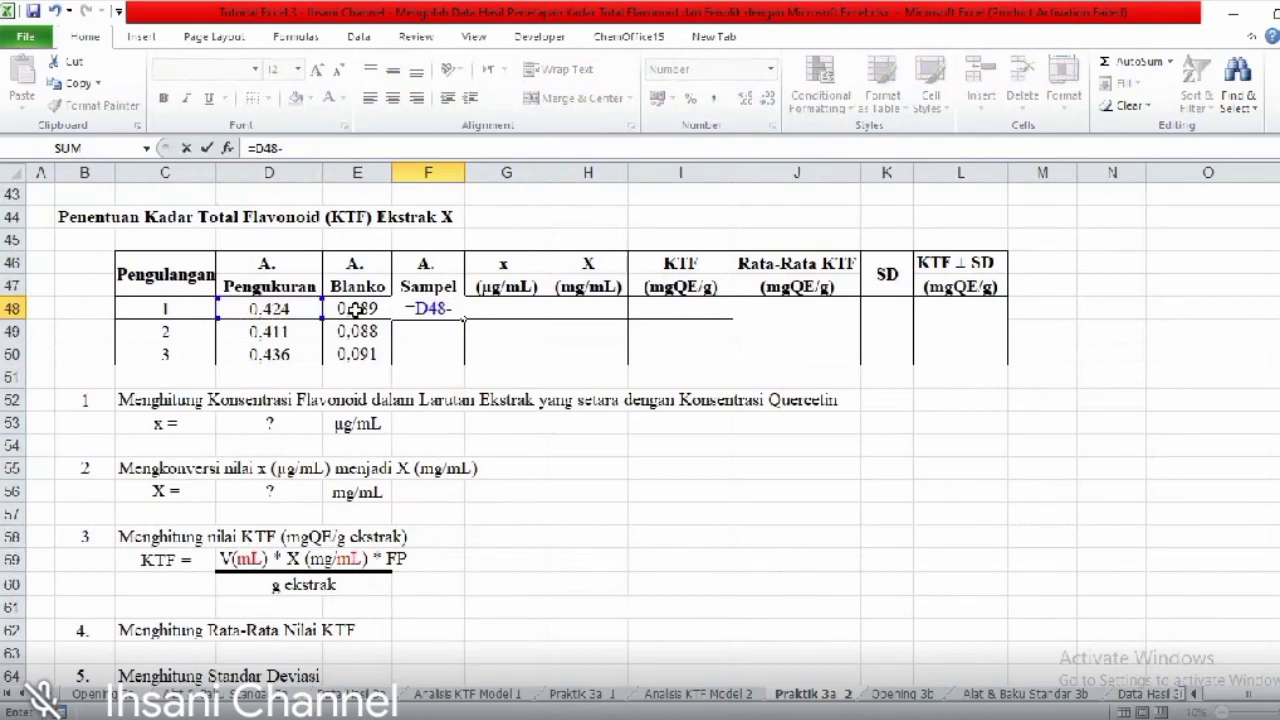
left_click(357, 311)
key("Return")
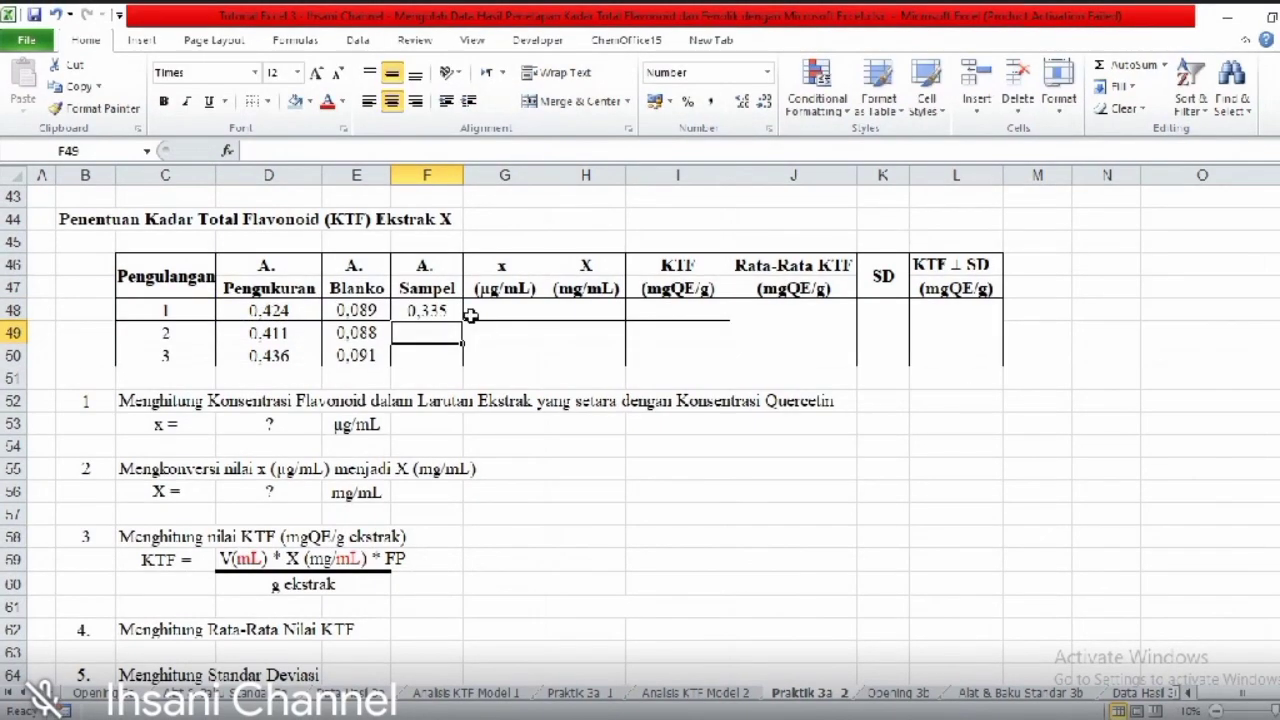
left_click(445, 311)
left_click_drag(461, 319, 458, 364)
- Calculate x (µg/mL) in G48 with the formula =(F48-J37)/J36 and fill it down to G50
left_click(502, 311)
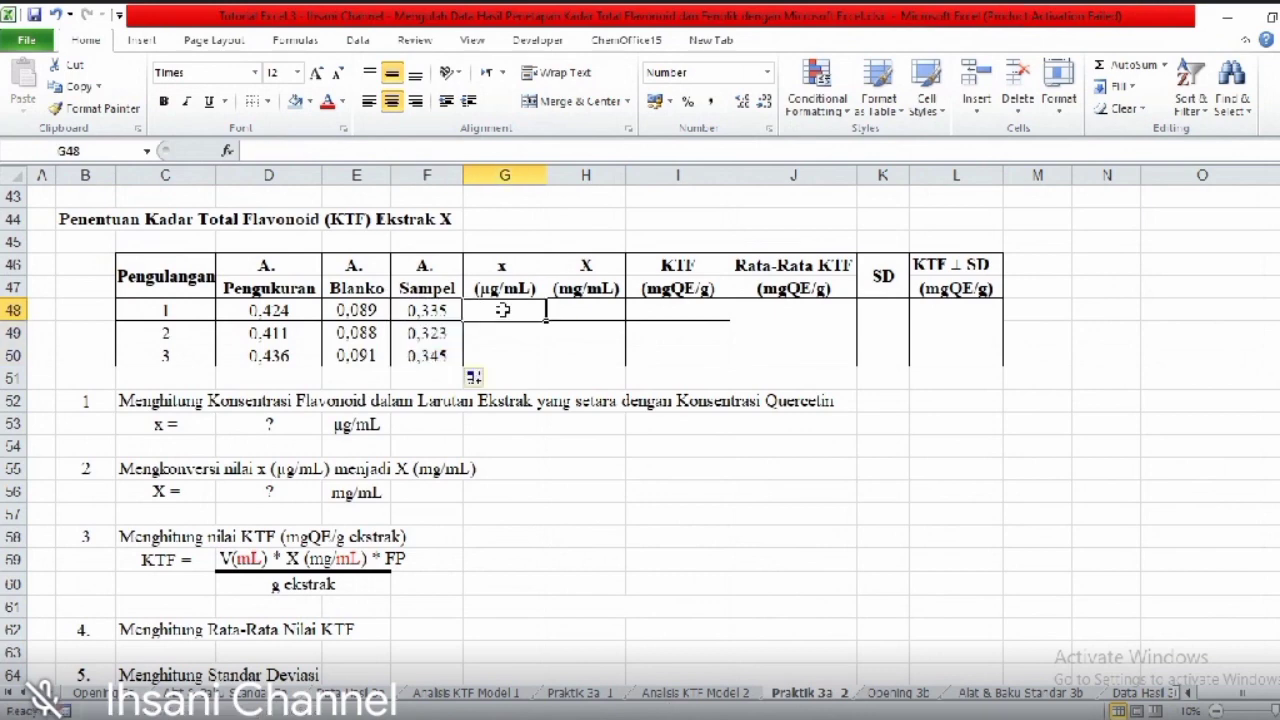
type("=")
type("(")
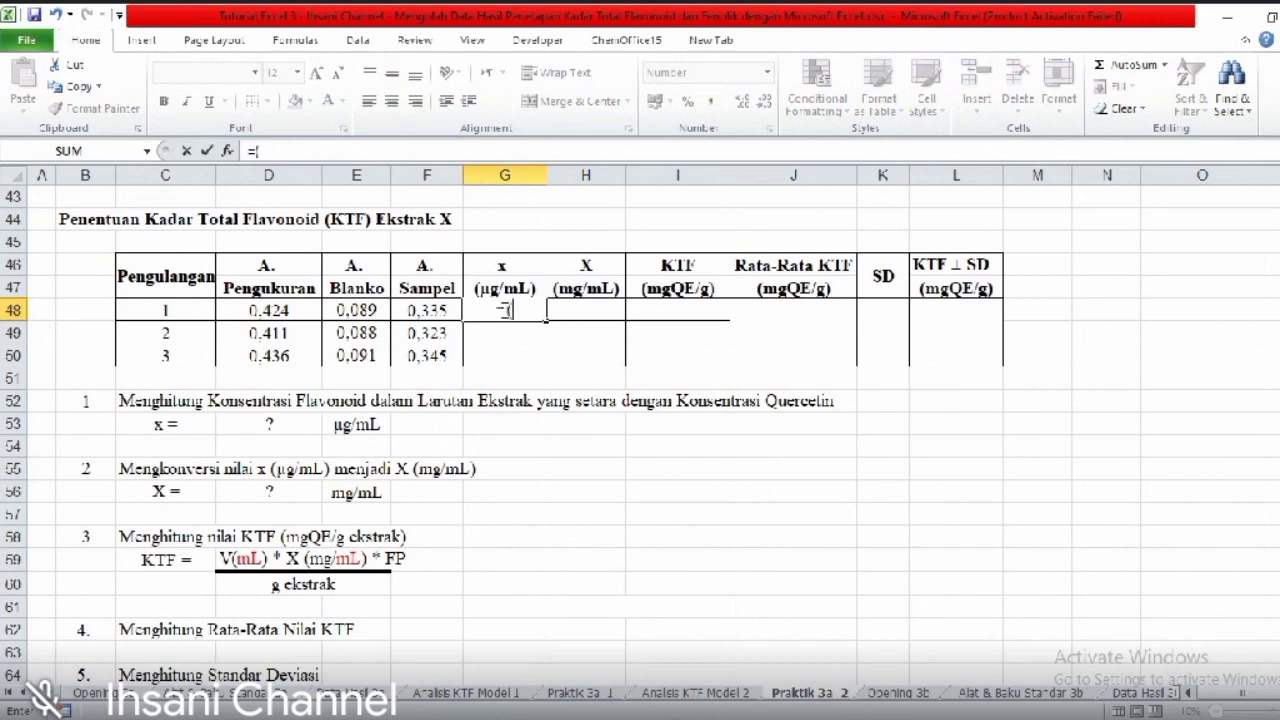
left_click_drag(1279, 482, 1279, 467)
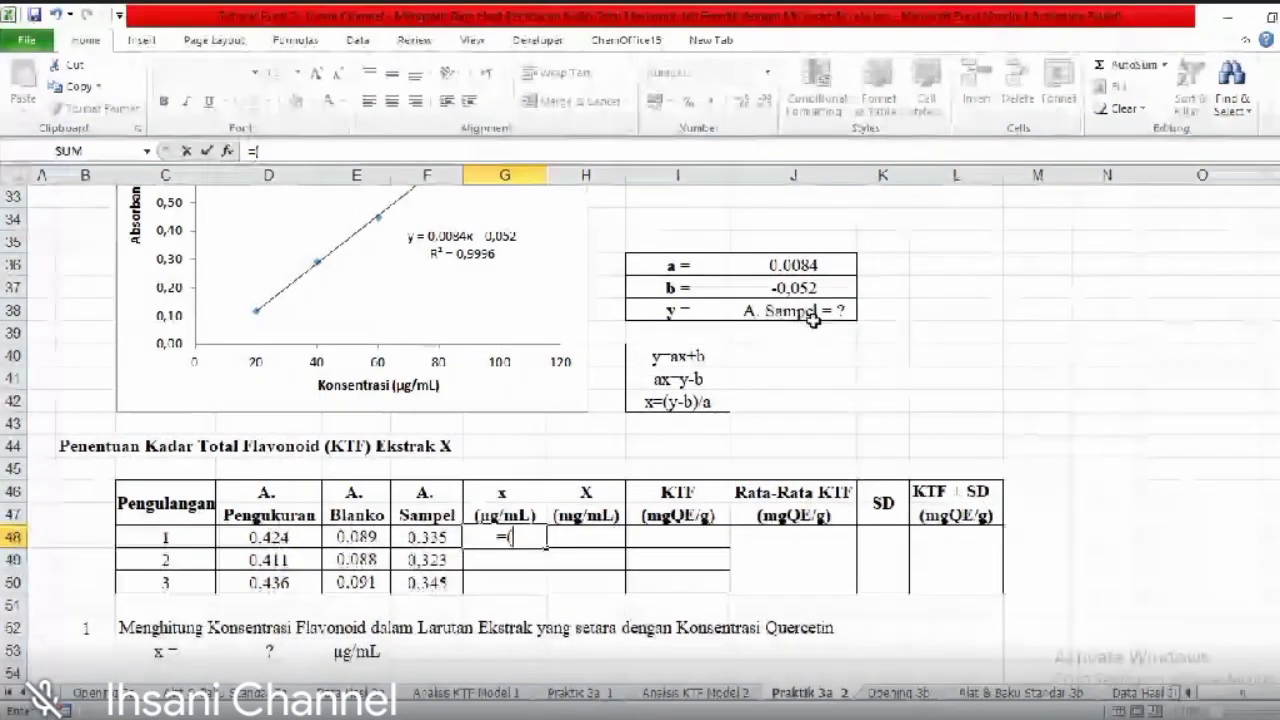
left_click(422, 538)
type("-")
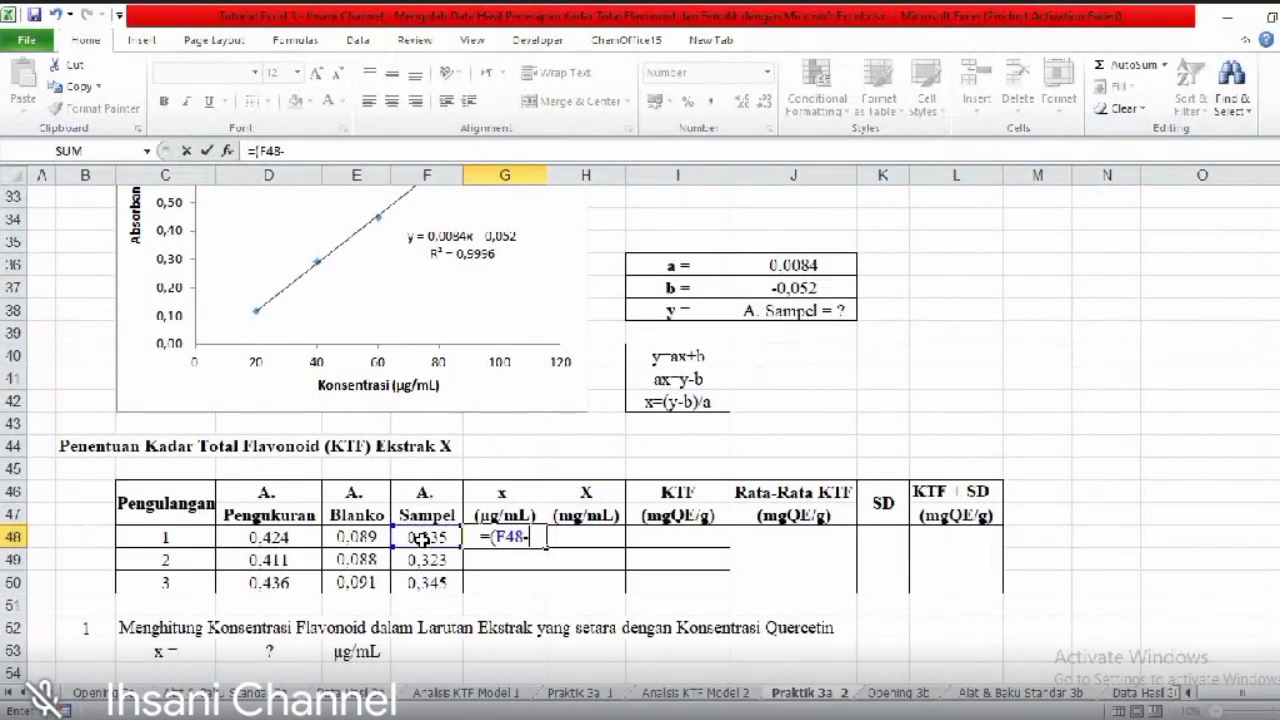
left_click(806, 288)
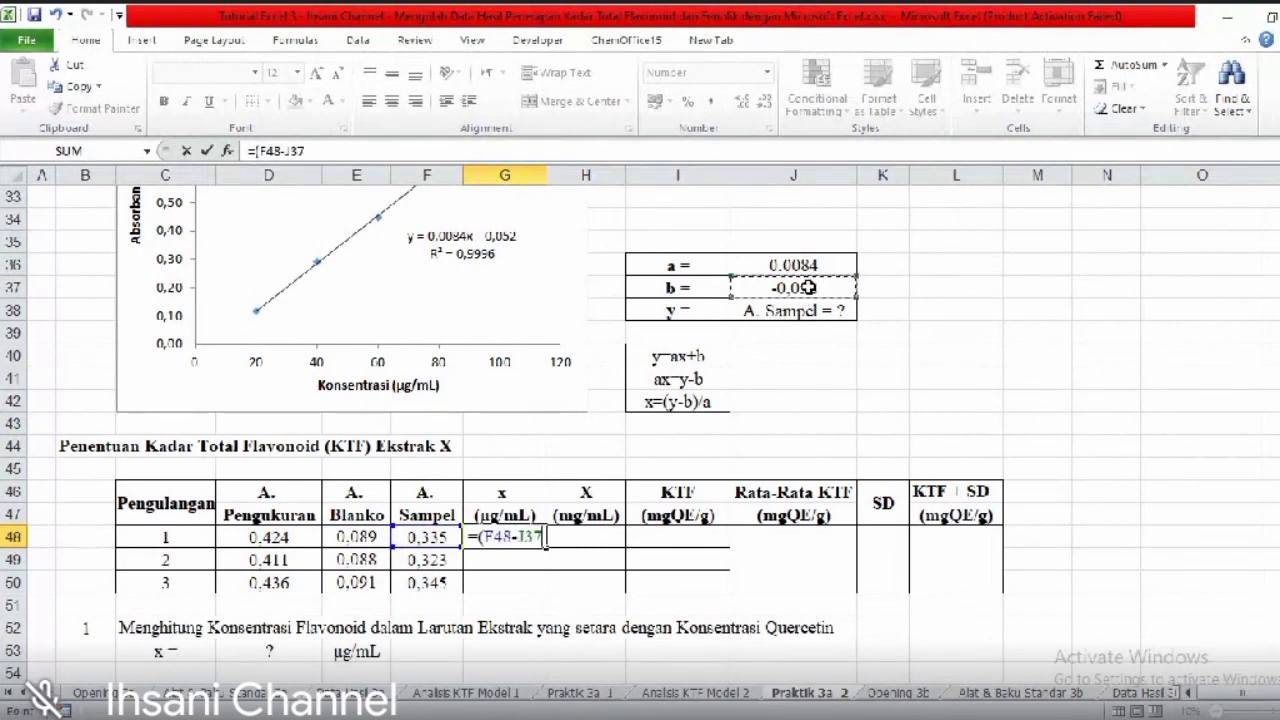
type(")")
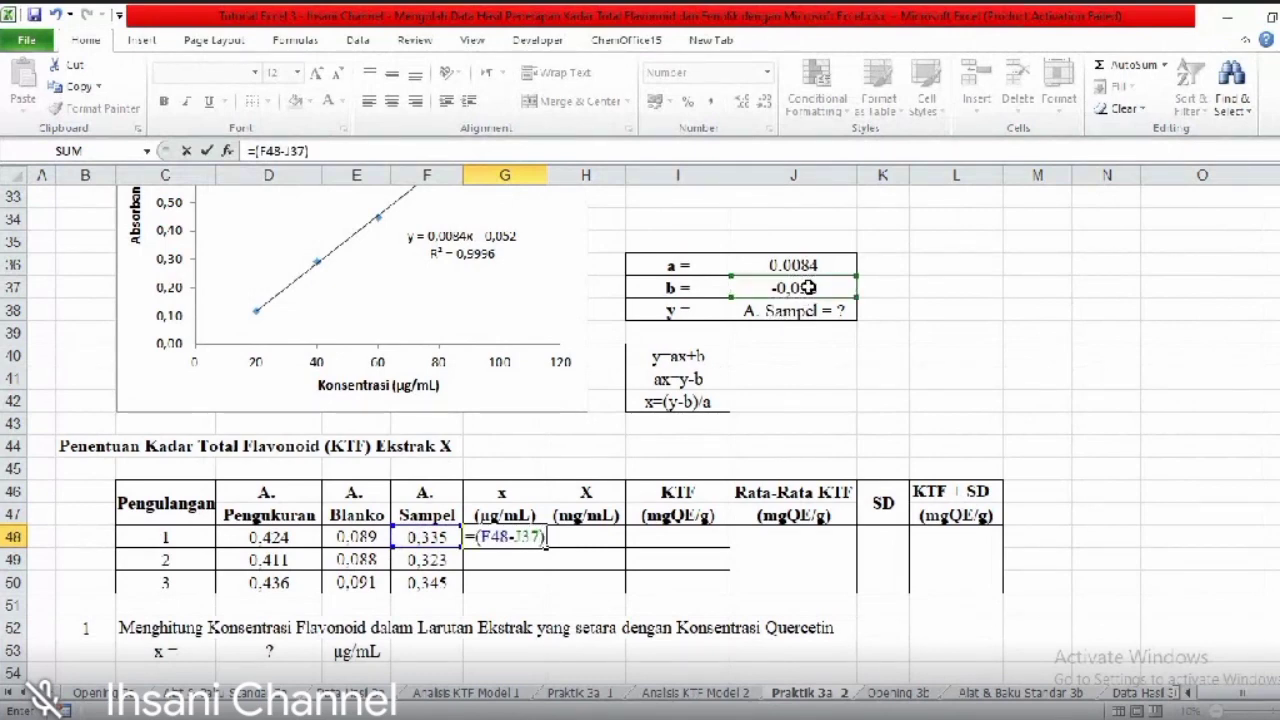
type("/")
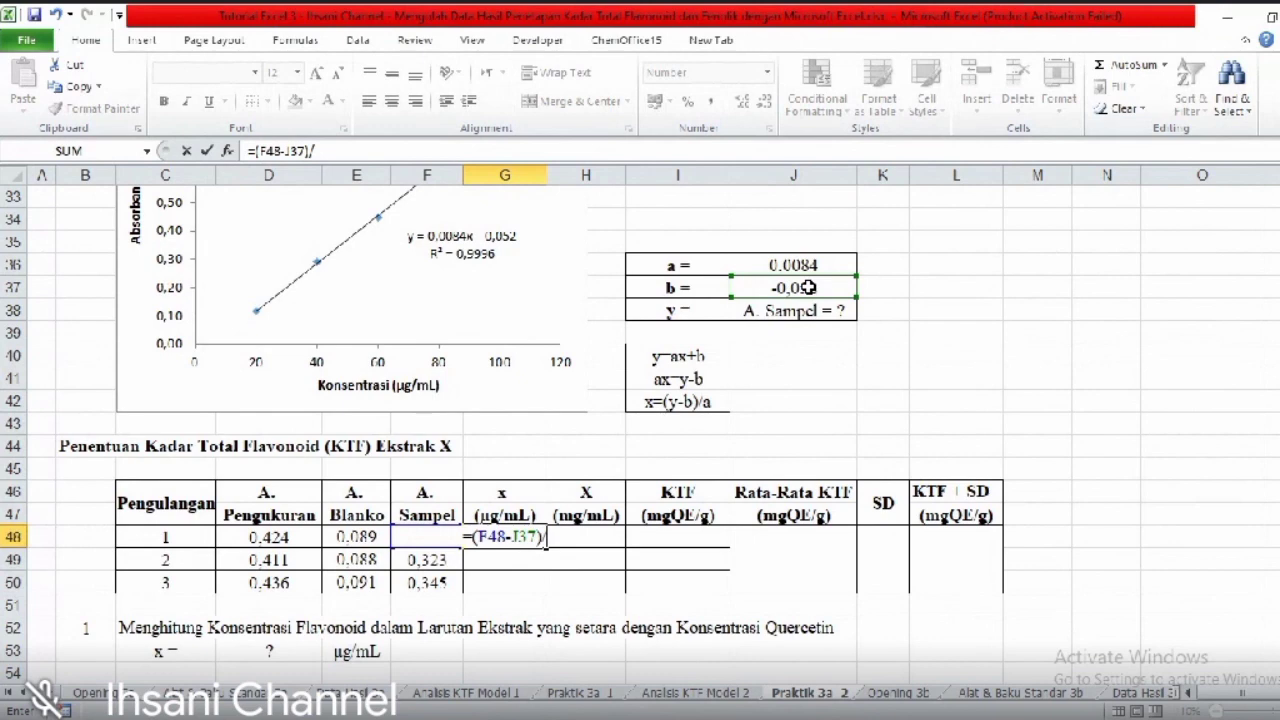
left_click(792, 263)
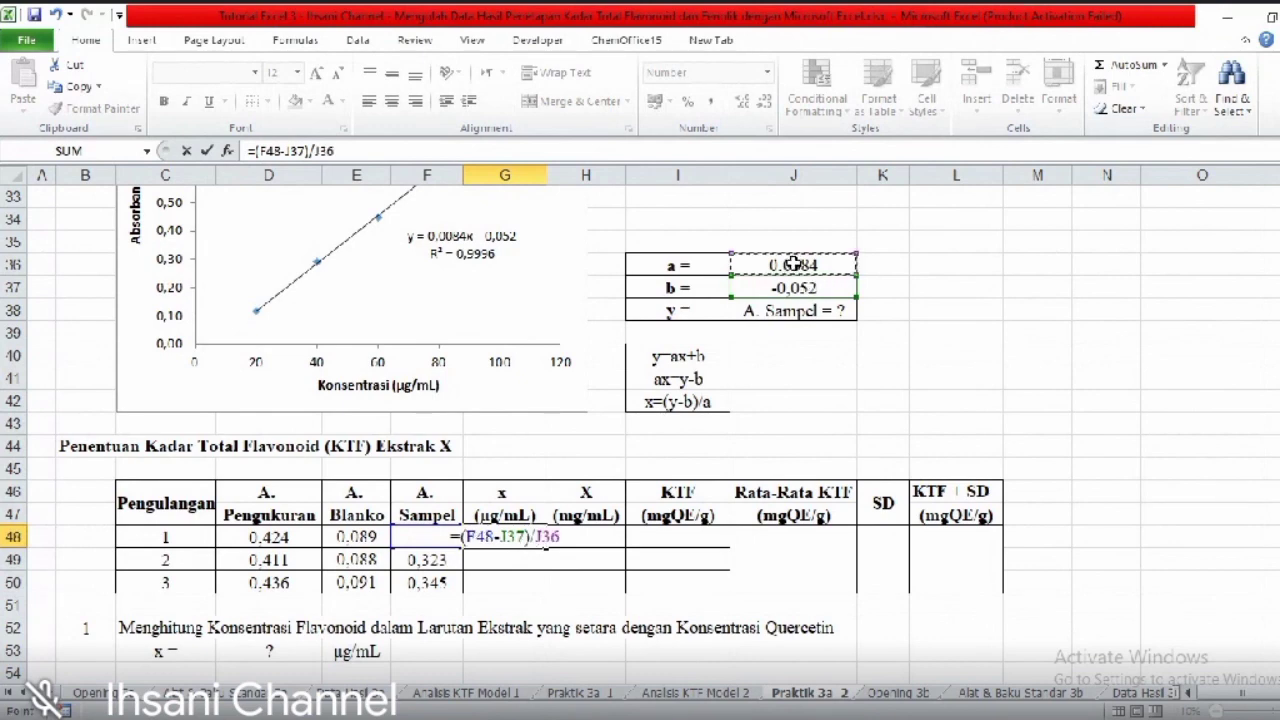
key("Return")
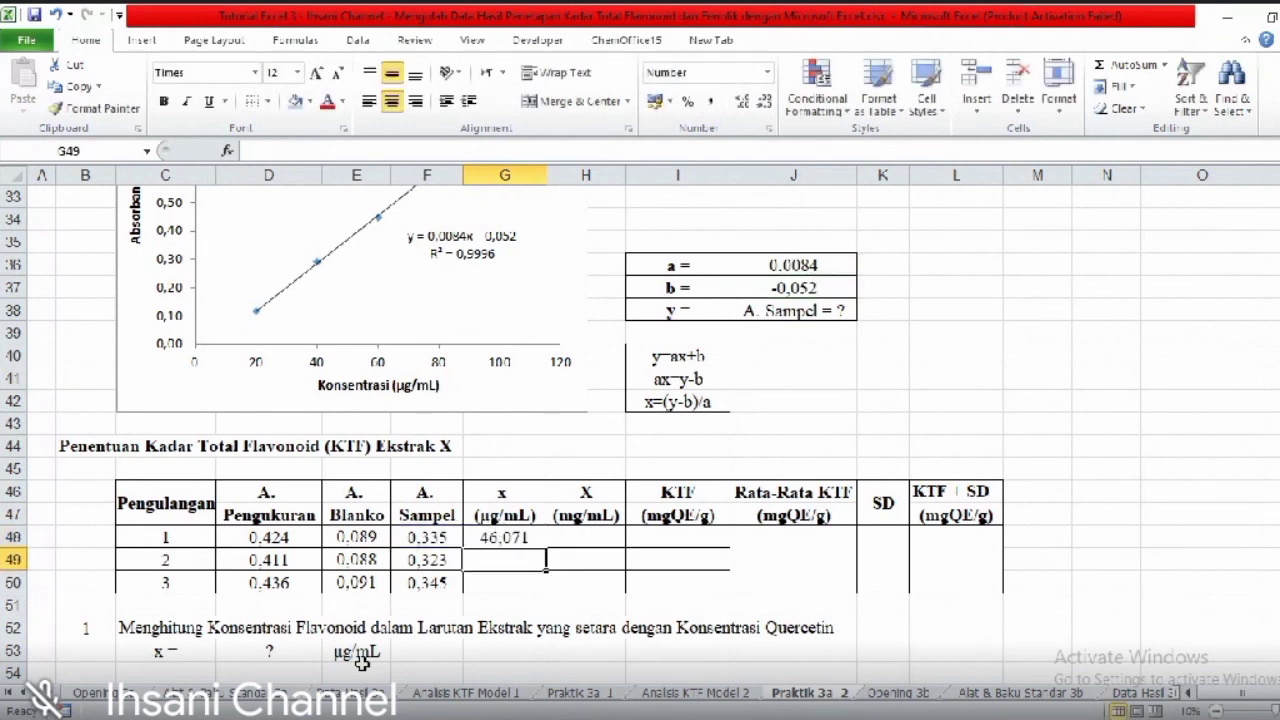
left_click(505, 538)
left_click_drag(546, 549, 540, 588)
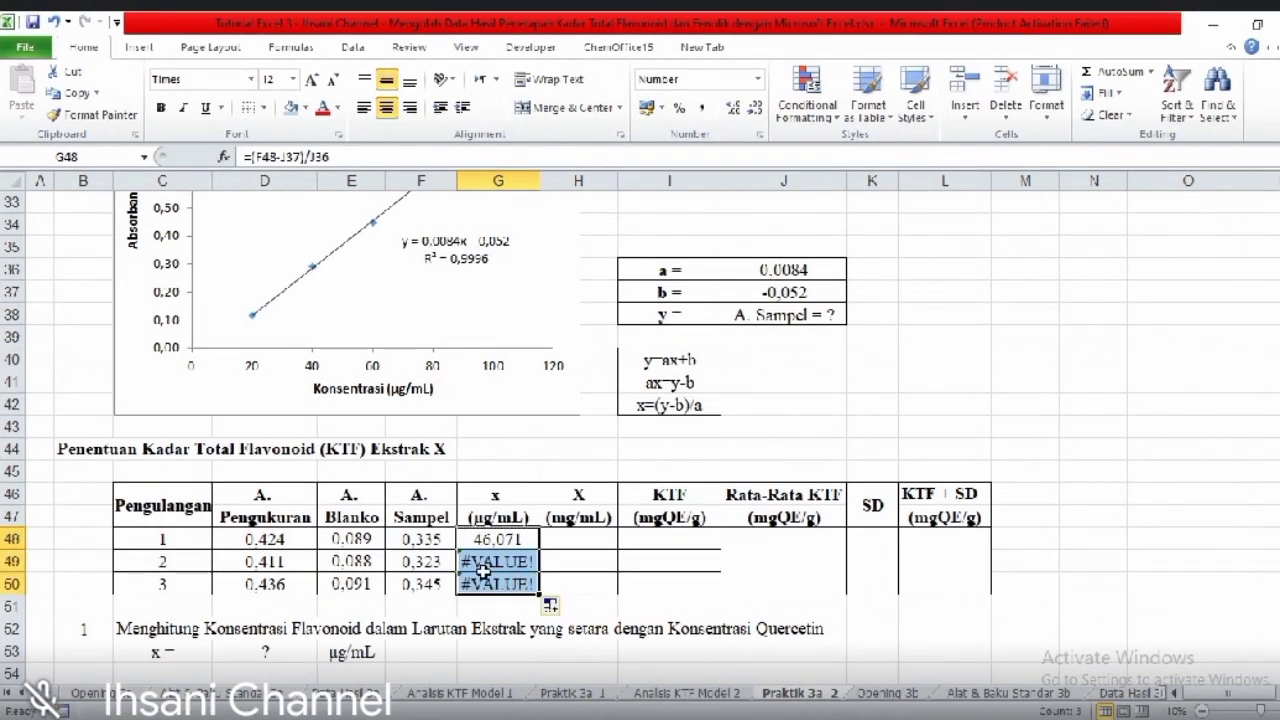
- Lock the row references in the G48 formula so it reads =(F48-J$37)/J$36, and reselect the cell
double_click(512, 540)
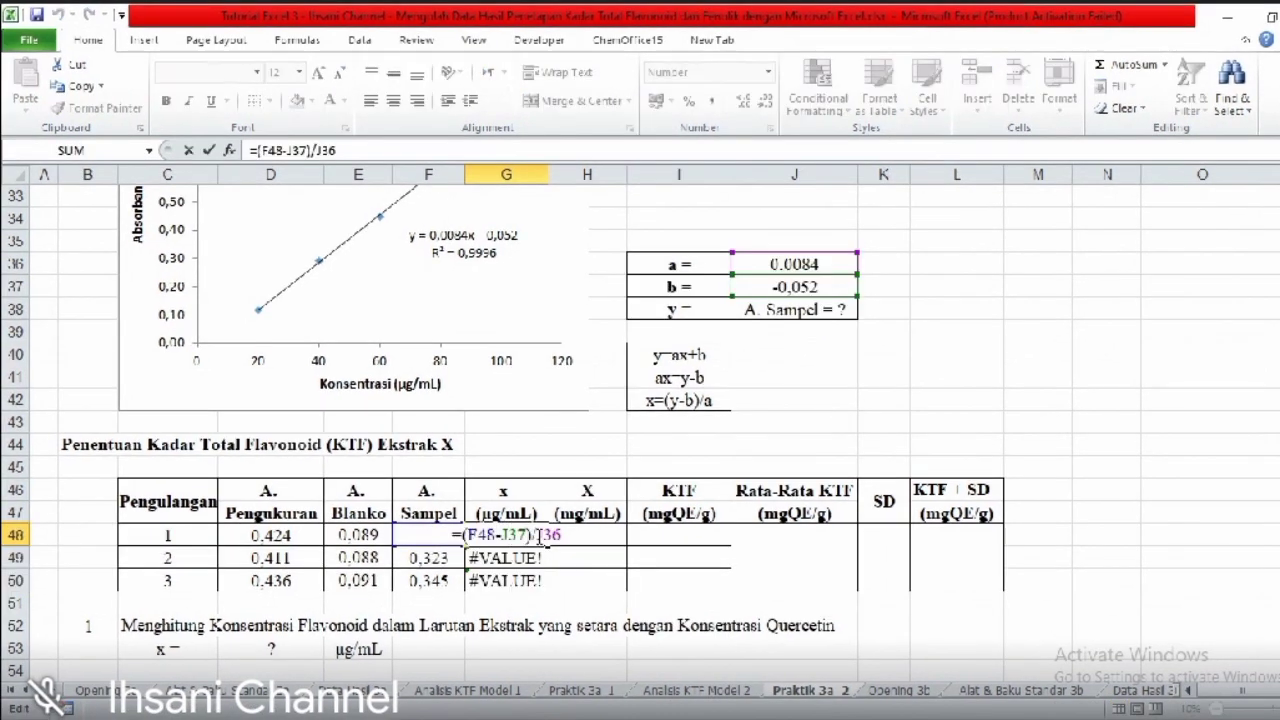
left_click(510, 535)
type("$")
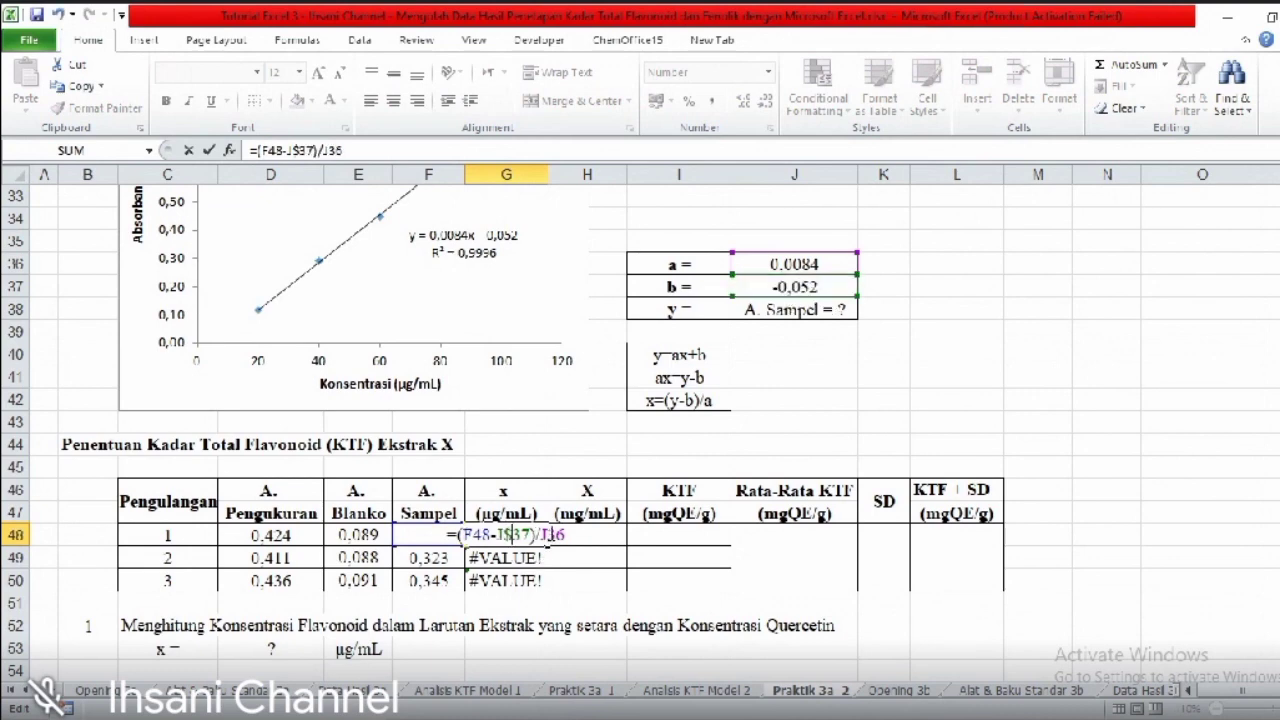
type("$")
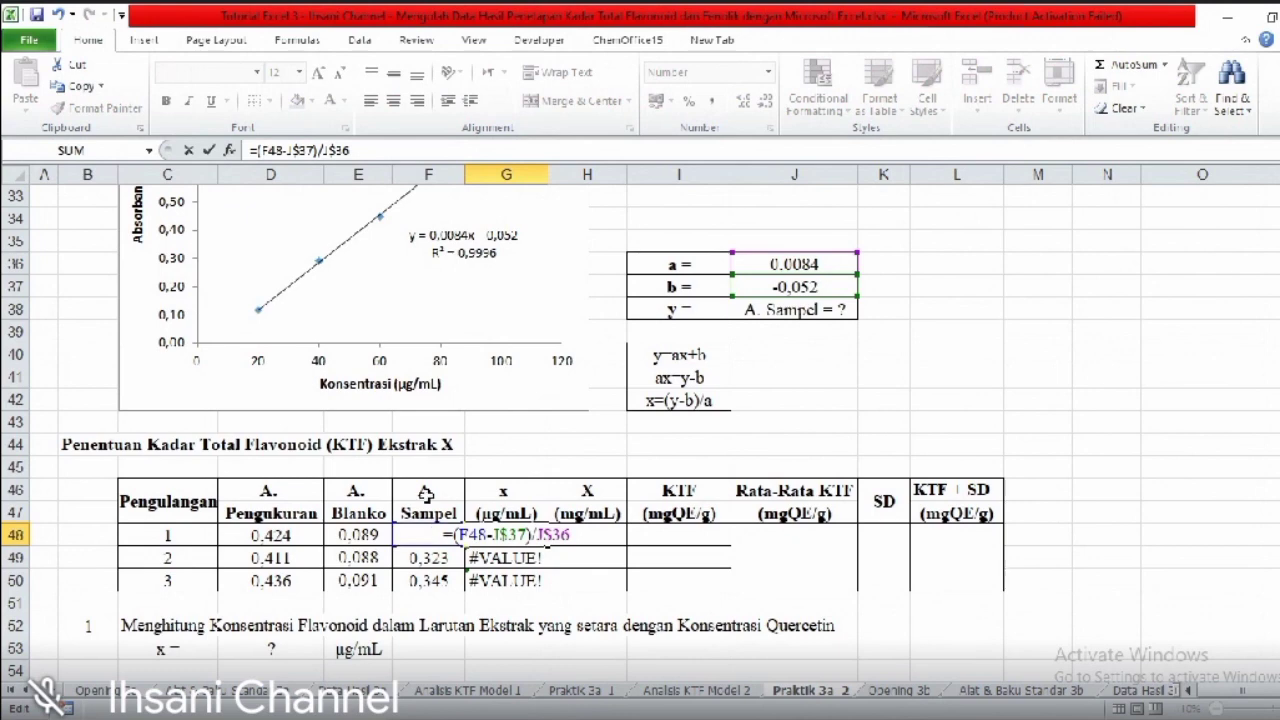
key("Return")
left_click(532, 538)
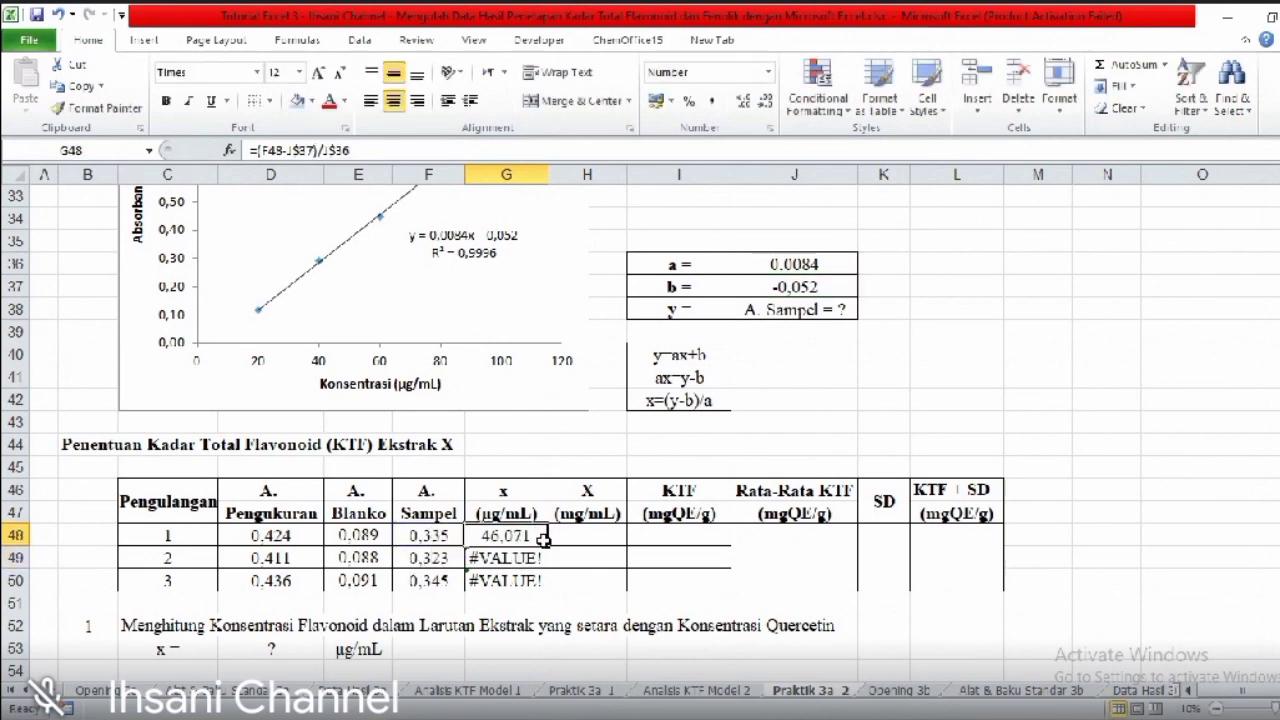
- Fill the corrected G48 formula down to G50, and calculate X (mg/mL) in H48:H50 with the formula =G48/1000
left_click_drag(548, 543, 550, 593)
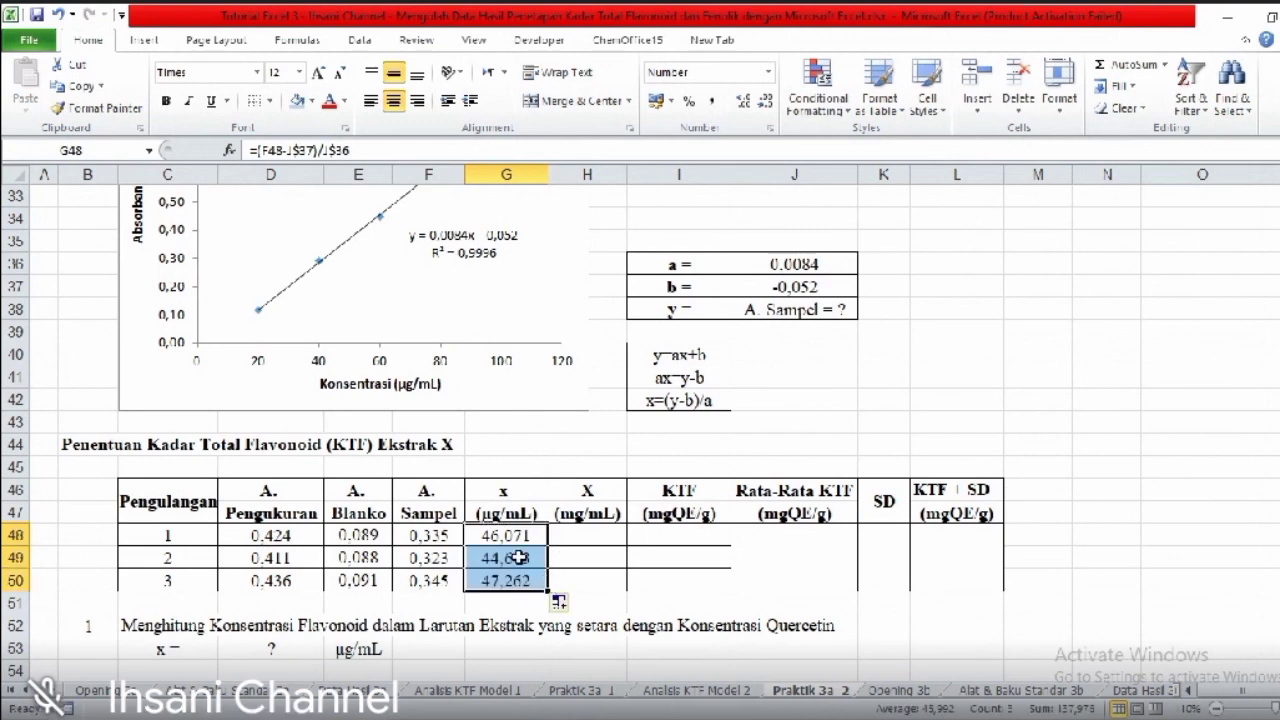
left_click(582, 531)
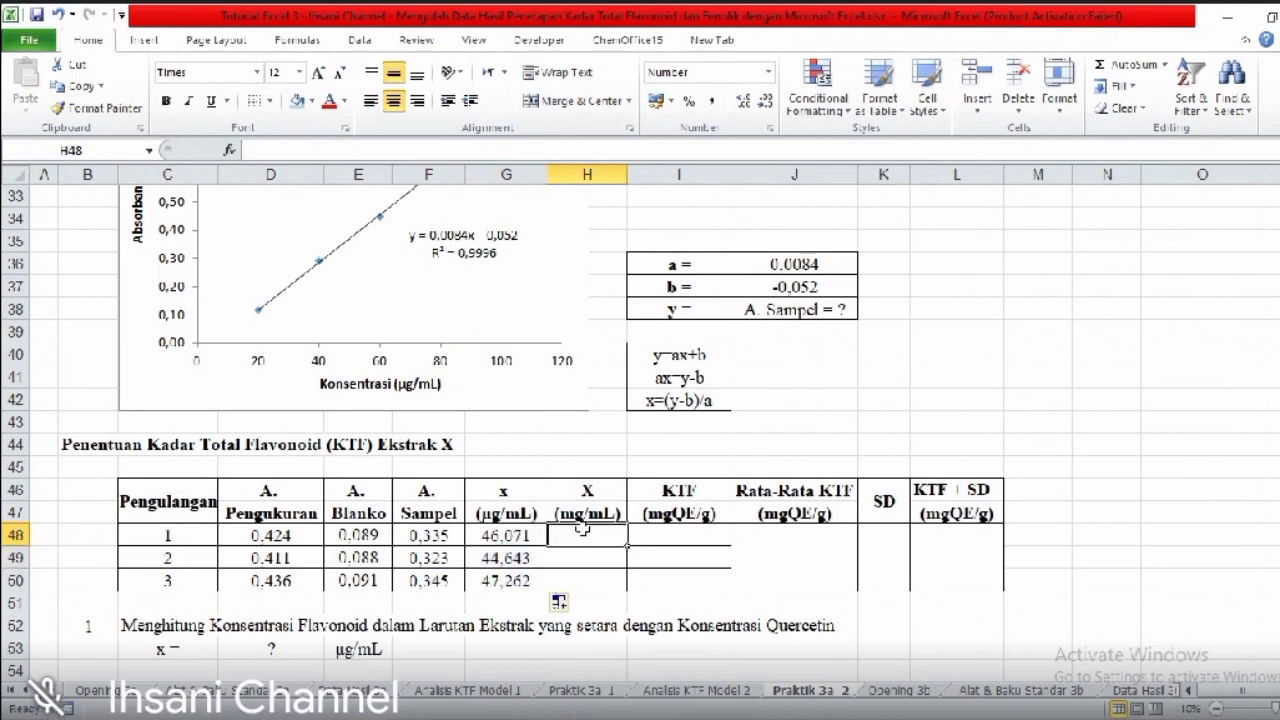
type("=")
left_click(513, 535)
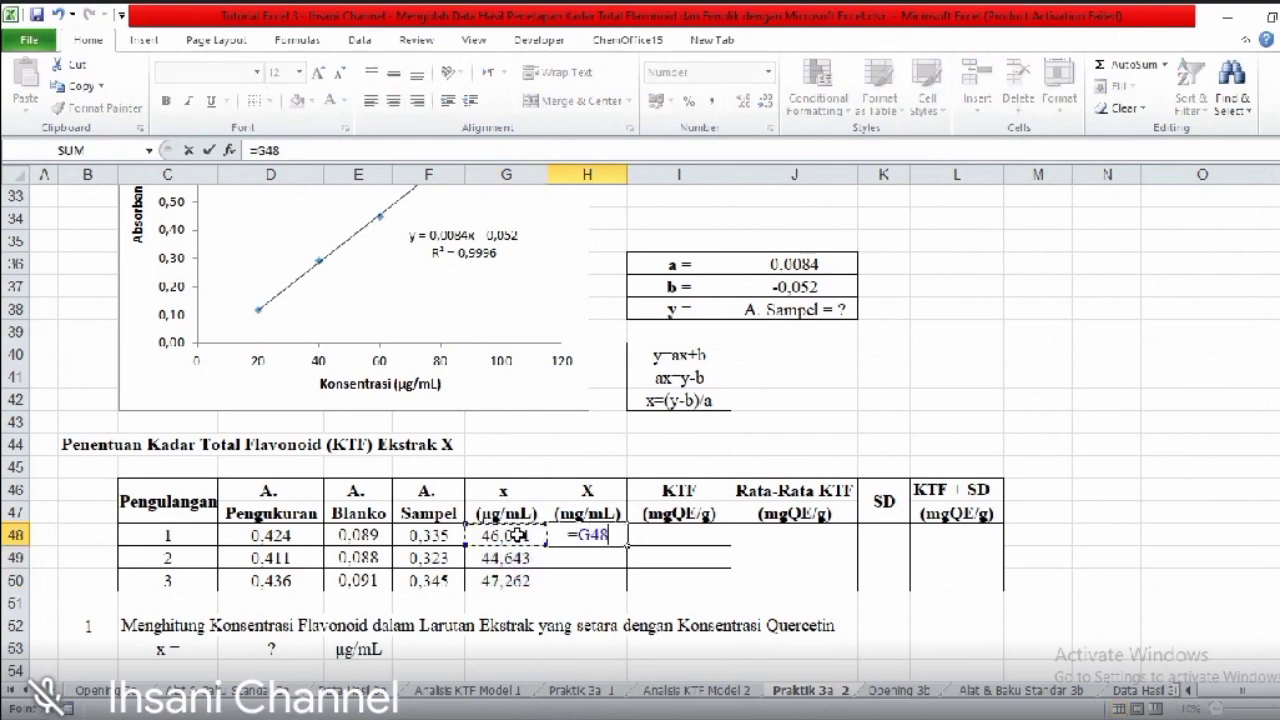
type("/100")
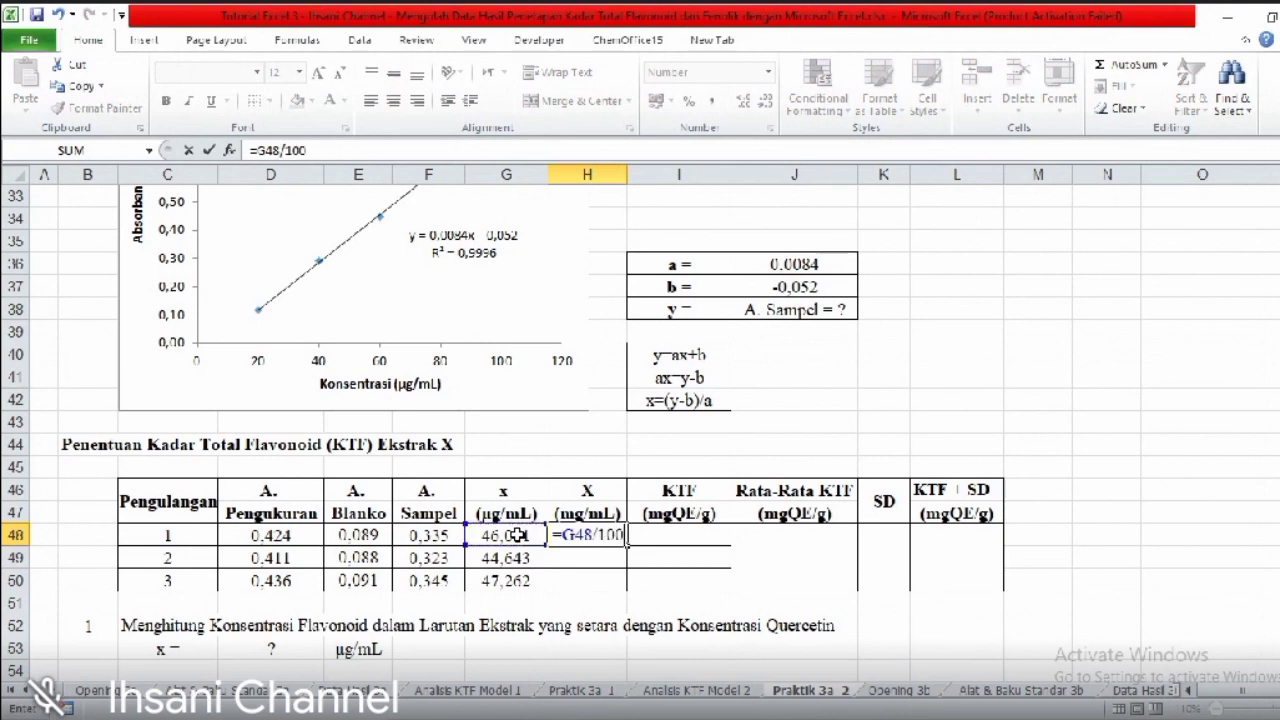
type("0")
key("Return")
left_click(615, 540)
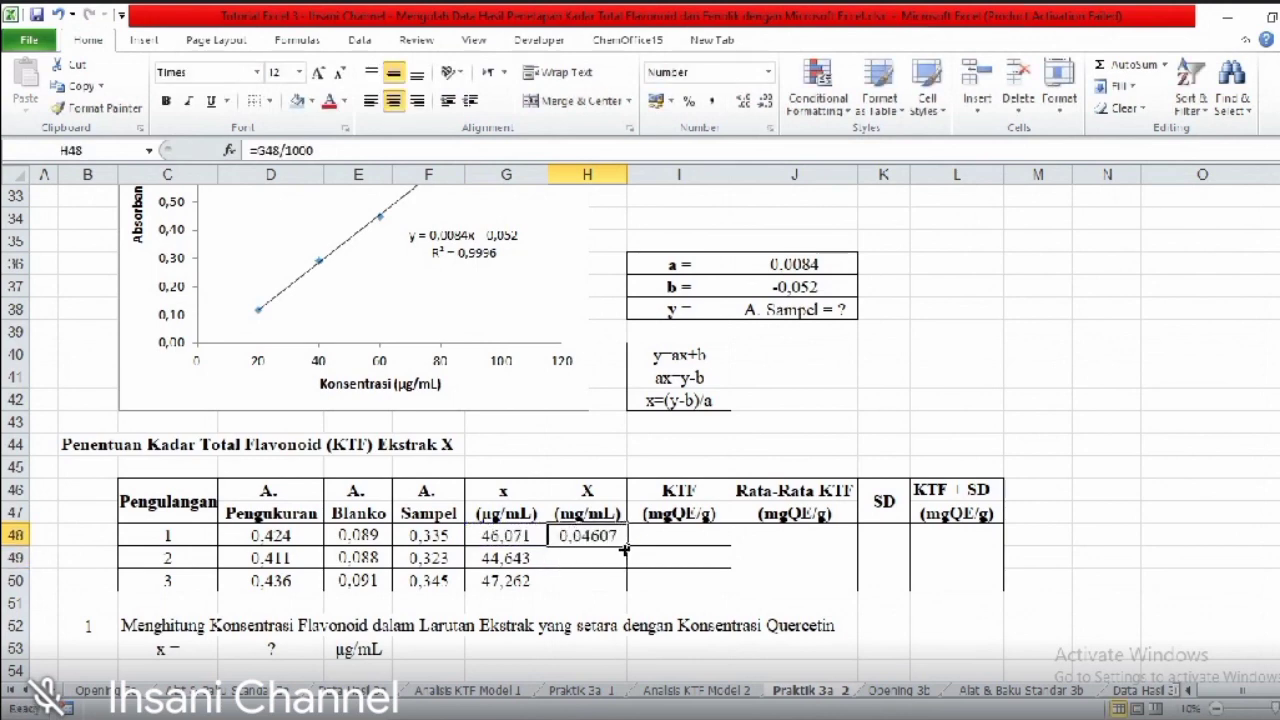
left_click_drag(623, 548, 623, 582)
- Calculate the KTF (mgQE/g) in I48 with the formula =10*H48*1/0,01 and fill it down to I50
left_click(673, 537)
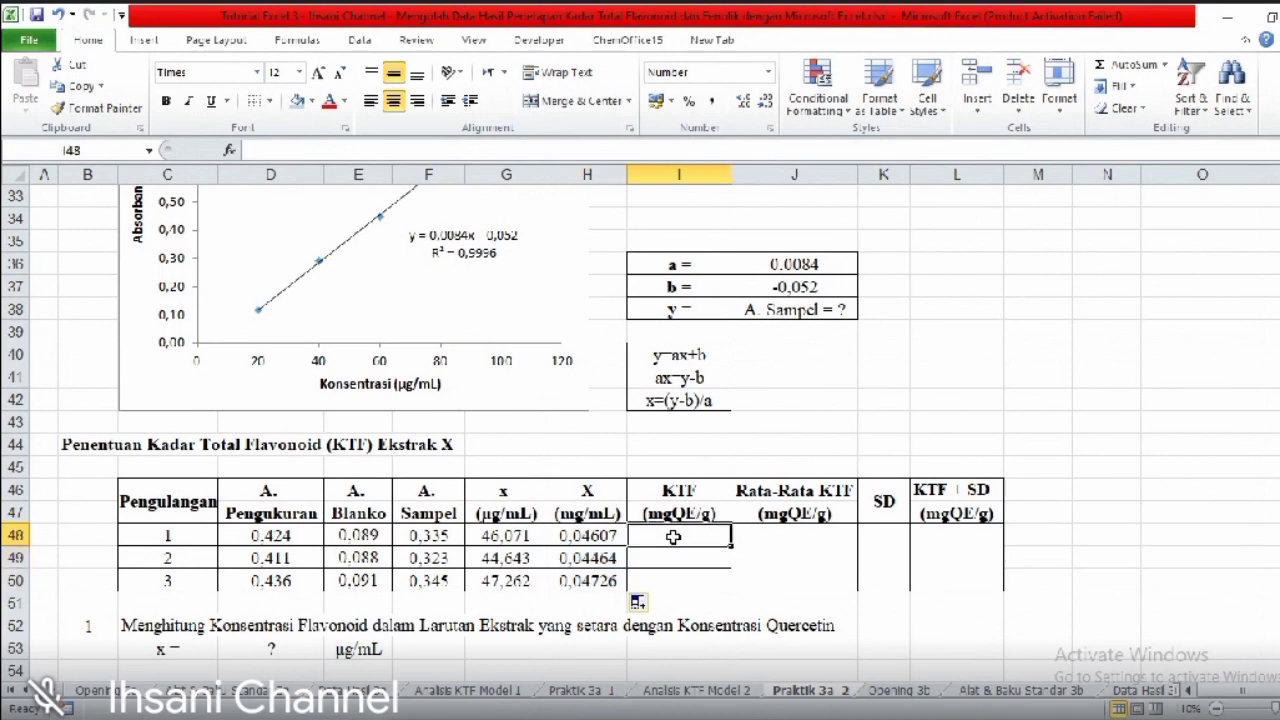
type("=")
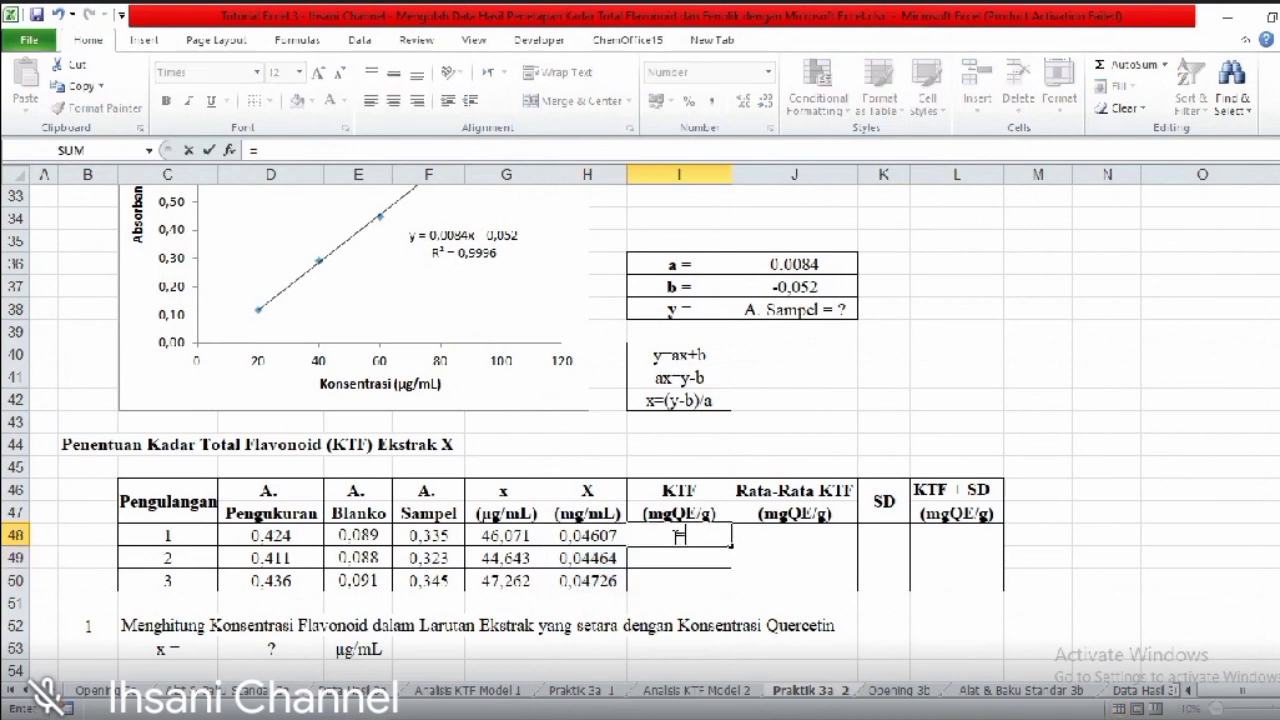
type("10*")
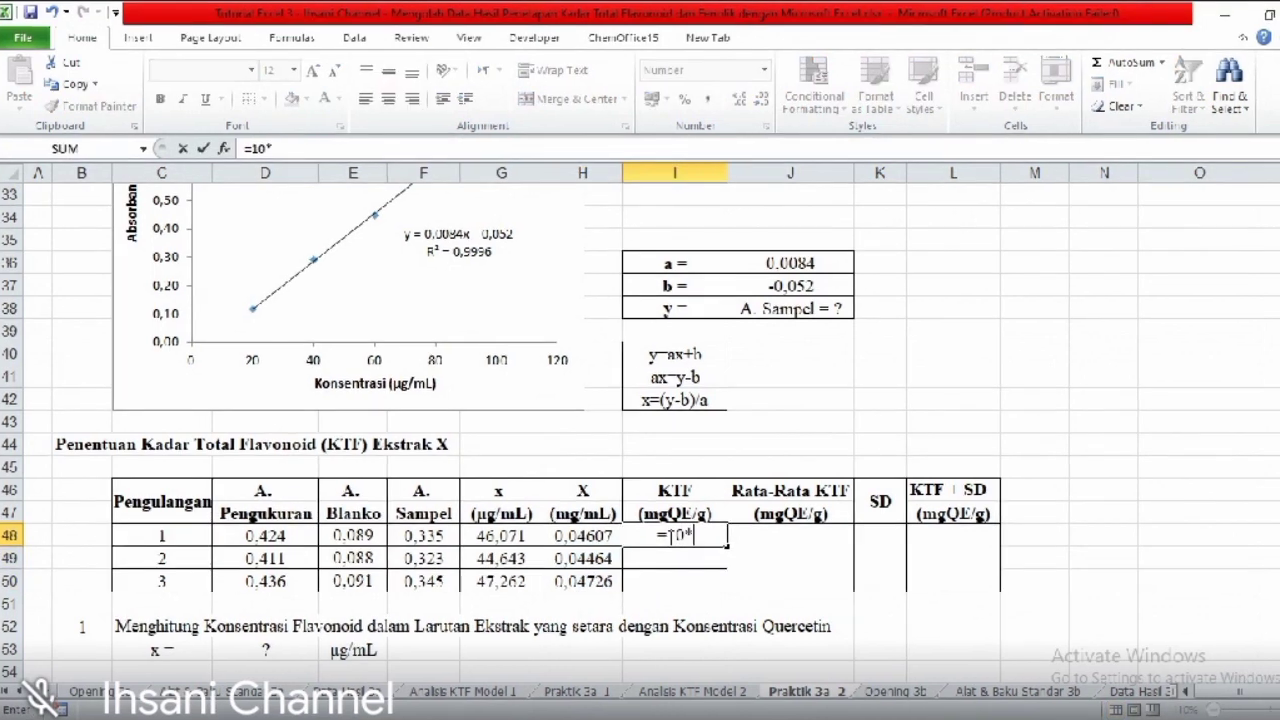
left_click(596, 538)
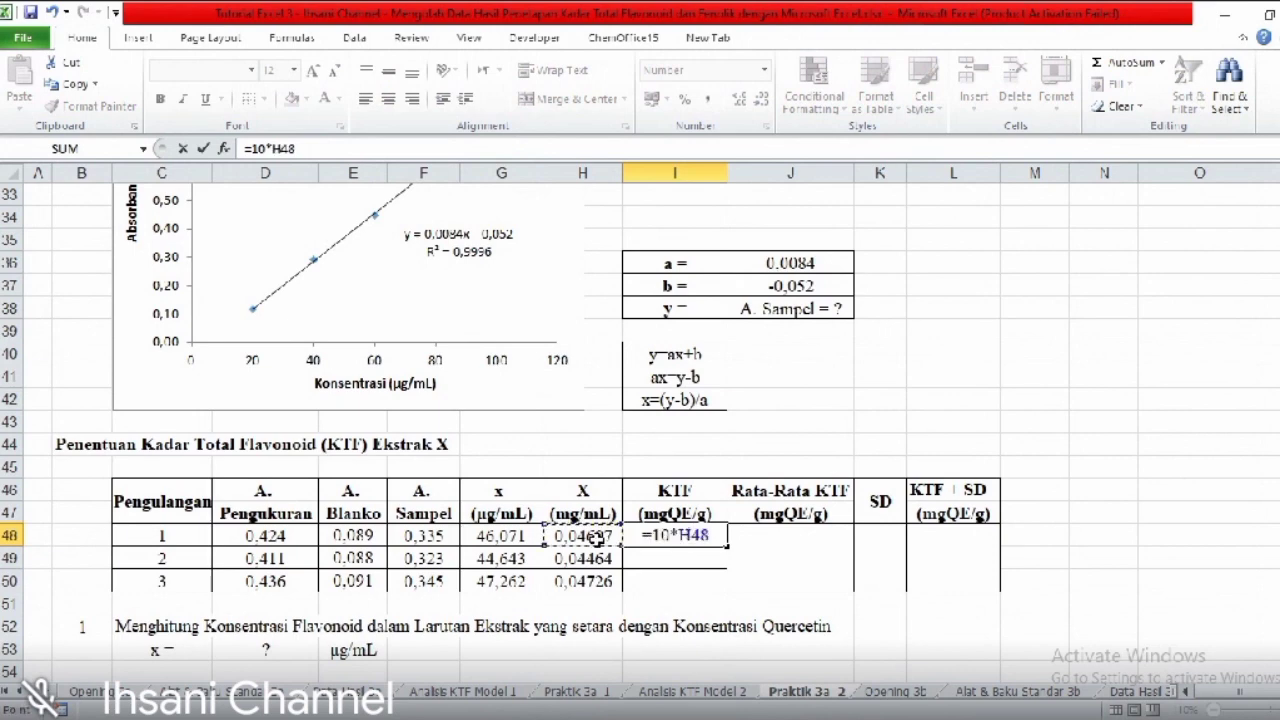
type("*1")
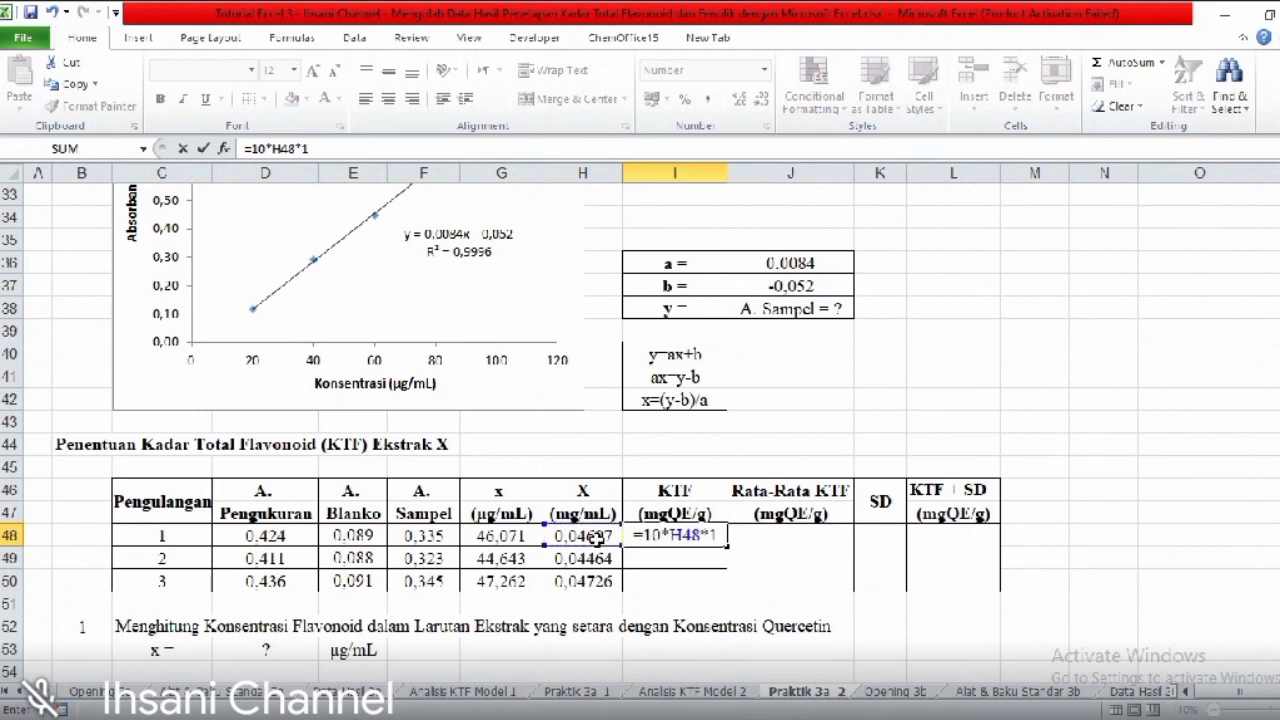
type("/")
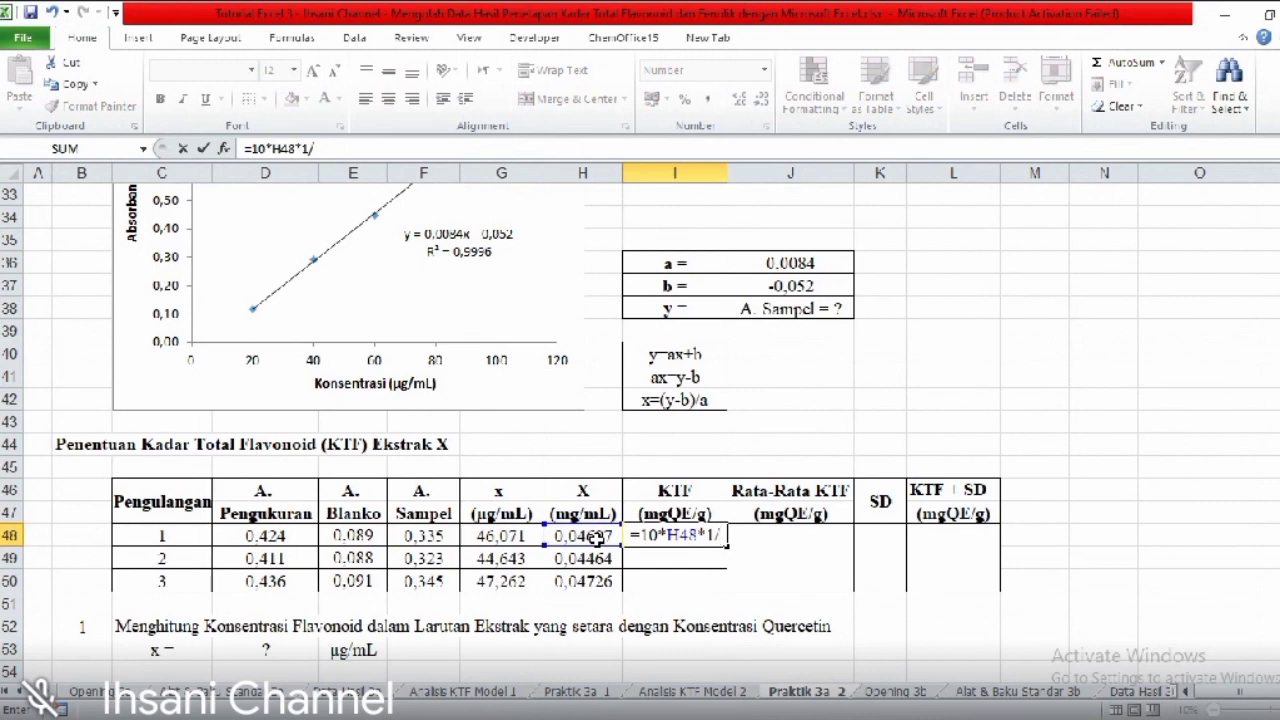
type("0,01")
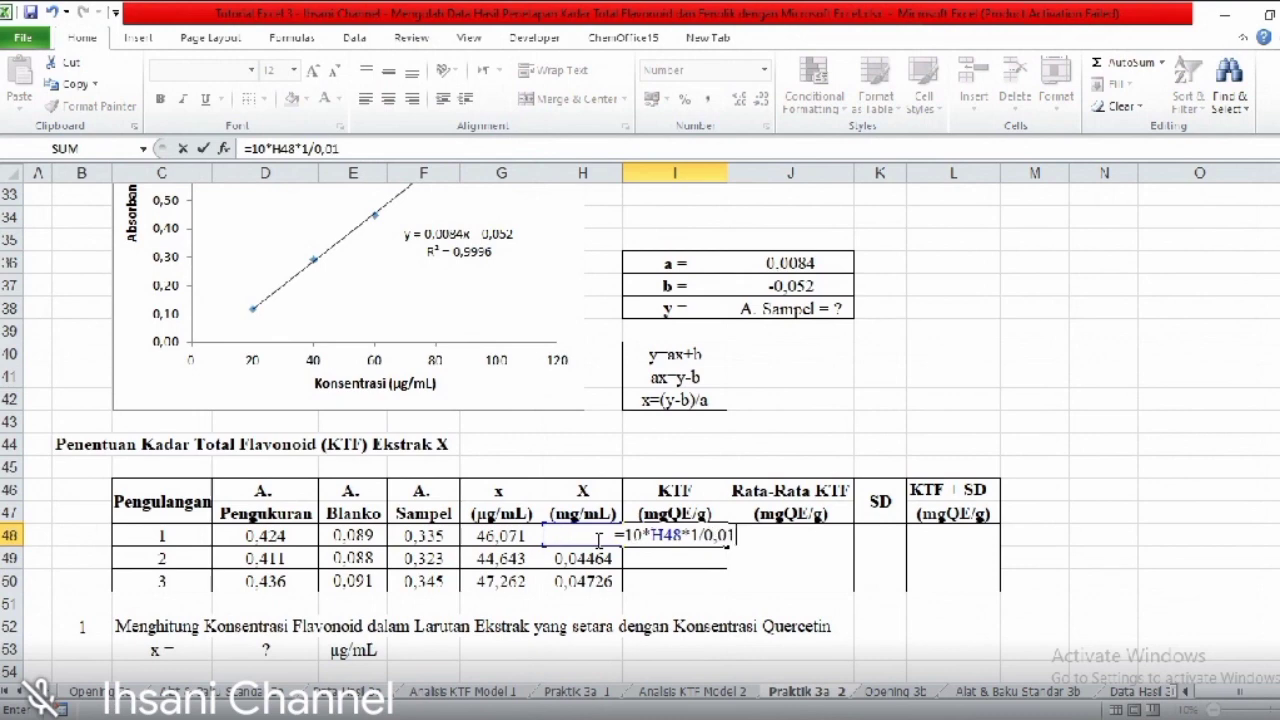
key("Return")
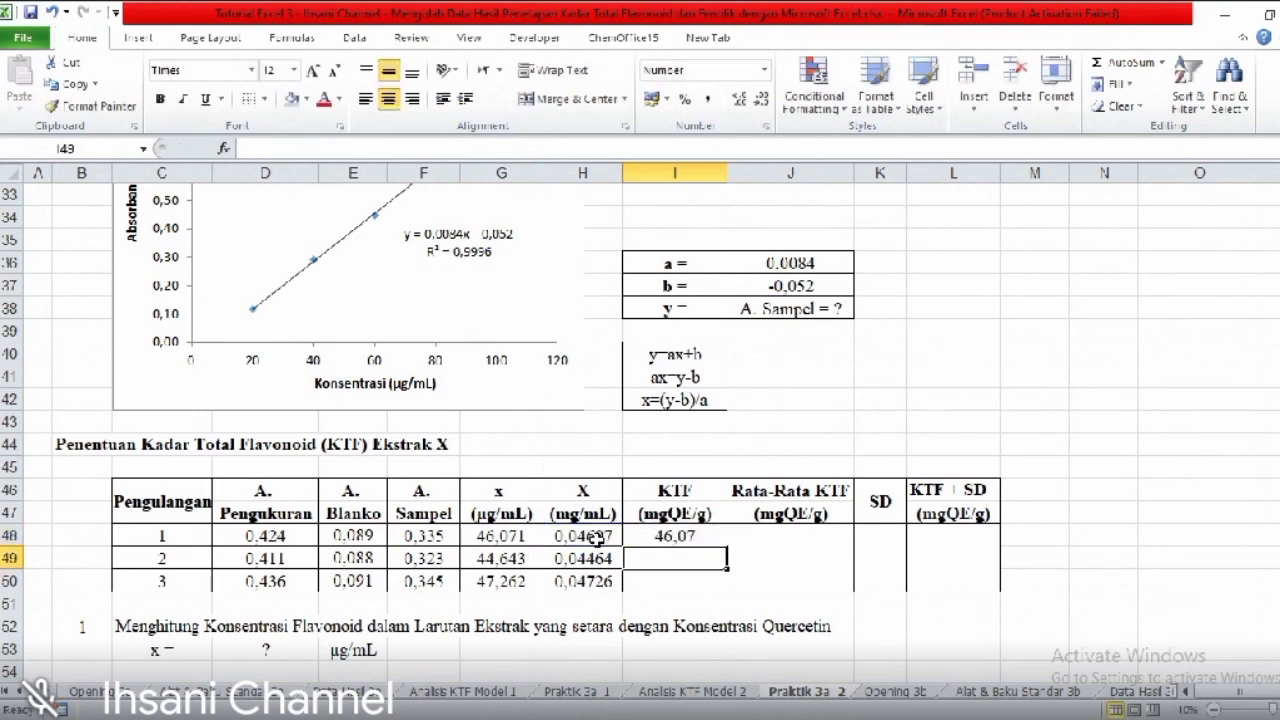
left_click(690, 536)
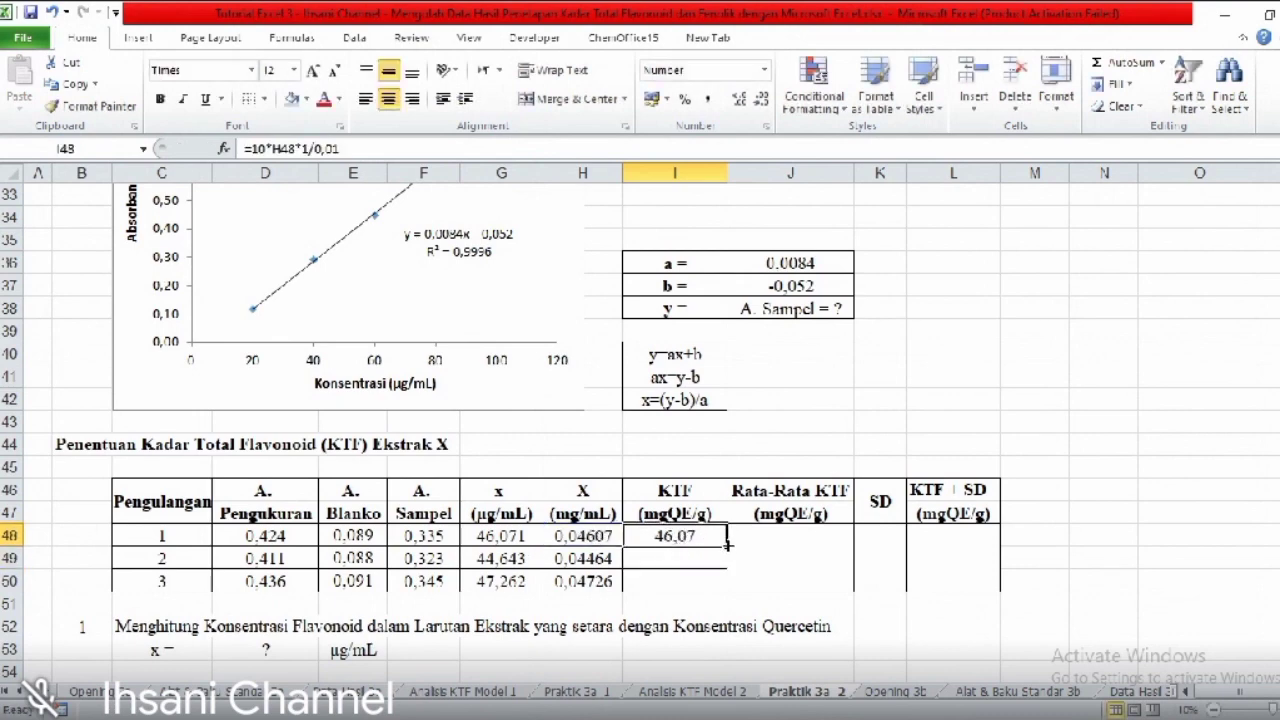
left_click_drag(727, 546, 728, 591)
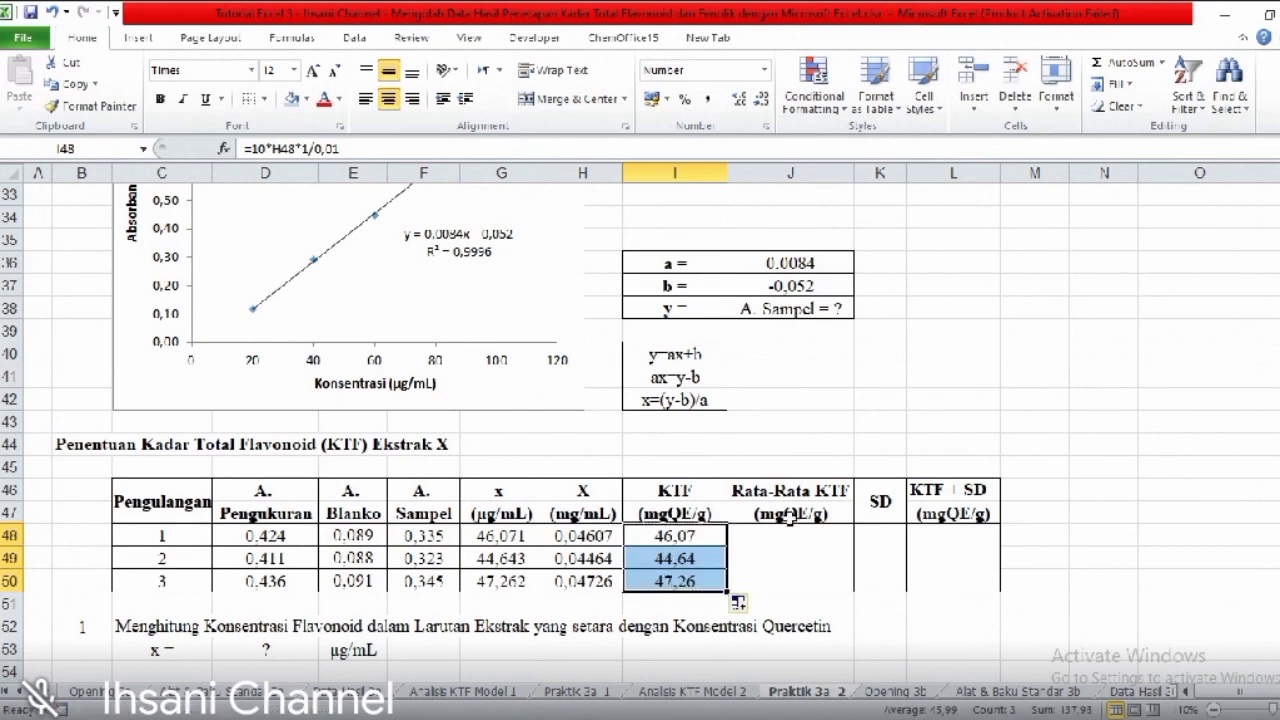
- Calculate the mean KTF in the merged cell J48 with the formula =AVERAGE(I48:I50)
left_click(791, 552)
type("=")
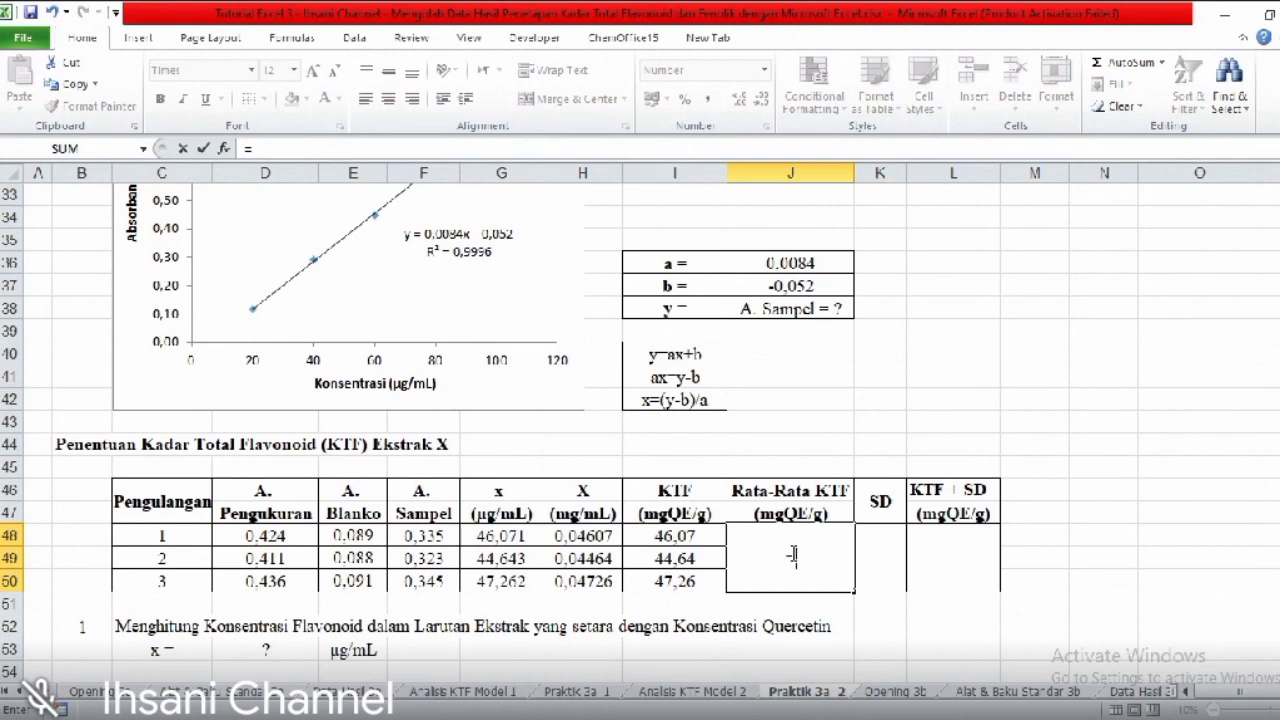
type("a")
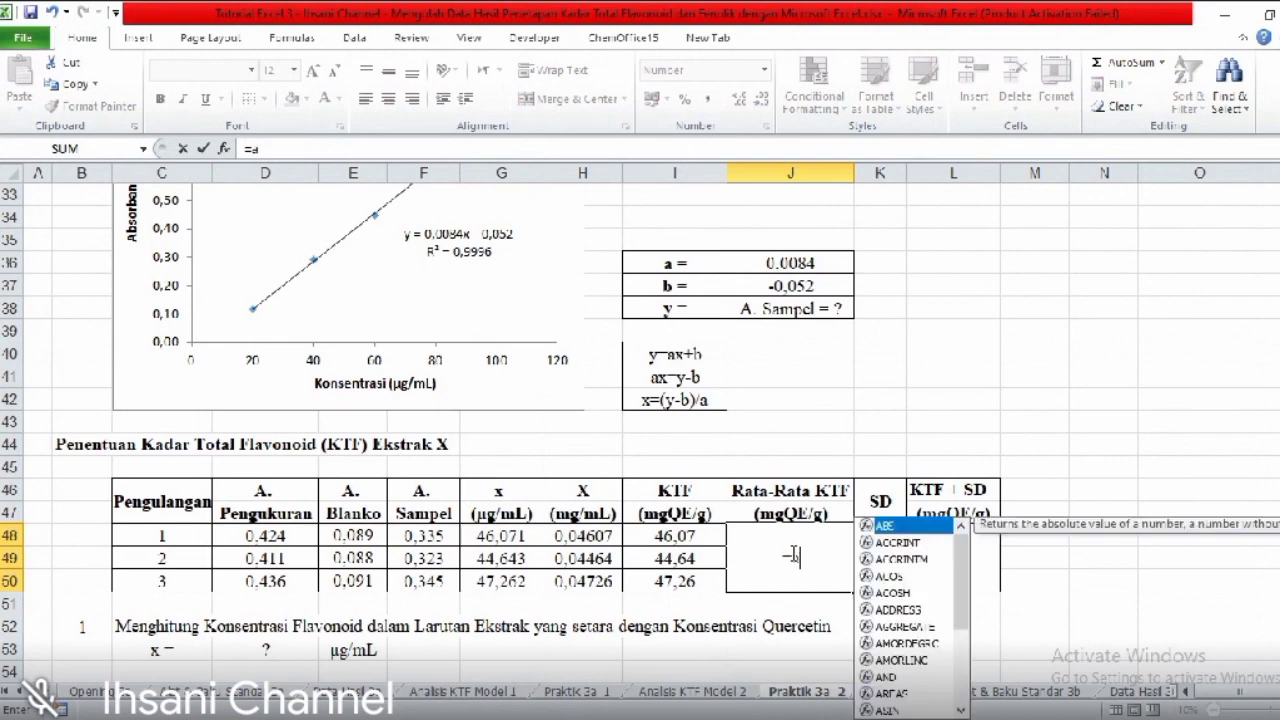
type("verage(")
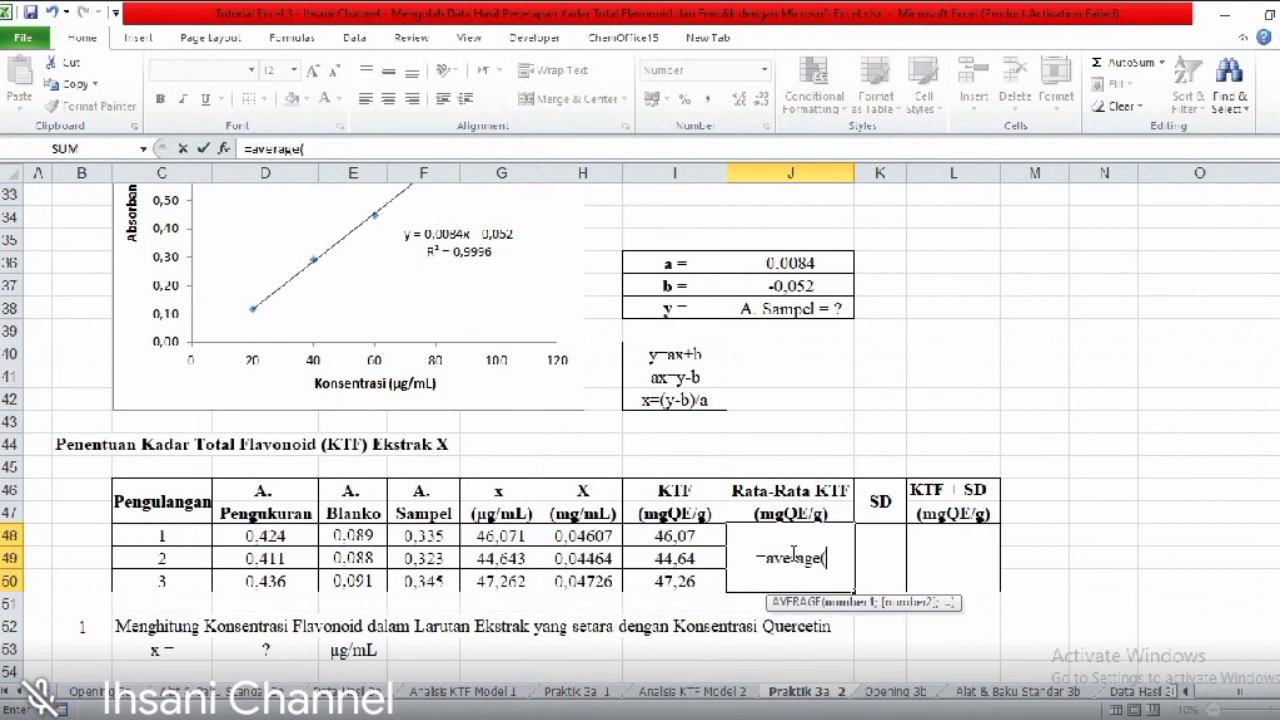
left_click_drag(700, 537, 695, 578)
type(")")
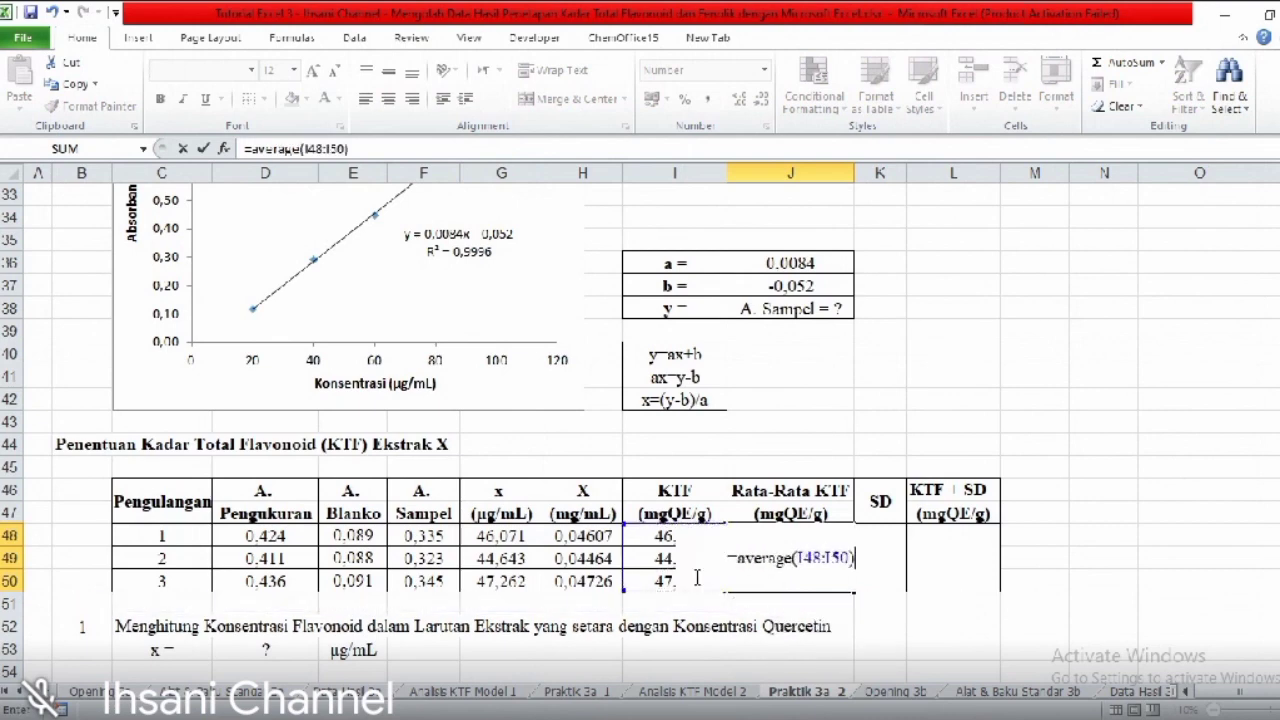
key("Return")
left_click(815, 563)
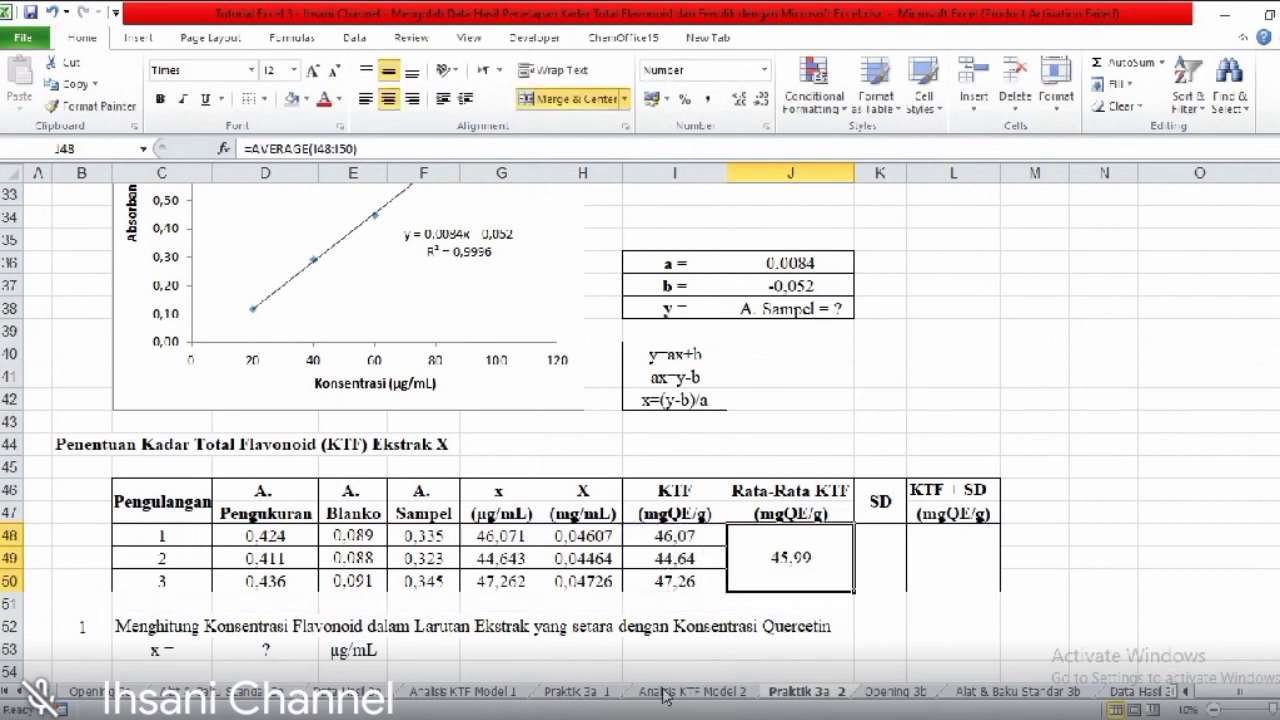
- Compare the mean KTF with the Model 1 result in D79 on Praktik 3a_1, and return to Praktik 3a_2
left_click(588, 692)
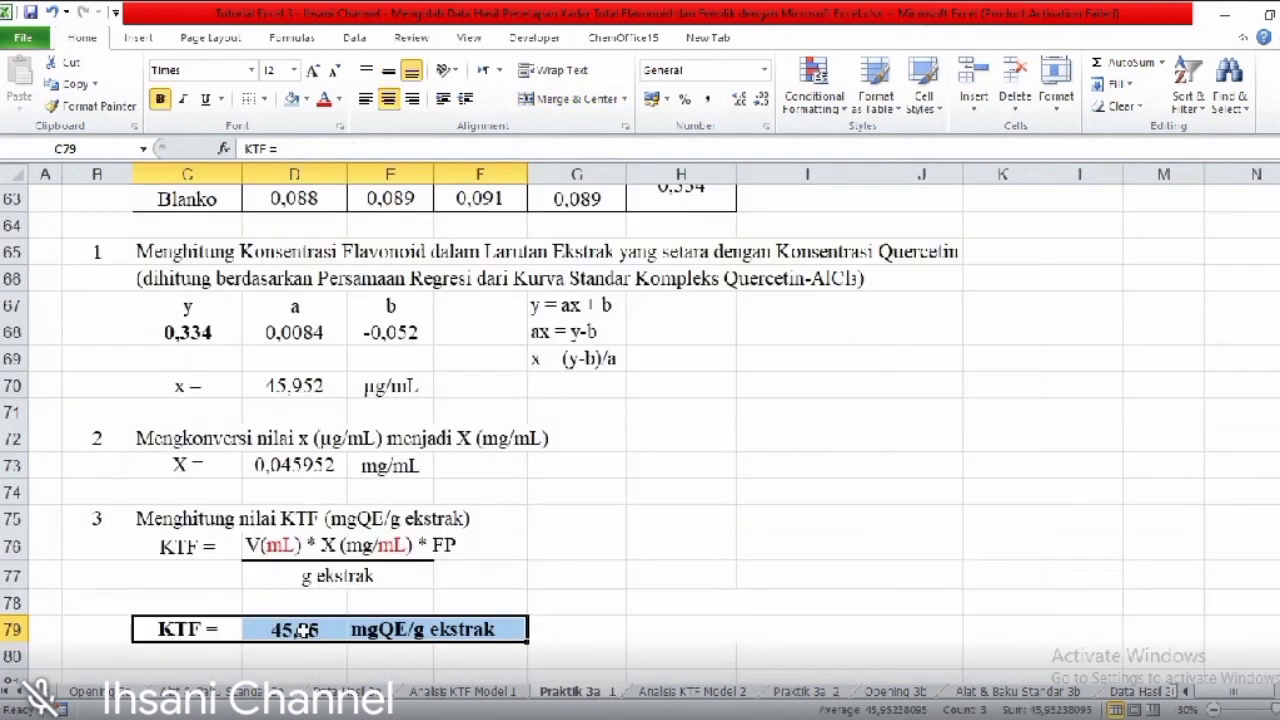
left_click(300, 630)
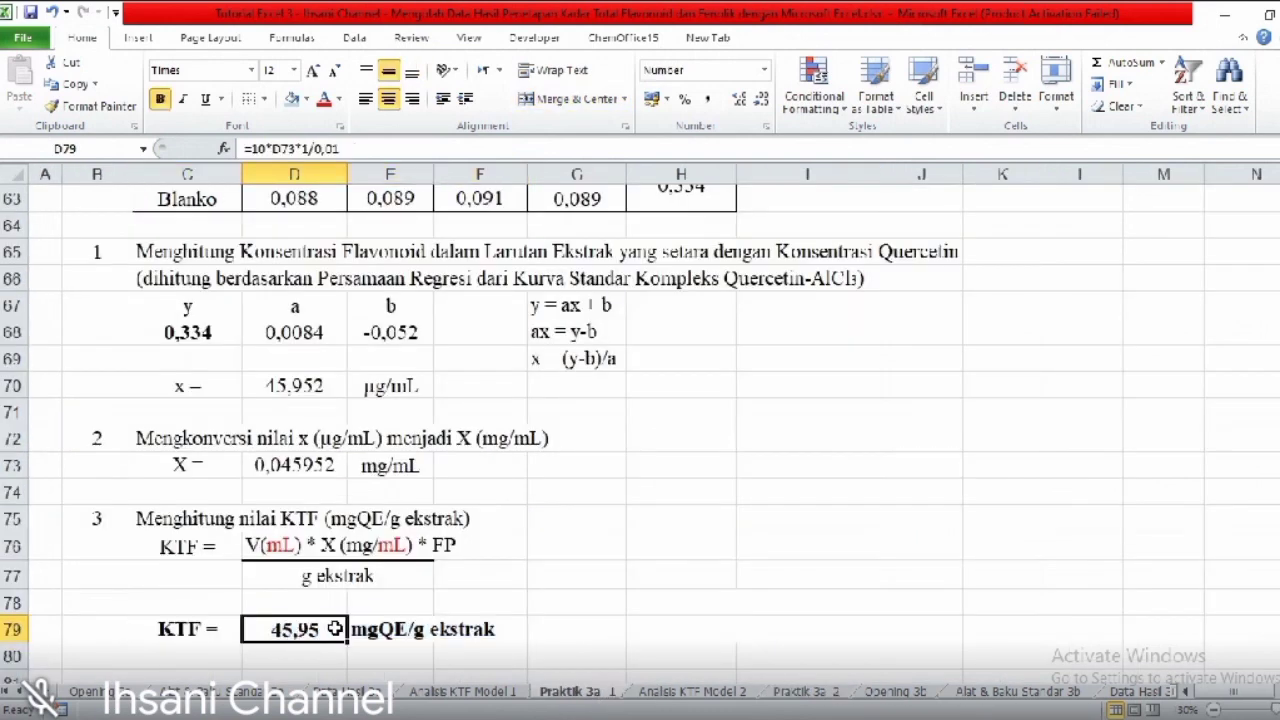
left_click(818, 700)
left_click(590, 700)
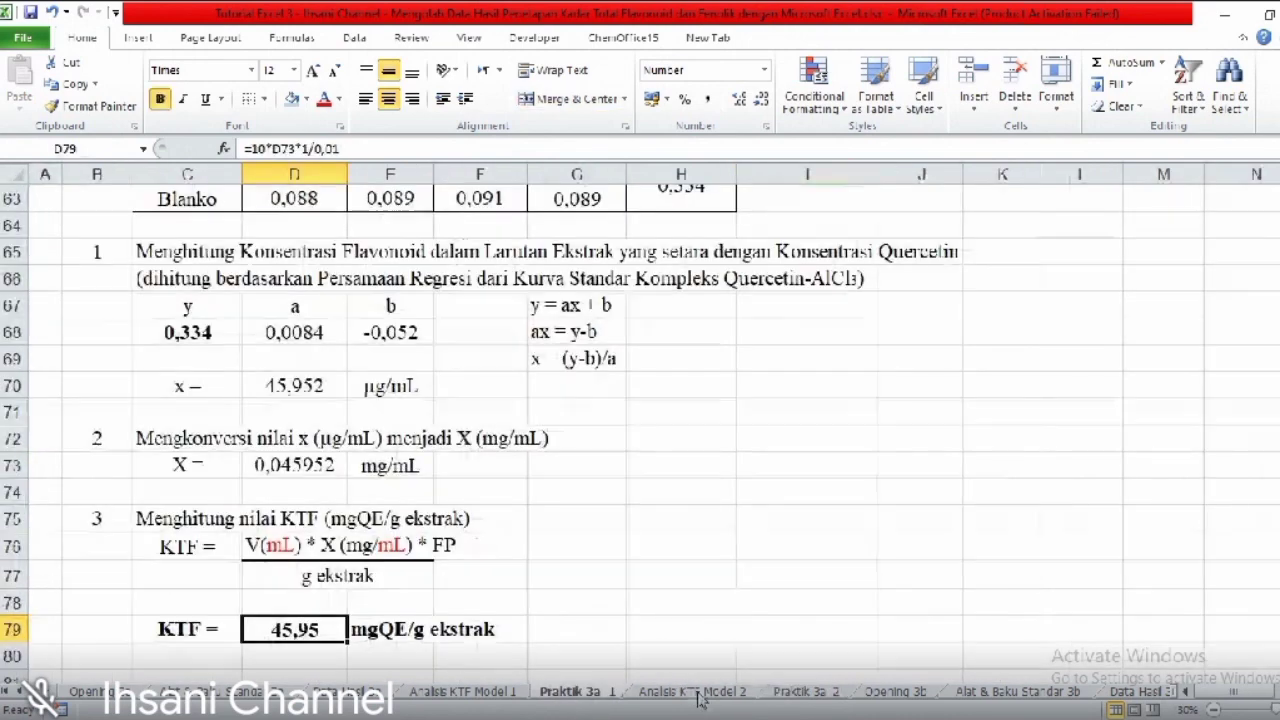
left_click(808, 691)
- Calculate the SD of the three KTF values in the merged cell K48 with the formula =STDEV(I48:I50)
double_click(899, 544)
type("=")
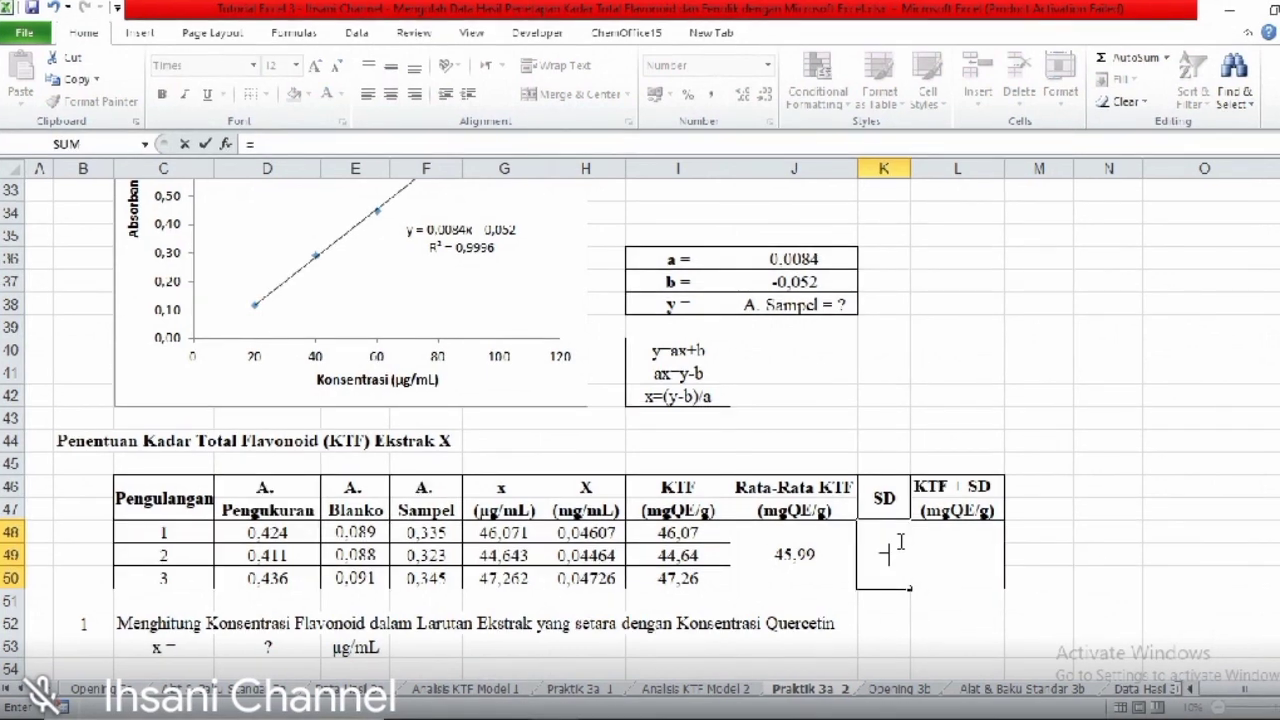
type("S")
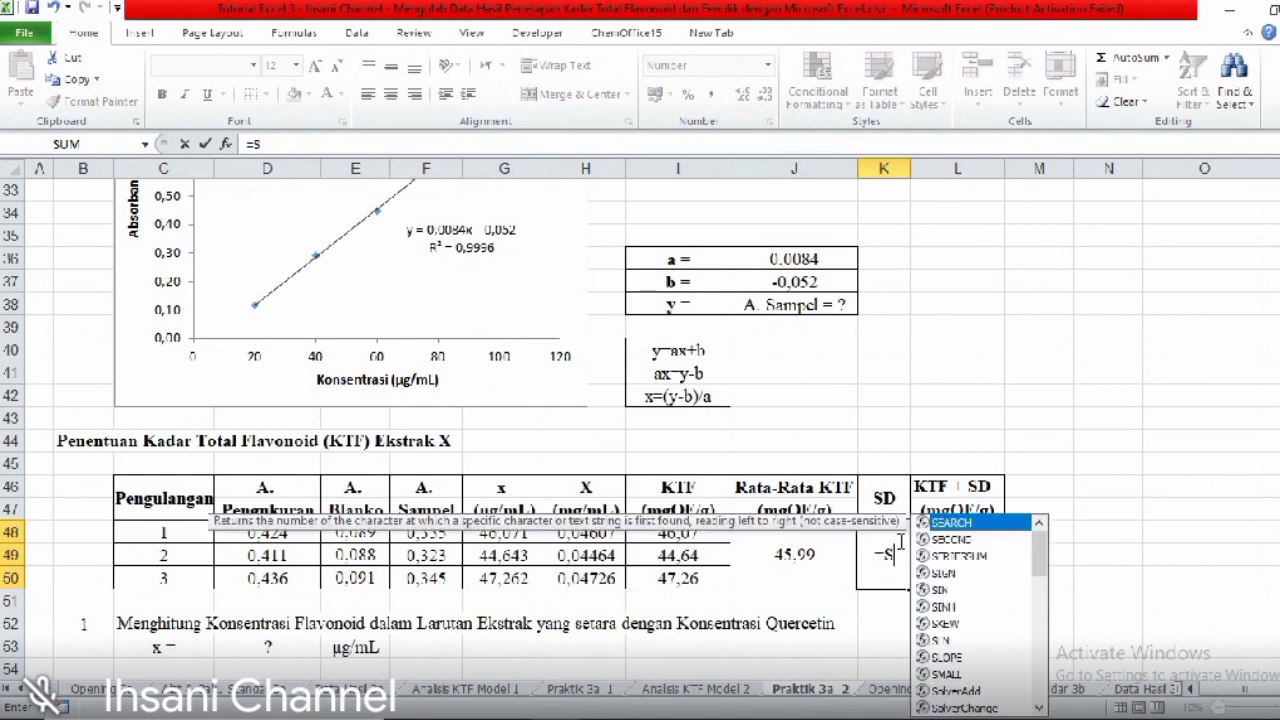
type("TDEV(")
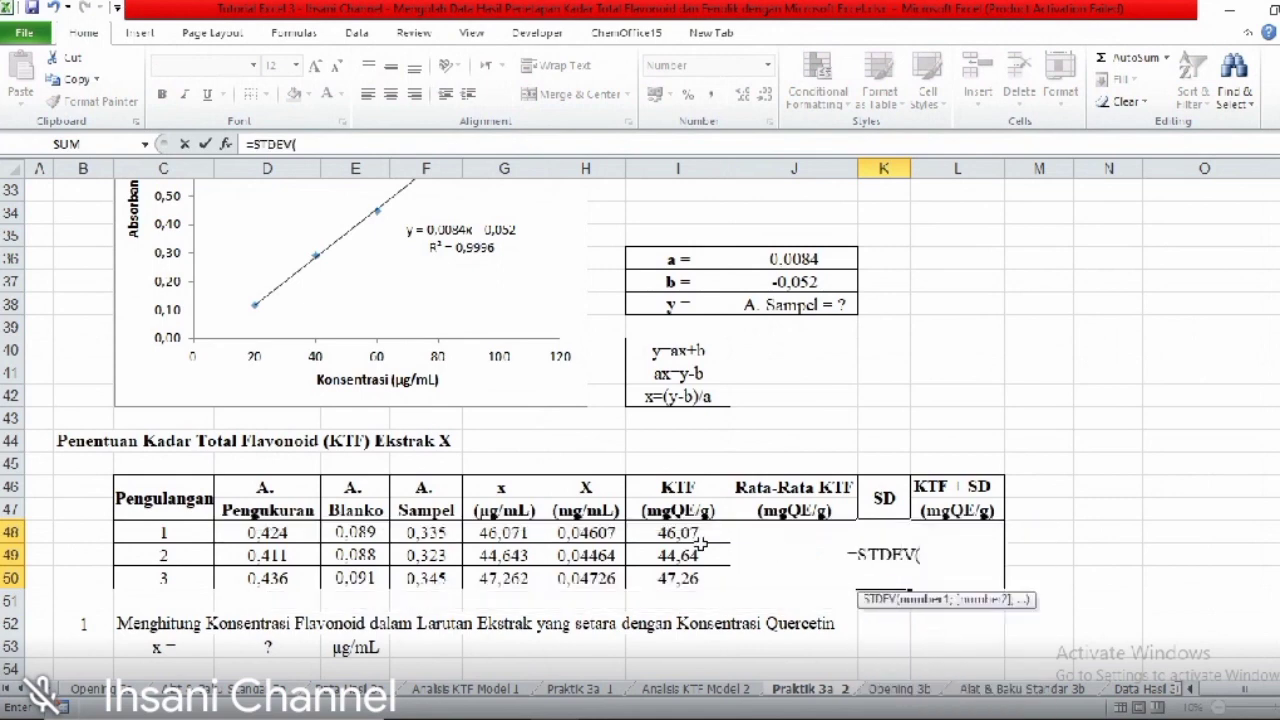
left_click_drag(678, 535, 678, 578)
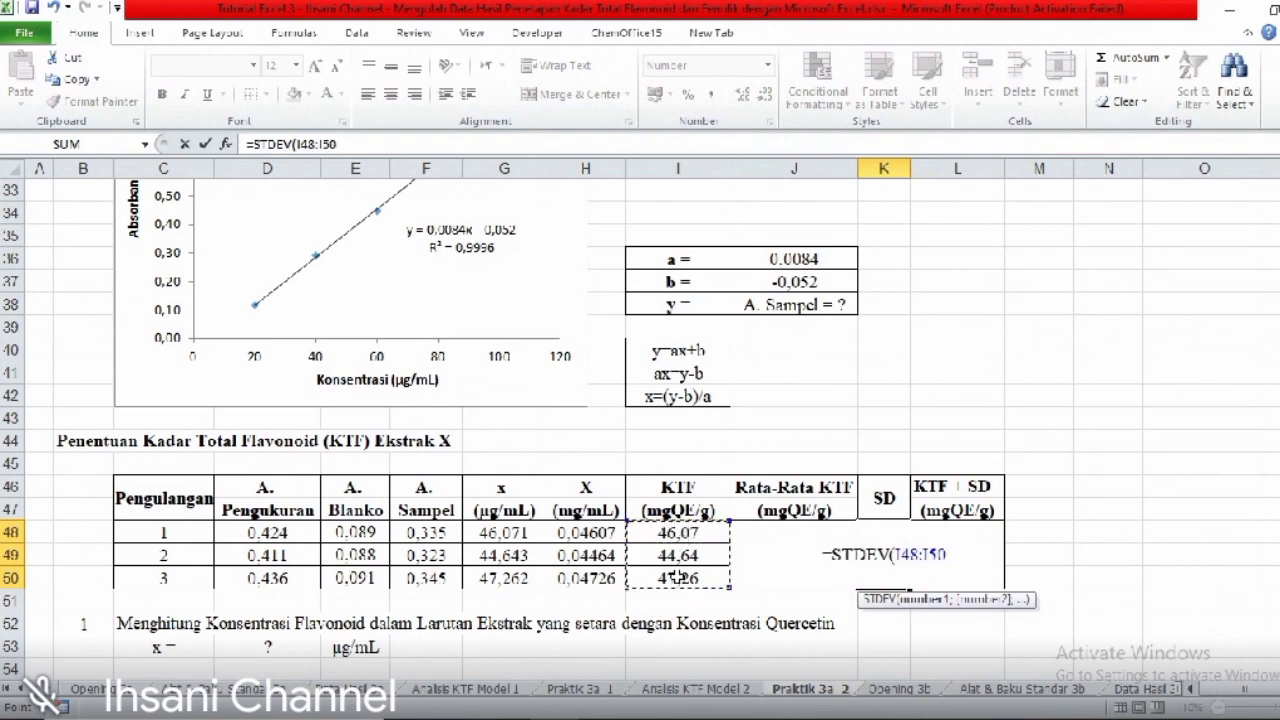
type(")")
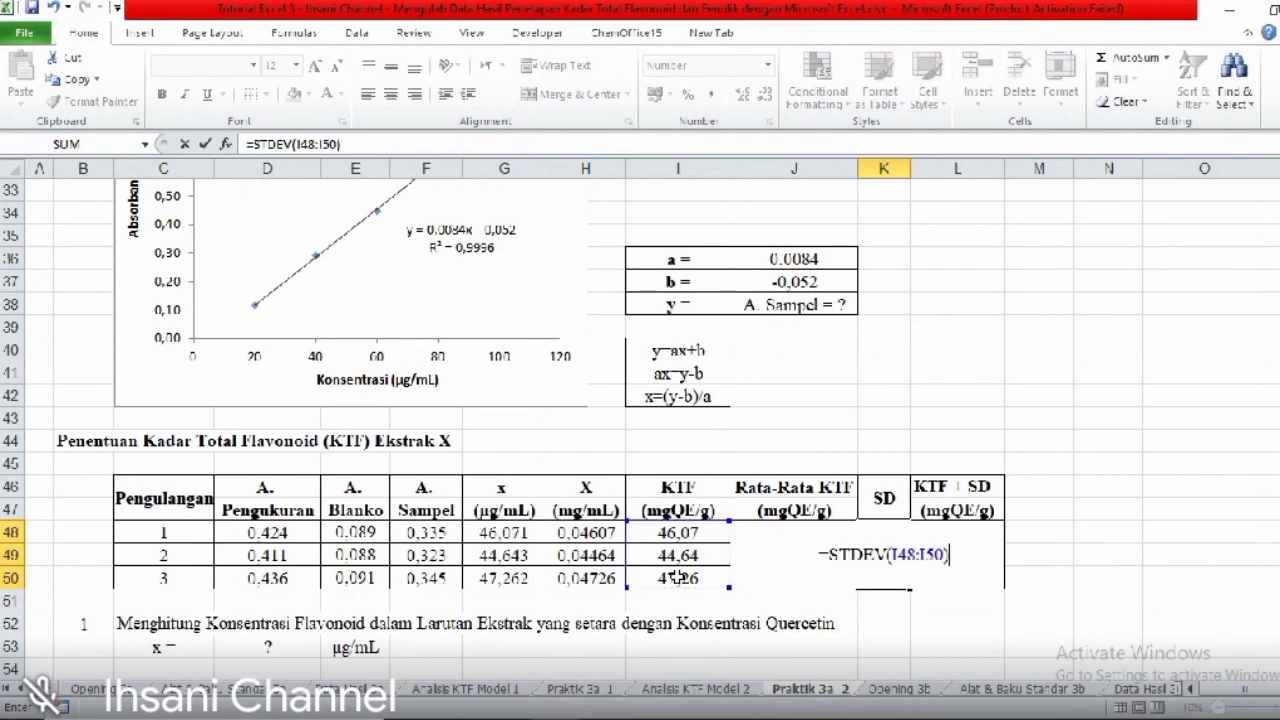
key("Return")
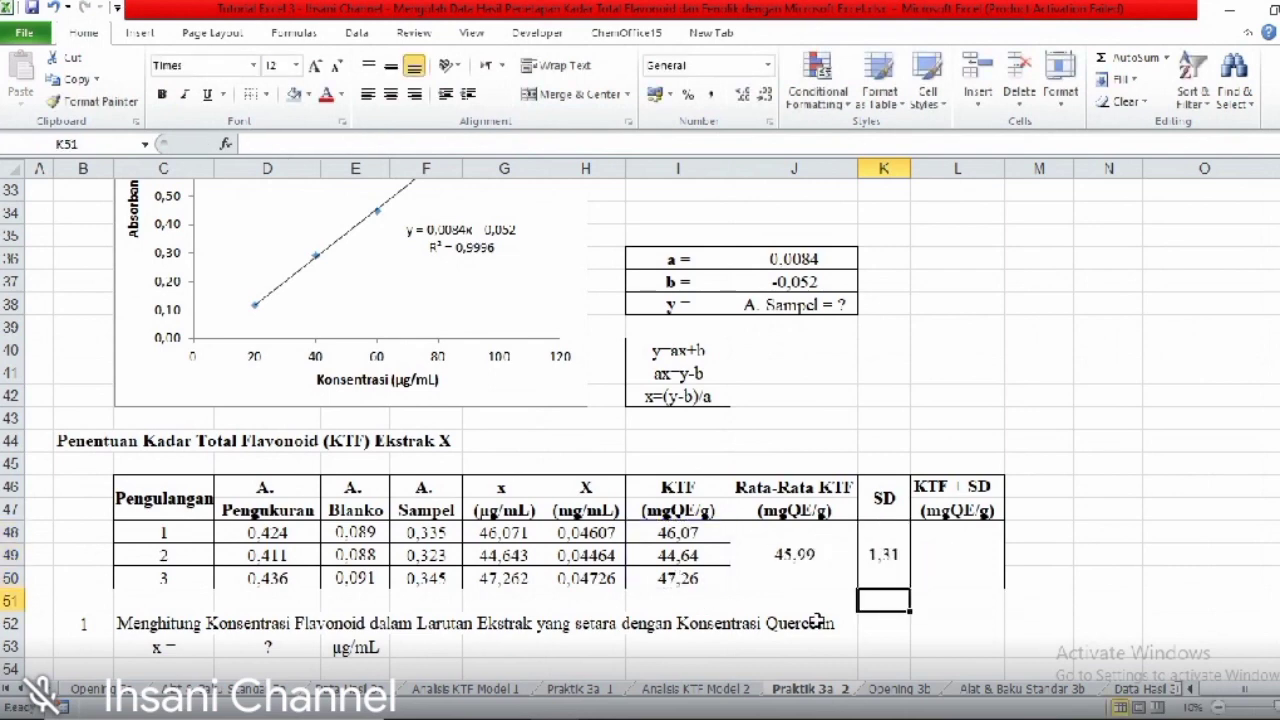
left_click(880, 565)
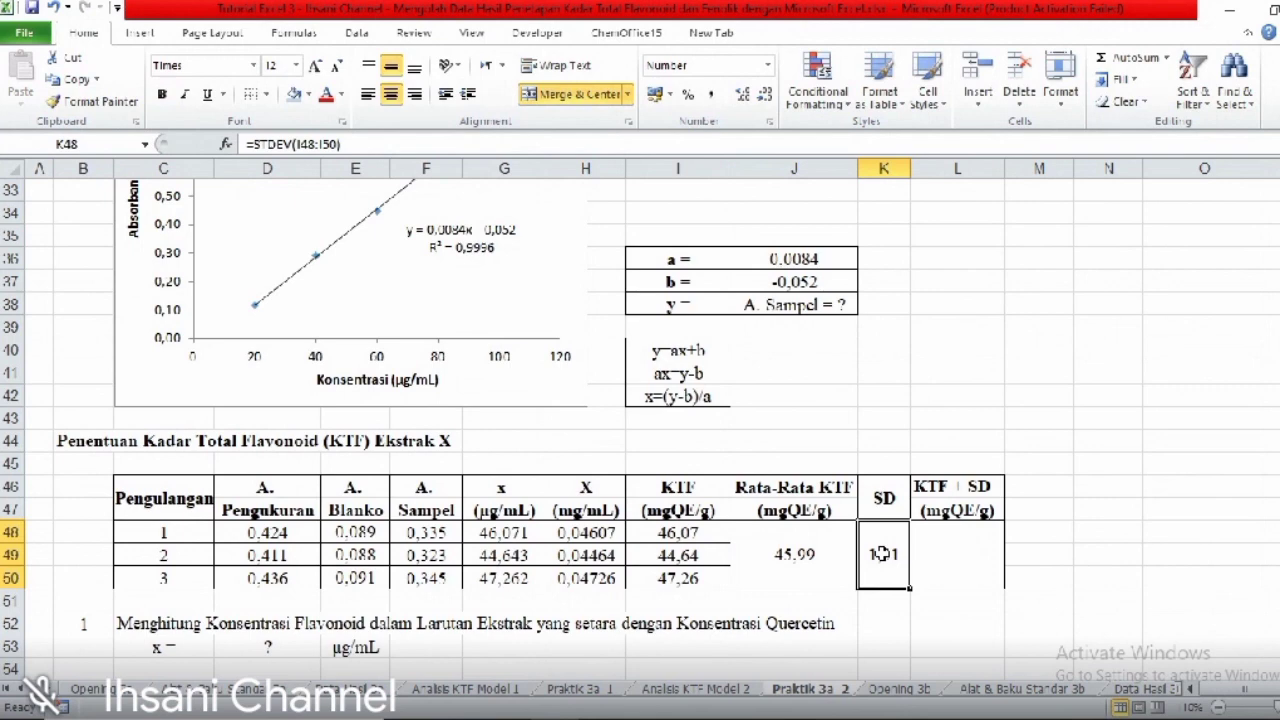
- Report the KTF as mean ± SD in the merged cell L48 by entering 45,99±1,31, with the plus-minus sign inserted as a symbol
left_click(944, 562)
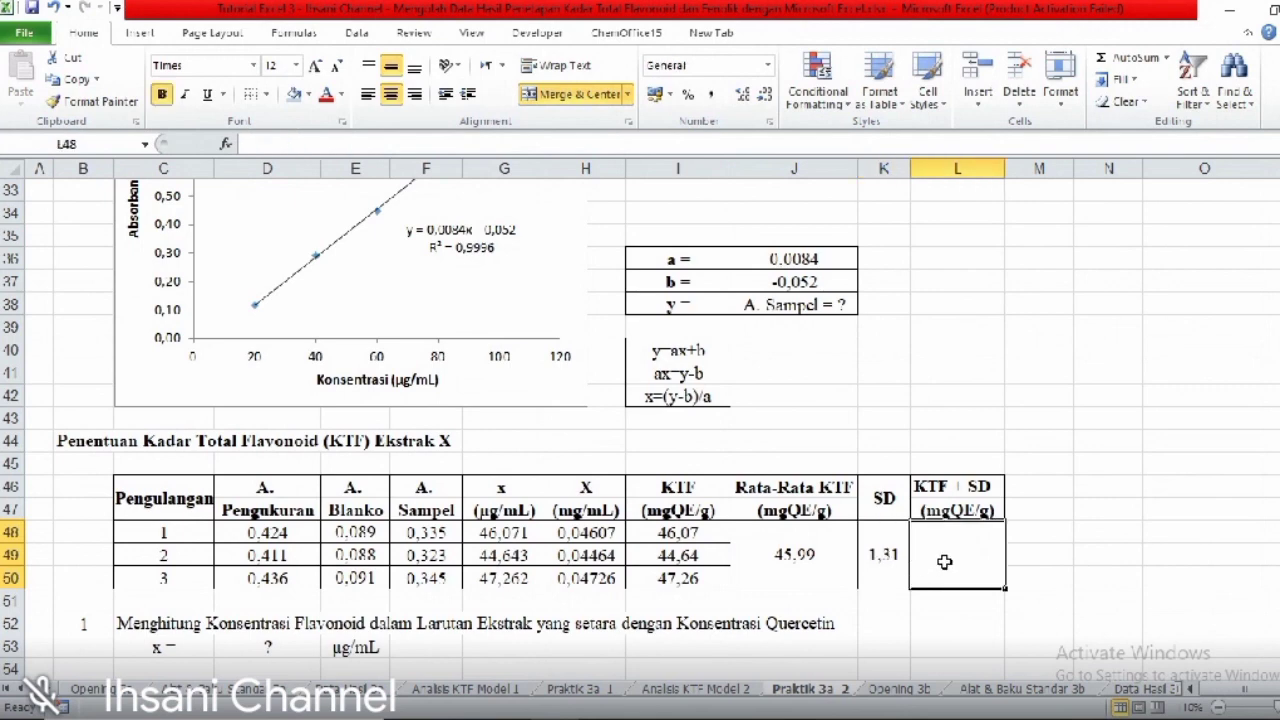
type("45")
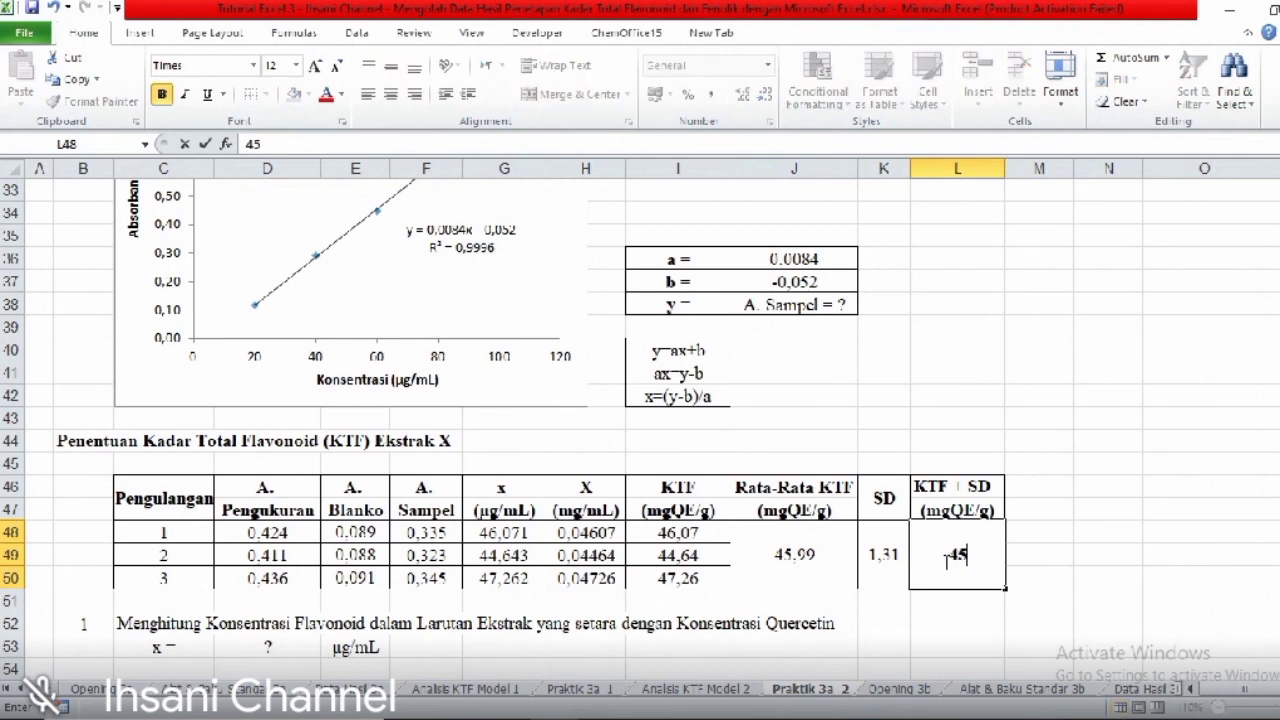
type(",99")
left_click(139, 33)
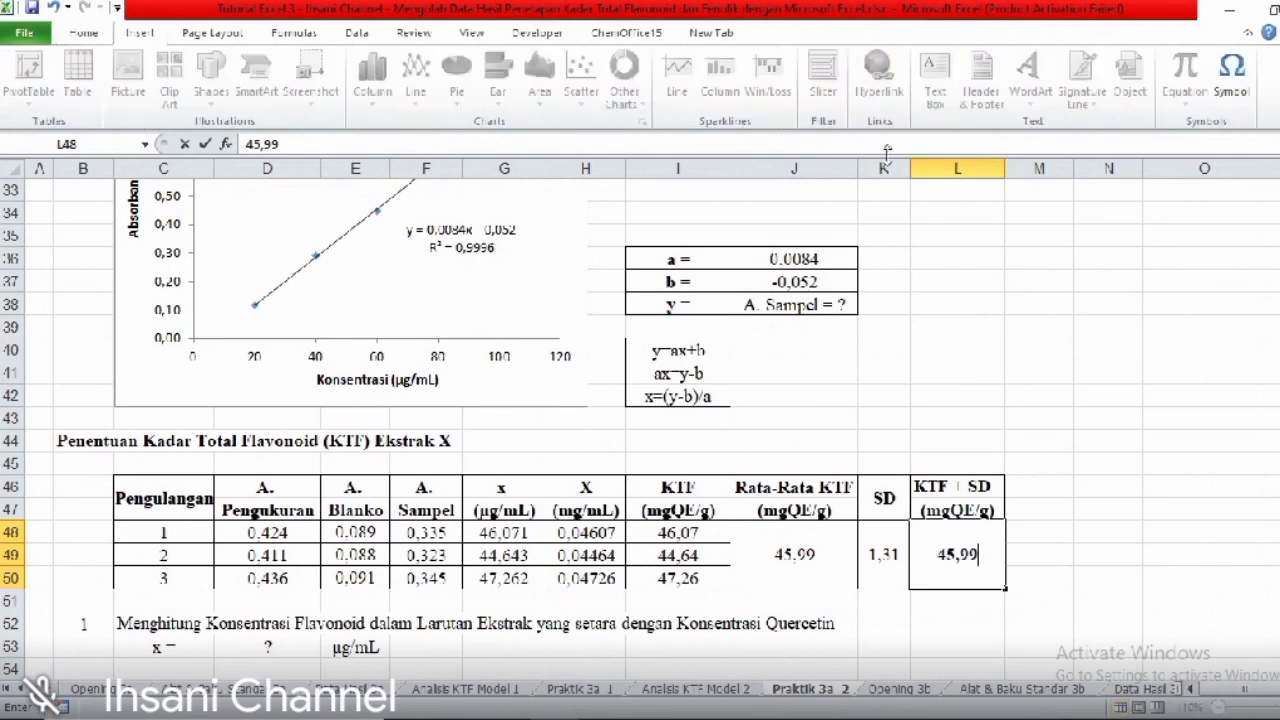
left_click(1233, 90)
double_click(508, 321)
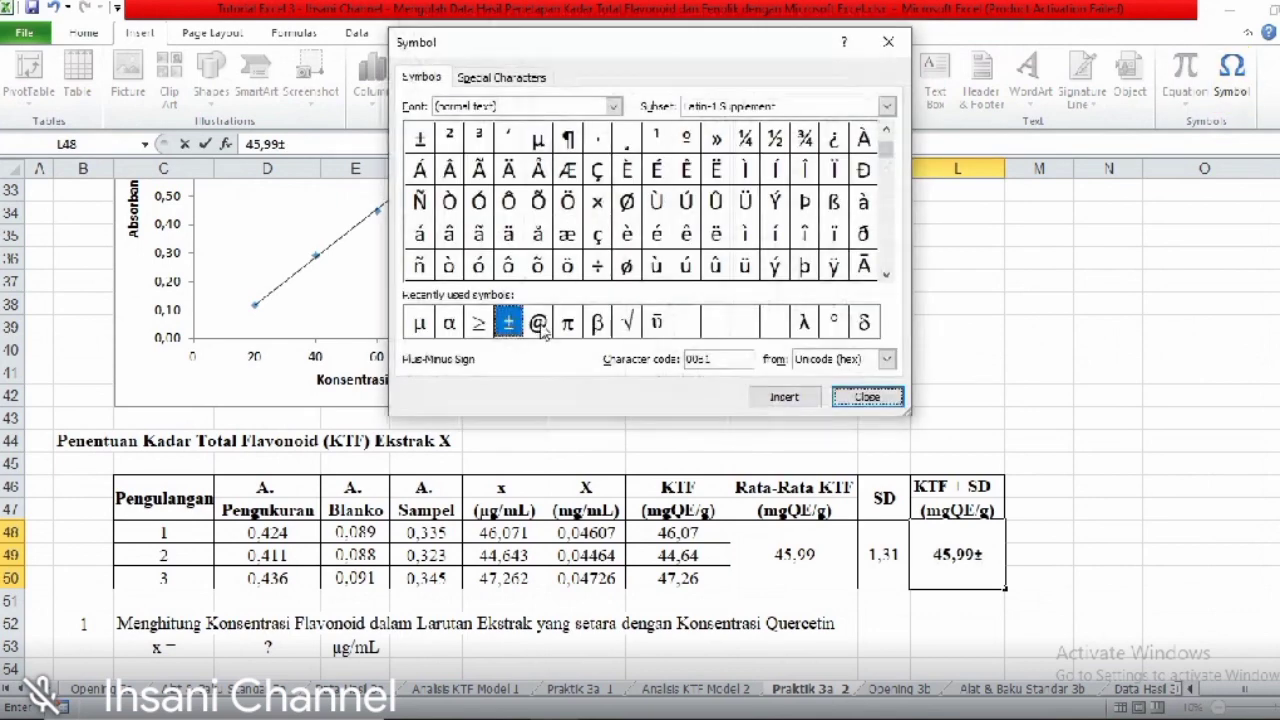
left_click(866, 397)
type("1")
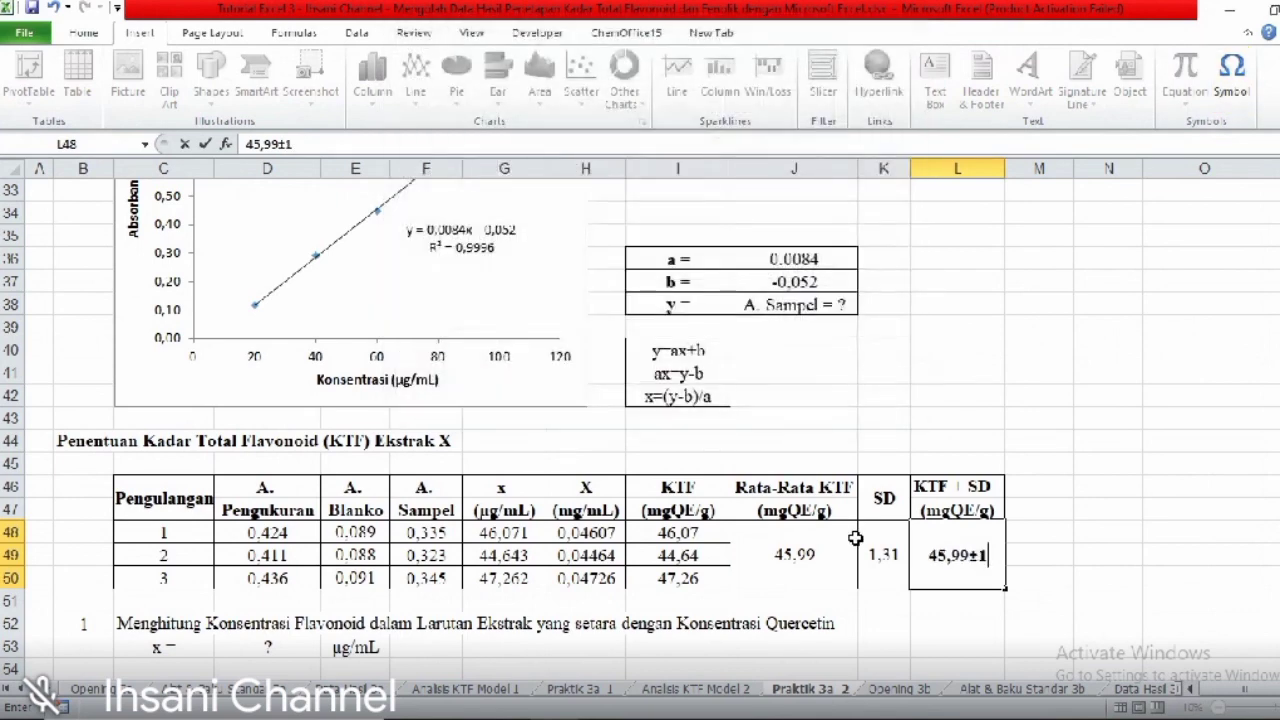
type(",31")
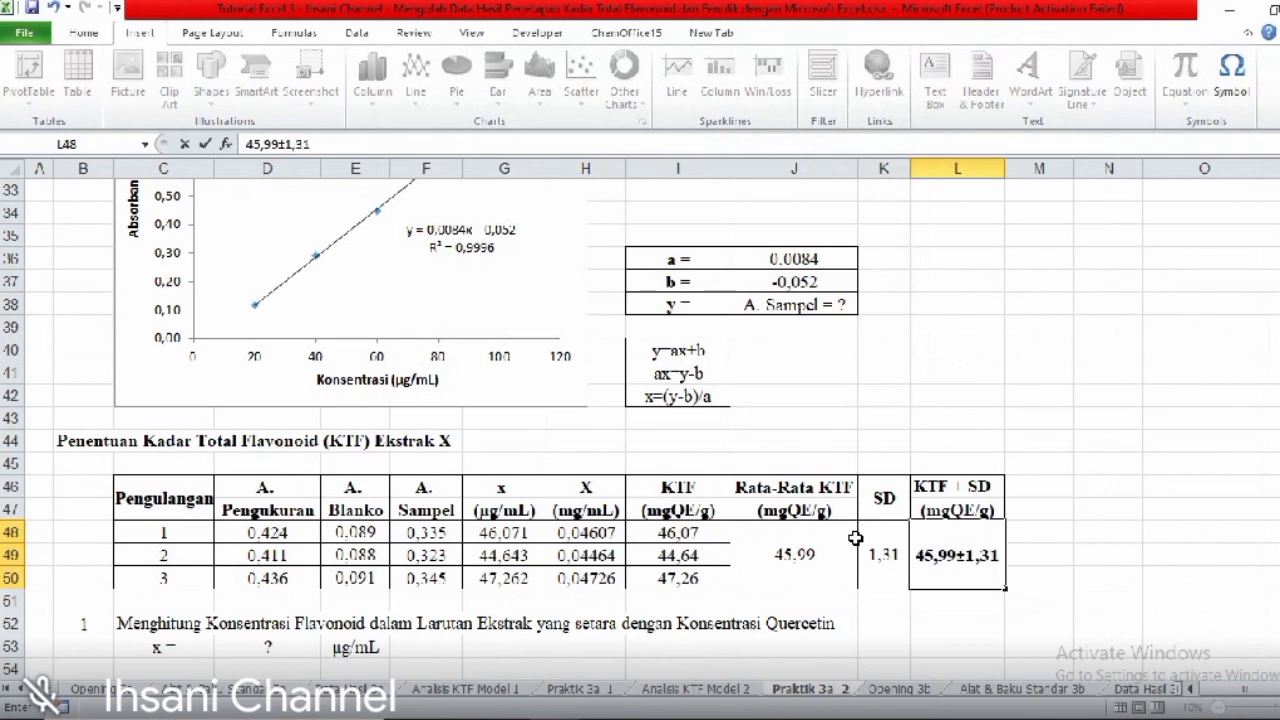
key("Return")
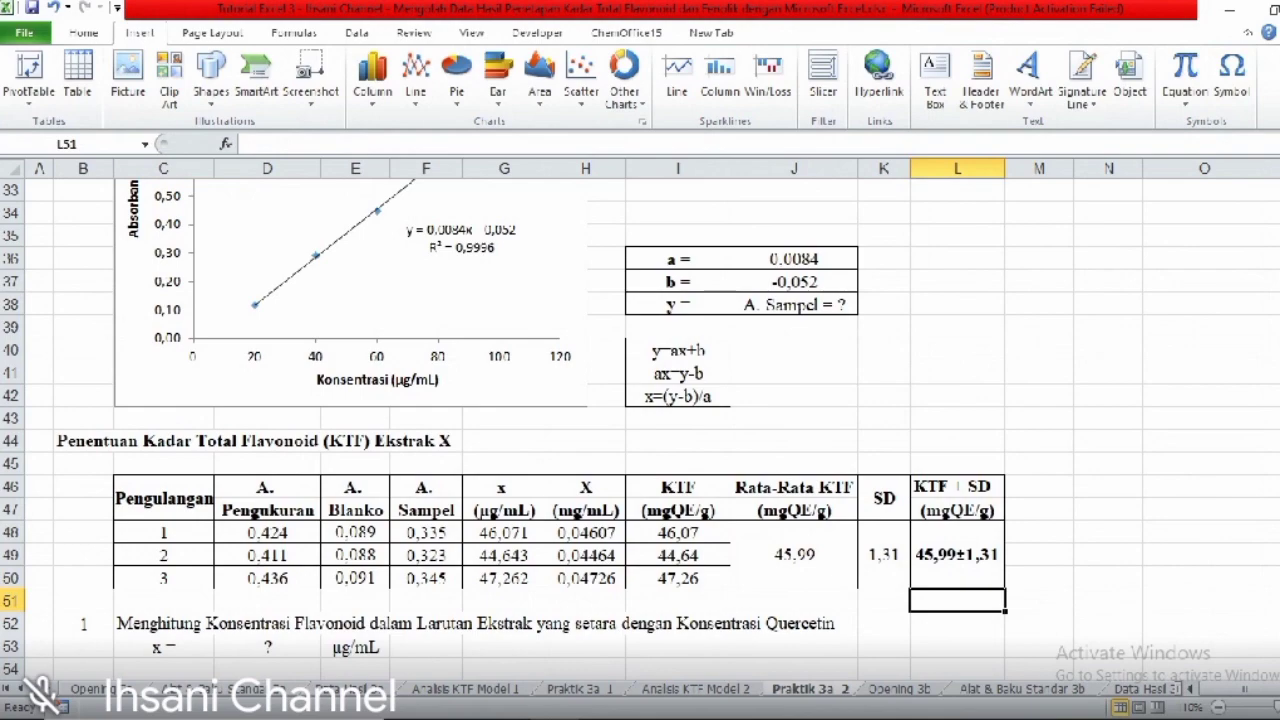
scroll(640, 430, "down", 5)
scroll(640, 430, "up", 2)
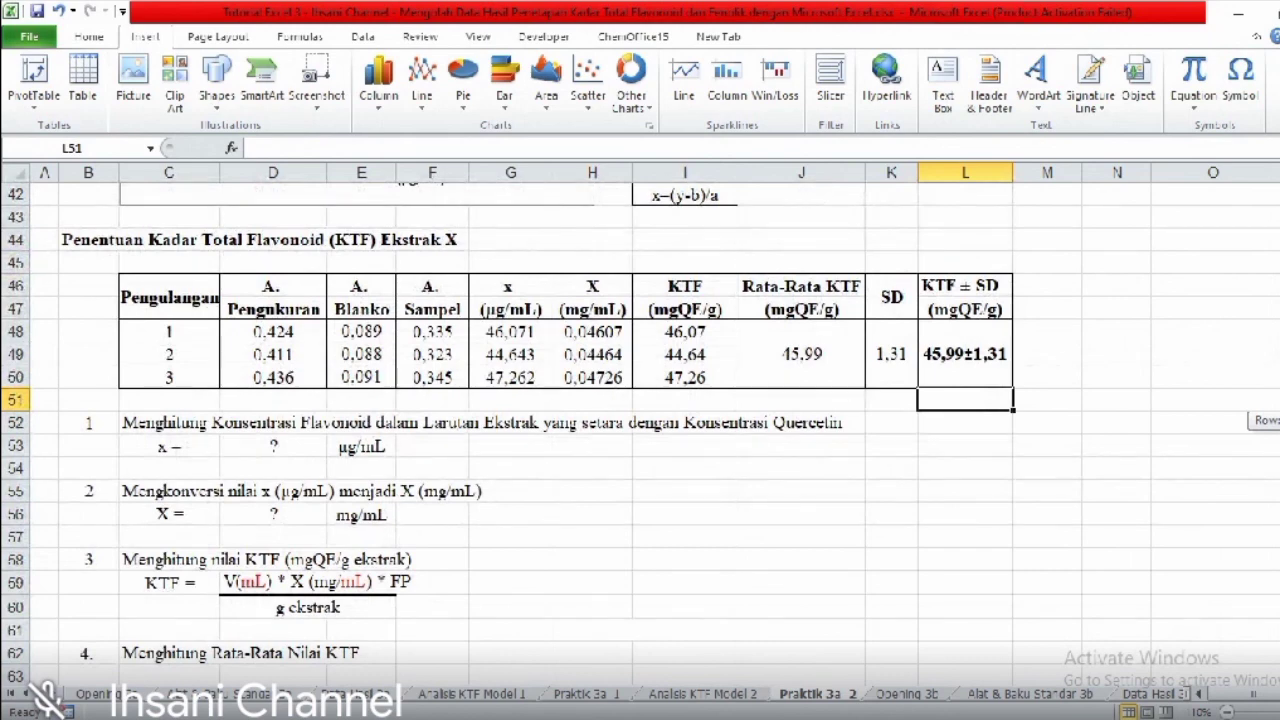
scroll(640, 430, "up", 1)
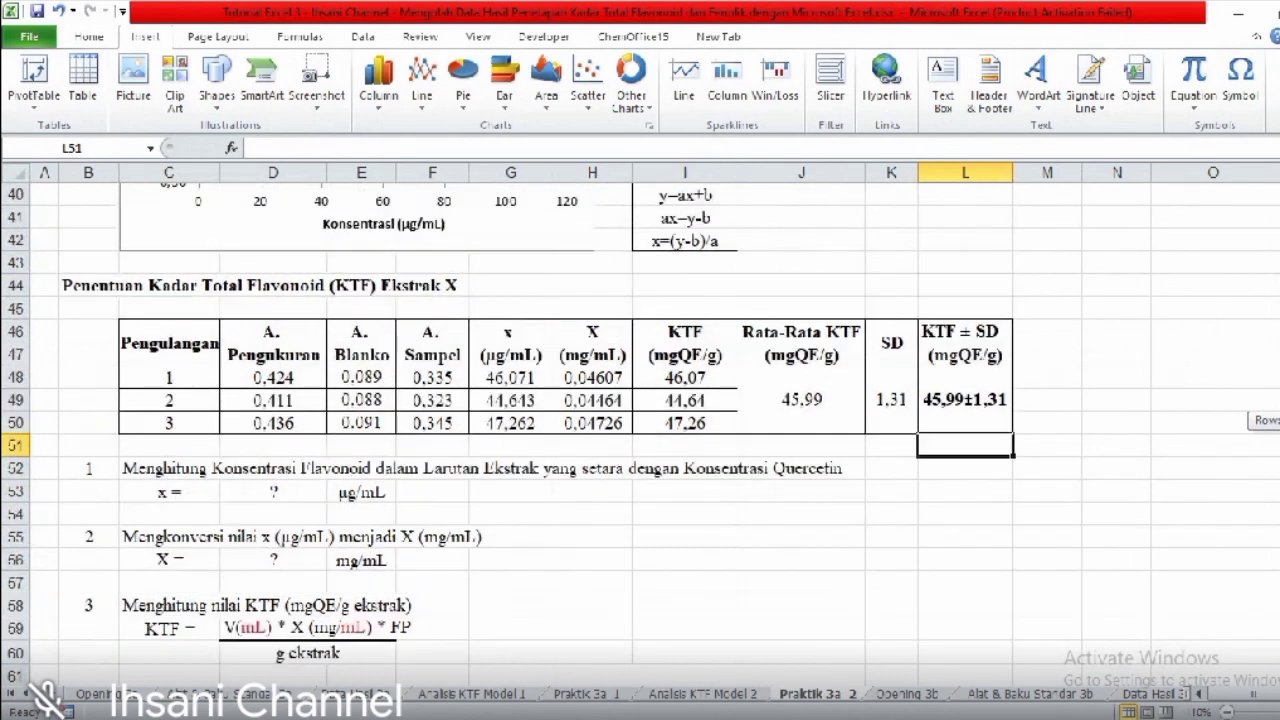
scroll(640, 430, "down", 2)
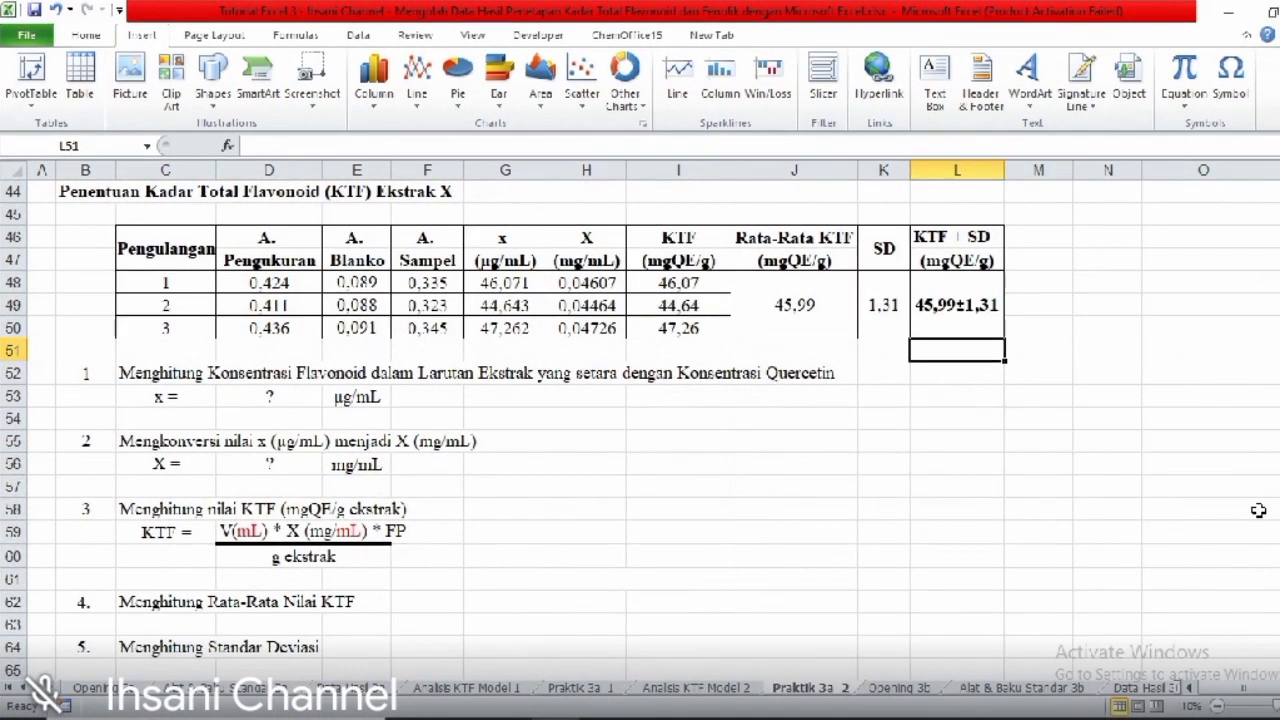
- Review the total phenolic (KTFe) introduction, the instrument and standard notes, and the raw absorbances on Opening 3b, Alat & Baku Standar 3b and Data Hasil 3b
left_click(903, 690)
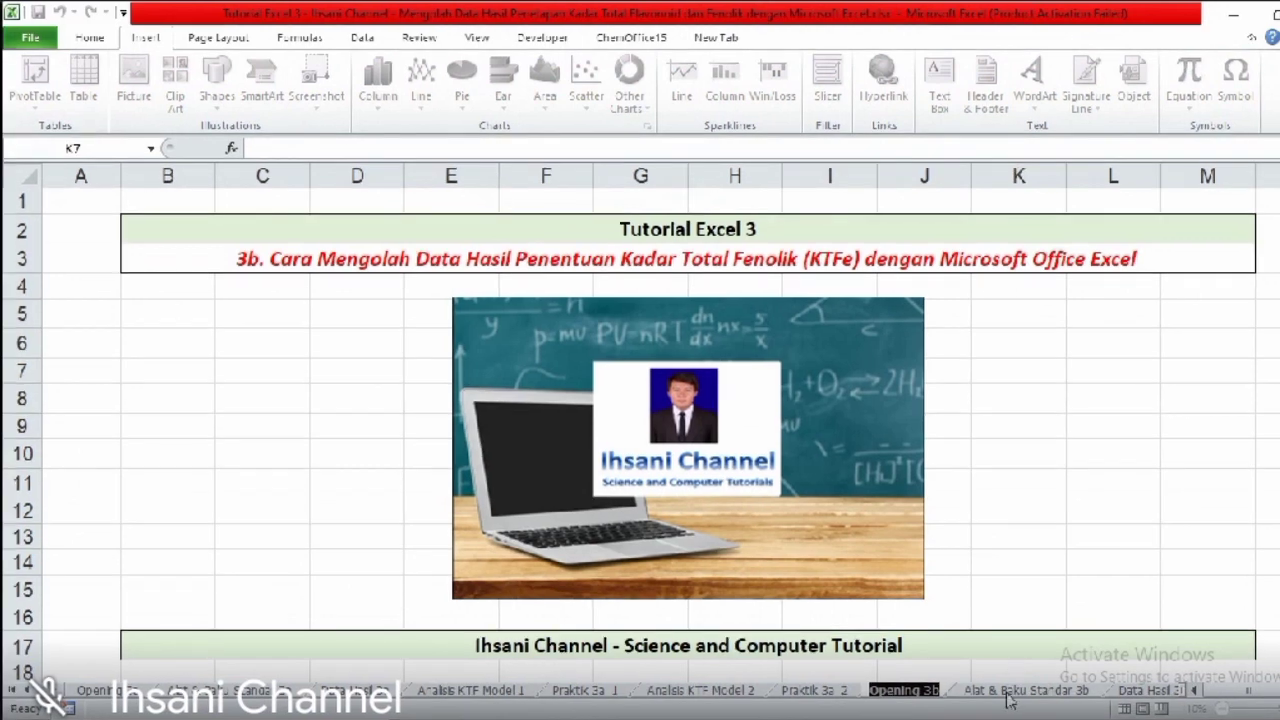
left_click(1008, 692)
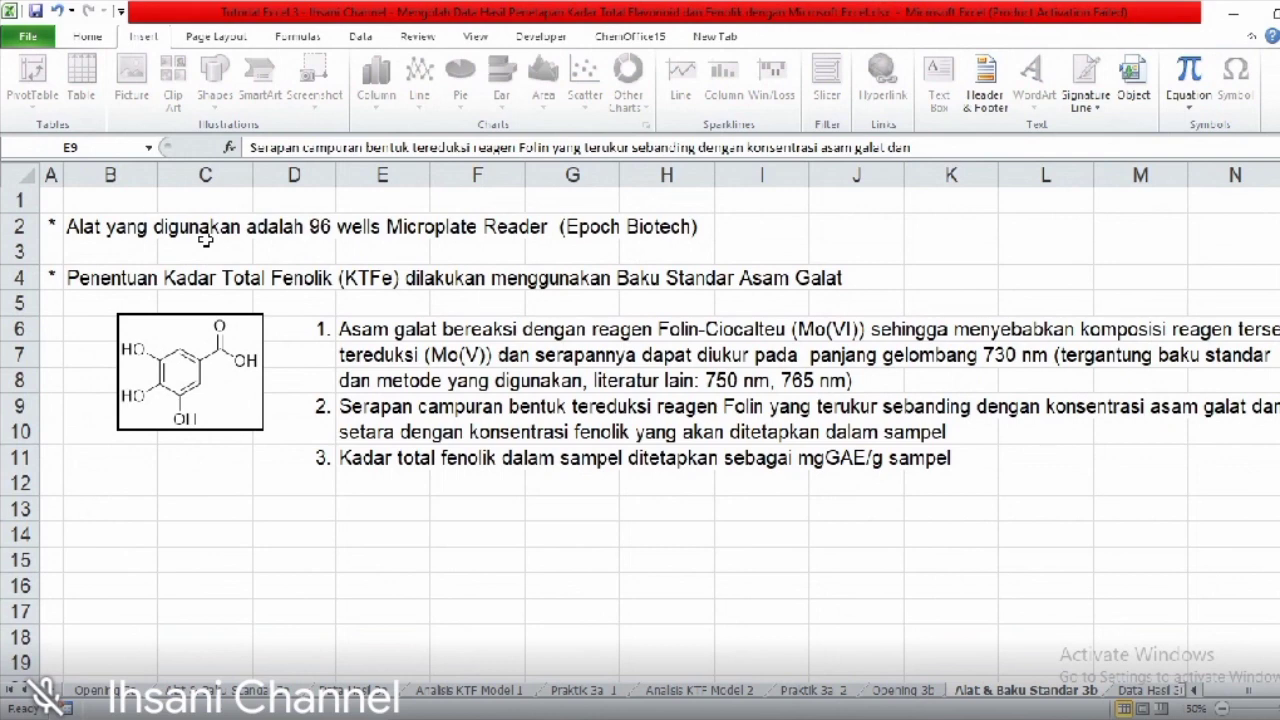
left_click(1125, 692)
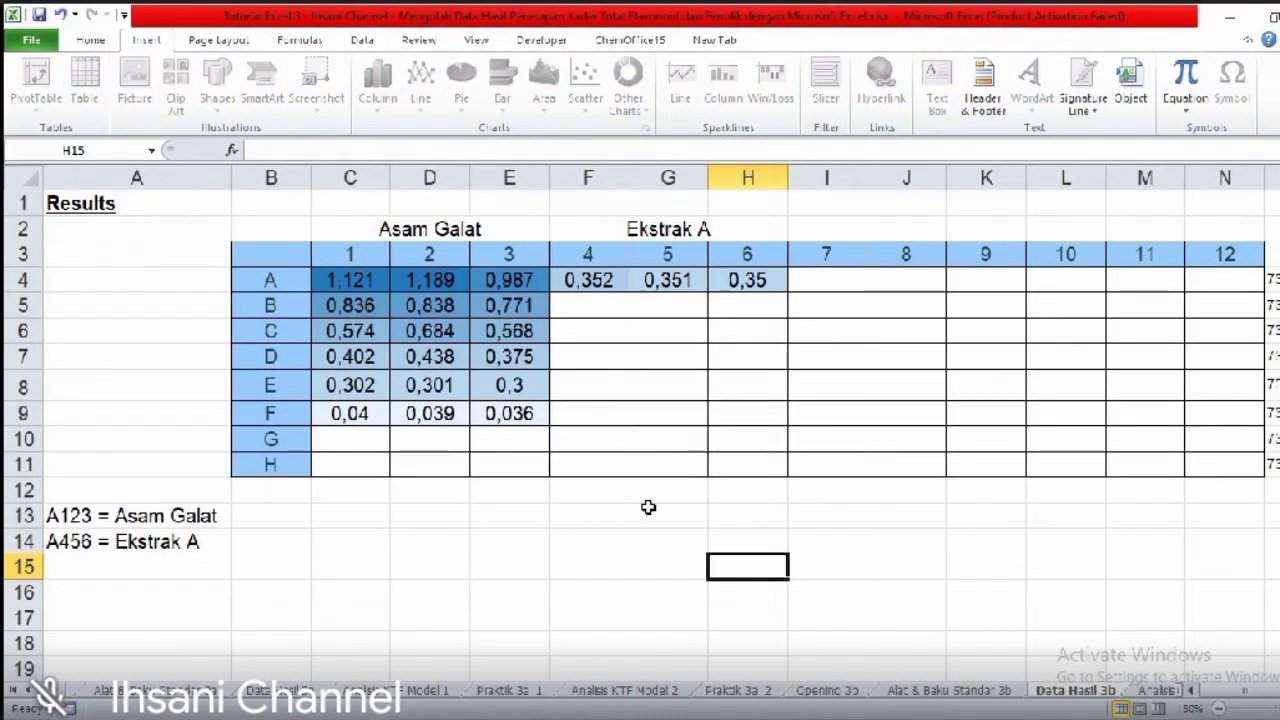
- Open Analisis KTFe Model 1 and examine the solution preparation data and the concentration and Blanko rows of the Asam Galat standard curve table
left_click(1158, 692)
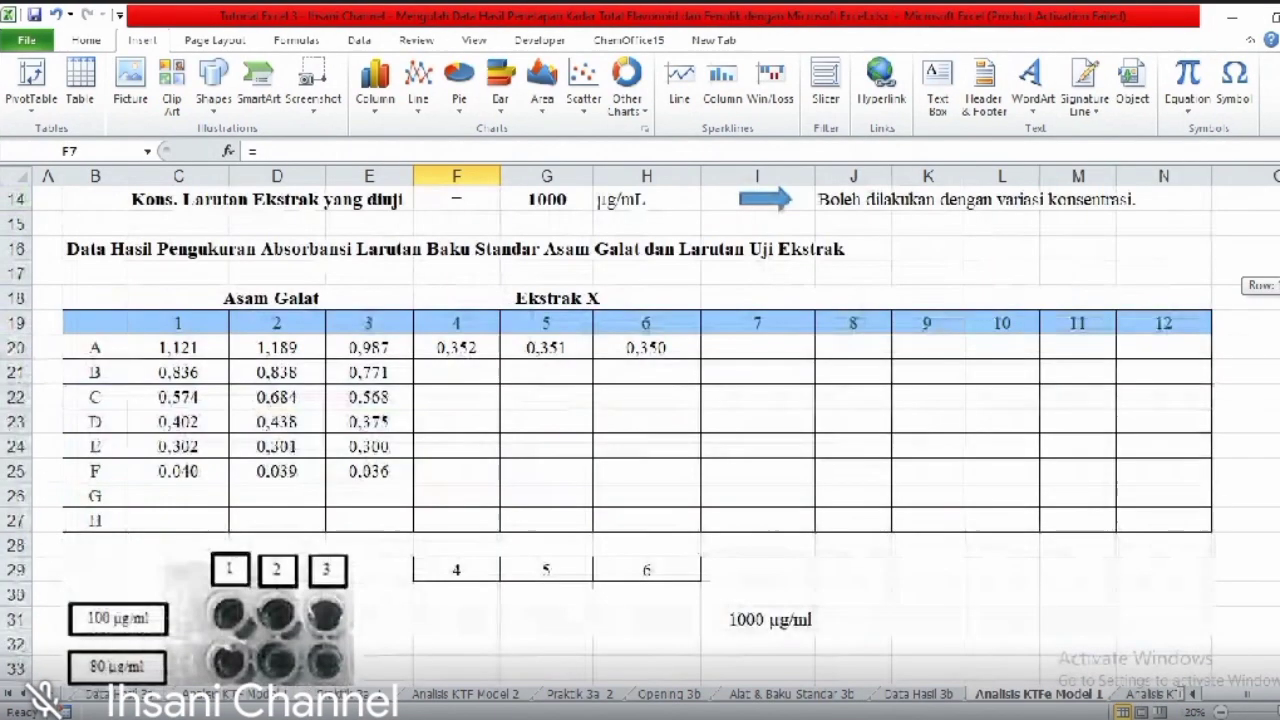
left_click_drag(1279, 283, 1279, 238)
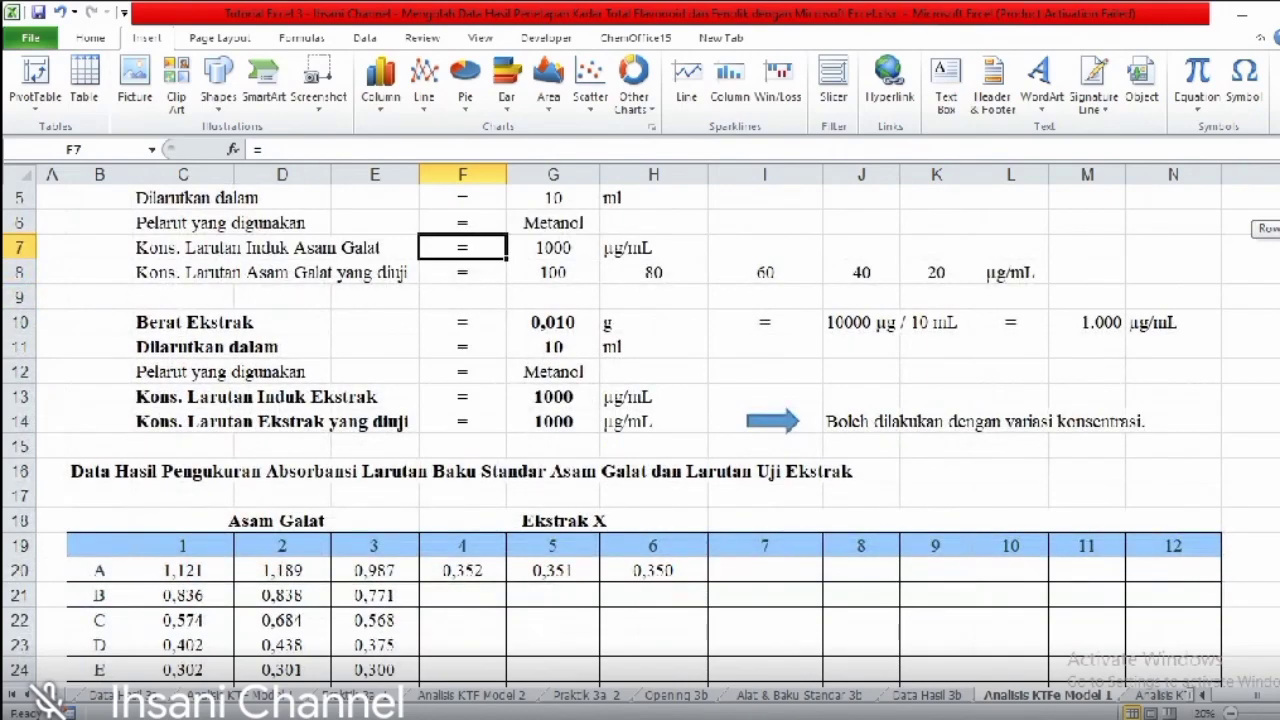
left_click_drag(1279, 238, 1279, 303)
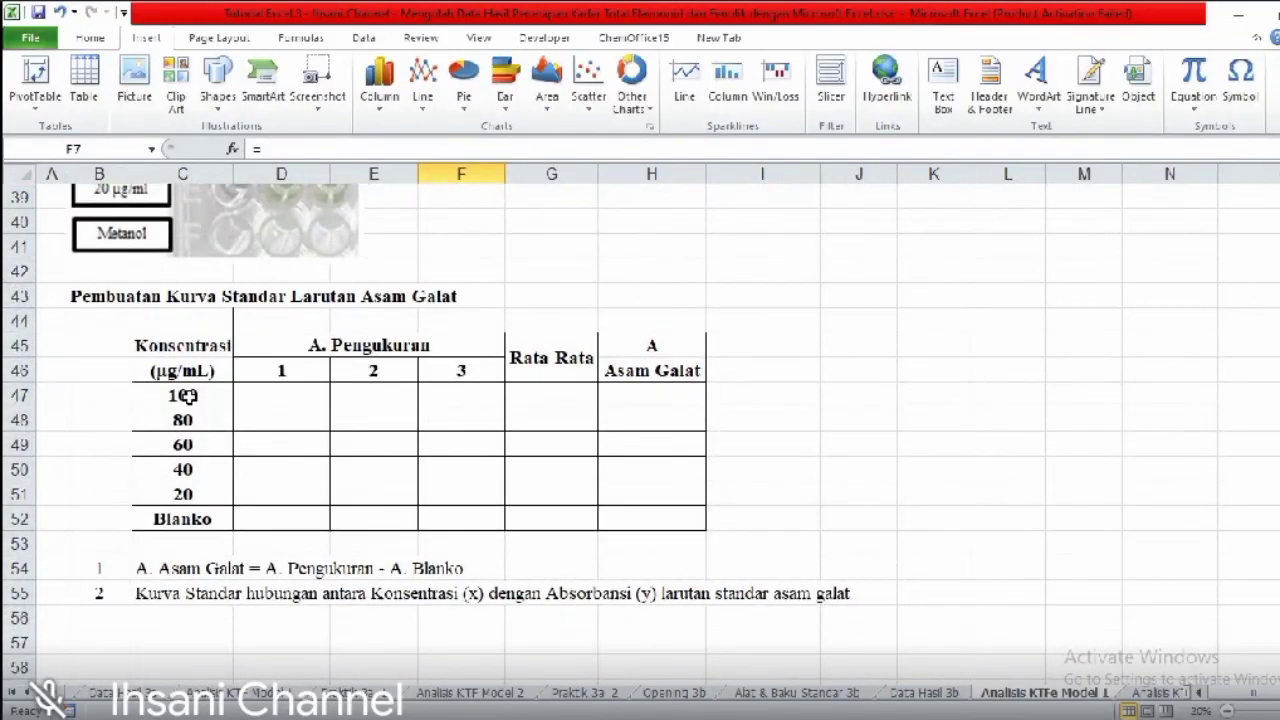
left_click_drag(187, 397, 189, 497)
left_click_drag(182, 397, 192, 497)
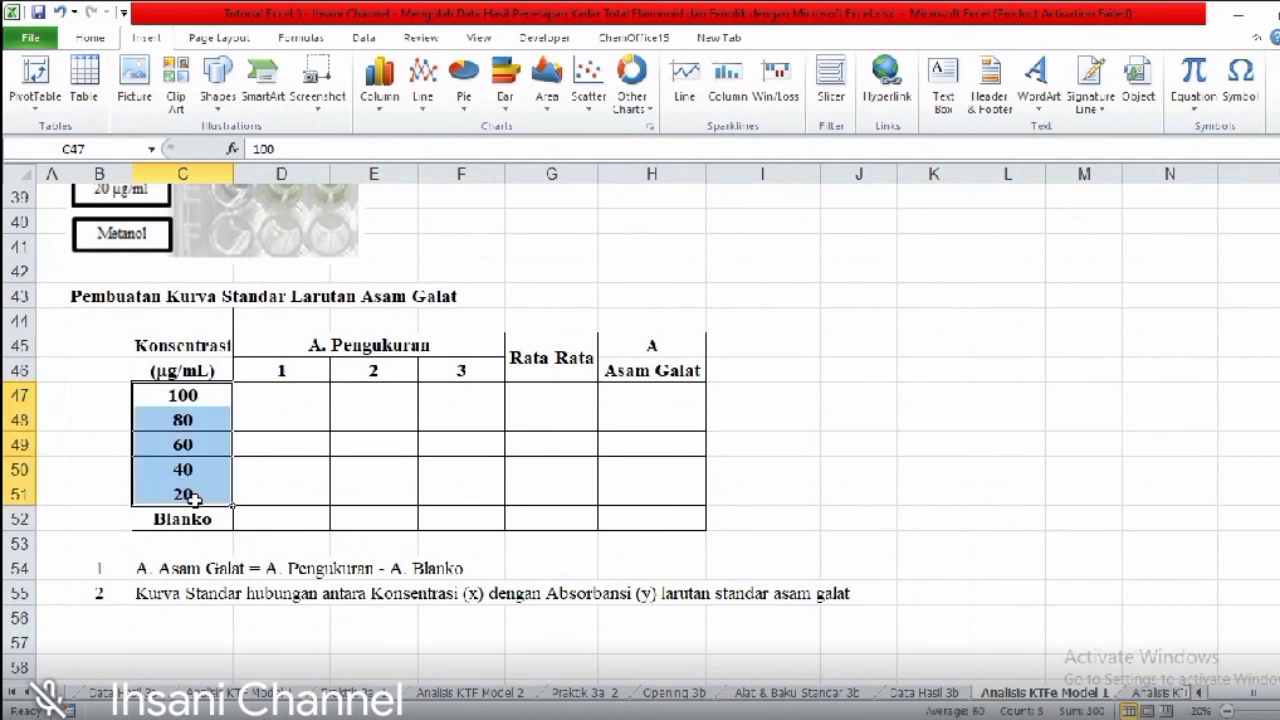
left_click(186, 522)
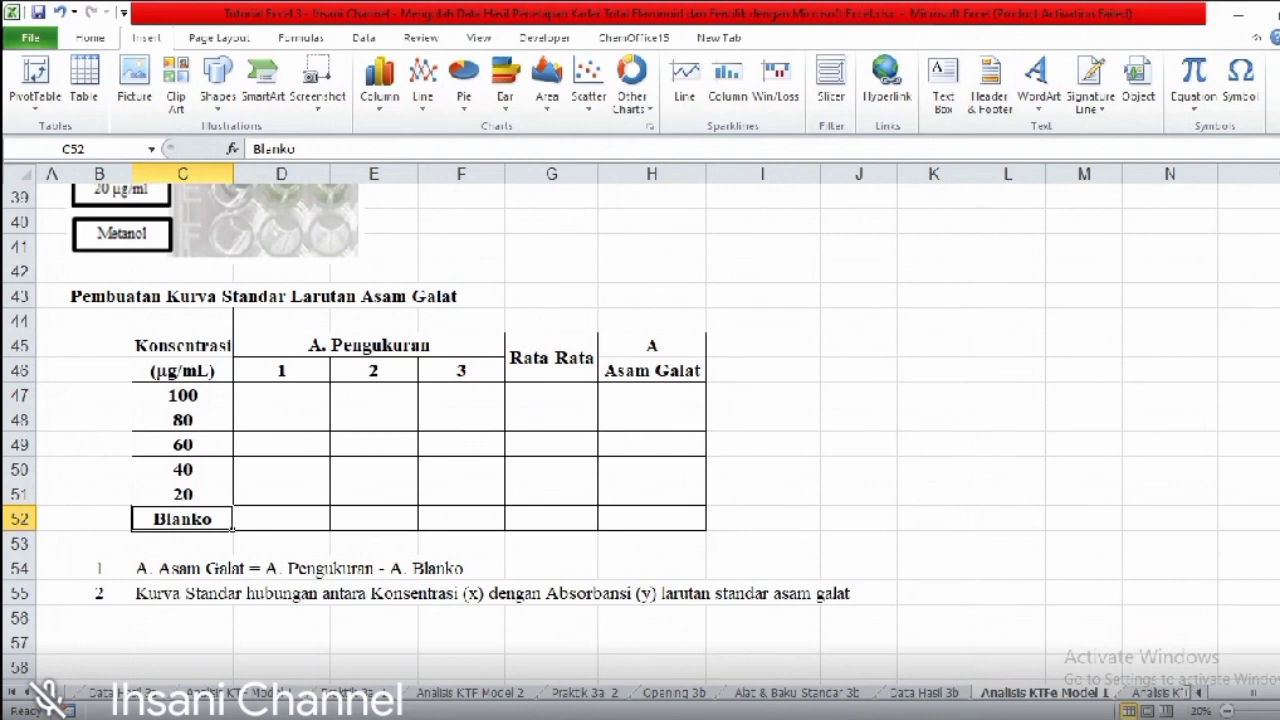
- Copy the Asam Galat absorbances from C20:E25 into the A. Pengukuran columns of the standard curve table, starting at D47
left_click_drag(283, 400, 498, 488)
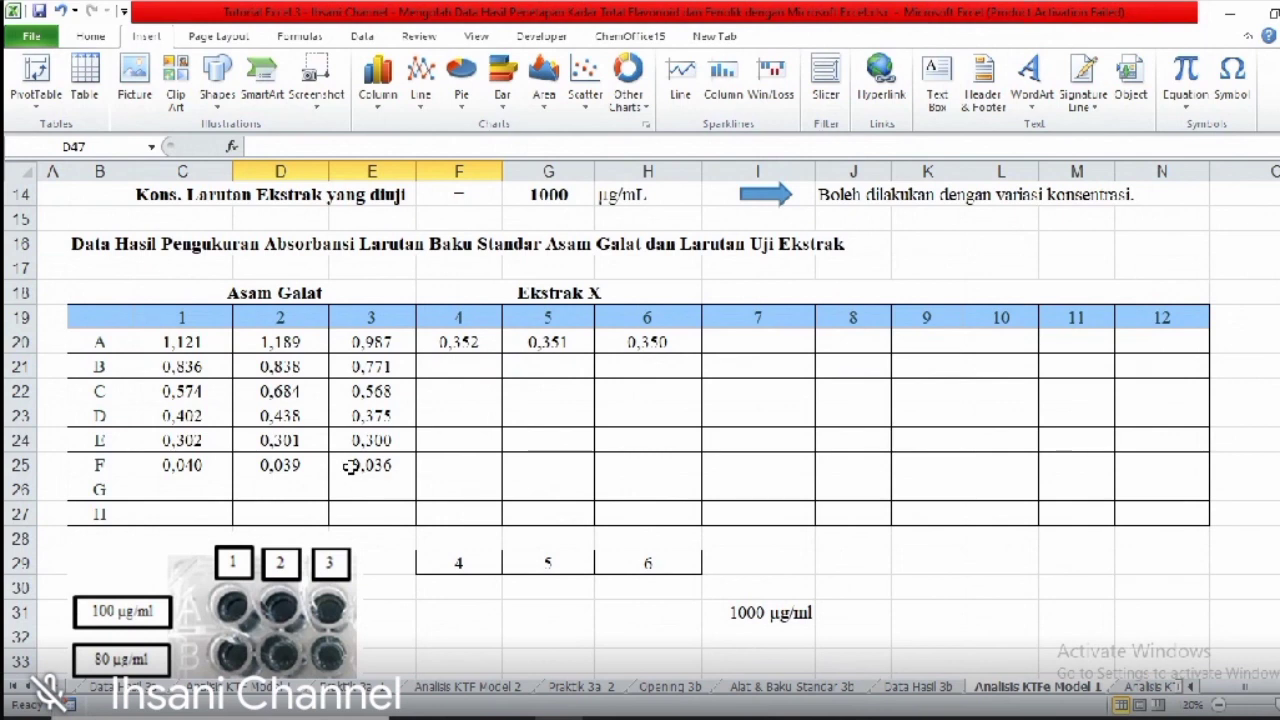
left_click_drag(181, 345, 371, 466)
key("ctrl+c")
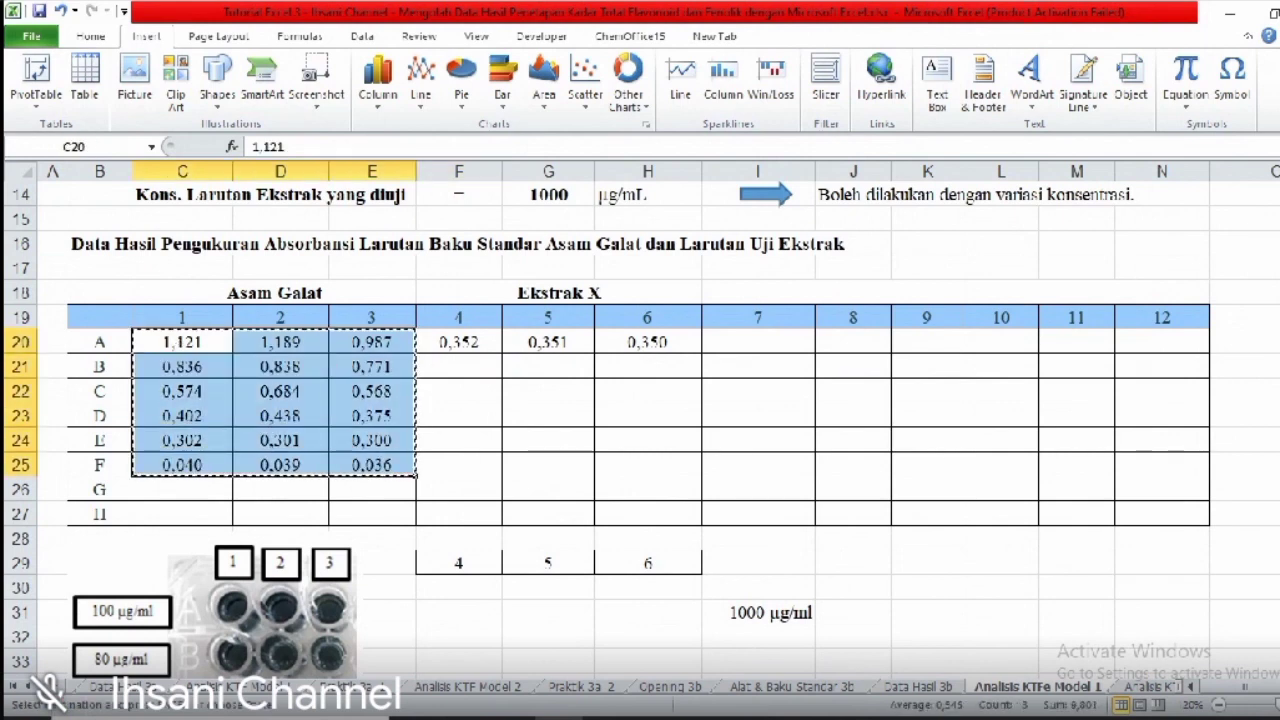
scroll(309, 464, "down", 7)
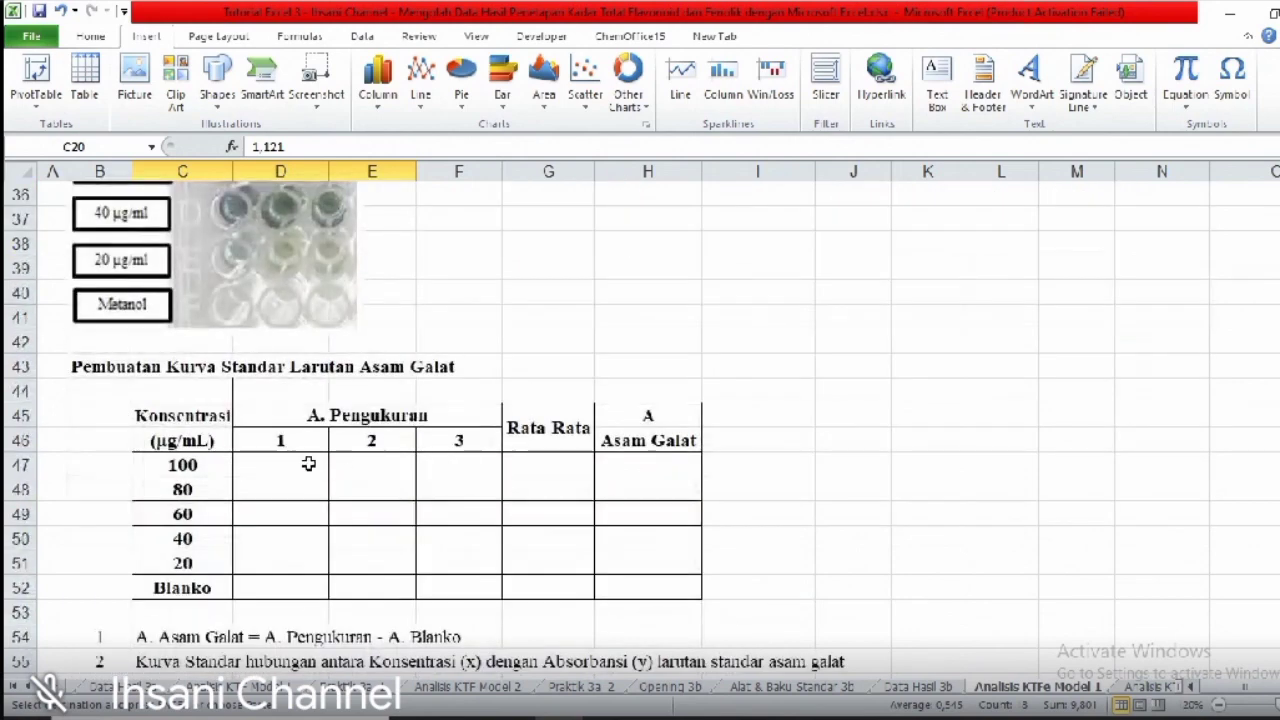
left_click(309, 464)
key("ctrl+v")
- Calculate the mean absorbance in G47 with the formula =AVERAGE(D47:F47) and fill it down to G52
left_click(538, 470)
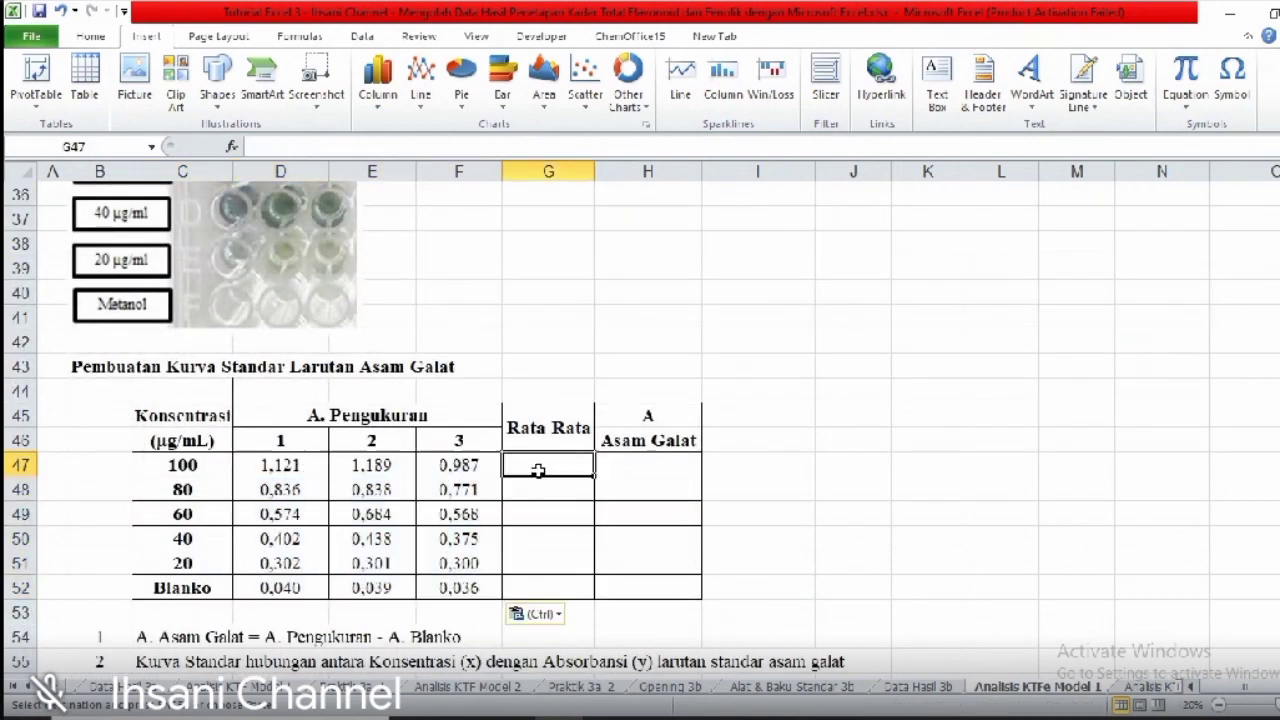
type("=A")
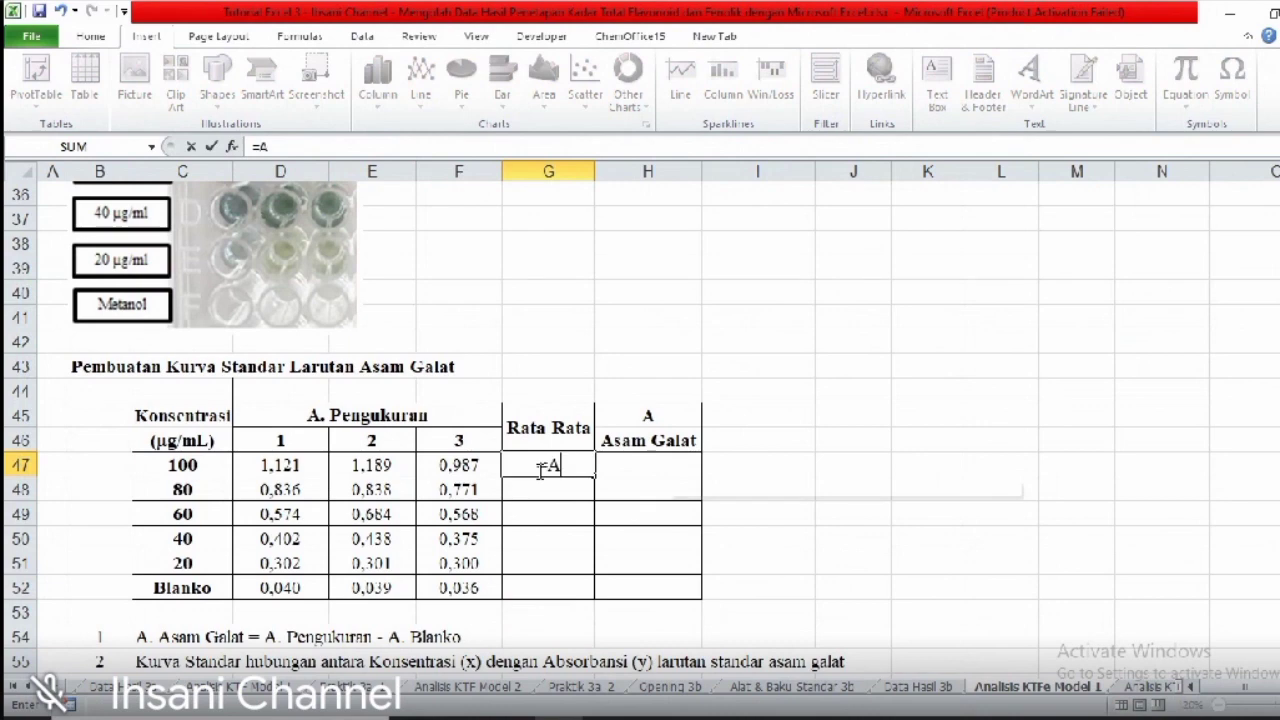
type("VERAGE(")
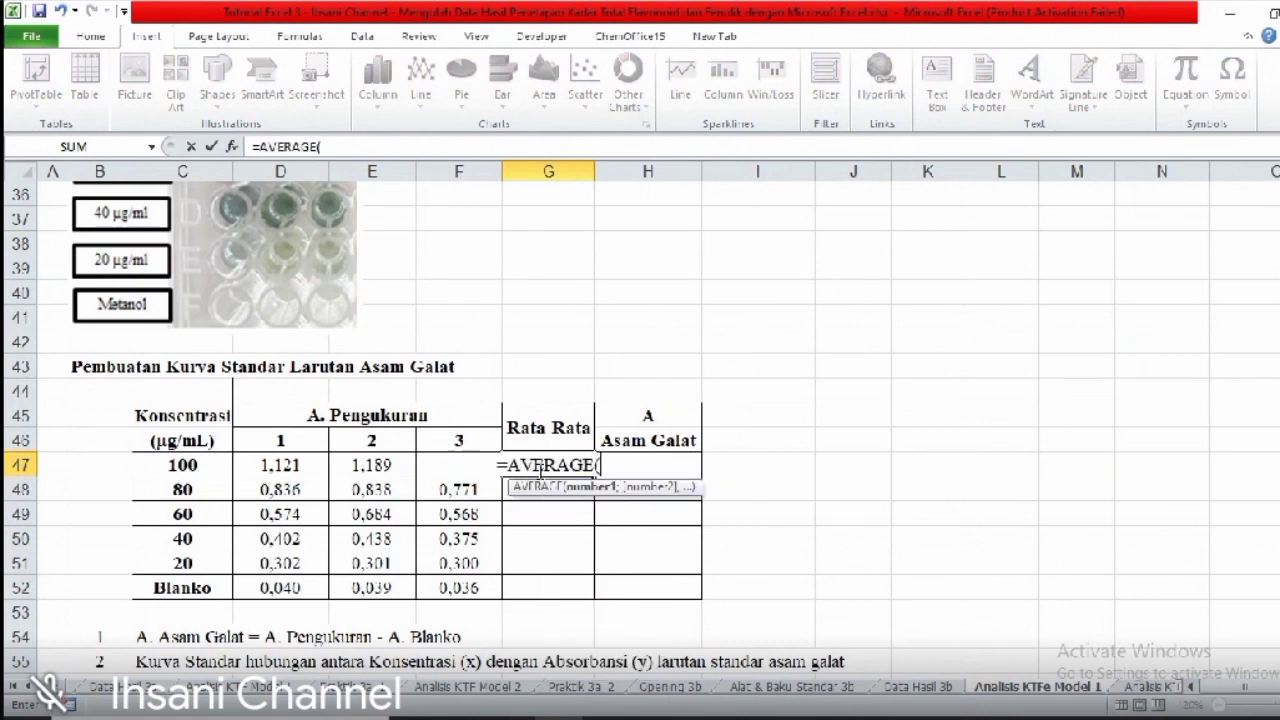
left_click_drag(284, 470, 422, 465)
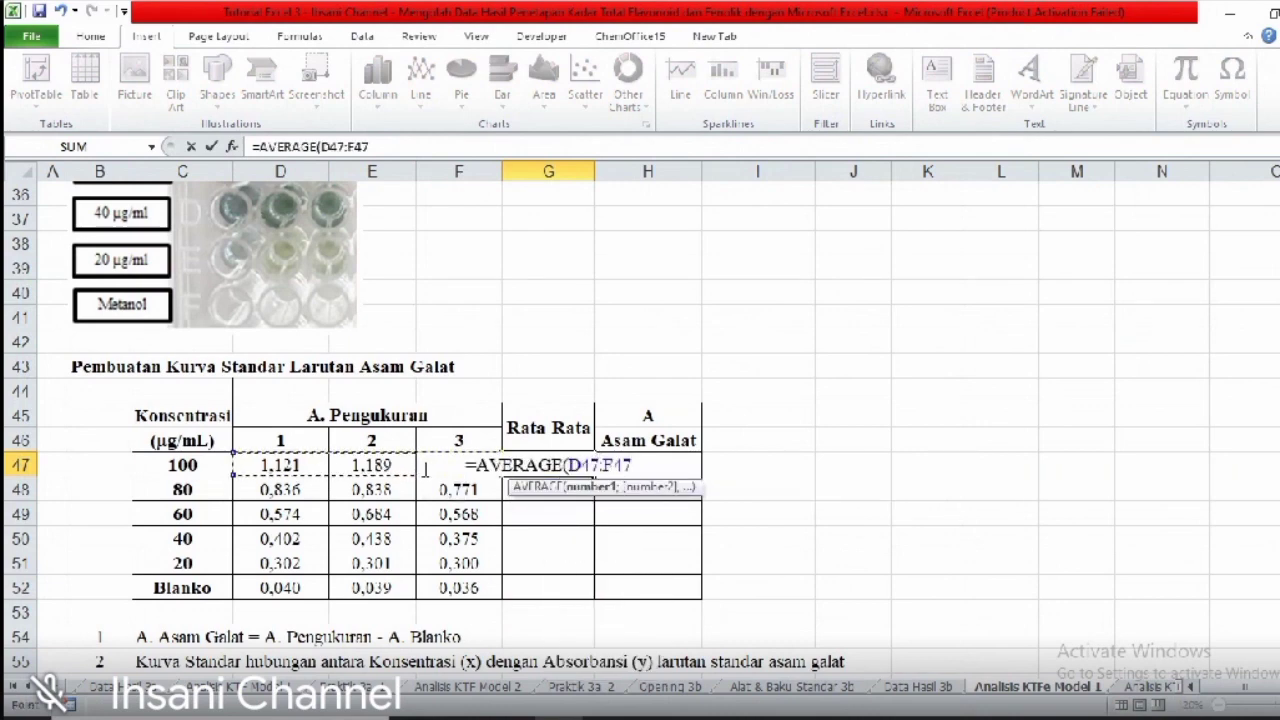
type(")")
key("Return")
left_click(570, 466)
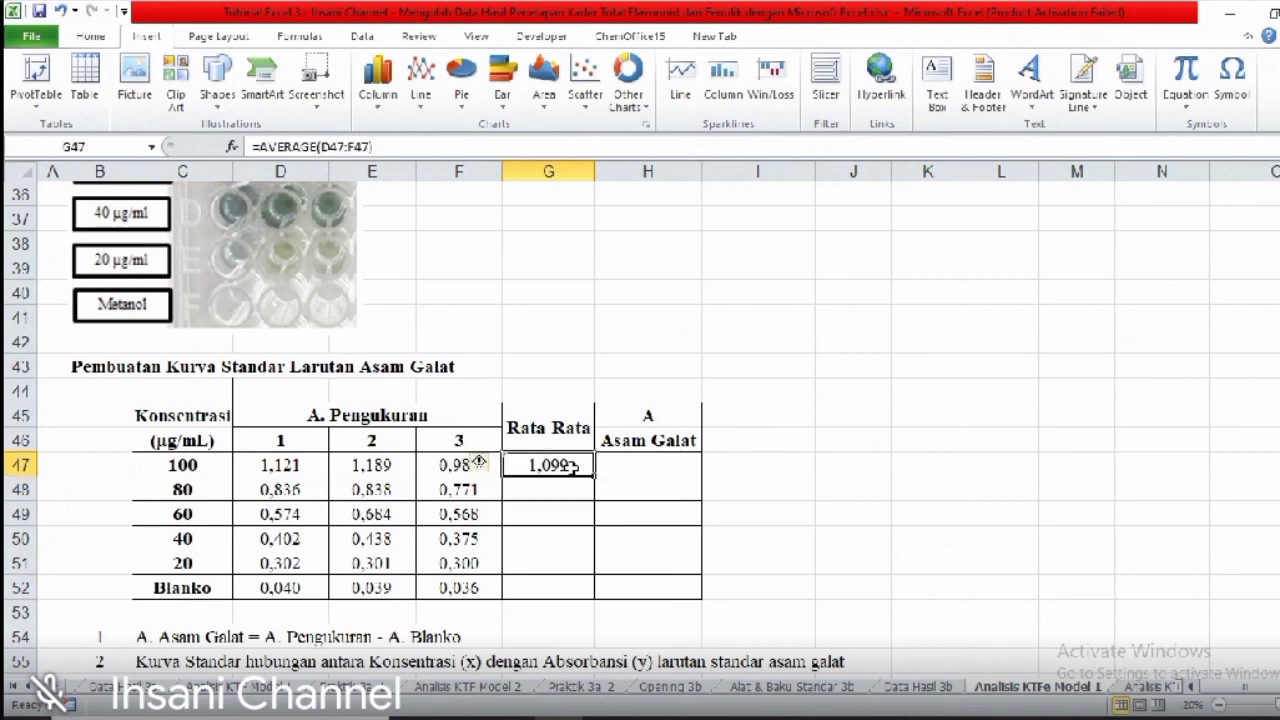
left_click_drag(595, 478, 586, 597)
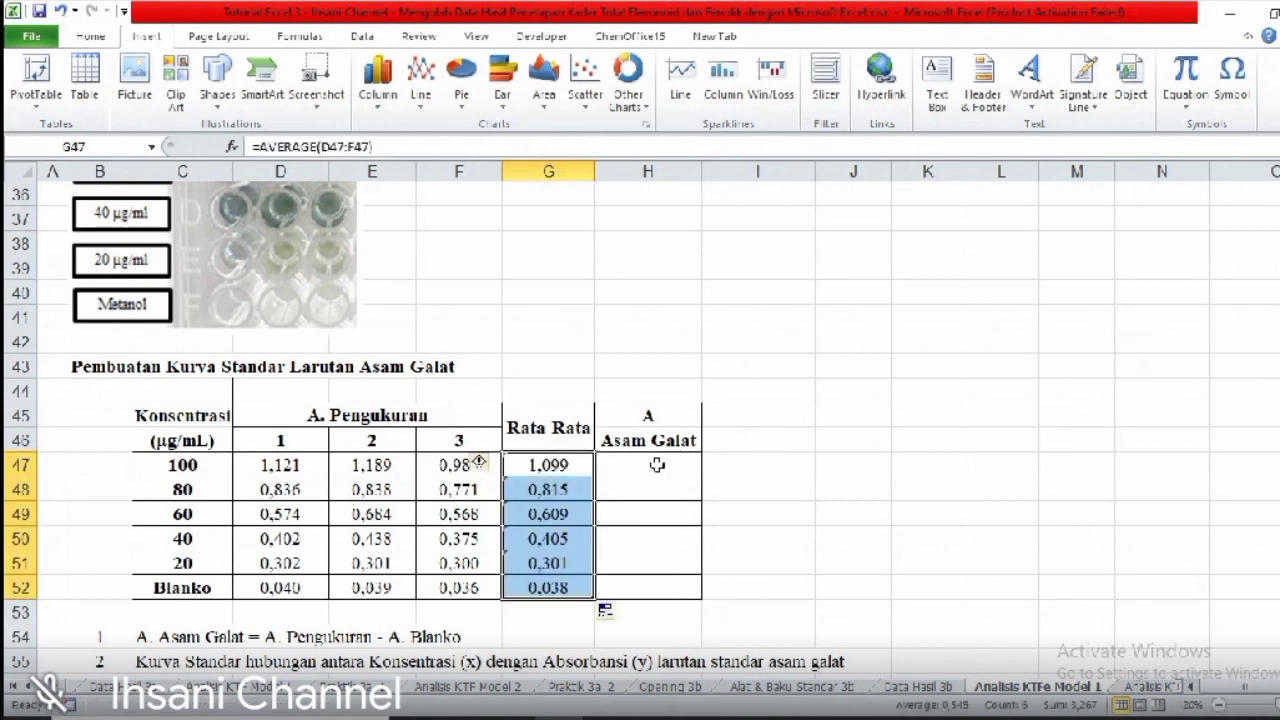
- Calculate the blank-corrected A Asam Galat in H47 with the formula =G47-G$52 and fill it down to H51
left_click(658, 464)
type("=")
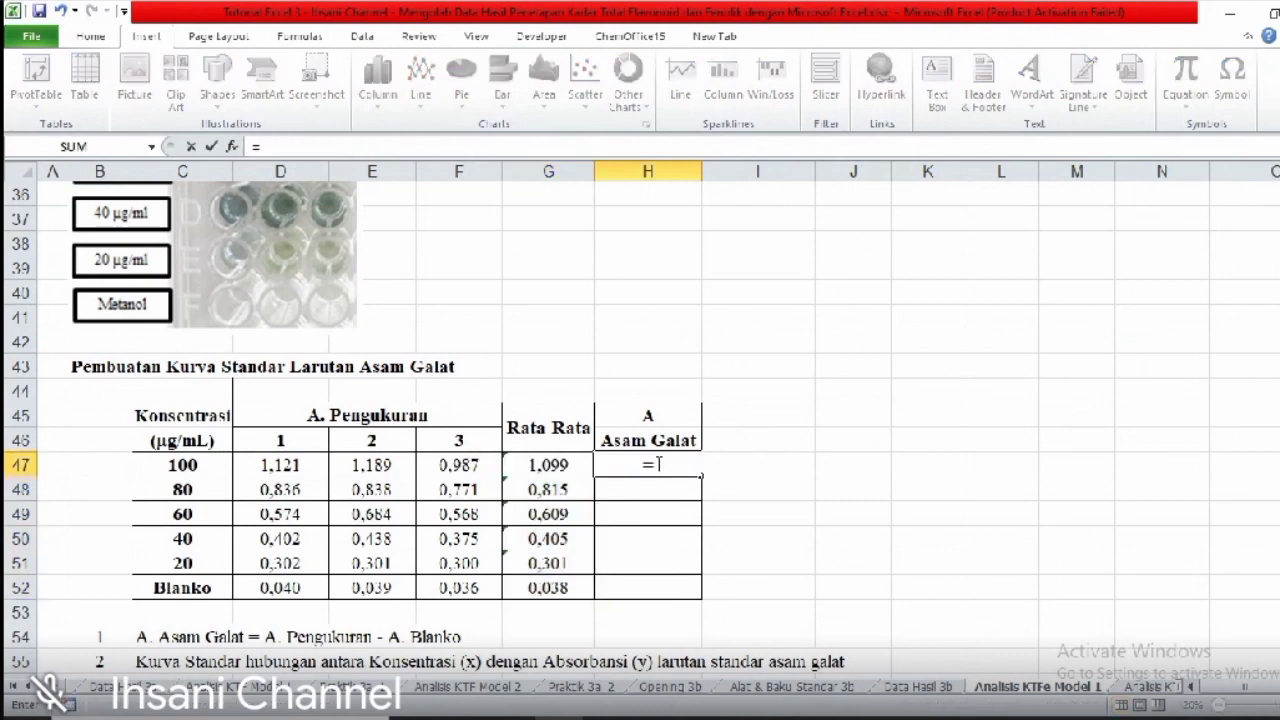
left_click(538, 464)
type("-")
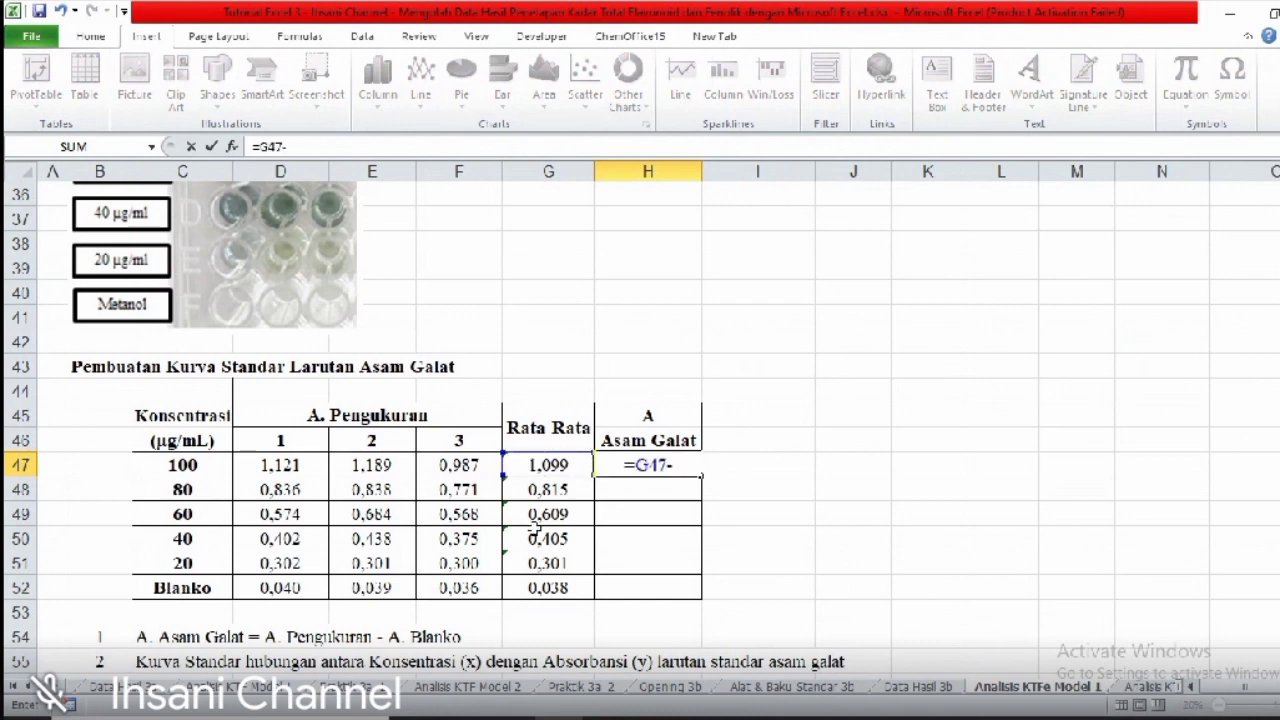
left_click(531, 586)
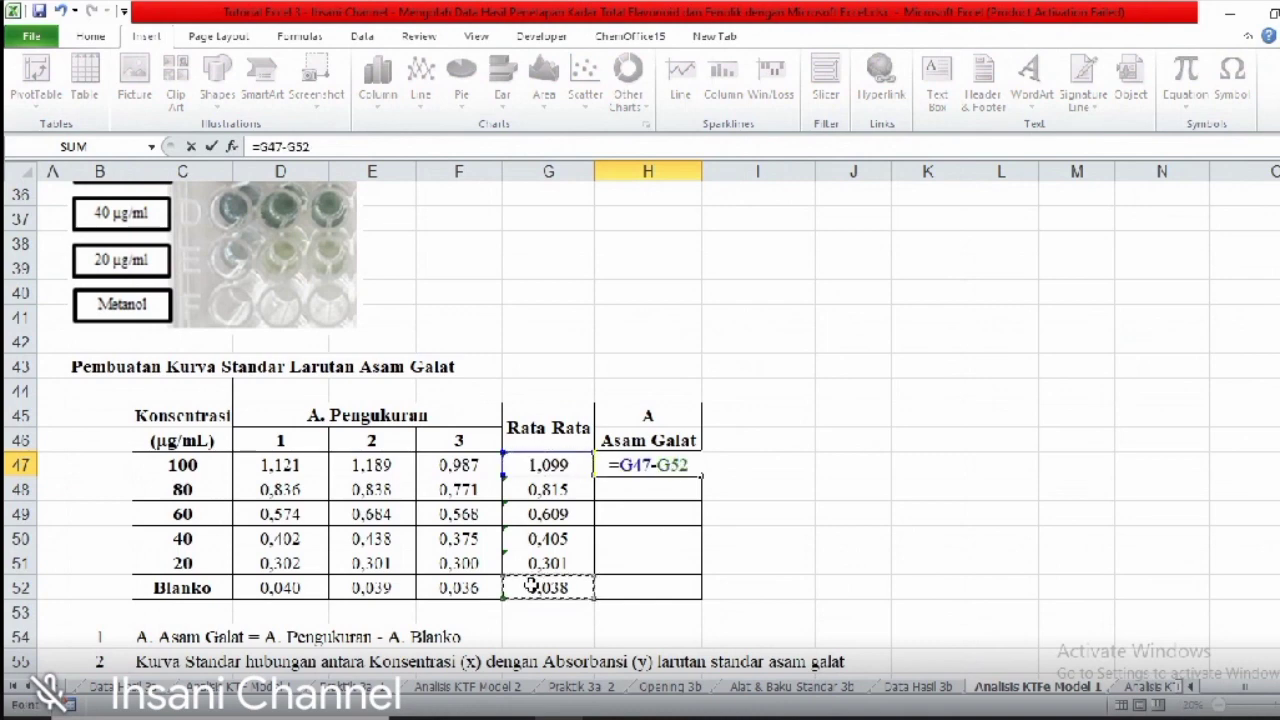
left_click(672, 465)
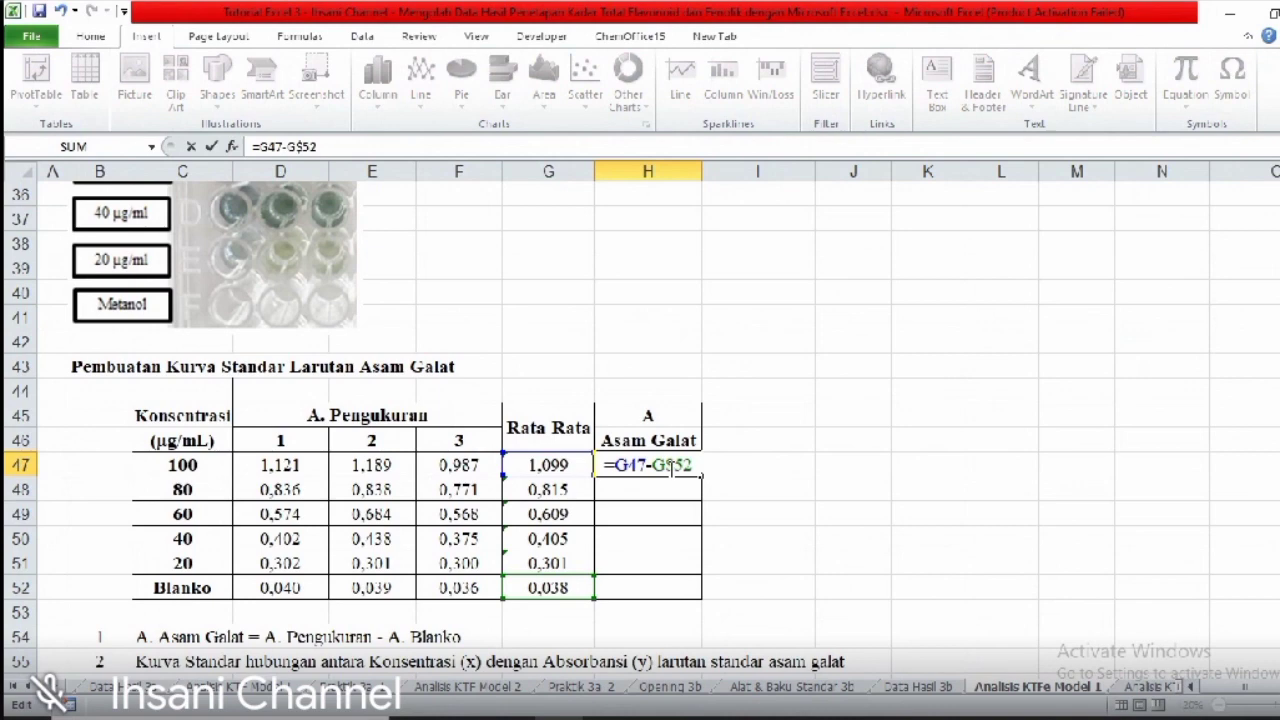
key("Return")
left_click(681, 465)
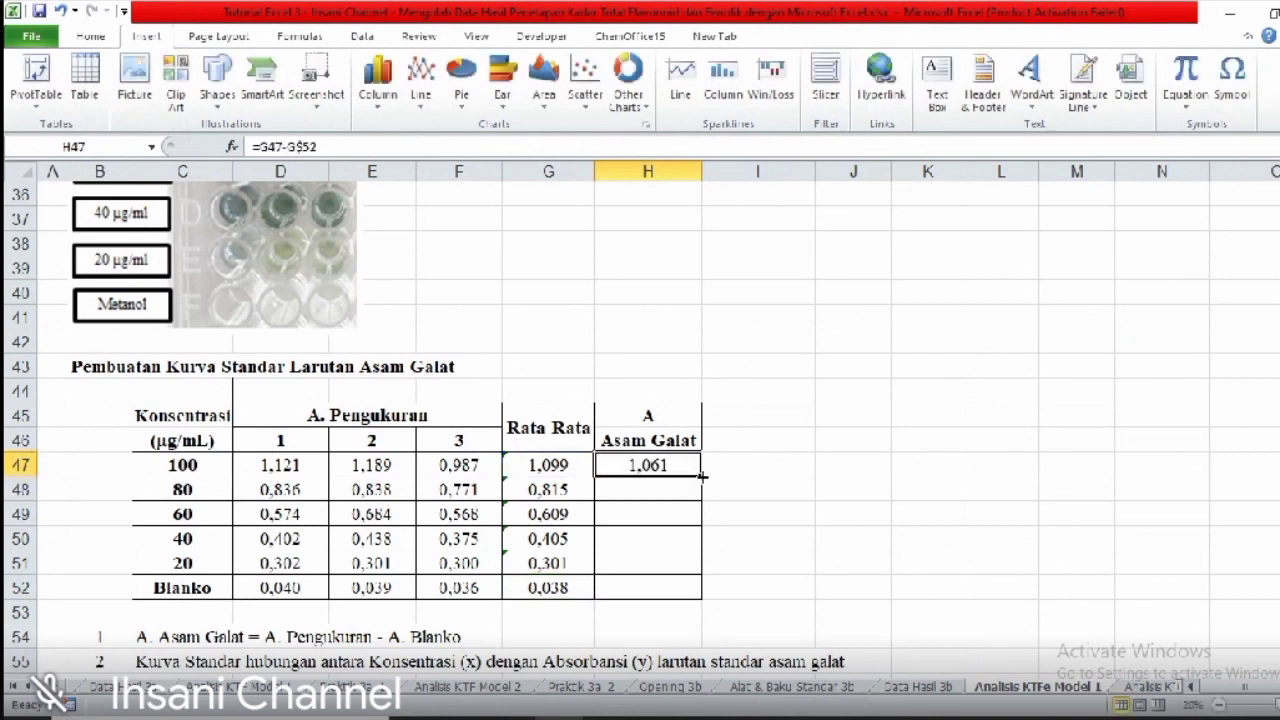
left_click_drag(701, 476, 697, 567)
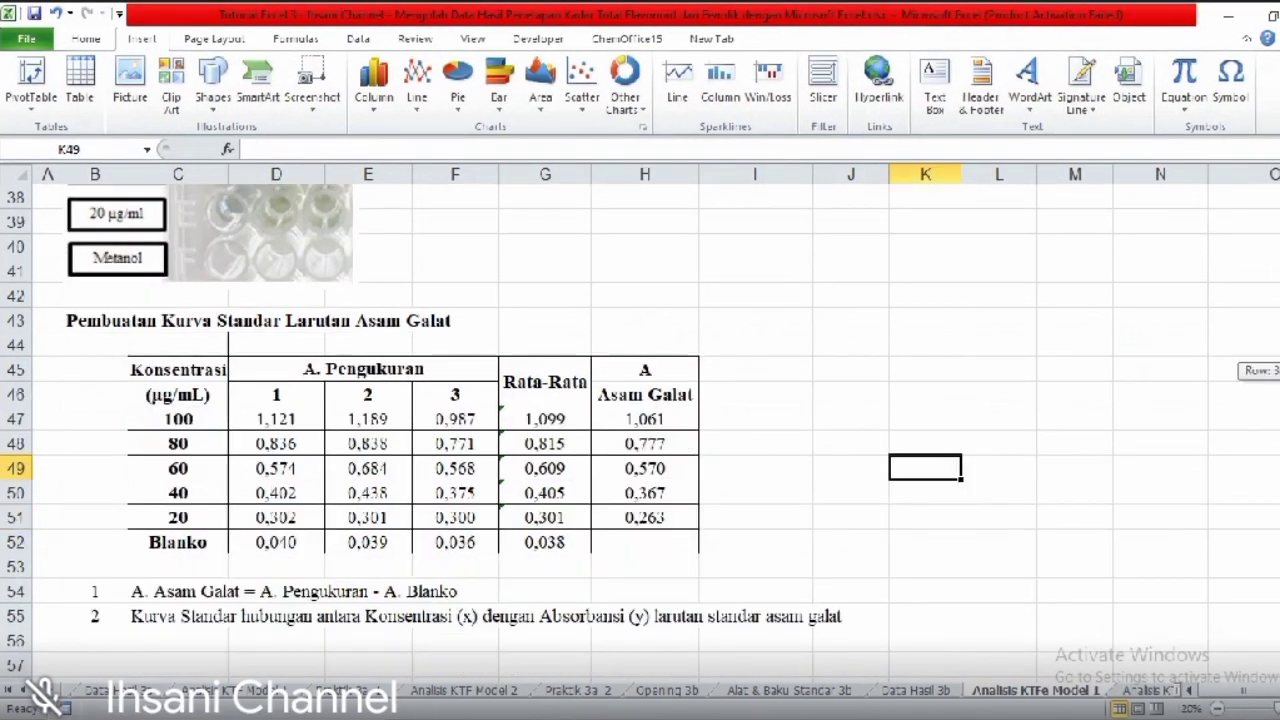
- Insert a markers-only scatter chart of the Asam Galat absorbances H47:H51 against the concentrations C47:C51, and remove its legend
scroll(640, 400, "down", 3)
scroll(640, 400, "up", 2)
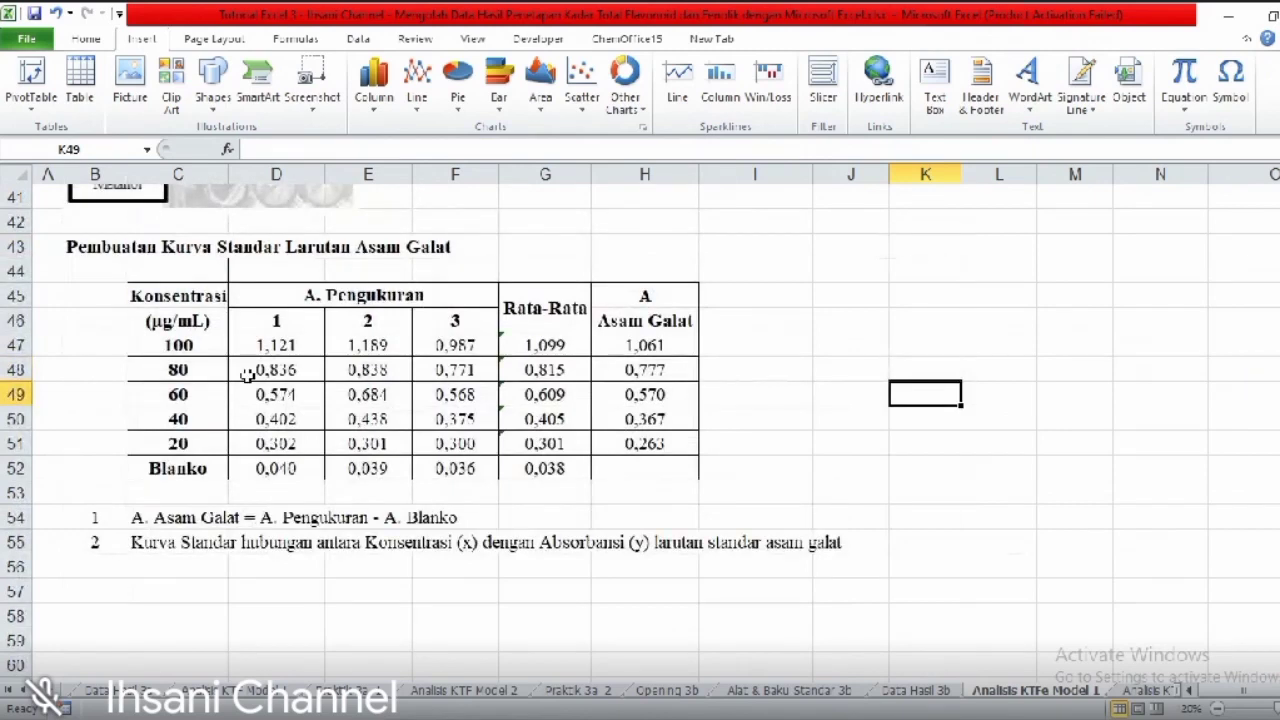
left_click_drag(193, 344, 218, 435)
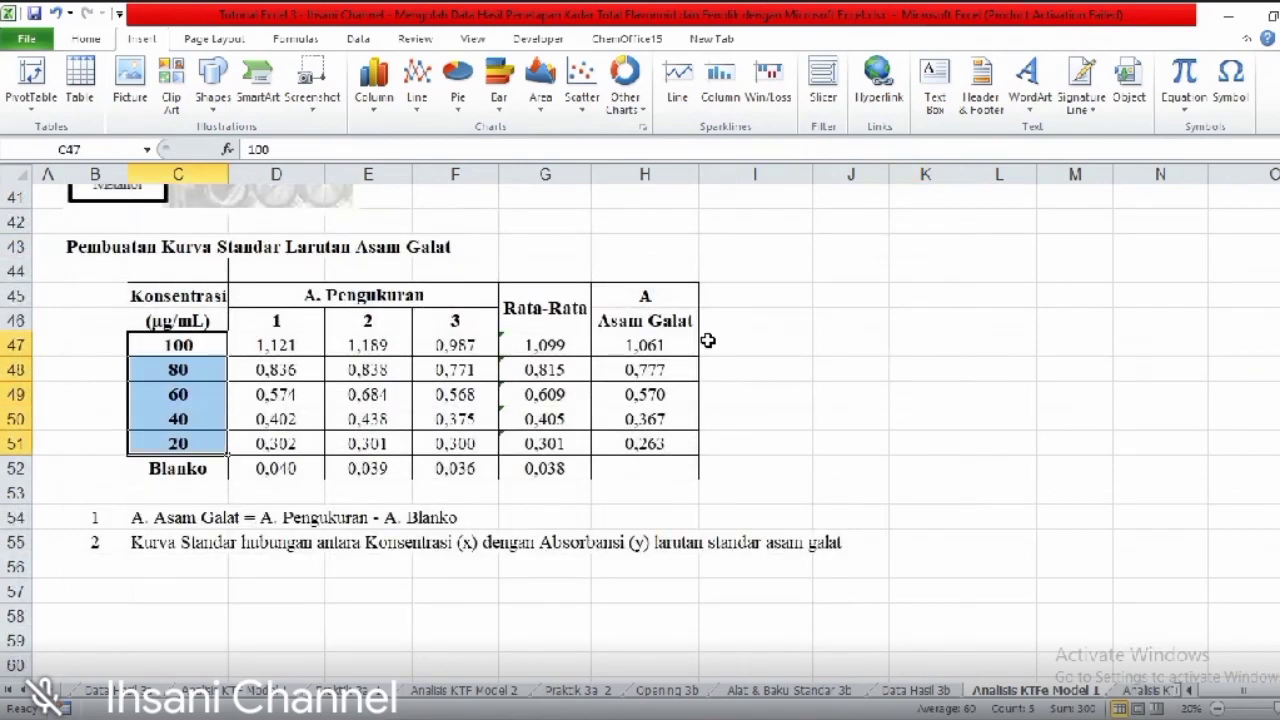
left_click_drag(672, 340, 651, 448)
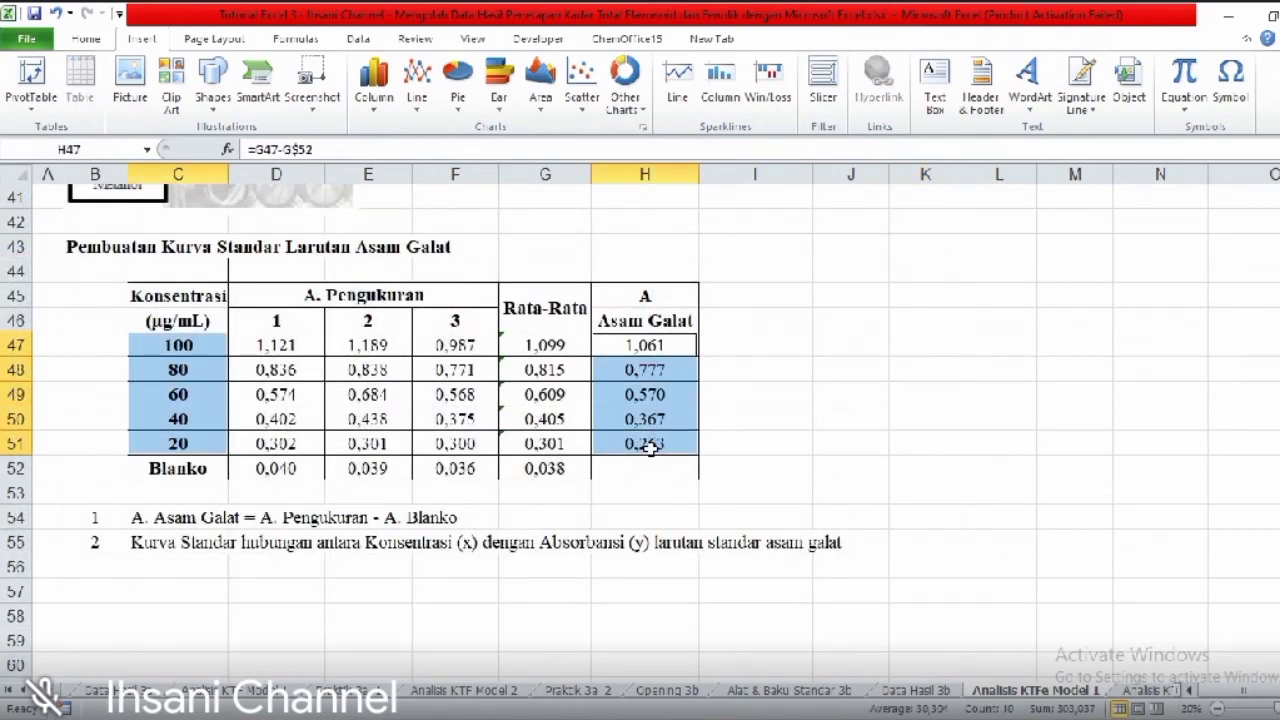
left_click(581, 98)
left_click(578, 152)
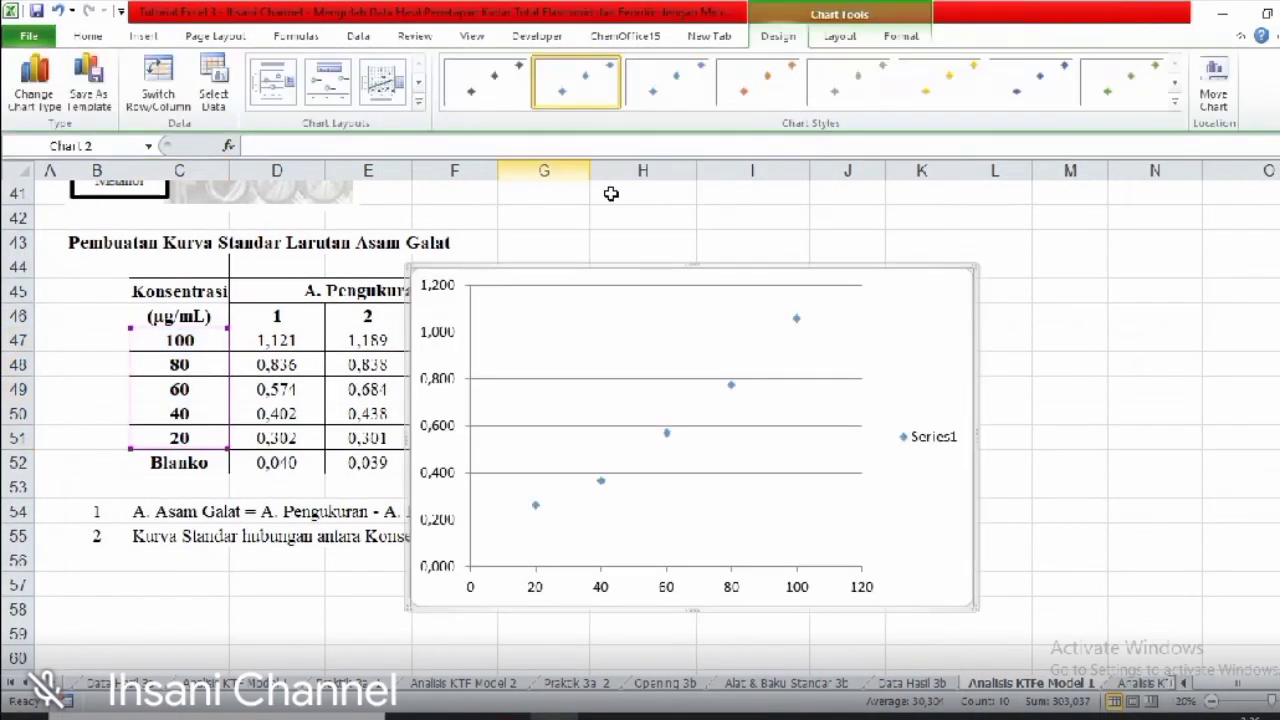
left_click(930, 440)
key("Delete")
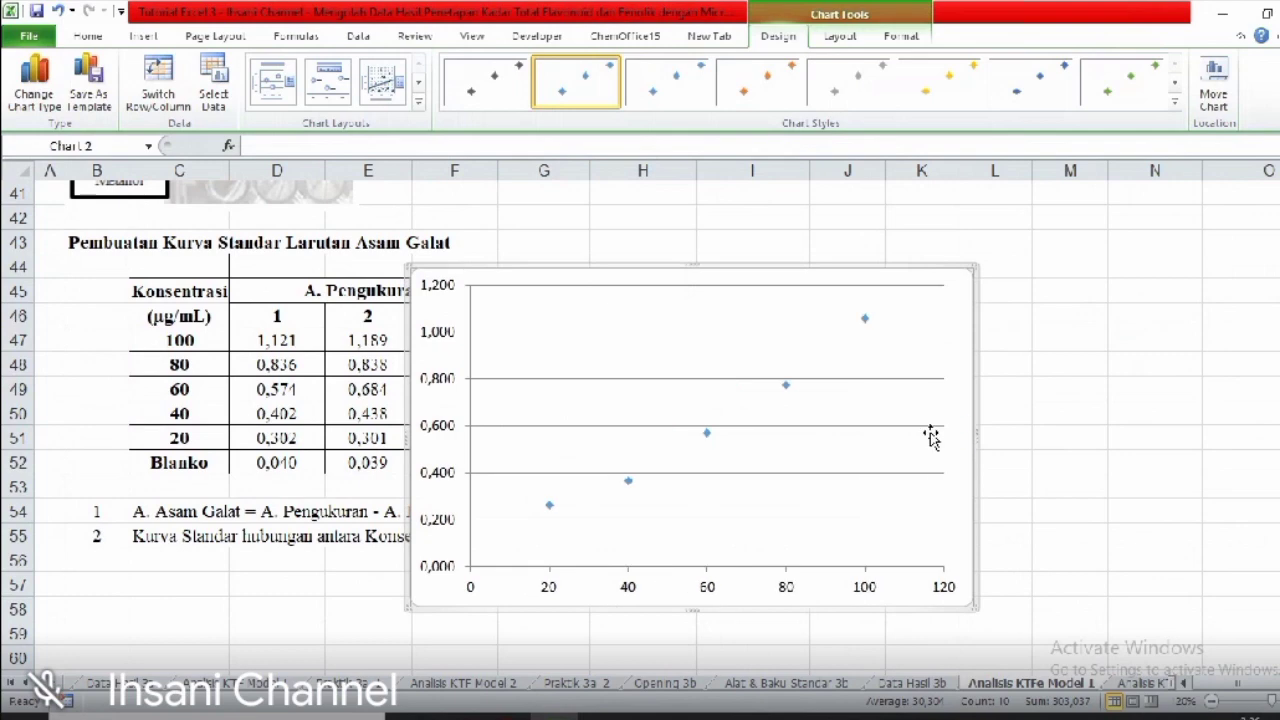
- Place the scatter chart below the row 55 note, enlarge it to span C56:H70, and remove its horizontal gridlines
left_click_drag(905, 267, 628, 557)
left_click_drag(1278, 390, 1278, 398)
scroll(960, 414, "up", 5)
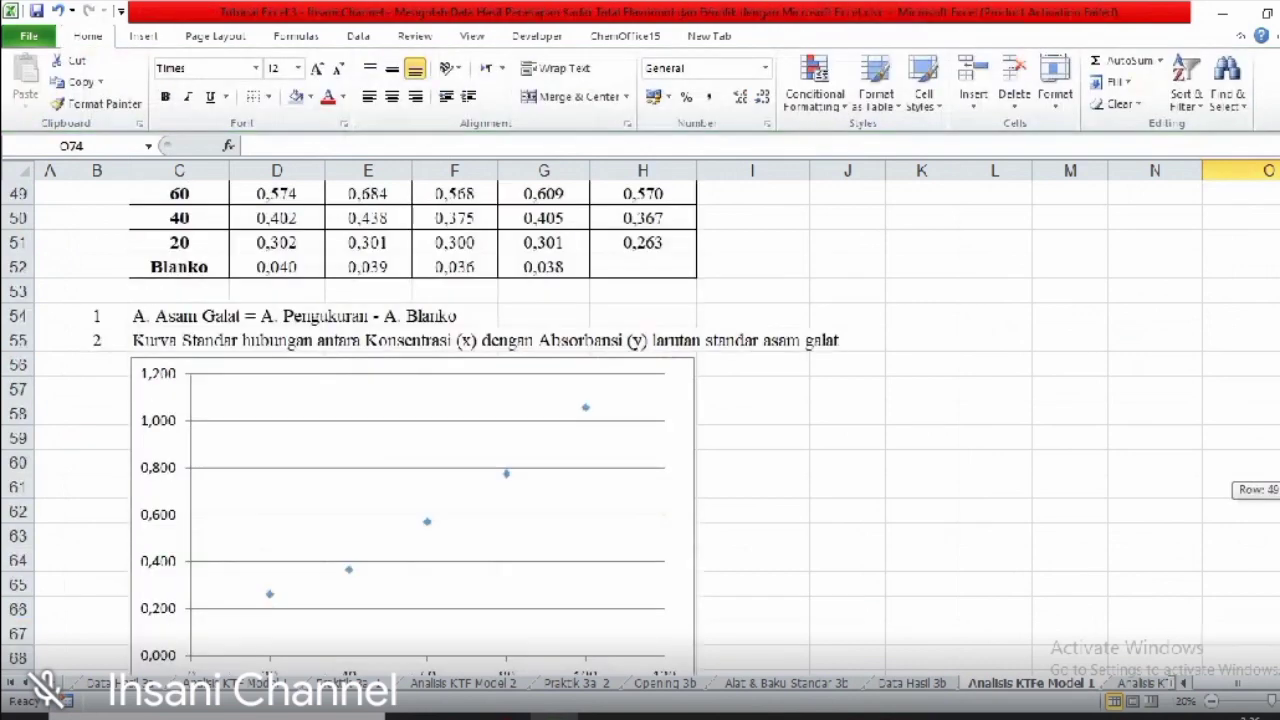
scroll(960, 414, "down", 2)
left_click(575, 481)
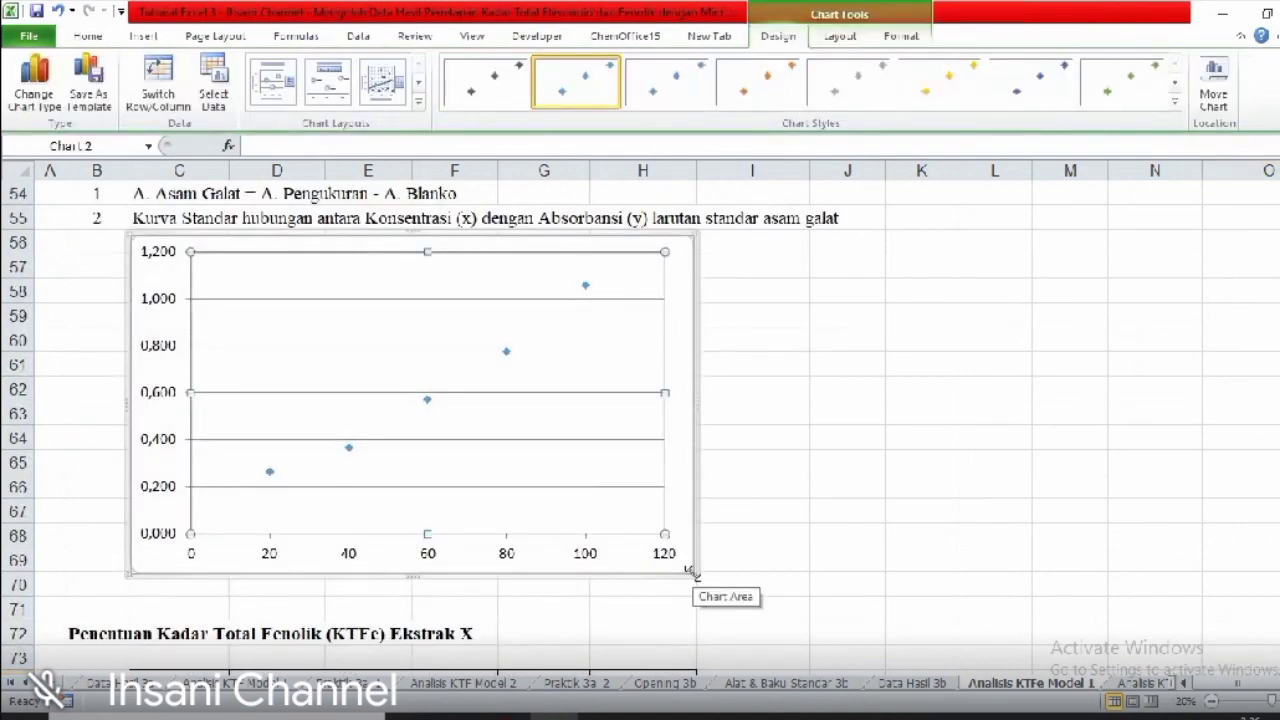
left_click_drag(693, 572, 693, 593)
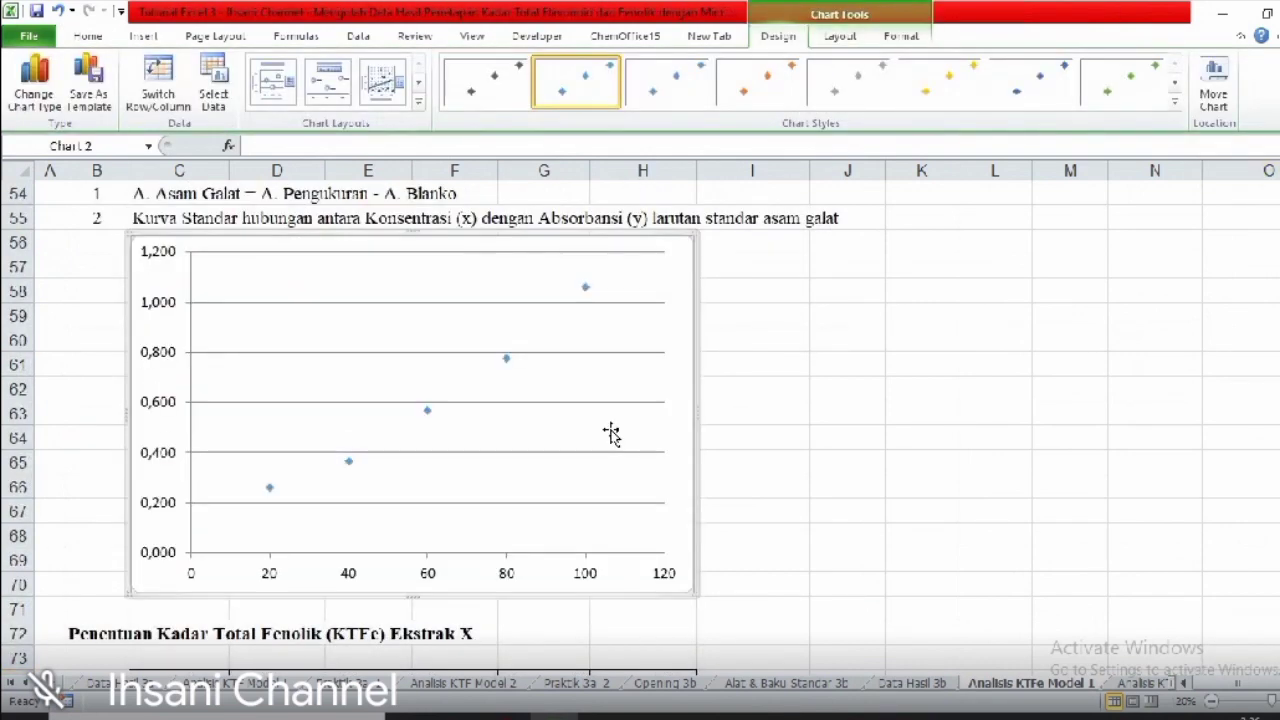
left_click(580, 358)
key("Delete")
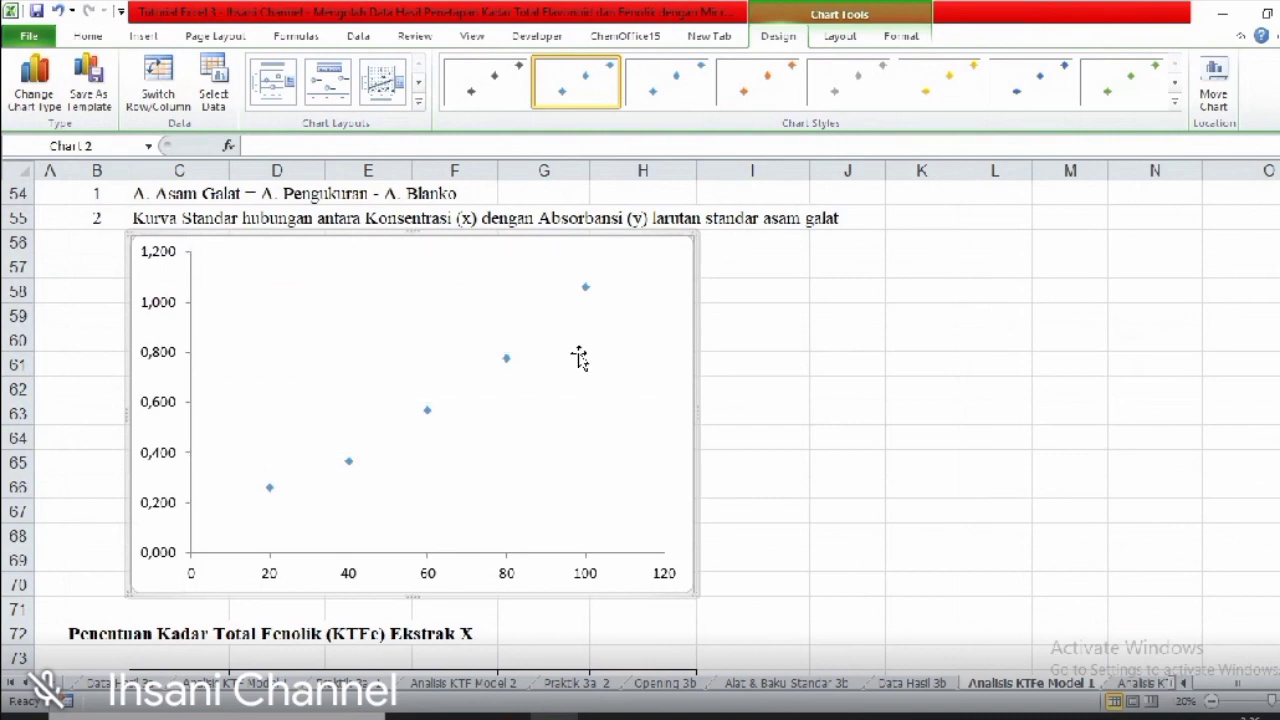
- Add a linear trendline to the data points, displaying the equation and the R-squared value on the chart
left_click(507, 359)
right_click(513, 361)
left_click(582, 512)
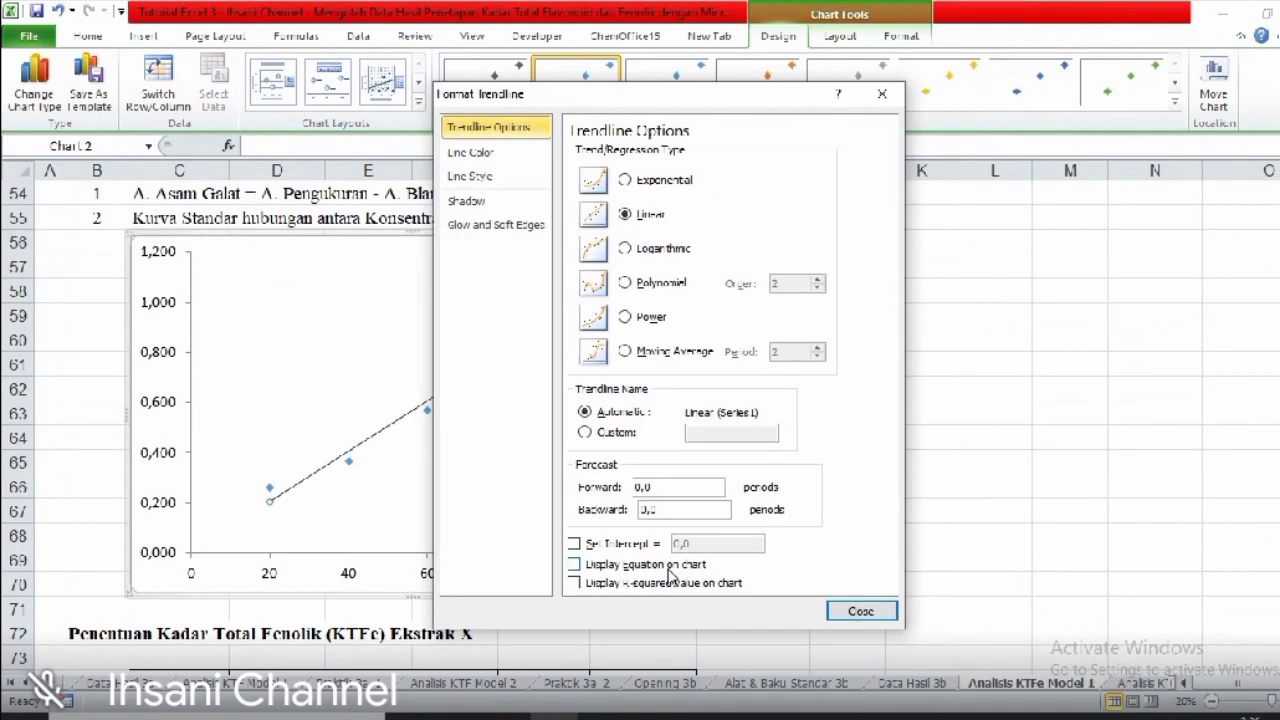
left_click(673, 566)
left_click(673, 583)
left_click(860, 611)
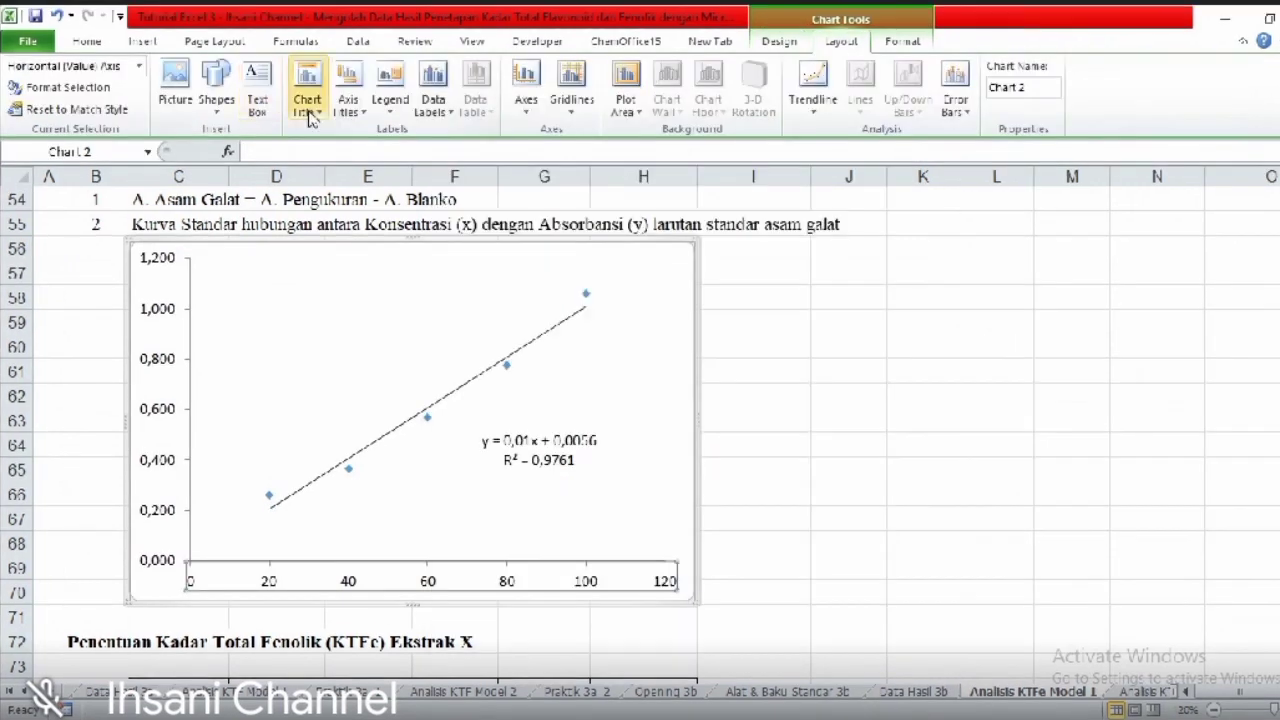
- Add a horizontal axis title below the axis reading "Konsentrasi (µg/mL)", using the µ symbol
left_click(347, 103)
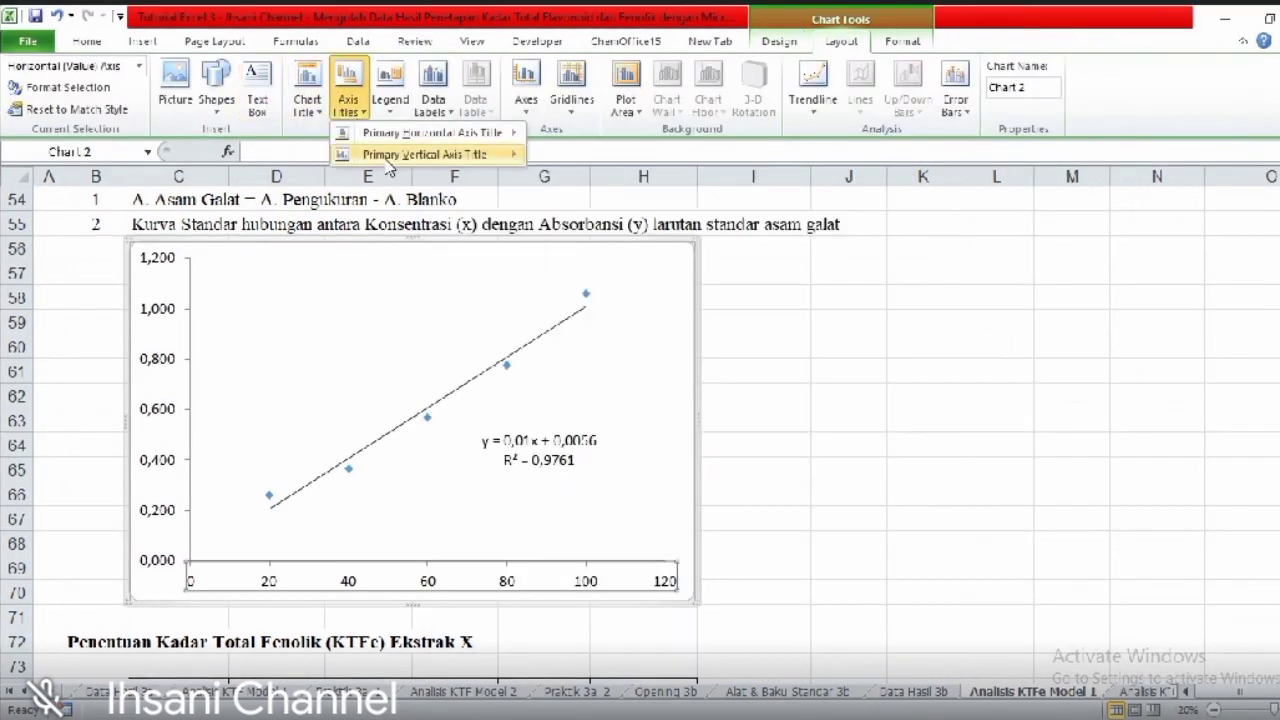
mouse_move(395, 138)
left_click(640, 184)
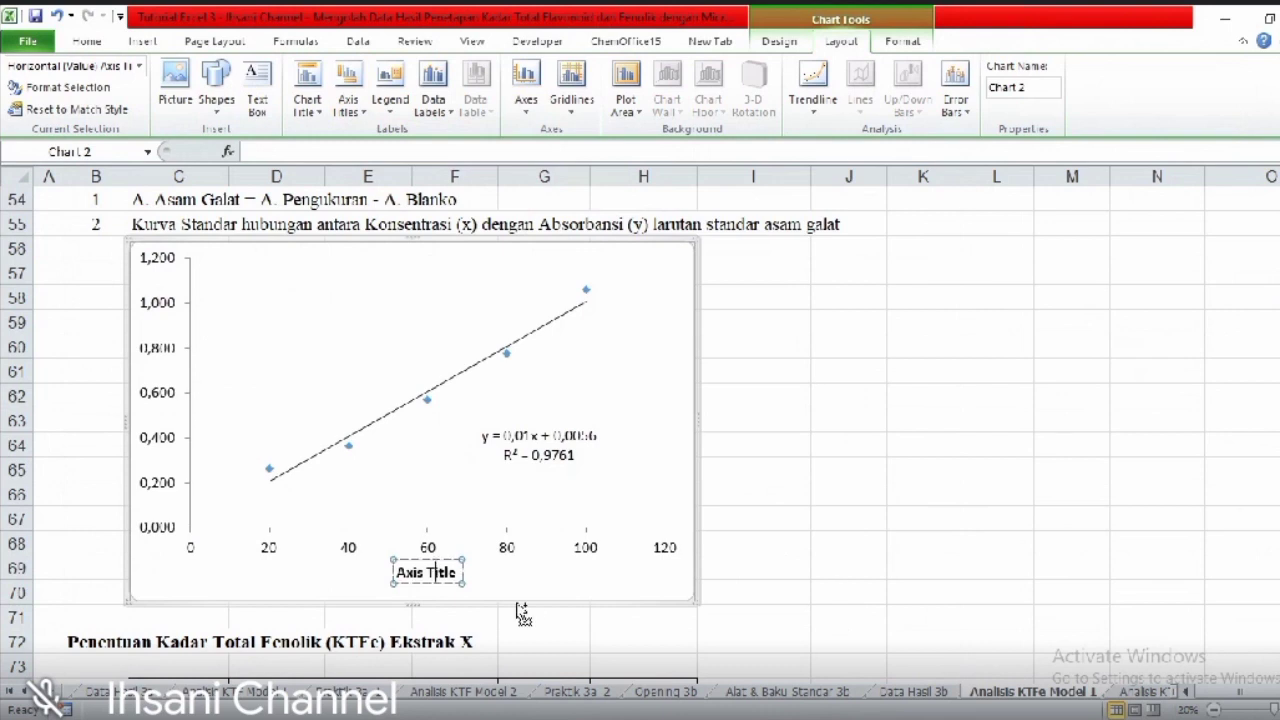
type("Konsentra")
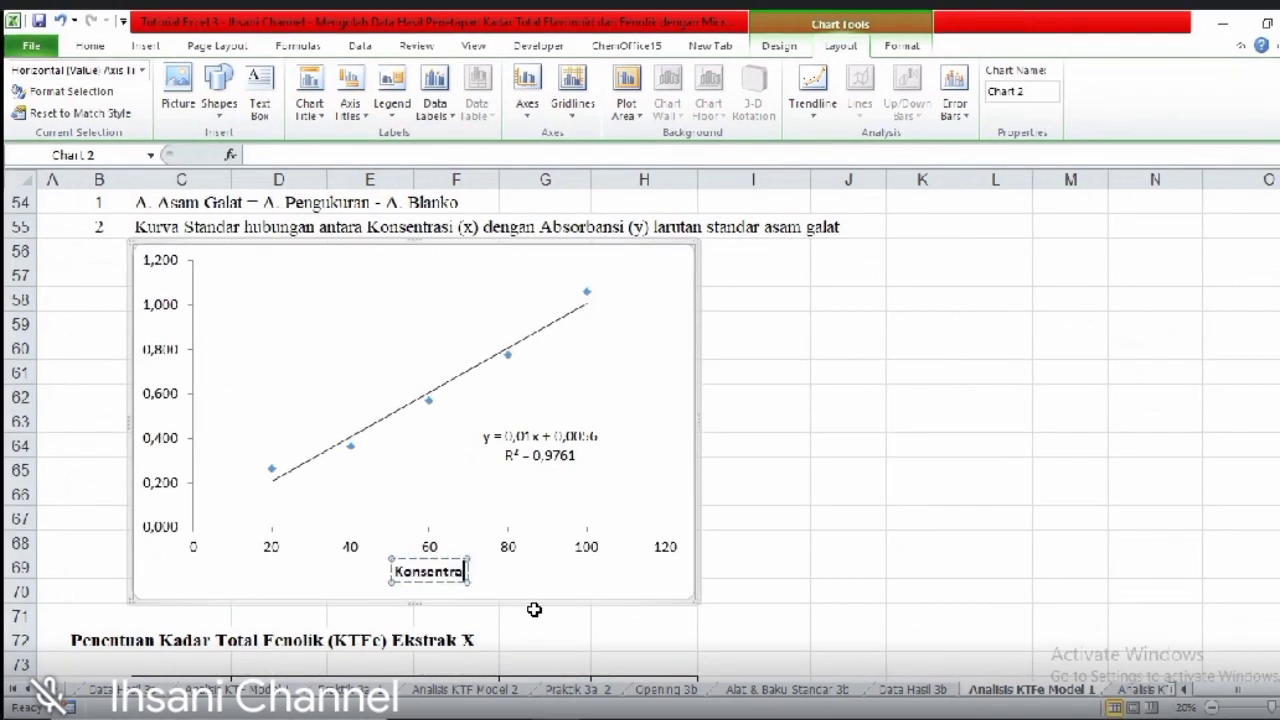
type("si (")
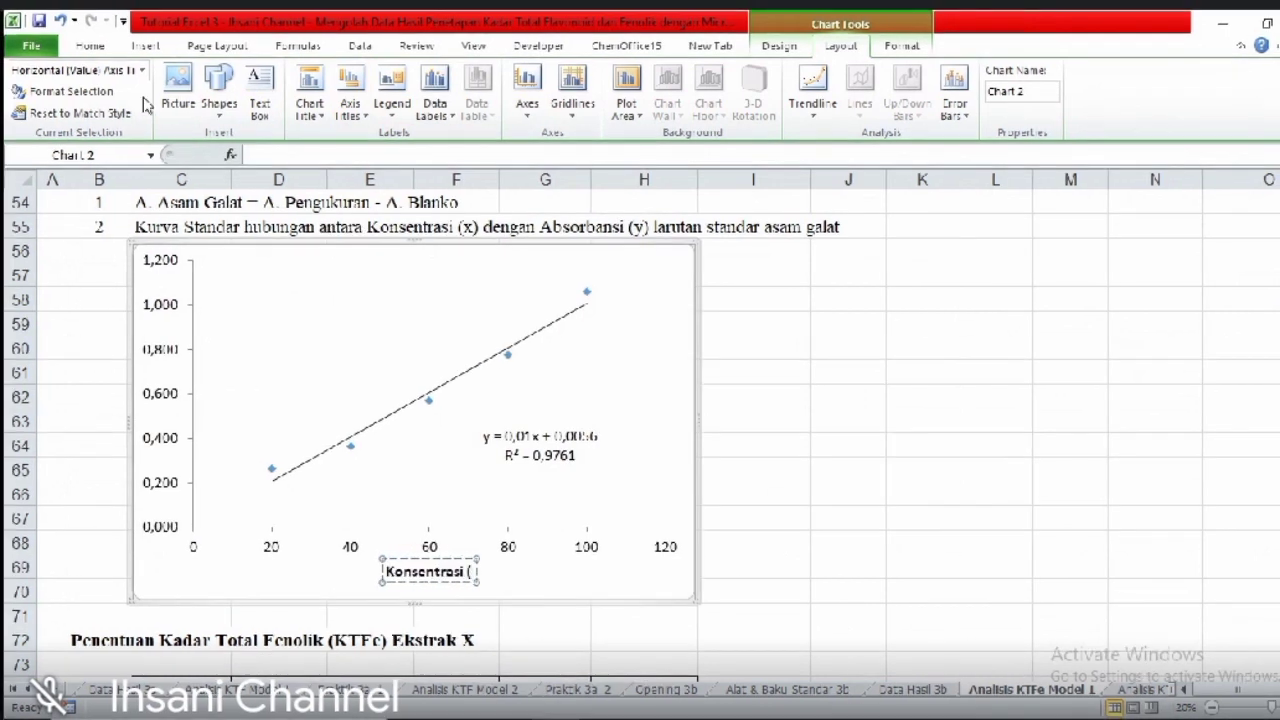
left_click(145, 46)
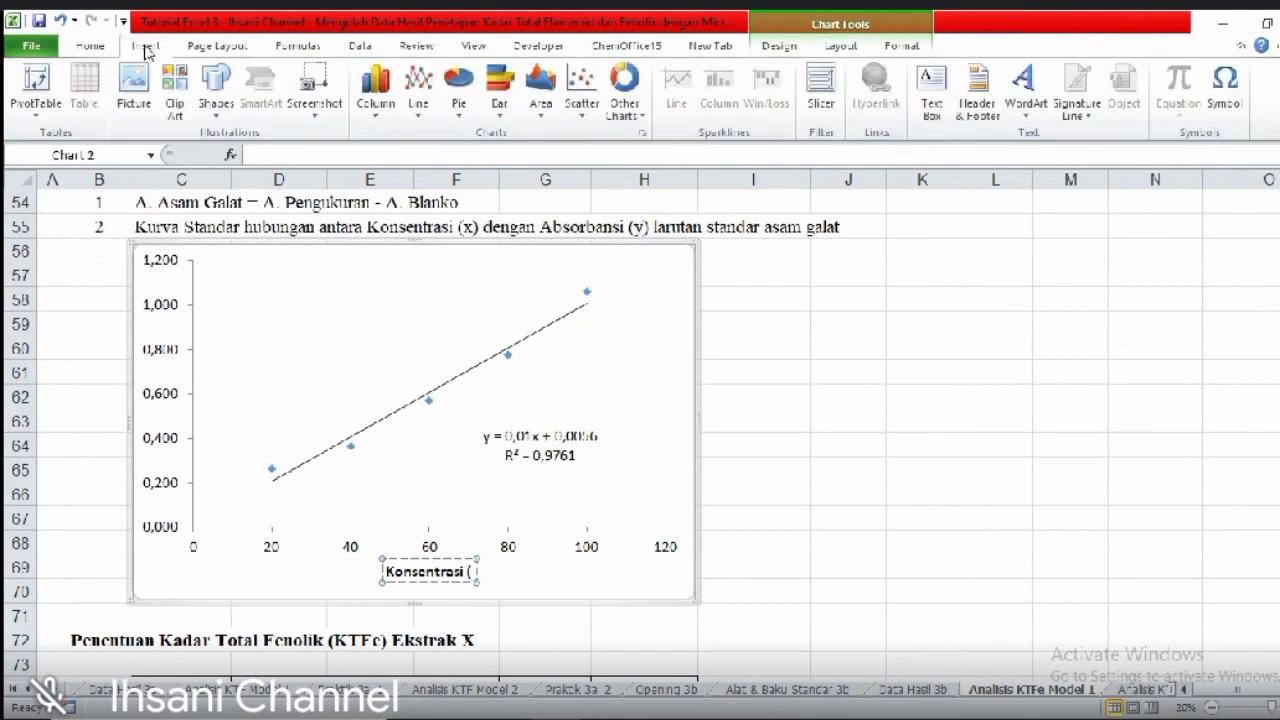
left_click(1224, 88)
double_click(442, 343)
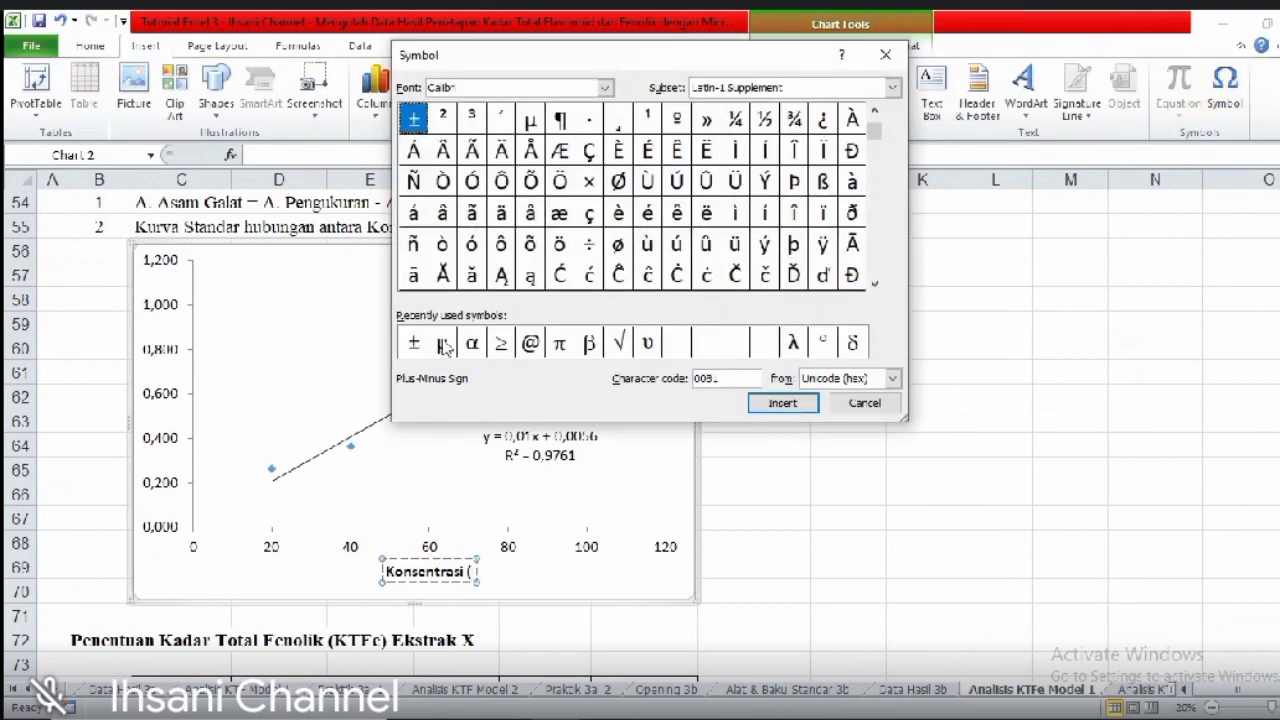
left_click(864, 403)
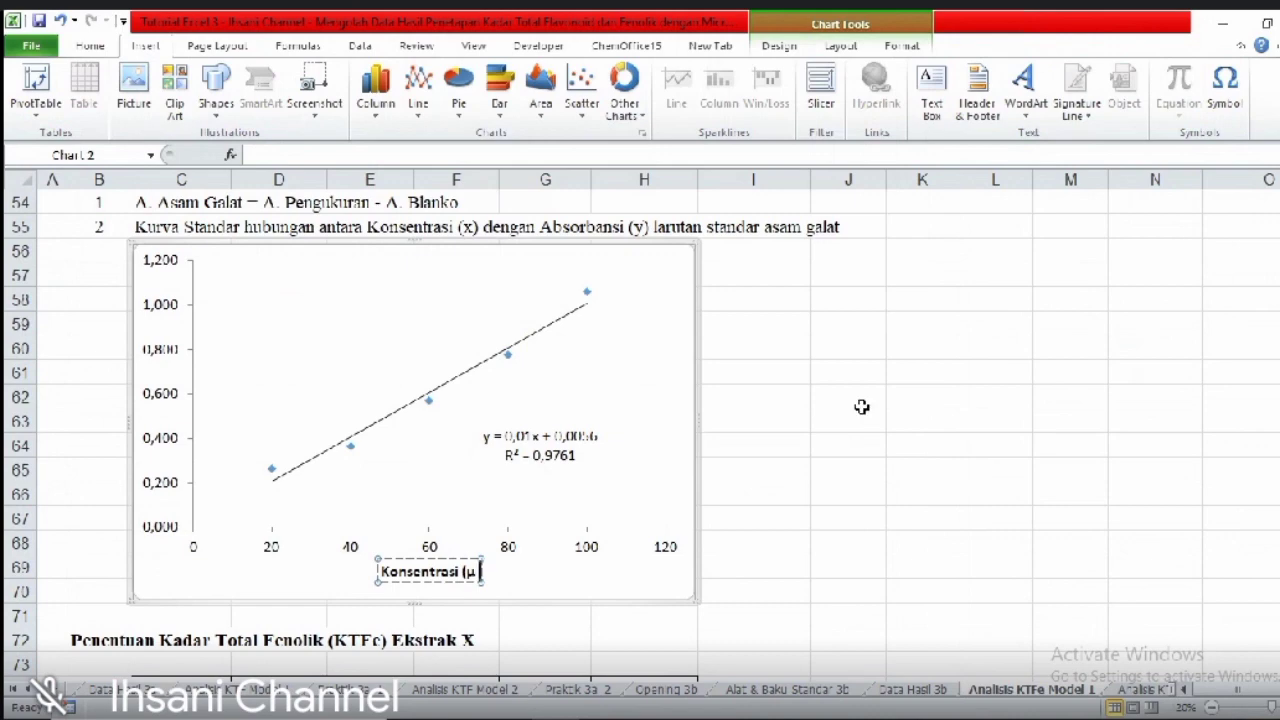
type("g/mL)")
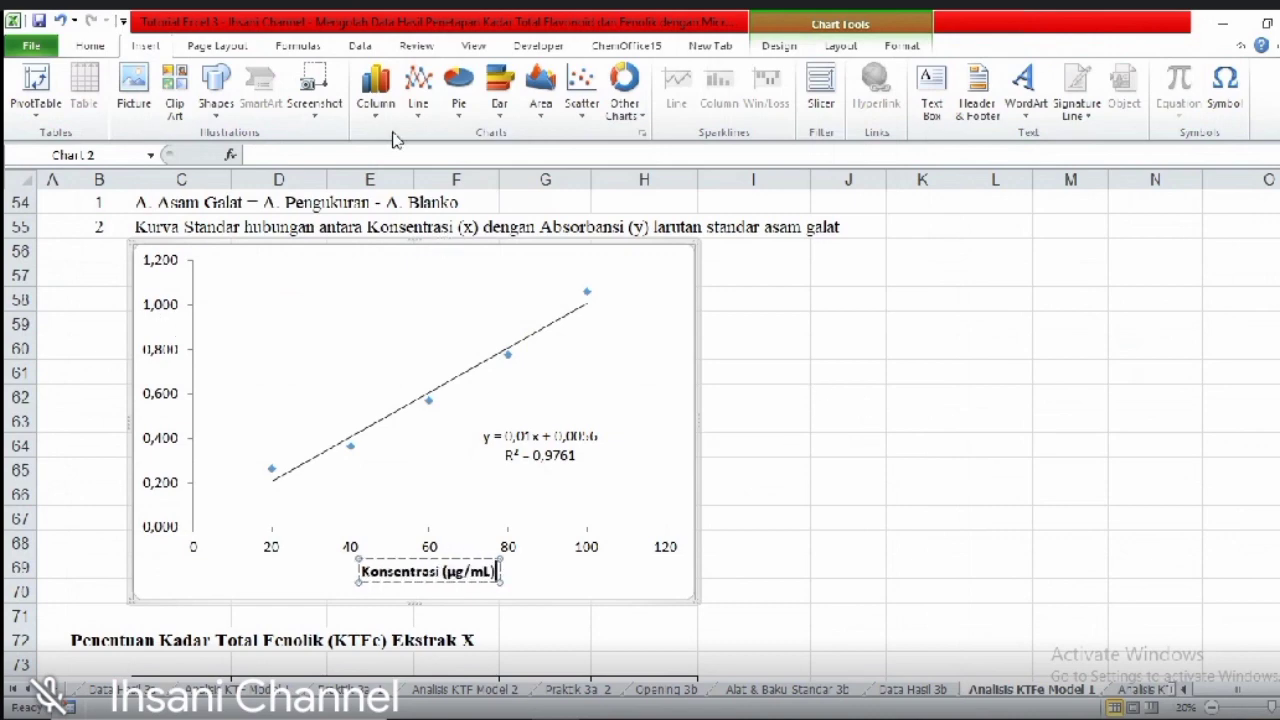
- Add a rotated vertical axis title reading "Absorbansi" to the standard curve chart
left_click(841, 46)
left_click(350, 110)
mouse_move(400, 158)
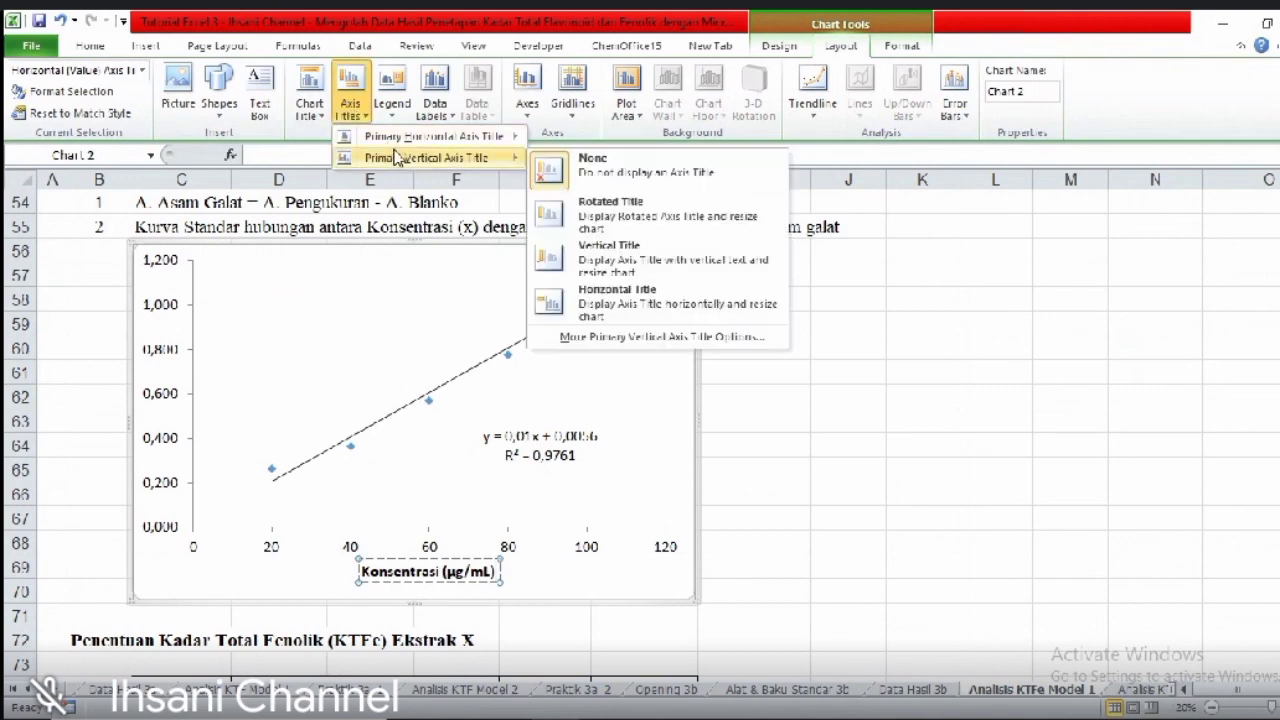
left_click(652, 230)
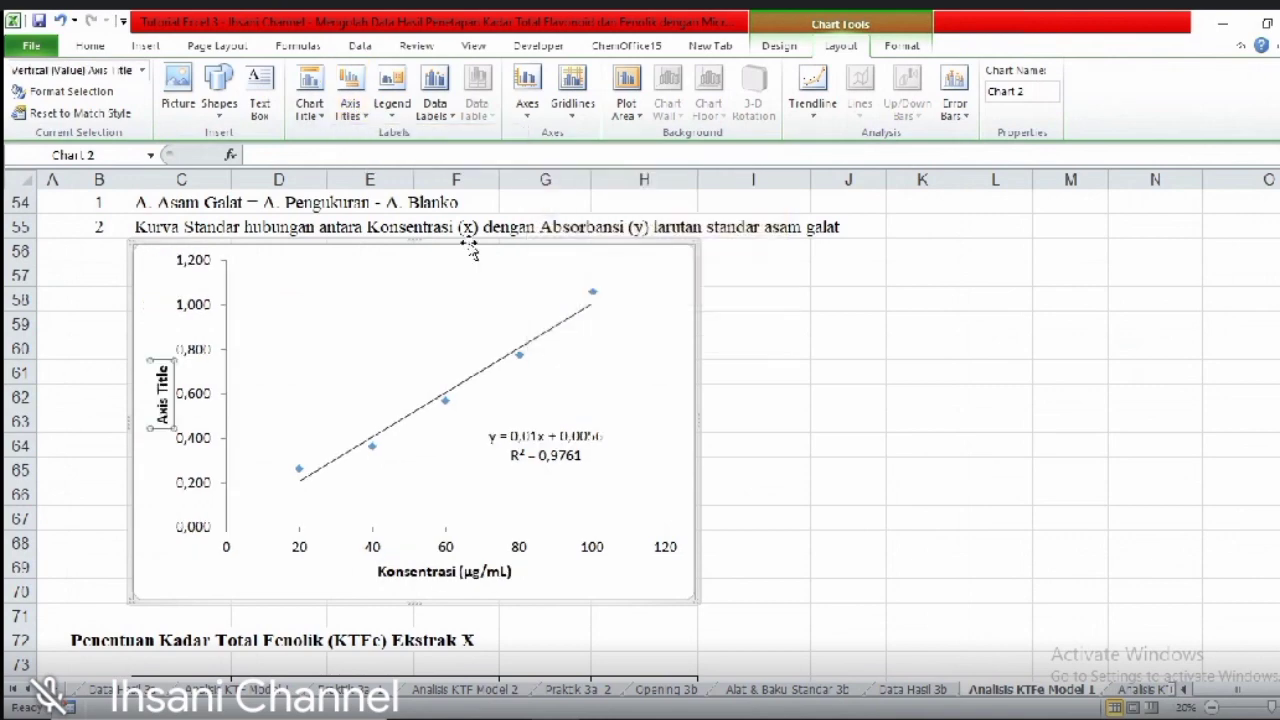
left_click_drag(158, 420, 160, 365)
key("BackSpace")
type("Absorbansi")
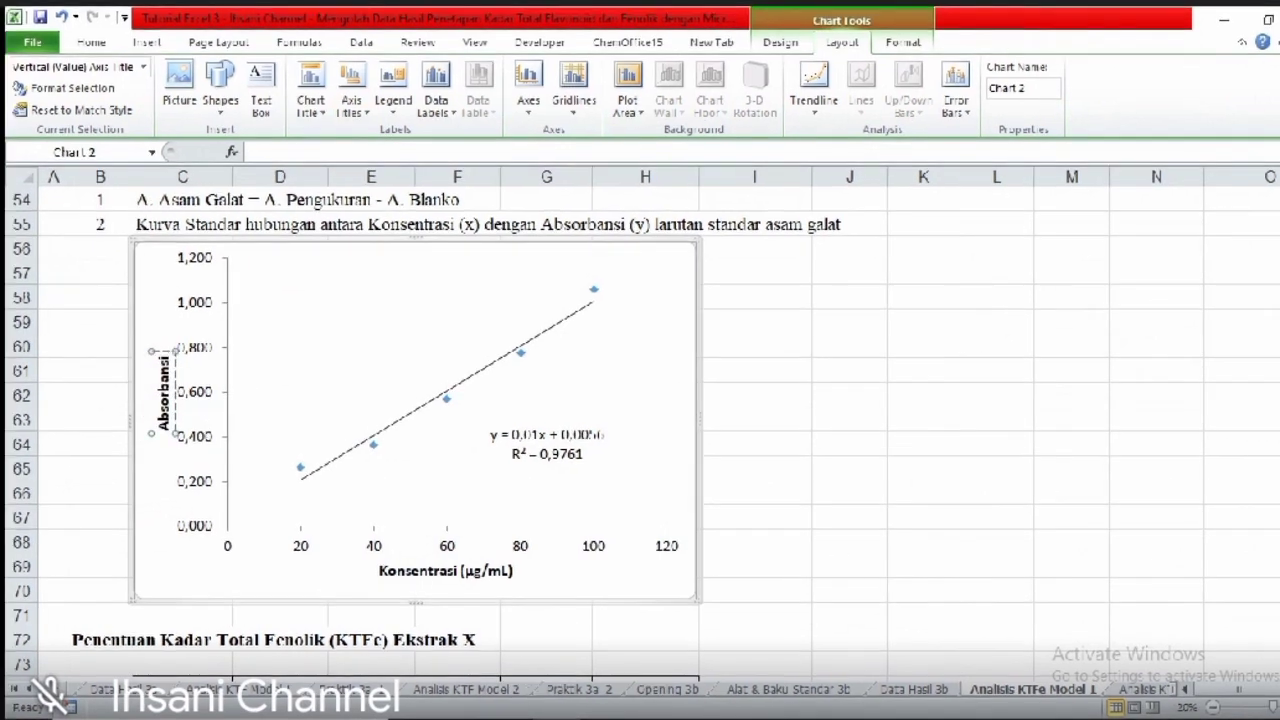
- Check the Ekstrak X concentration in I31 and enter 1000 as the sample concentration in C76 of the KTFe table
scroll(837, 546, "down", 2)
scroll(434, 430, "up", 2)
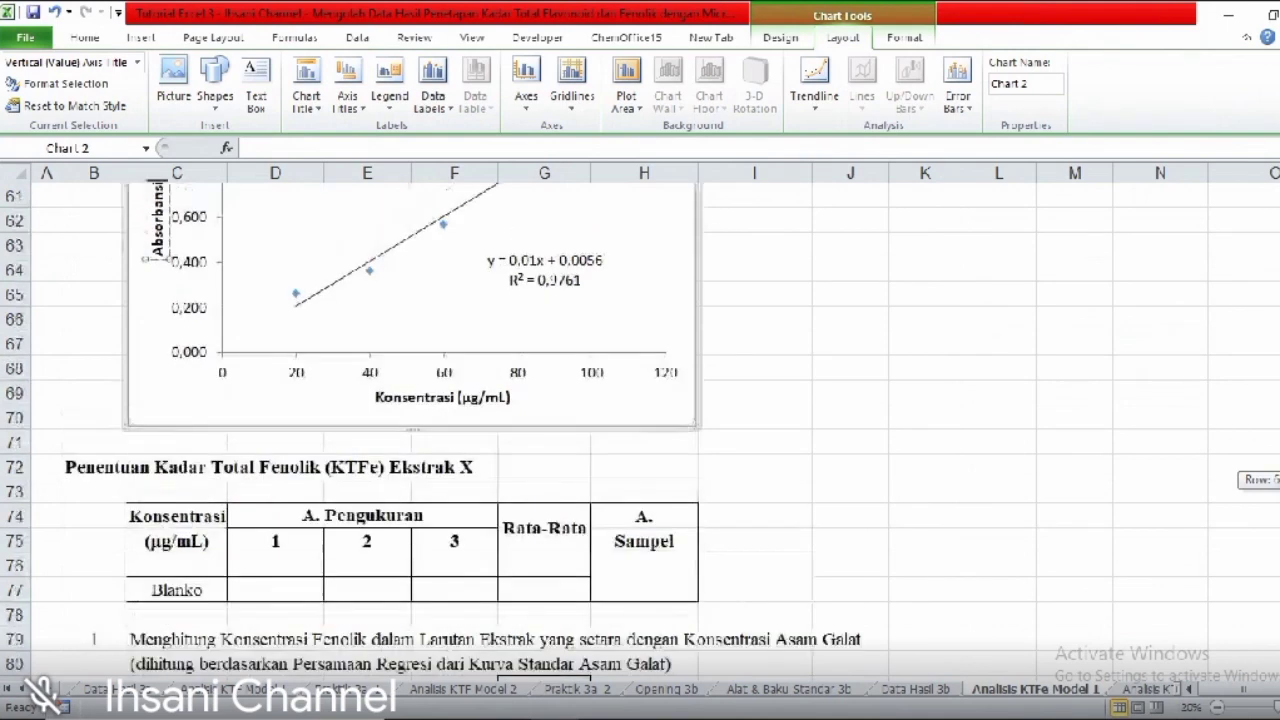
scroll(434, 430, "down", 1)
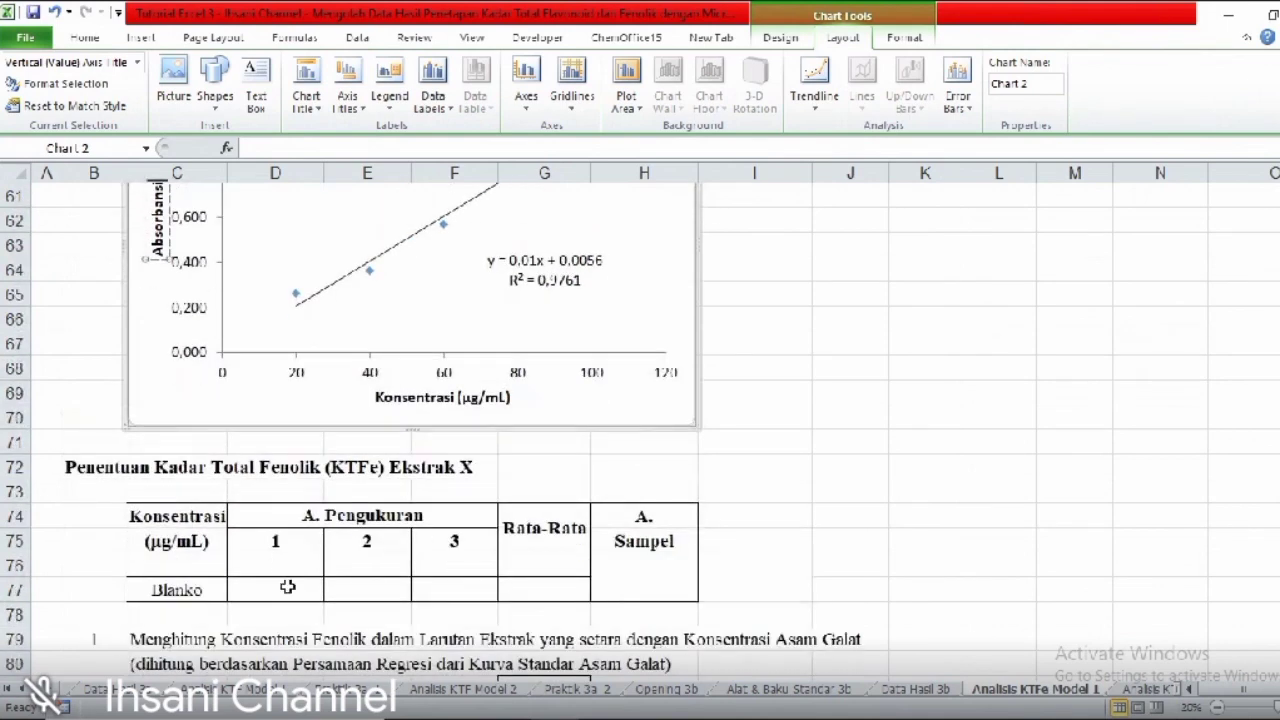
left_click_drag(1279, 521, 1279, 519)
left_click(750, 343)
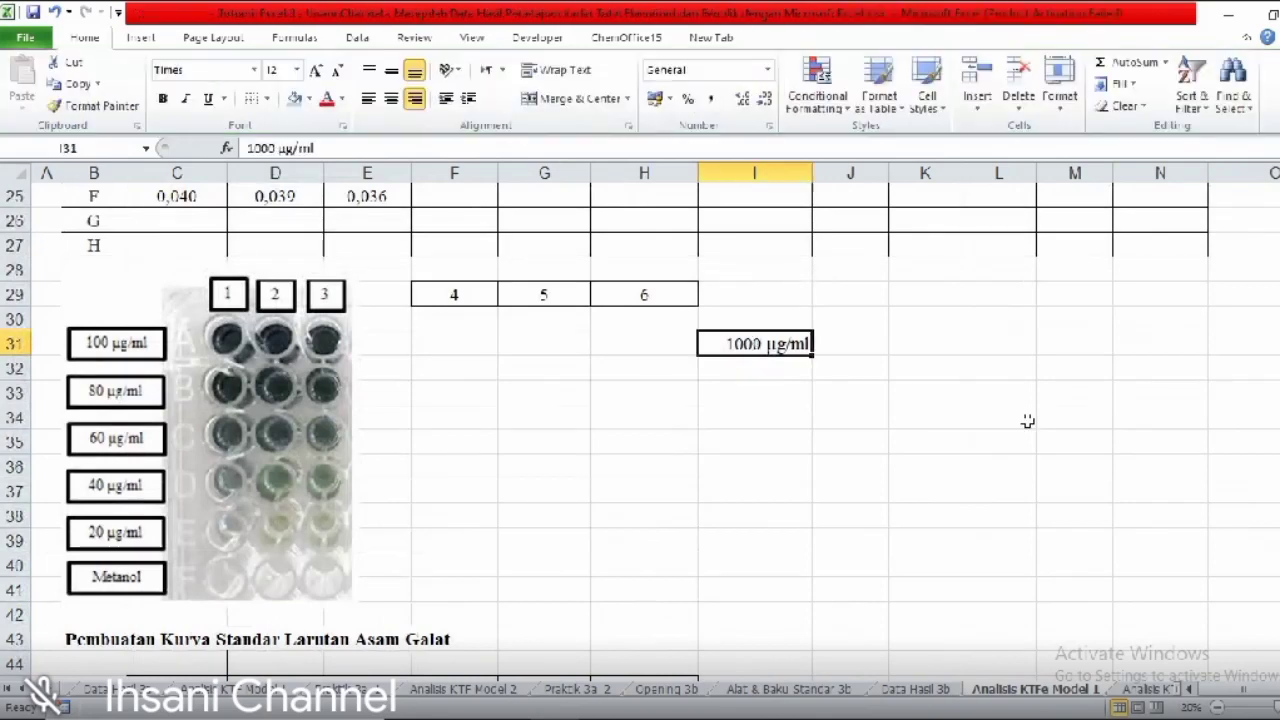
scroll(455, 520, "down", 13)
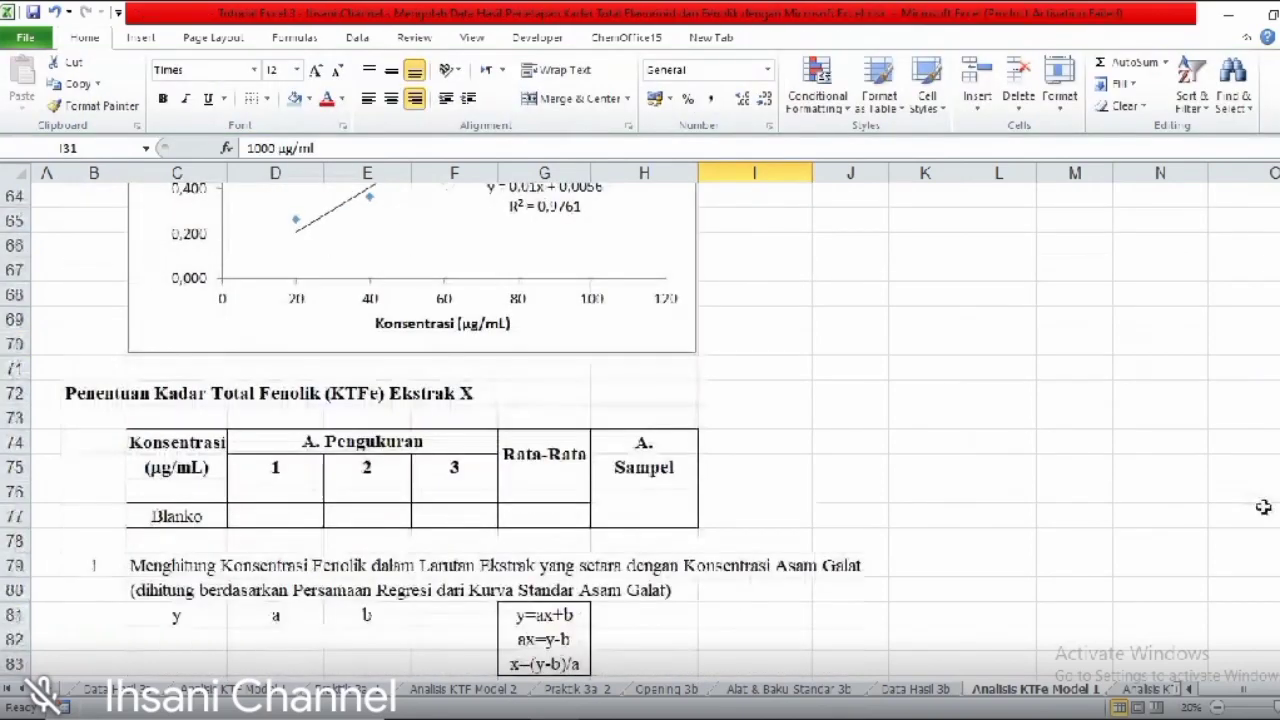
left_click(195, 490)
type("1000")
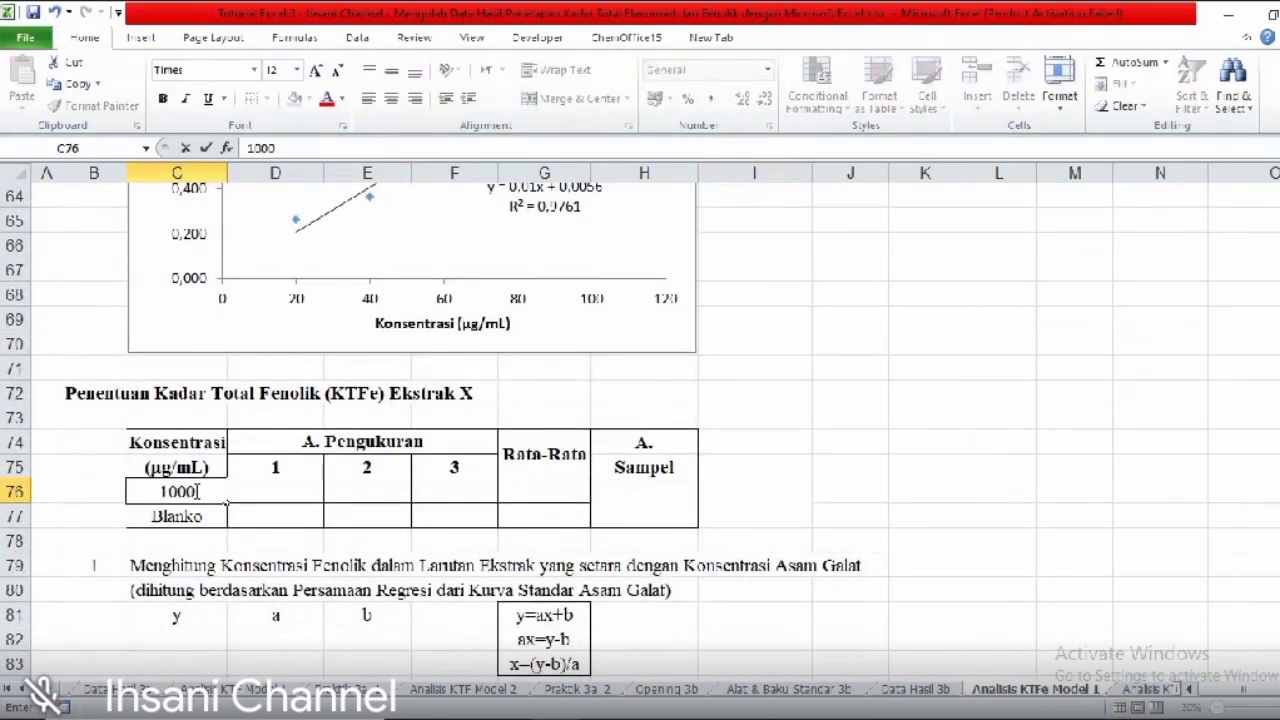
key("Return")
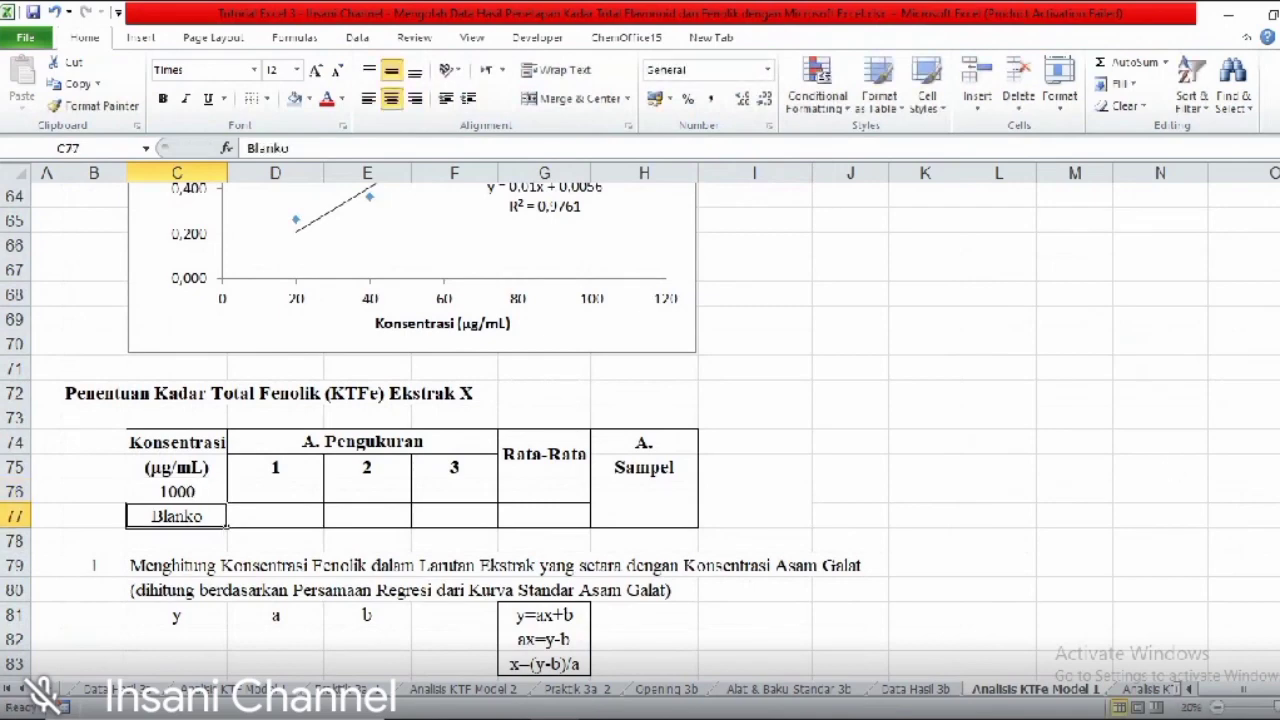
- Copy the Ekstrak X absorbances from F20:H20 into the A. Pengukuran columns of the KTFe table, starting at D76
scroll(517, 246, "up", 16)
left_click(470, 268)
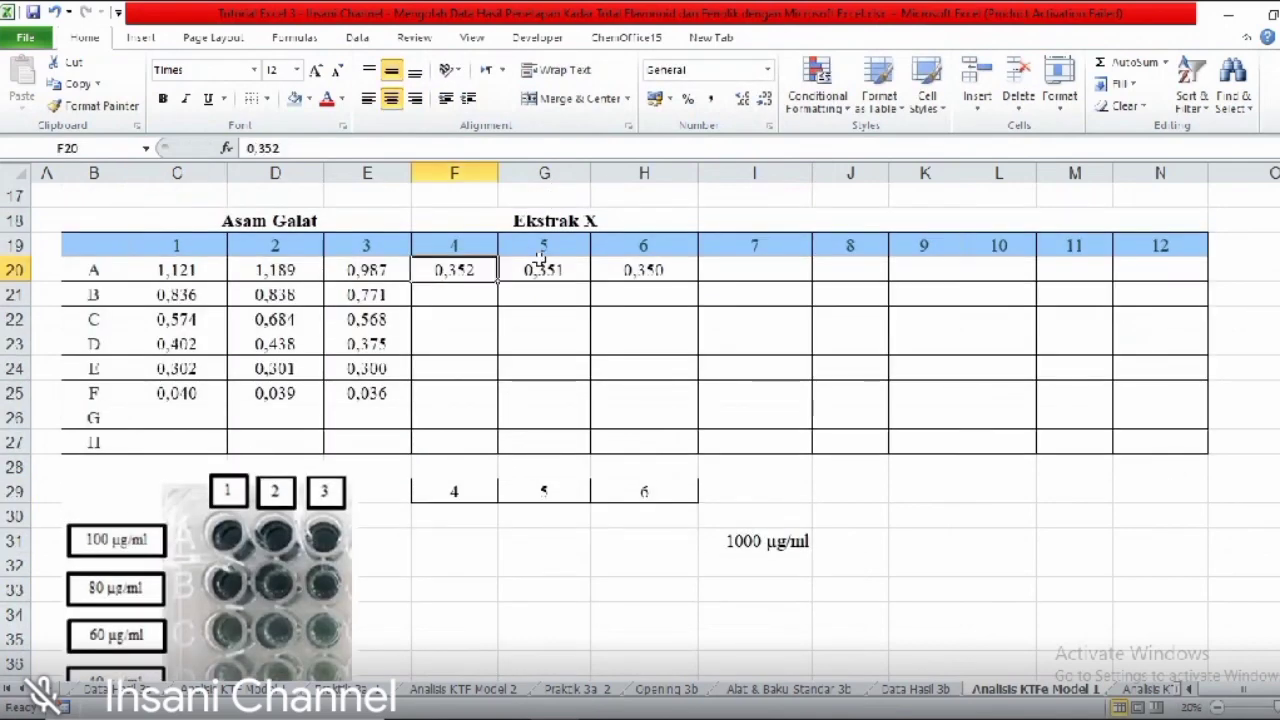
left_click(643, 270, "shift")
key("ctrl+c")
left_click_drag(1275, 290, 1275, 310)
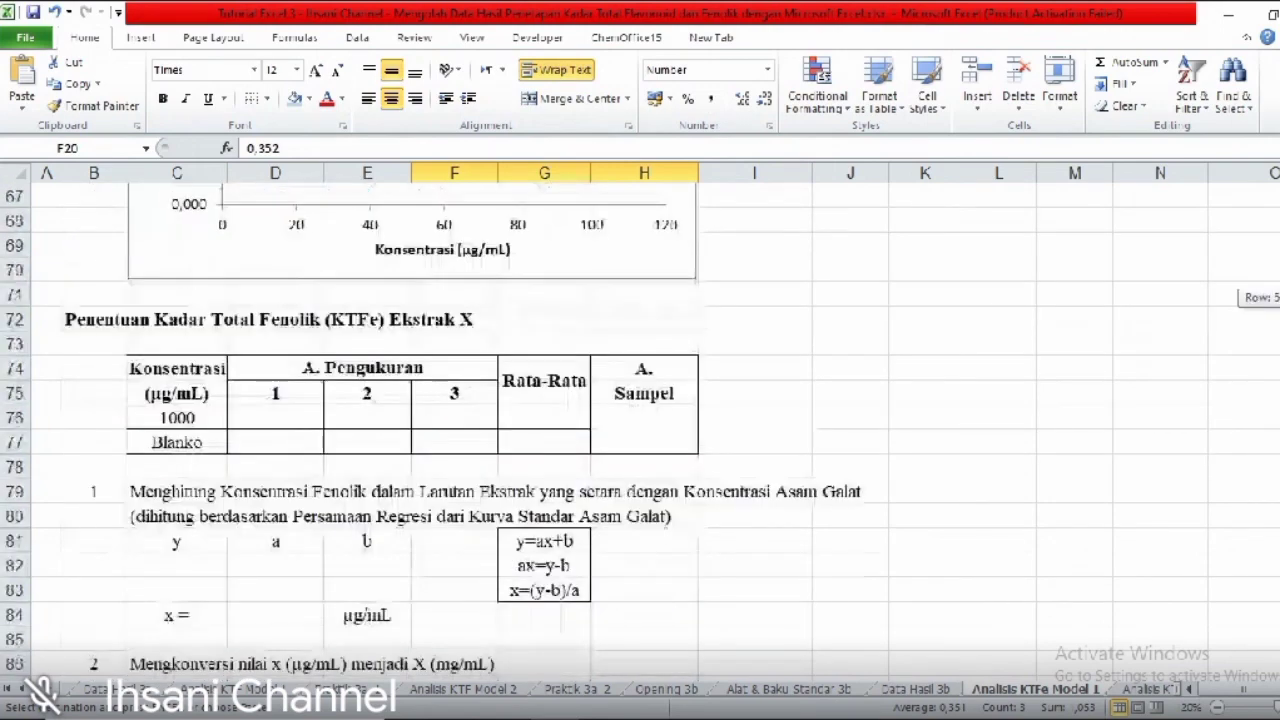
left_click(303, 415)
key("ctrl+v")
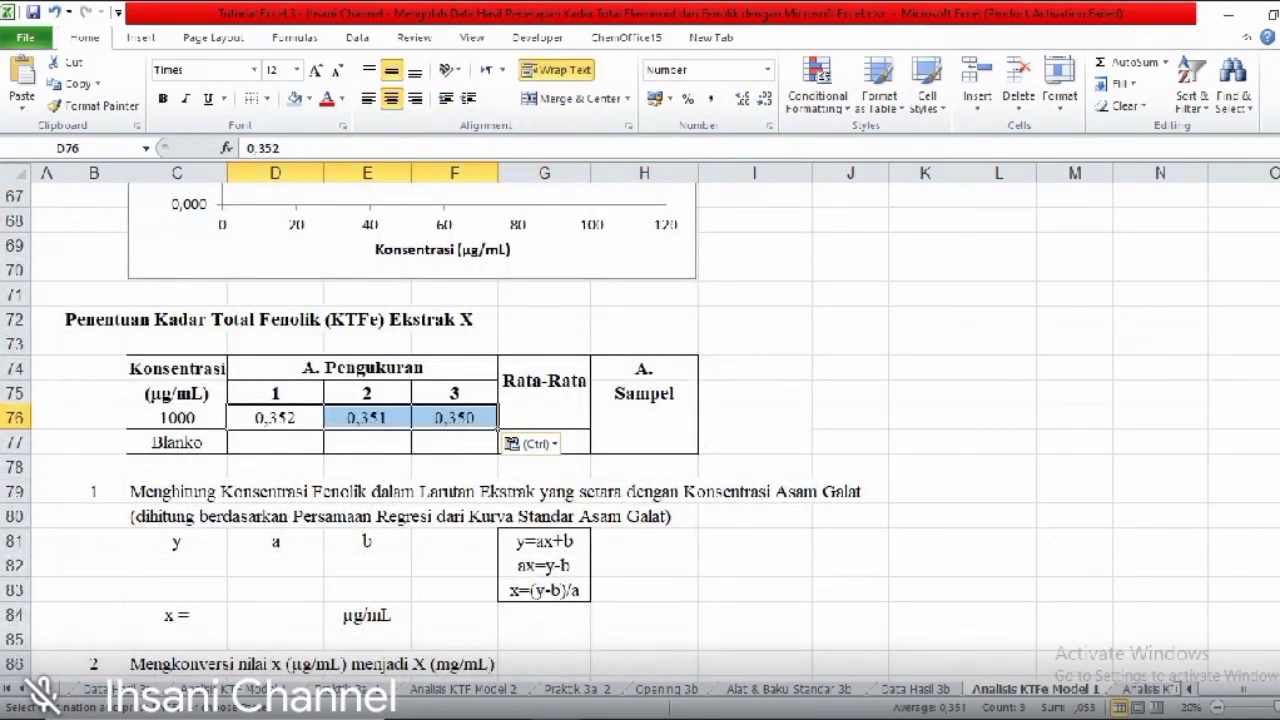
- Copy the Blanko absorbances from D52:F52 into the Blanko row of the KTFe table, starting at D77
scroll(267, 368, "up", 7)
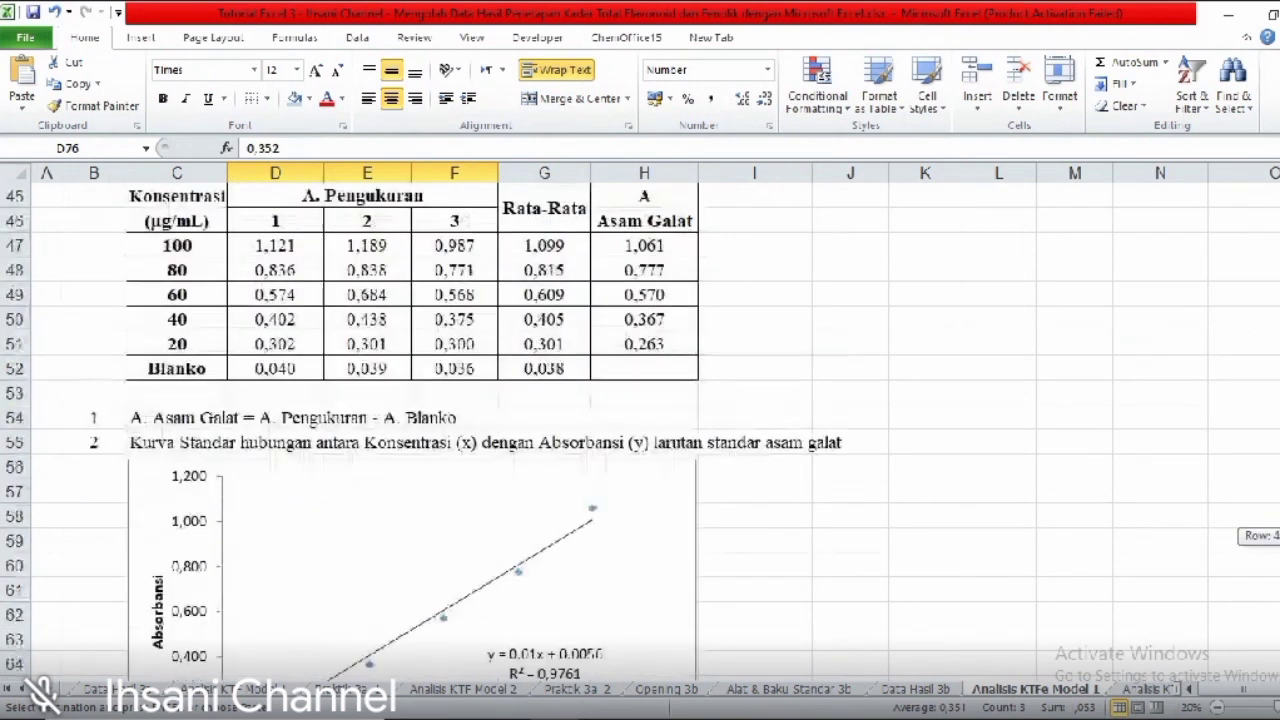
left_click_drag(267, 368, 420, 366)
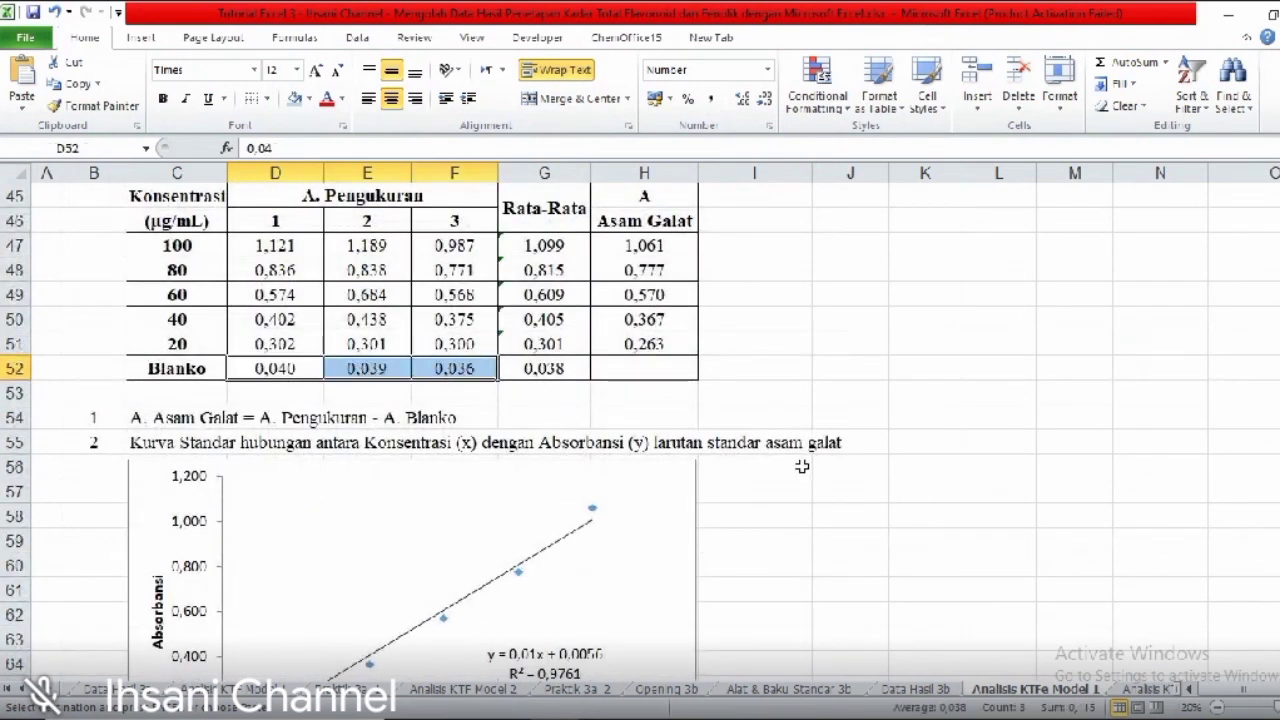
key("ctrl+c")
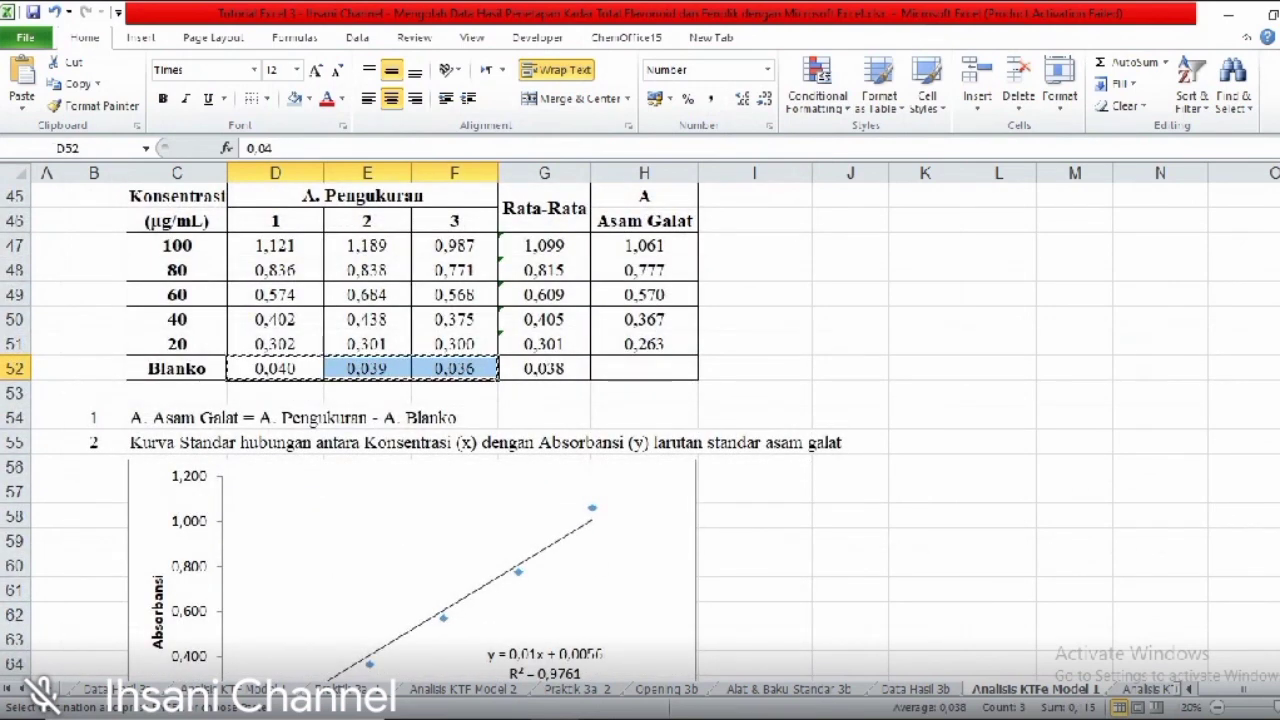
scroll(412, 420, "down", 9)
left_click(290, 348)
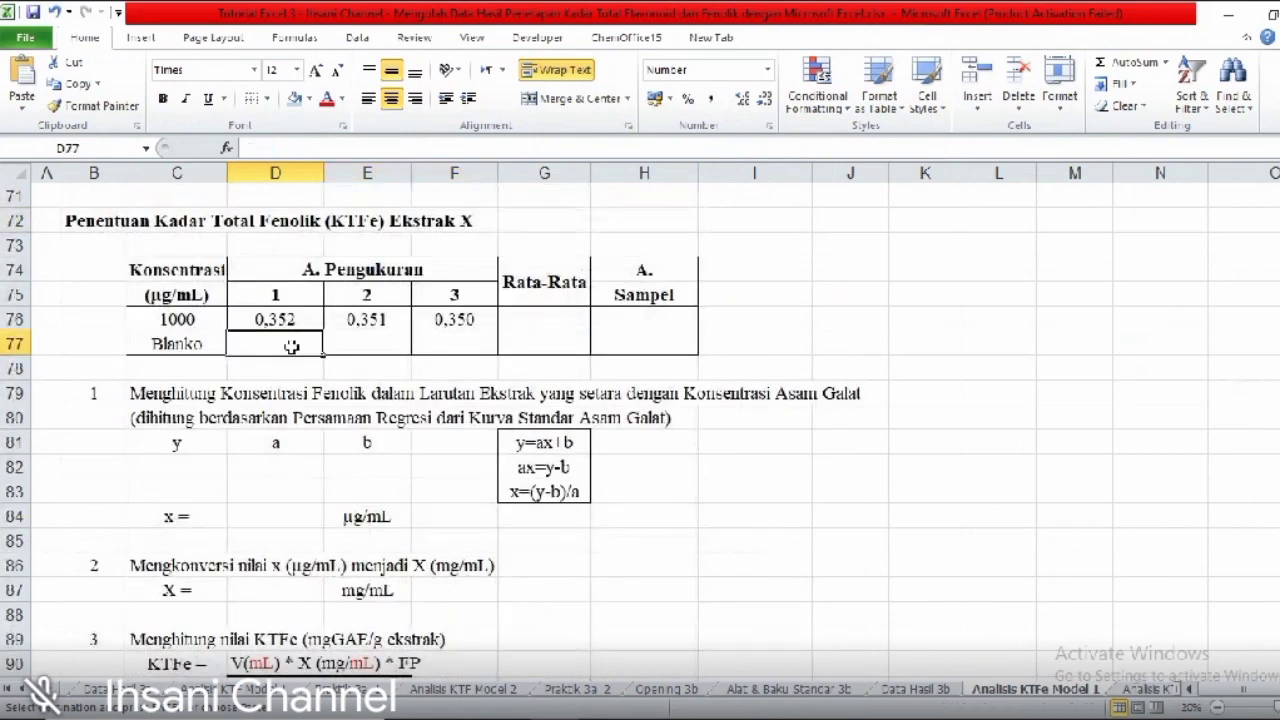
key("ctrl+v")
- Calculate the Rata-Rata of D76:F76 in G76 with AVERAGE and fill the formula down to the Blanko row in G77
left_click(565, 321)
type("=ave")
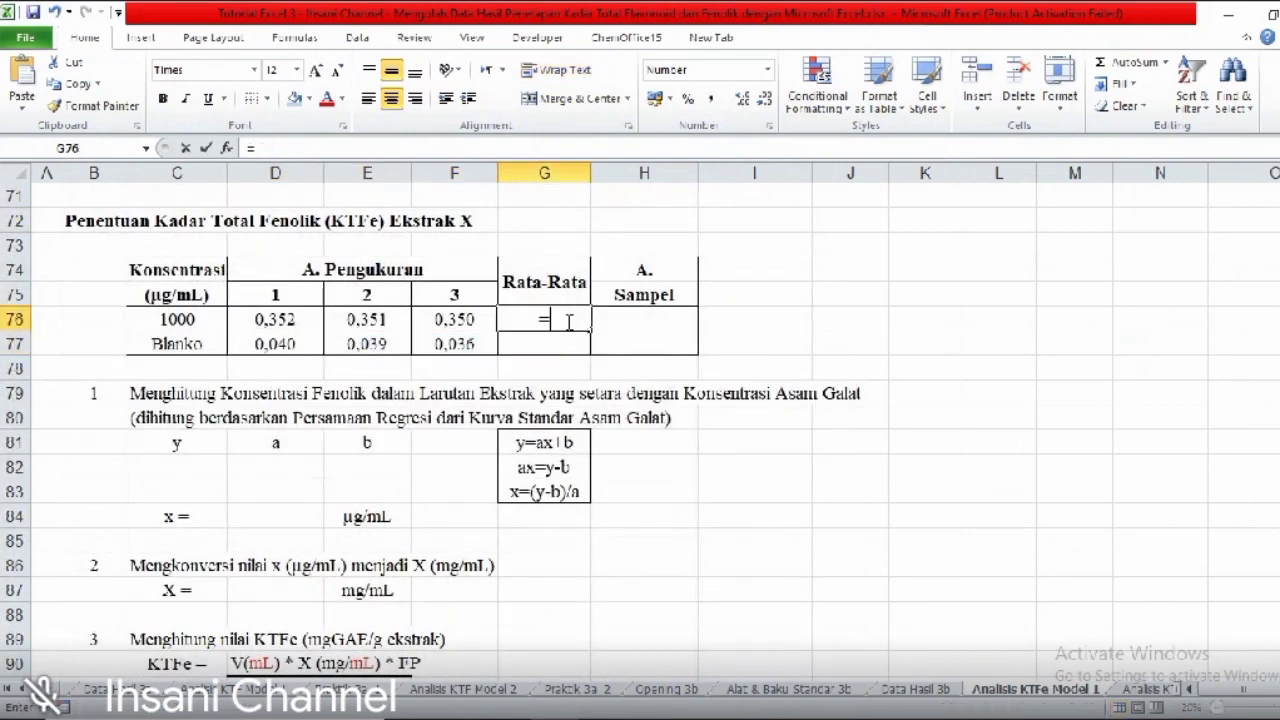
type("rage(")
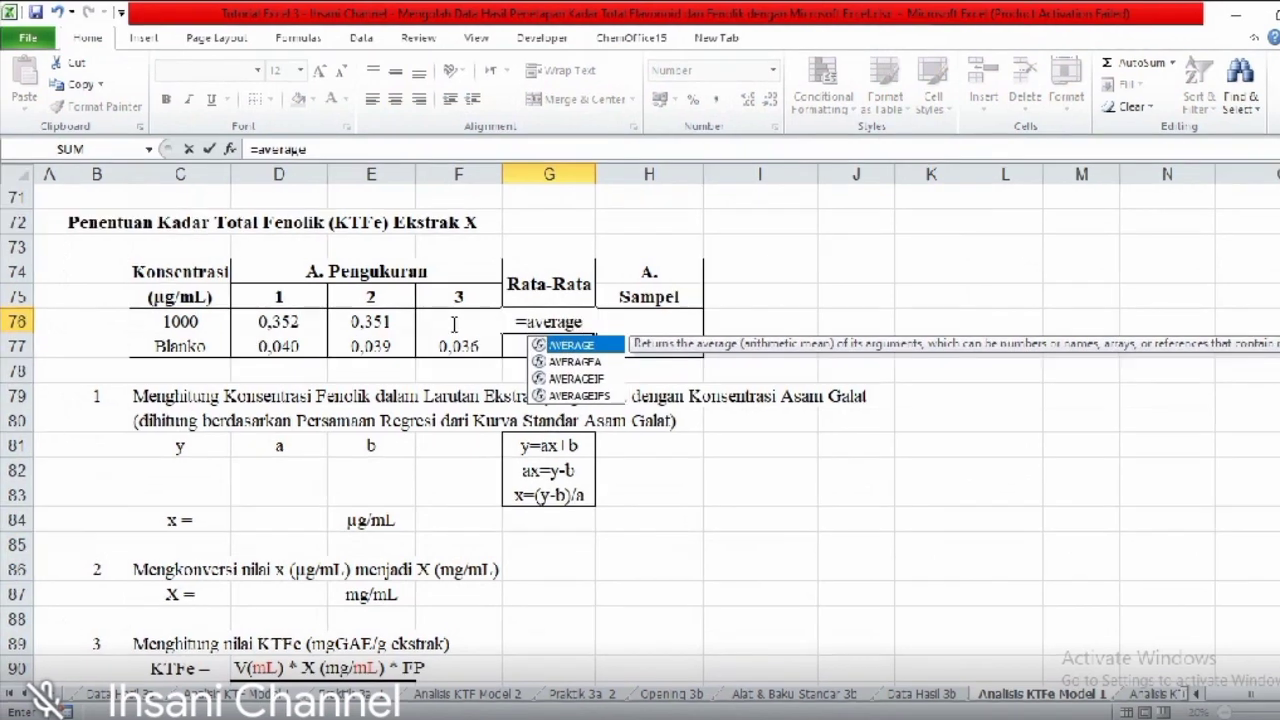
left_click_drag(290, 315, 436, 318)
type(")")
key("Return")
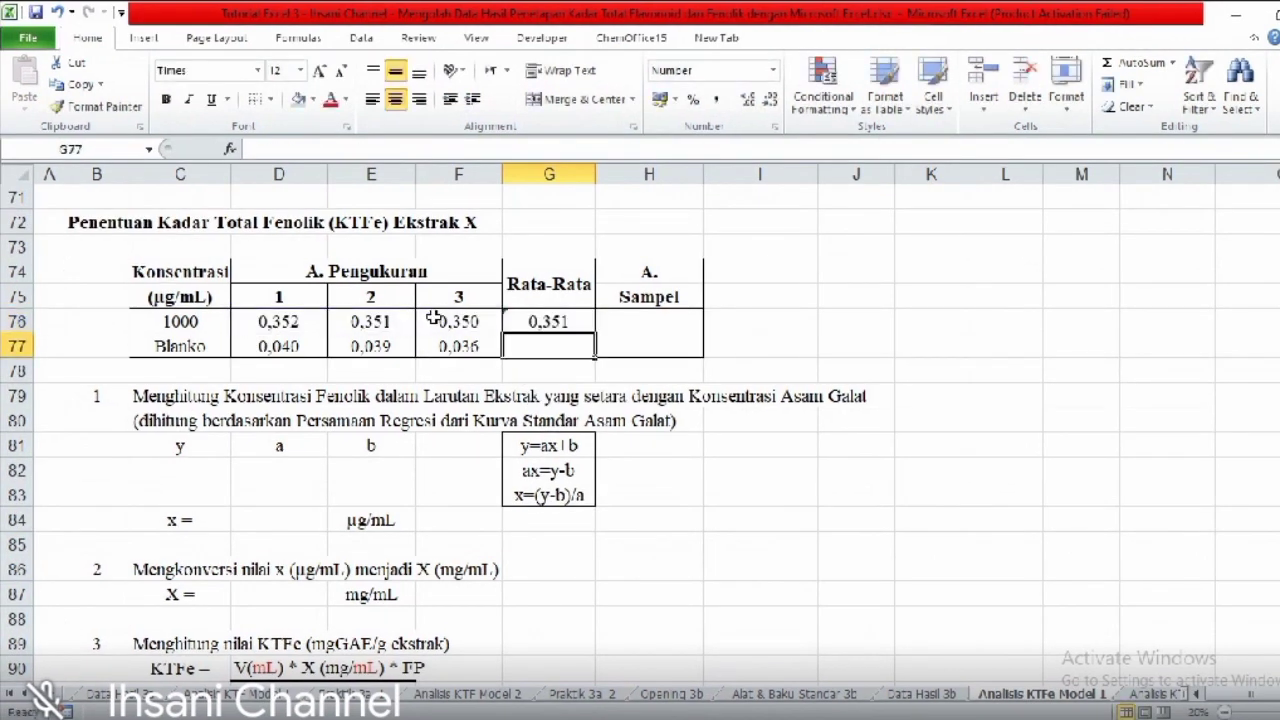
left_click(566, 321)
left_click_drag(595, 333, 590, 350)
- Calculate A. Sampel in H76 by subtracting the blank average from the sample average with =G76-G77
left_click(664, 339)
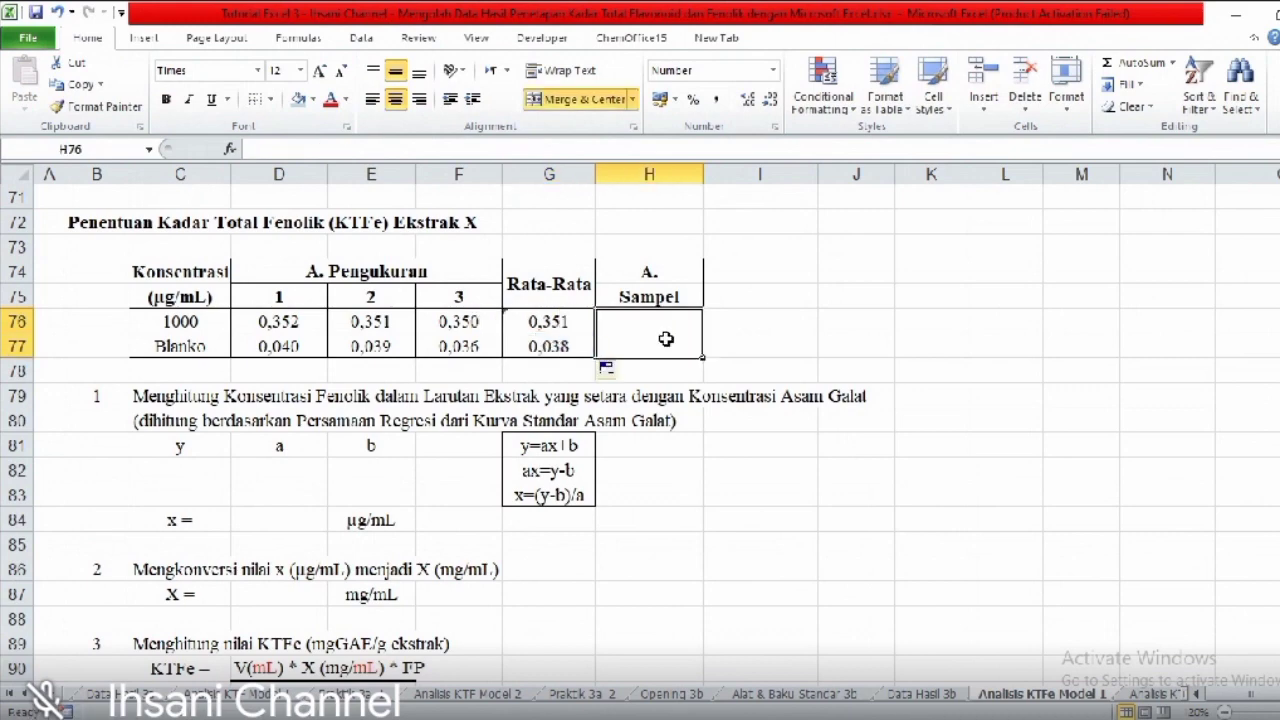
type("=")
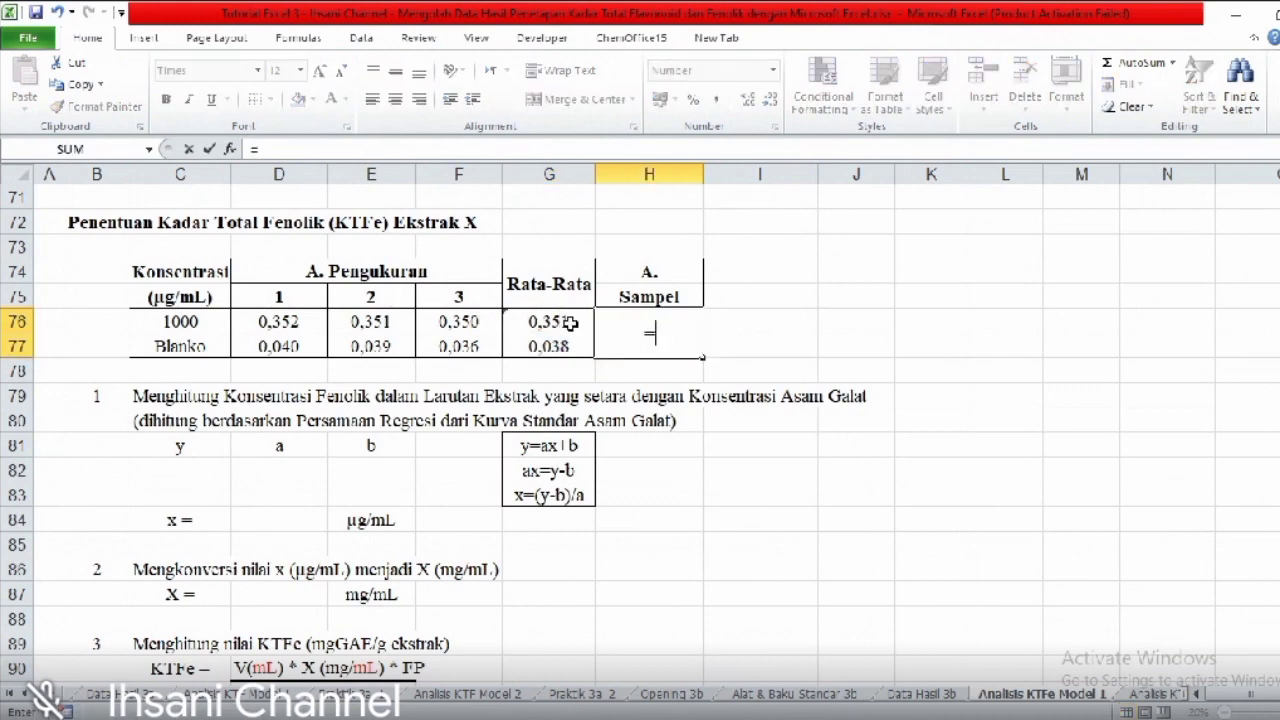
left_click(566, 322)
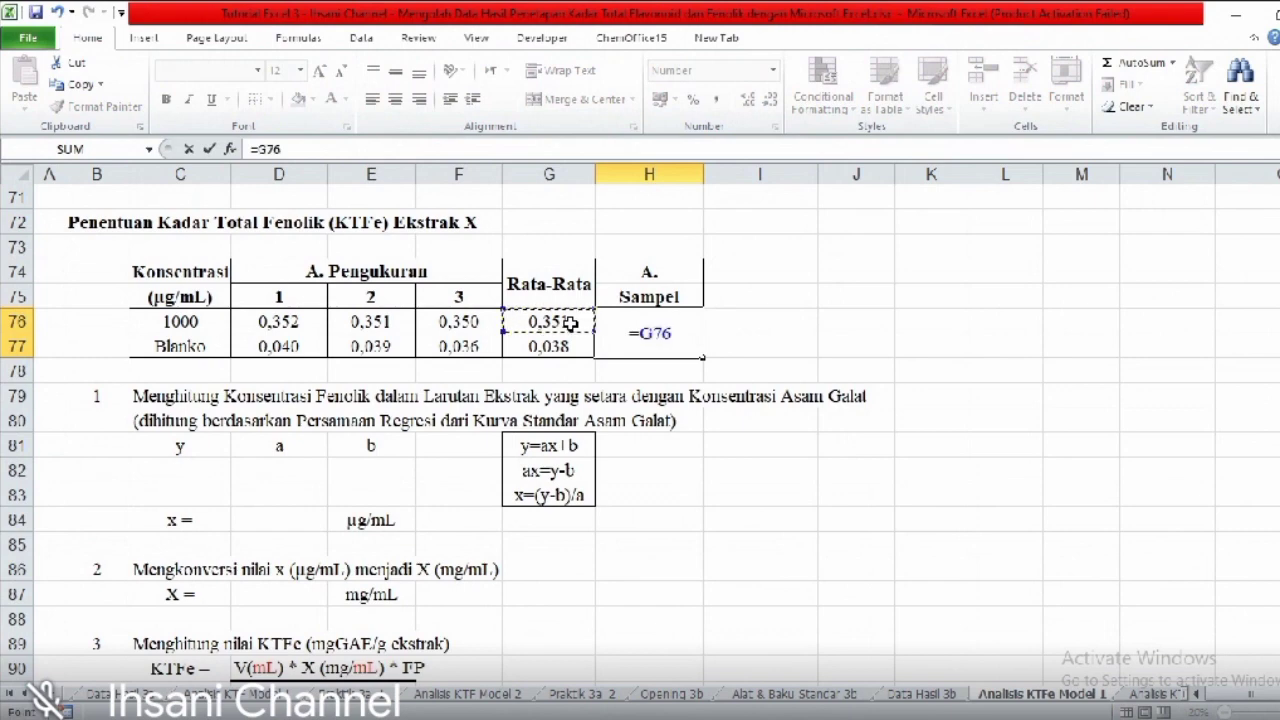
type("-")
left_click(562, 342)
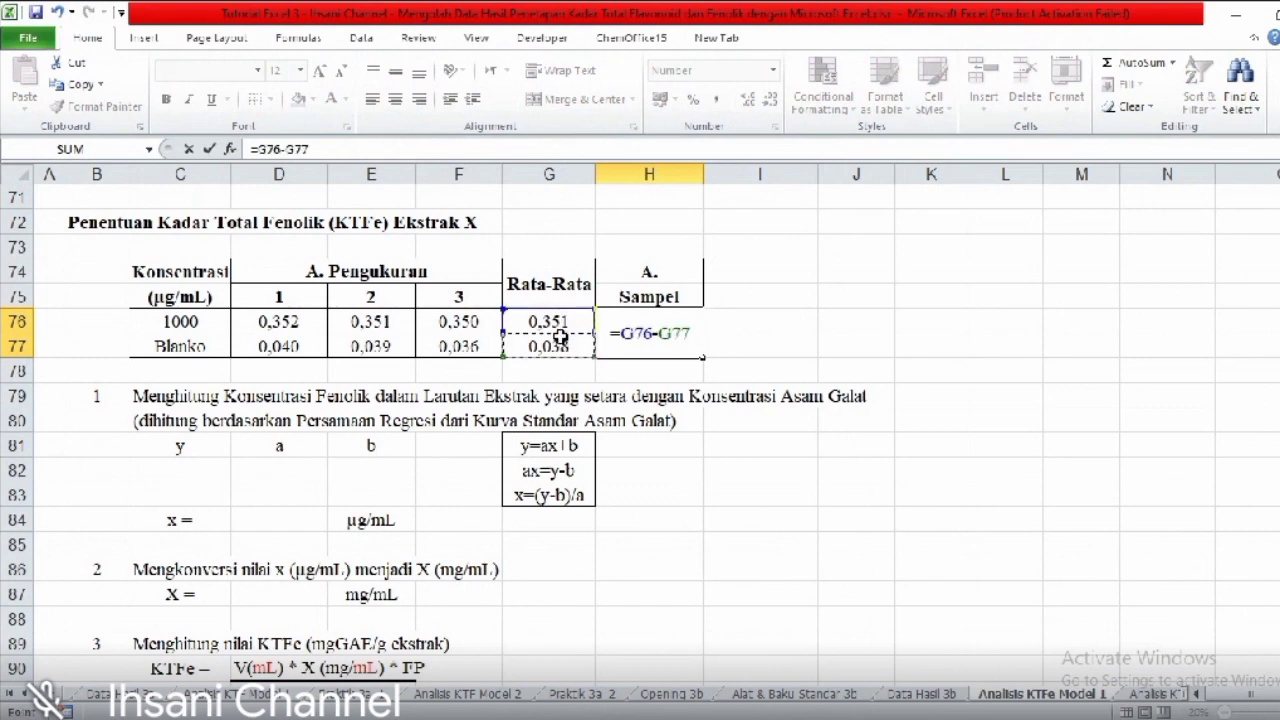
key("Return")
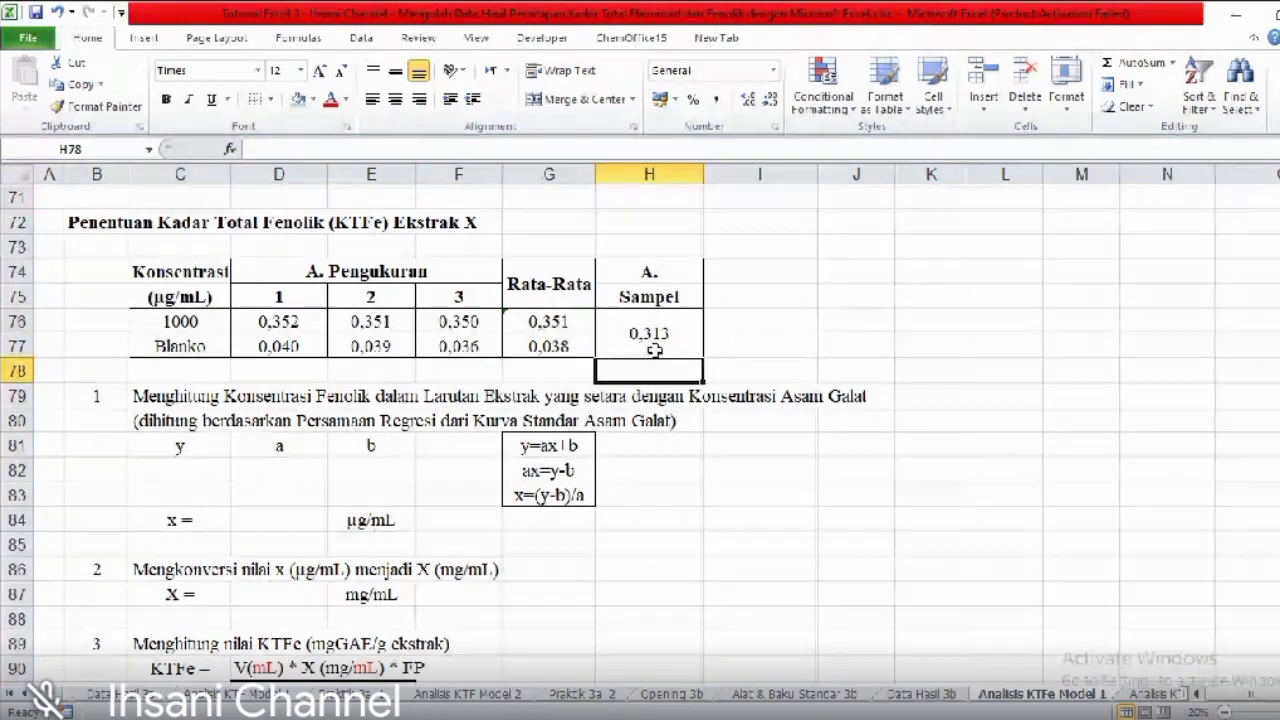
- Enter the sample absorbance 0,313 as the y value in C82
left_click(185, 450)
left_click(189, 469)
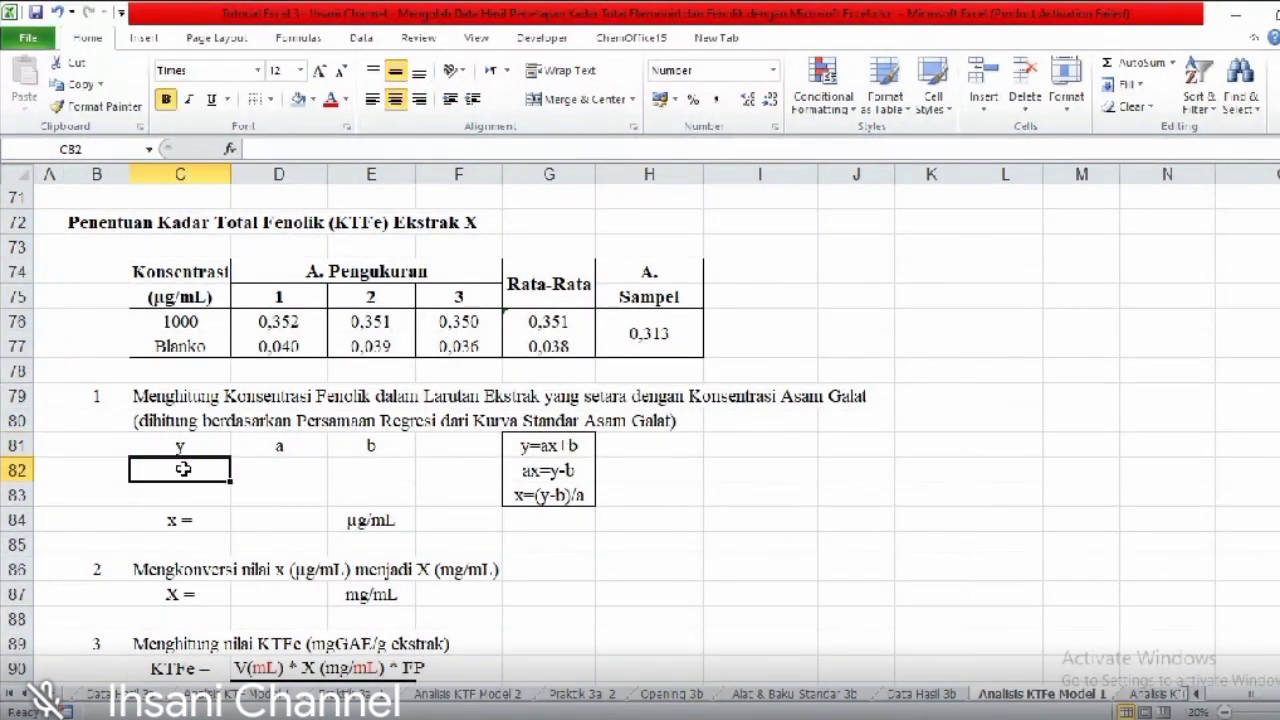
type("0,313")
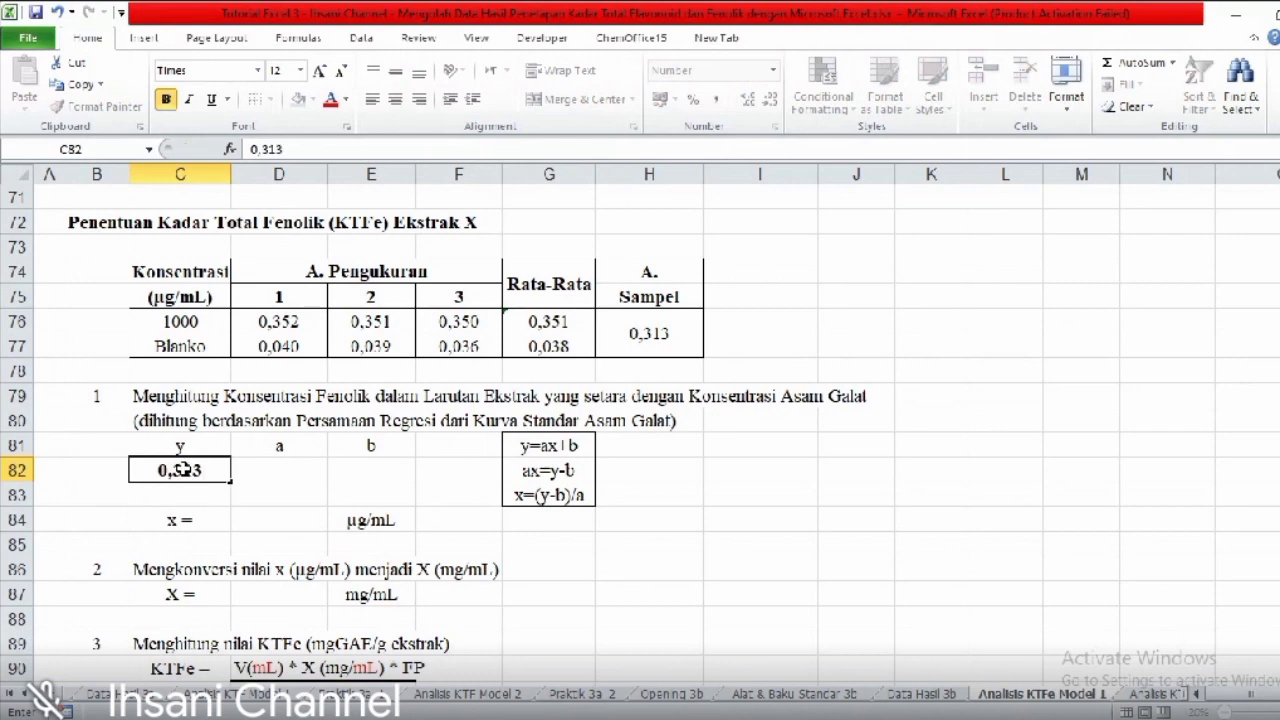
key("Return")
- Enter the regression coefficients from the chart equation: 0,01 for a in D82 and 0,0056 for b in E82
key("Up")
key("Right")
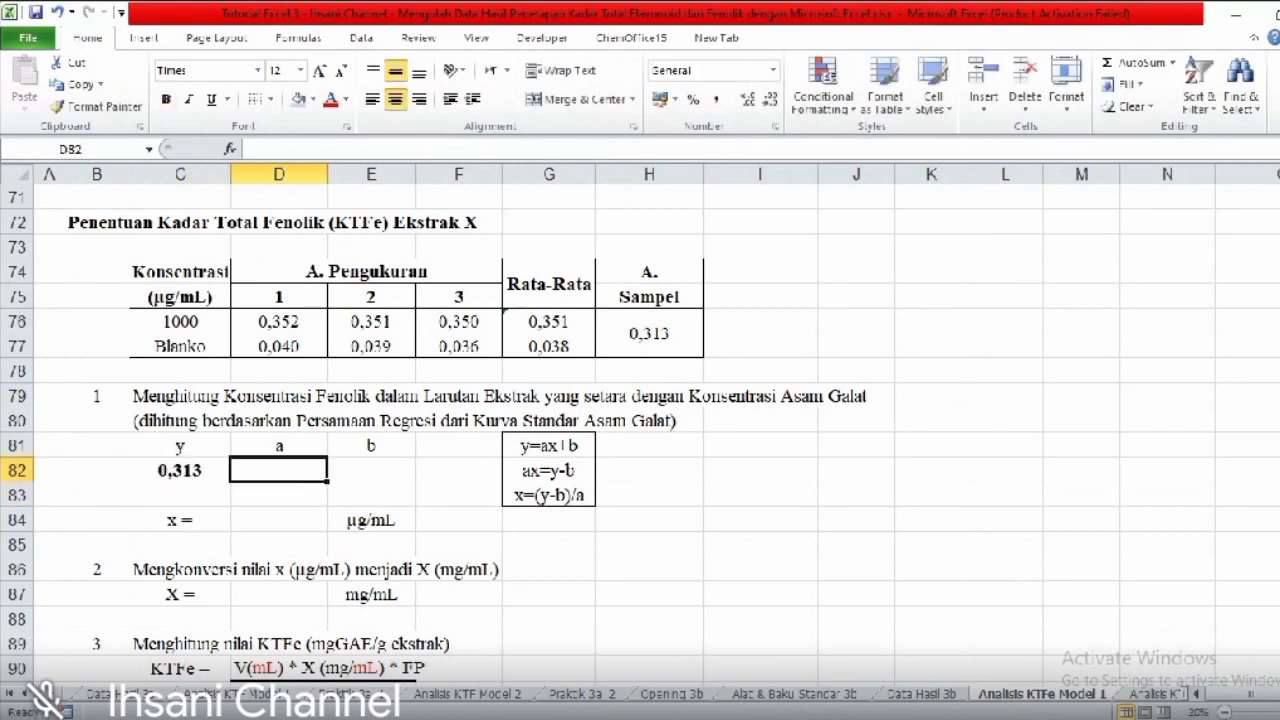
scroll(640, 430, "up", 3)
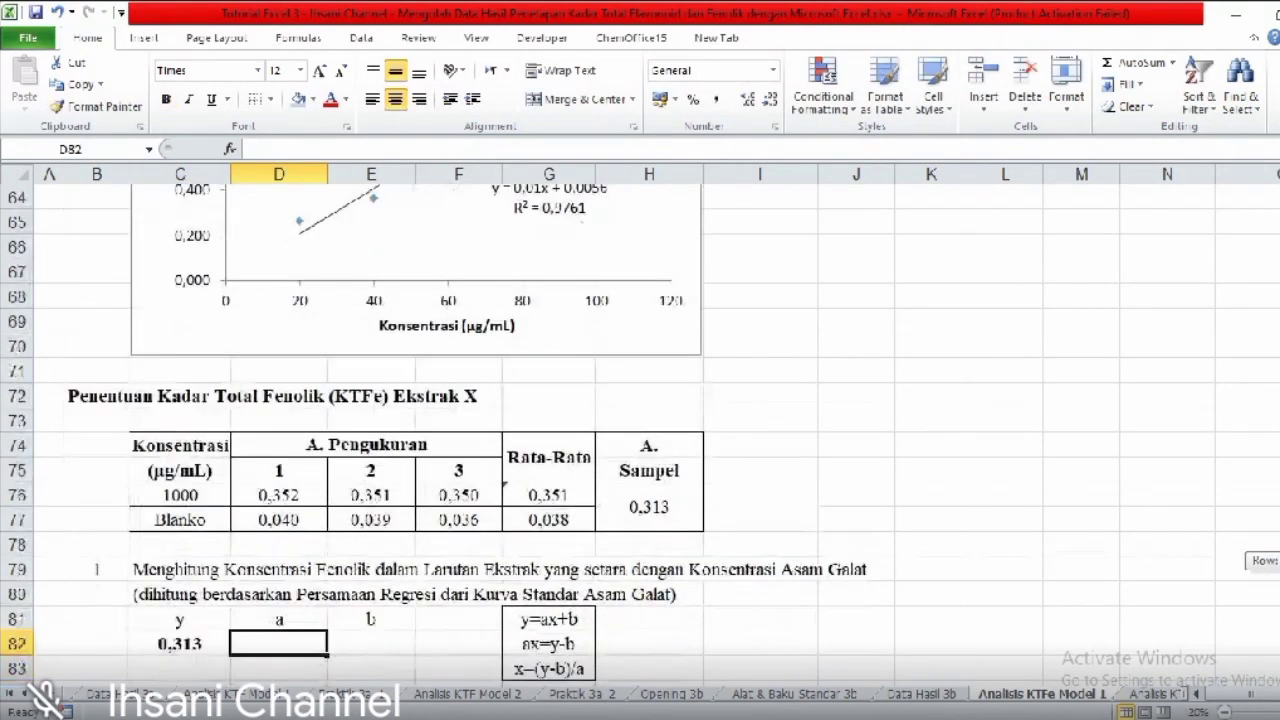
type("0,01")
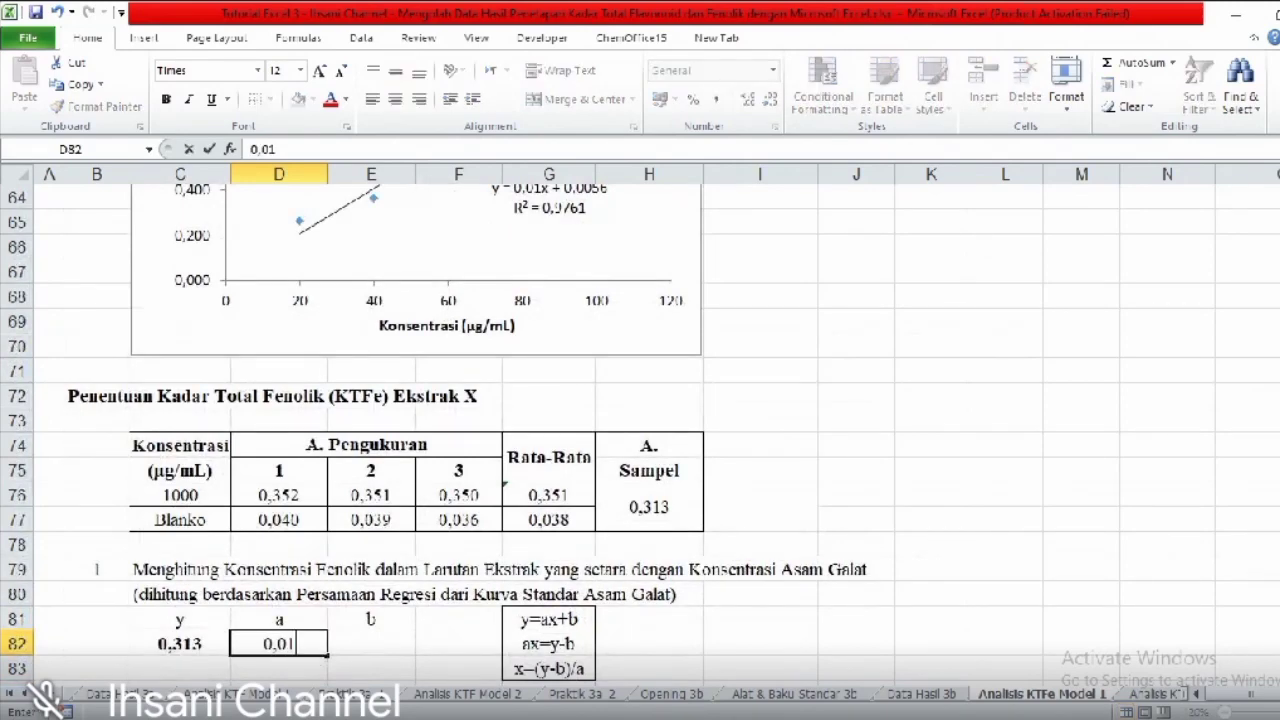
key("Tab")
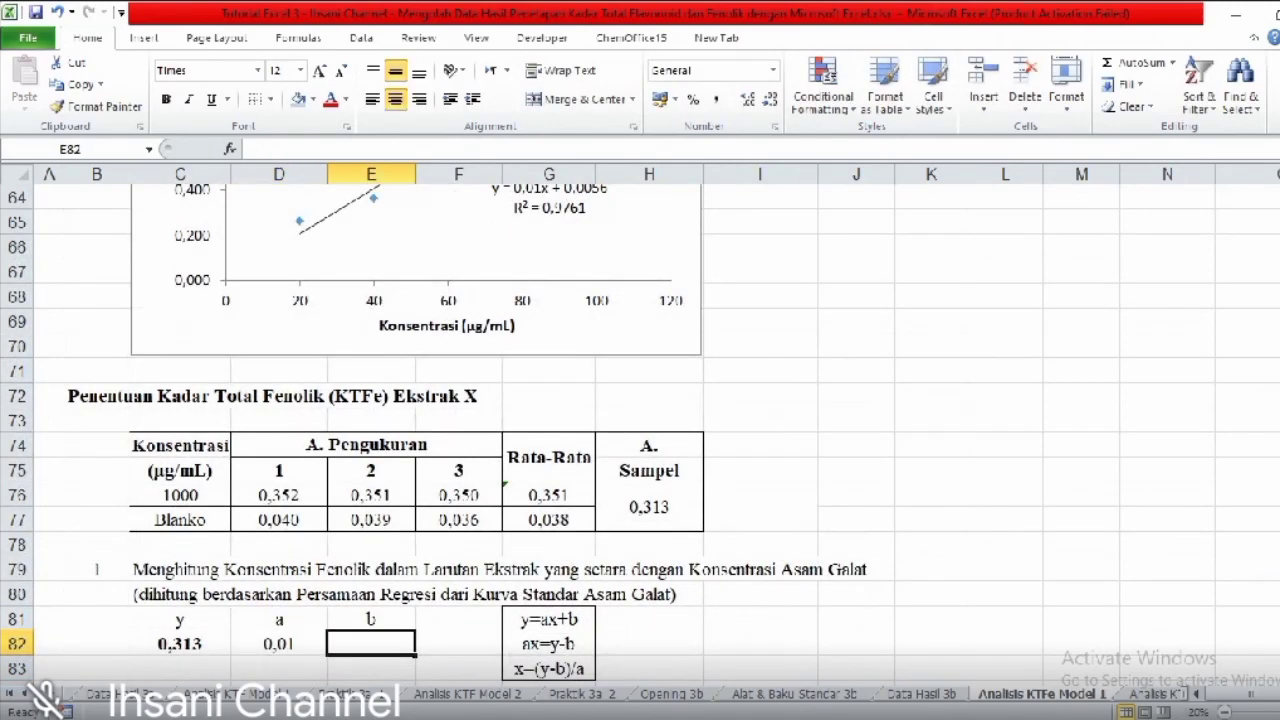
left_click_drag(1278, 527, 1278, 526)
type("0,0056")
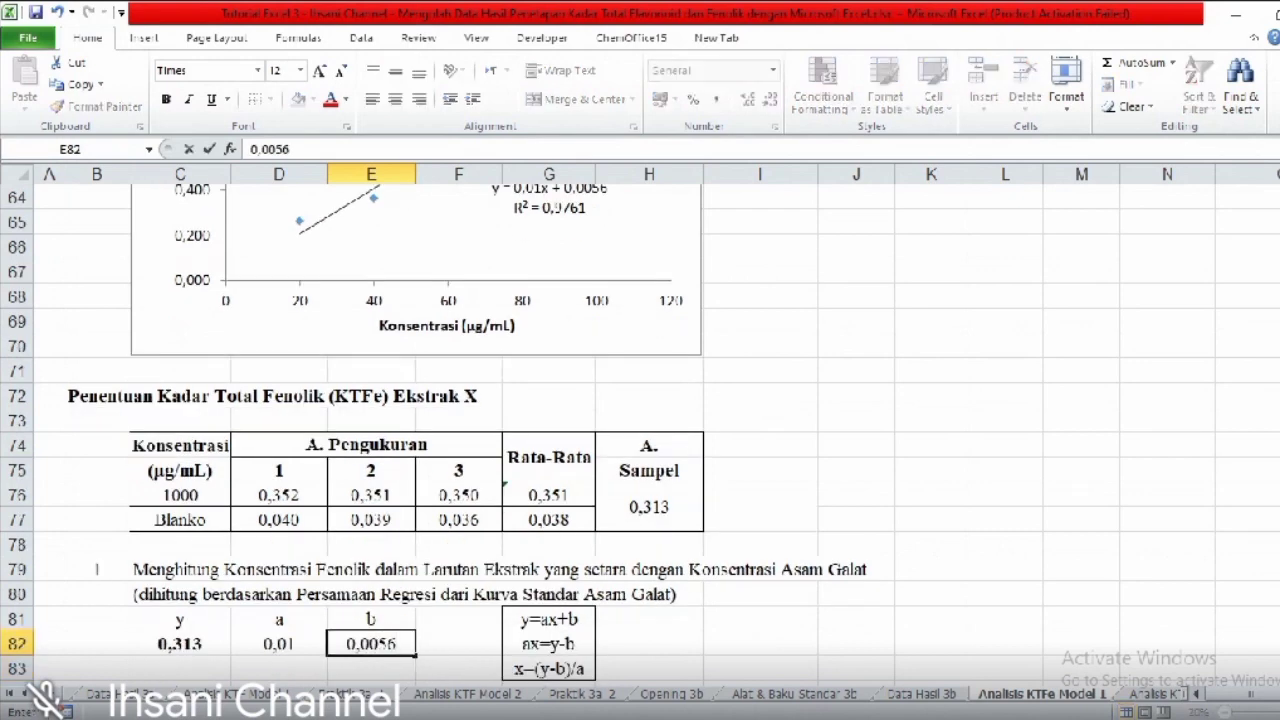
key("Return")
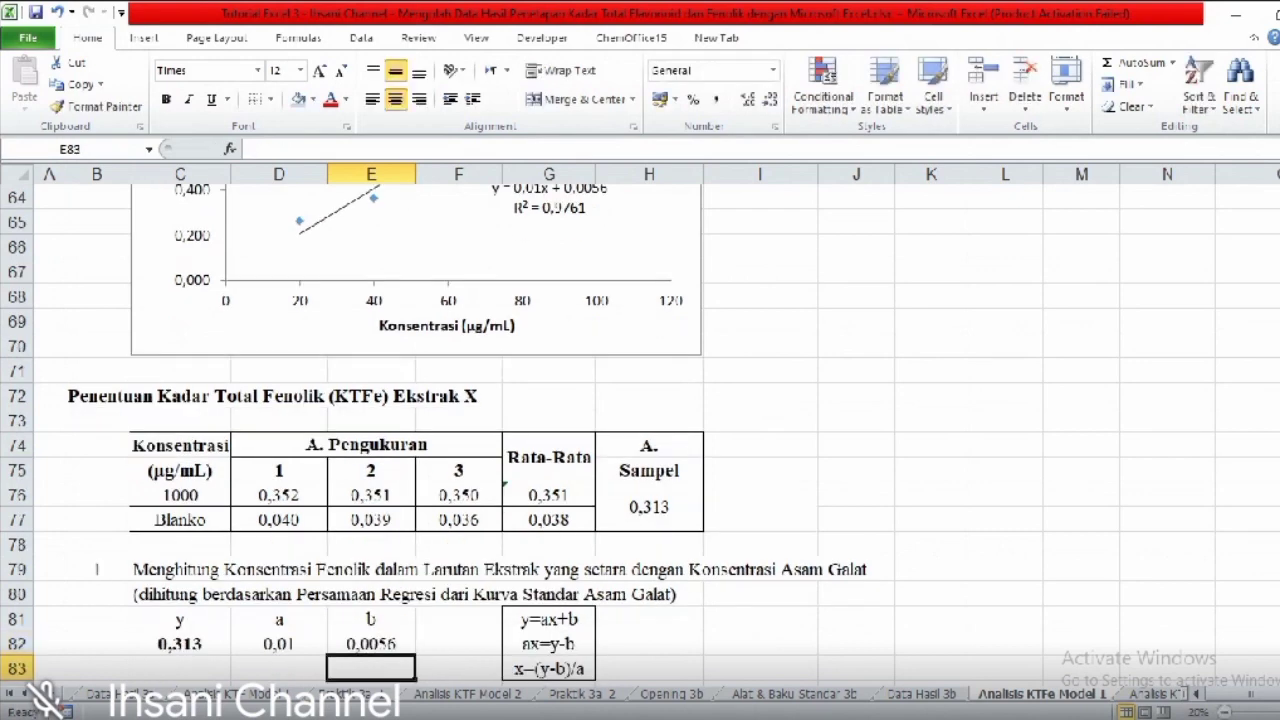
- Calculate the phenolic concentration x in D84 with the formula =(C82-E82)/D82
scroll(443, 400, "down", 2)
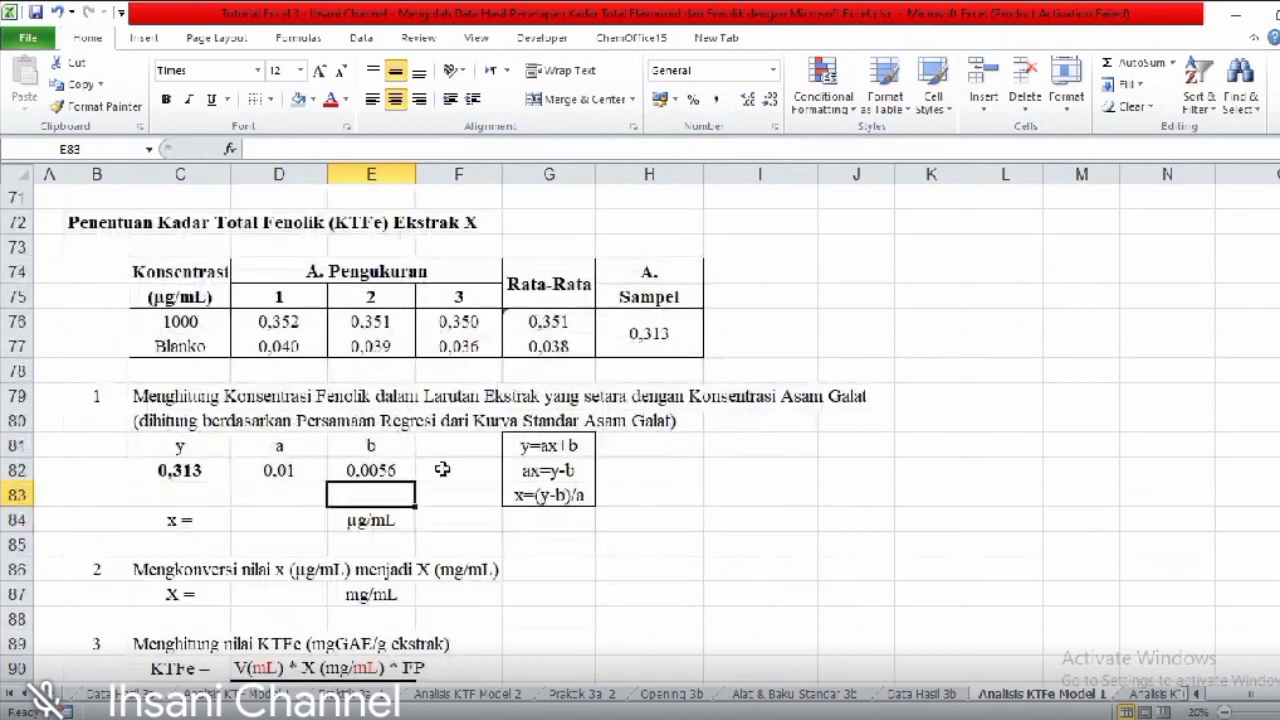
left_click(281, 512)
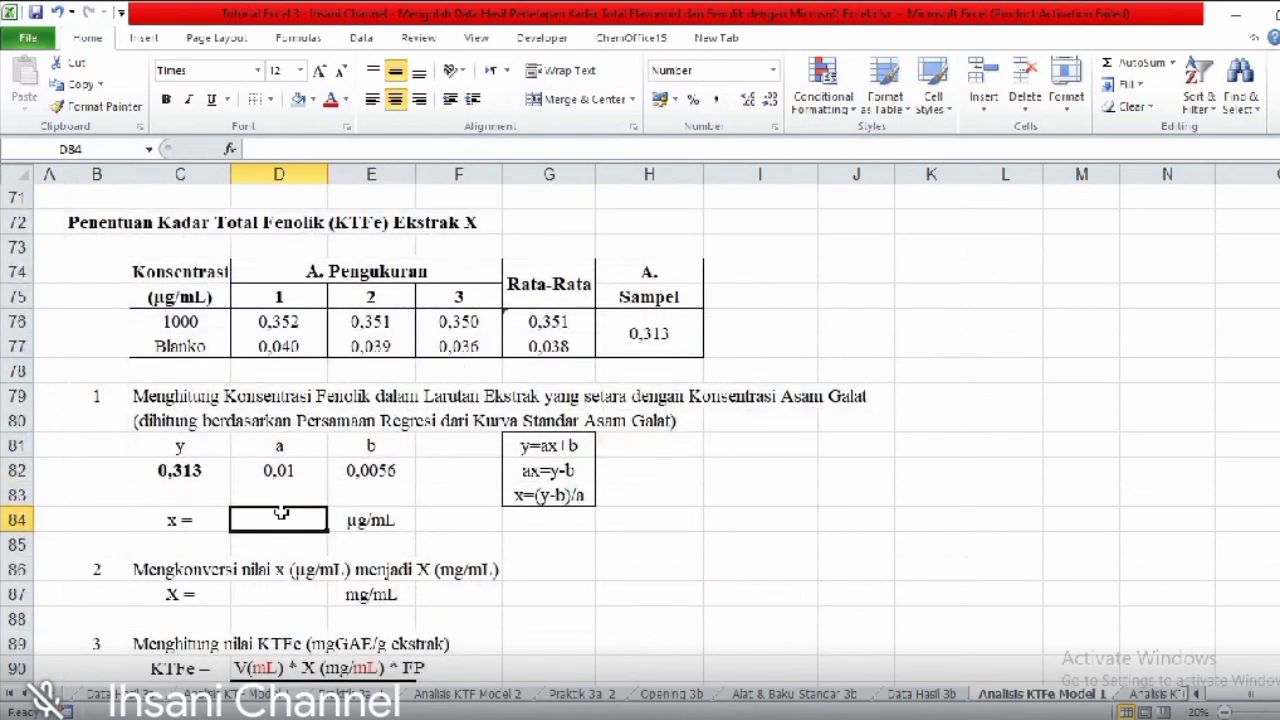
type("=(")
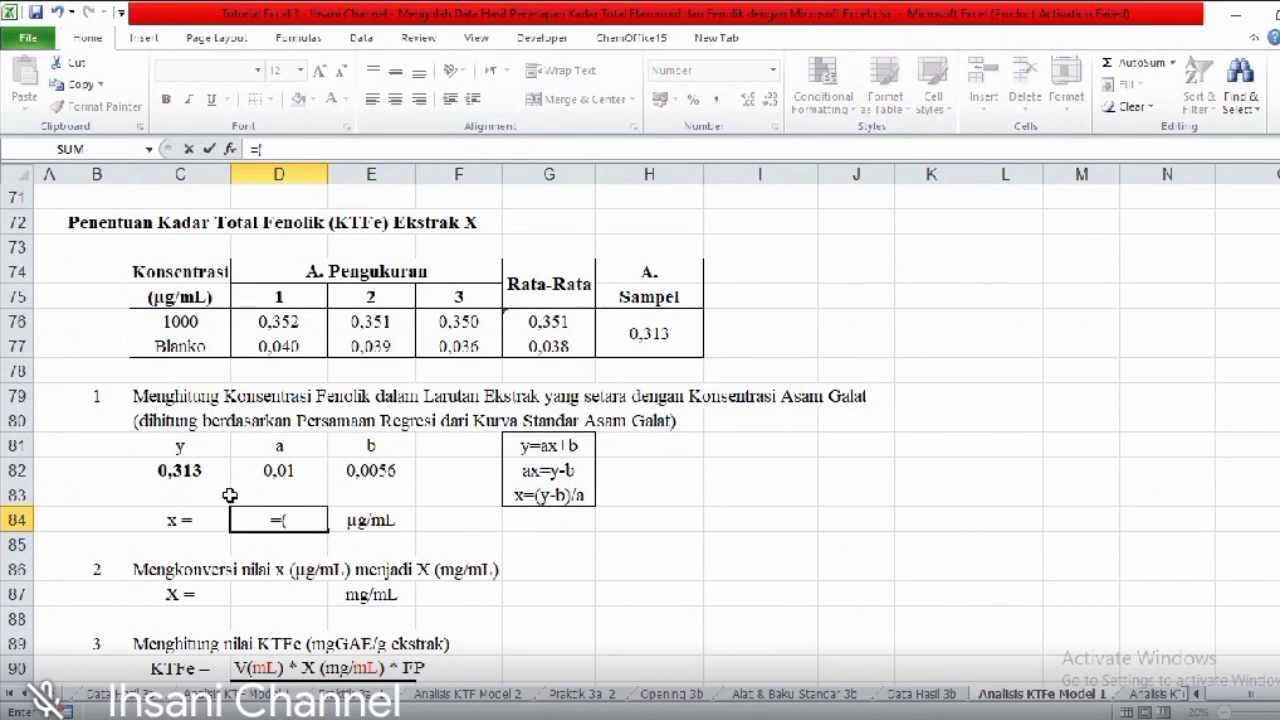
left_click(167, 467)
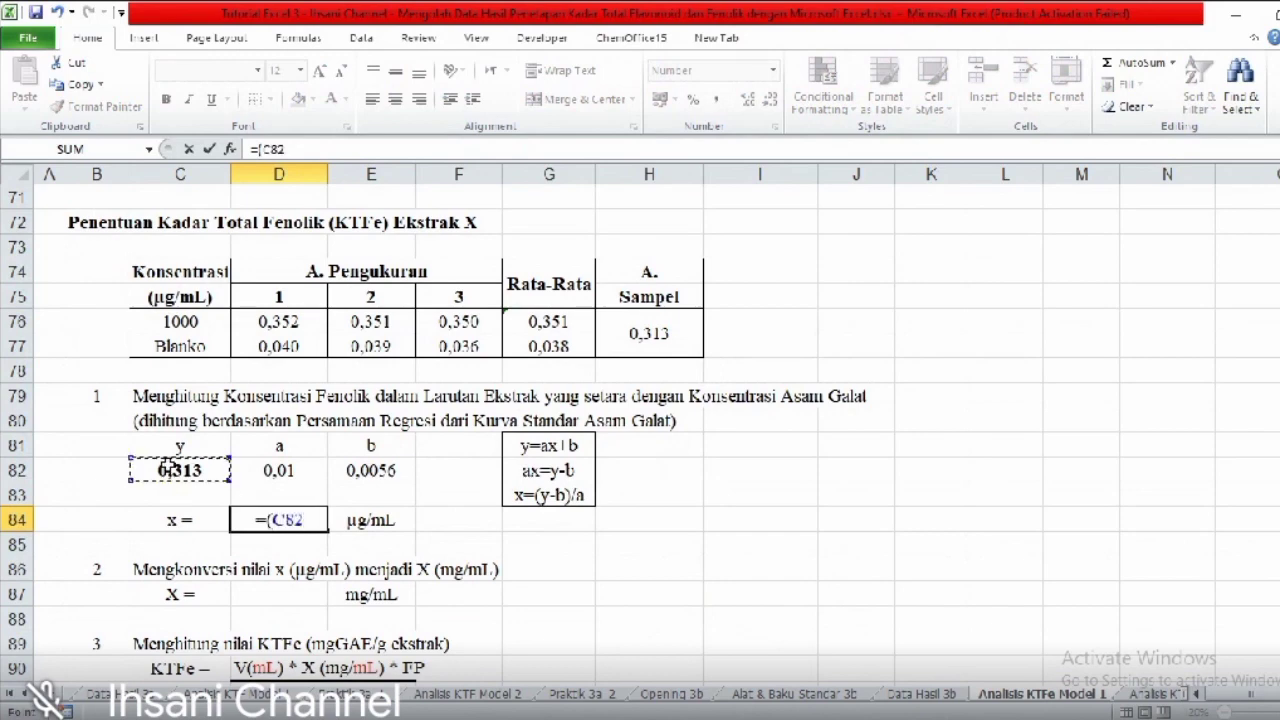
type("-")
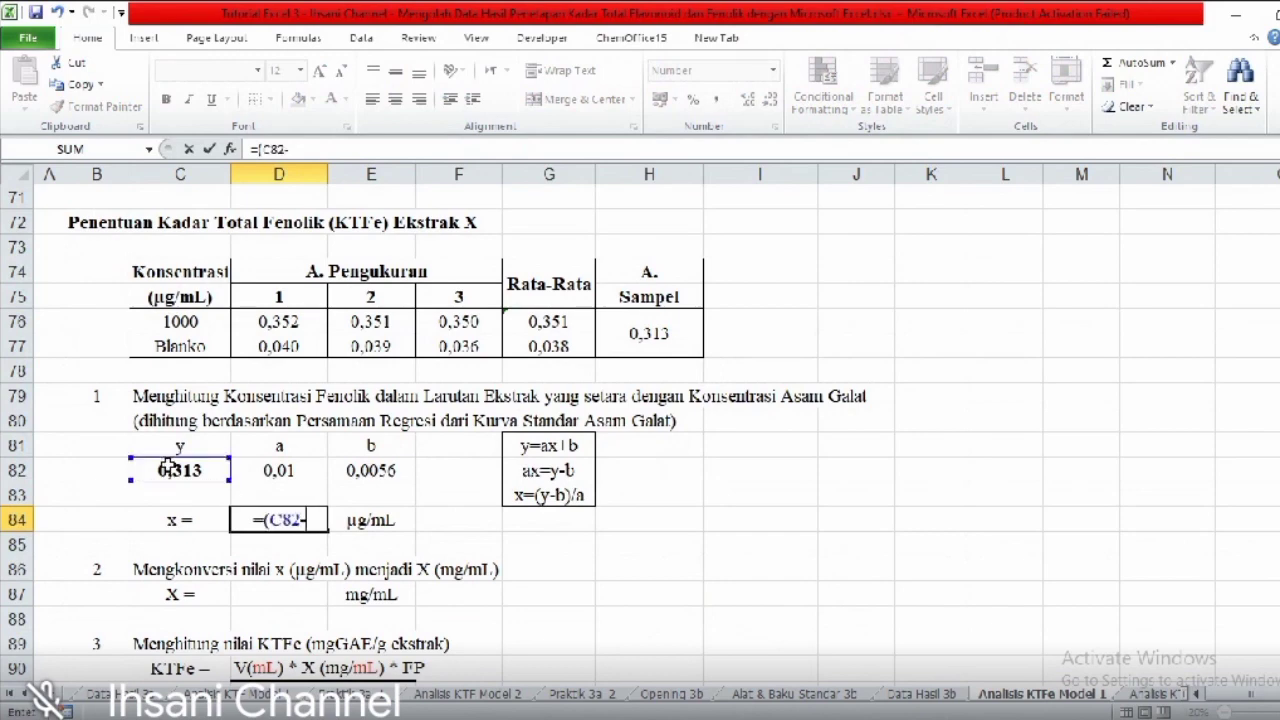
left_click(380, 476)
type(")/")
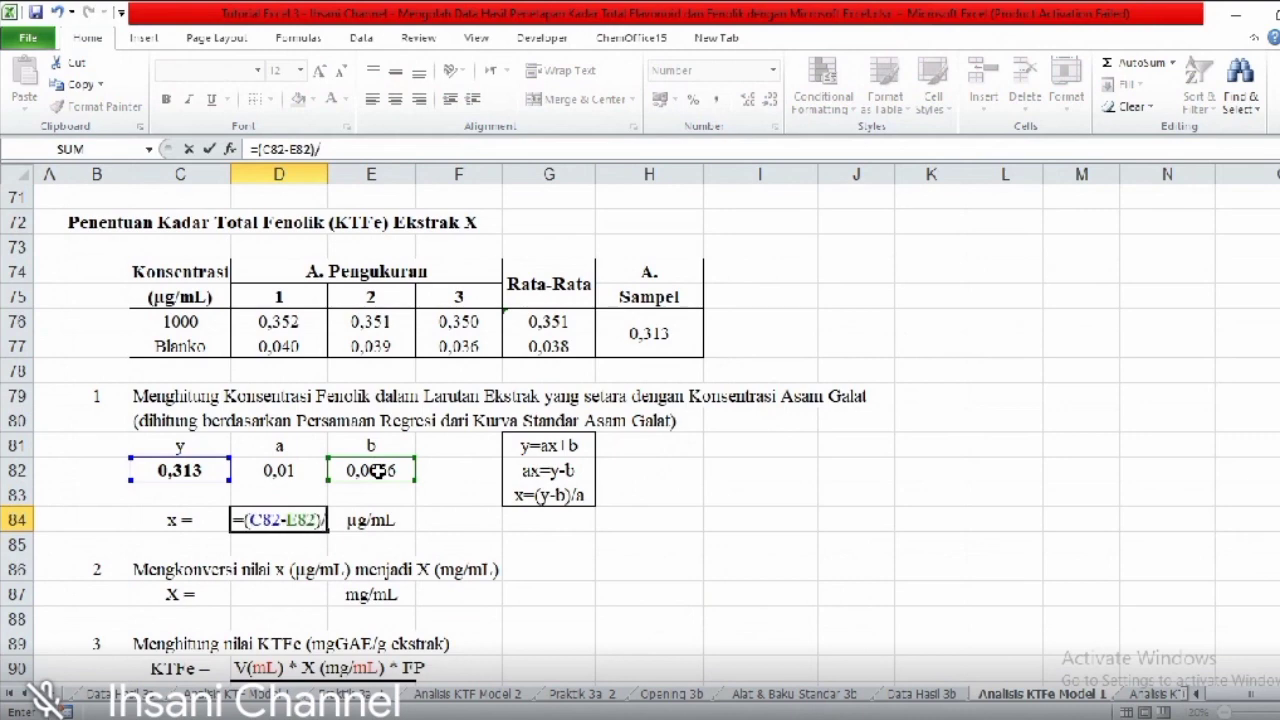
left_click(300, 474)
key("Return")
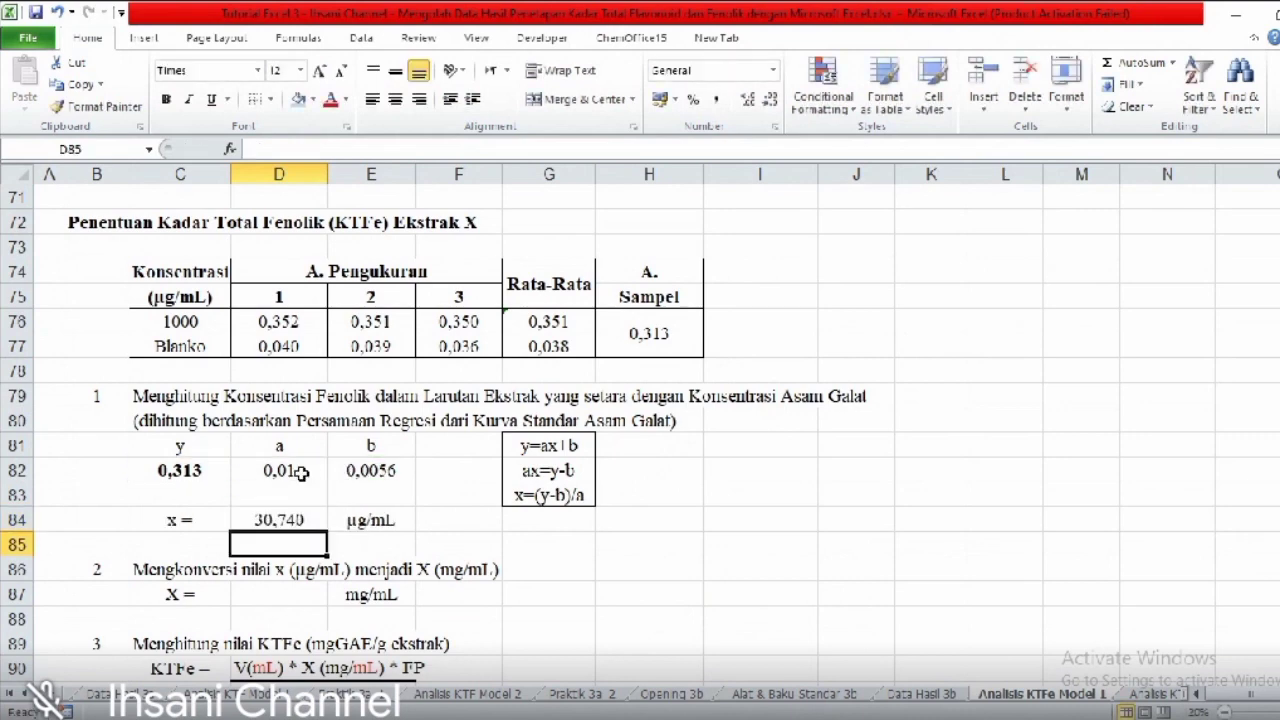
- Convert x from µg/mL to mg/mL in D87 with the formula =D84/1000
left_click(380, 520)
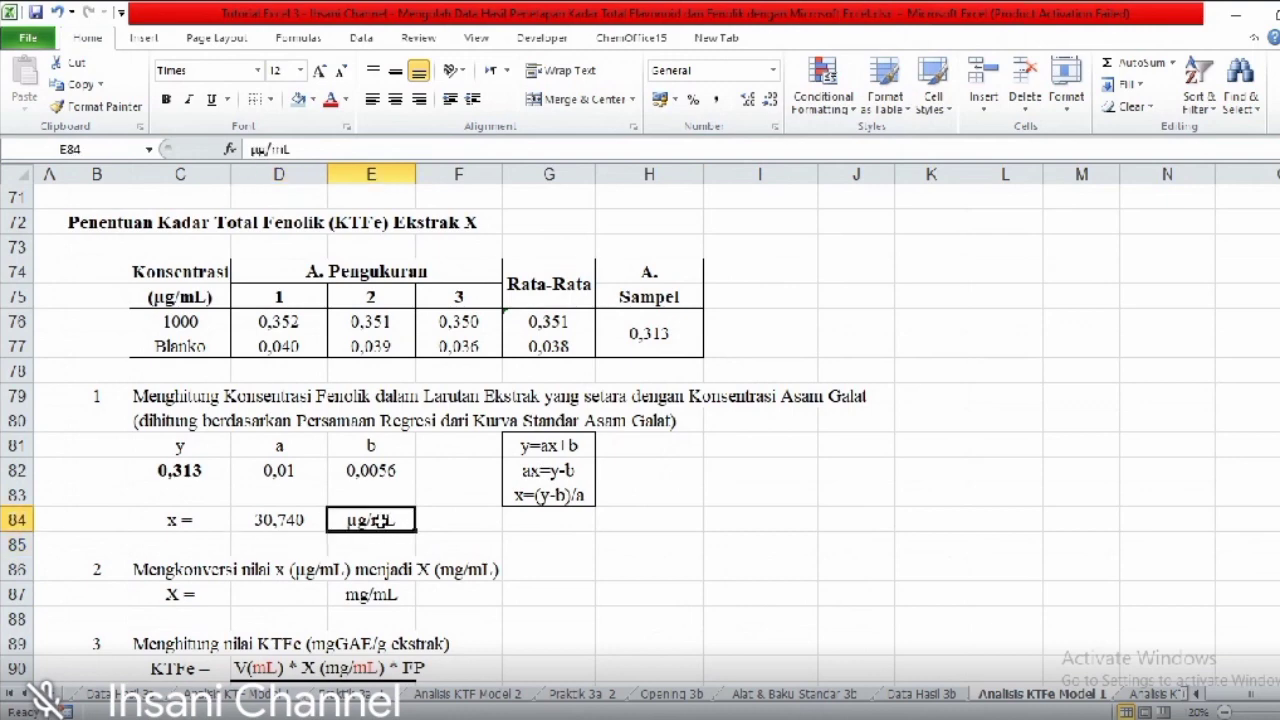
left_click(305, 597)
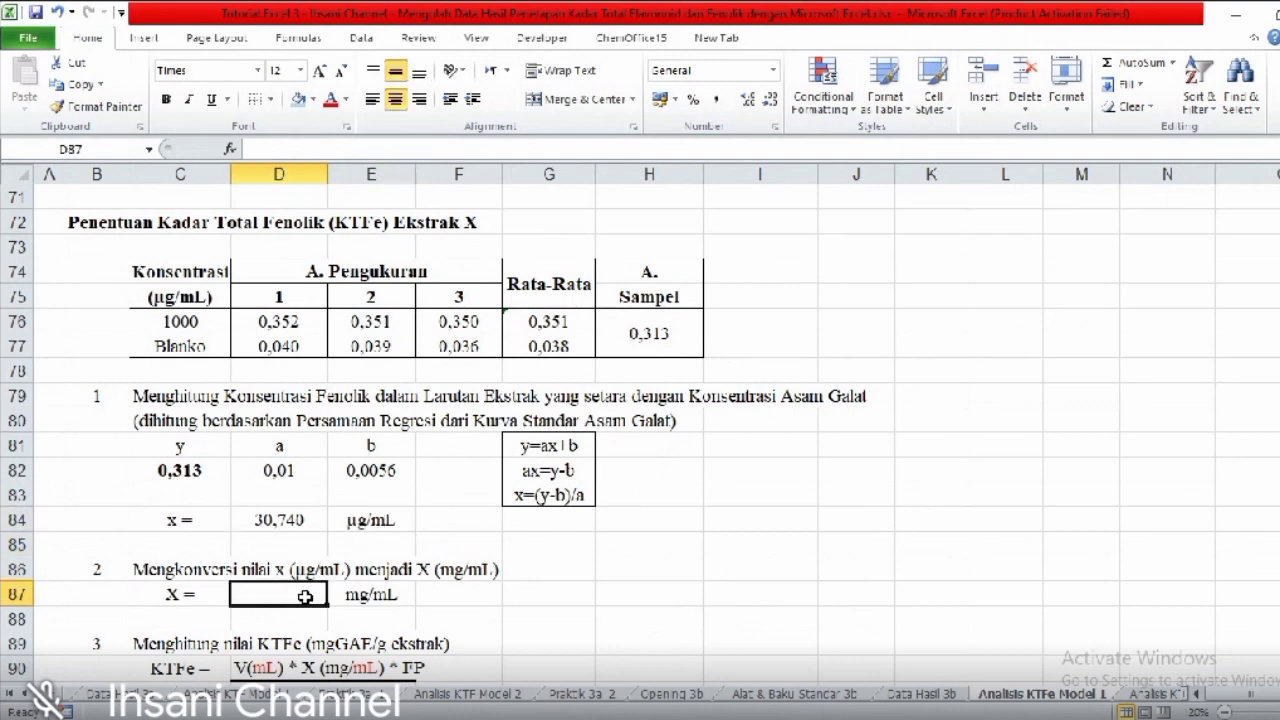
type("=")
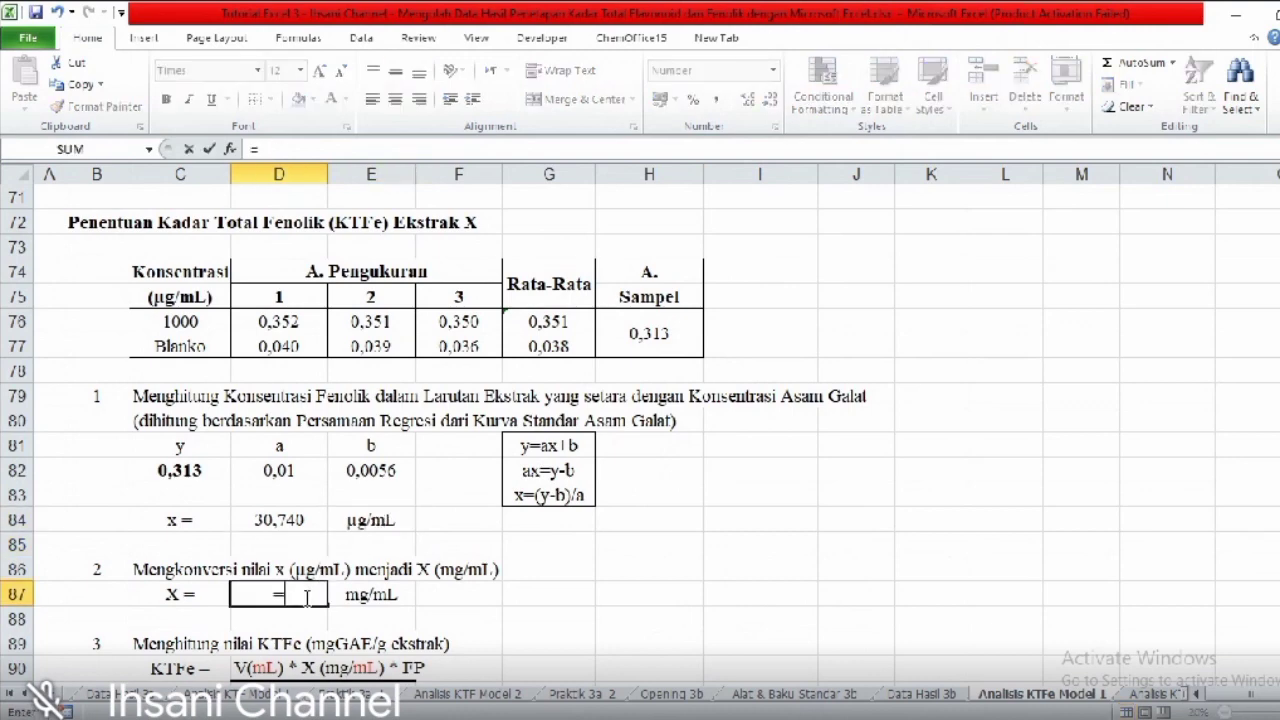
left_click(280, 520)
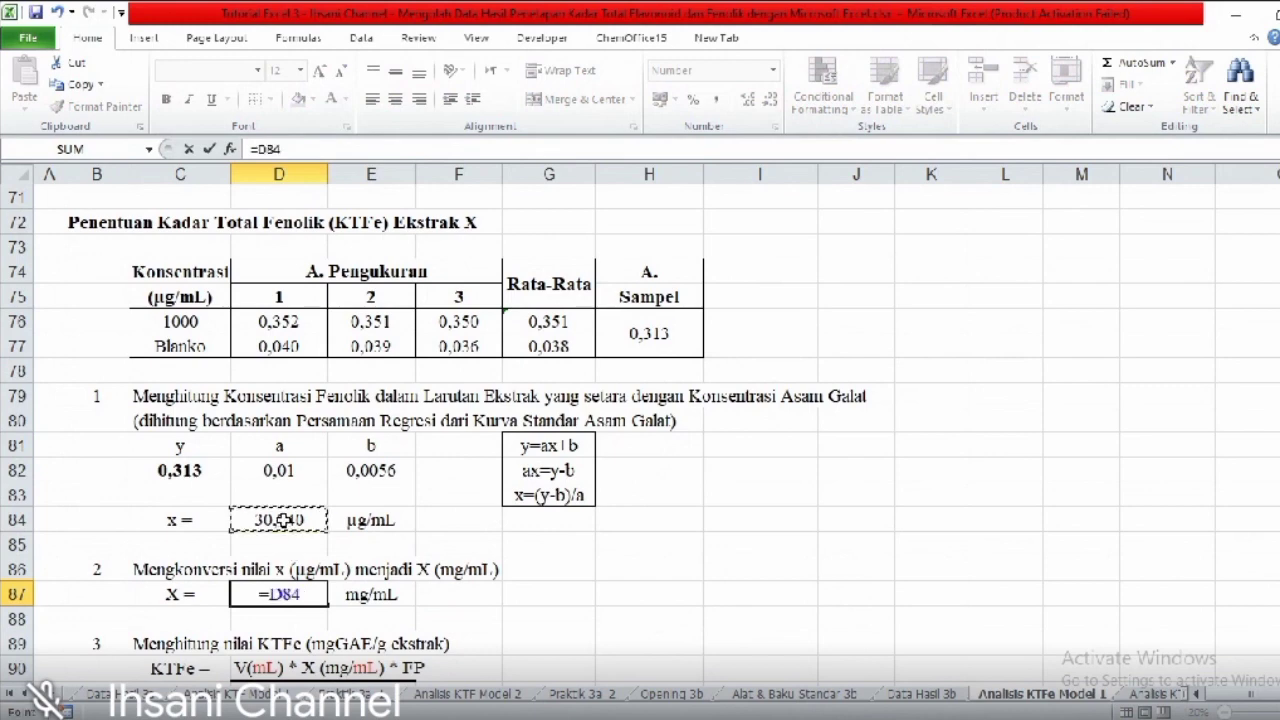
type("/1000")
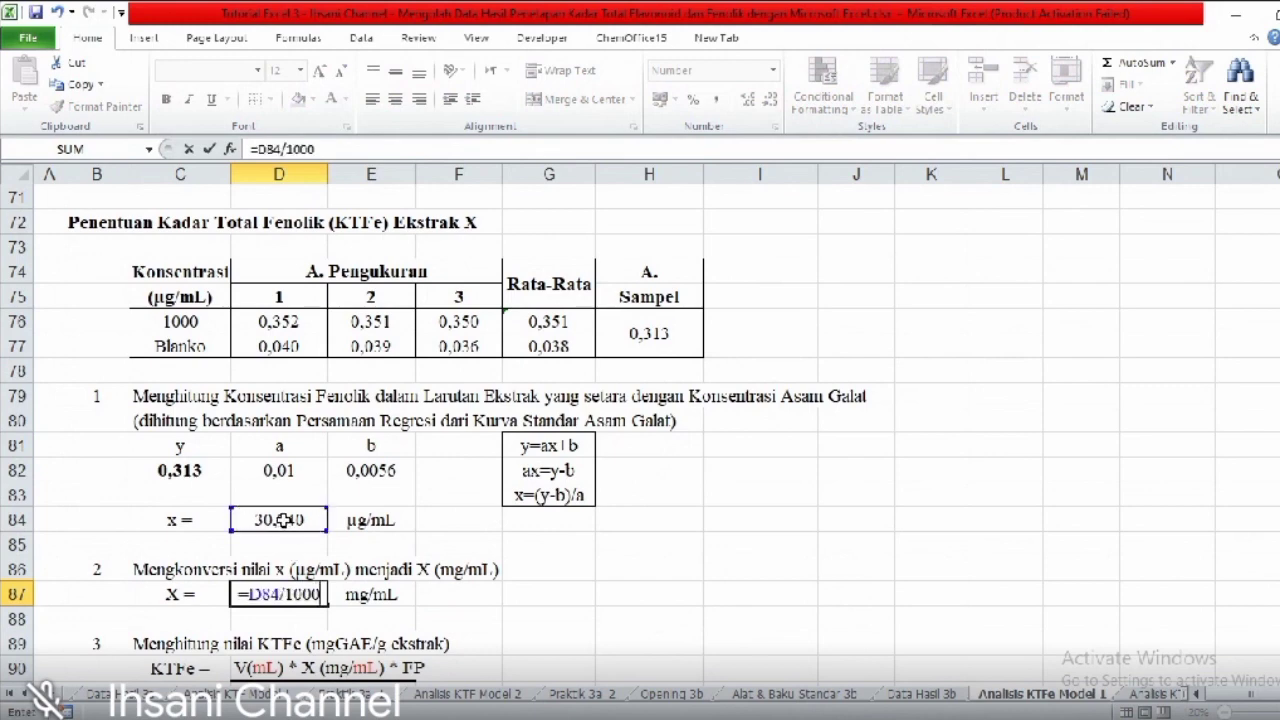
key("Return")
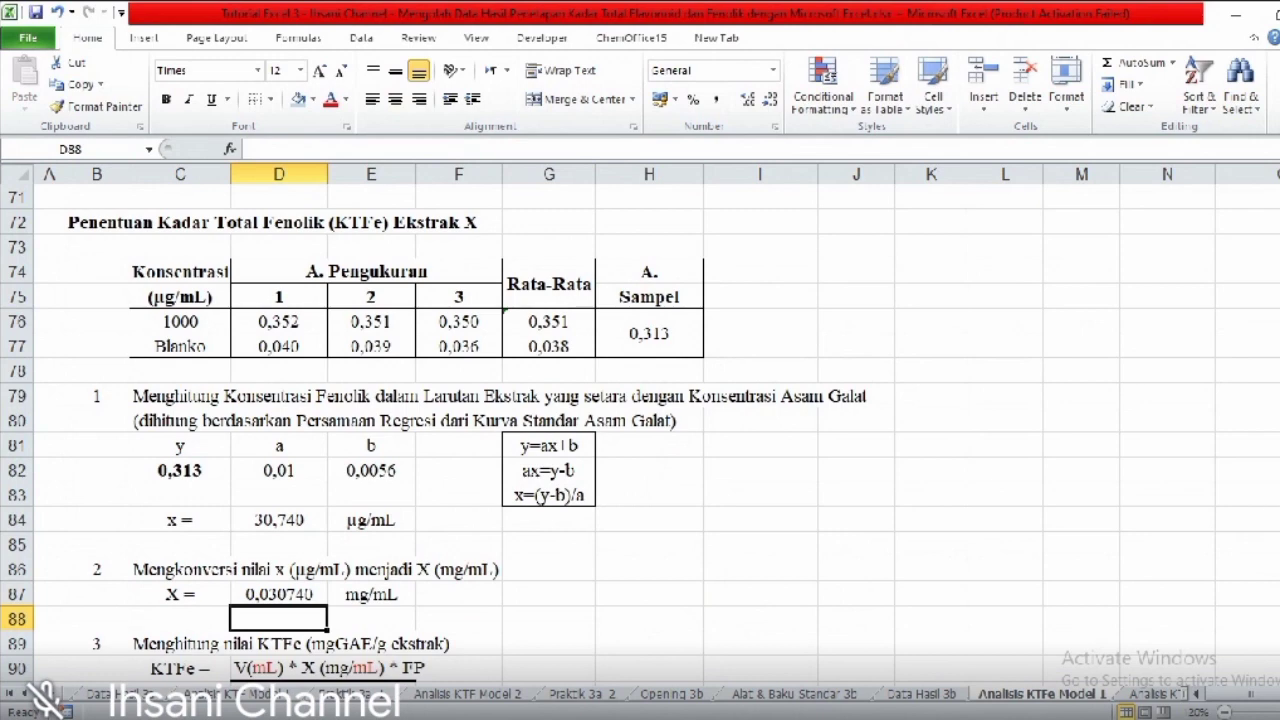
- Calculate the KTFe value in mgGAE/g ekstrak in D93 with the formula =10*D87*1/0,01
scroll(743, 477, "down", 3)
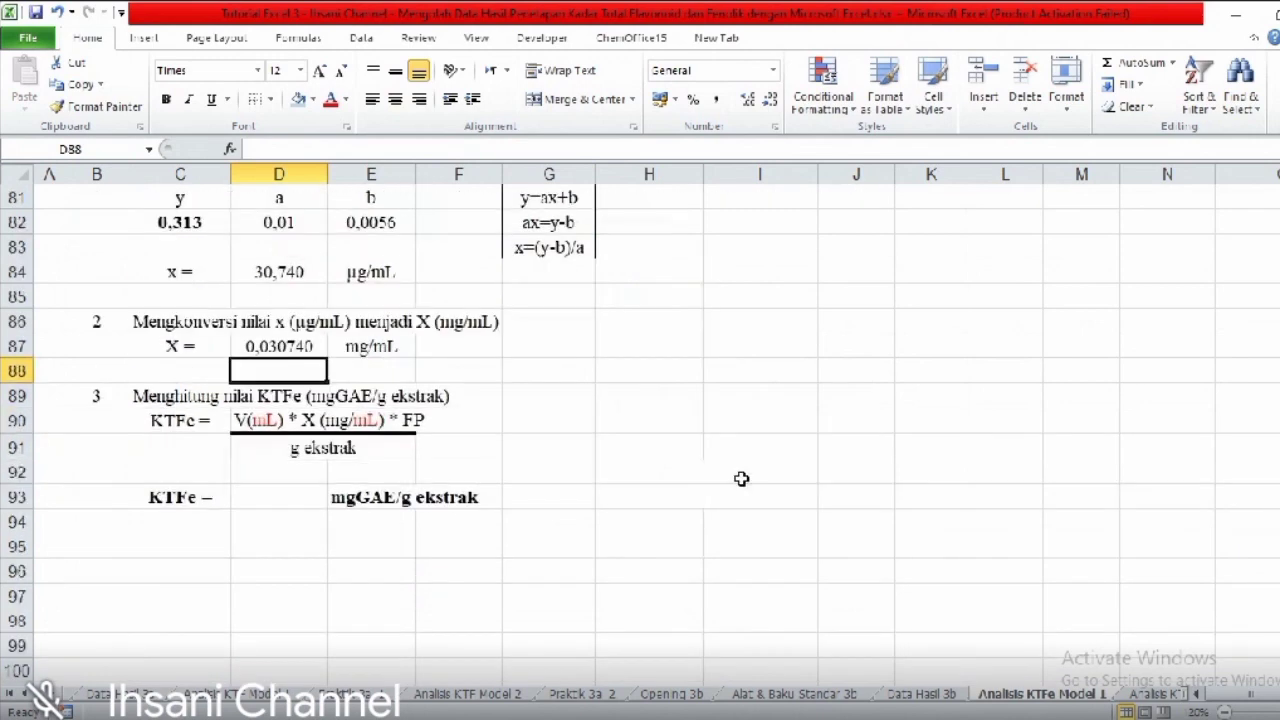
left_click(249, 493)
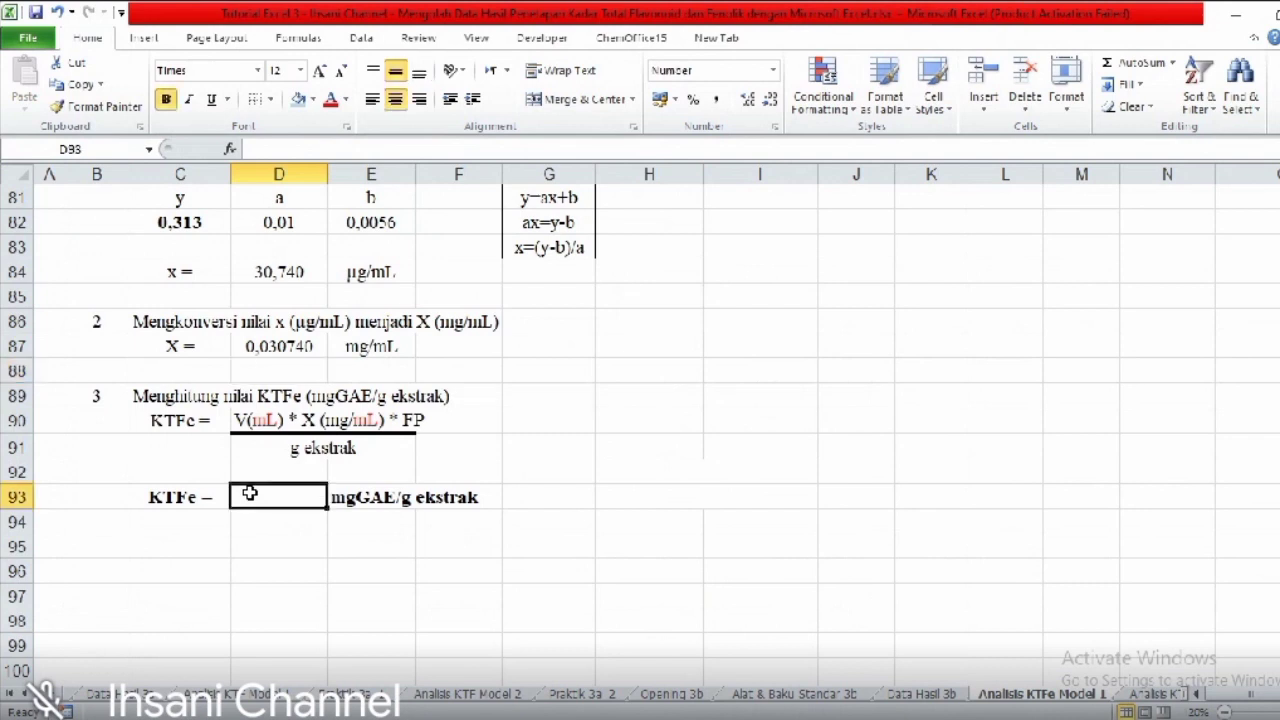
type("=10")
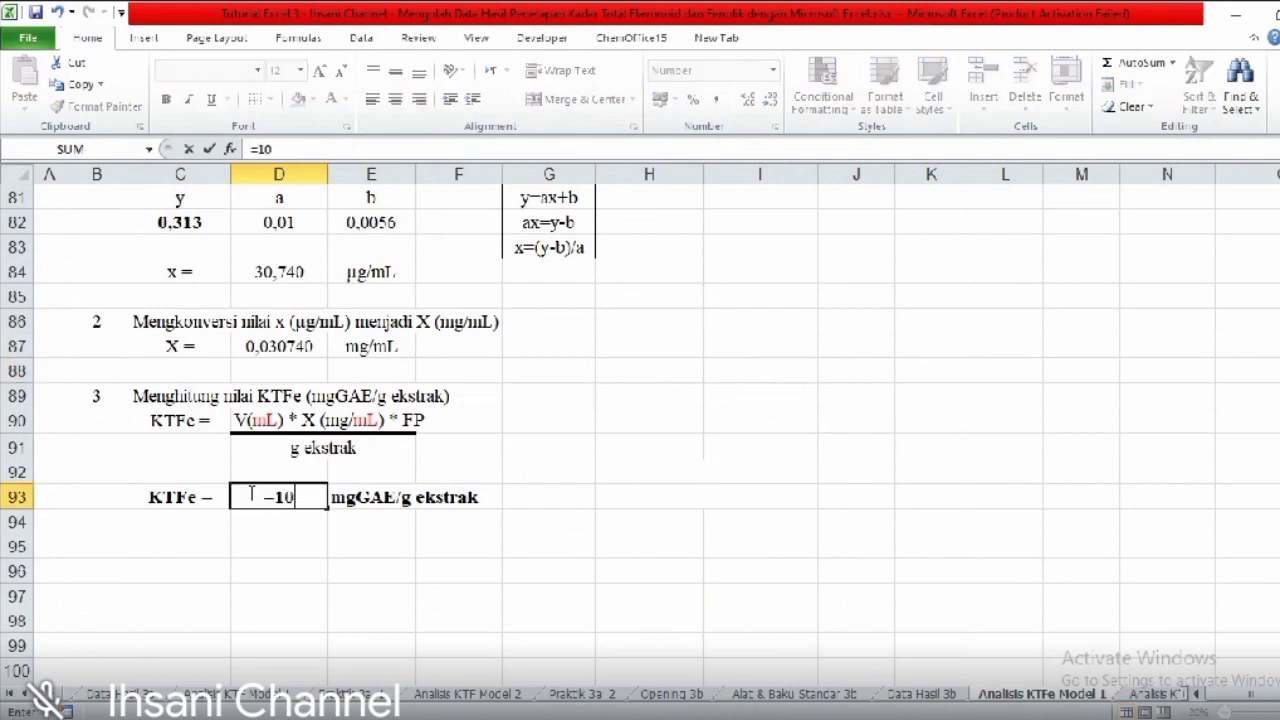
type("*")
left_click(283, 347)
type("*")
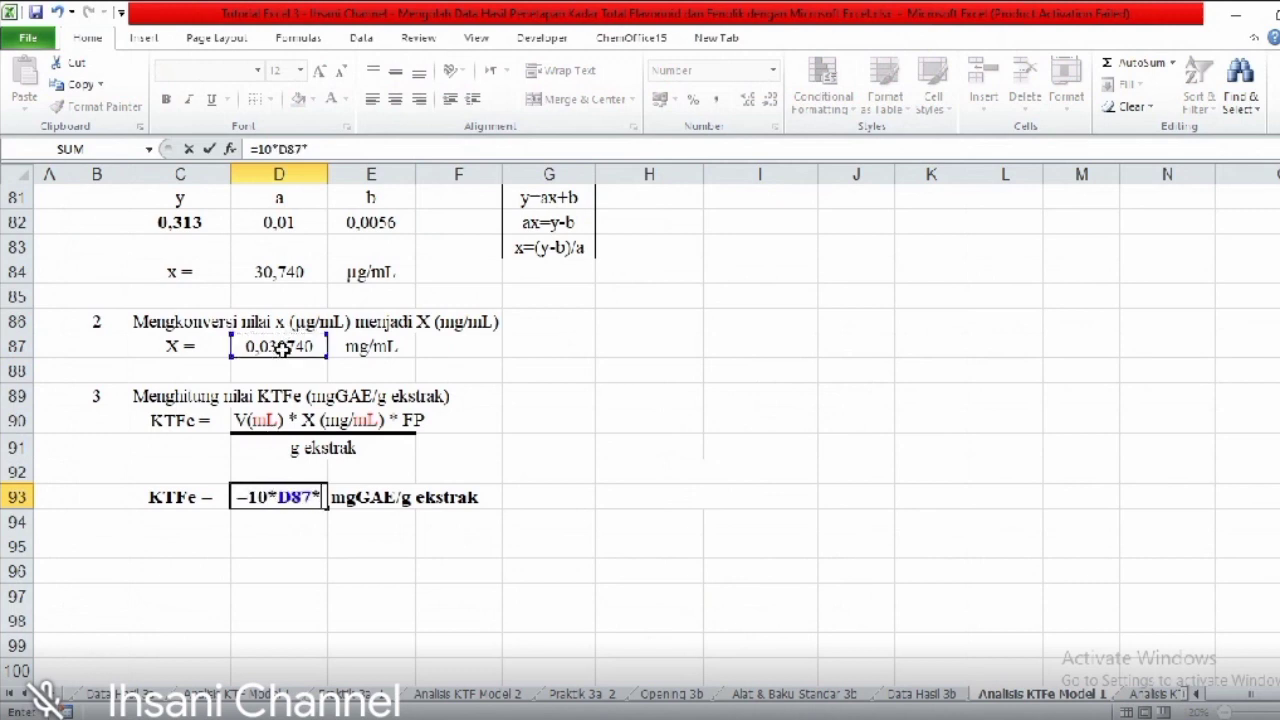
type("1")
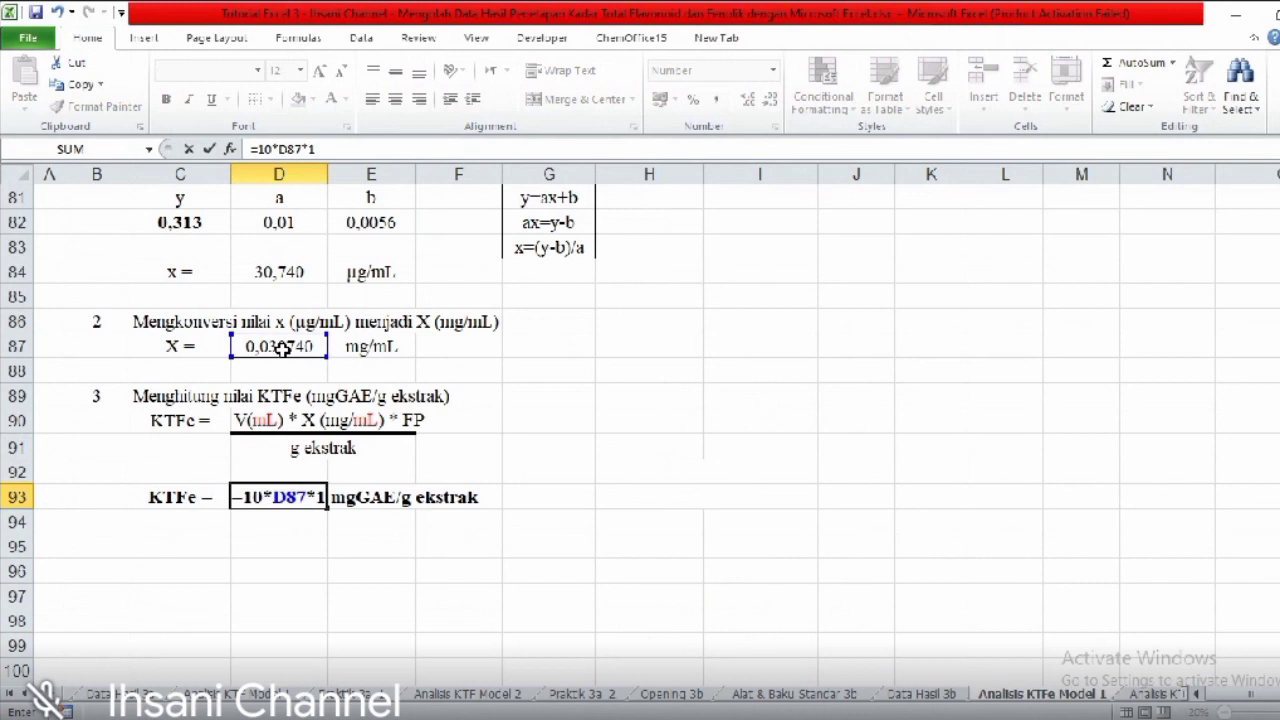
type("/")
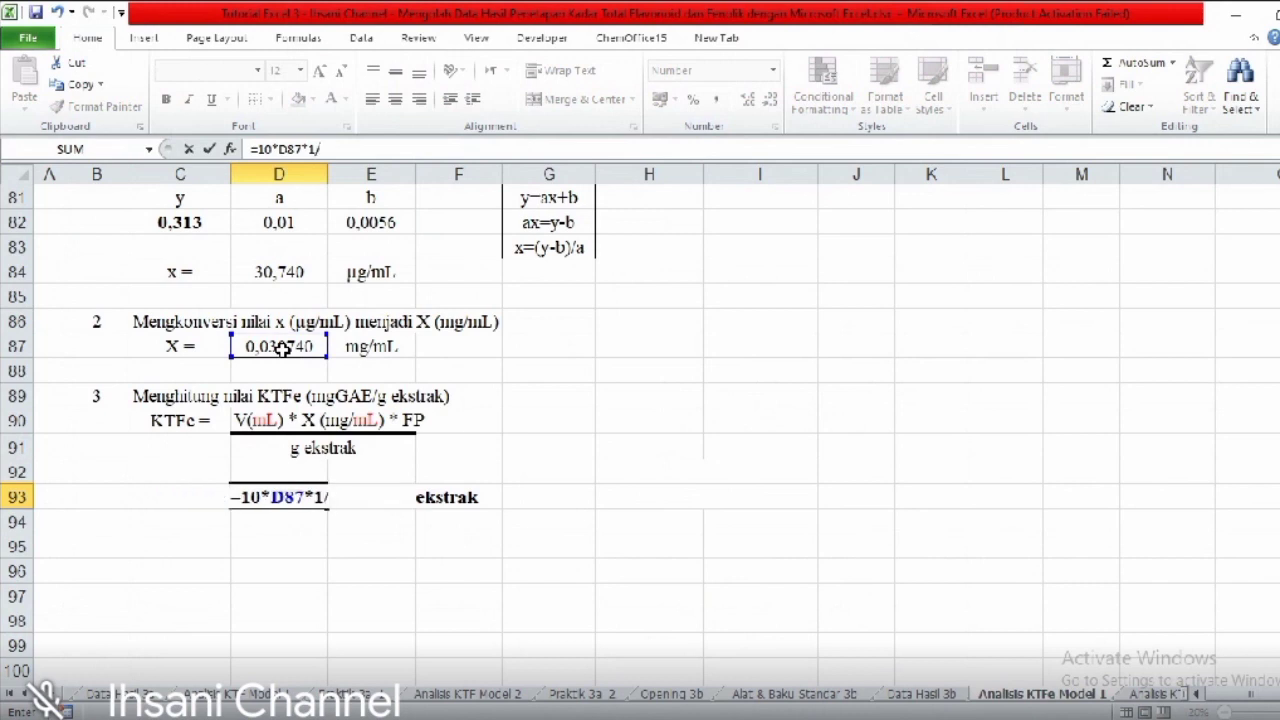
type("0,01")
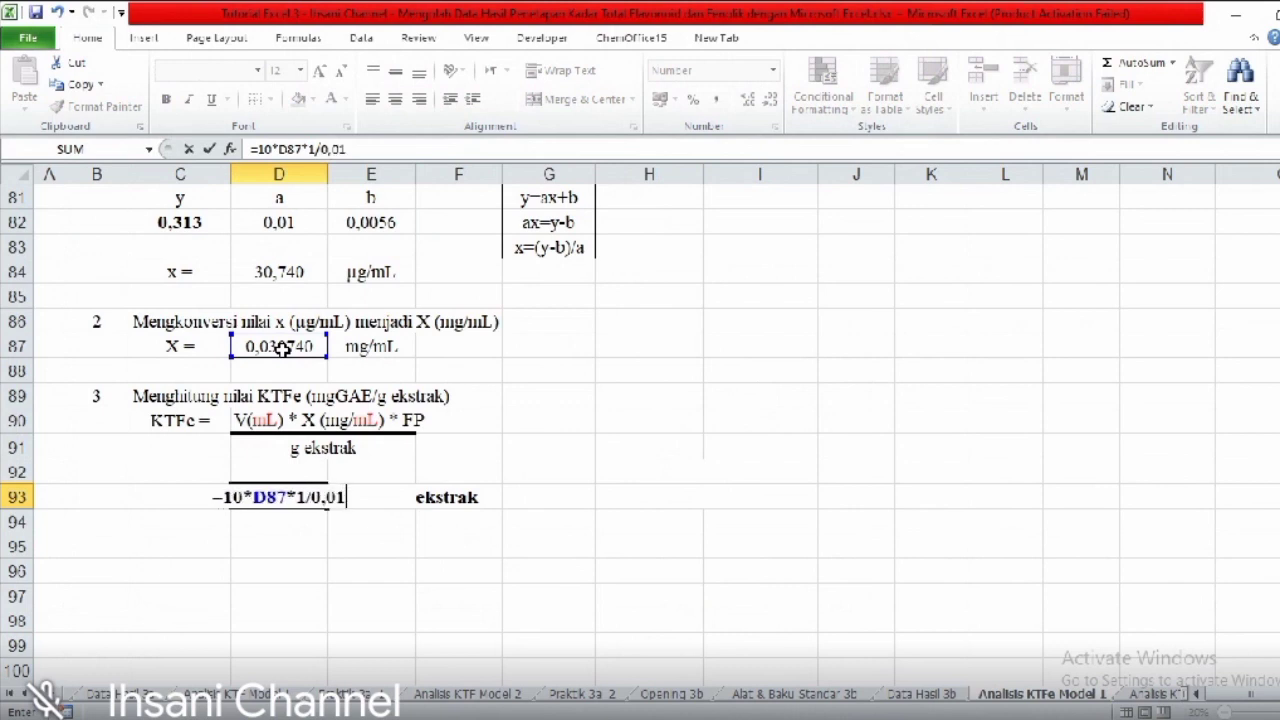
key("Return")
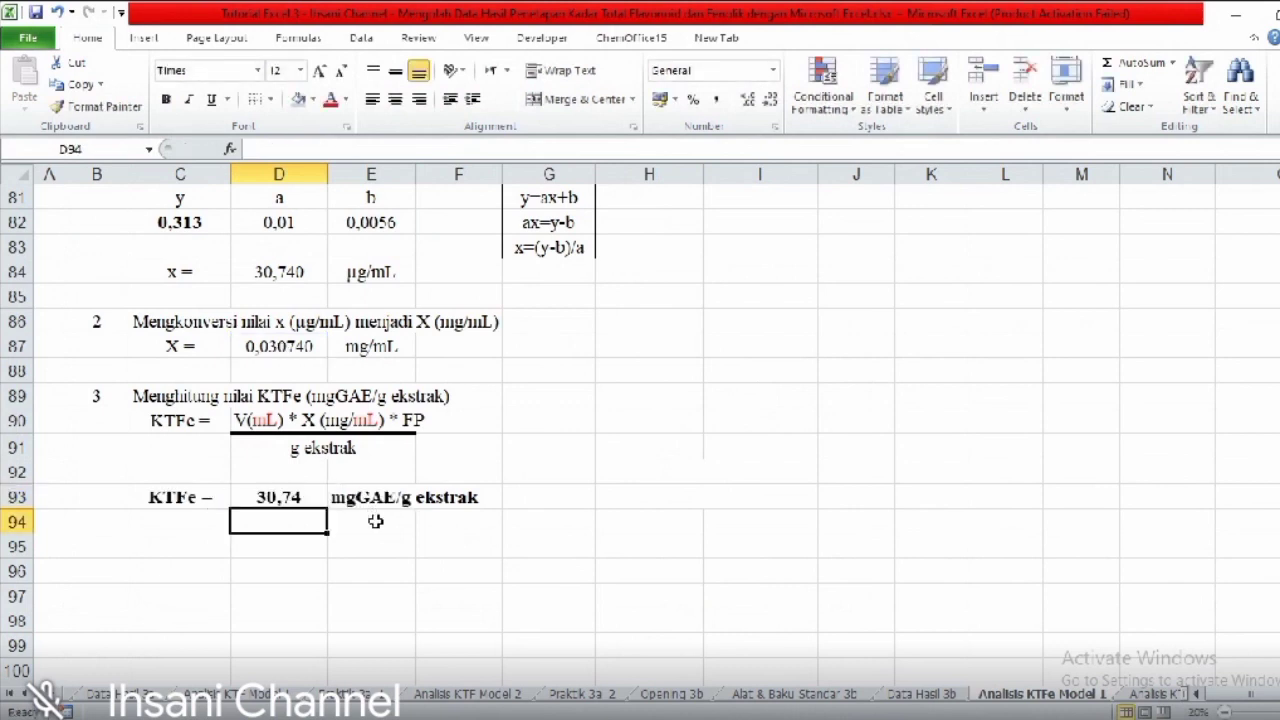
left_click(305, 505)
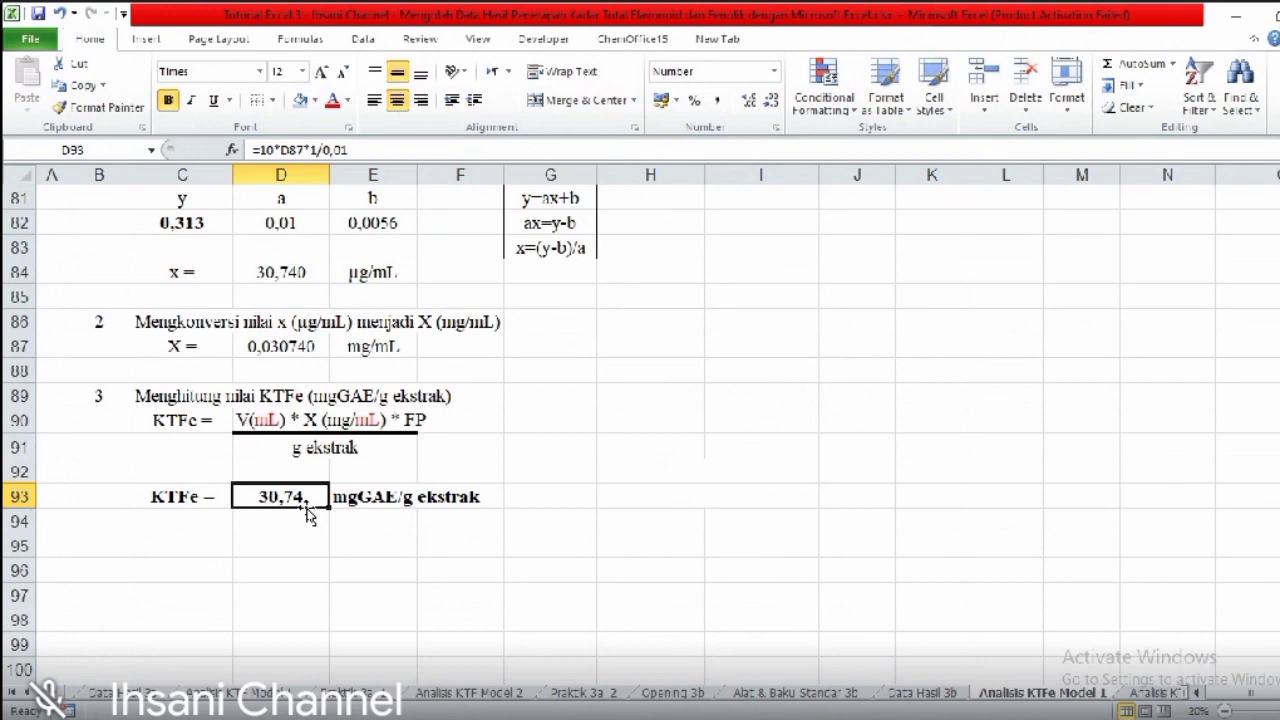
- Open the Analisis KTFe Model 2 sheet to view its Asam Galat and Ekstrak X data
left_click(1160, 693)
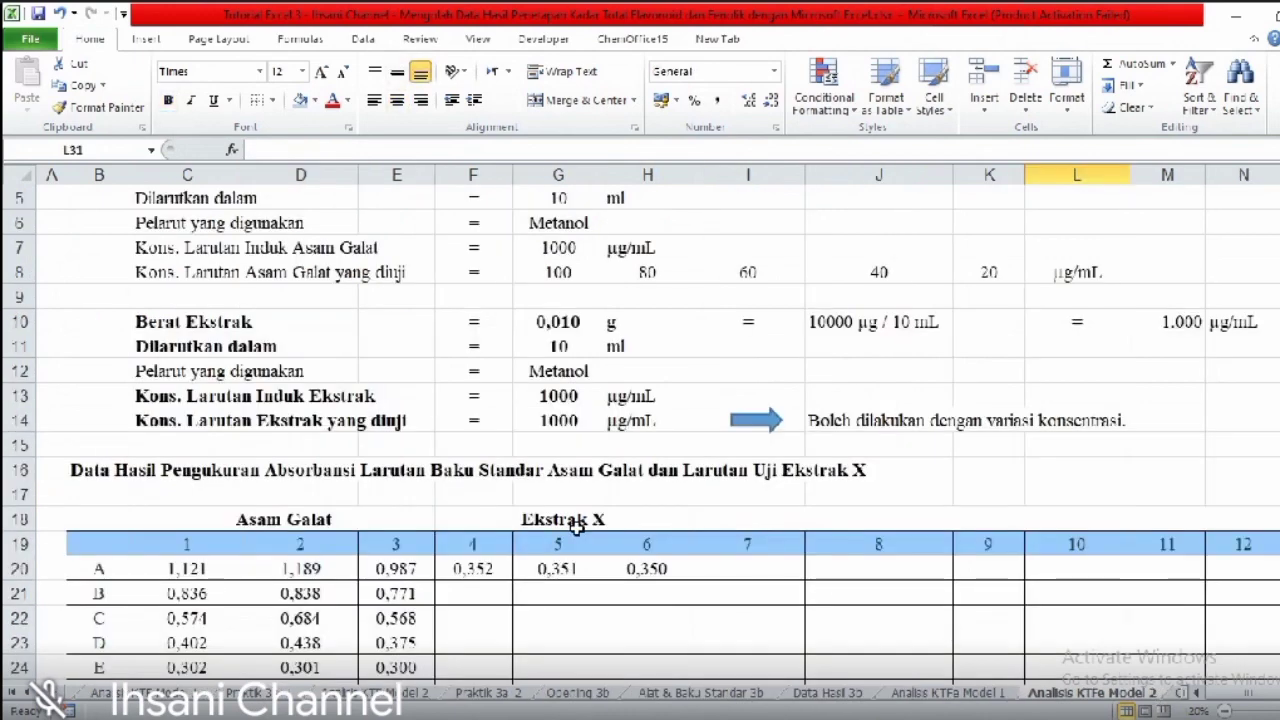
left_click_drag(1279, 225, 1279, 238)
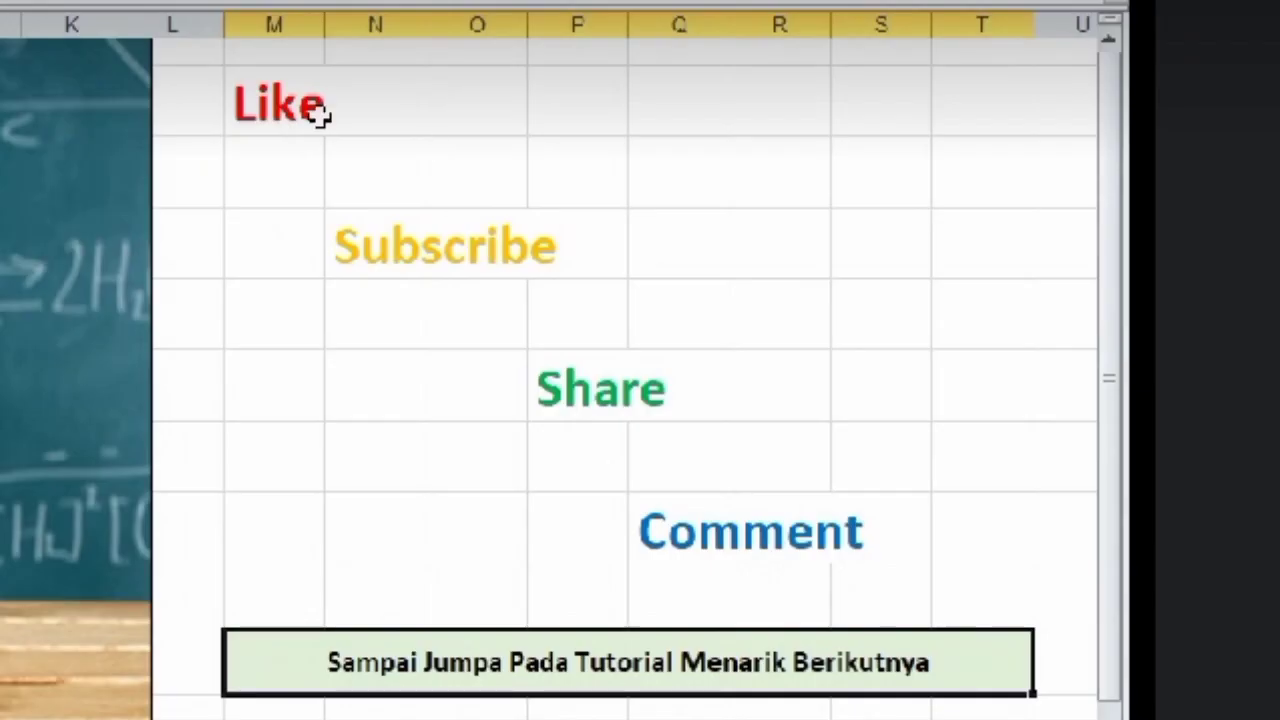
left_click(310, 106)
left_click(385, 245)
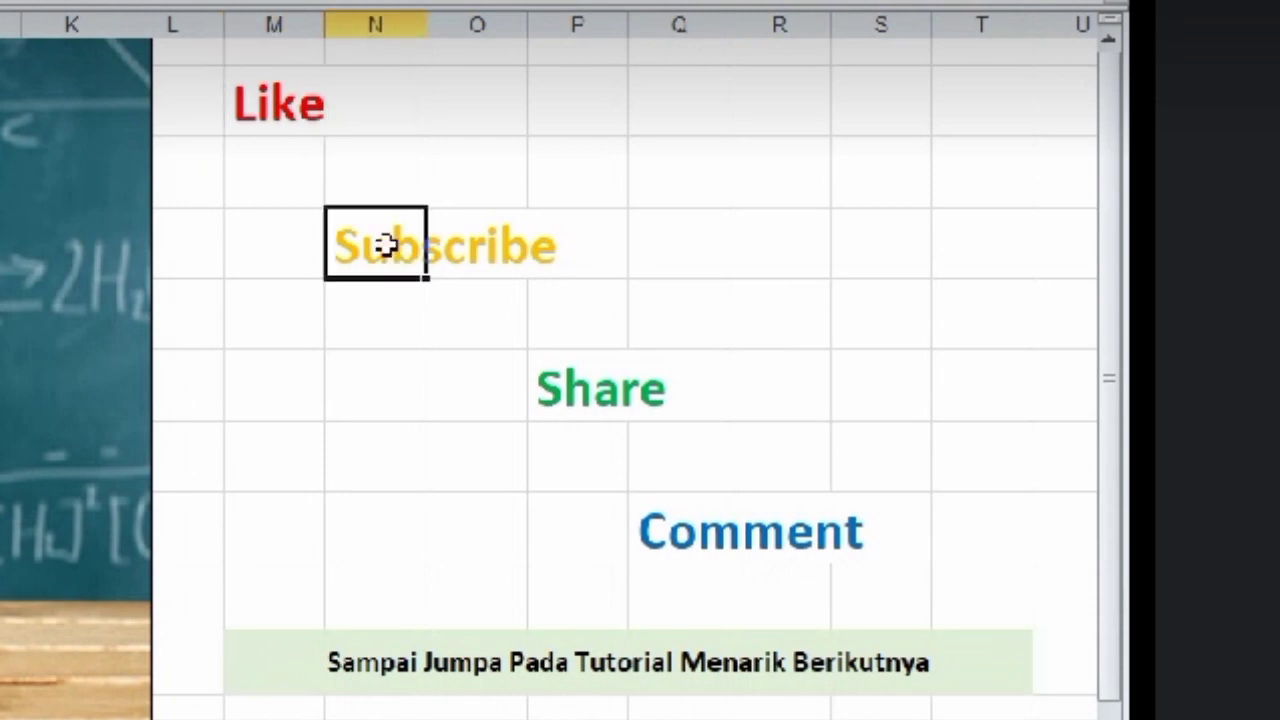
left_click(690, 530)
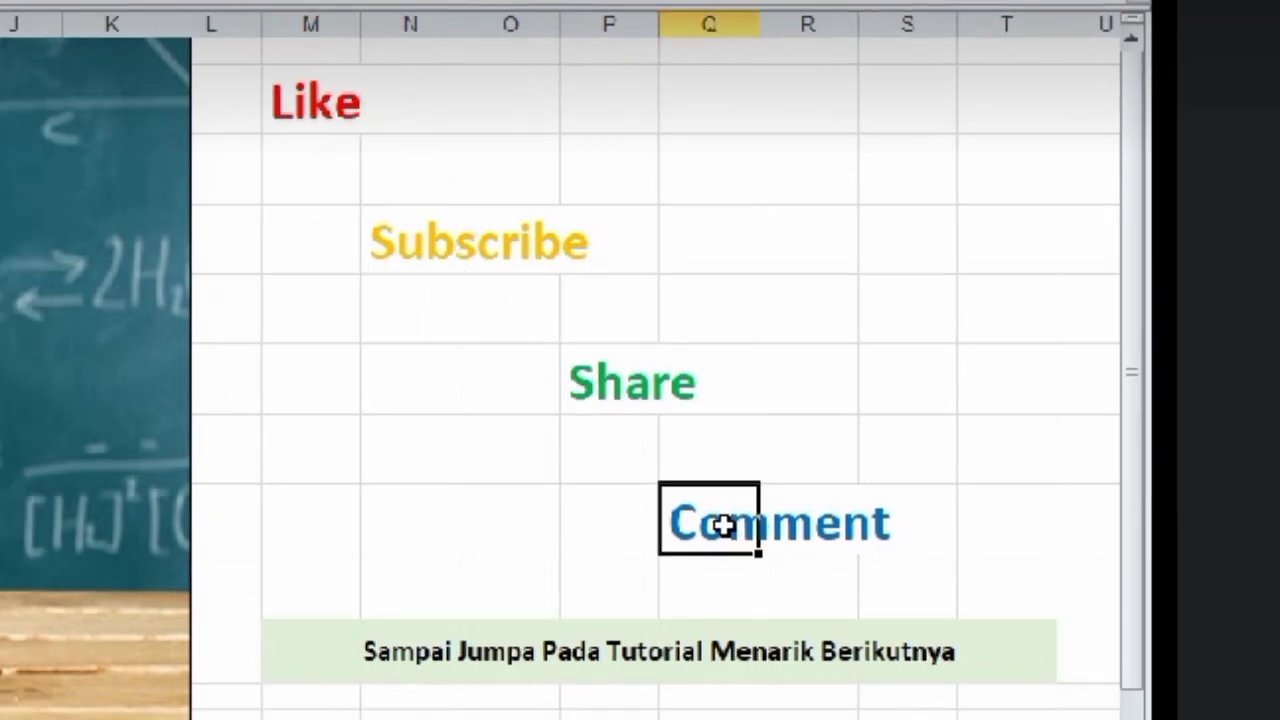